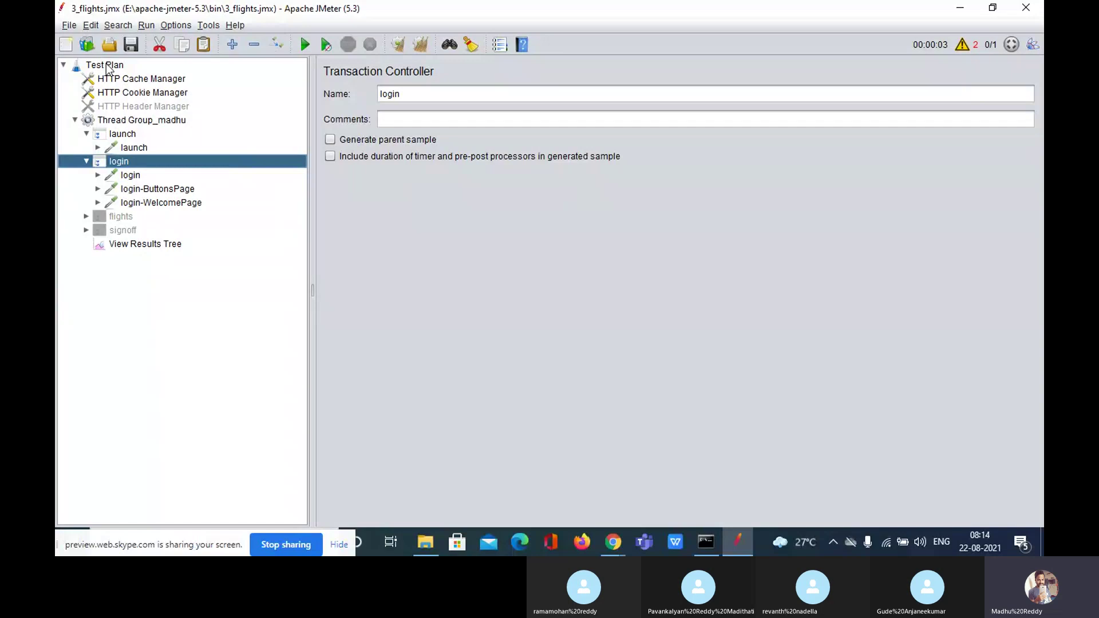
# Look through the element types that can be added to the Test Plan.
pyautogui.doubleClick(107, 66)
pyautogui.rightClick(106, 64)
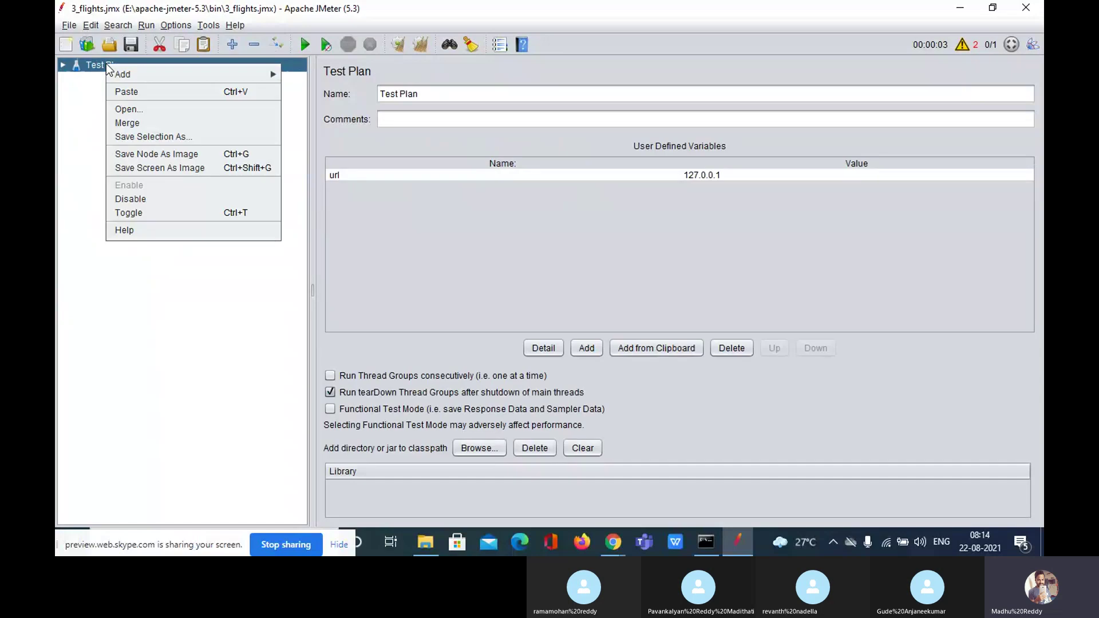
pyautogui.moveTo(242, 72)
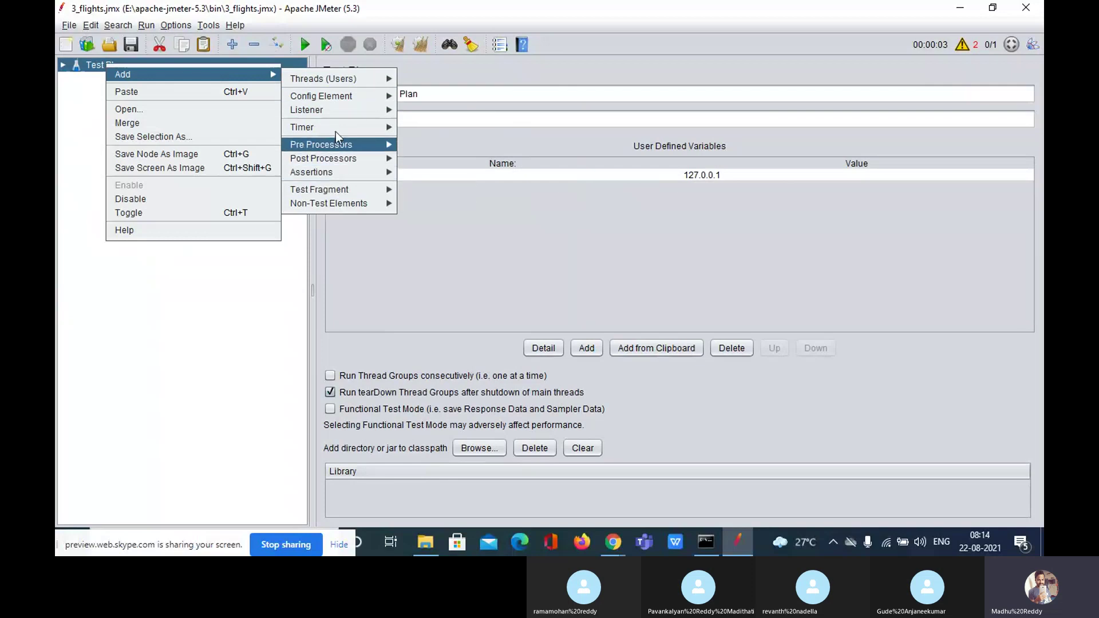
pyautogui.click(248, 298)
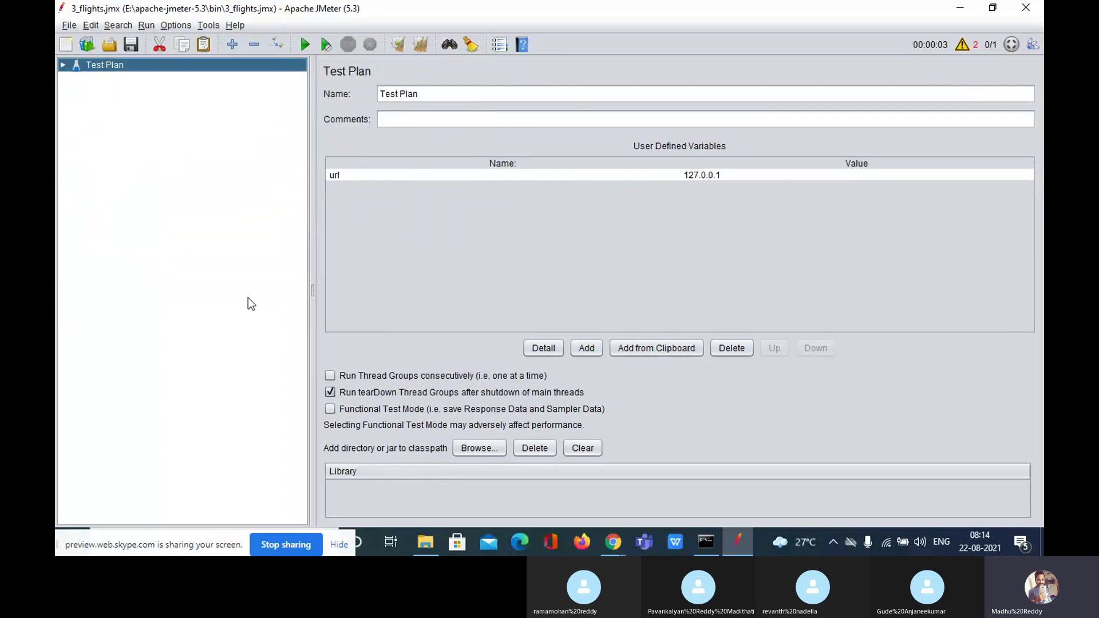
pyautogui.doubleClick(108, 67)
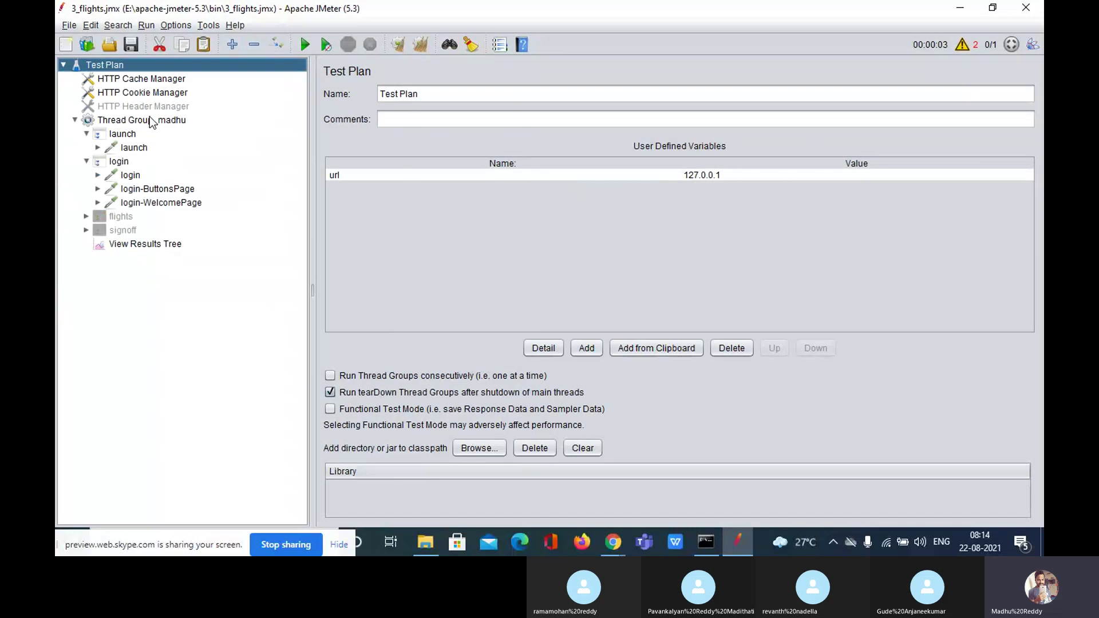
# View the list of logic controllers that can be added to the thread group.
pyautogui.click(125, 122)
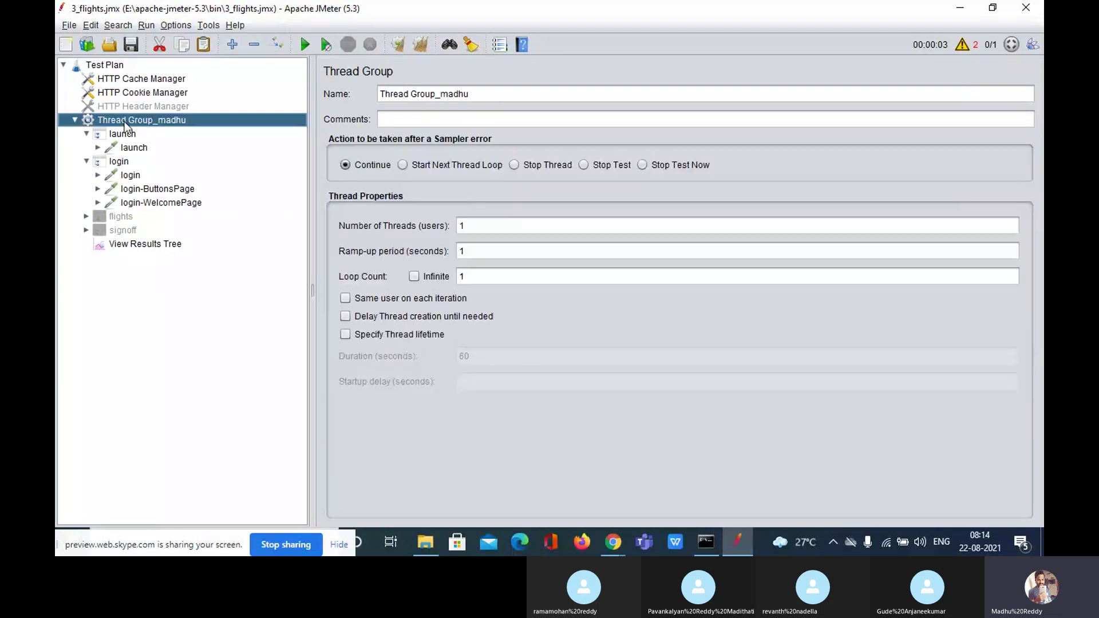
pyautogui.rightClick(125, 122)
pyautogui.moveTo(234, 135)
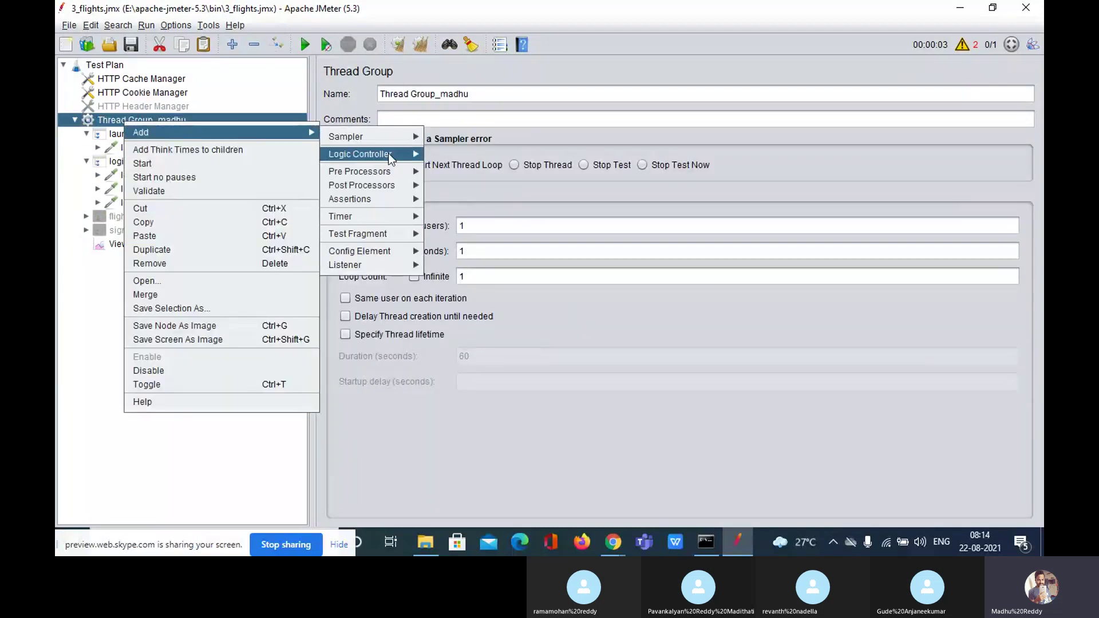
pyautogui.moveTo(390, 153)
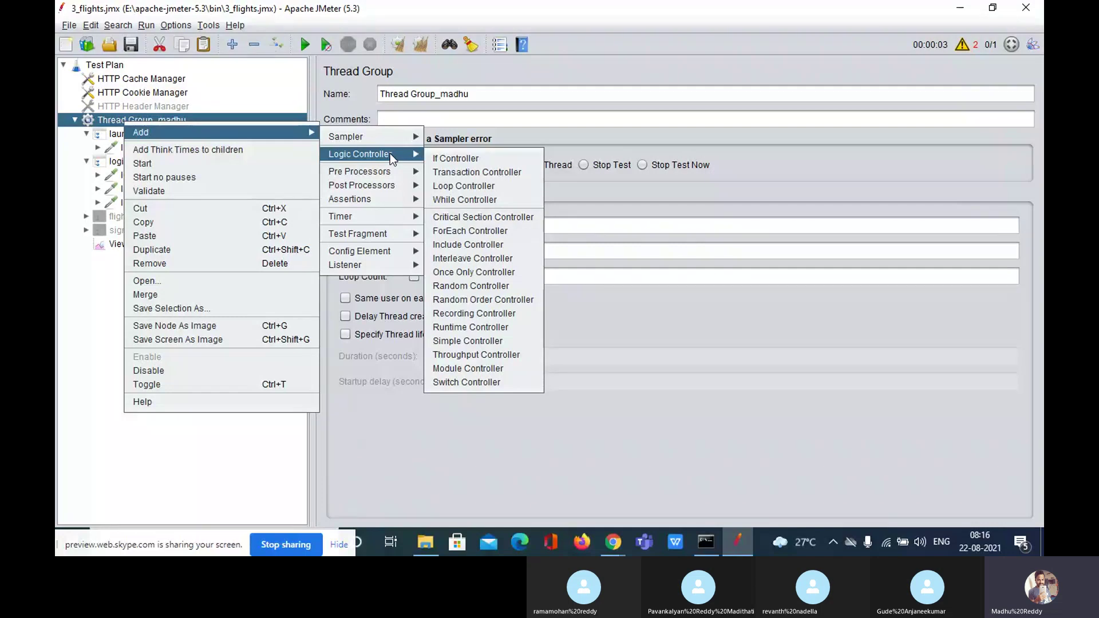
pyautogui.click(62, 325)
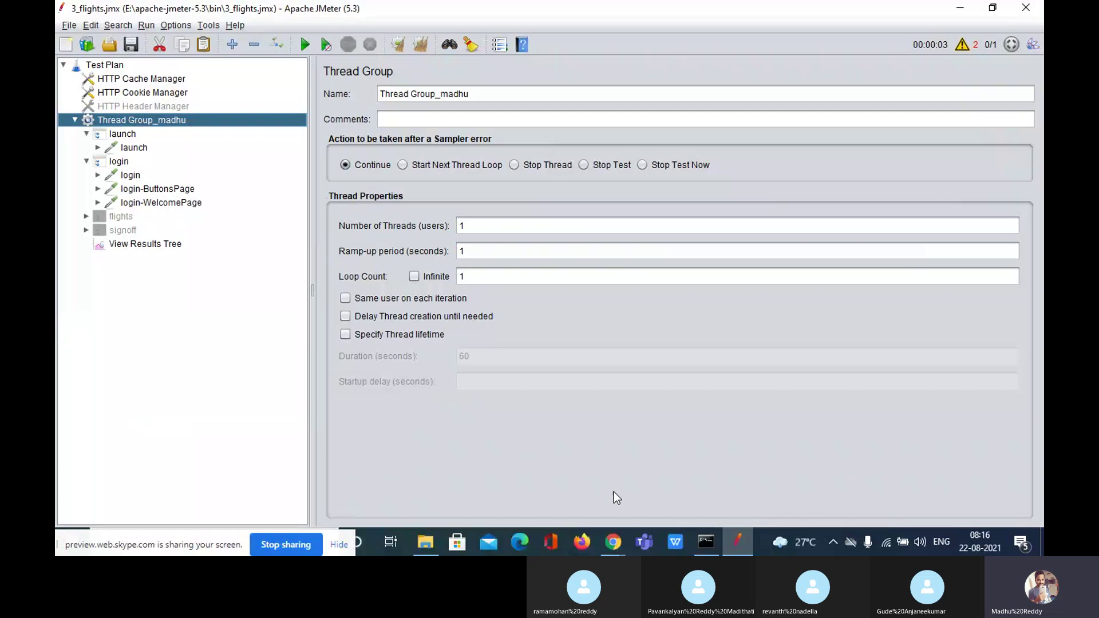
pyautogui.moveTo(616, 538)
pyautogui.click(553, 488)
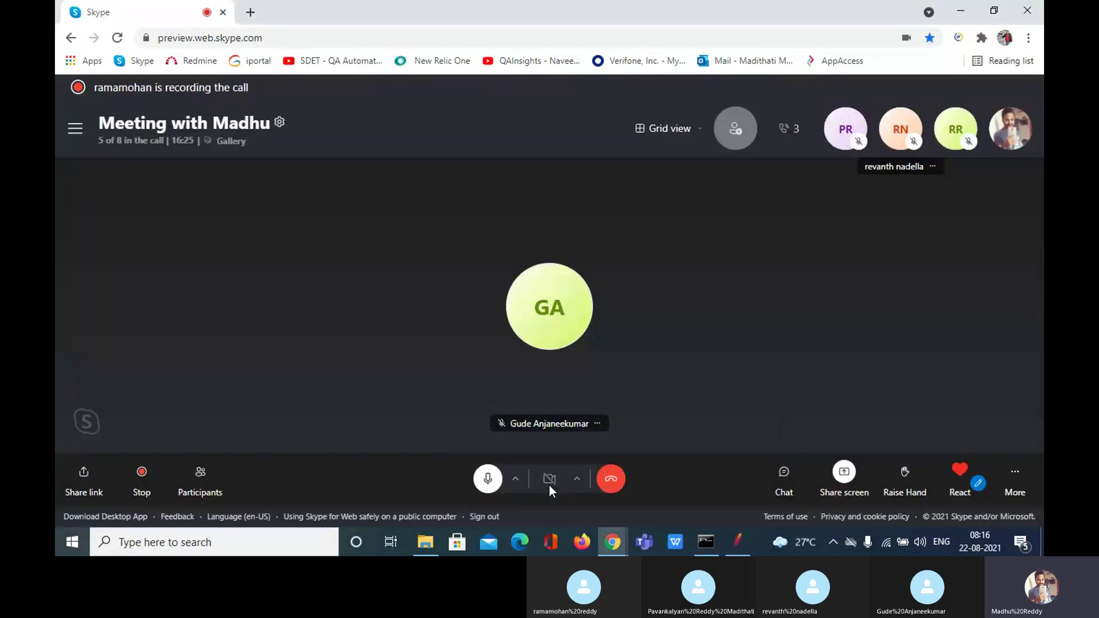
pyautogui.click(729, 546)
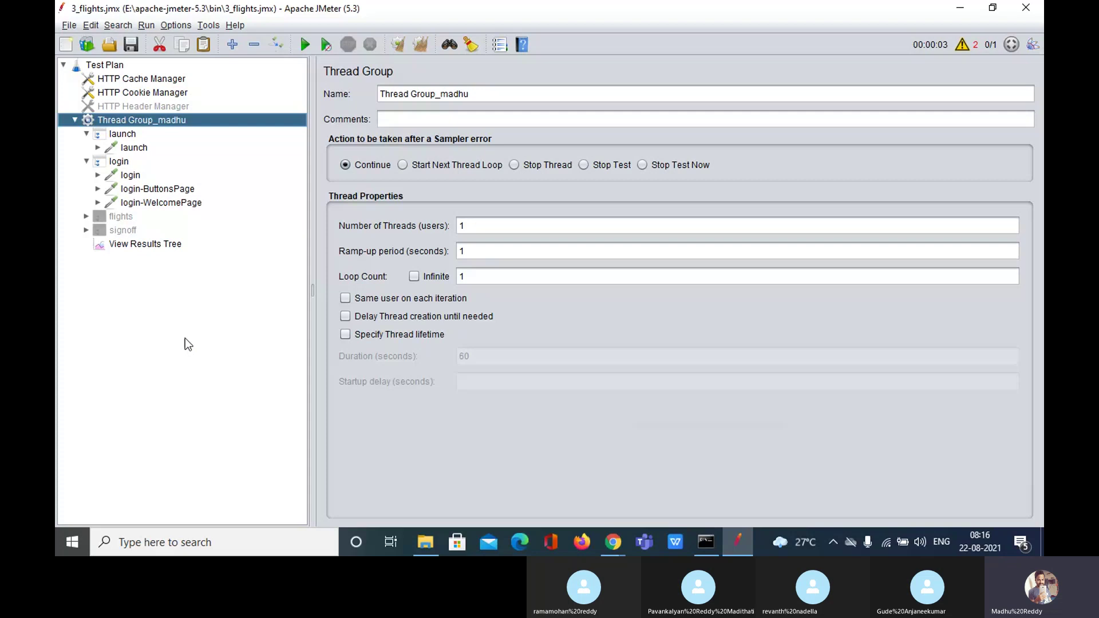
# Run the test plan with View Results Tree open and widen its sample list.
pyautogui.click(132, 250)
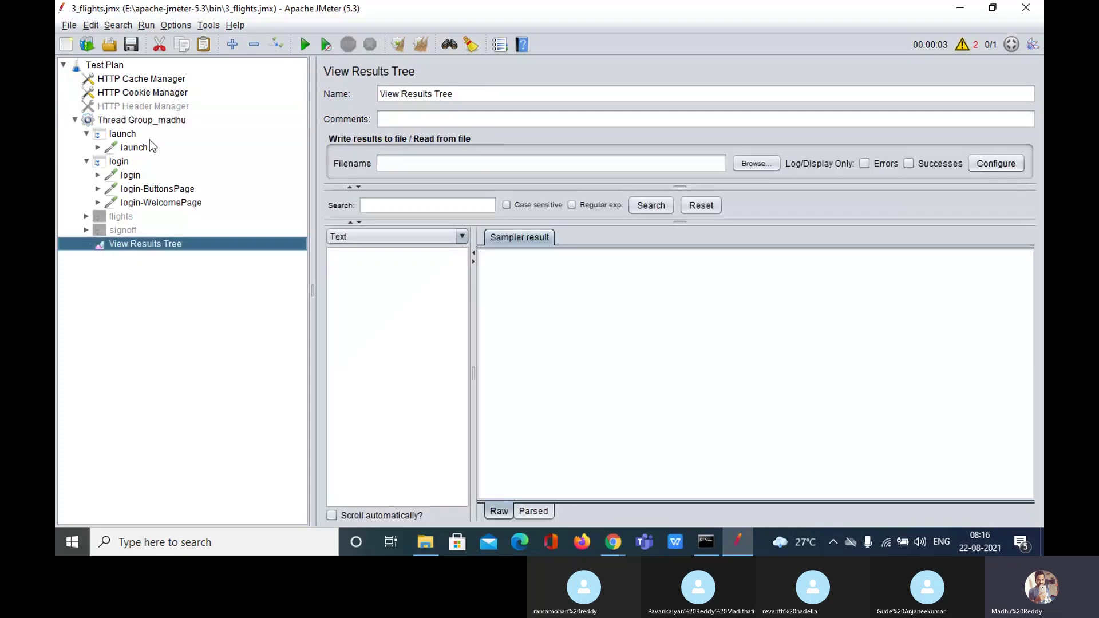
pyautogui.click(306, 45)
pyautogui.moveTo(474, 280); pyautogui.dragTo(531, 281)
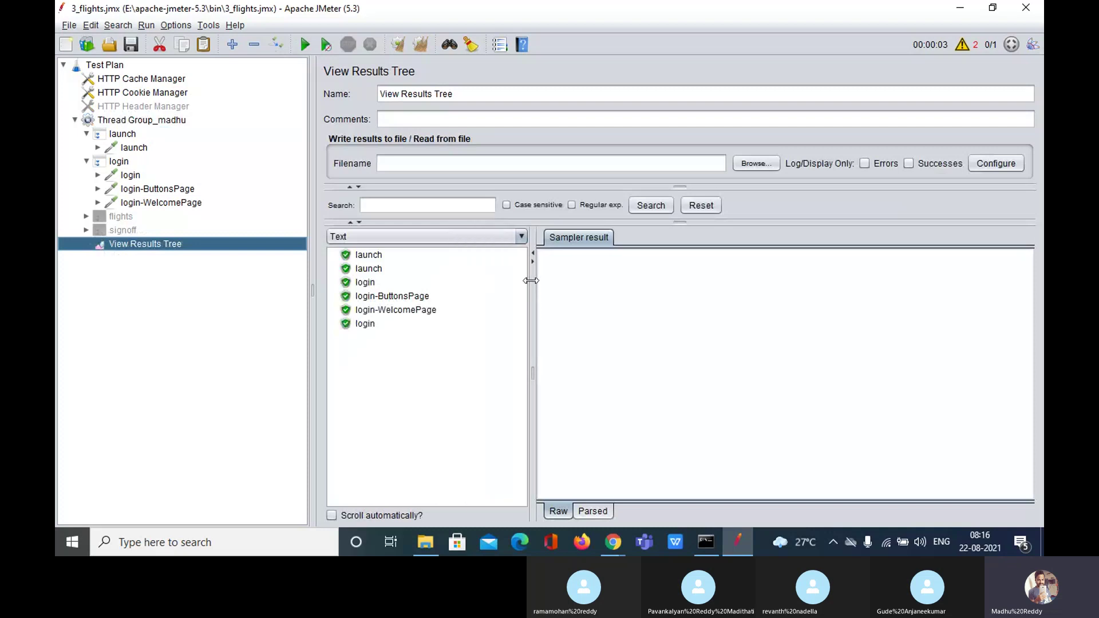
# Inspect the launch and login-ButtonsPage sample results, and render the response data of the login-WelcomePage and launch samples as Browser.
pyautogui.click(371, 255)
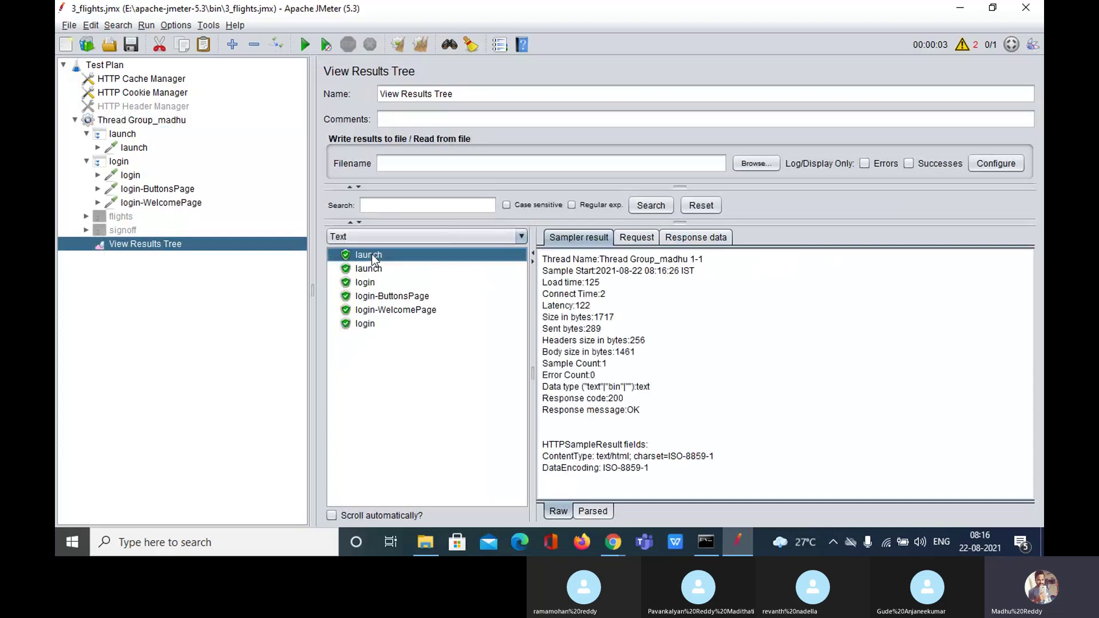
pyautogui.click(393, 296)
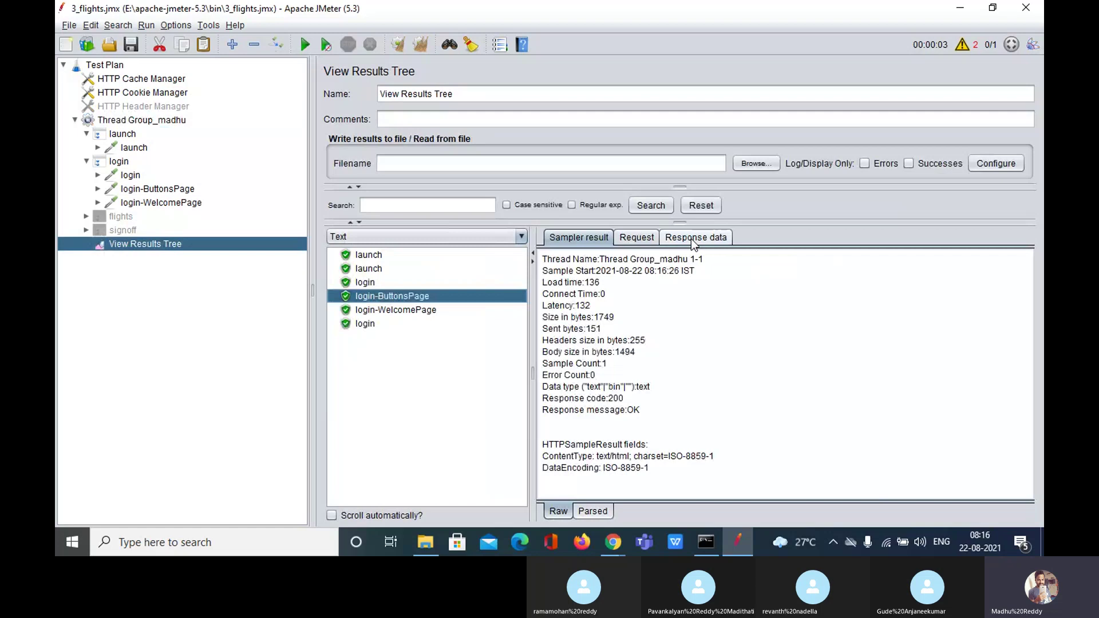
pyautogui.click(693, 240)
pyautogui.click(455, 237)
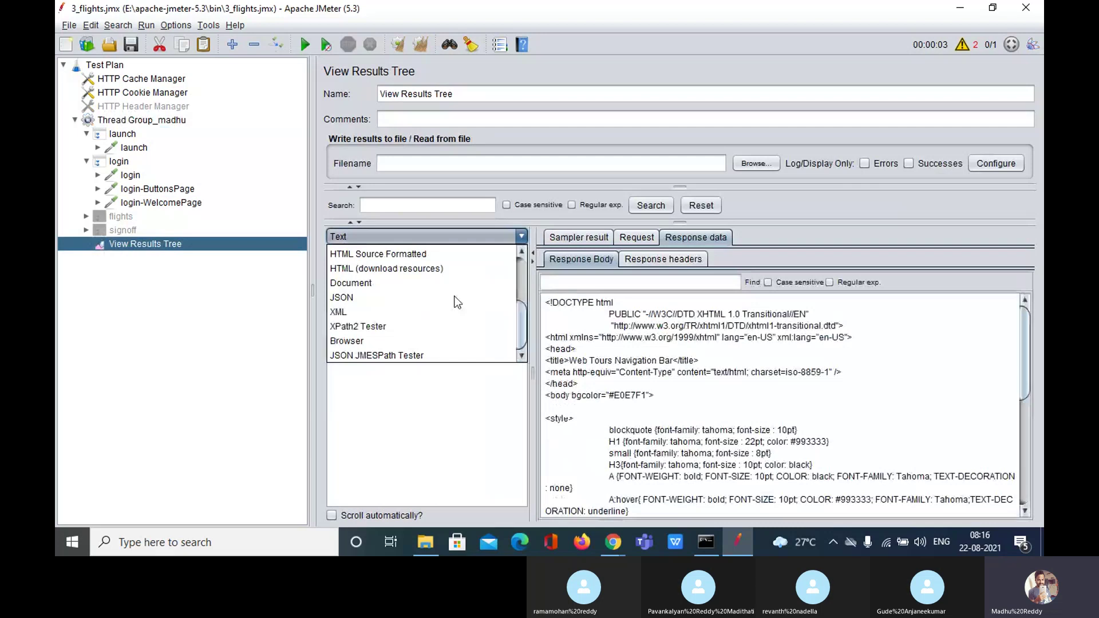
pyautogui.click(458, 340)
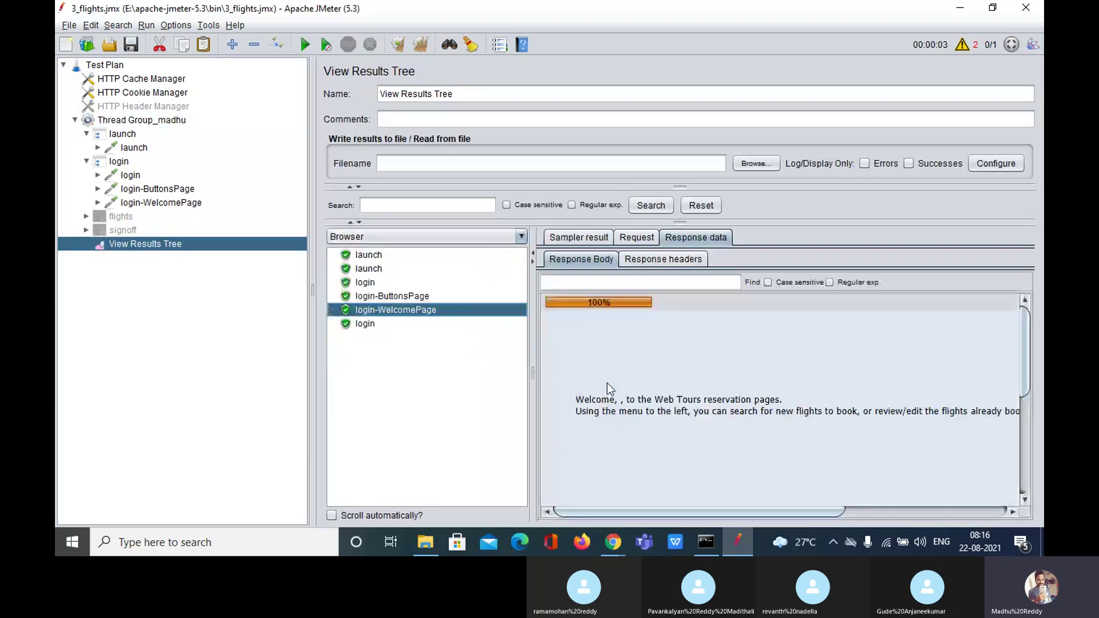
pyautogui.press('Home')
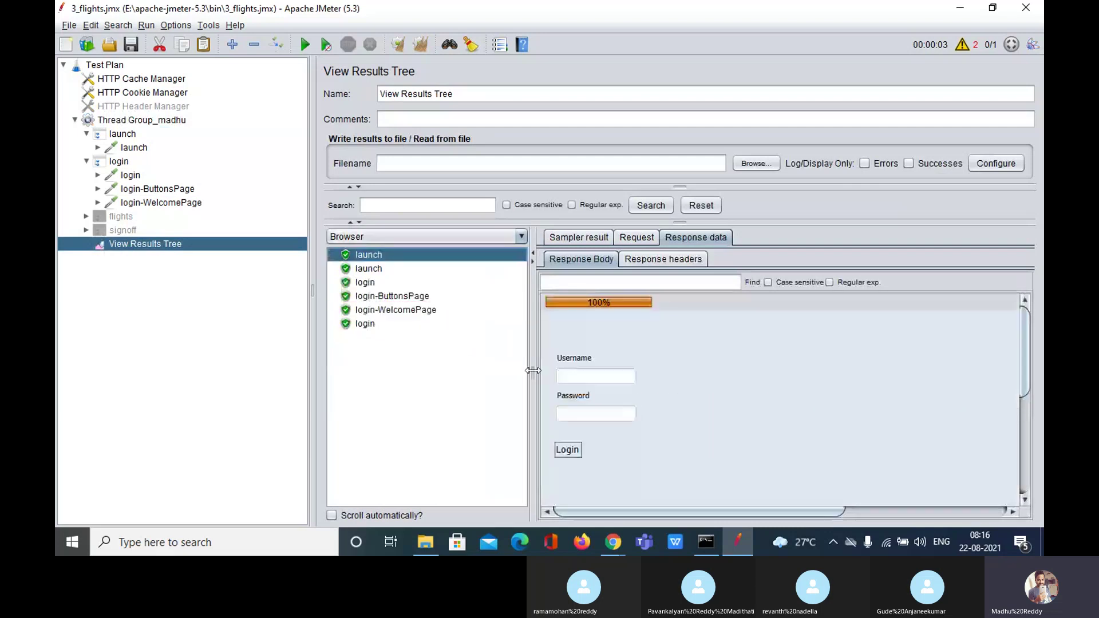
# Narrow the sample list, then examine the login sample's request body and the launch HTTP request's settings.
pyautogui.moveTo(533, 370); pyautogui.dragTo(478, 370)
pyautogui.click(366, 283)
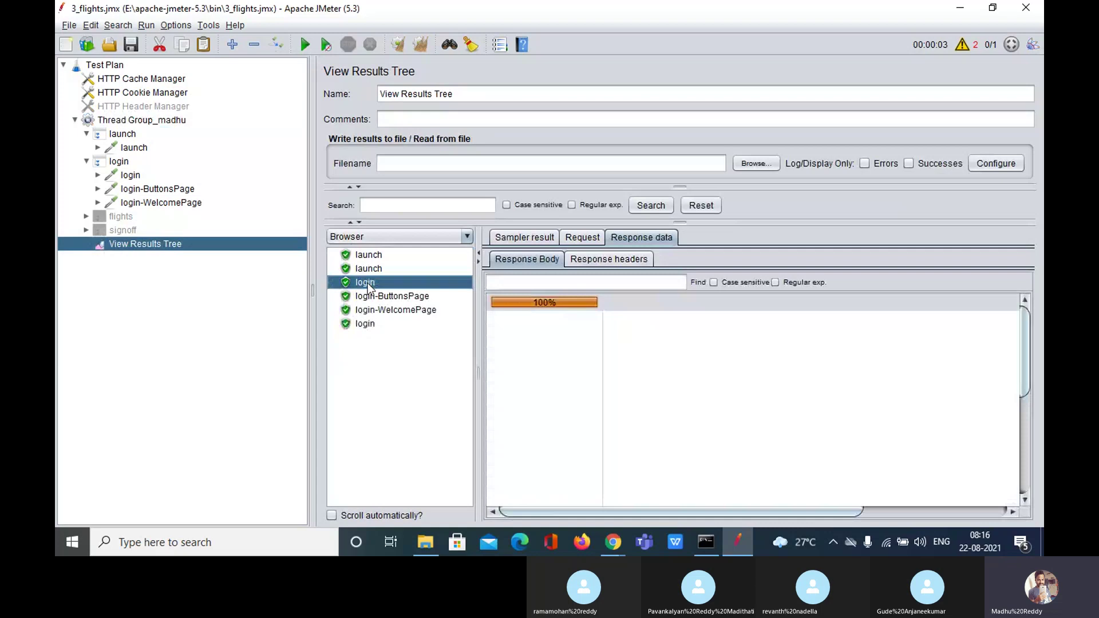
pyautogui.click(583, 237)
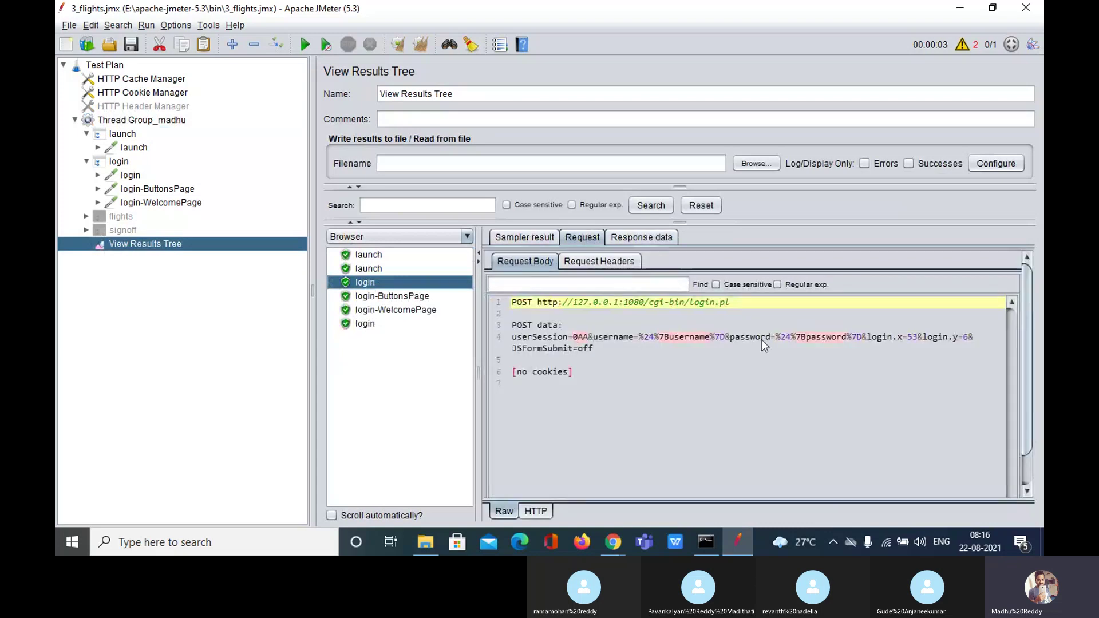
pyautogui.click(135, 149)
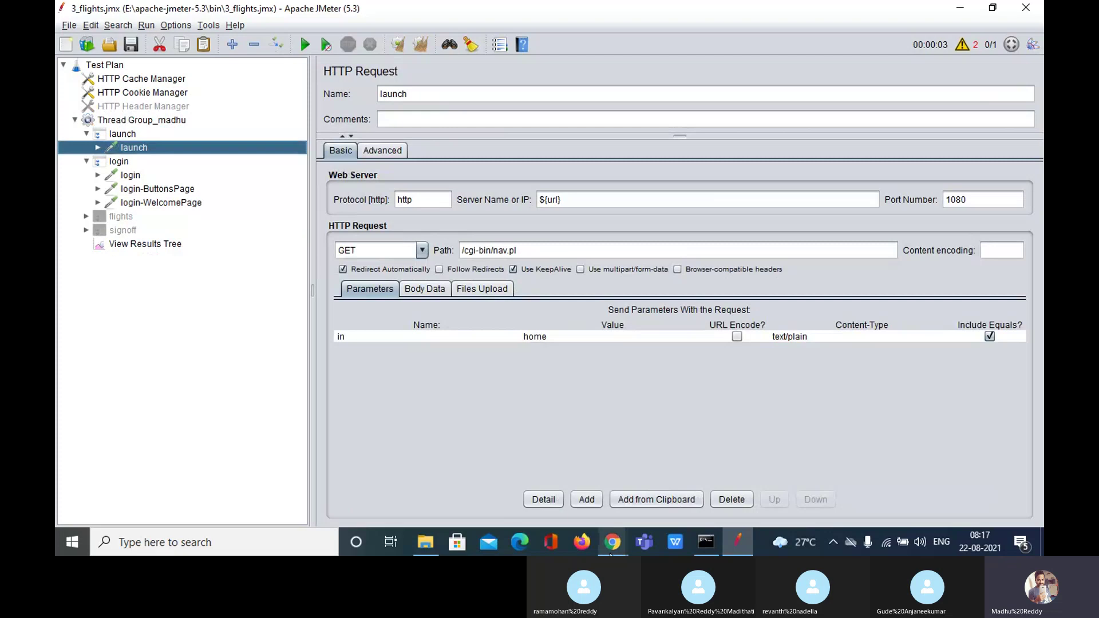
pyautogui.moveTo(612, 553)
pyautogui.click(521, 467)
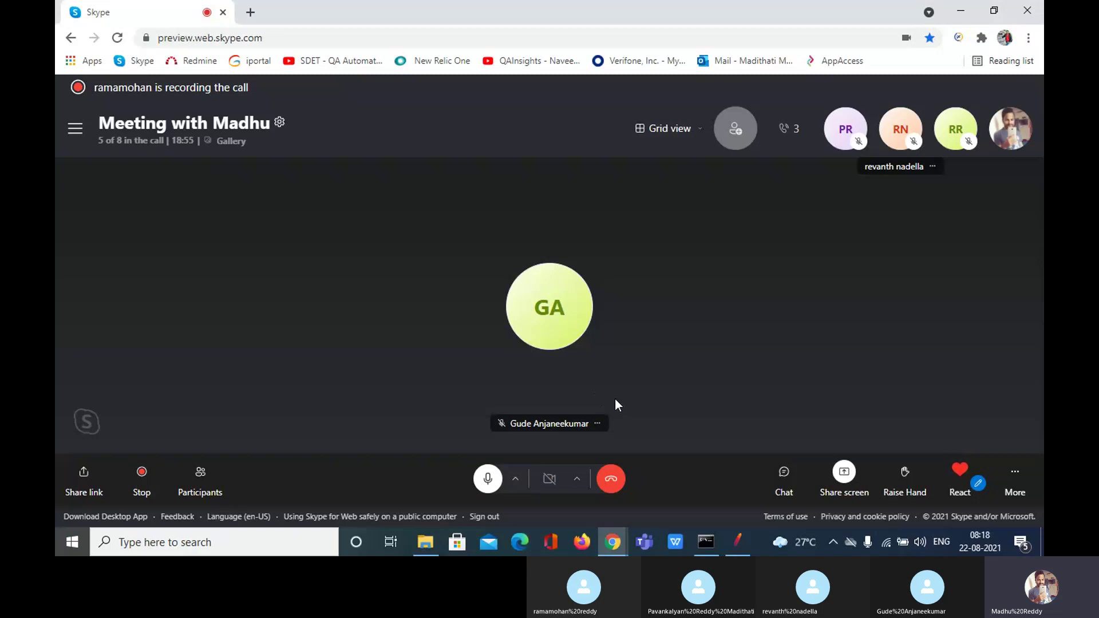
pyautogui.click(735, 544)
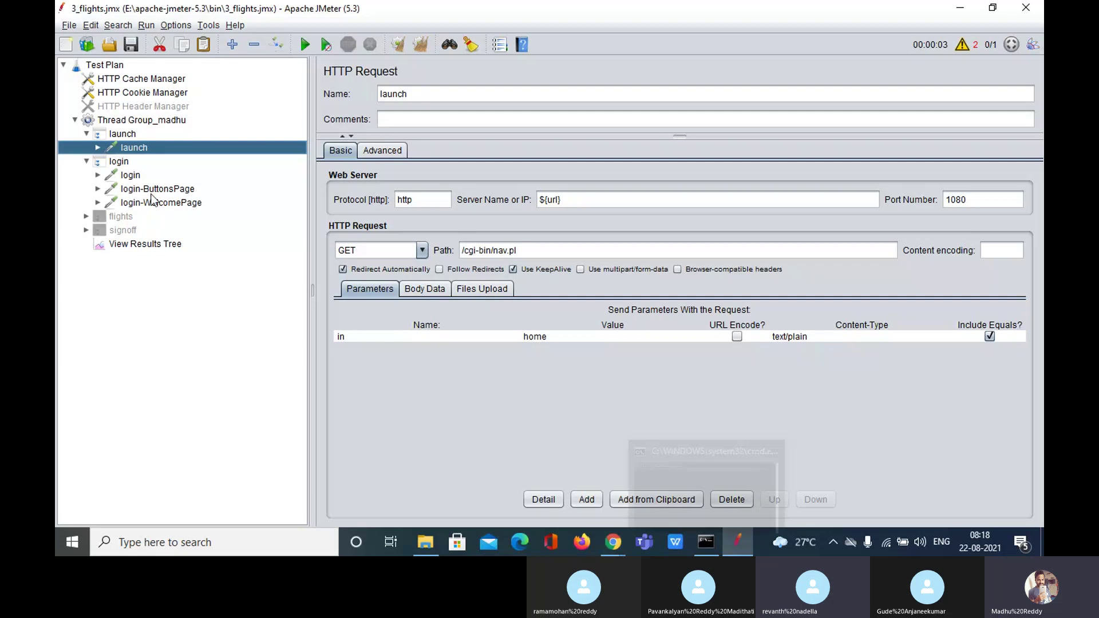
pyautogui.click(610, 547)
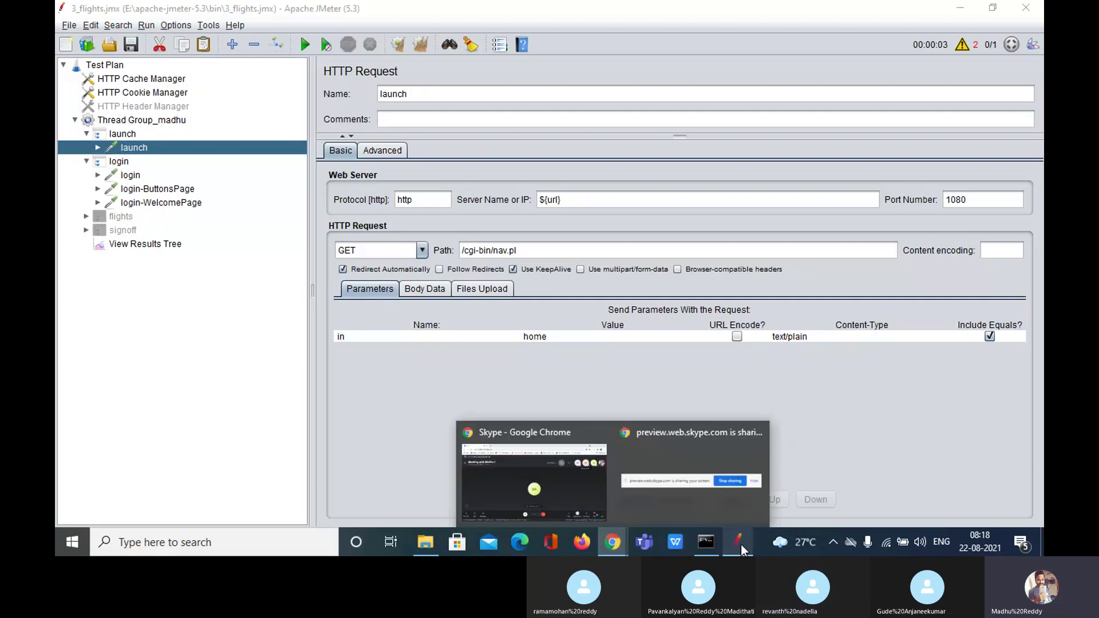
# Clear all recorded results from View Results Tree.
pyautogui.click(246, 244)
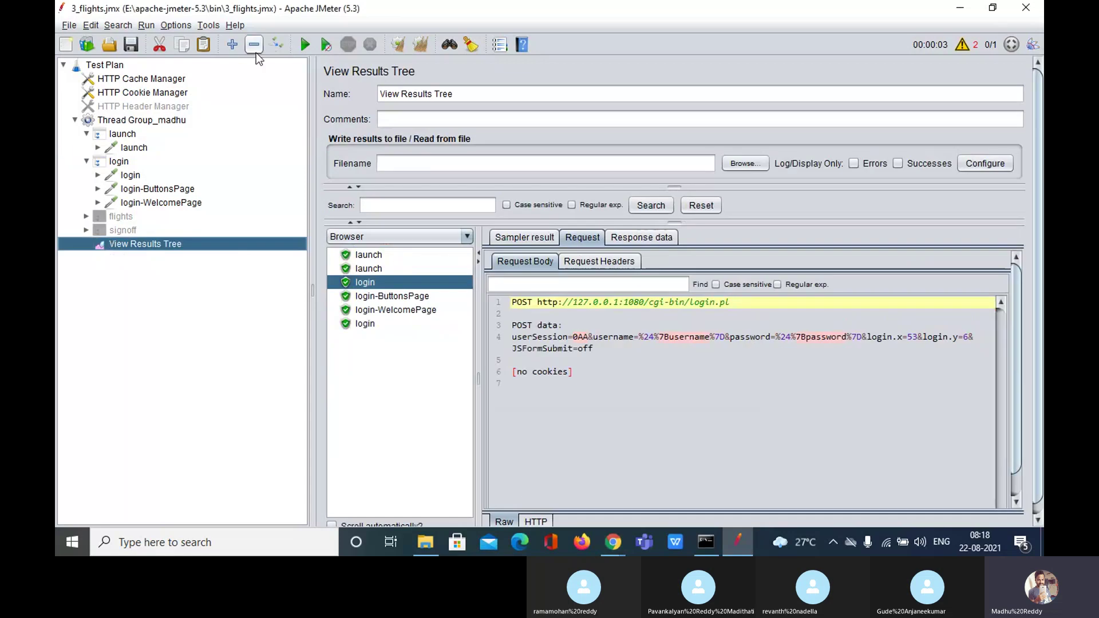
pyautogui.click(422, 47)
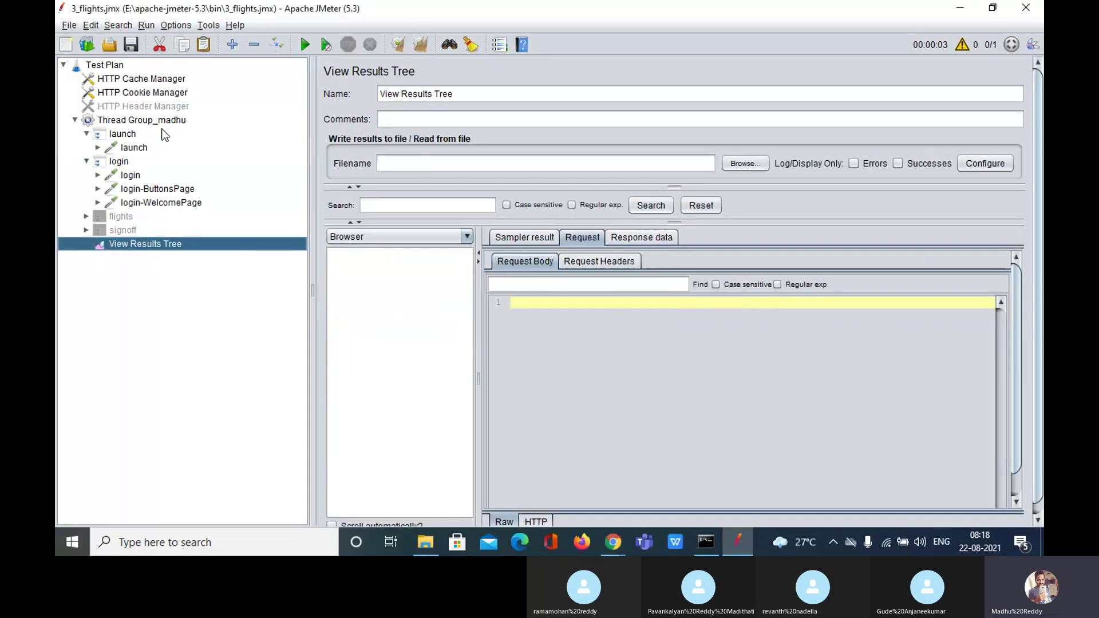
# Review the launch request's child elements, the login request's parameters and the login transaction controller.
pyautogui.doubleClick(122, 147)
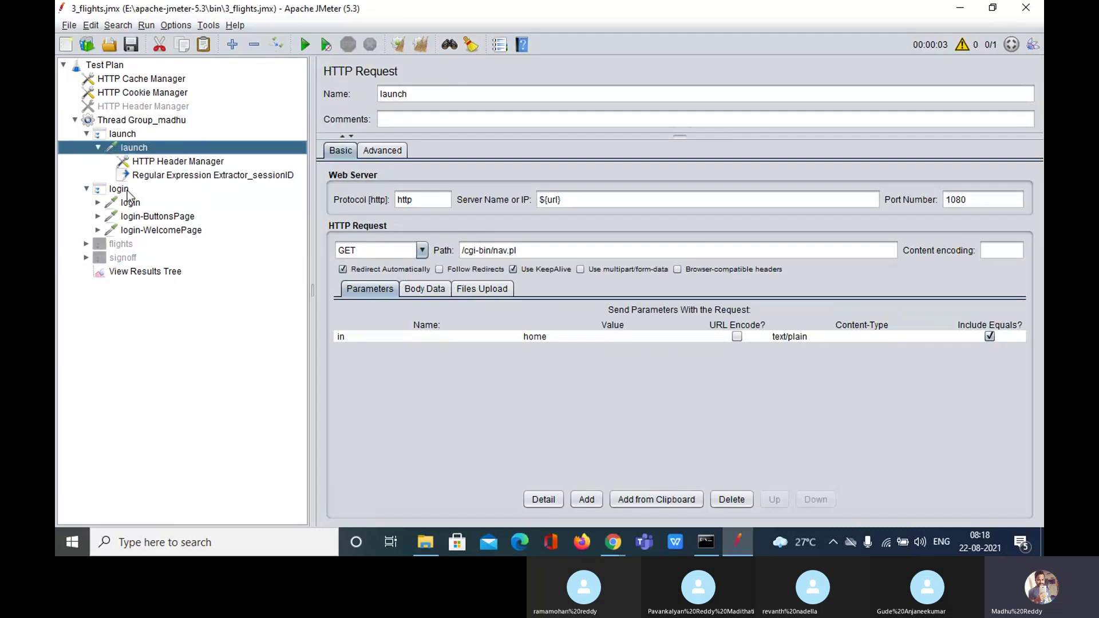
pyautogui.doubleClick(130, 150)
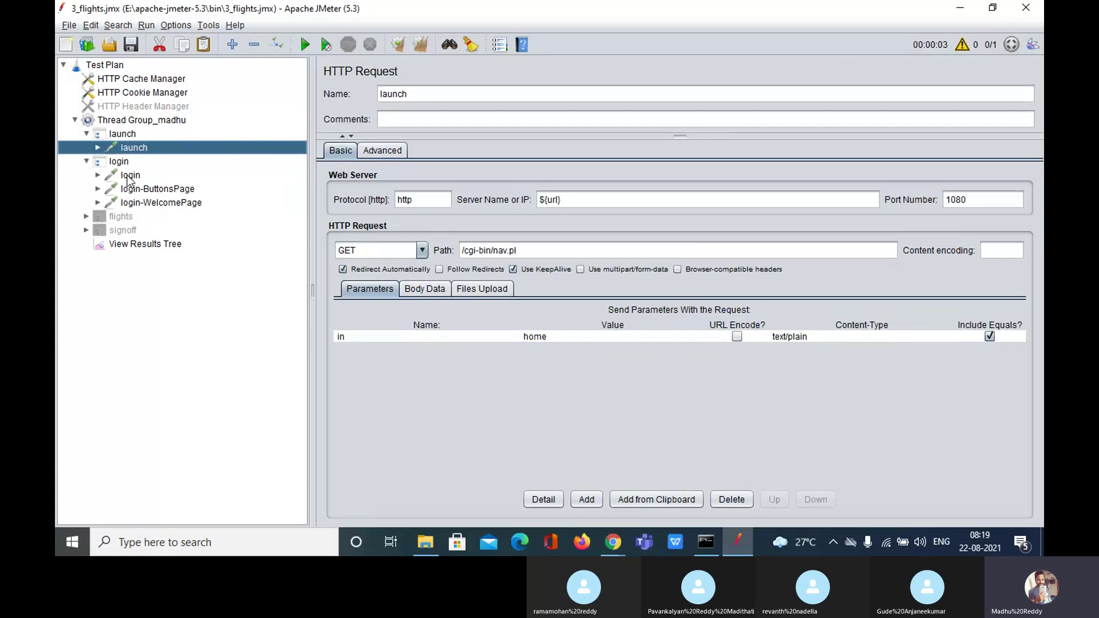
pyautogui.click(129, 174)
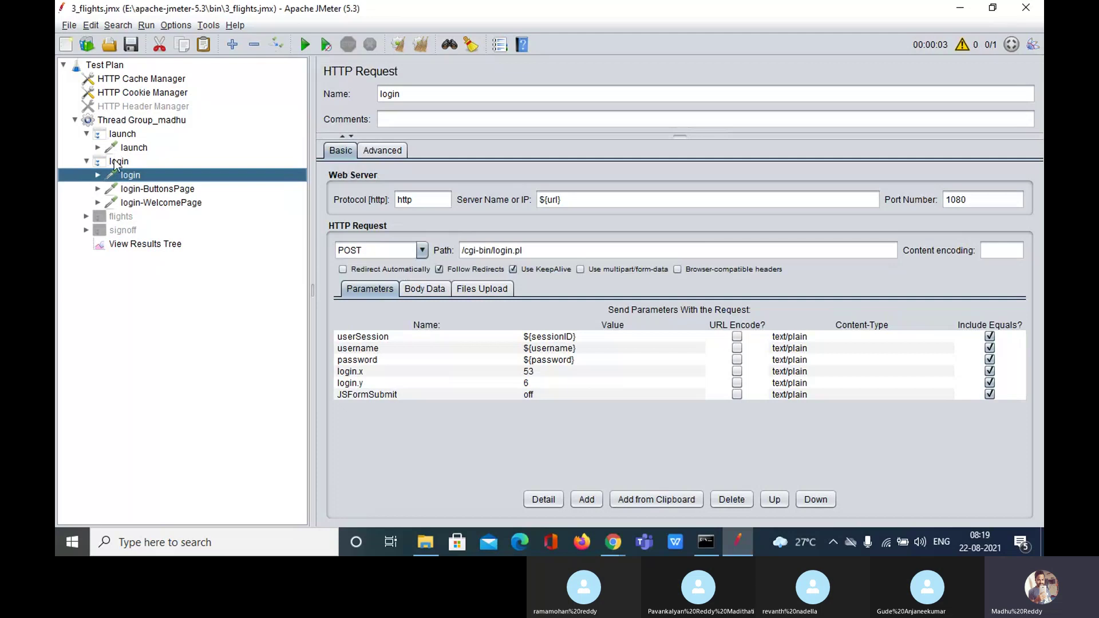
pyautogui.click(118, 162)
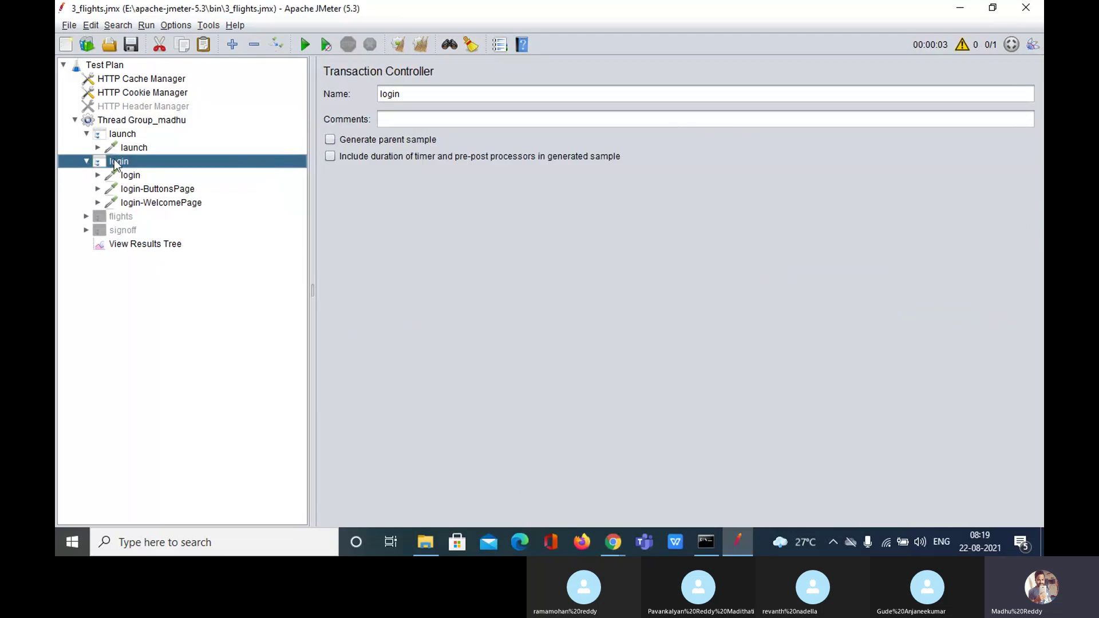
# Add an If Controller to the thread group, place it between the launch and login transaction controllers, and collapse launch.
pyautogui.click(160, 121)
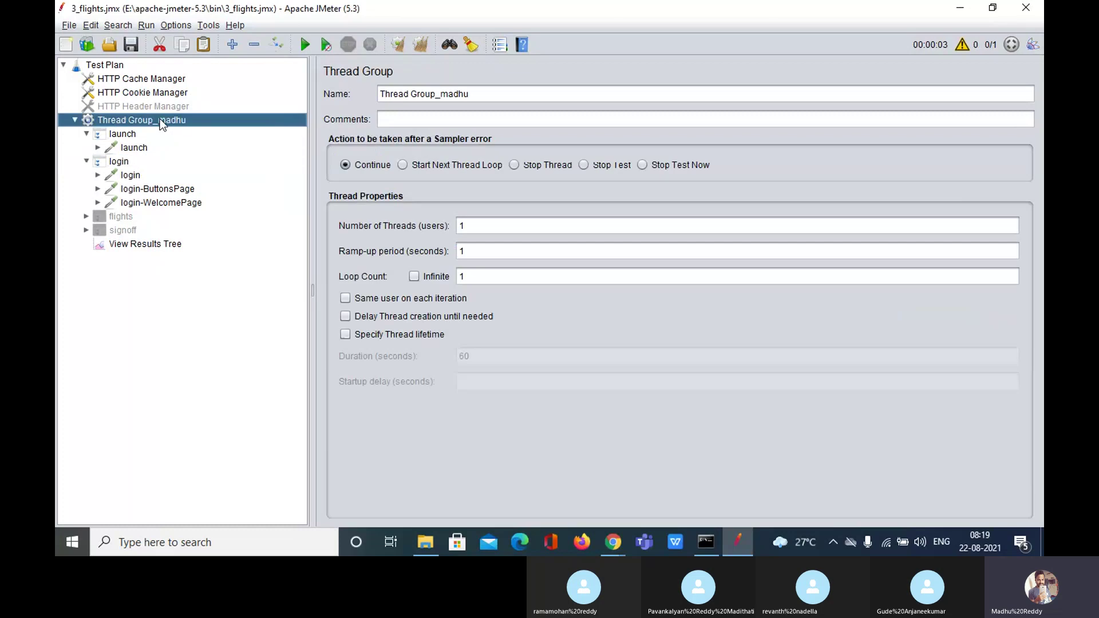
pyautogui.rightClick(110, 118)
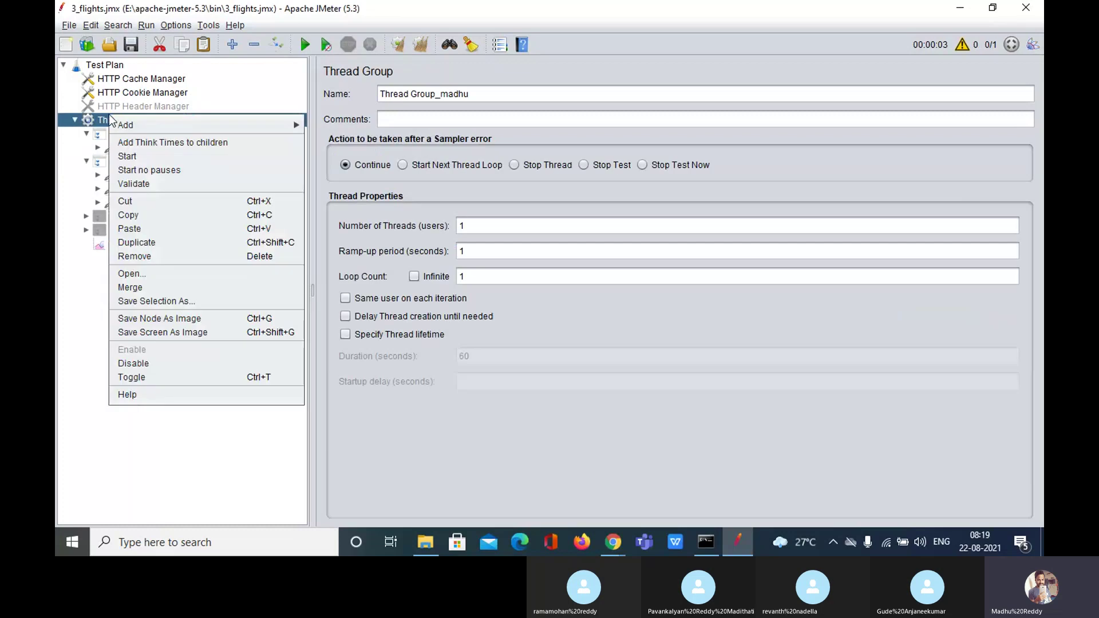
pyautogui.moveTo(117, 125)
pyautogui.moveTo(394, 150)
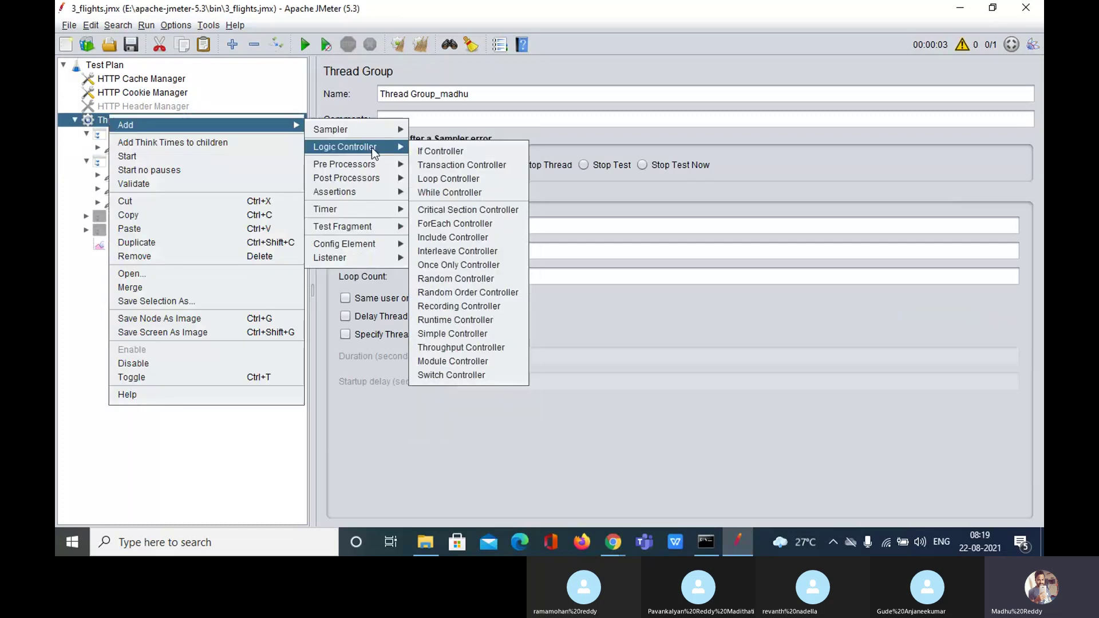
pyautogui.click(441, 151)
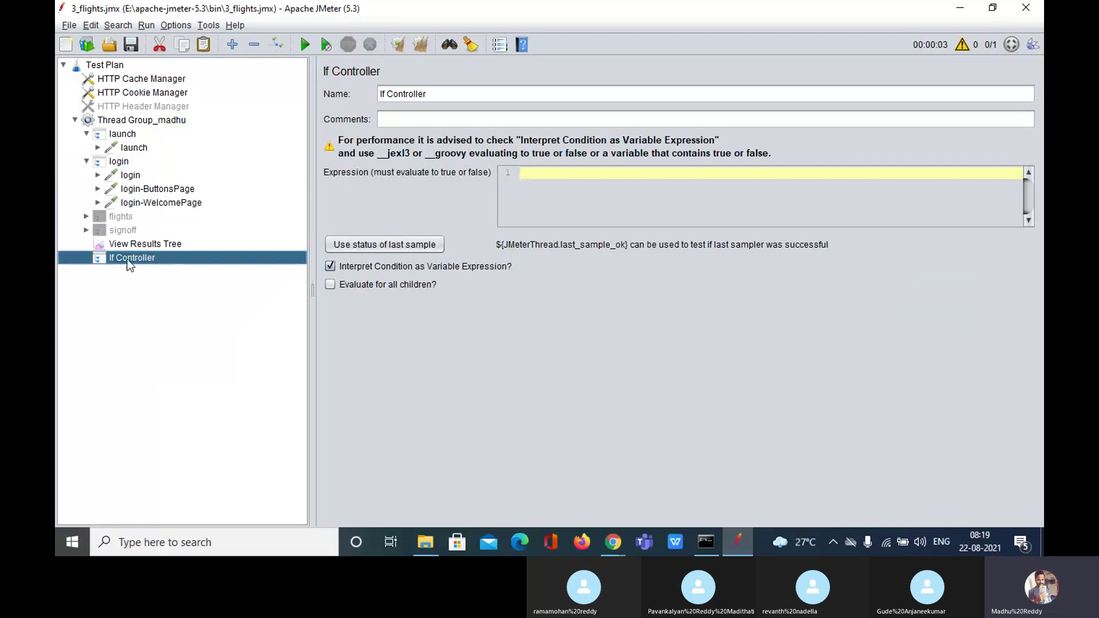
pyautogui.moveTo(127, 259); pyautogui.dragTo(104, 161)
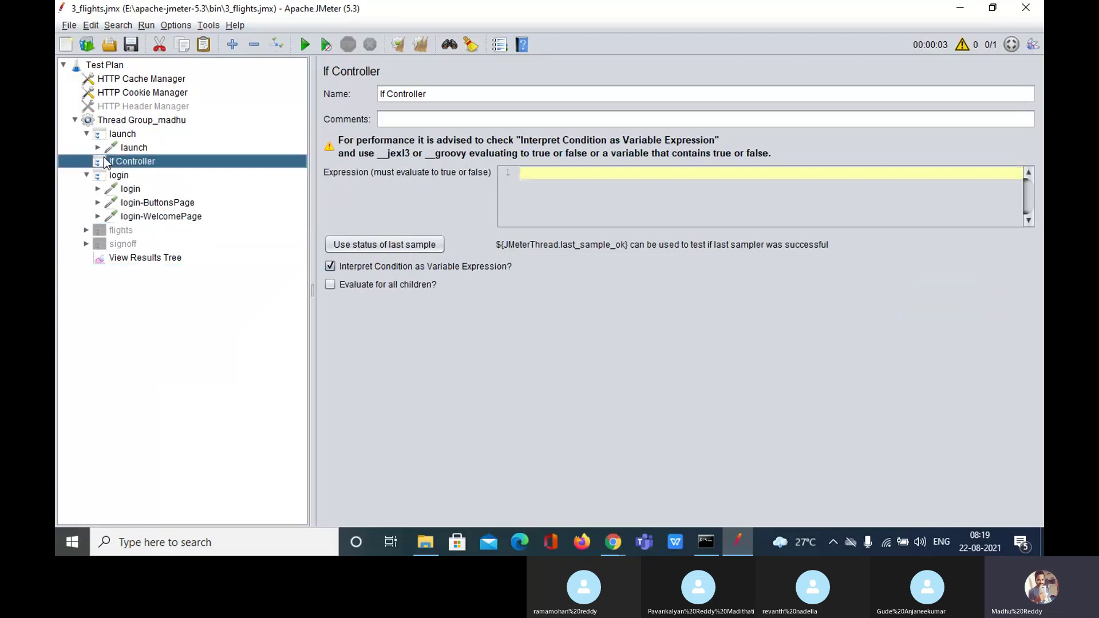
pyautogui.doubleClick(122, 133)
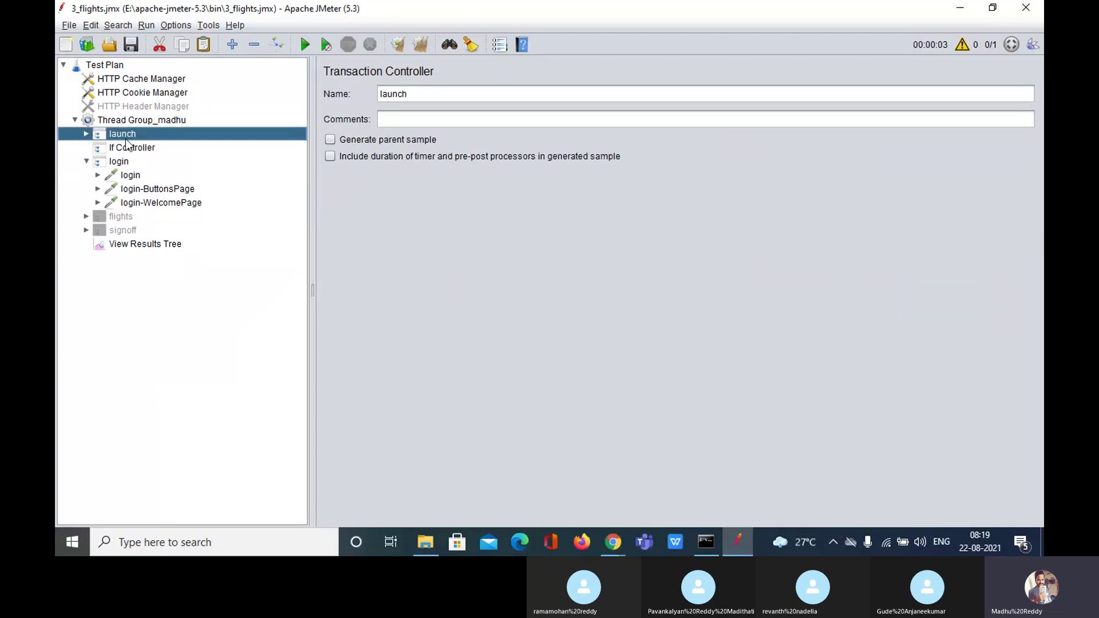
# Collapse the login transaction controller and nest it inside the If Controller.
pyautogui.click(128, 147)
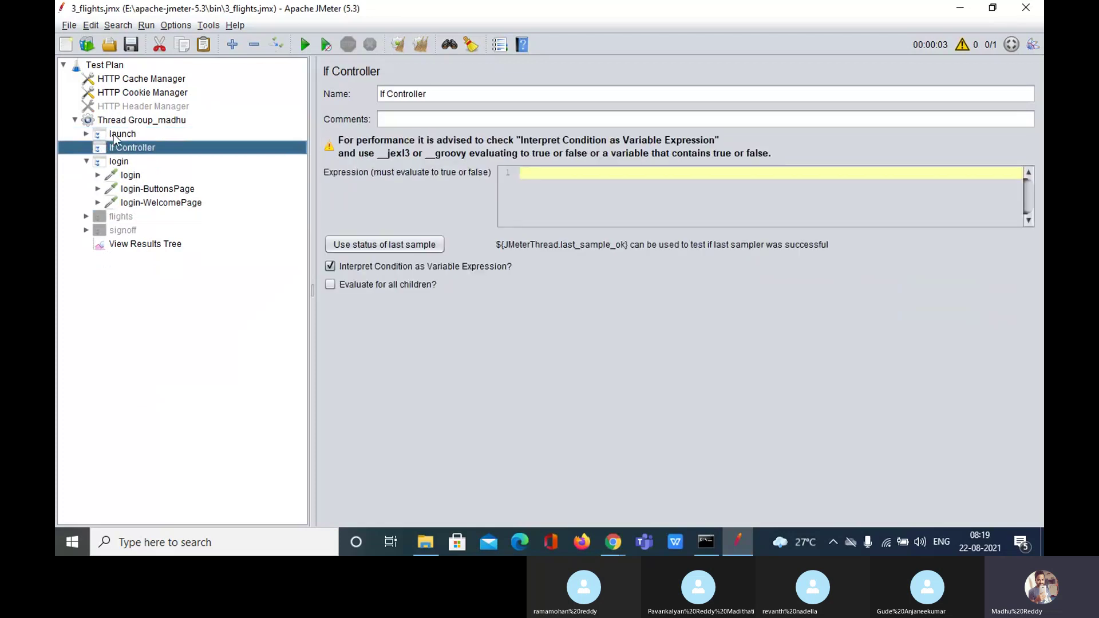
pyautogui.doubleClick(114, 134)
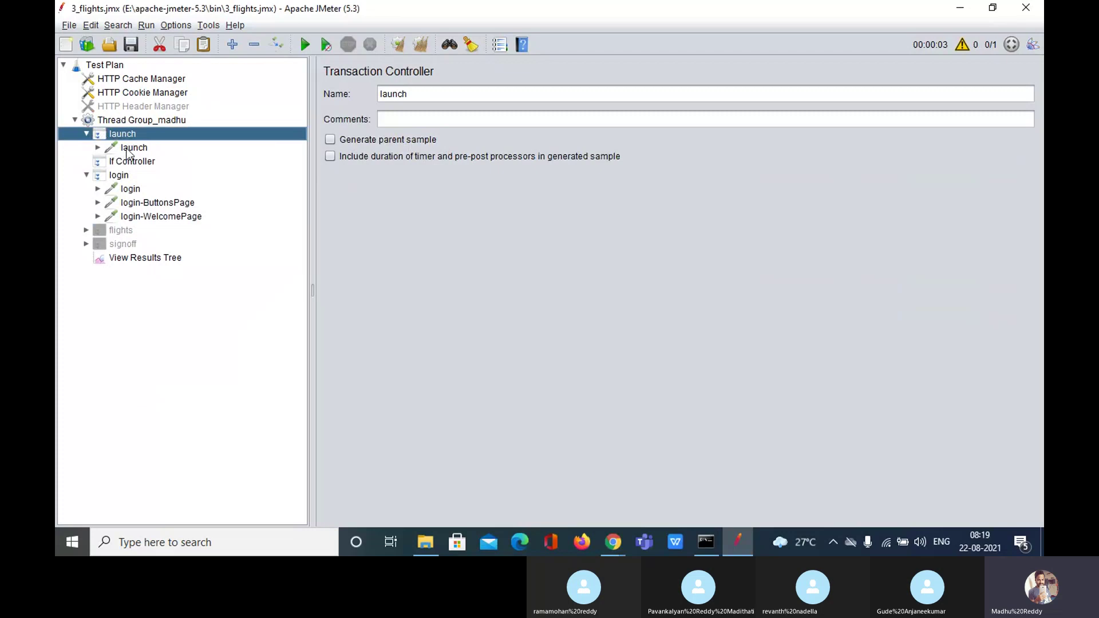
pyautogui.doubleClick(121, 135)
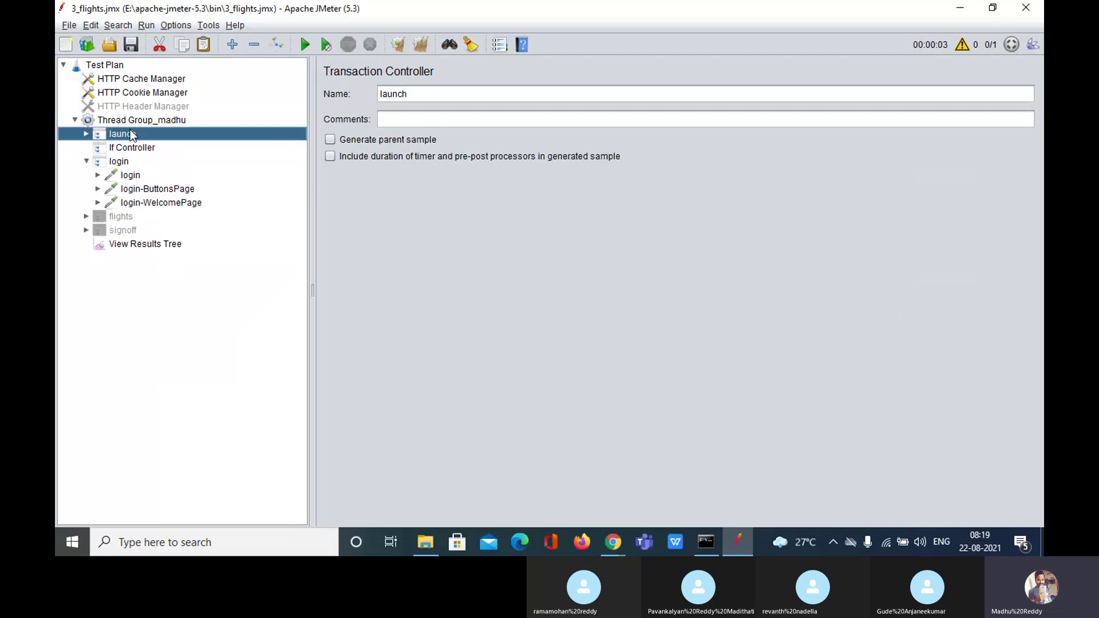
pyautogui.doubleClick(120, 163)
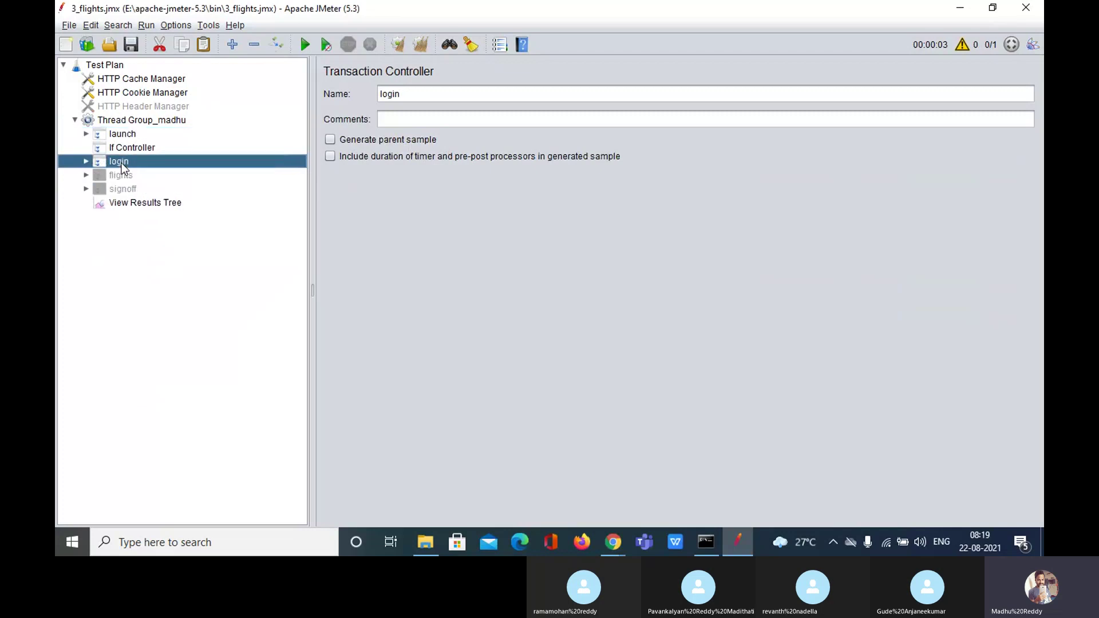
pyautogui.moveTo(124, 155); pyautogui.dragTo(126, 148)
pyautogui.click(133, 149)
pyautogui.doubleClick(130, 147)
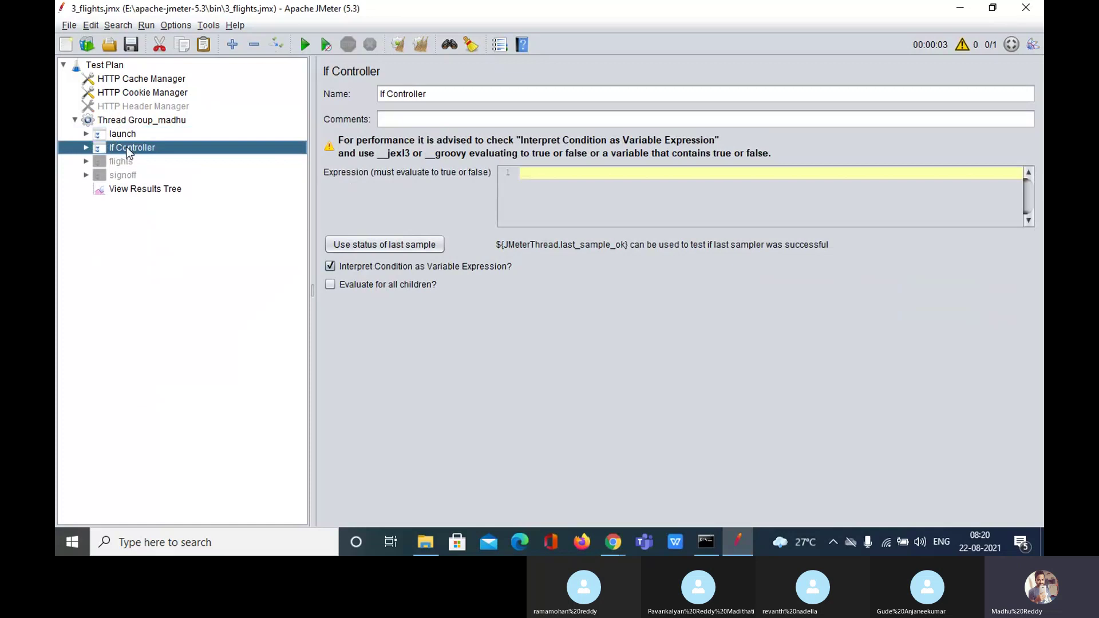
# Review the login transaction and its requests nested under the If Controller, along with the launch controller's child request.
pyautogui.doubleClick(127, 147)
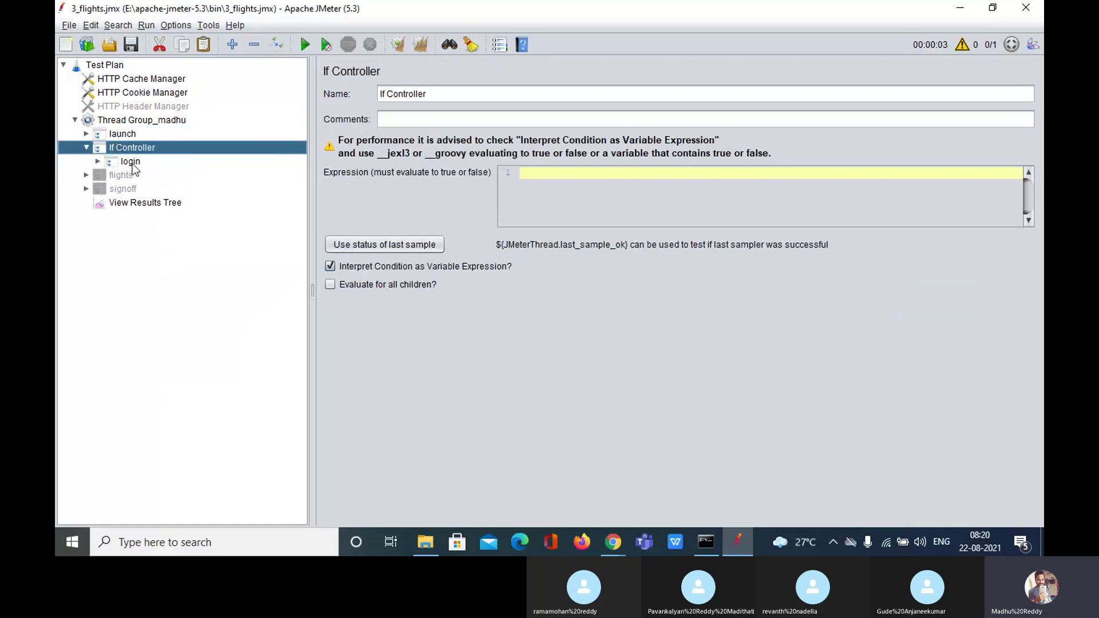
pyautogui.doubleClick(131, 162)
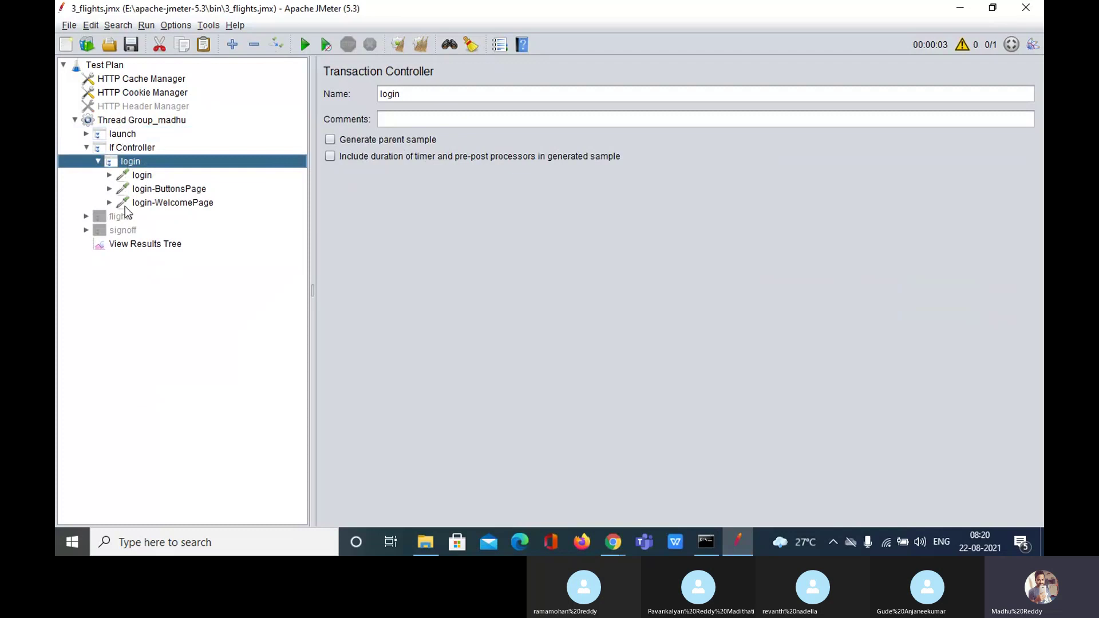
pyautogui.doubleClick(134, 149)
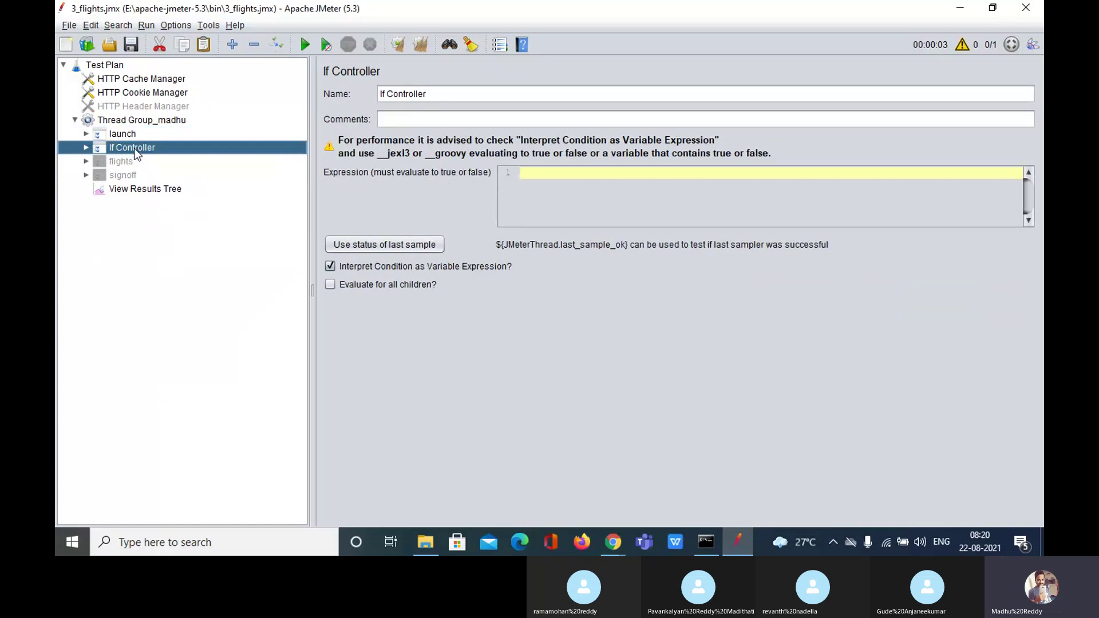
pyautogui.doubleClick(134, 149)
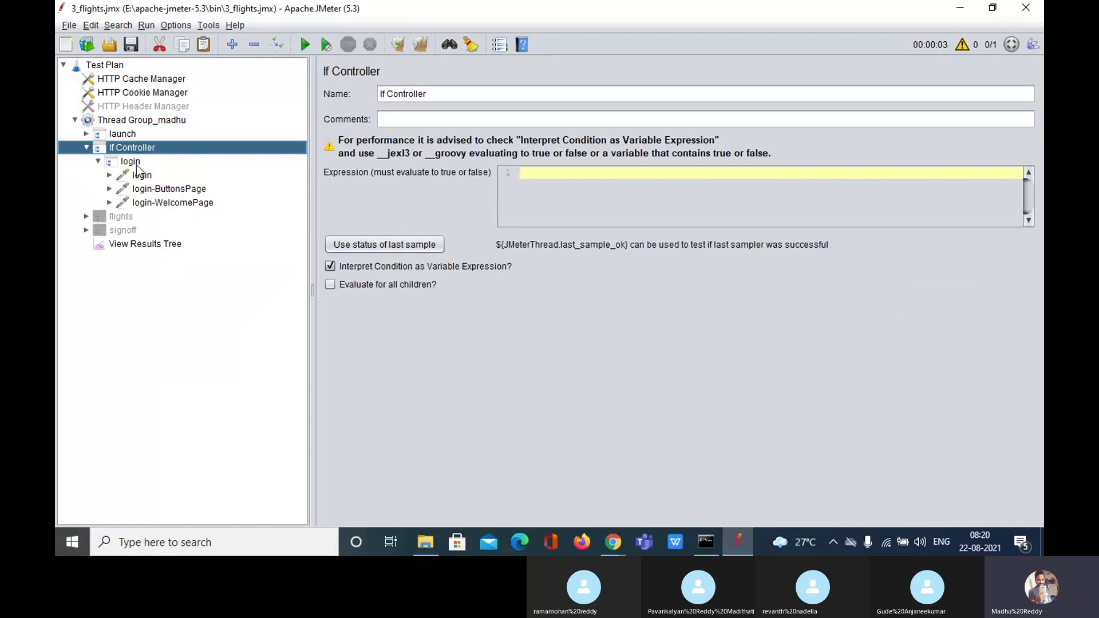
pyautogui.doubleClick(124, 135)
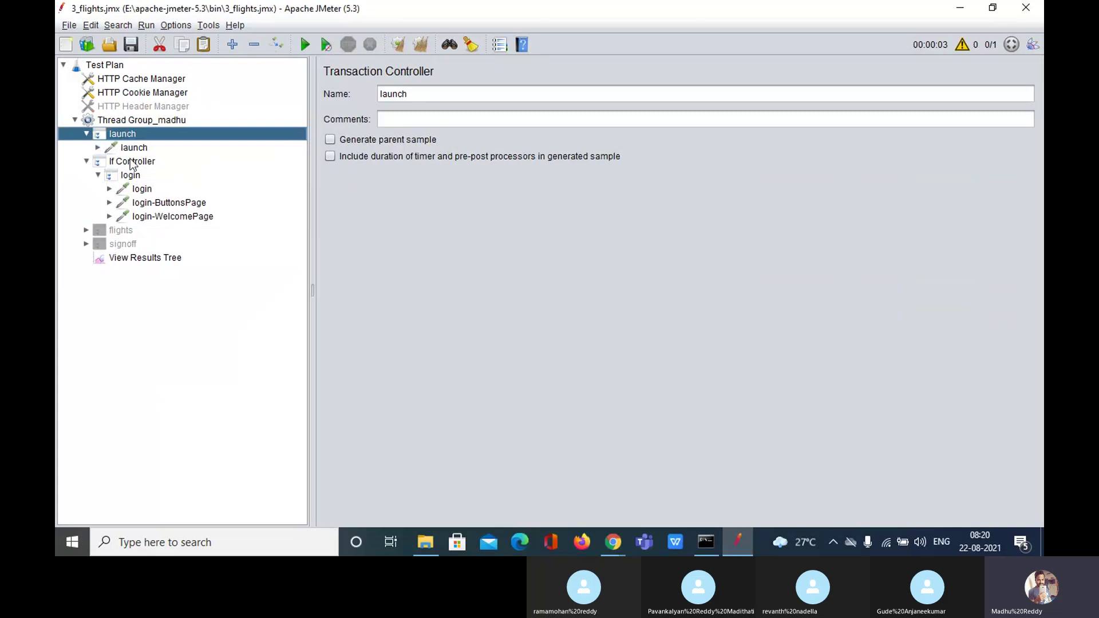
pyautogui.click(134, 176)
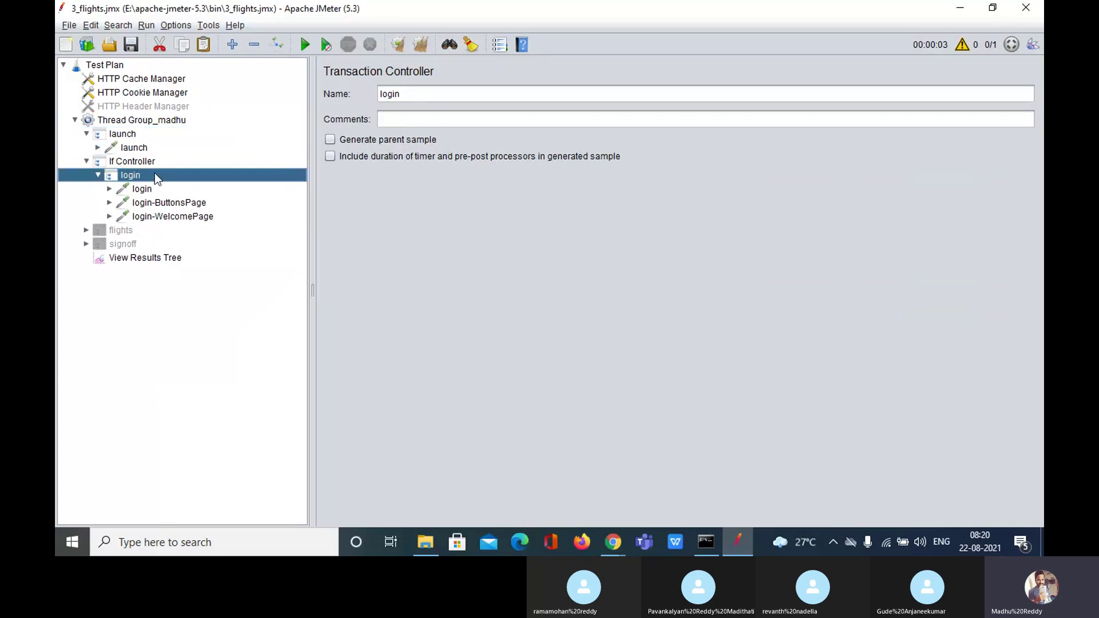
pyautogui.doubleClick(133, 176)
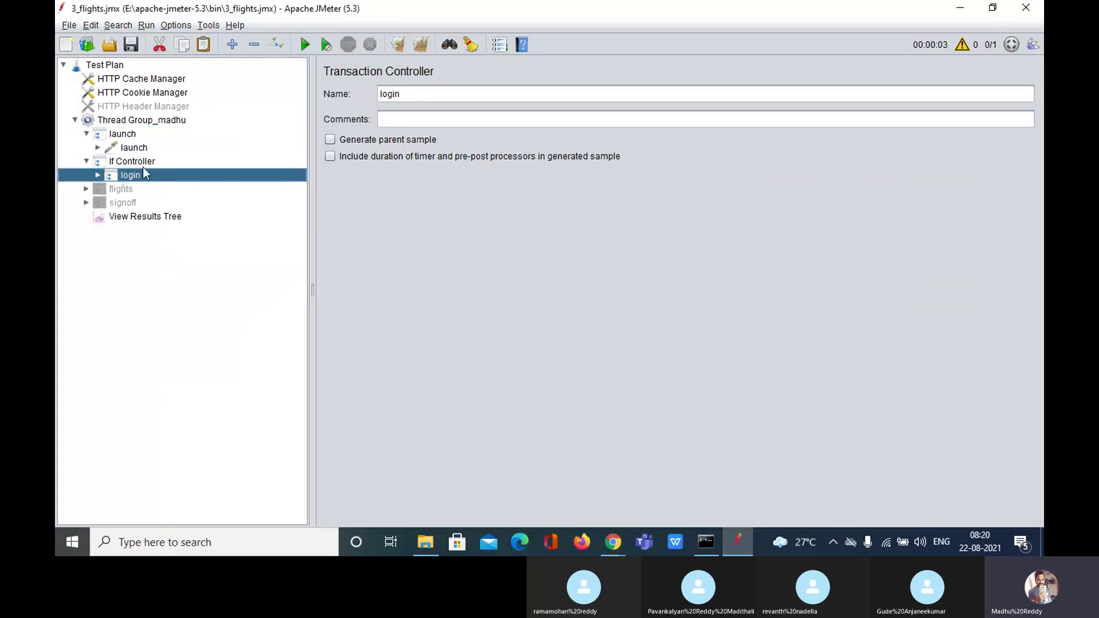
# Set the If Controller's expression to the status of the last sample, ${JMeterThread.last_sample_ok}.
pyautogui.click(140, 162)
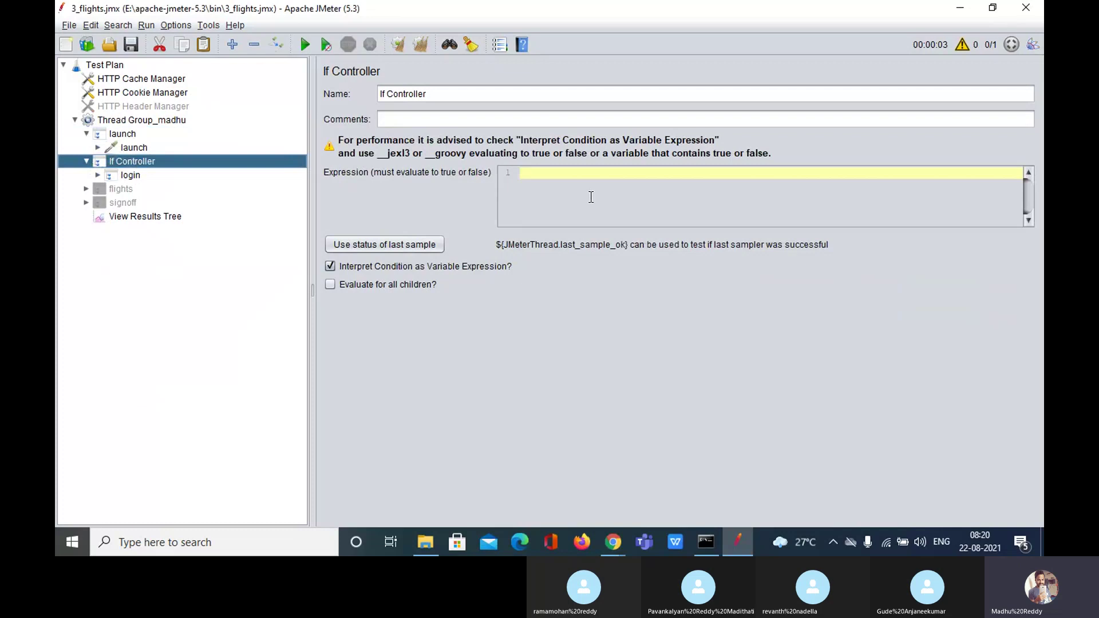
pyautogui.click(590, 178)
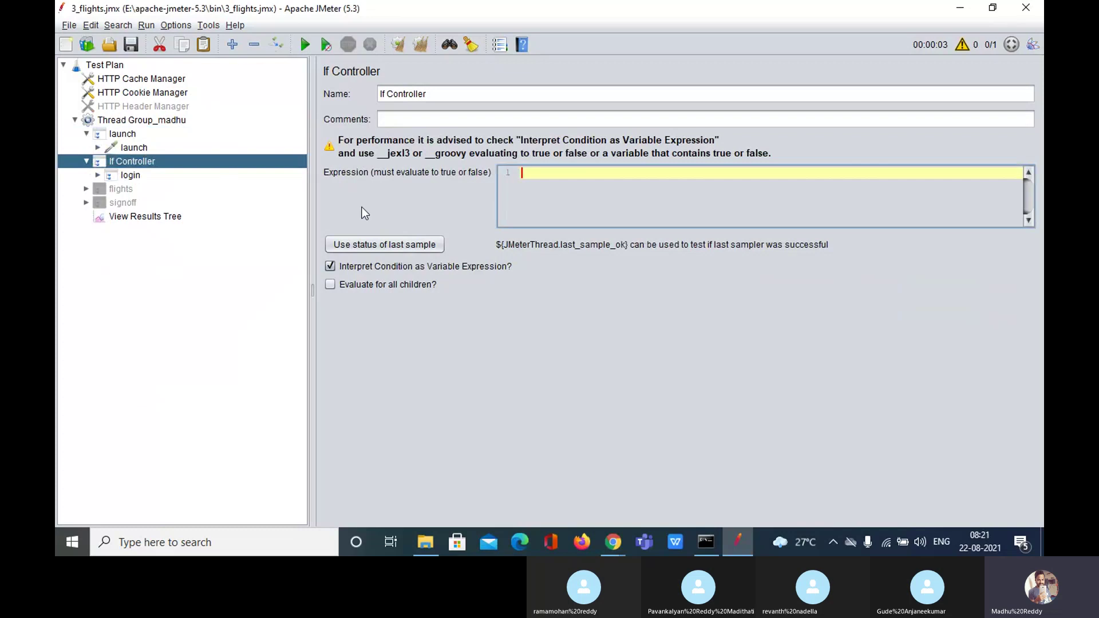
pyautogui.click(404, 245)
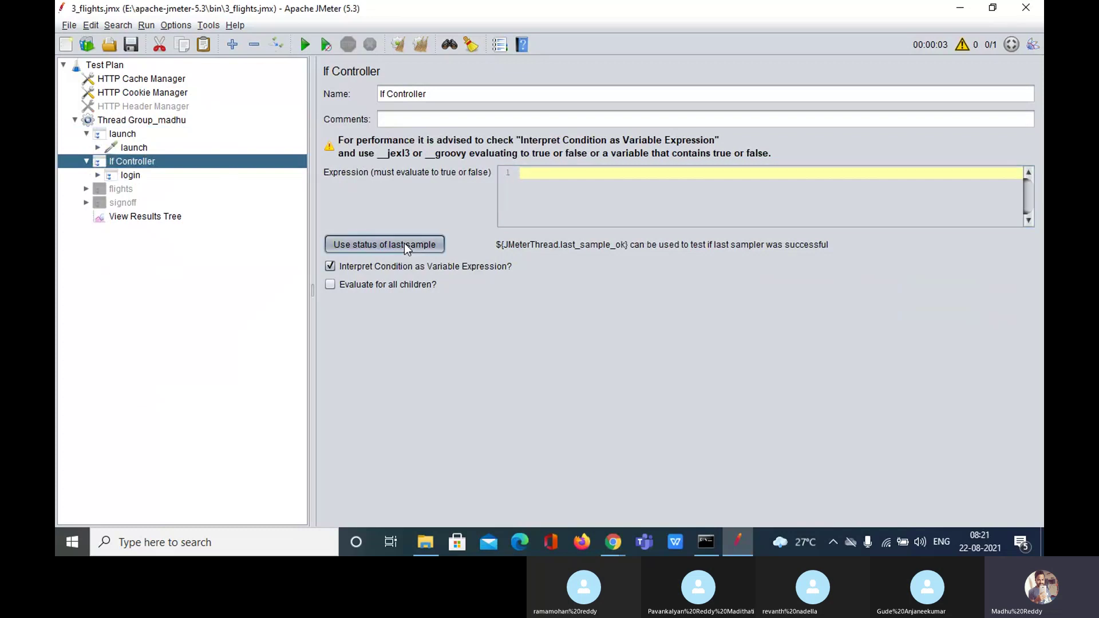
pyautogui.click(720, 173)
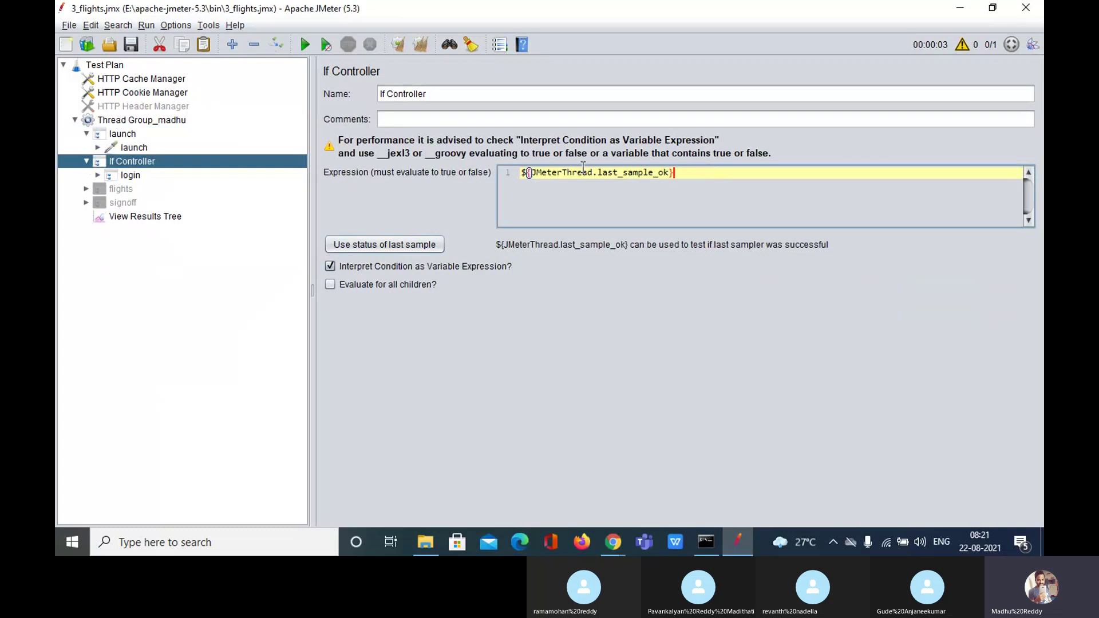
pyautogui.moveTo(677, 173); pyautogui.dragTo(527, 173)
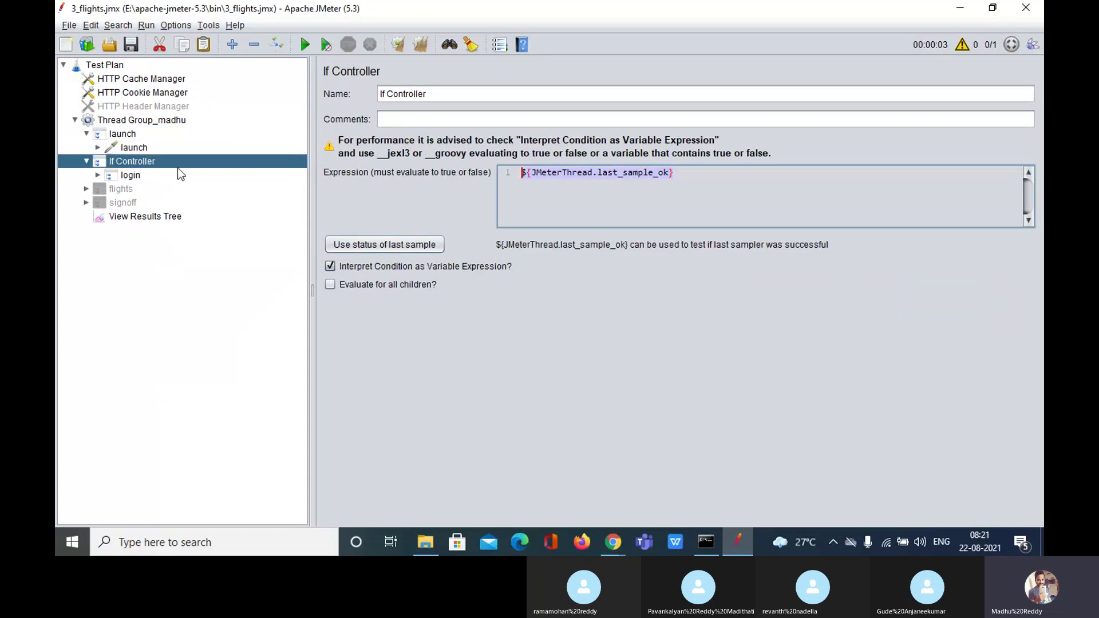
pyautogui.click(698, 173)
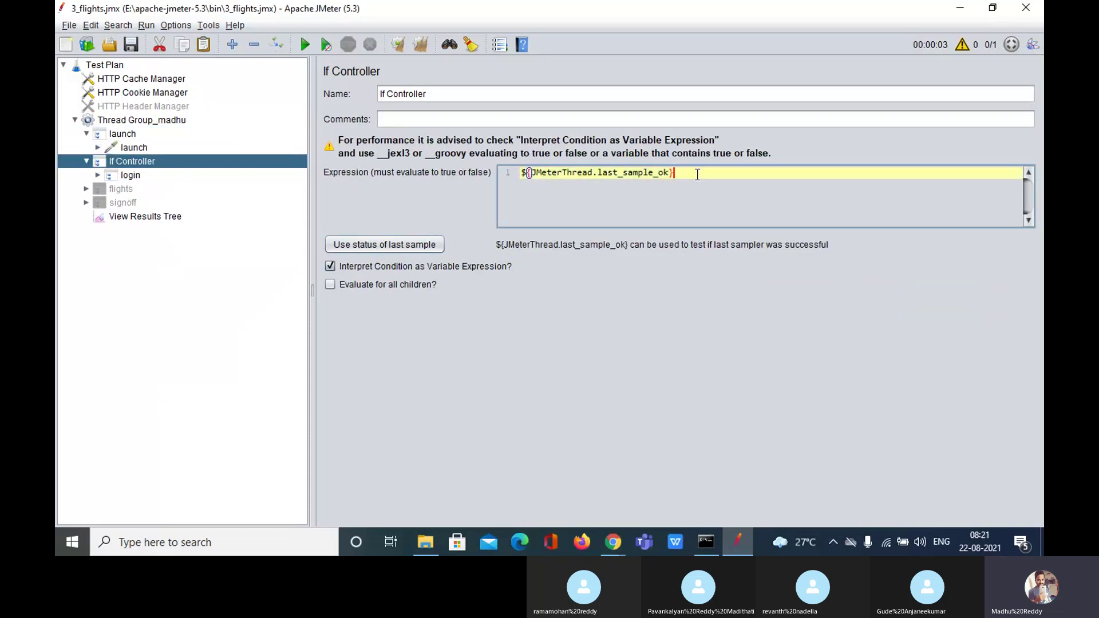
pyautogui.click(404, 247)
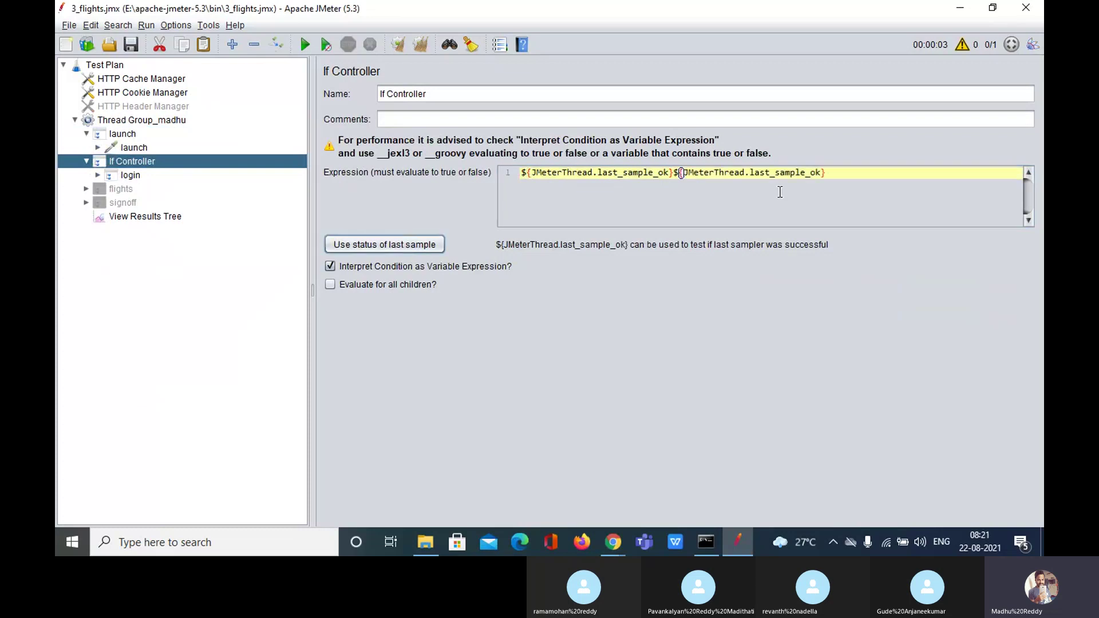
pyautogui.moveTo(826, 172); pyautogui.dragTo(679, 172)
pyautogui.press('BackSpace')
pyautogui.press('BackSpace')
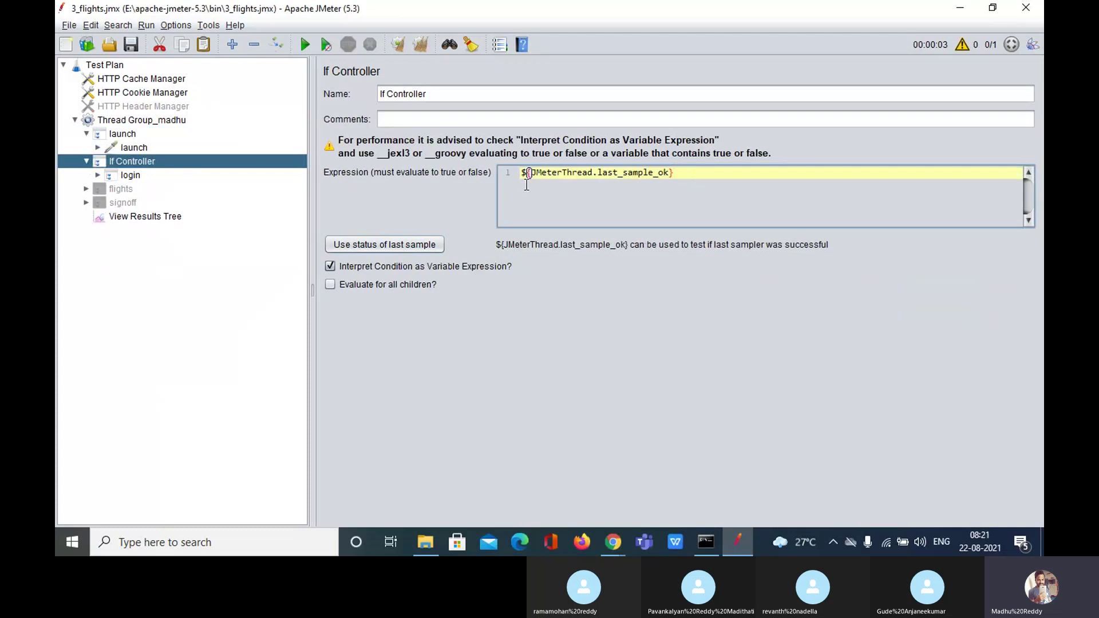
# Review the launch request's settings and child elements, the If Controller's condition and the requests under login.
pyautogui.click(132, 150)
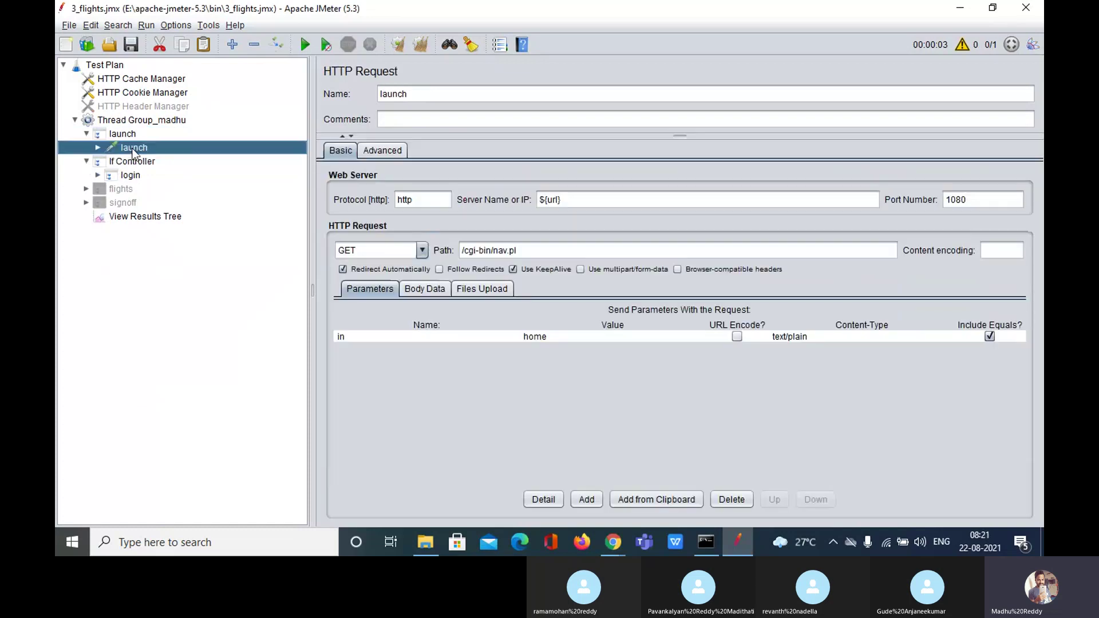
pyautogui.doubleClick(133, 150)
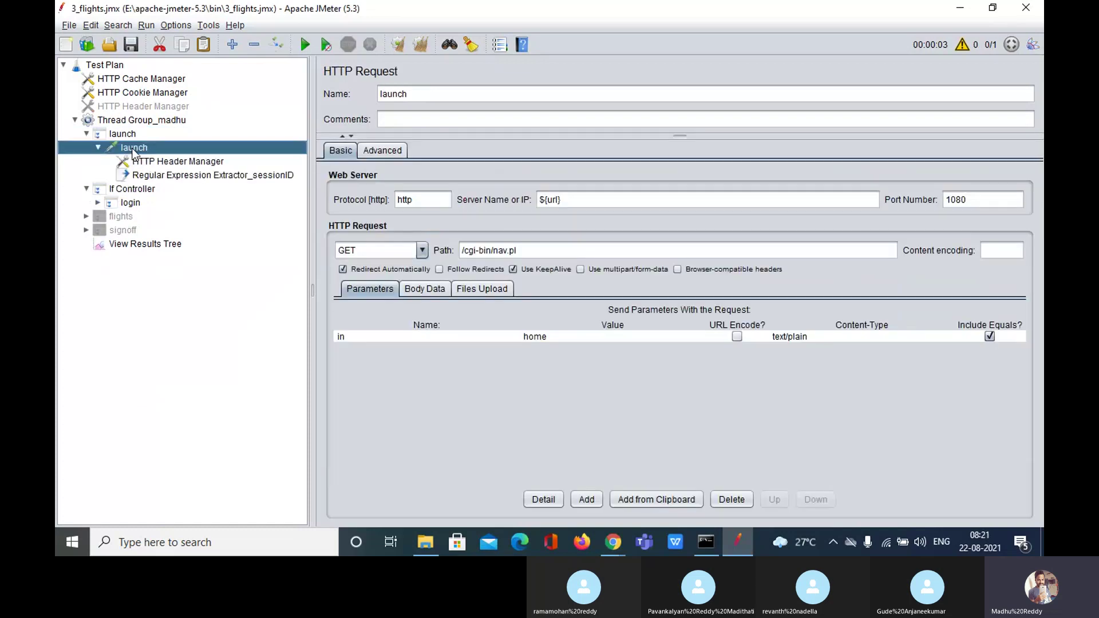
pyautogui.click(157, 245)
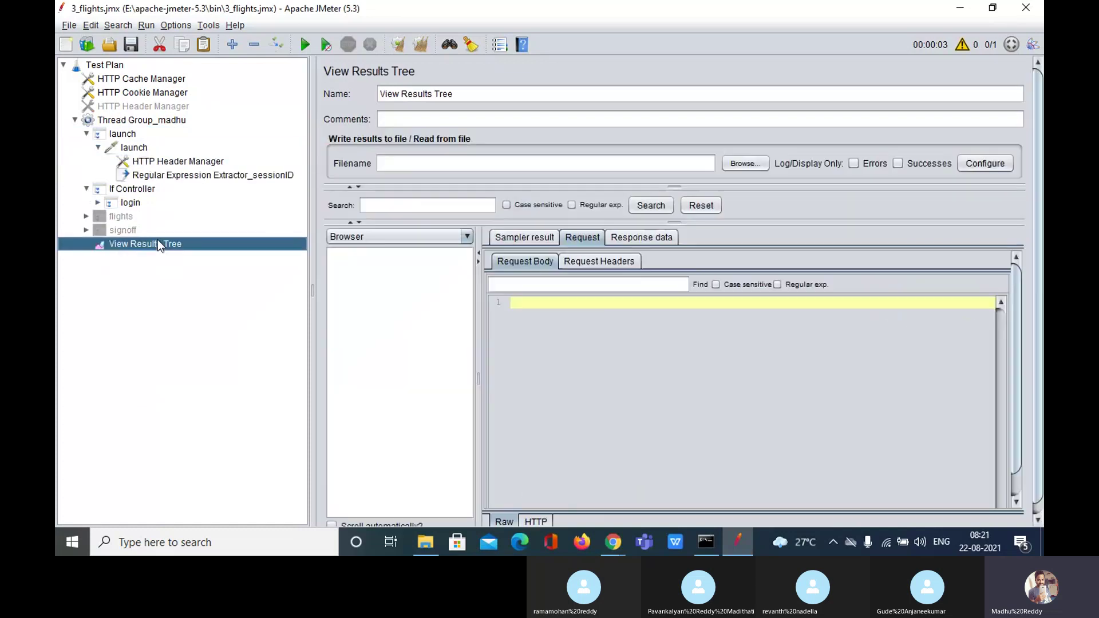
pyautogui.click(139, 190)
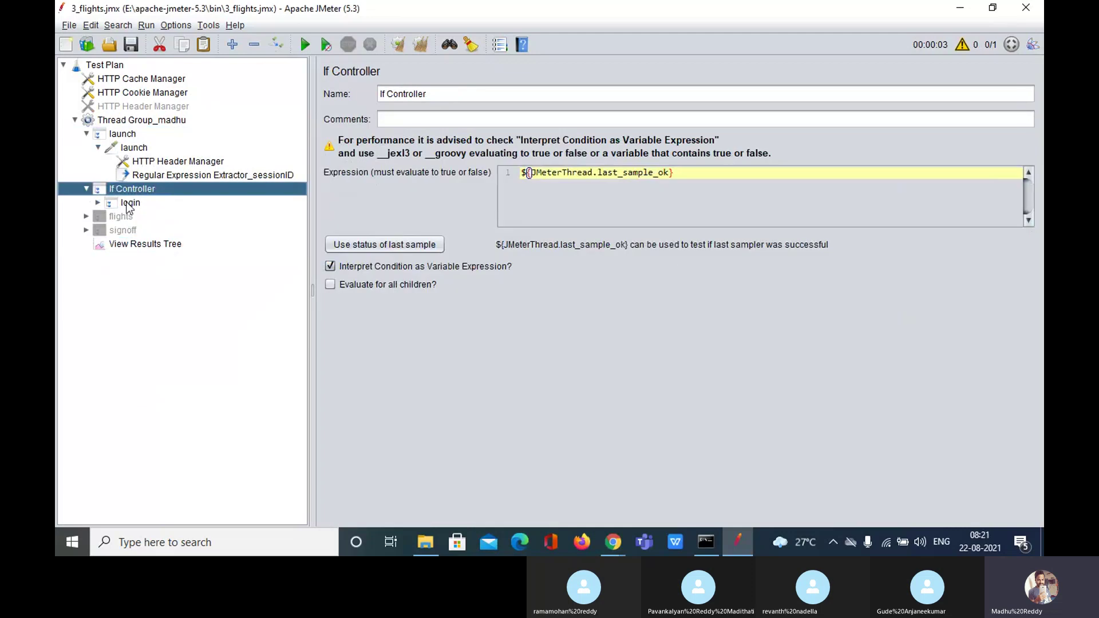
pyautogui.doubleClick(128, 203)
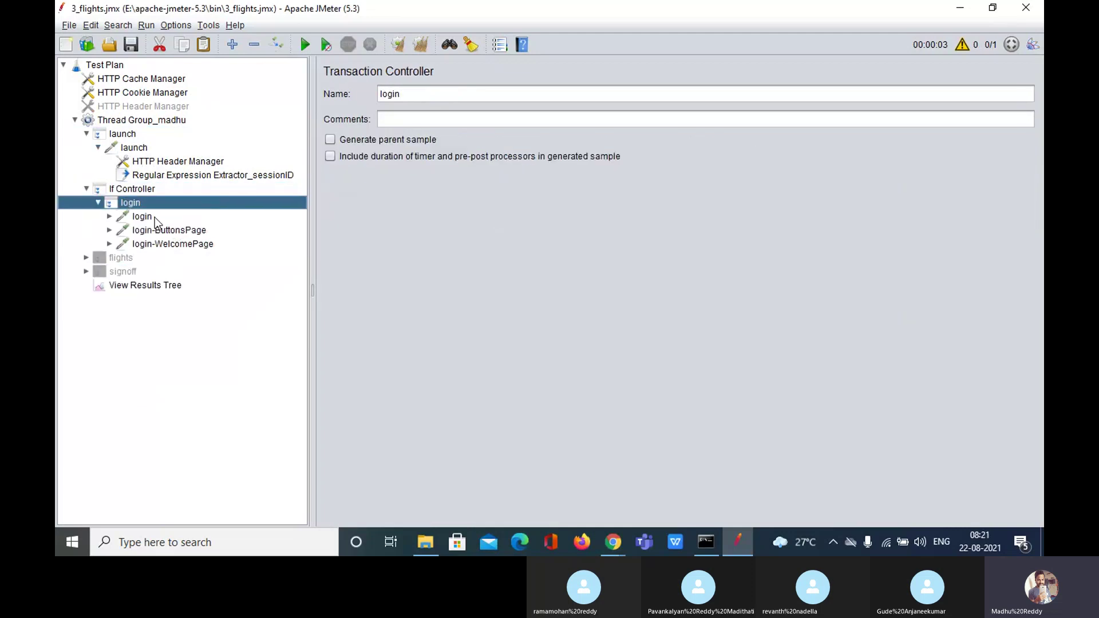
# Widen the sample list in View Results Tree and run the test plan.
pyautogui.click(159, 286)
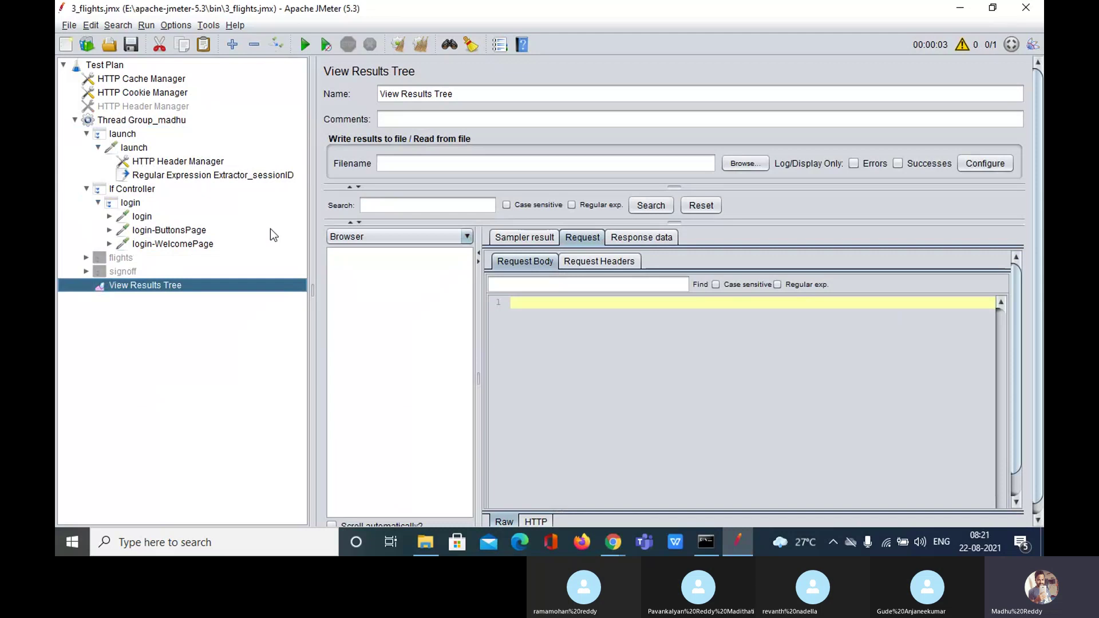
pyautogui.moveTo(478, 254); pyautogui.dragTo(521, 254)
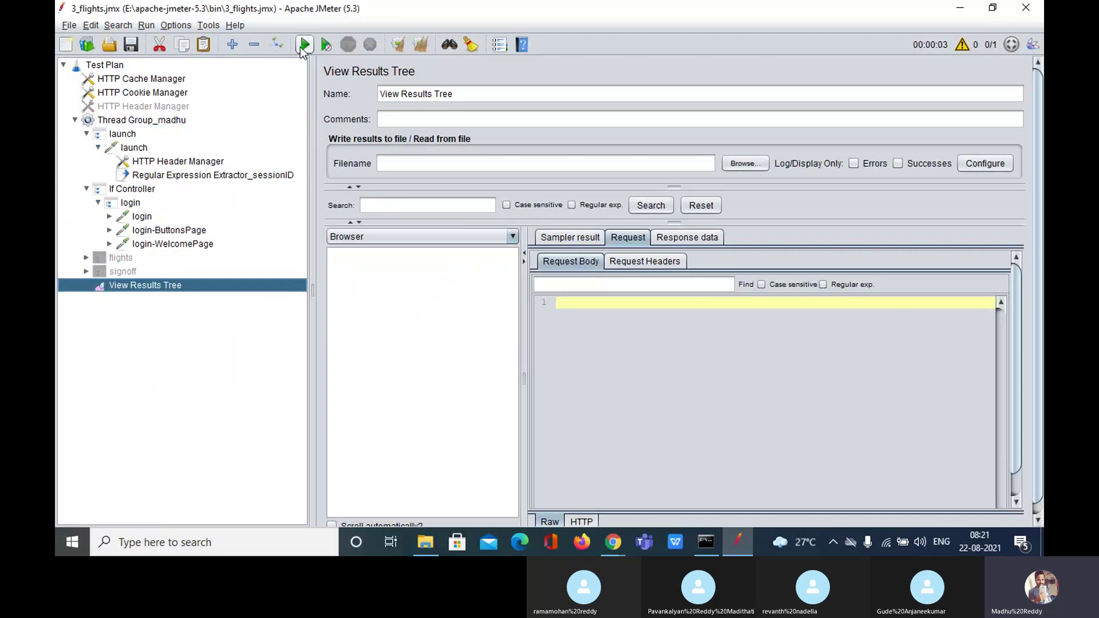
pyautogui.click(305, 44)
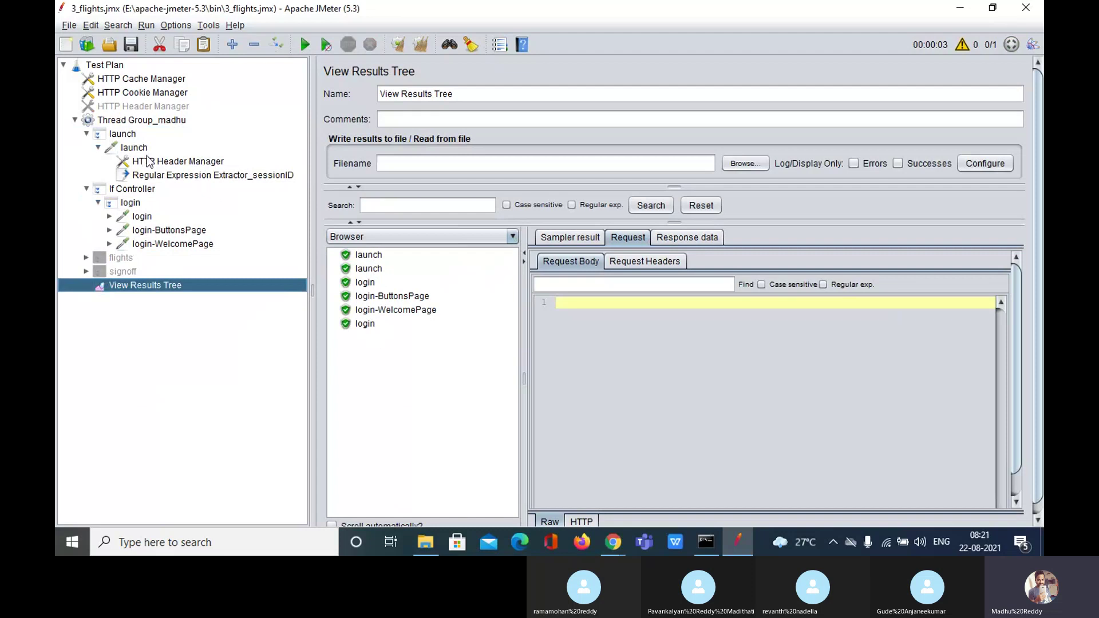
# Make the launch request's path invalid by appending a space and hffjbfksdvkSDvkbwE to /cgi-bin/nav.pl.
pyautogui.click(135, 148)
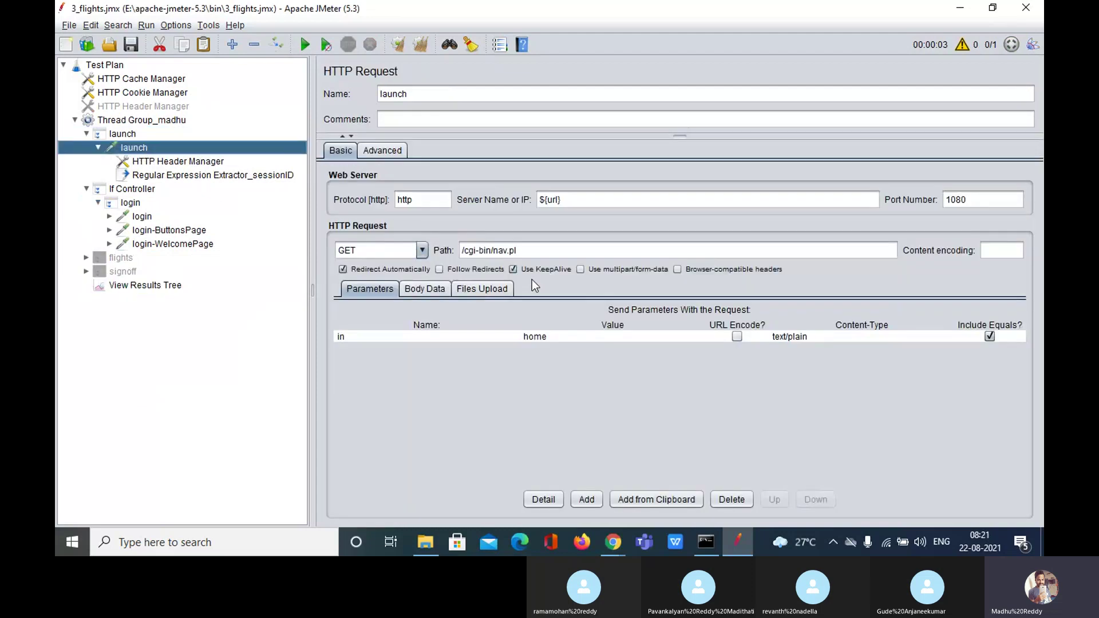
pyautogui.click(535, 249)
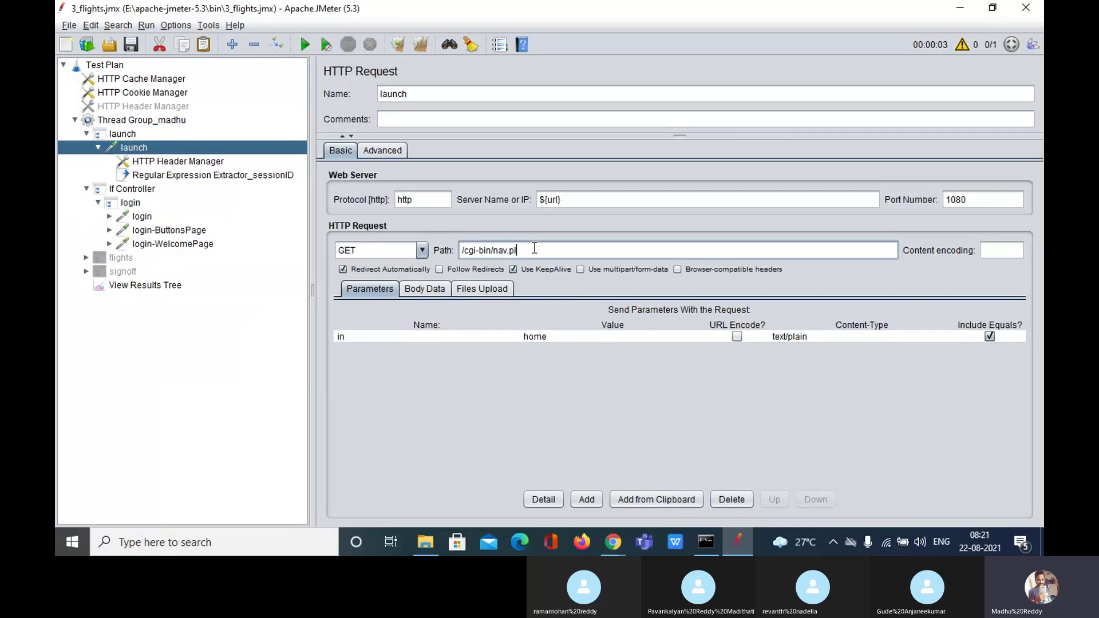
pyautogui.write('hffjdksdvkSDvkbwE')
# Clear all recorded results from View Results Tree and rerun the test plan.
pyautogui.click(153, 286)
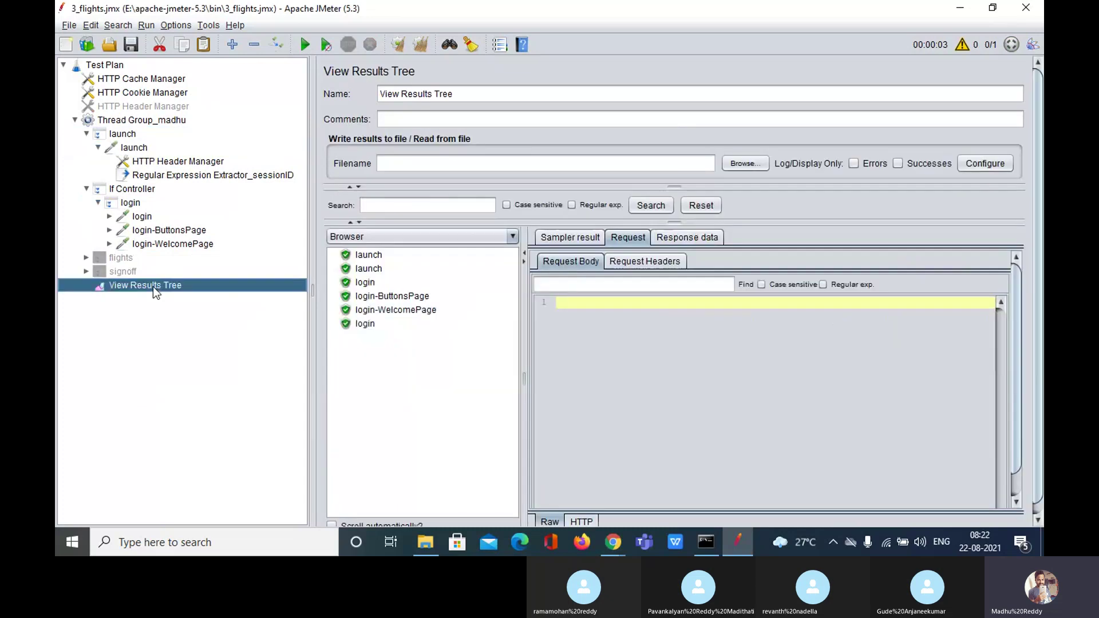
pyautogui.click(422, 45)
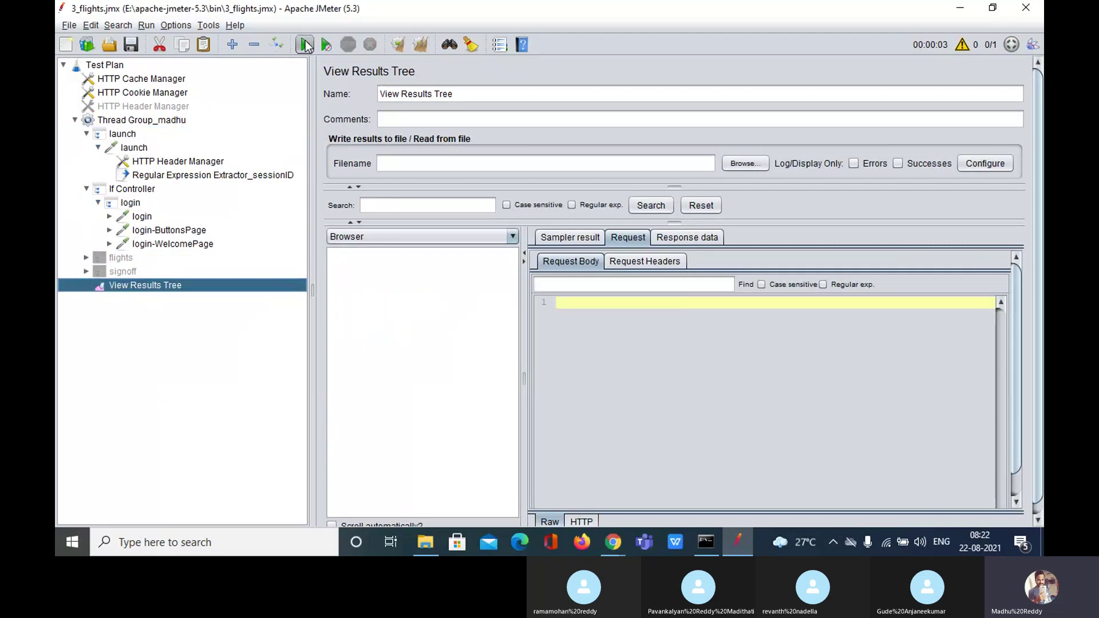
pyautogui.click(306, 42)
# Compare the request bodies of the two launch samples in View Results Tree.
pyautogui.click(368, 255)
pyautogui.click(369, 268)
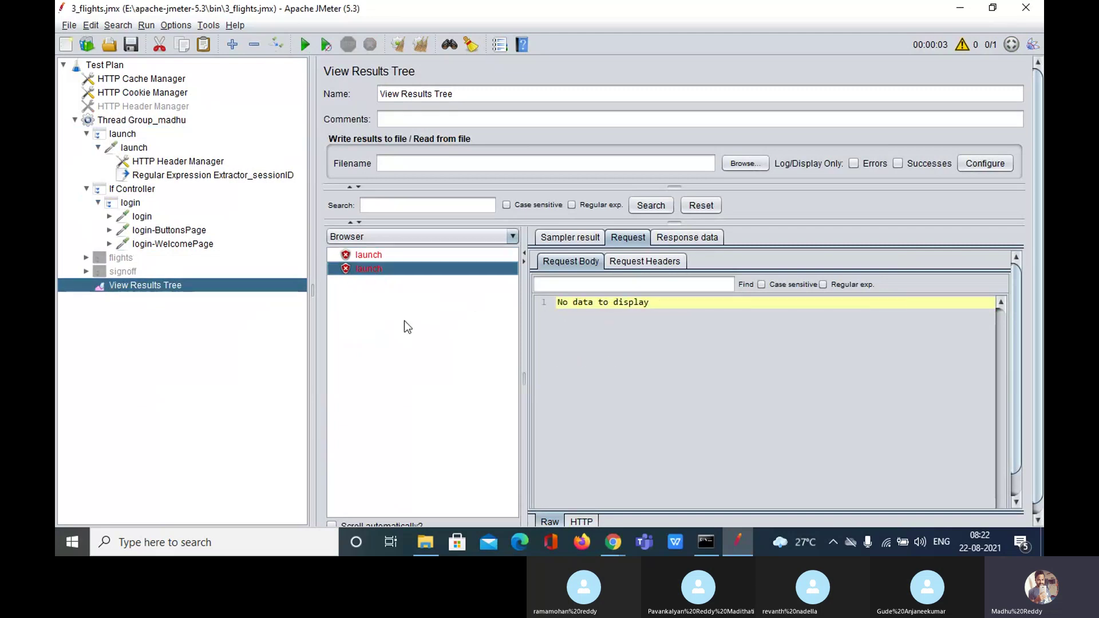
pyautogui.click(369, 255)
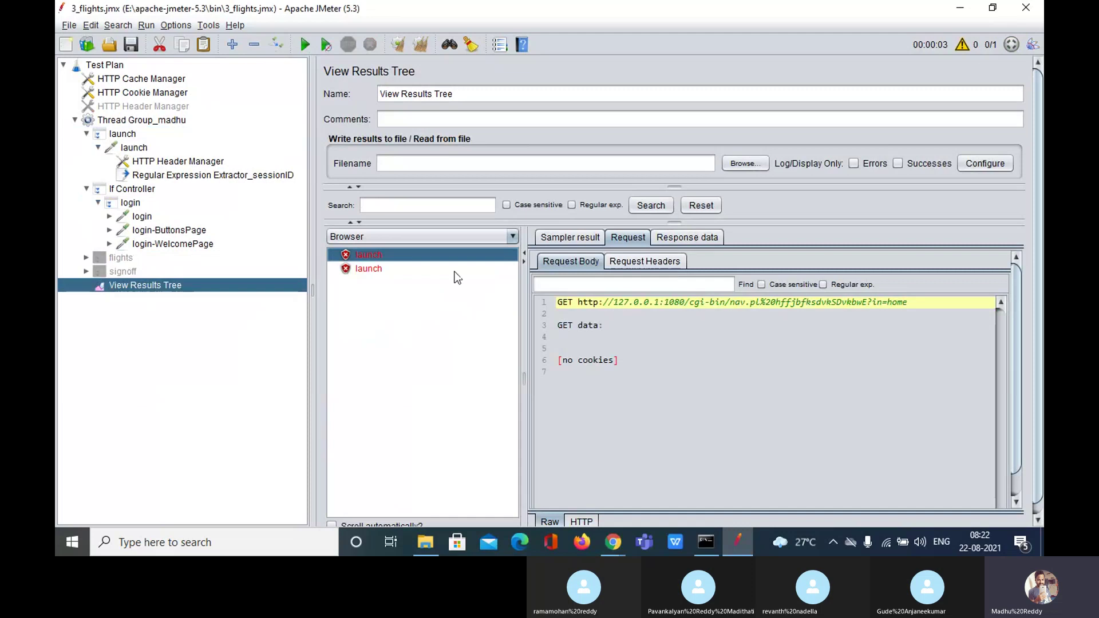
pyautogui.click(366, 267)
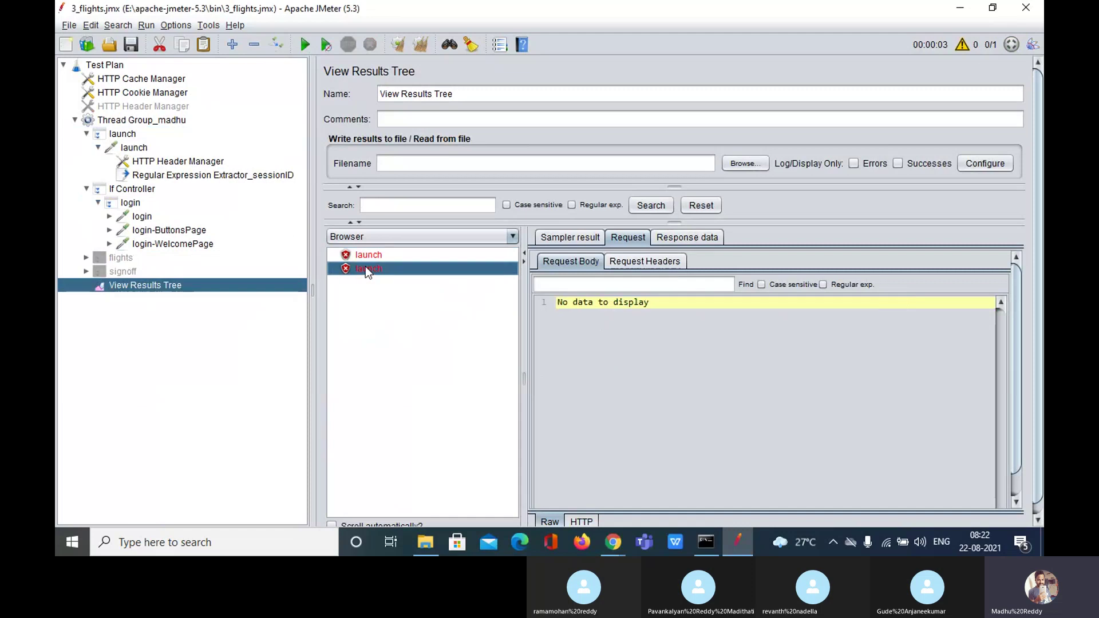
# Review the If Controller's condition and the request body of the first launch sample in View Results Tree.
pyautogui.click(141, 190)
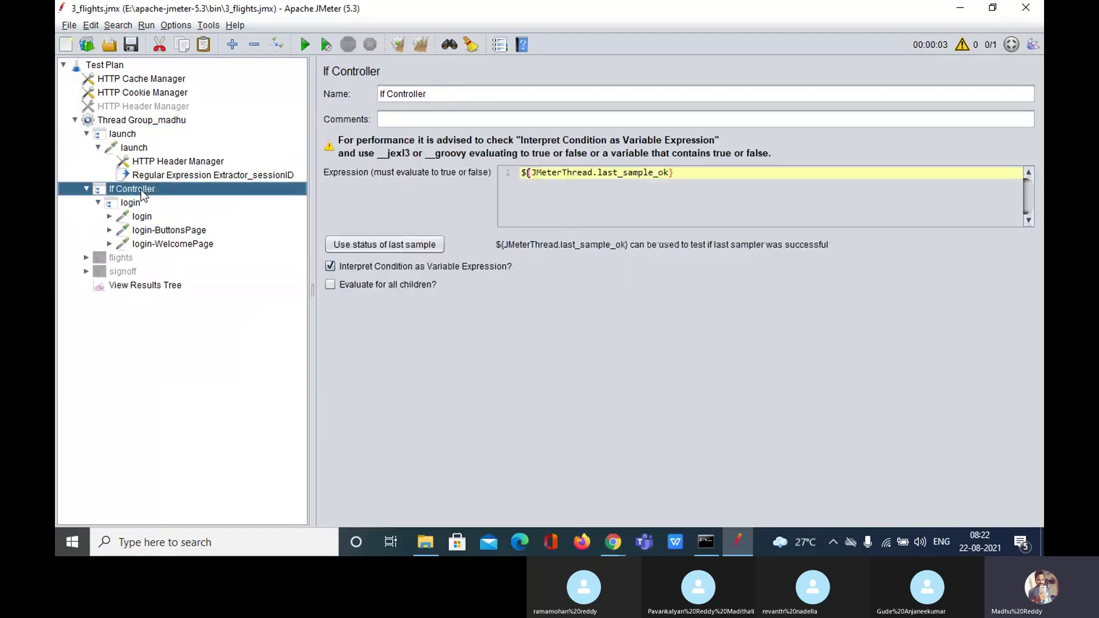
pyautogui.click(704, 172)
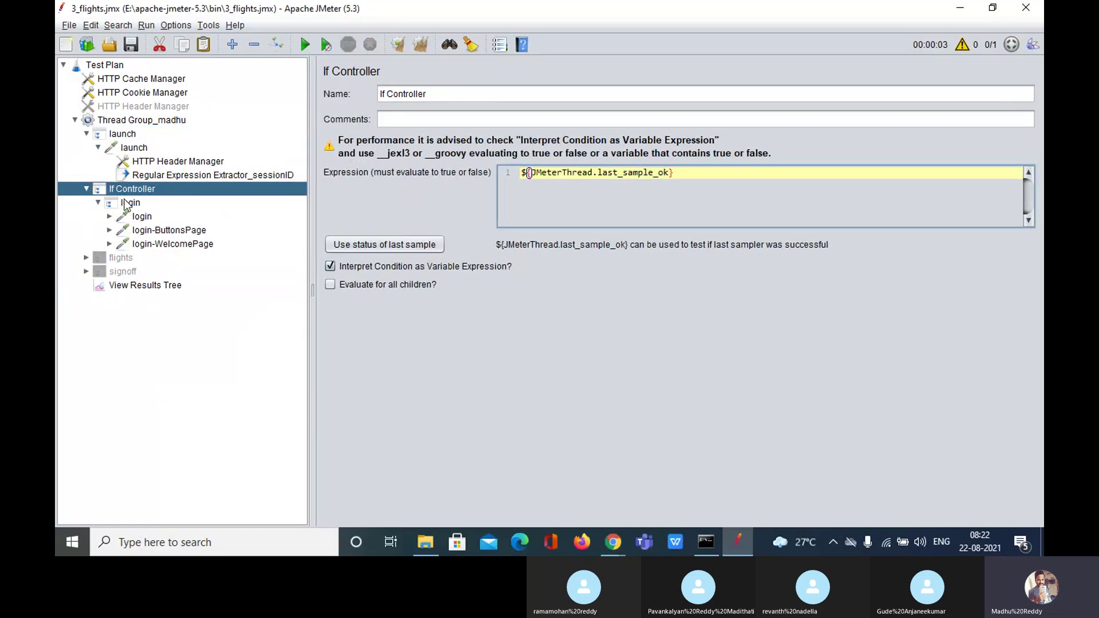
pyautogui.click(154, 285)
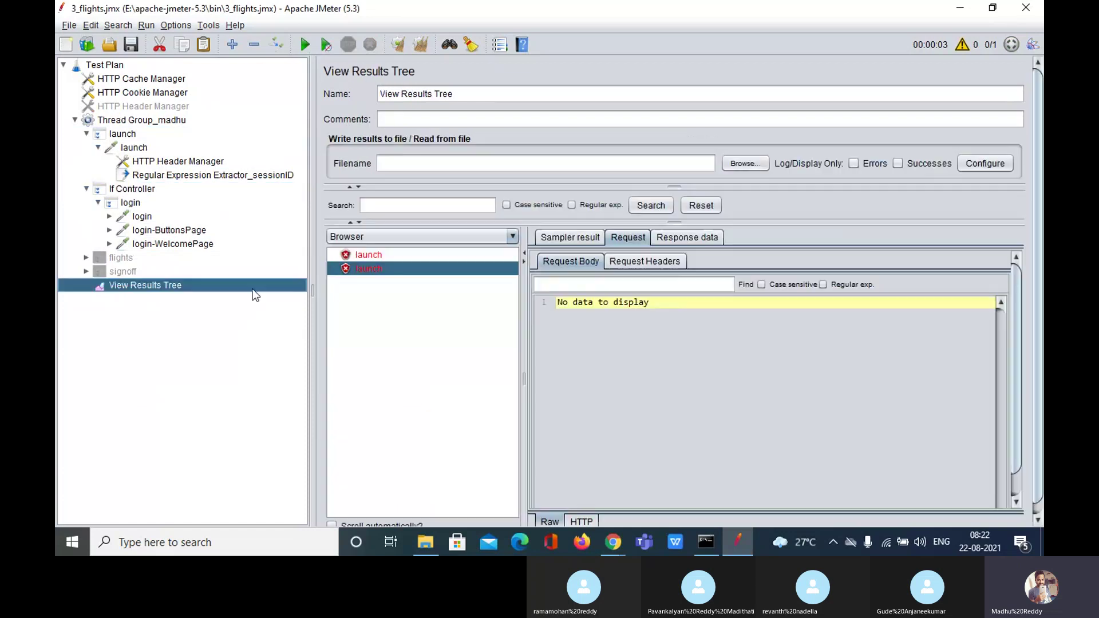
pyautogui.click(375, 258)
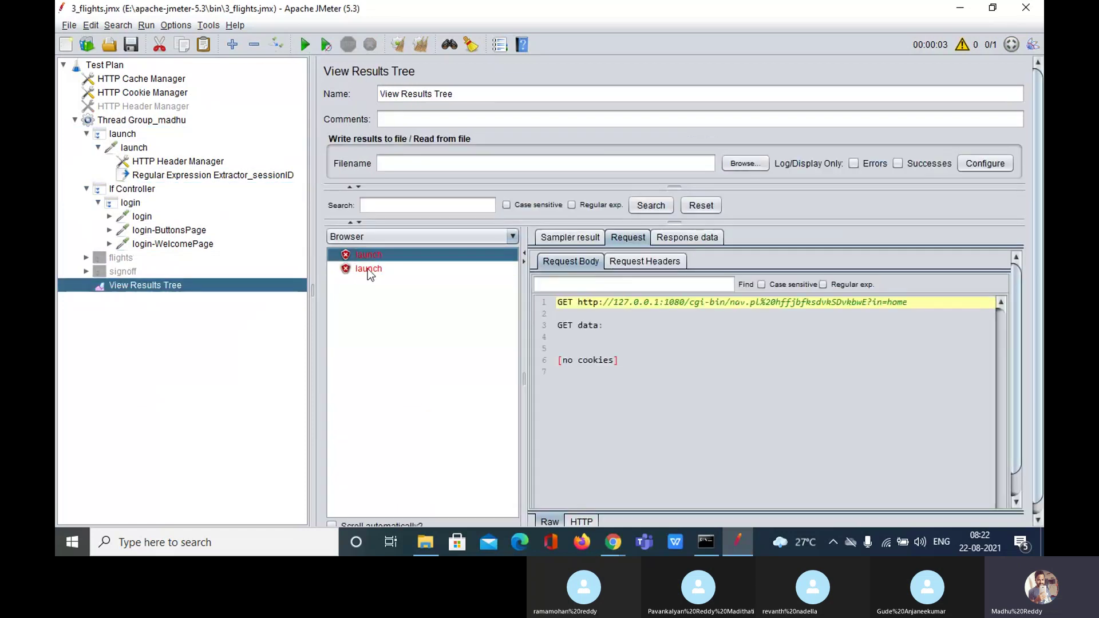
# Restore the launch request's path to /cgi-bin/nav.pl and rerun the test plan from View Results Tree.
pyautogui.click(134, 147)
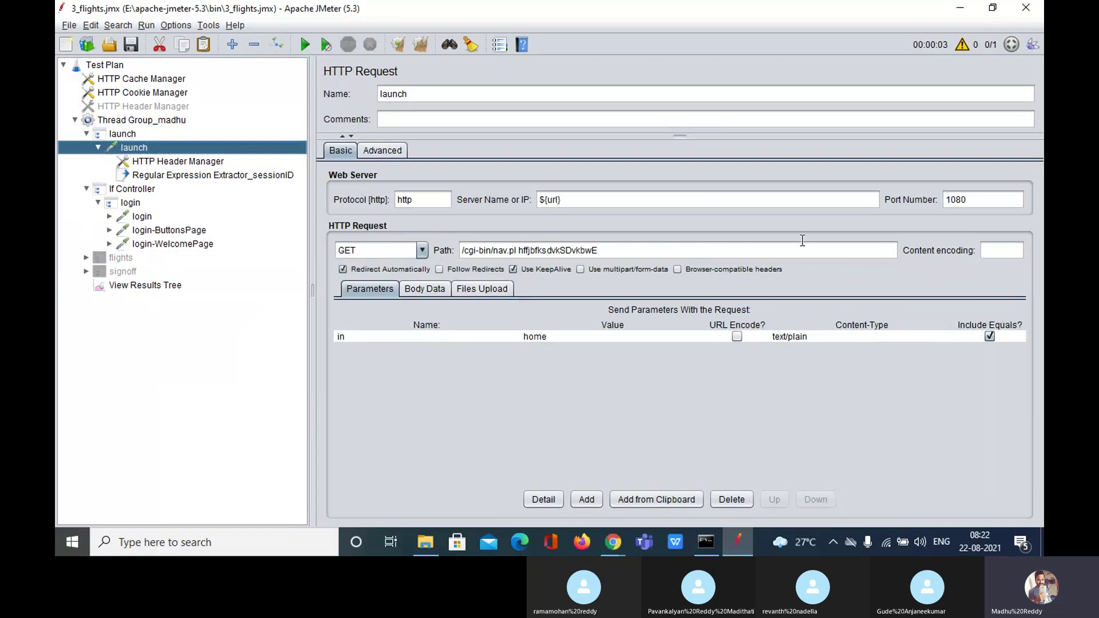
pyautogui.click(650, 249)
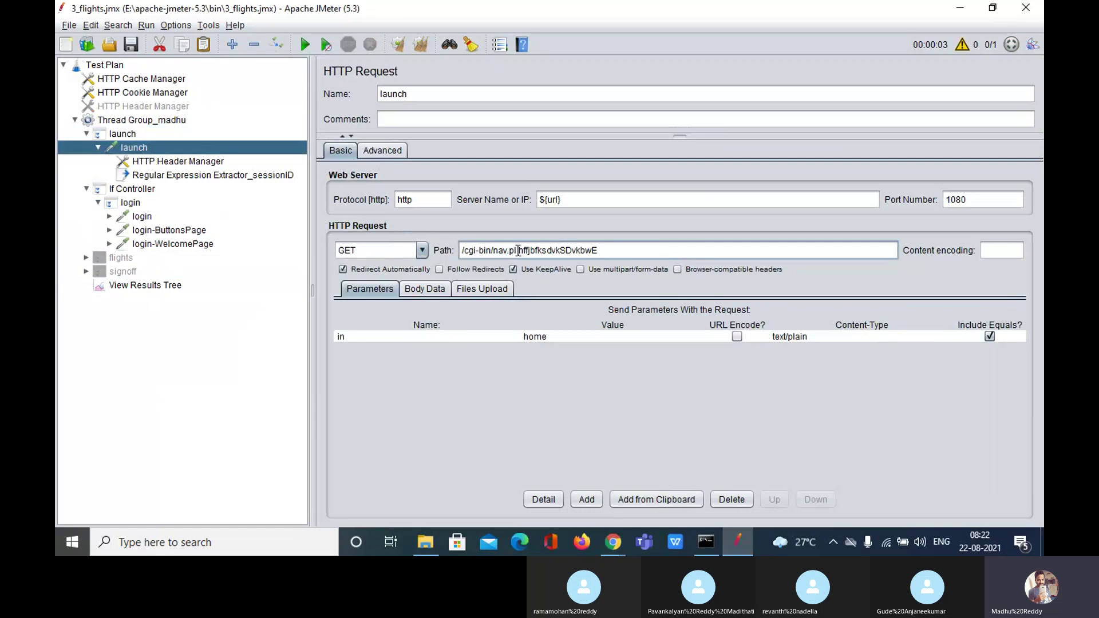
pyautogui.moveTo(521, 250); pyautogui.dragTo(617, 256)
pyautogui.press('BackSpace')
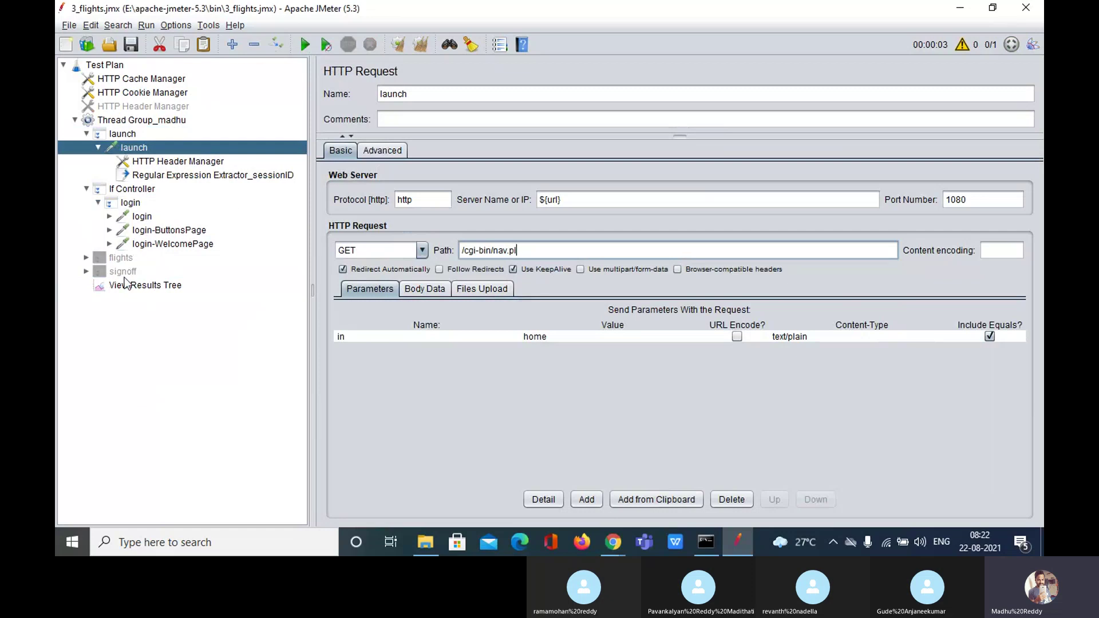
pyautogui.click(139, 286)
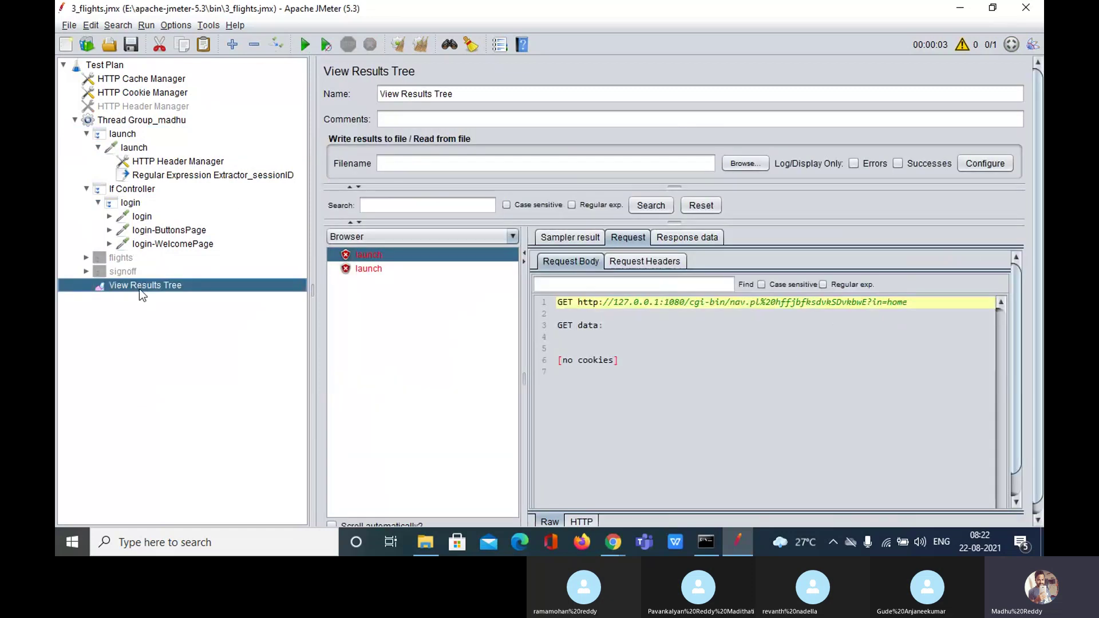
pyautogui.click(305, 44)
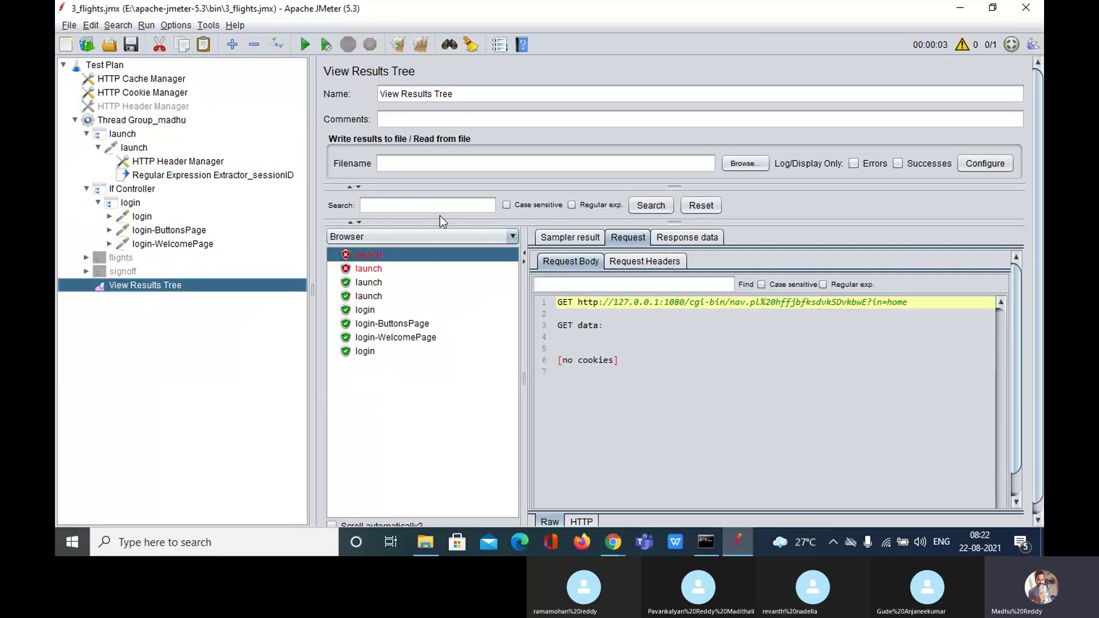
# Examine the request bodies of the new launch, login-ButtonsPage, login-WelcomePage and login samples.
pyautogui.click(375, 283)
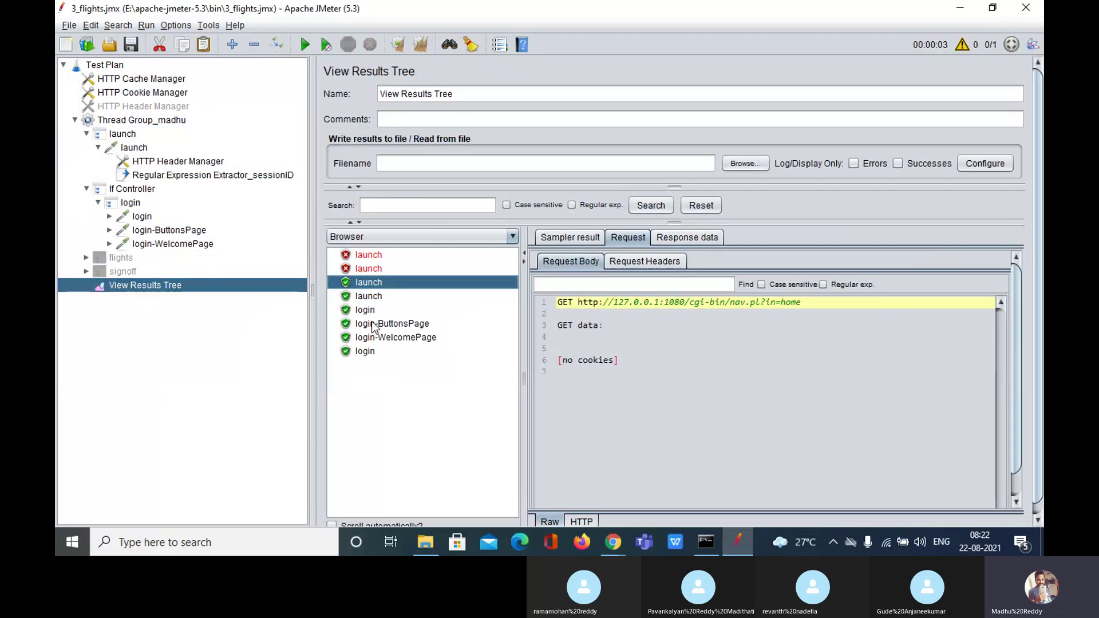
pyautogui.click(372, 323)
pyautogui.click(376, 338)
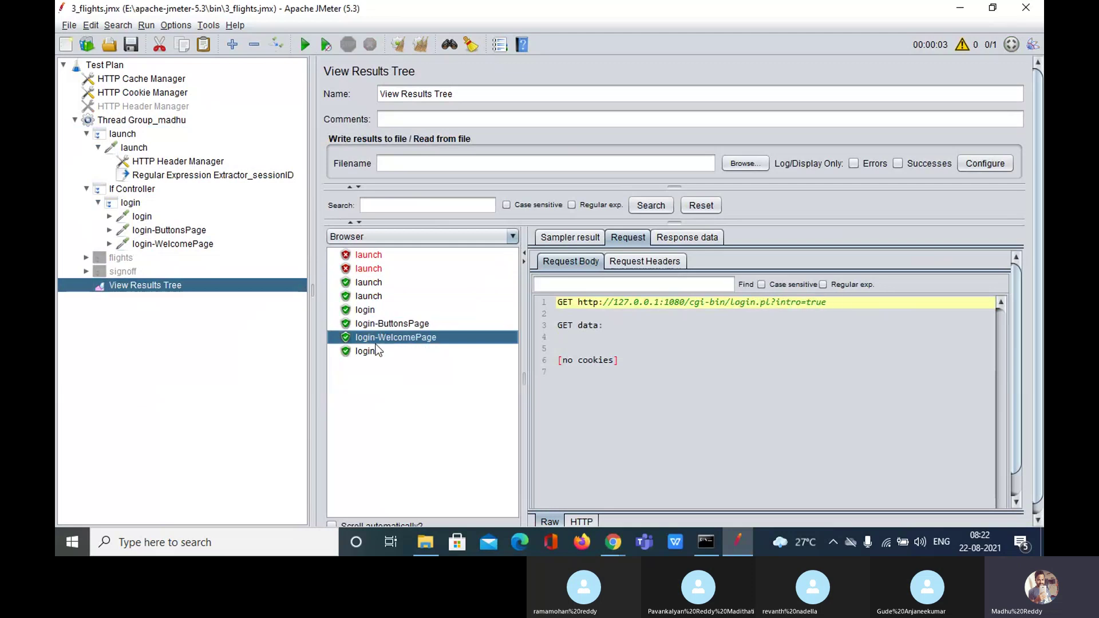
pyautogui.click(357, 350)
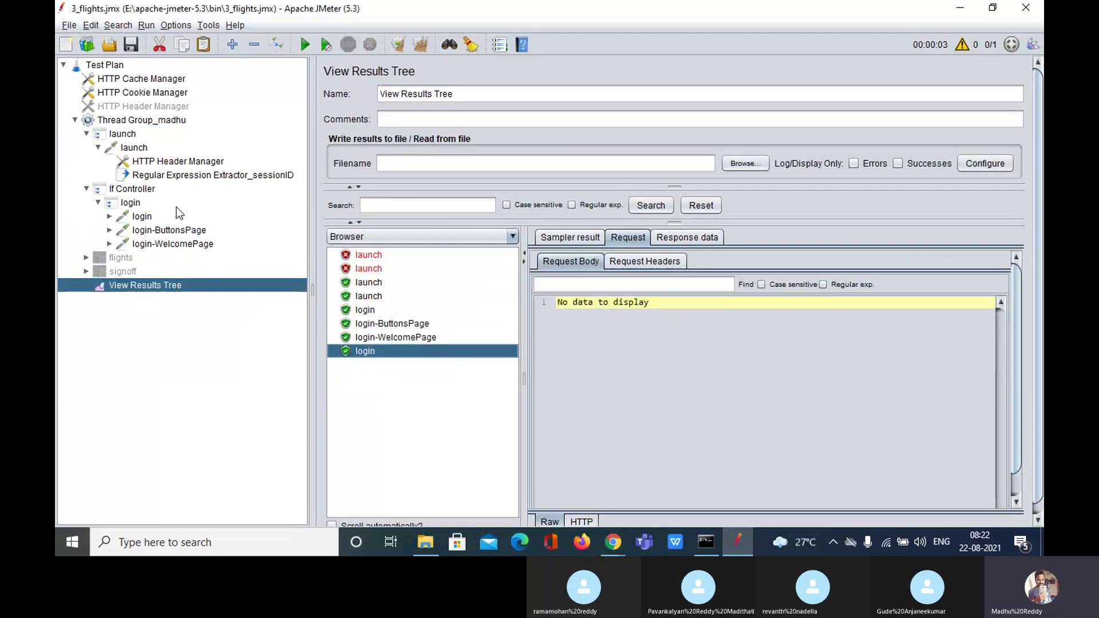
# Open the If Controller's settings, check the Skype meeting in Chrome, and return to JMeter.
pyautogui.click(132, 189)
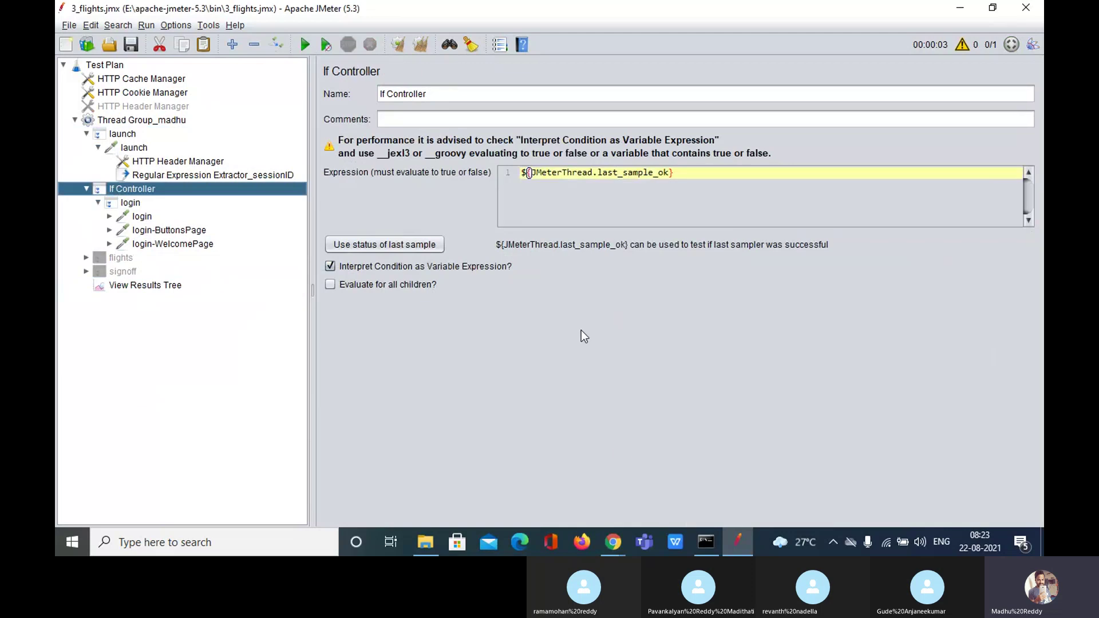
pyautogui.moveTo(617, 541)
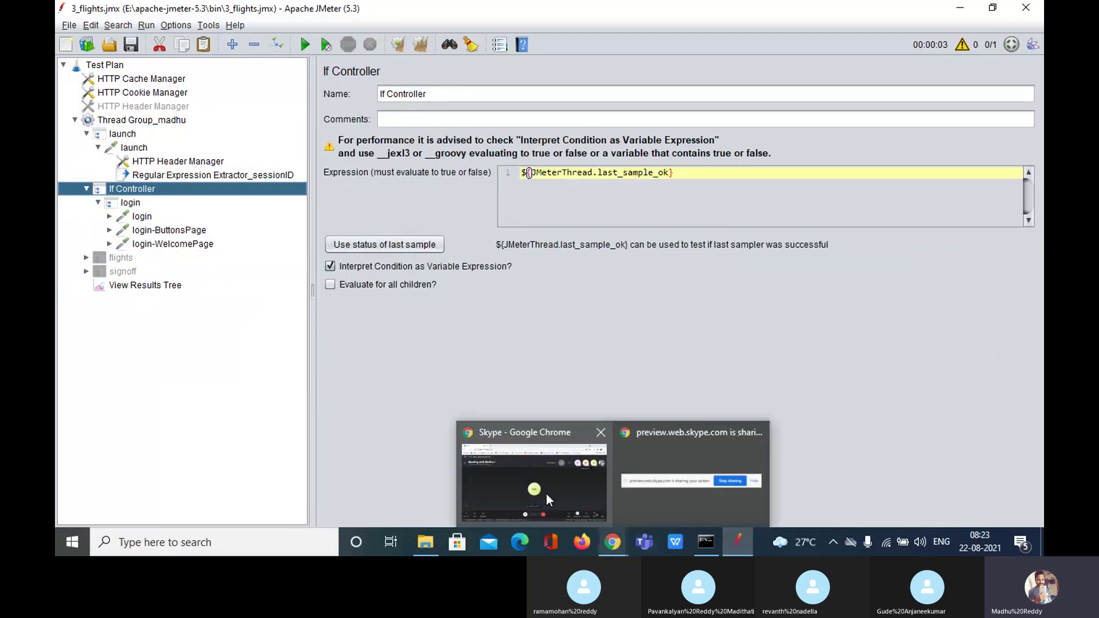
pyautogui.click(541, 490)
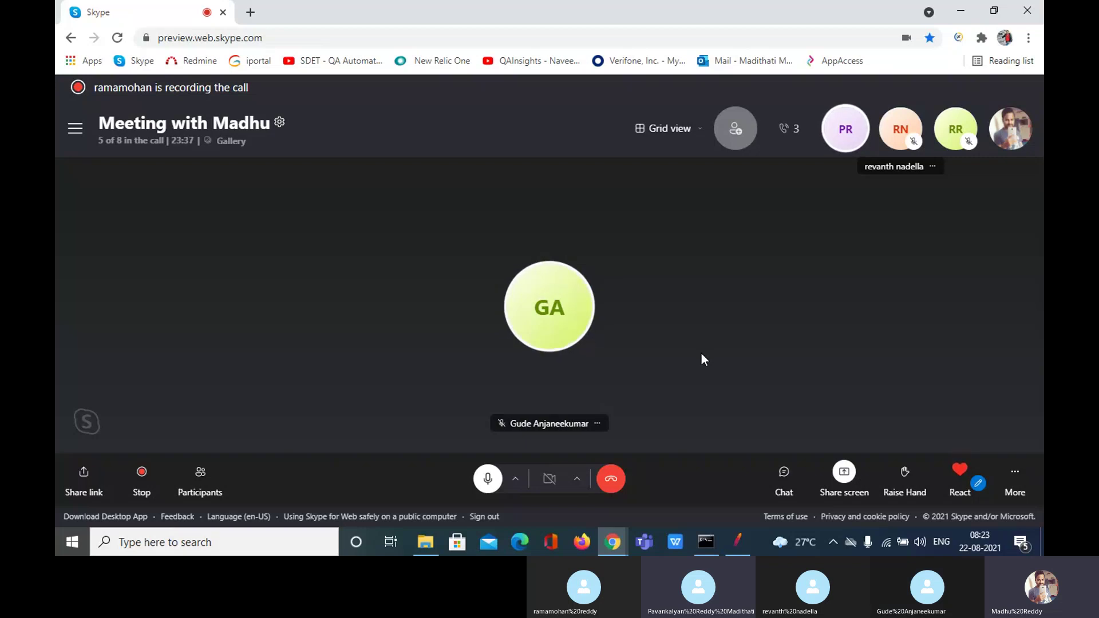
pyautogui.click(735, 544)
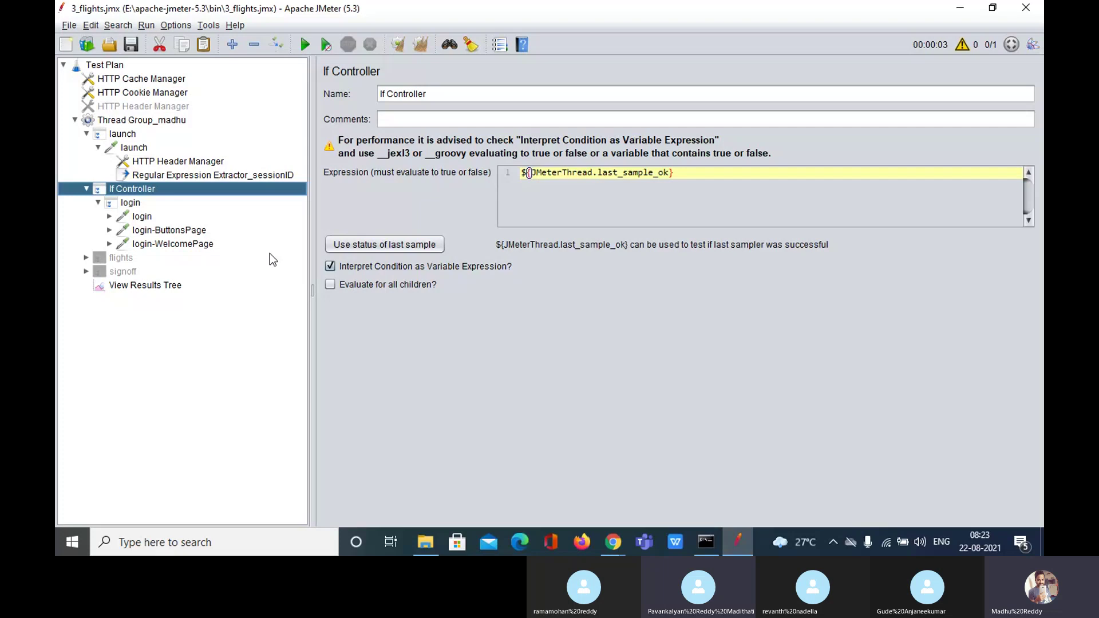
# Try Stop Thread as the thread group's action after a sampler error, and switch the action back to Continue.
pyautogui.click(174, 121)
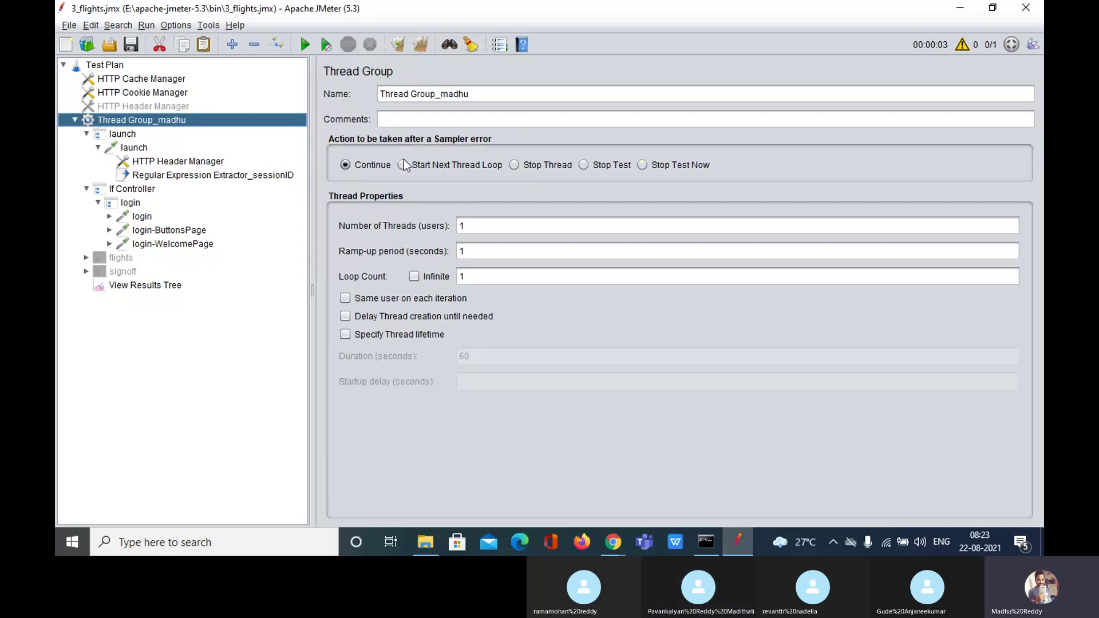
pyautogui.click(544, 168)
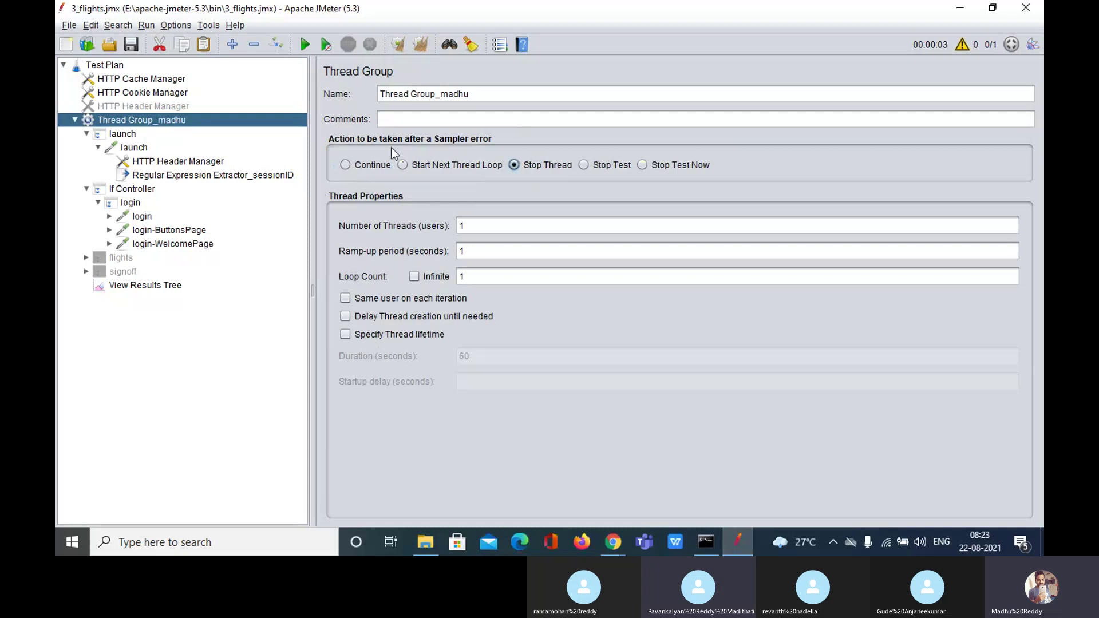
pyautogui.click(374, 165)
pyautogui.click(144, 284)
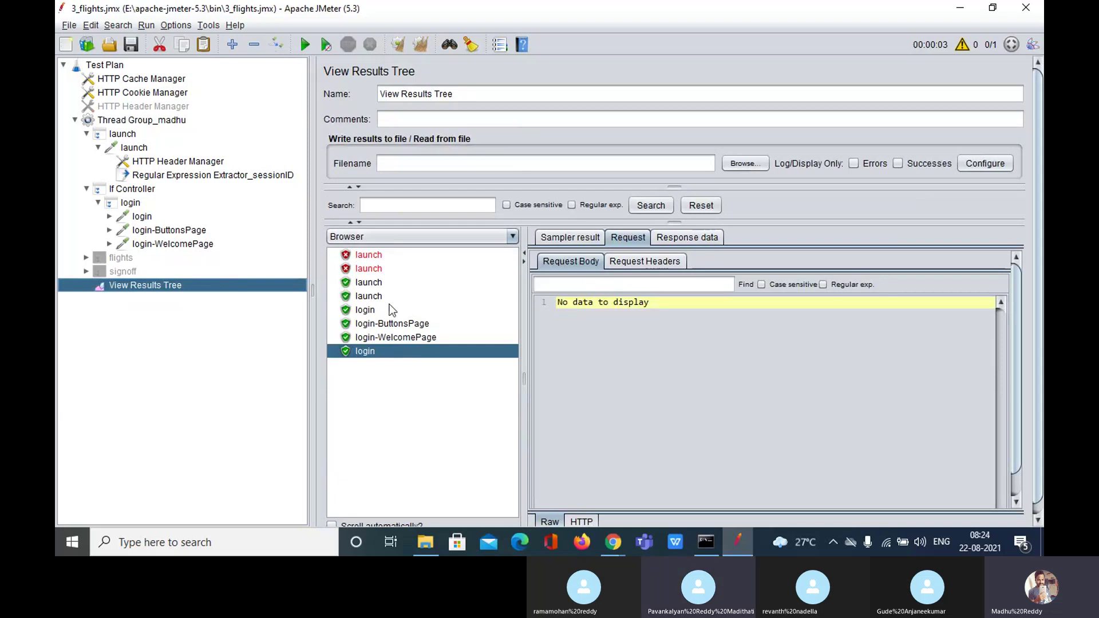
pyautogui.click(166, 122)
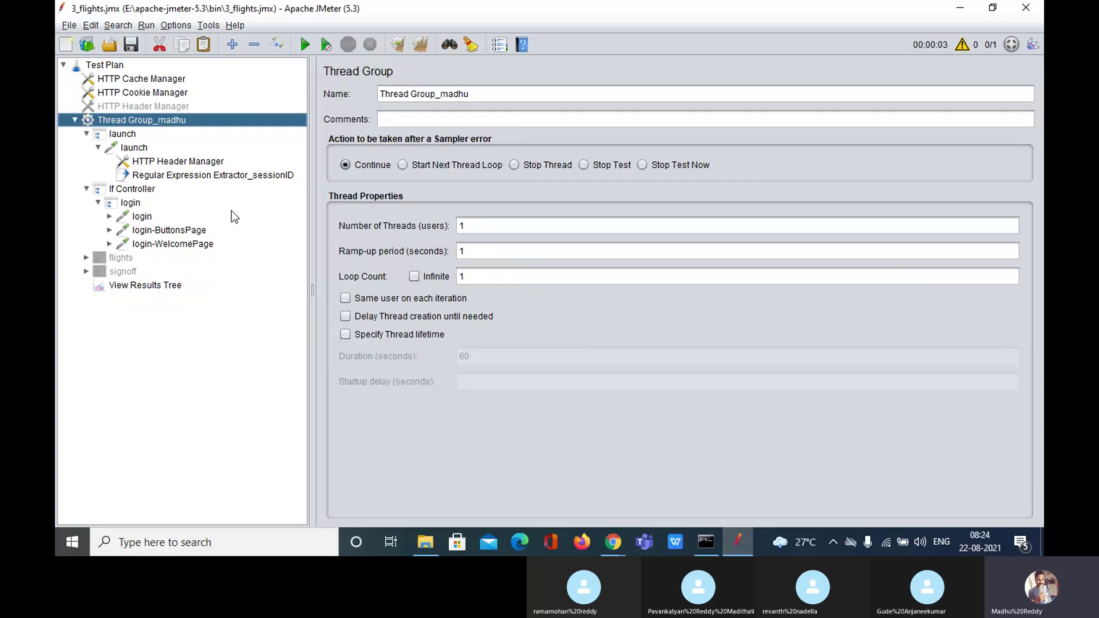
pyautogui.click(524, 166)
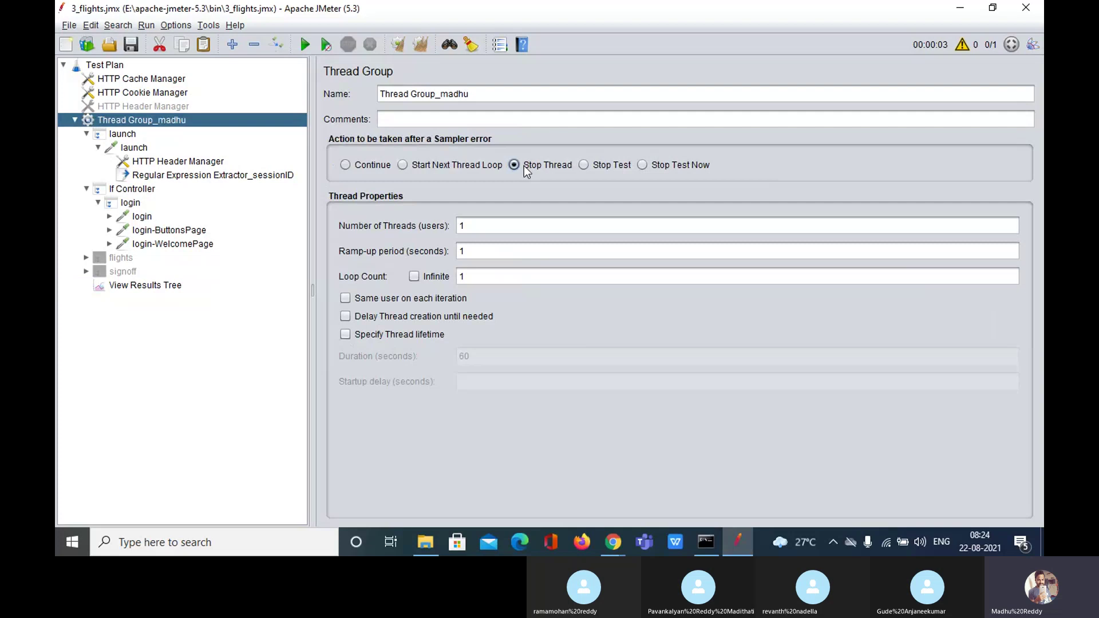
pyautogui.click(347, 166)
# Reopen the If Controller, look at the Skype meeting window in Chrome, and switch back to JMeter.
pyautogui.click(128, 192)
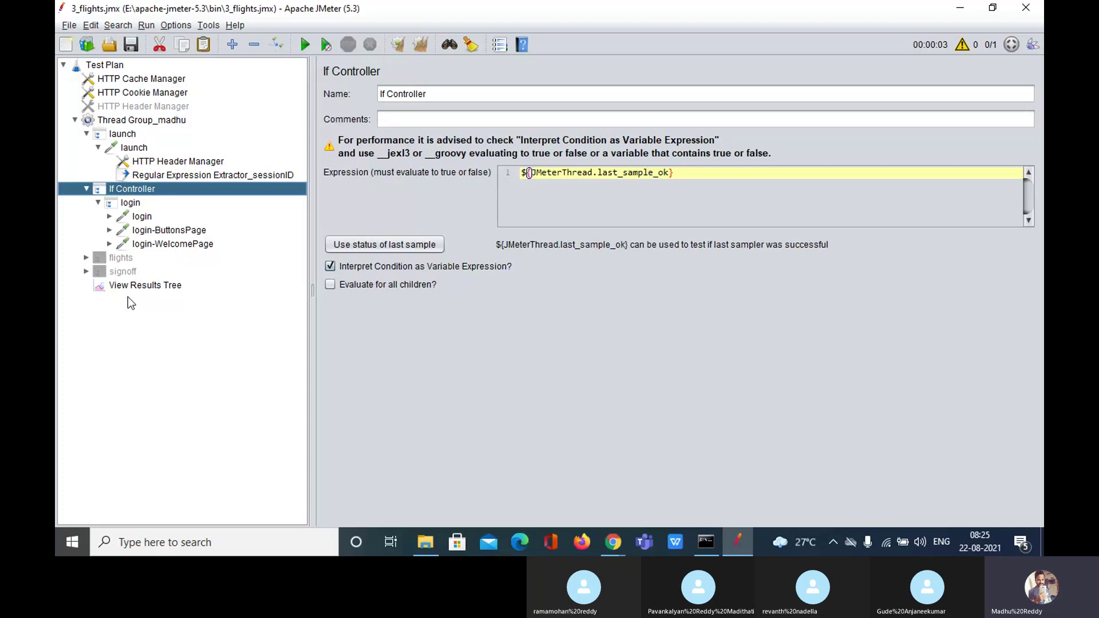
pyautogui.moveTo(613, 541)
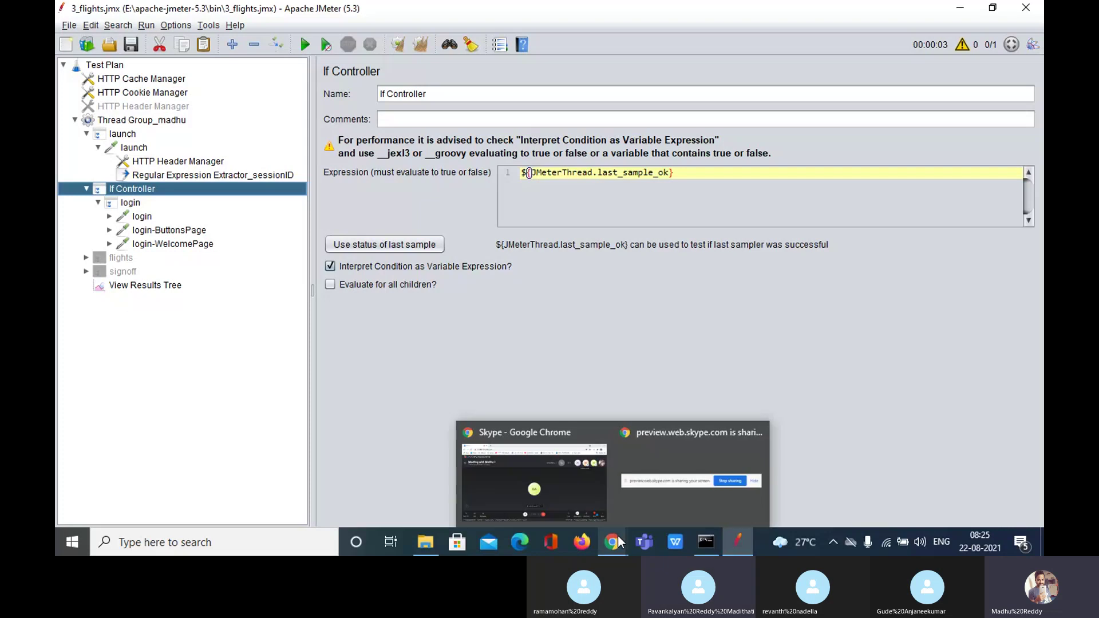
pyautogui.click(560, 465)
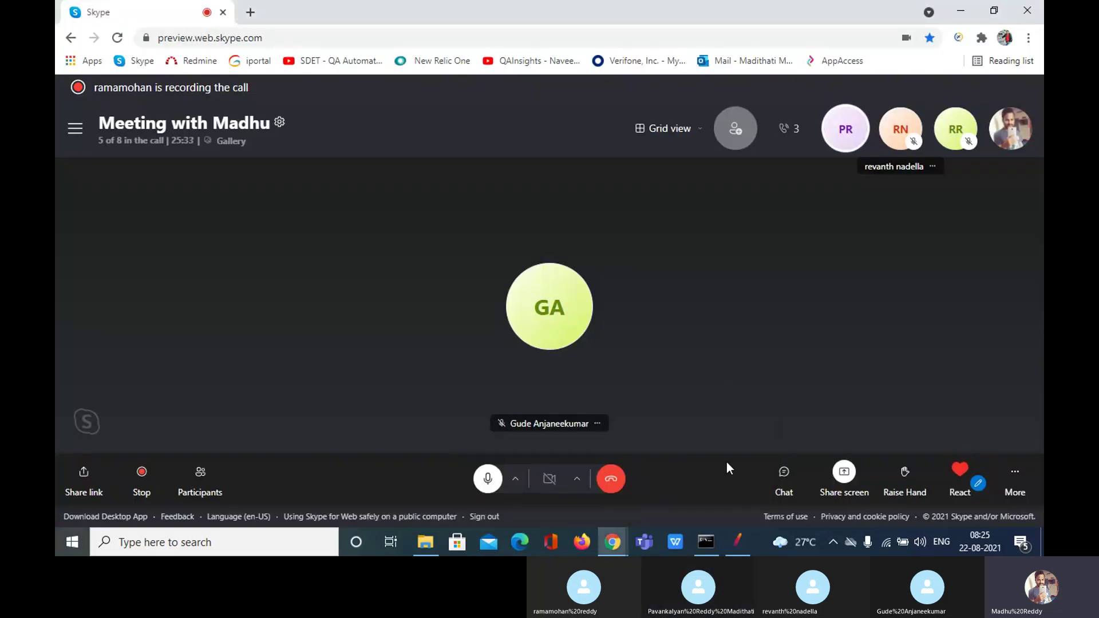
pyautogui.click(738, 542)
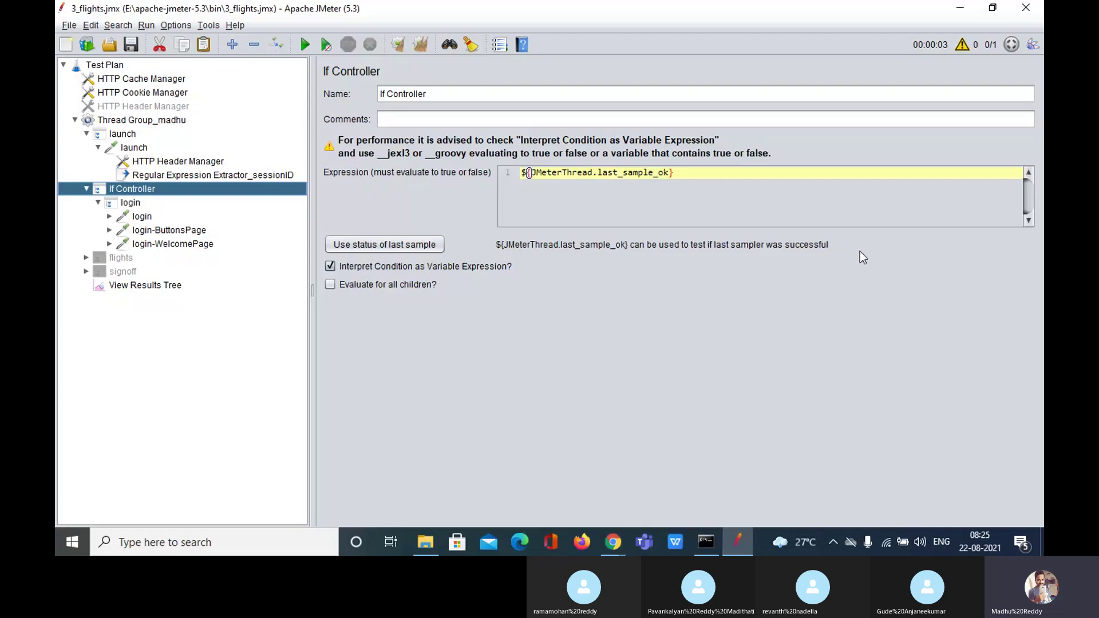
# Delete the ${JMeterThread.last_sample_ok} expression from the If Controller's condition.
pyautogui.click(691, 173)
pyautogui.moveTo(691, 173); pyautogui.dragTo(568, 155)
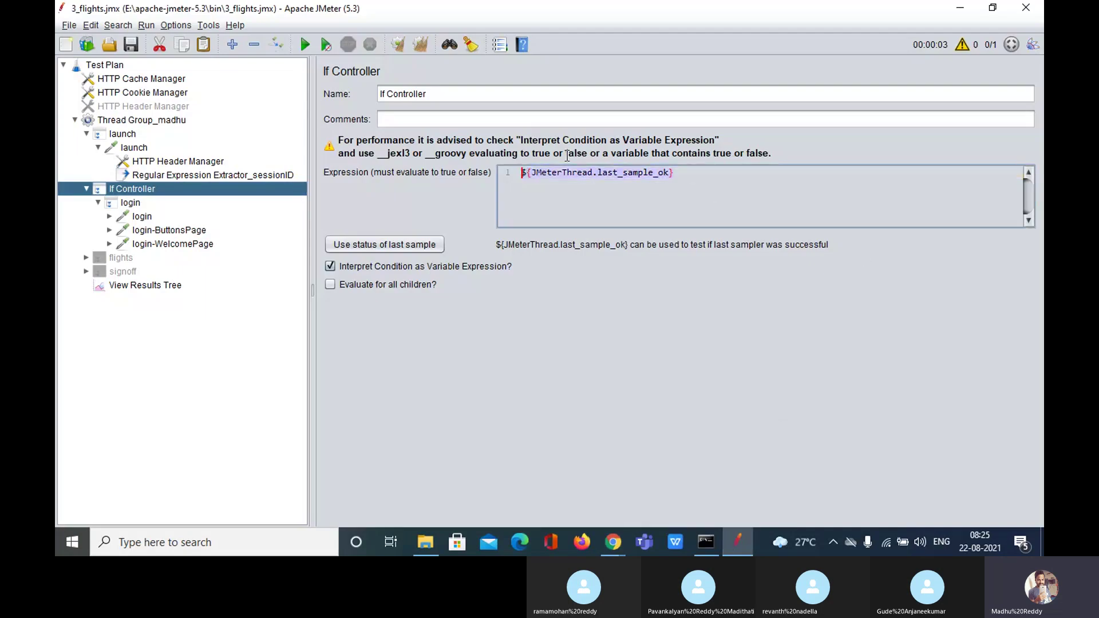
pyautogui.press('BackSpace')
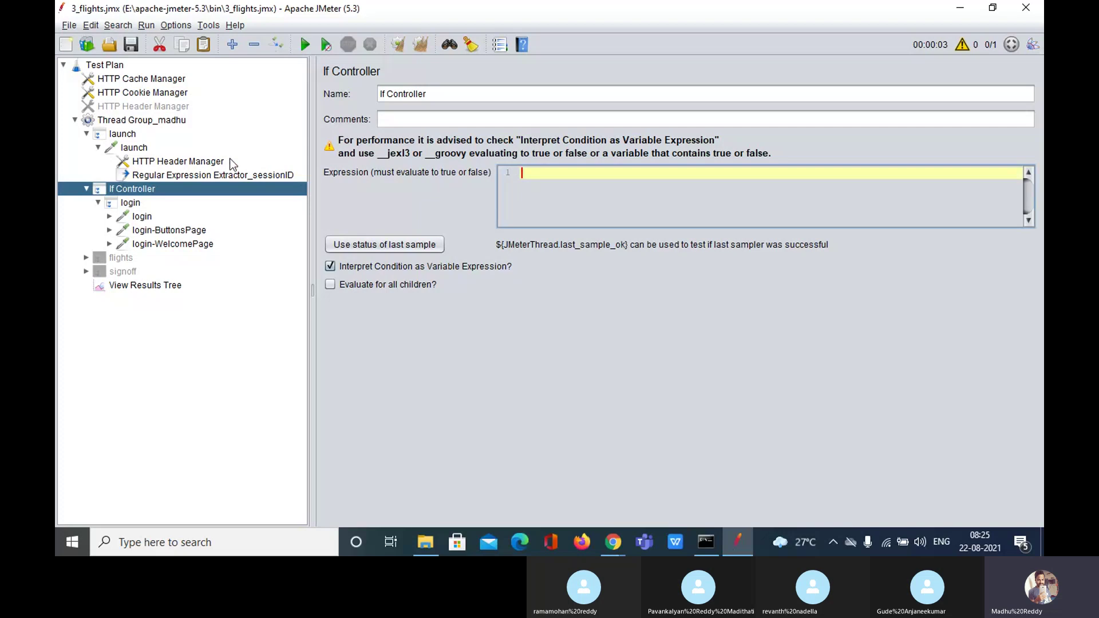
# Examine the launch request's HTTP Header Manager and the variable name defined in its Regular Expression Extractor.
pyautogui.click(193, 163)
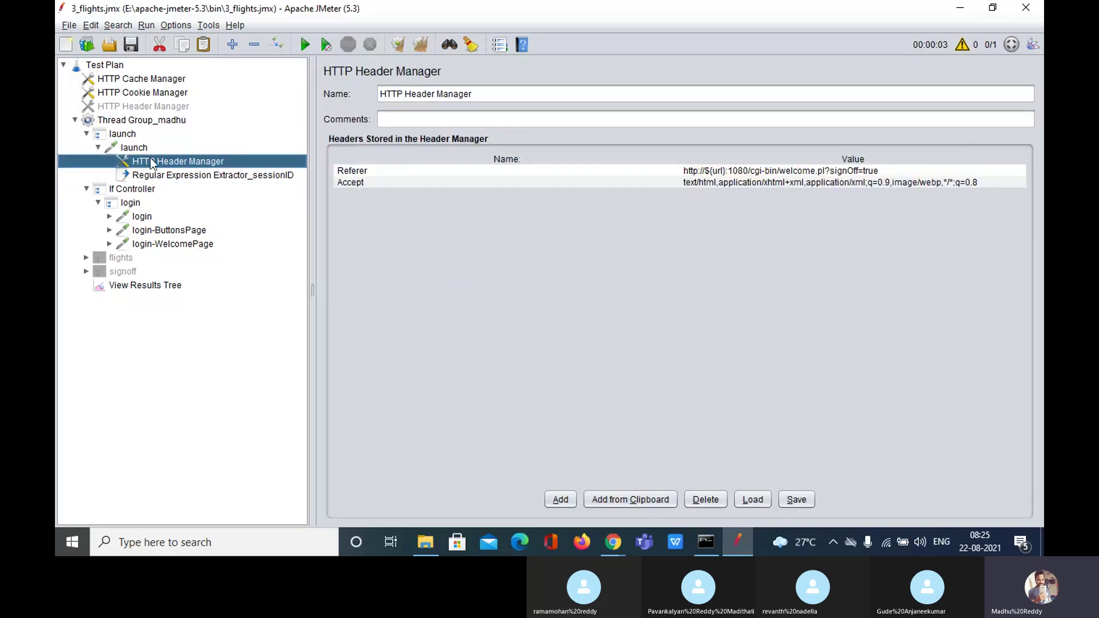
pyautogui.click(210, 177)
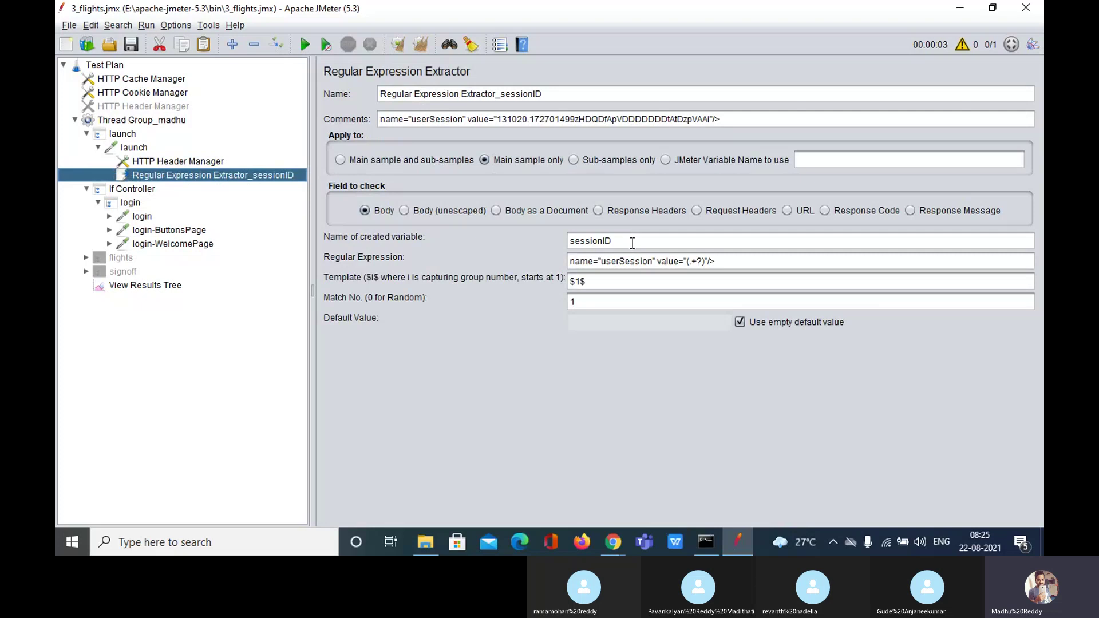
pyautogui.moveTo(629, 241); pyautogui.dragTo(523, 238)
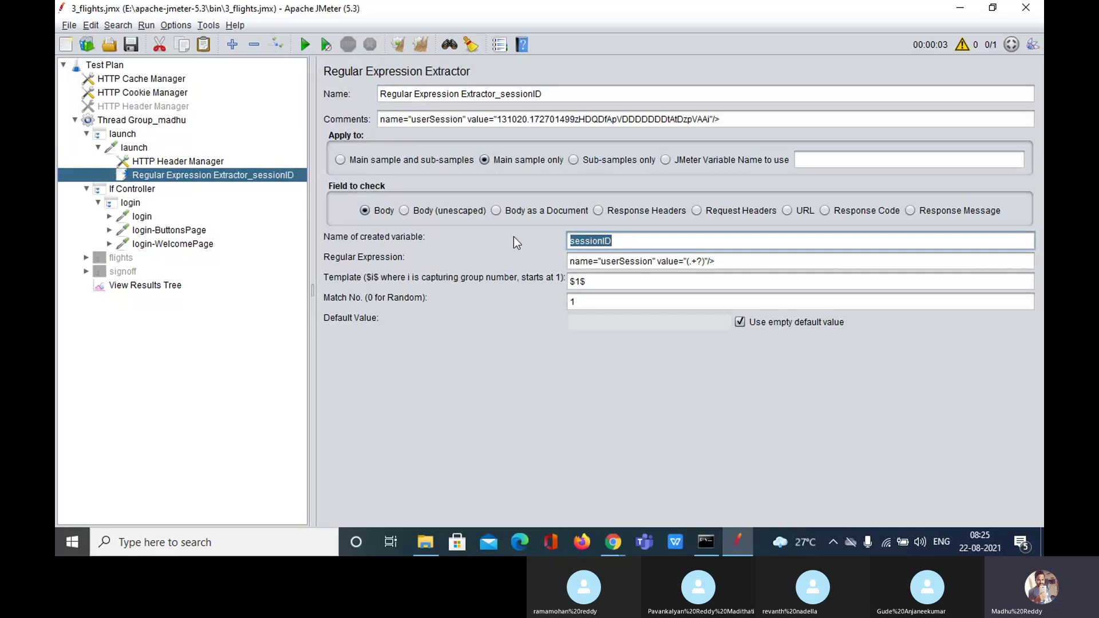
# Set the If Controller's condition to ${sessionID}==1, copying the variable name from the launch request's Regular Expression Extractor.
pyautogui.click(128, 189)
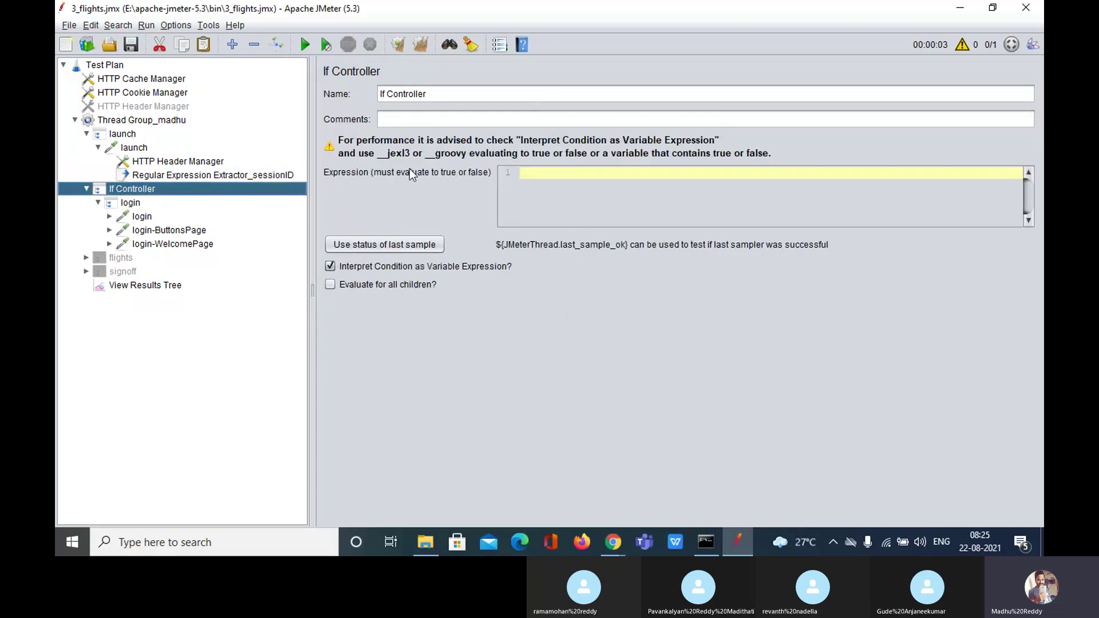
pyautogui.click(548, 173)
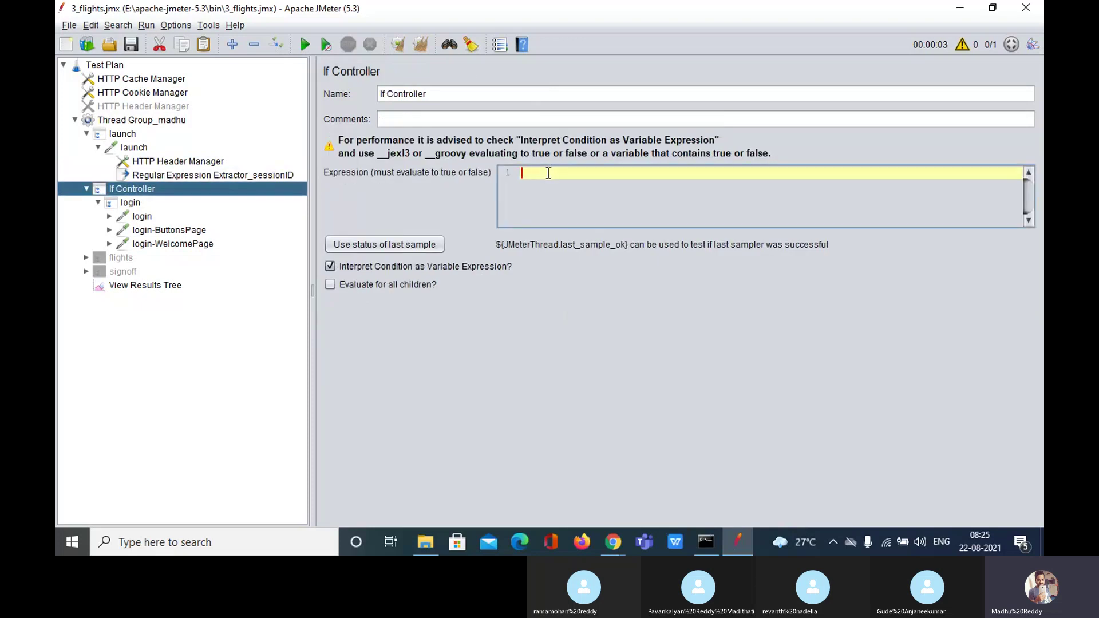
pyautogui.write('&')
pyautogui.press('BackSpace')
pyautogui.write('${')
pyautogui.click(218, 175)
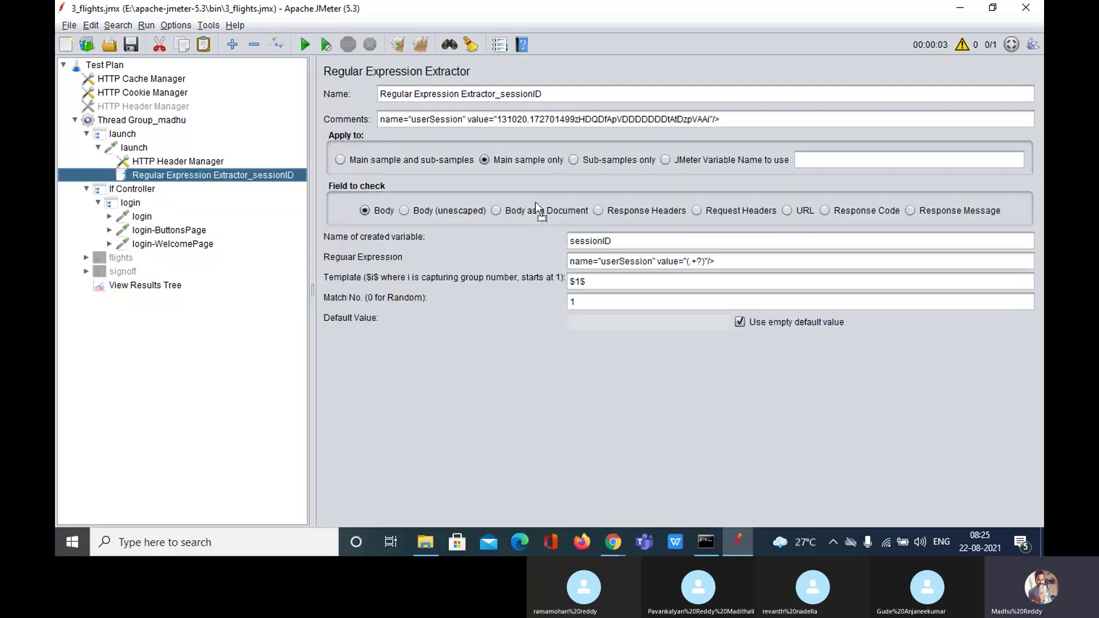
pyautogui.doubleClick(604, 241)
pyautogui.hotkey('ctrl', 'c')
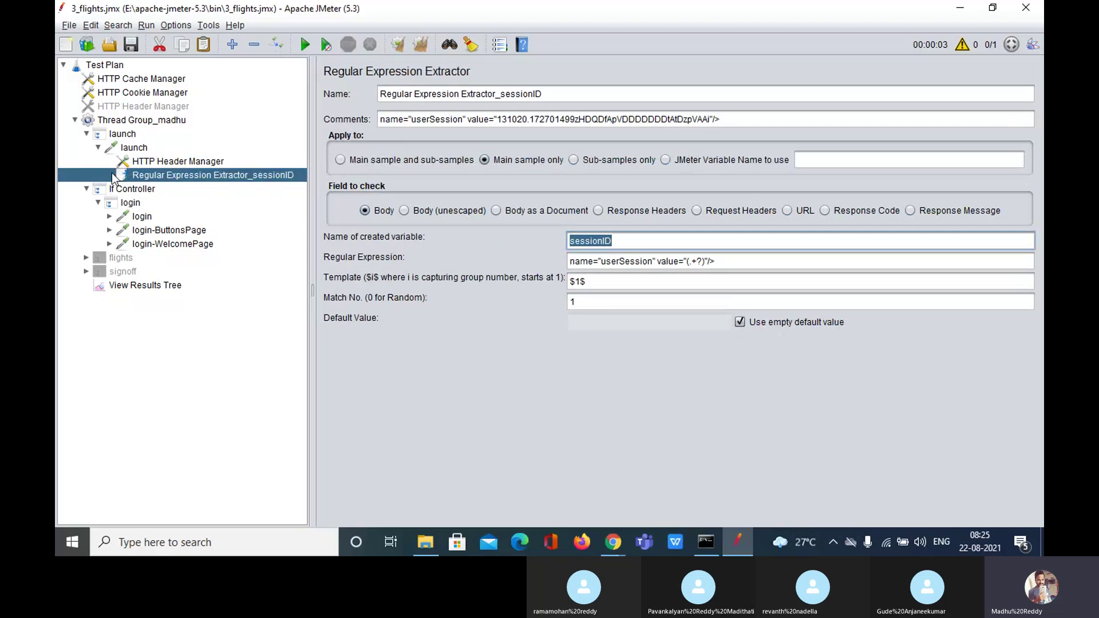
pyautogui.click(138, 189)
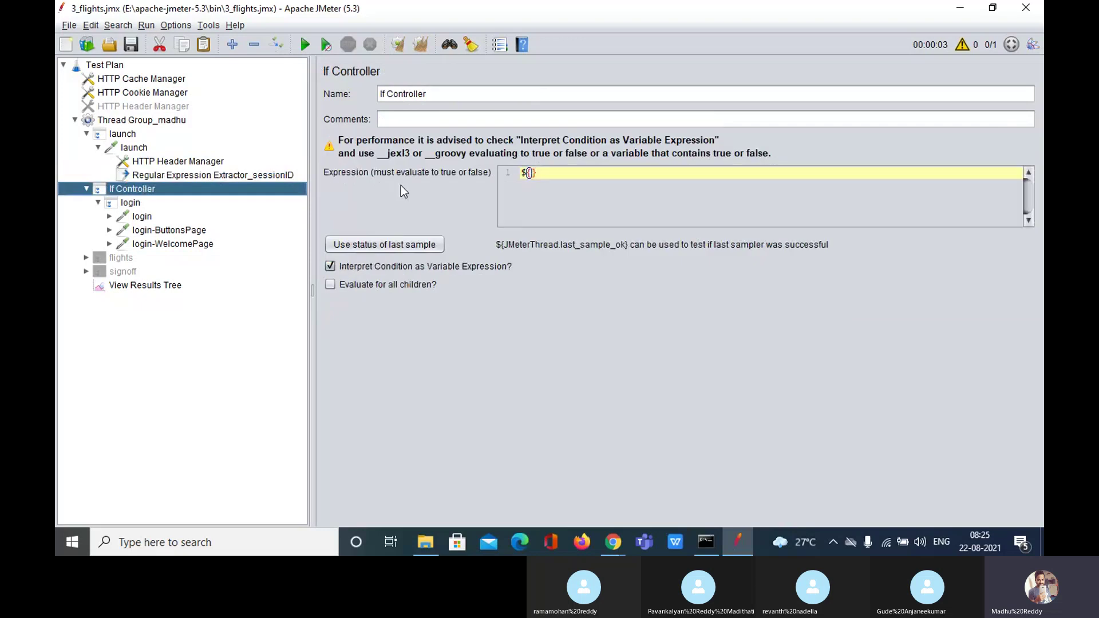
pyautogui.click(530, 173)
pyautogui.hotkey('ctrl', 'v')
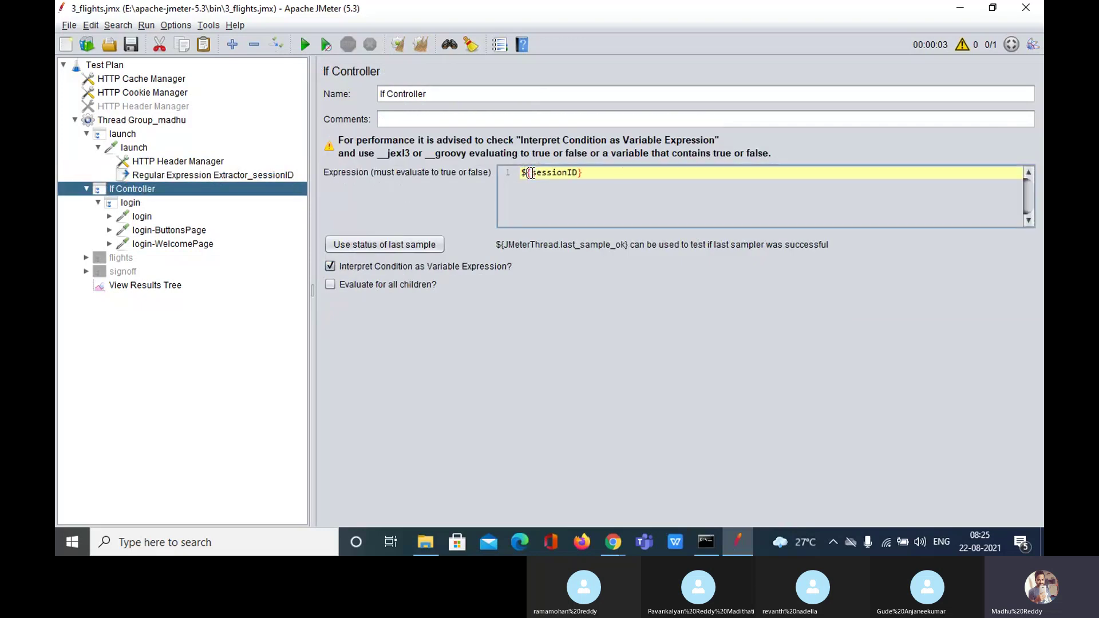
pyautogui.click(624, 173)
pyautogui.write('==1')
# Compare the extractor's regular expression and created variable, along with the launch request, against the If Controller's condition.
pyautogui.click(186, 175)
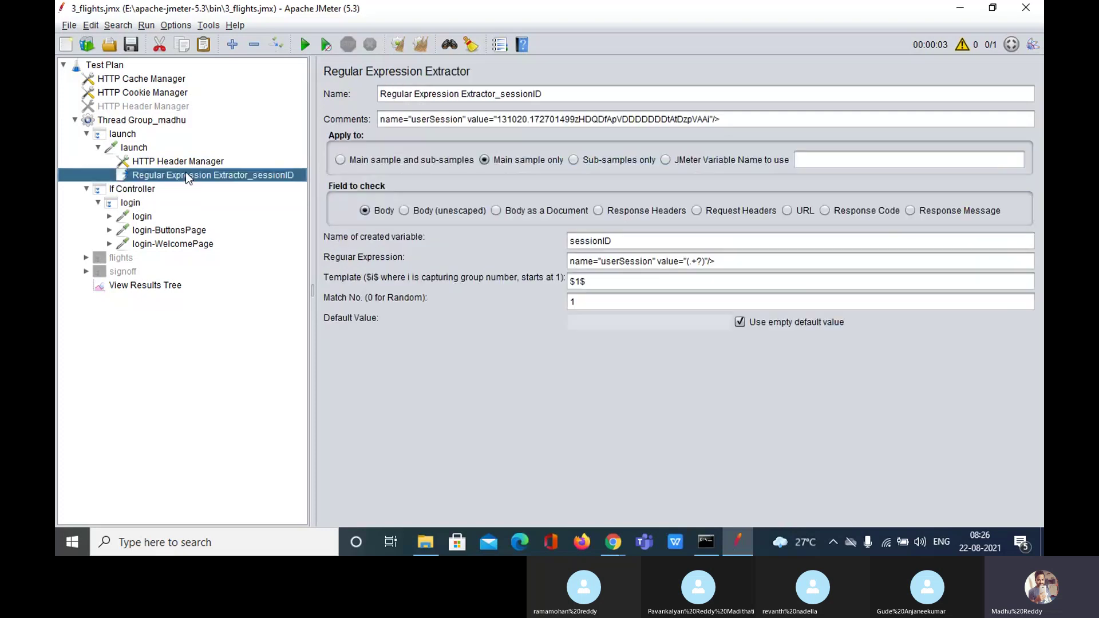
pyautogui.moveTo(741, 261); pyautogui.dragTo(582, 261)
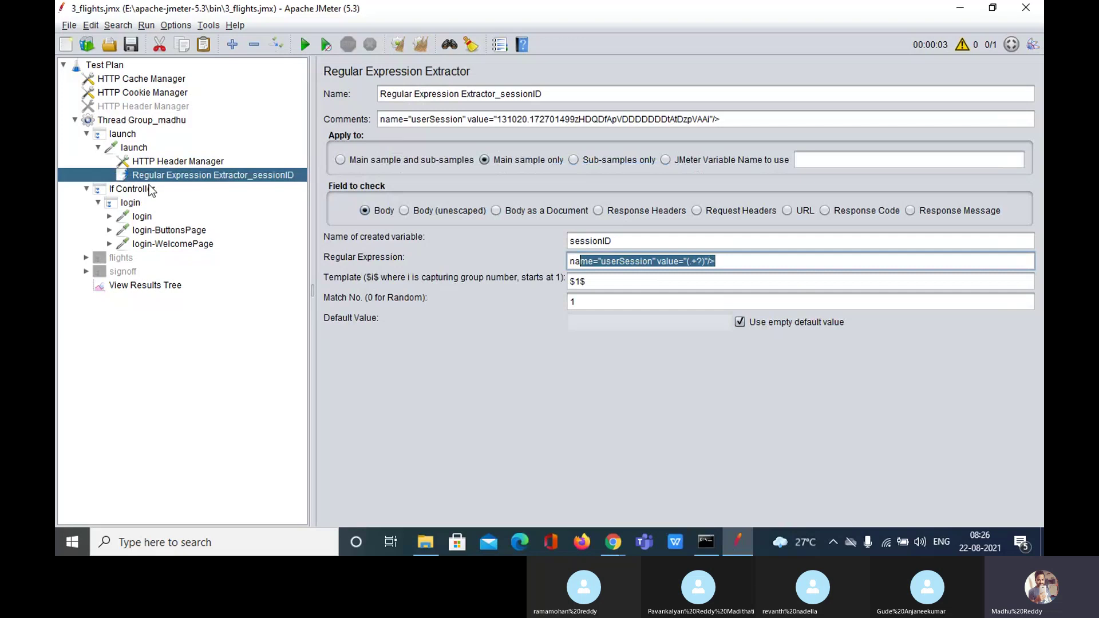
pyautogui.click(141, 149)
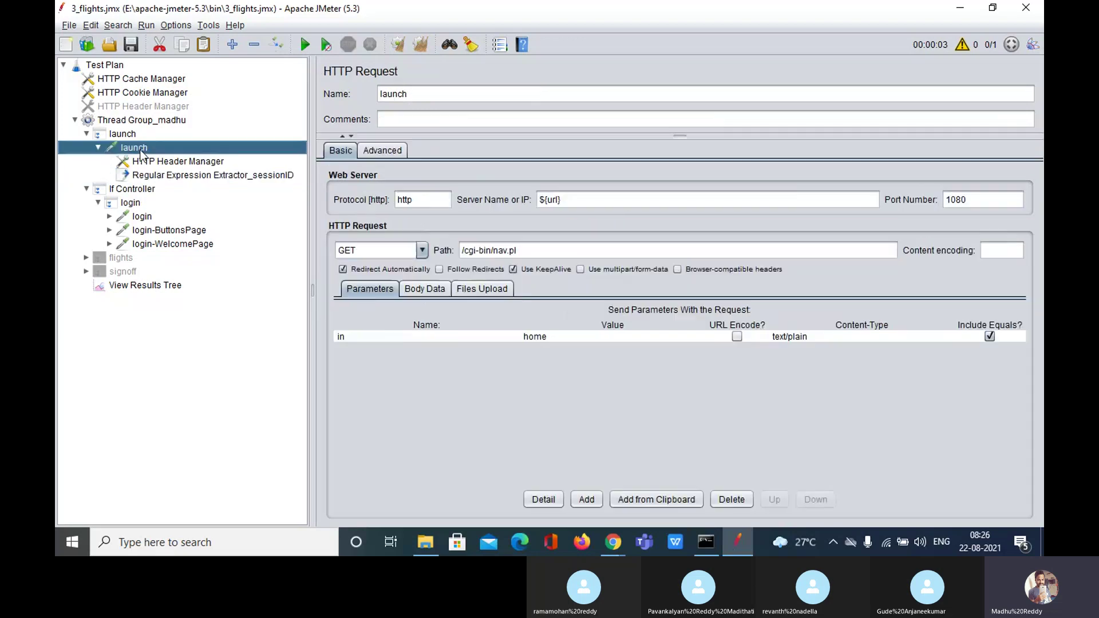
pyautogui.click(174, 176)
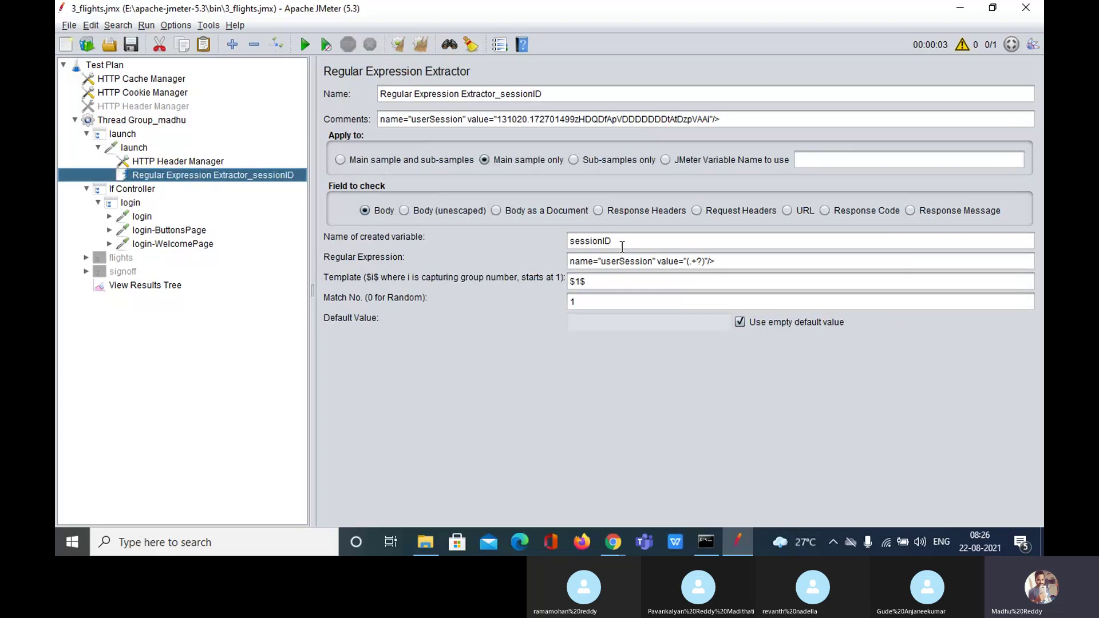
pyautogui.doubleClick(570, 240)
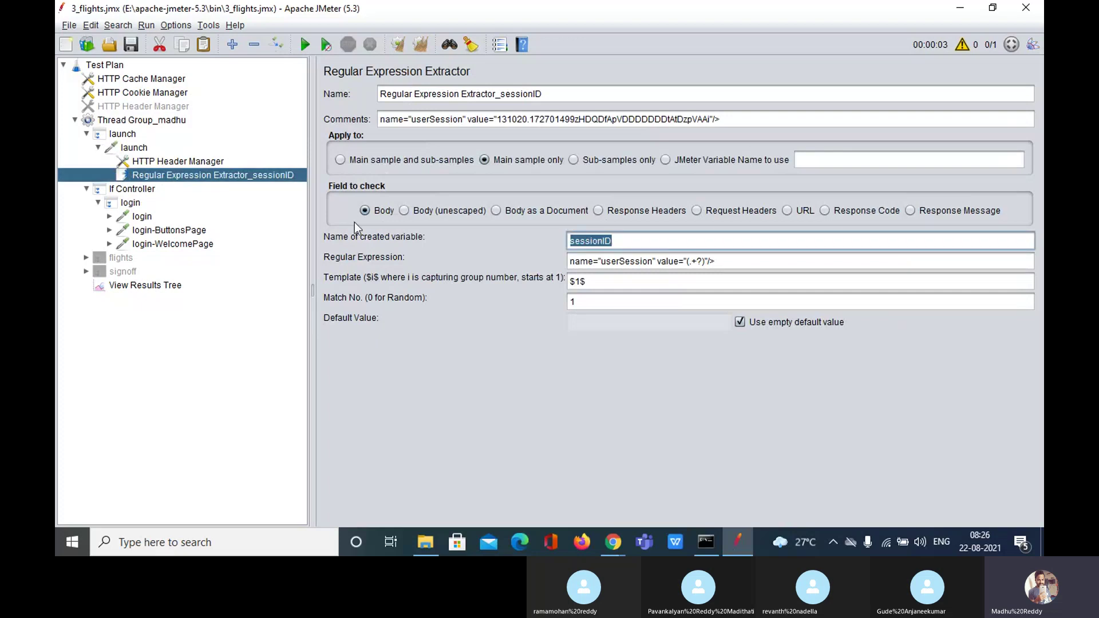
pyautogui.click(142, 190)
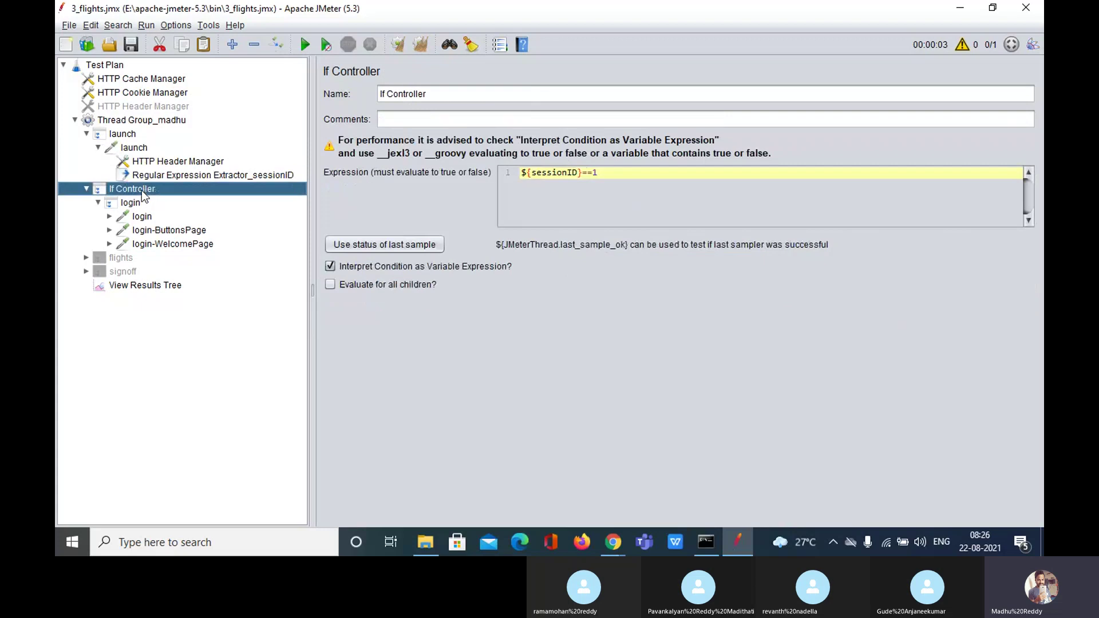
pyautogui.doubleClick(537, 173)
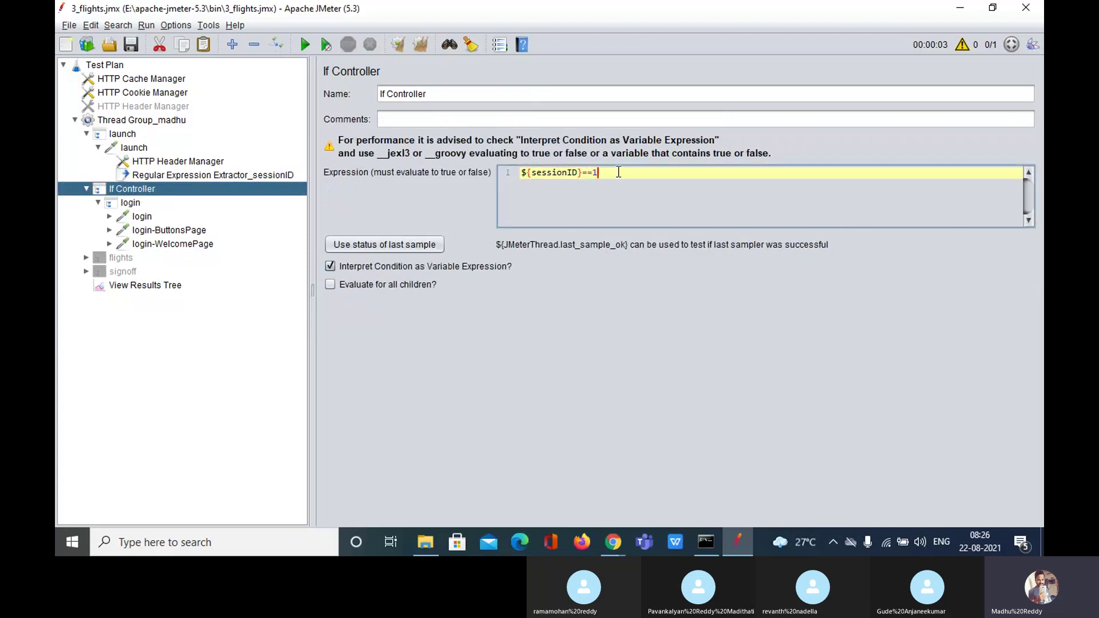
pyautogui.click(572, 174)
pyautogui.click(597, 173)
# Clear all earlier results in the View Results Tree and run the test plan.
pyautogui.click(140, 287)
pyautogui.click(422, 45)
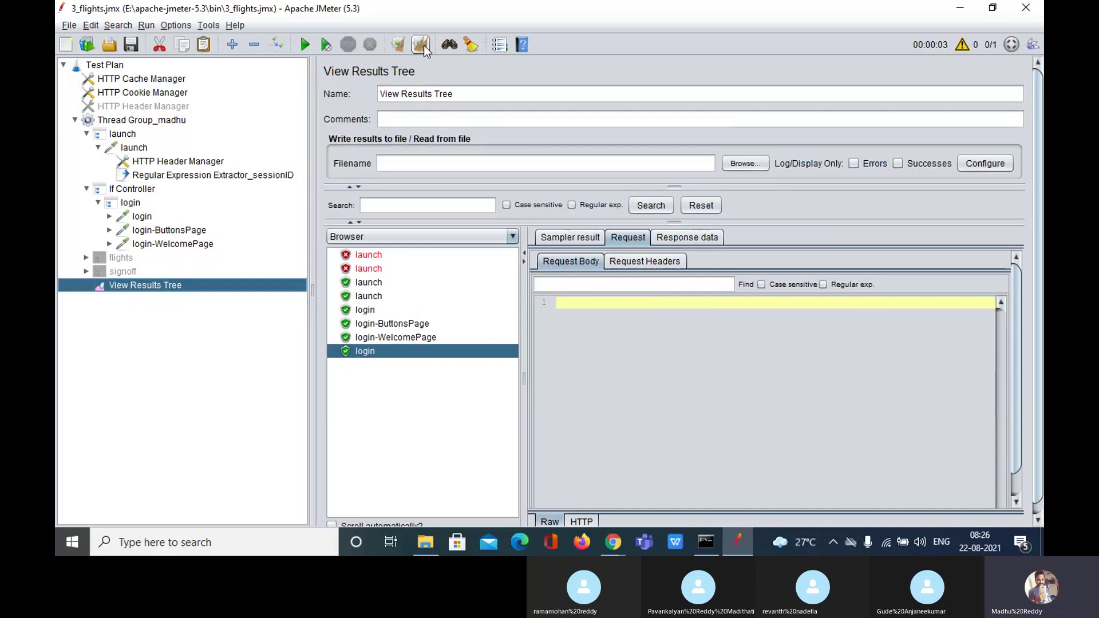
pyautogui.click(305, 45)
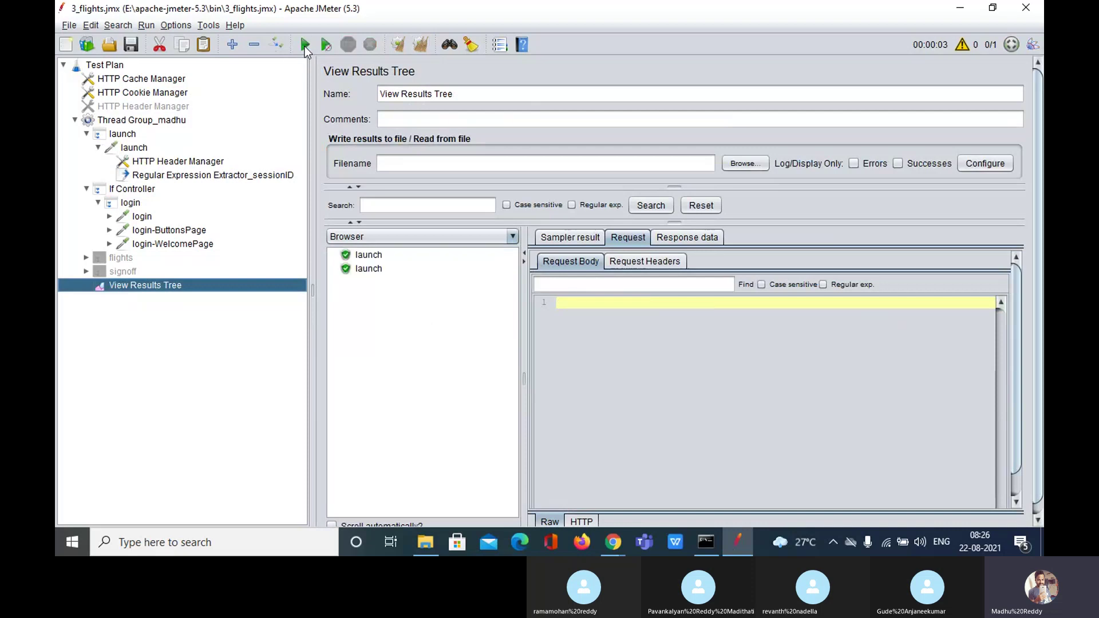
# Render the first launch sample's response body as Text and examine the hidden userSession input.
pyautogui.click(361, 258)
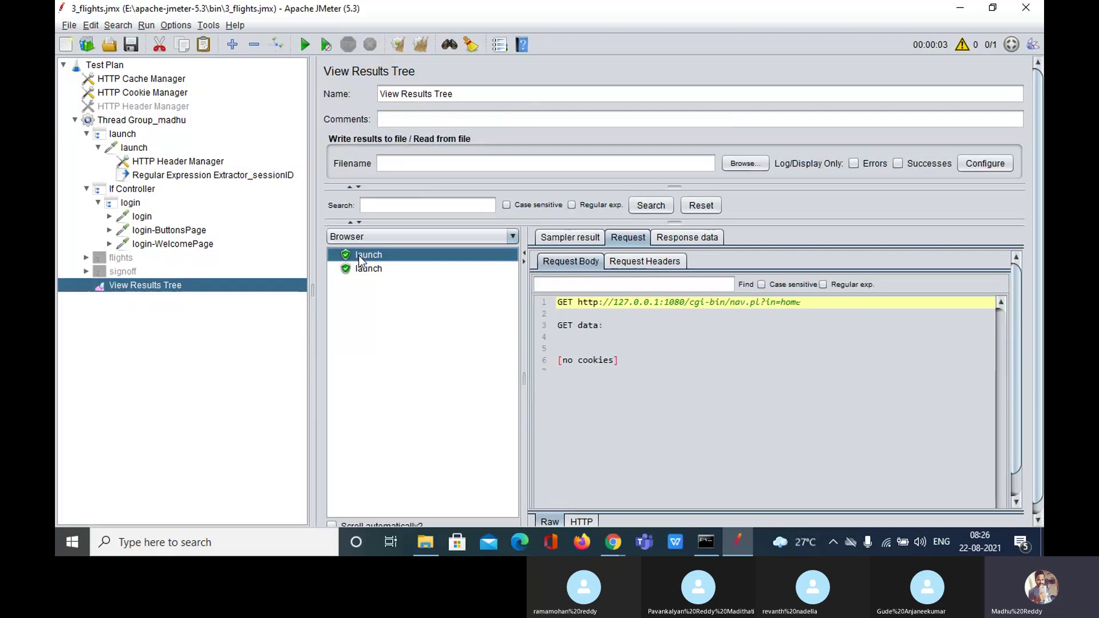
pyautogui.click(676, 241)
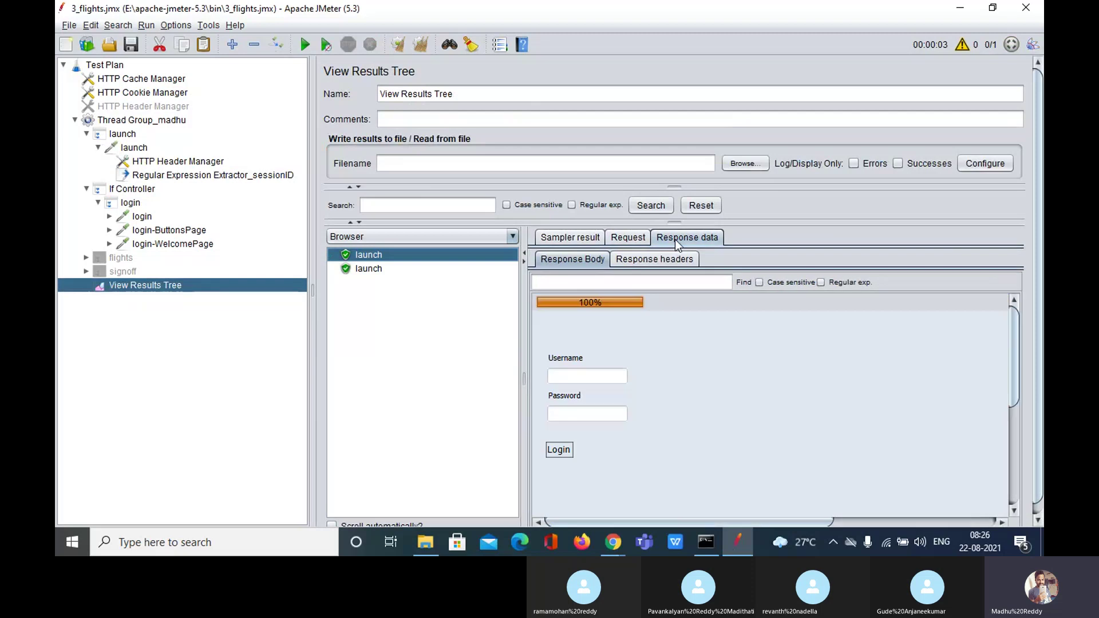
pyautogui.click(486, 237)
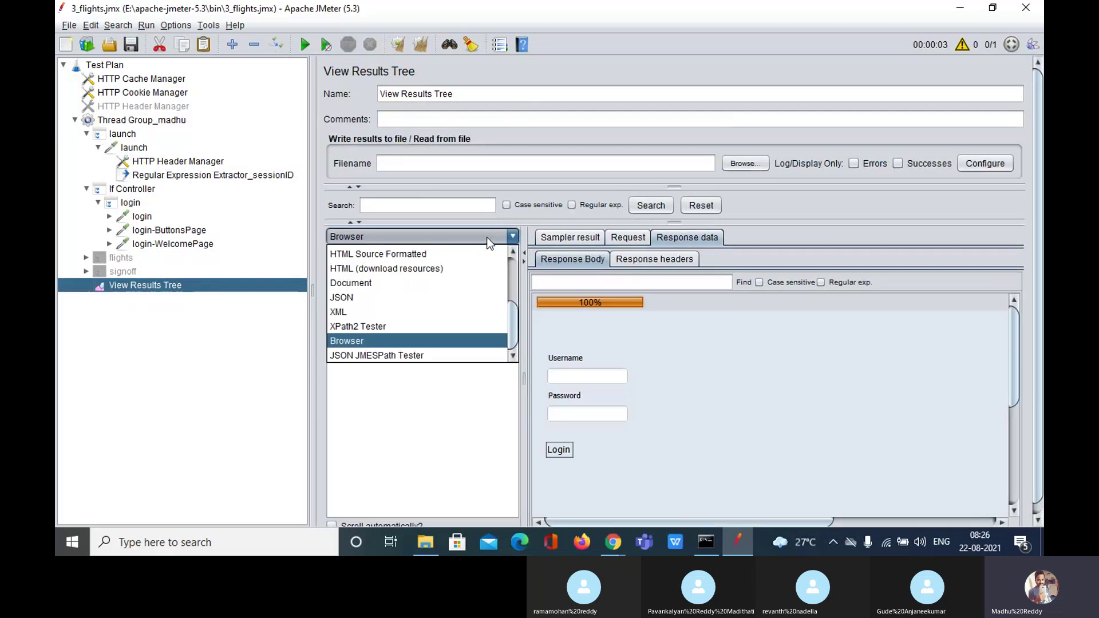
pyautogui.scroll(3, 444, 276)
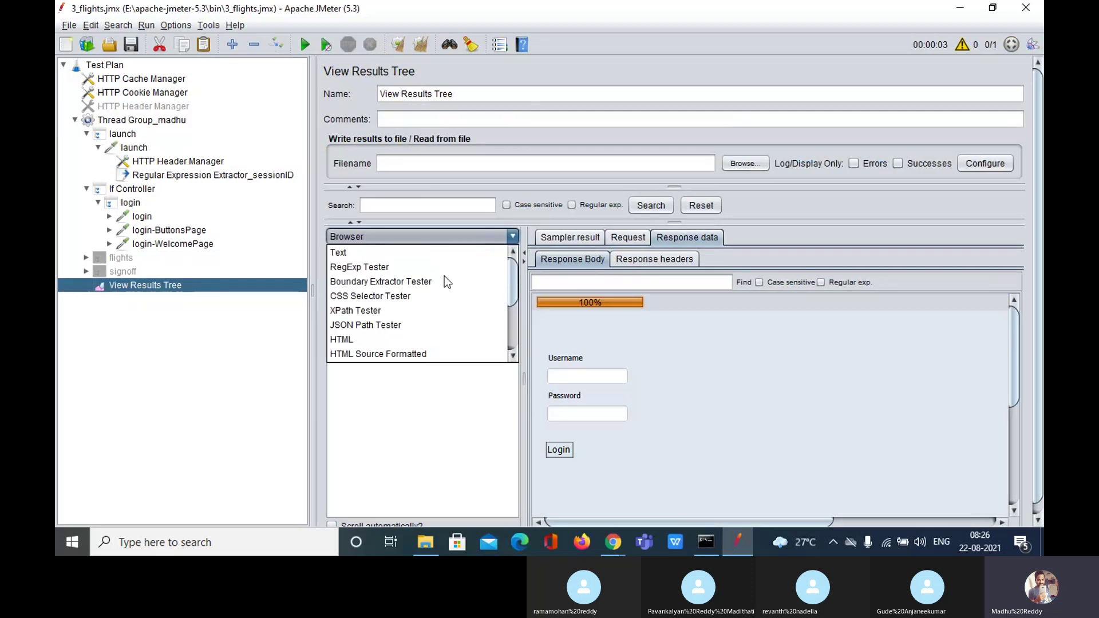
pyautogui.click(410, 258)
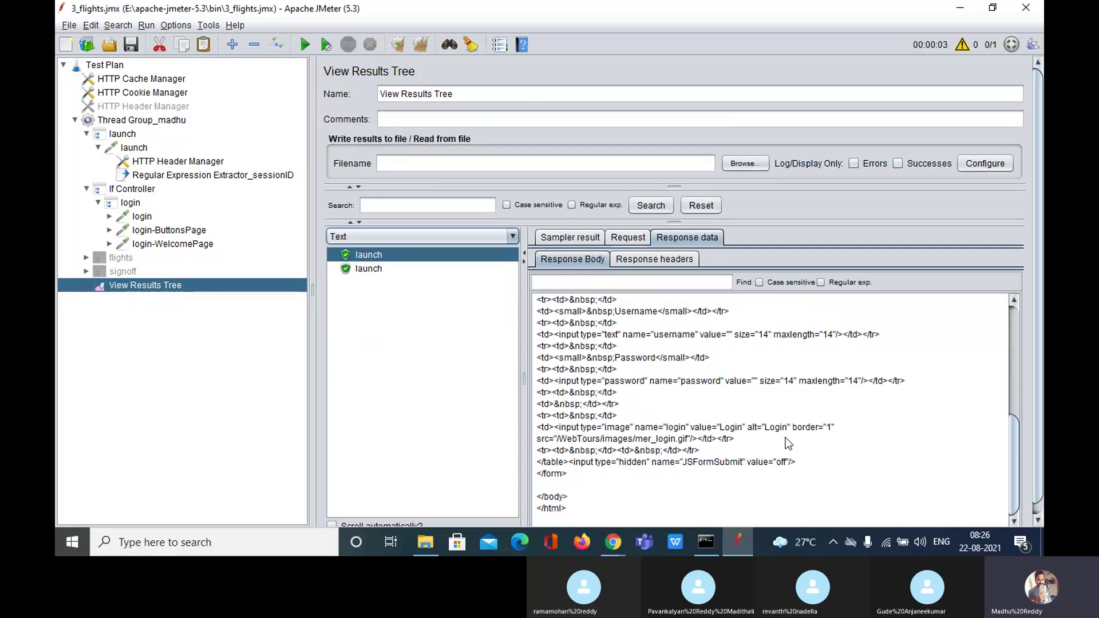
pyautogui.scroll(2, 747, 399)
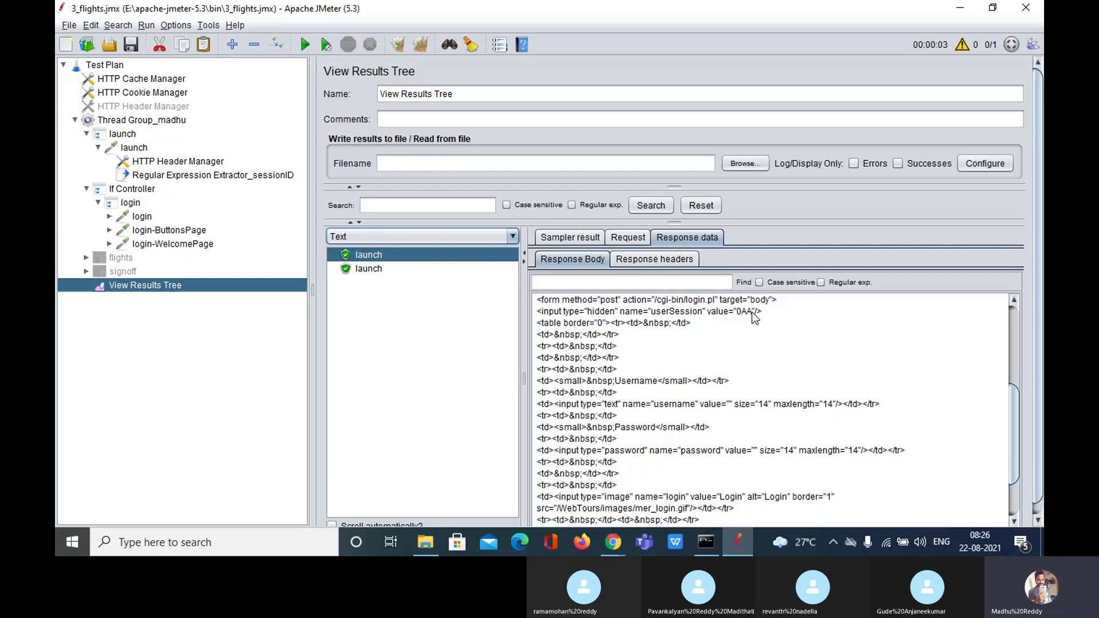
pyautogui.moveTo(752, 313); pyautogui.dragTo(622, 313)
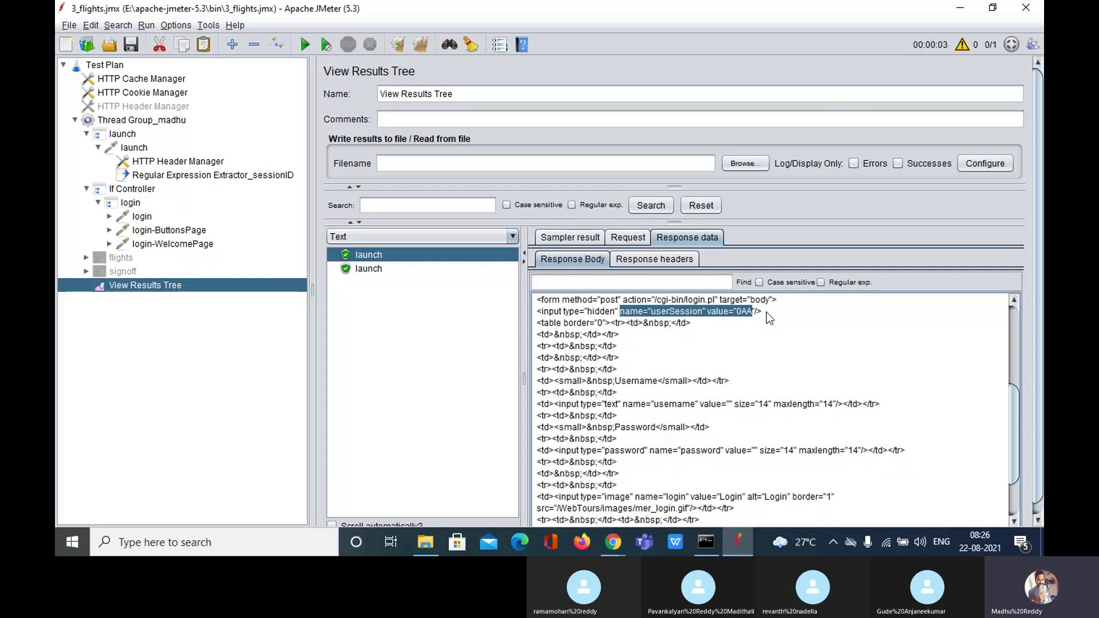
pyautogui.click(620, 312)
pyautogui.moveTo(620, 312); pyautogui.dragTo(741, 314)
# Write 0AA==1 two lines below the If Controller's condition as an example, and remove the added lines.
pyautogui.click(135, 189)
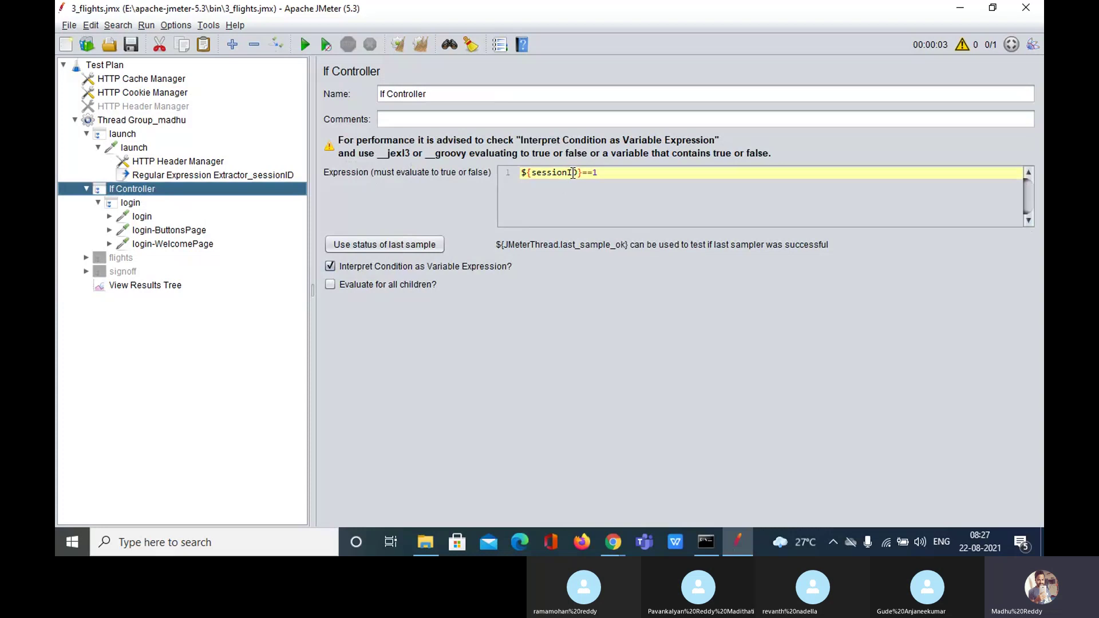
pyautogui.click(625, 173)
pyautogui.press('Return')
pyautogui.press('Return')
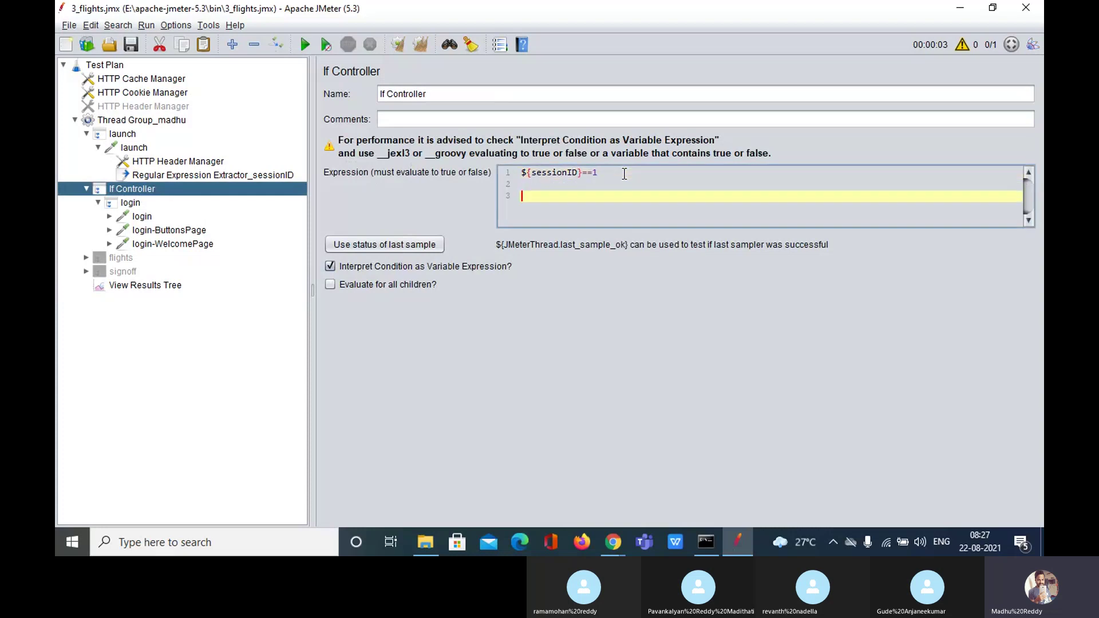
pyautogui.write('0AA==1')
pyautogui.moveTo(568, 195); pyautogui.dragTo(531, 197)
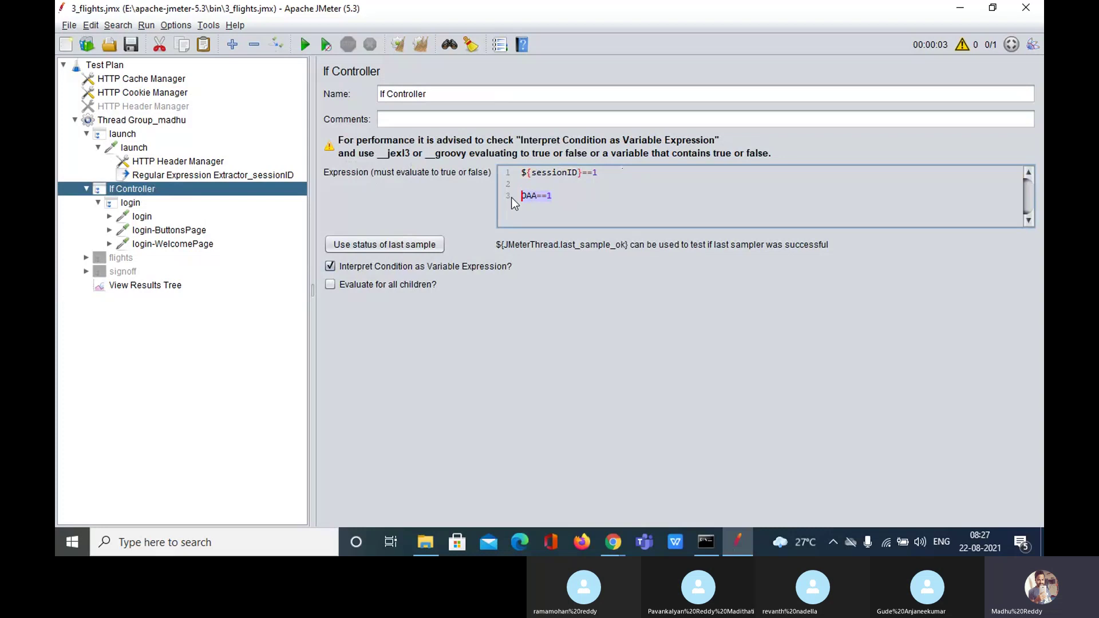
pyautogui.press('BackSpace')
pyautogui.press('BackSpace')
pyautogui.press('BackSpace')
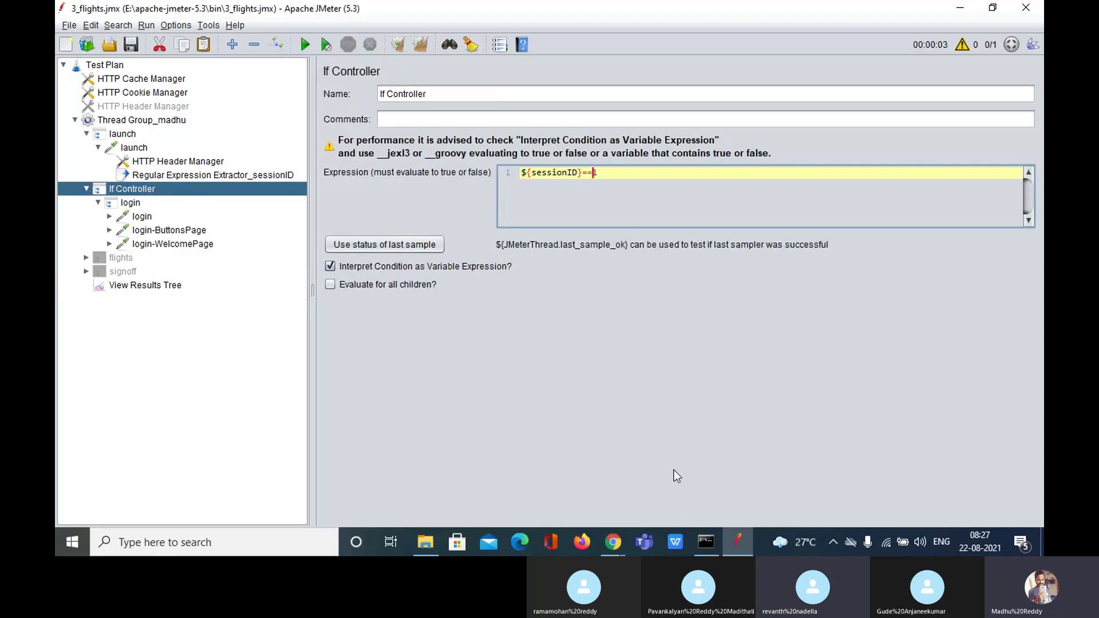
# Switch to the Skype meeting in Chrome, stop and restart the screen sharing, and return to JMeter.
pyautogui.click(616, 541)
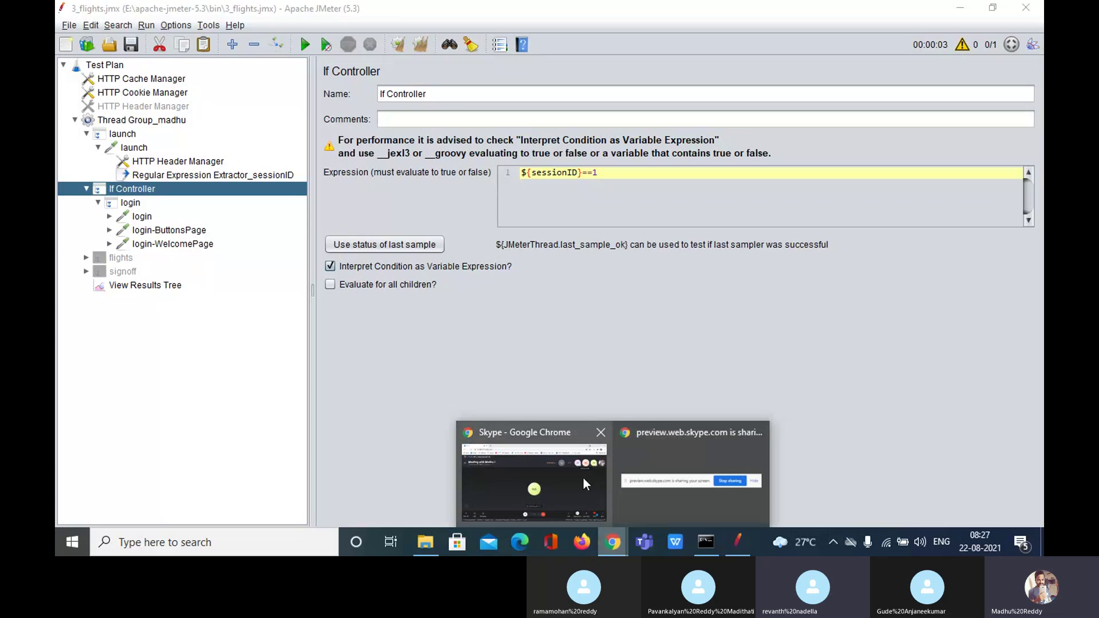
pyautogui.click(583, 479)
pyautogui.click(844, 473)
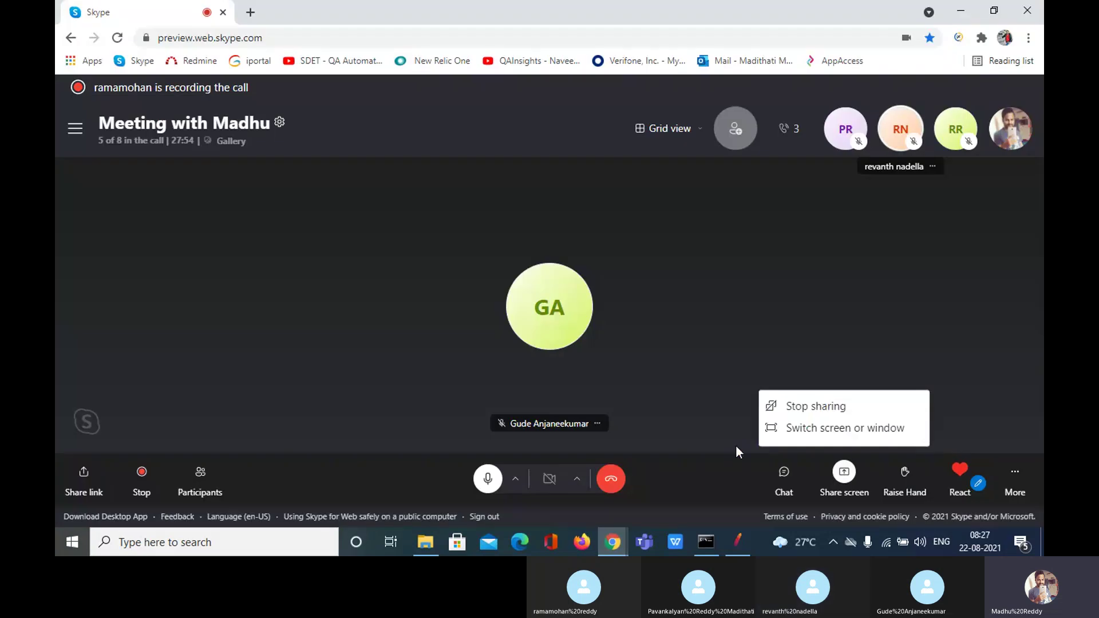
pyautogui.click(800, 408)
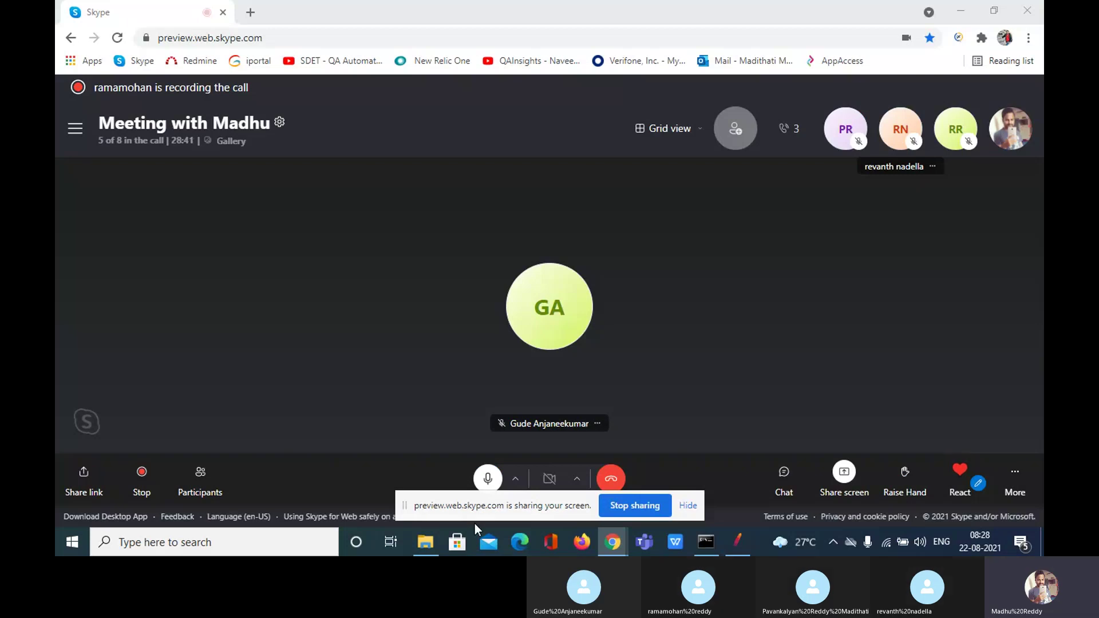
pyautogui.moveTo(475, 515); pyautogui.dragTo(141, 552)
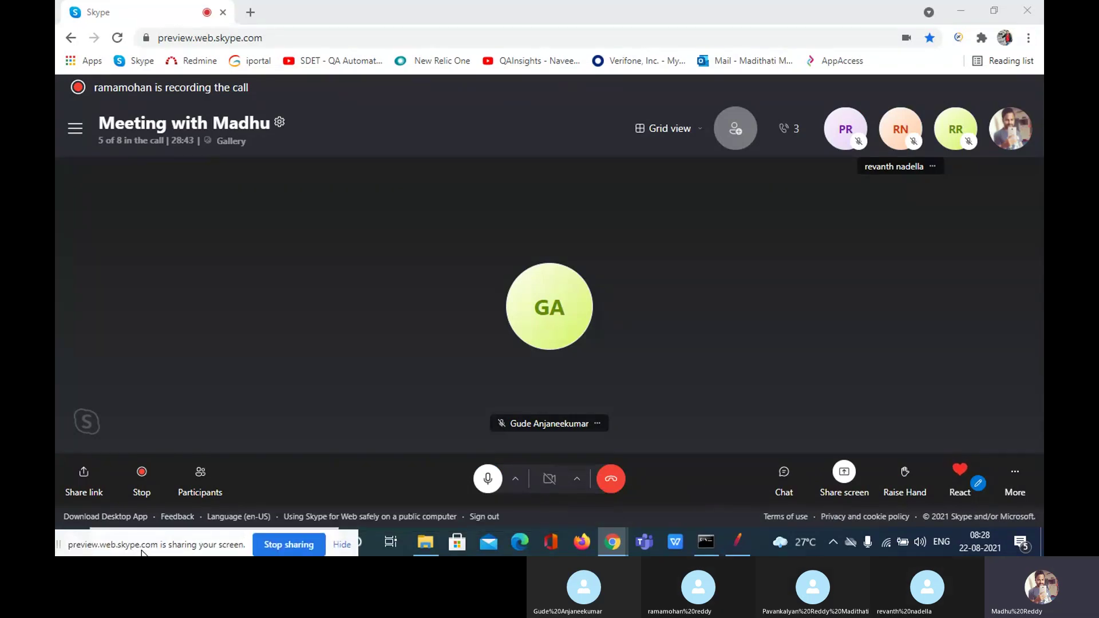
pyautogui.click(732, 544)
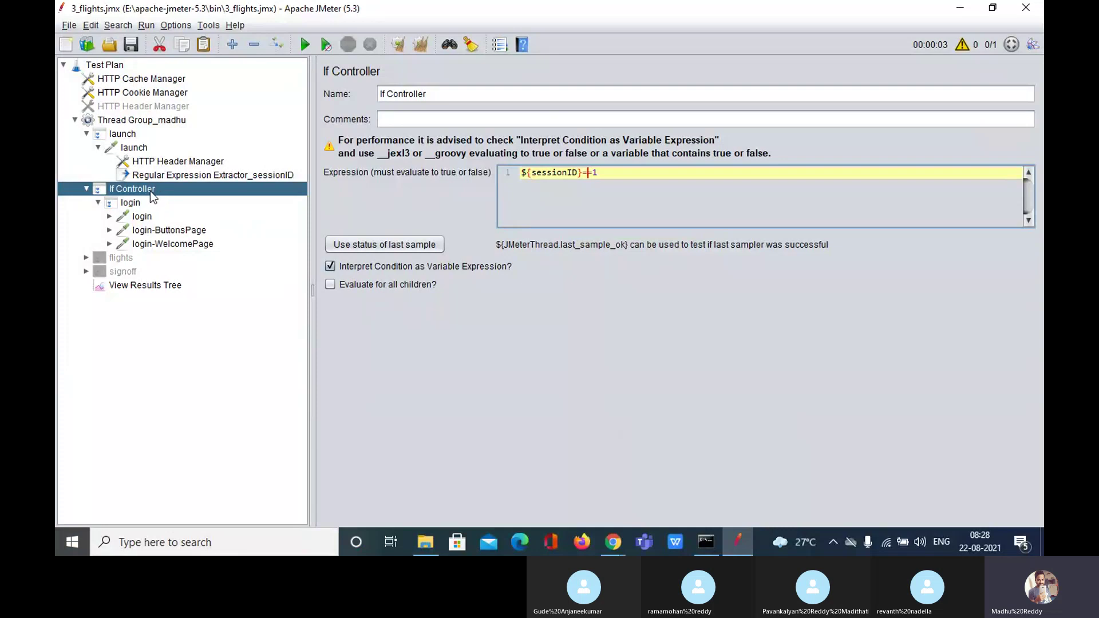
# Collapse the login transaction controller and move it out of the If Controller to directly before it in the thread group.
pyautogui.click(133, 191)
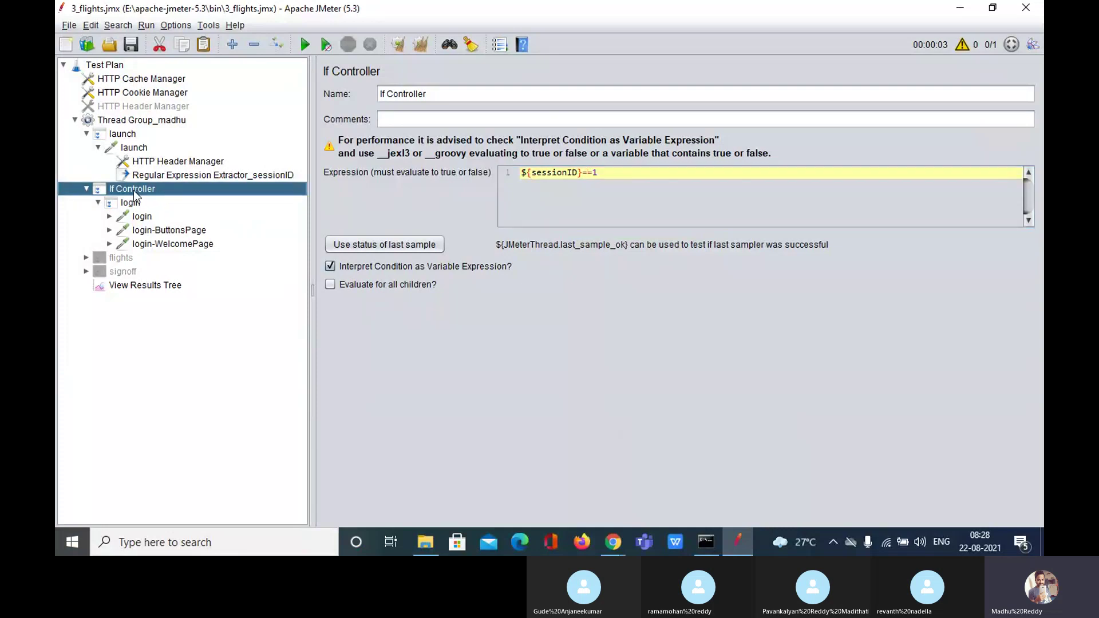
pyautogui.click(135, 203)
pyautogui.doubleClick(135, 204)
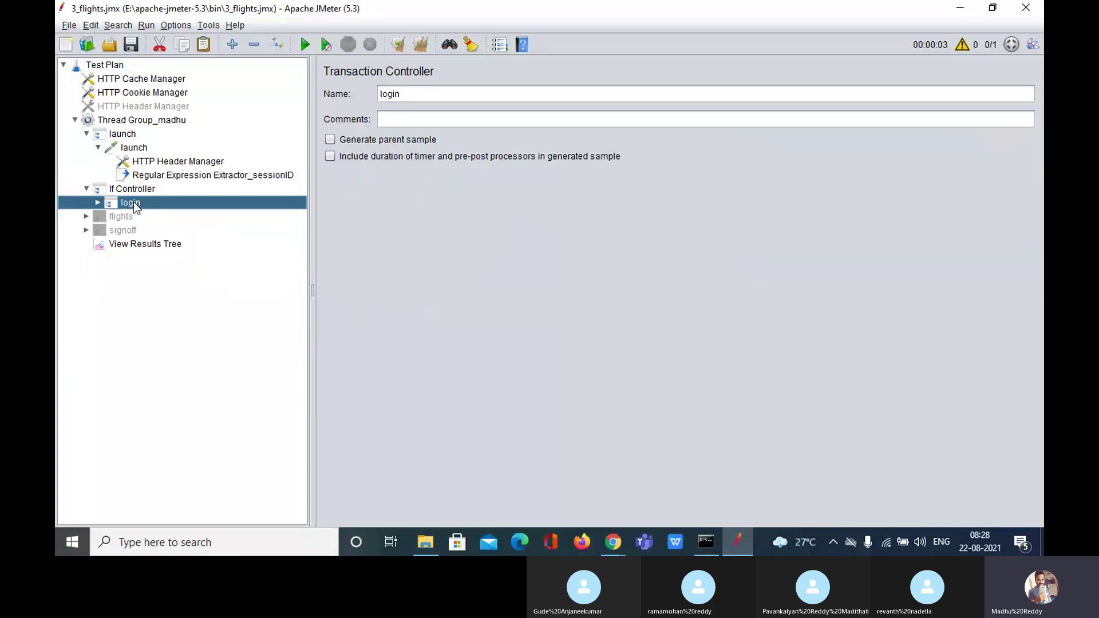
pyautogui.moveTo(136, 208); pyautogui.dragTo(129, 189)
# Remove the empty If Controller from the thread group.
pyautogui.click(126, 205)
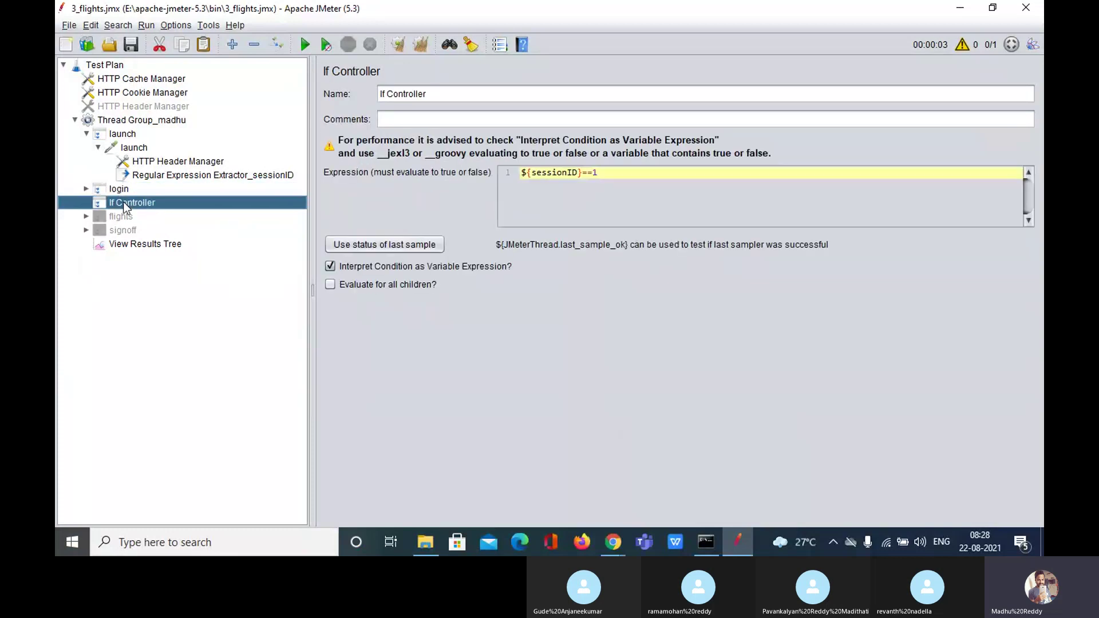
pyautogui.press('Delete')
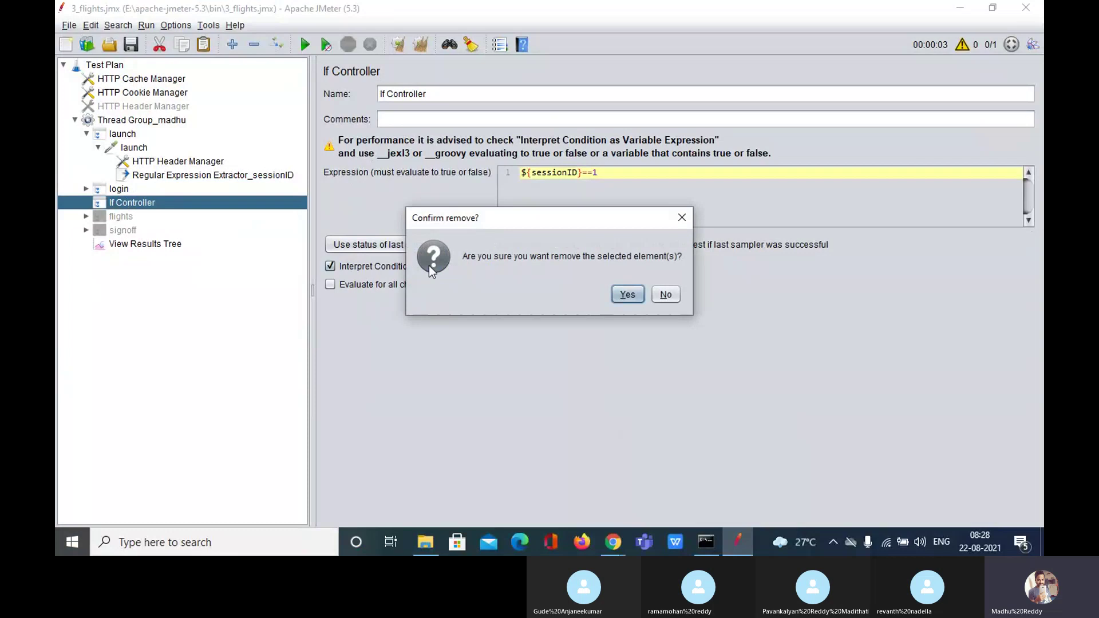
pyautogui.click(628, 294)
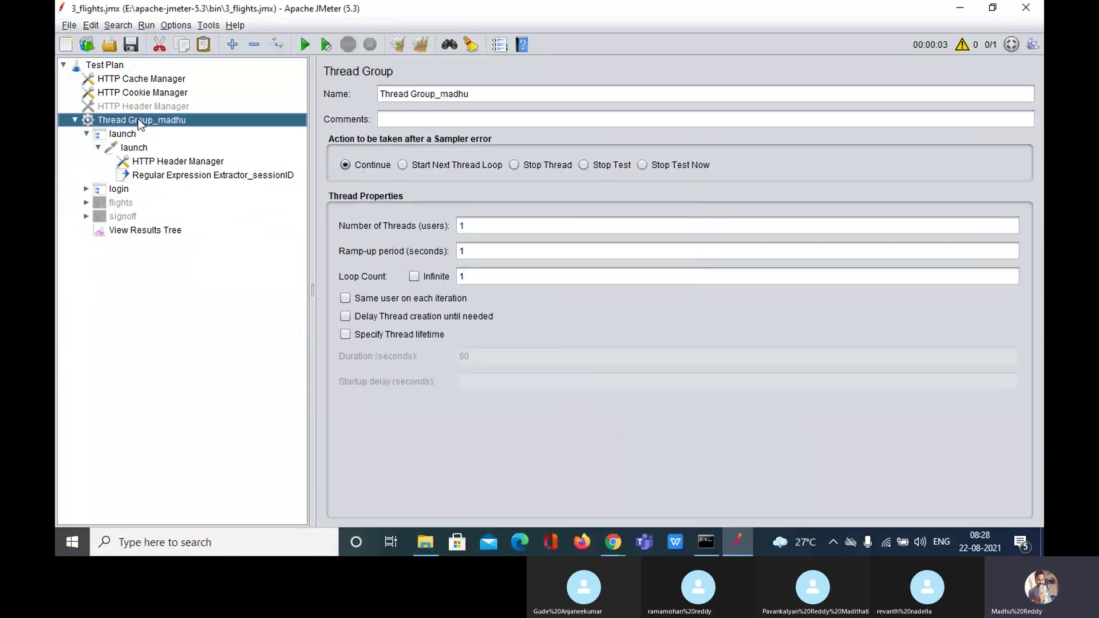
# Add a Transaction Controller to Thread Group_madhu and compare it with the existing launch and login controllers.
pyautogui.rightClick(137, 122)
pyautogui.moveTo(220, 130)
pyautogui.moveTo(410, 149)
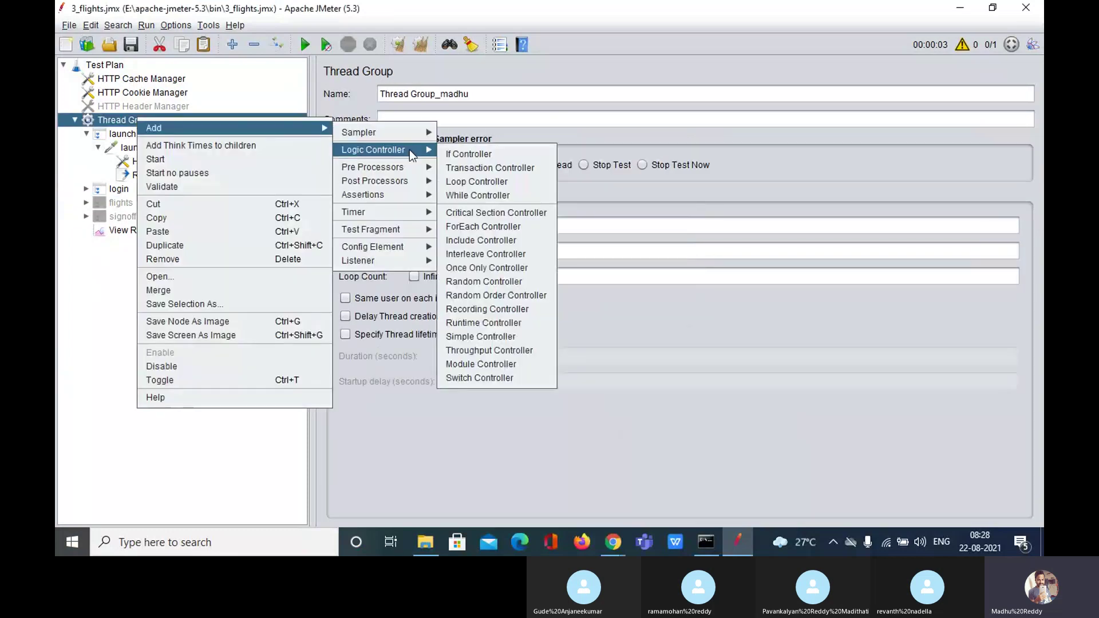
pyautogui.click(483, 167)
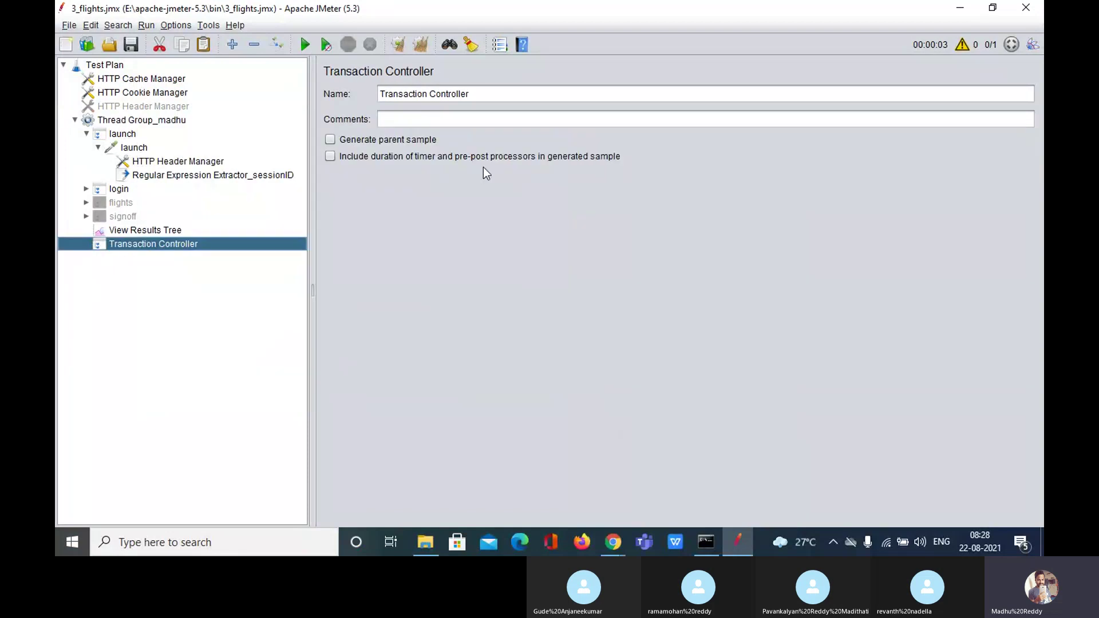
pyautogui.click(131, 134)
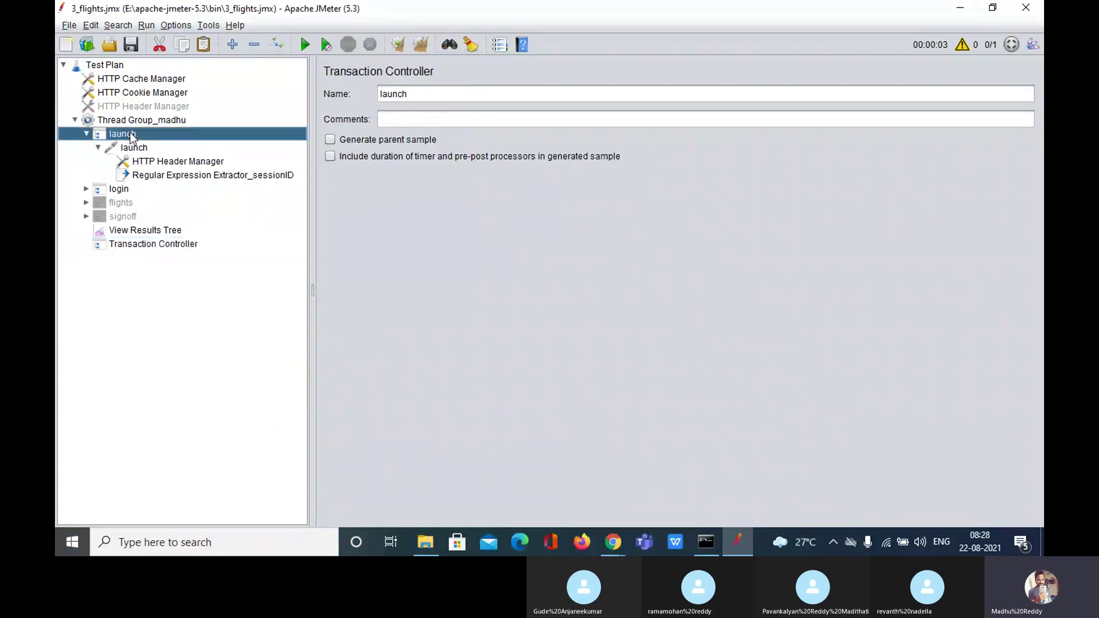
pyautogui.click(121, 192)
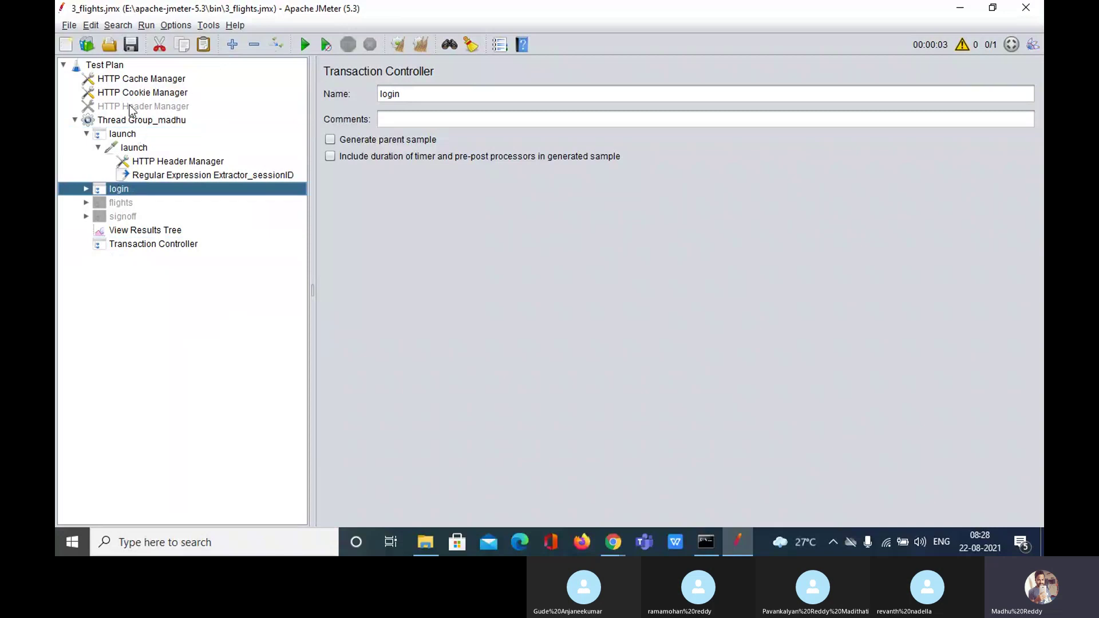
# Add an HTTP(S) Test Script Recorder to the Test Plan to view its Grouping options, and remove it.
pyautogui.rightClick(112, 66)
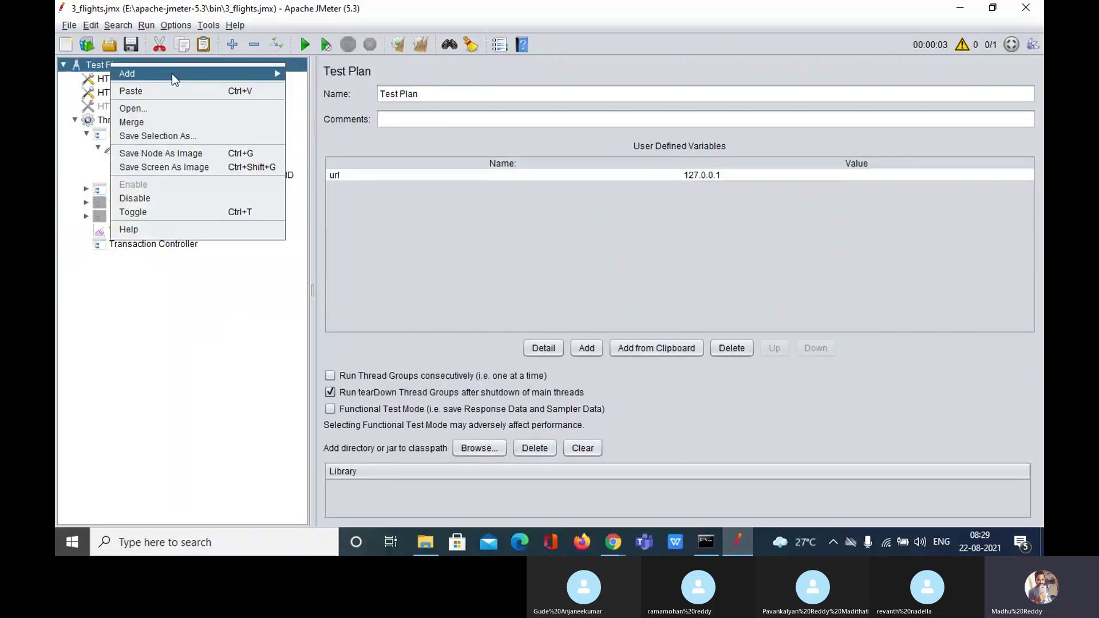
pyautogui.moveTo(172, 73)
pyautogui.moveTo(372, 203)
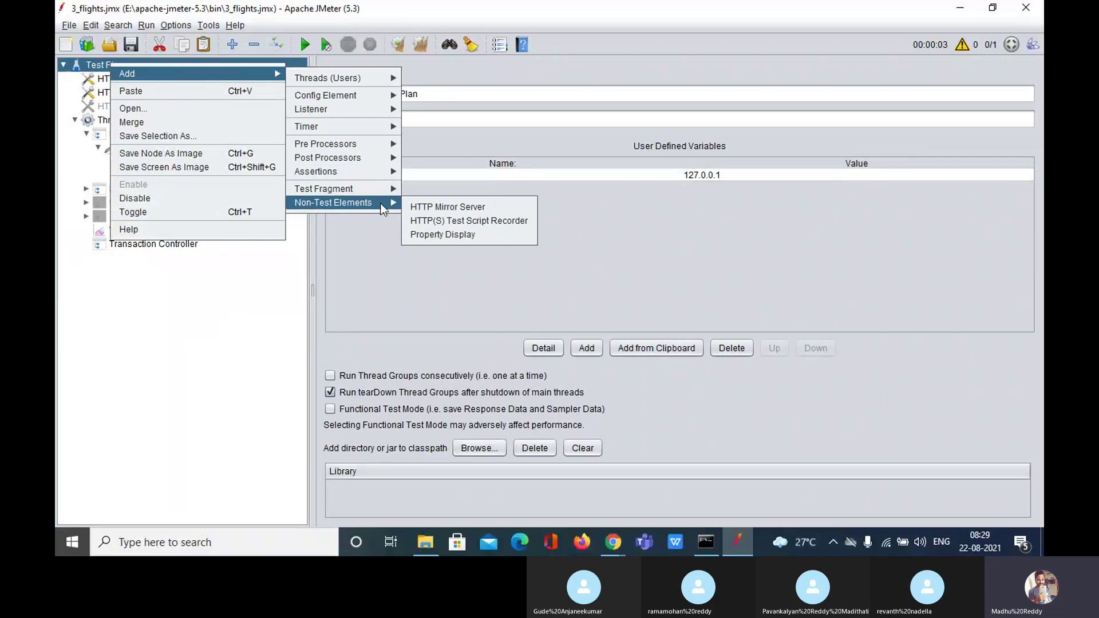
pyautogui.click(444, 222)
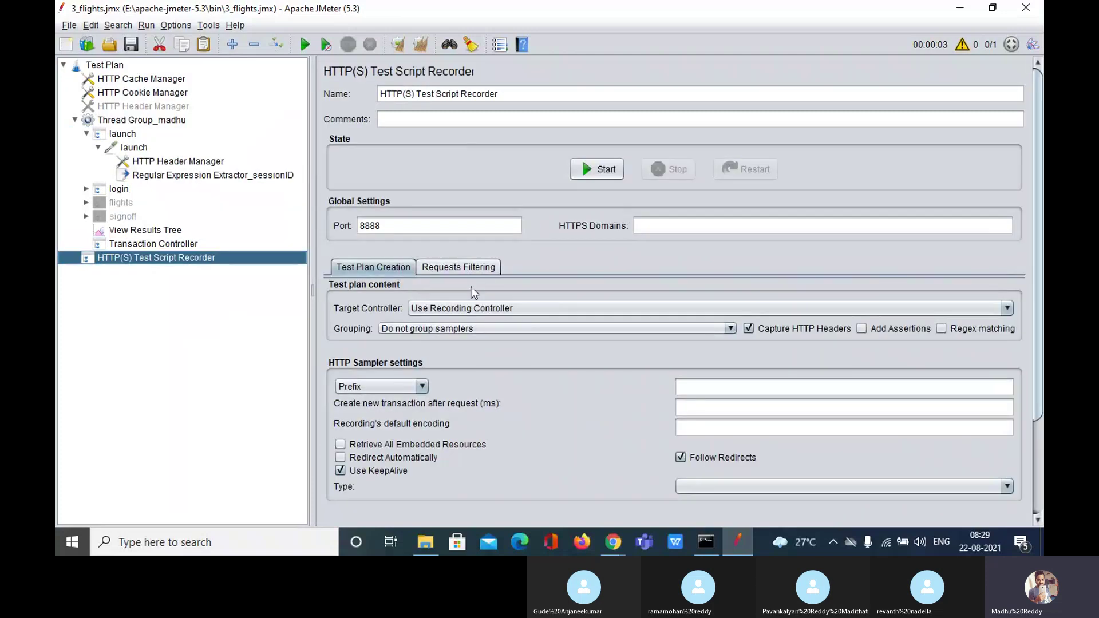
pyautogui.click(426, 331)
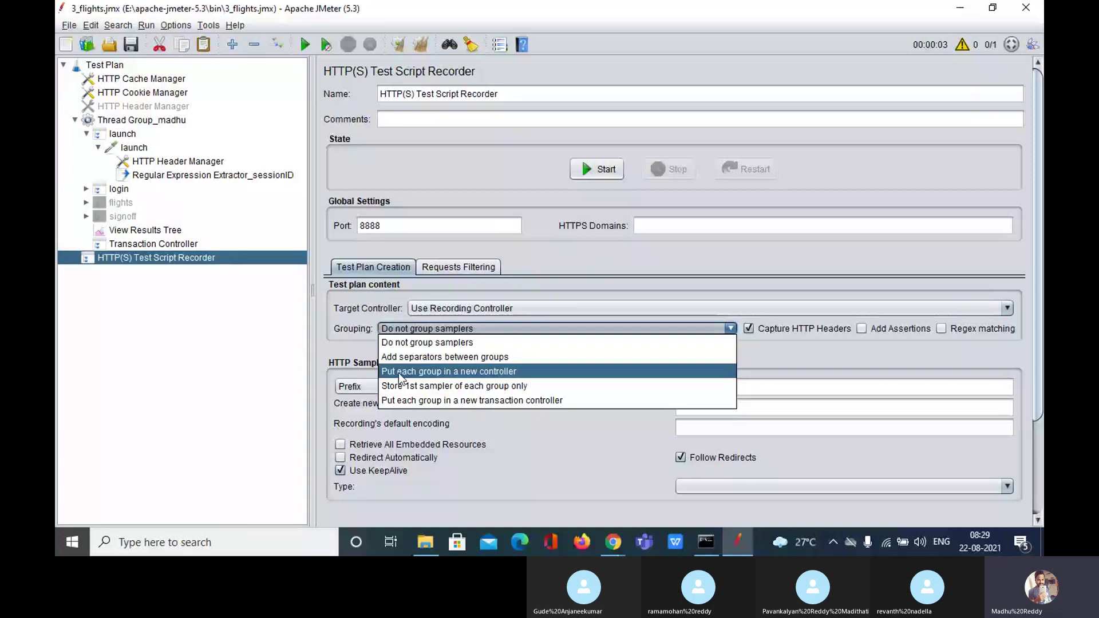
pyautogui.click(206, 302)
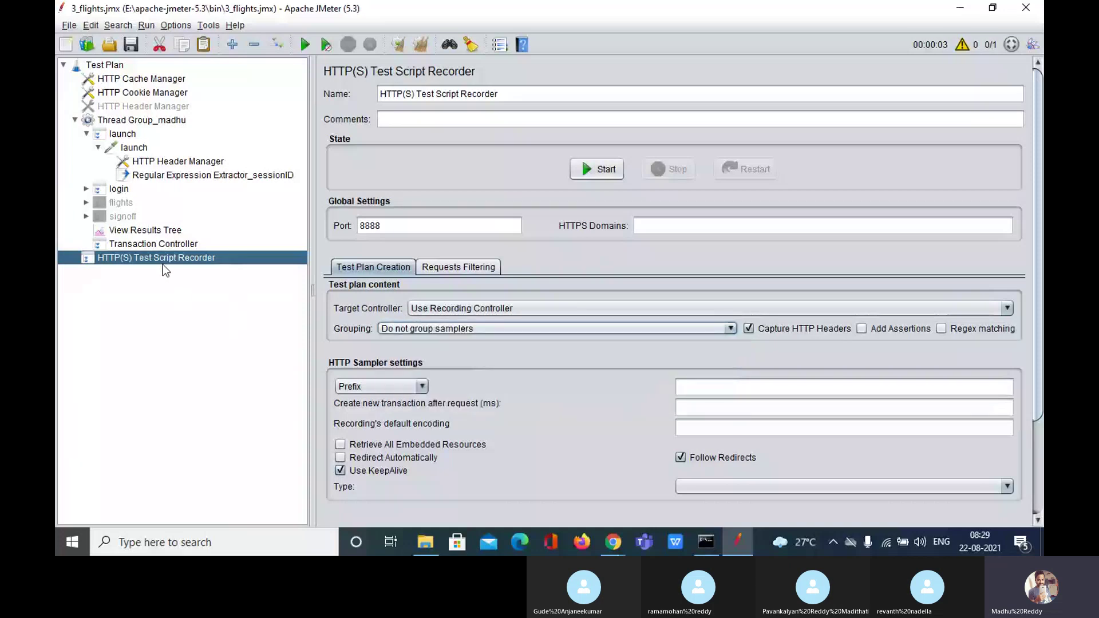
pyautogui.press('Delete')
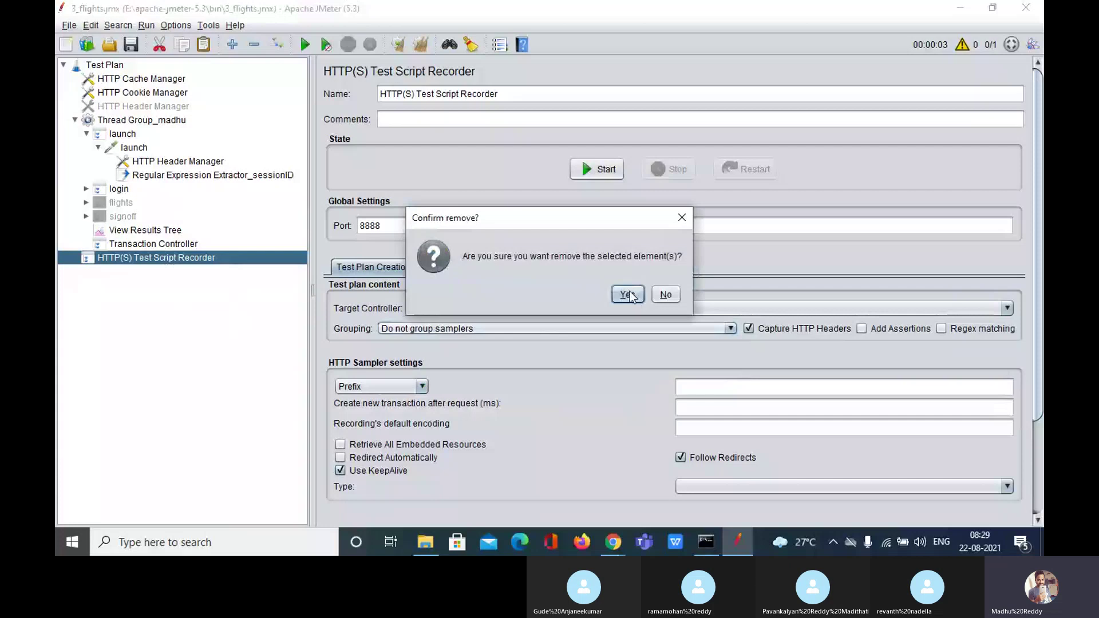
pyautogui.click(628, 294)
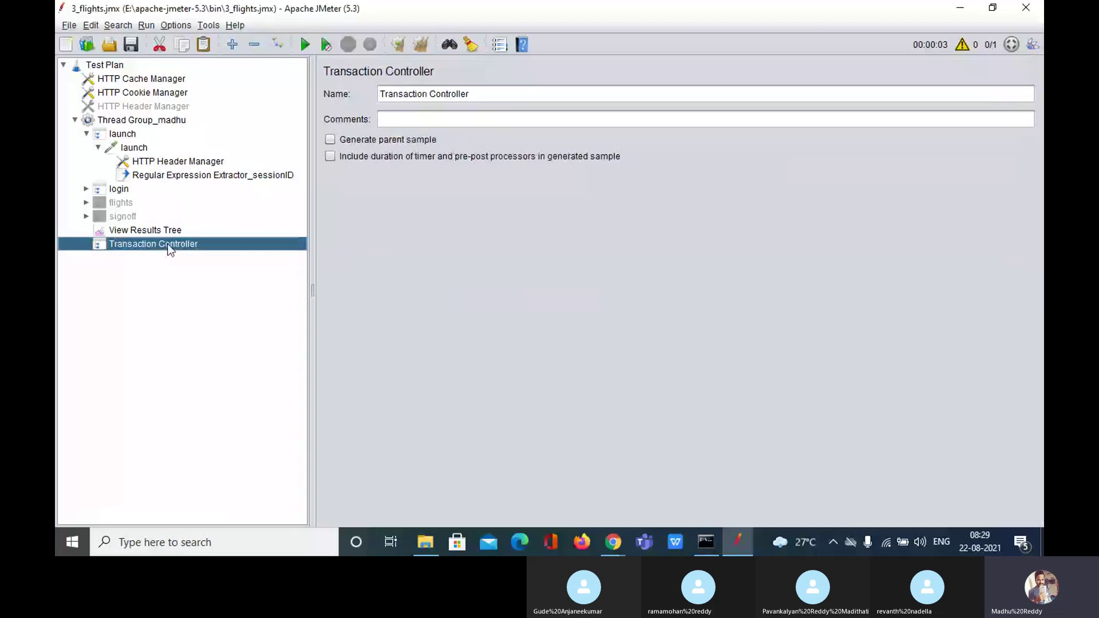
# Enable Generate parent sample on the newly added Transaction Controller, and remove that controller.
pyautogui.click(503, 93)
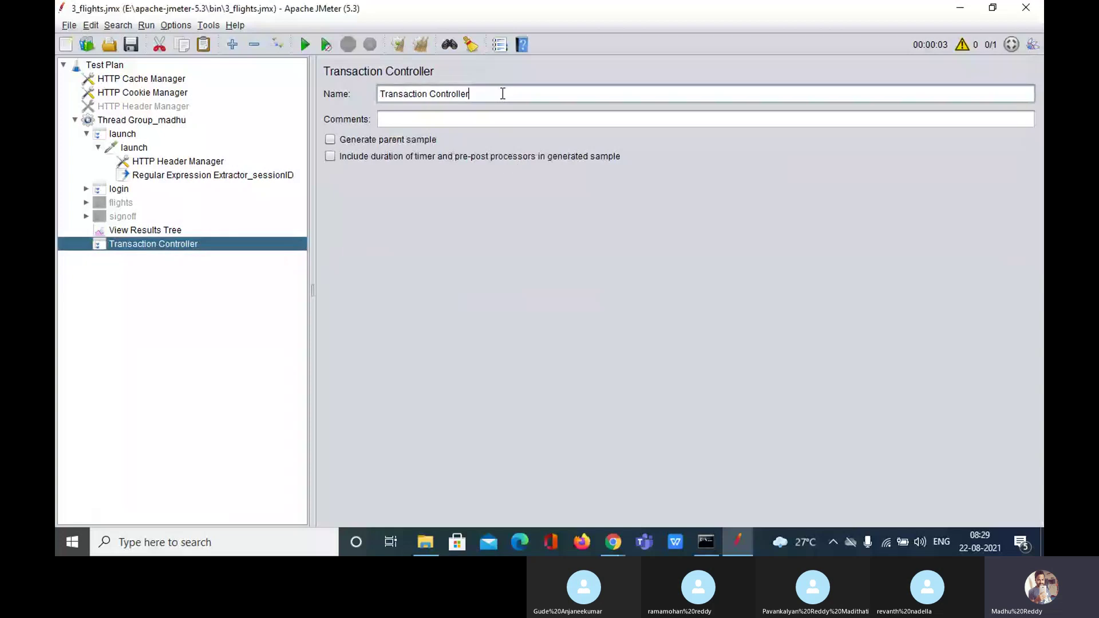
pyautogui.moveTo(502, 94); pyautogui.dragTo(375, 95)
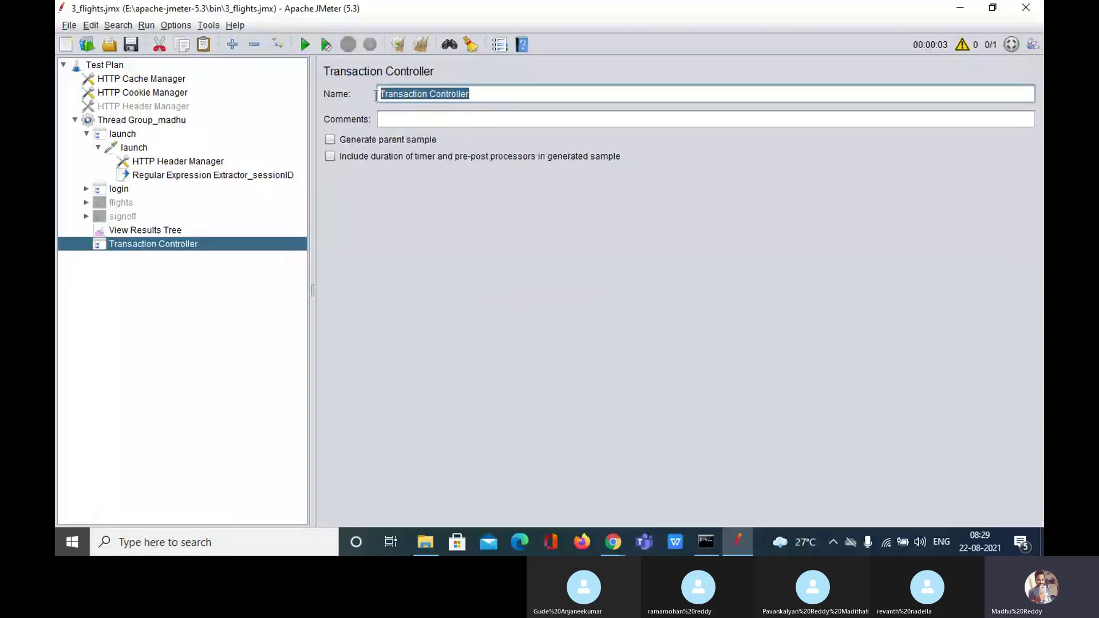
pyautogui.click(409, 116)
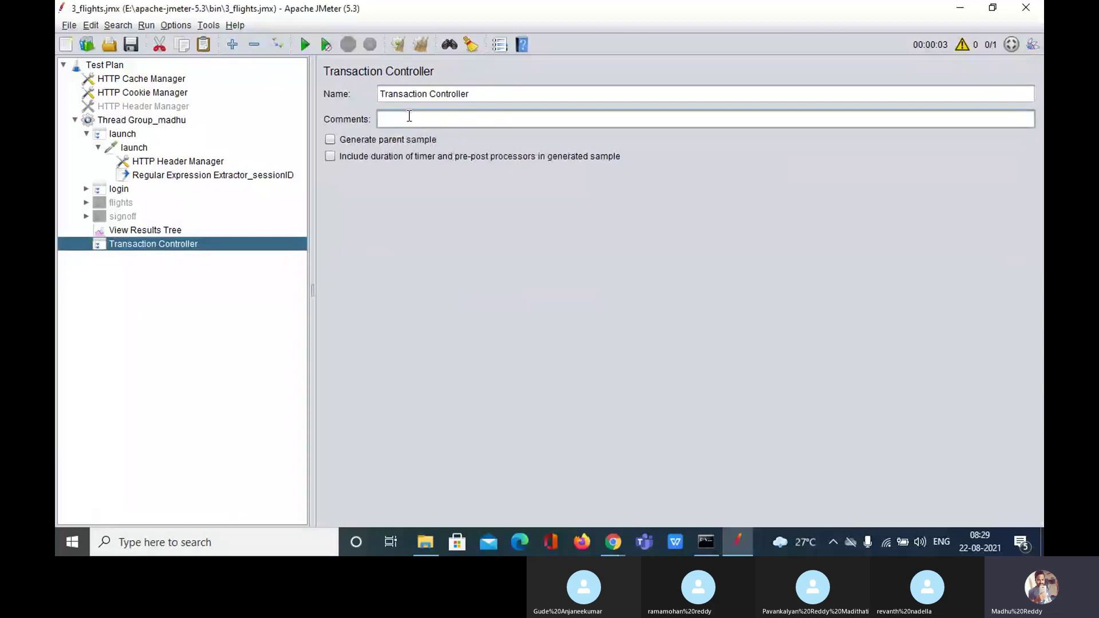
pyautogui.click(330, 139)
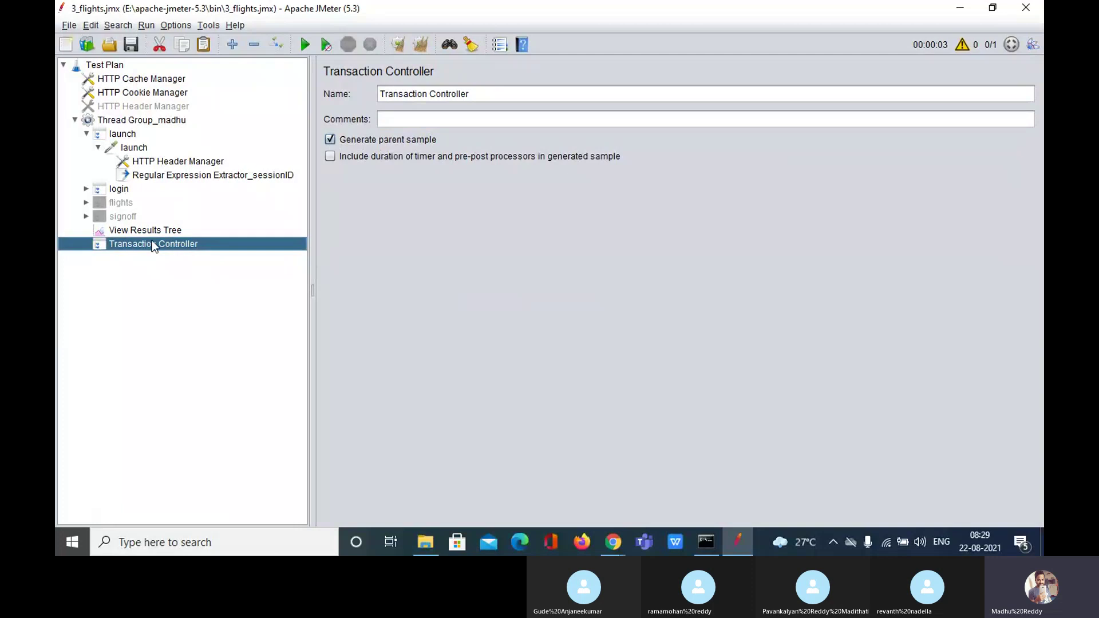
pyautogui.press('Delete')
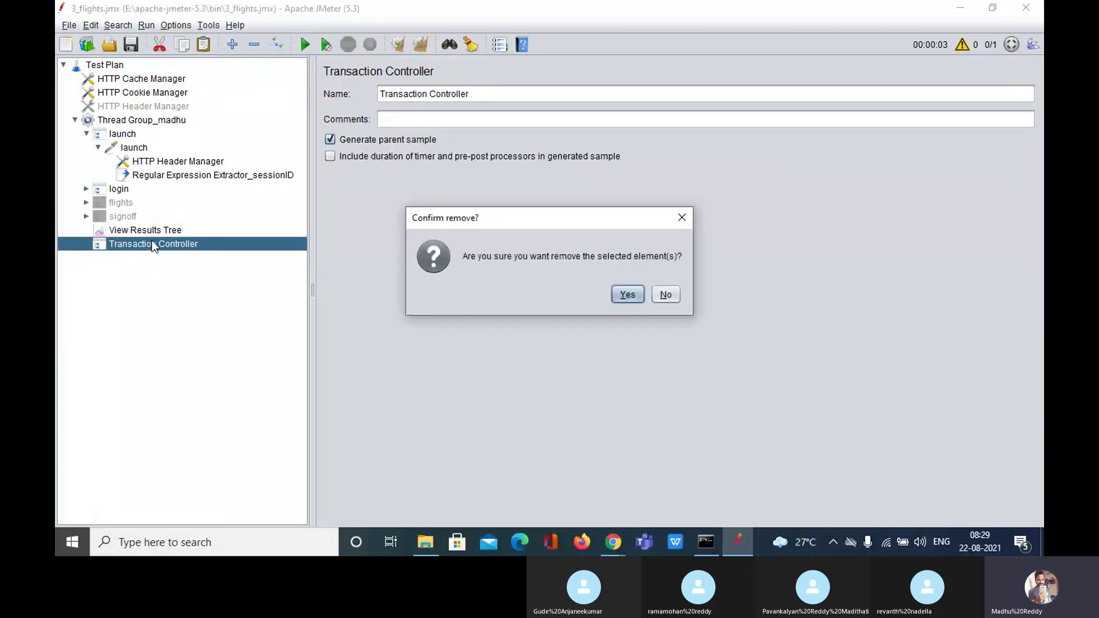
pyautogui.click(627, 294)
# Enable Generate parent sample on the launch and login transaction controllers, and check the setting on both.
pyautogui.click(256, 138)
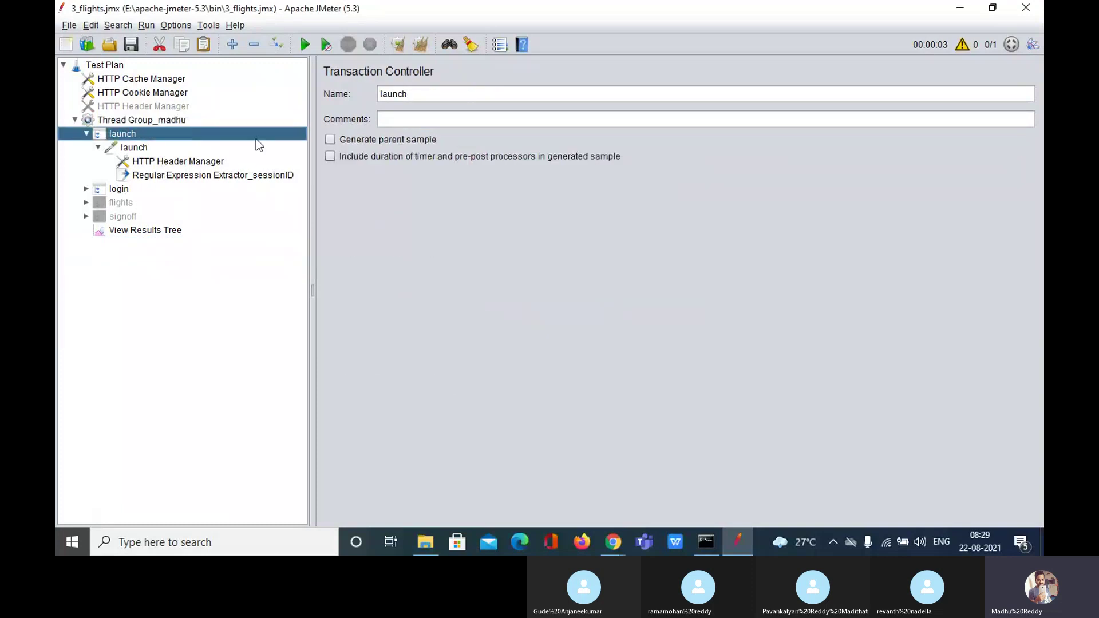
pyautogui.click(331, 140)
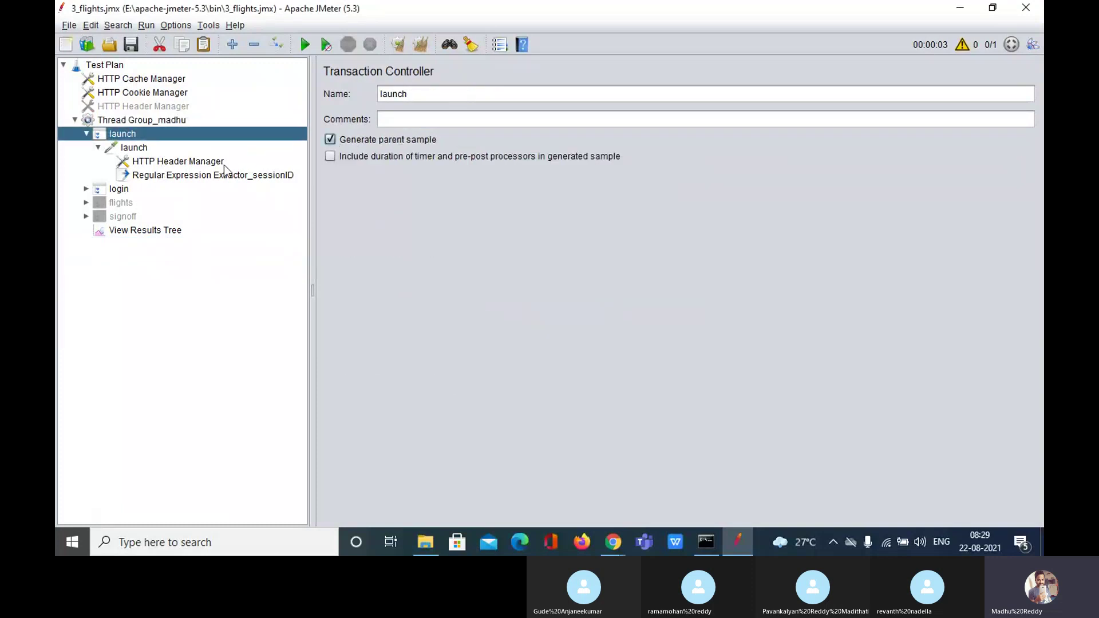
pyautogui.doubleClick(112, 190)
pyautogui.click(331, 140)
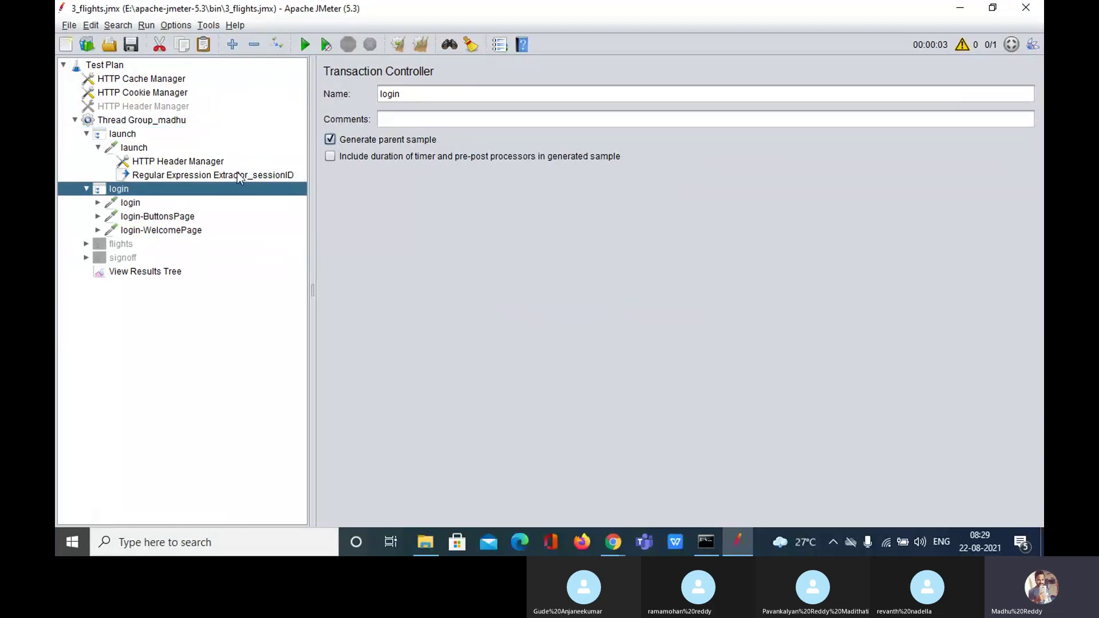
pyautogui.click(130, 150)
pyautogui.click(127, 135)
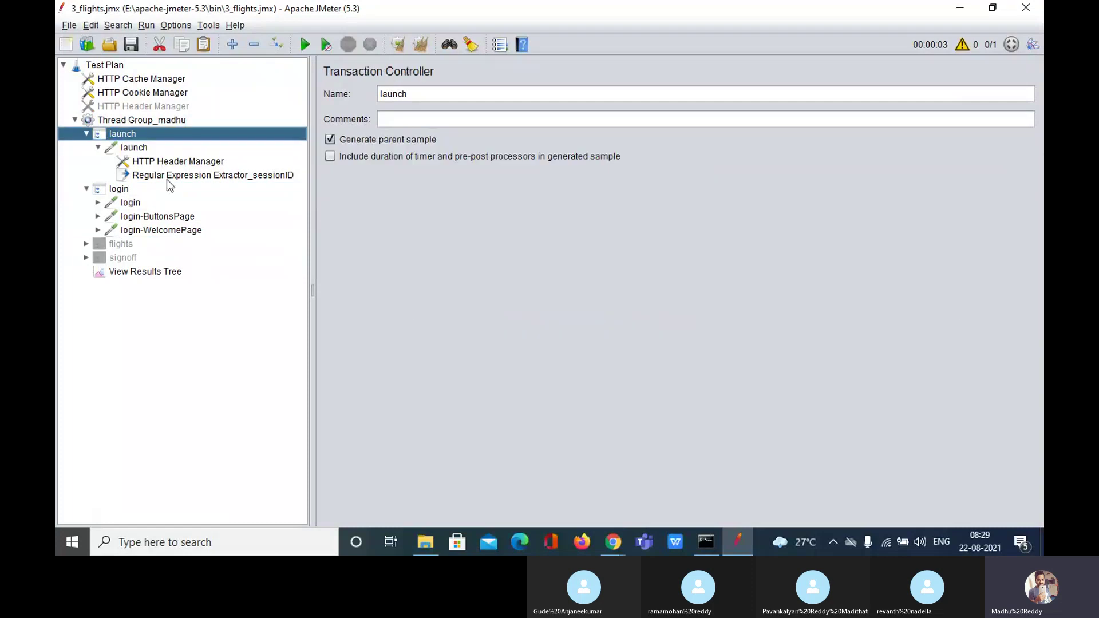
pyautogui.click(129, 190)
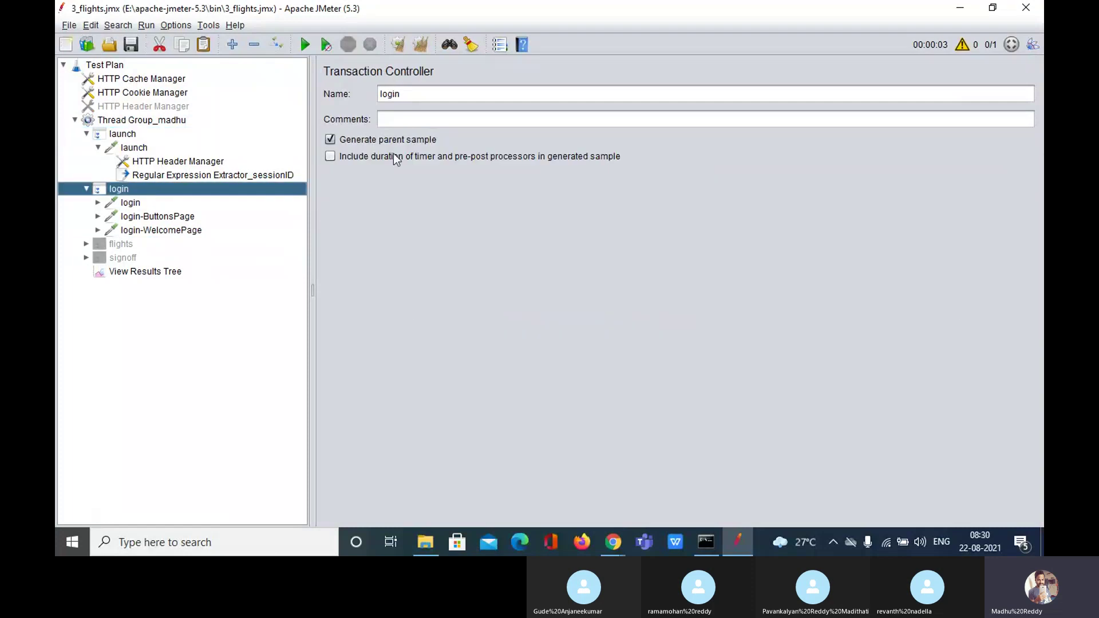
# Run the test with View Results Tree open and narrow the test plan tree to enlarge the results area.
pyautogui.click(146, 272)
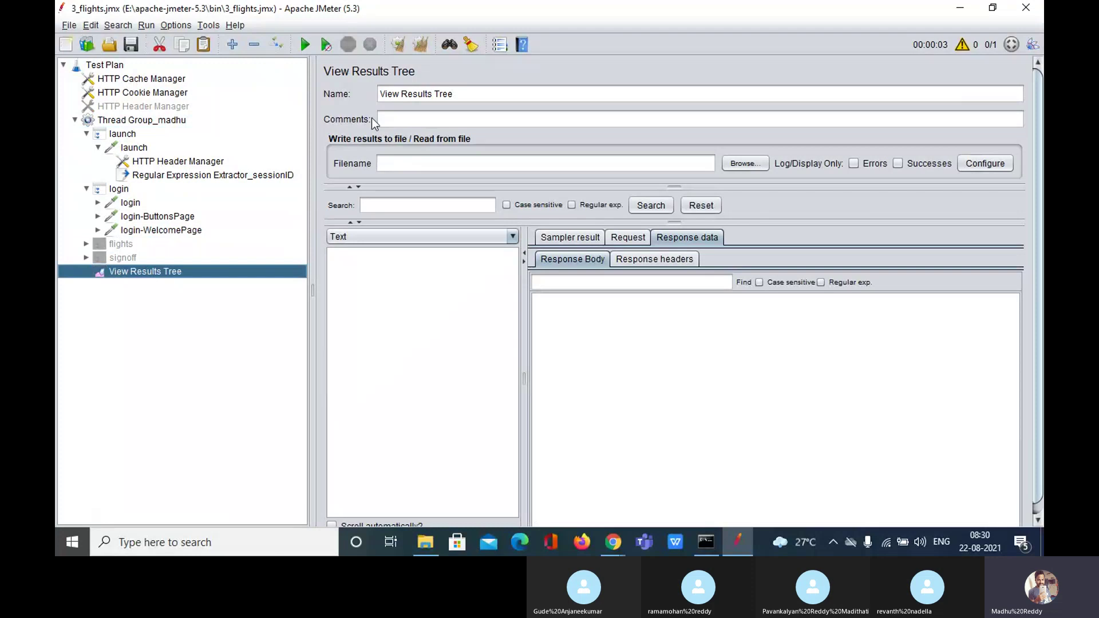
pyautogui.click(125, 190)
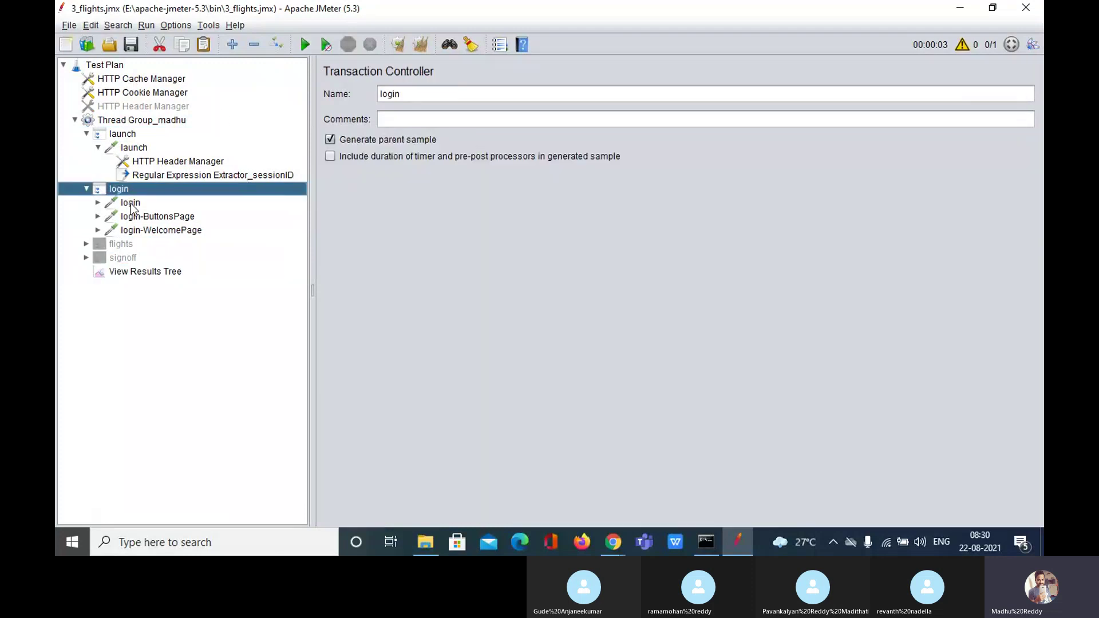
pyautogui.click(148, 273)
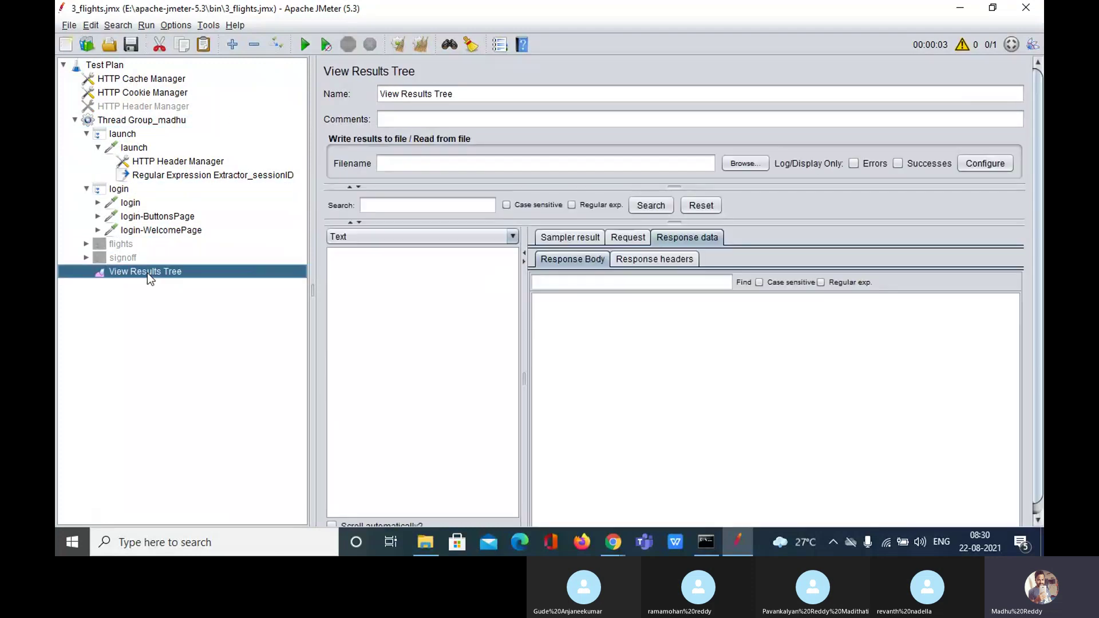
pyautogui.click(305, 44)
pyautogui.moveTo(522, 345); pyautogui.dragTo(566, 345)
pyautogui.moveTo(312, 305); pyautogui.dragTo(268, 305)
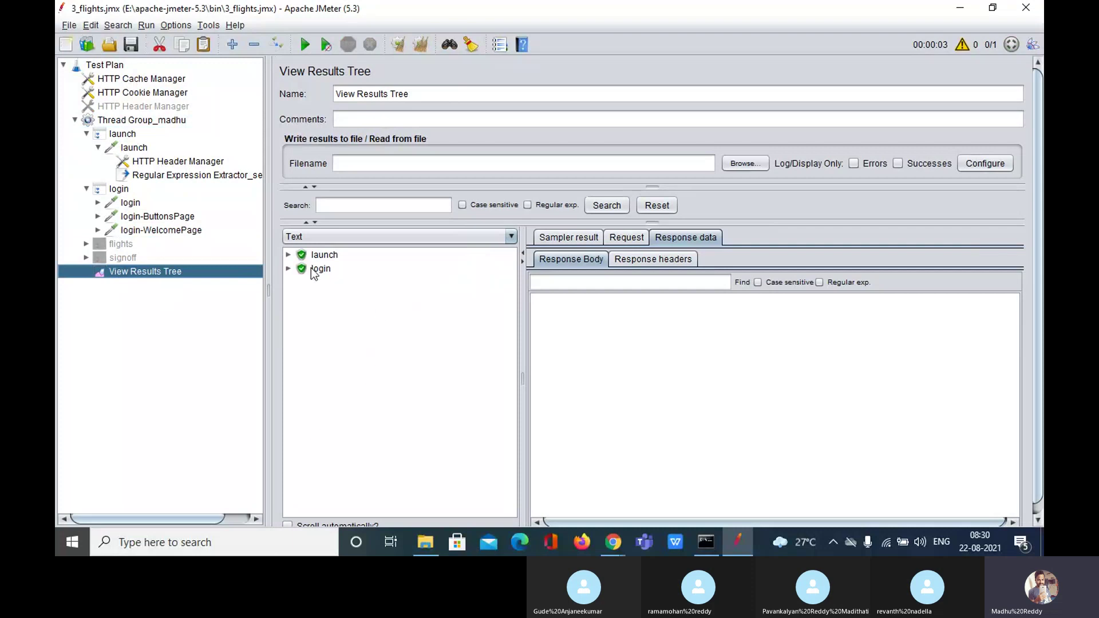
# Review the launch and login controllers' settings and examine the child samples nested under their parent results.
pyautogui.click(122, 137)
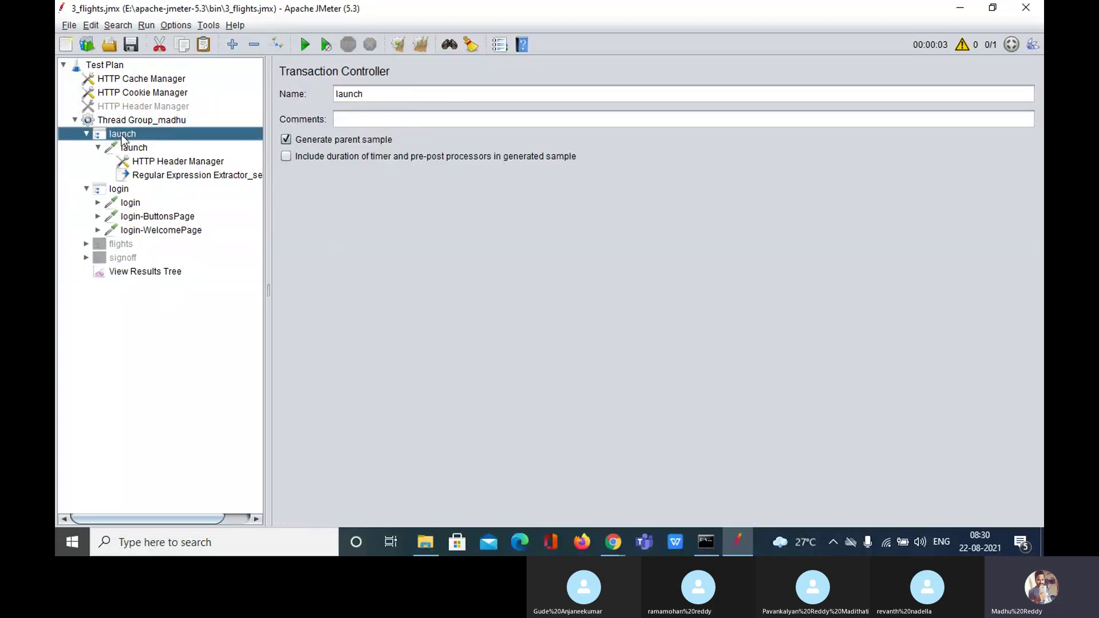
pyautogui.click(125, 194)
pyautogui.click(132, 270)
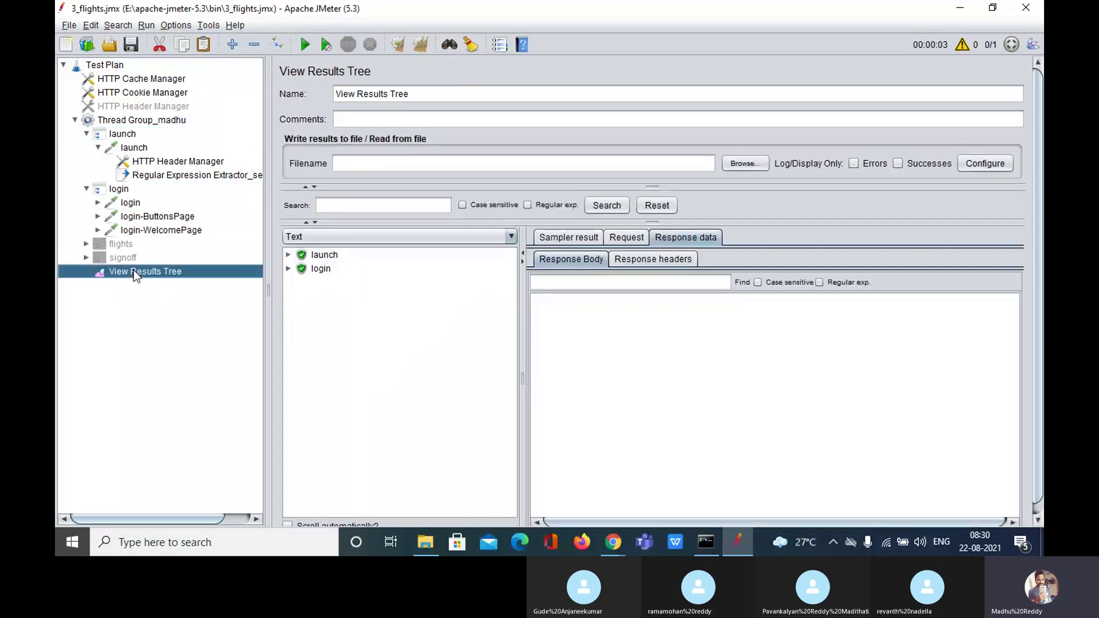
pyautogui.click(319, 255)
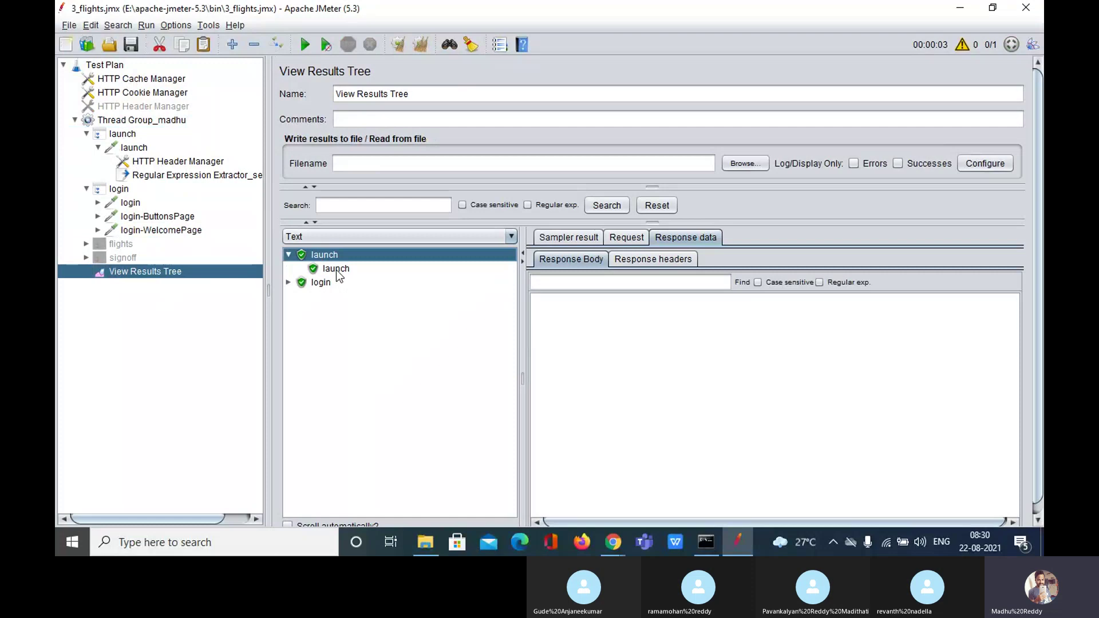
pyautogui.click(336, 269)
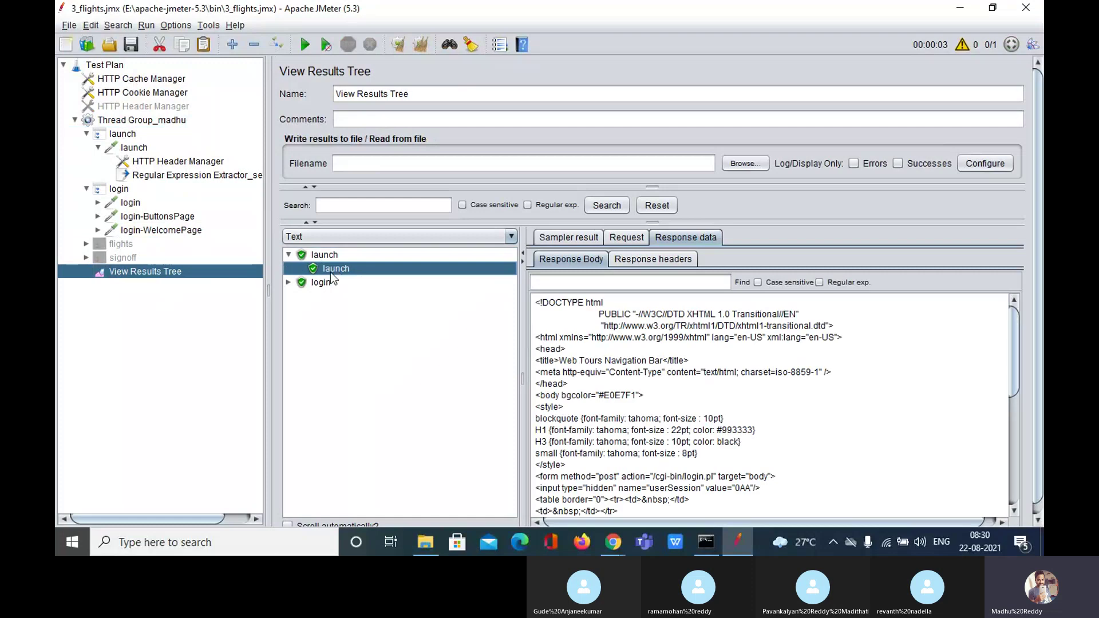
pyautogui.doubleClick(321, 283)
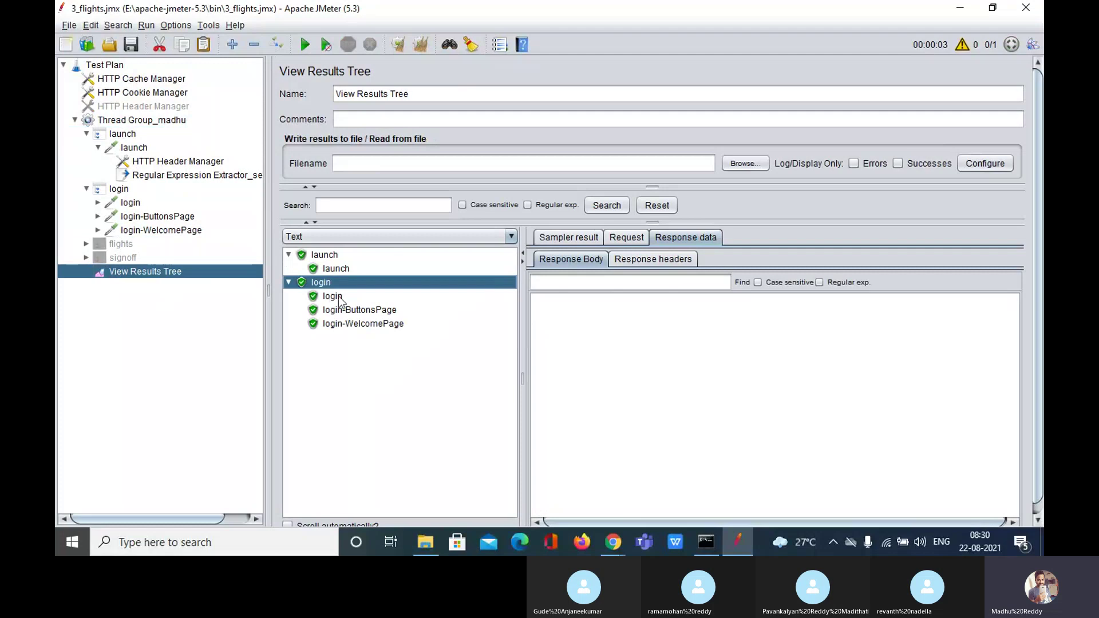
pyautogui.doubleClick(322, 282)
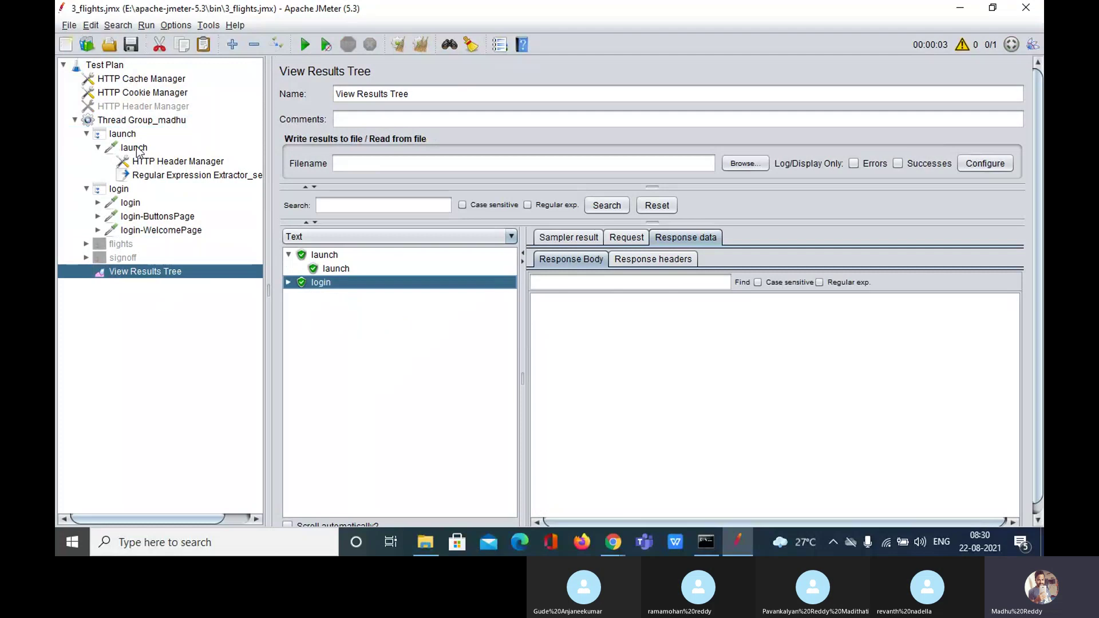
pyautogui.click(123, 134)
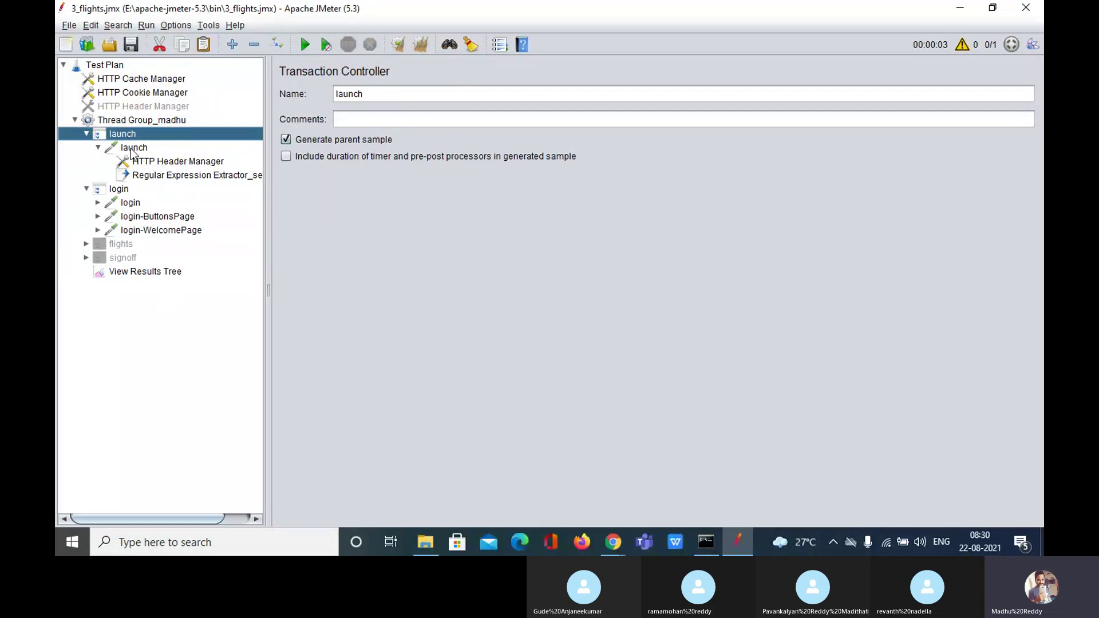
# View the launch request and inspect the response body of the child sample under the launch parent result.
pyautogui.click(133, 148)
pyautogui.click(158, 272)
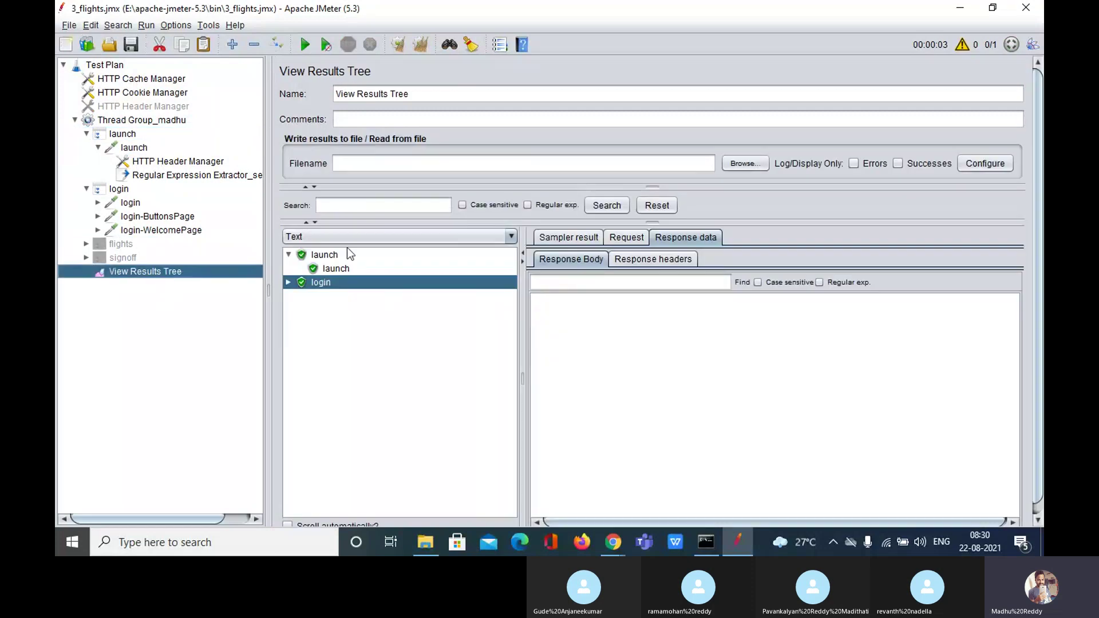
pyautogui.click(325, 255)
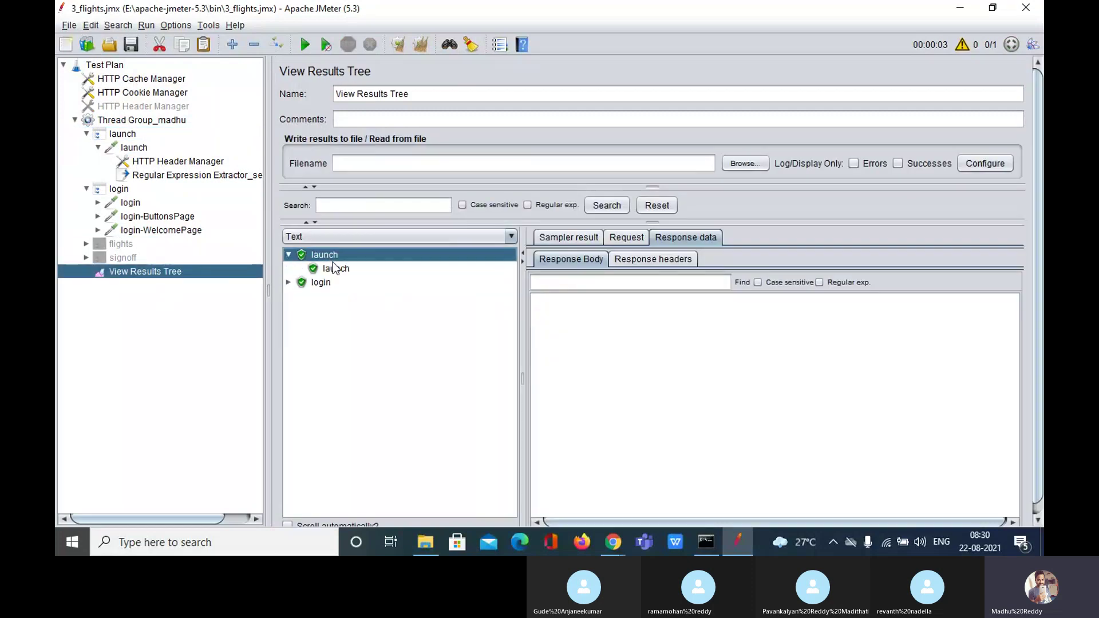
pyautogui.click(336, 270)
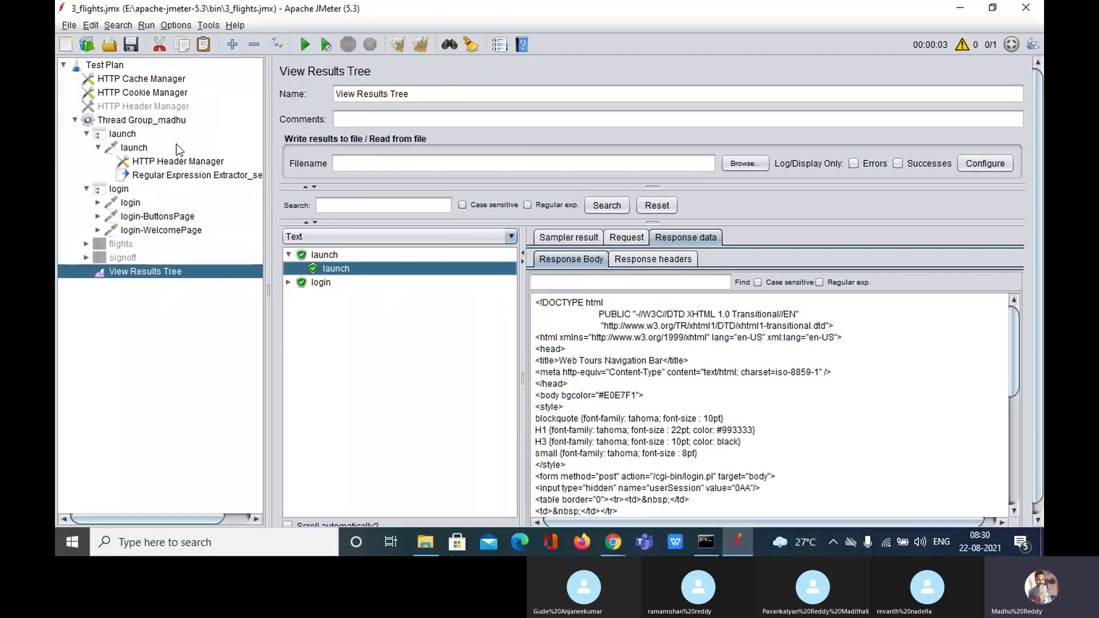
# Turn off Generate parent sample on the launch and login transaction controllers.
pyautogui.click(129, 136)
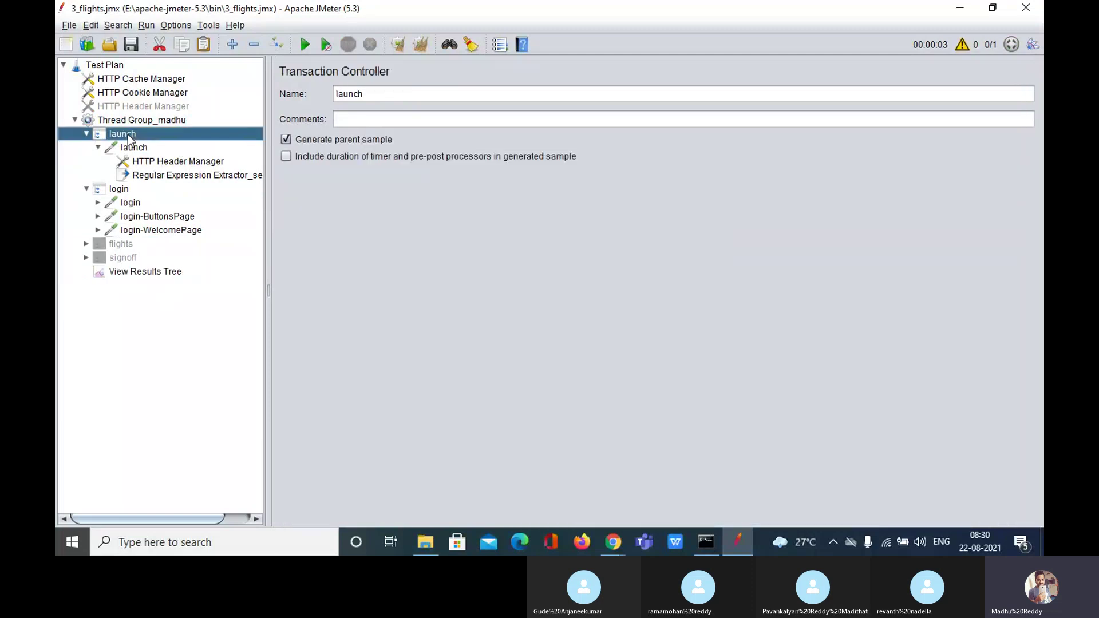
pyautogui.click(287, 140)
pyautogui.click(125, 190)
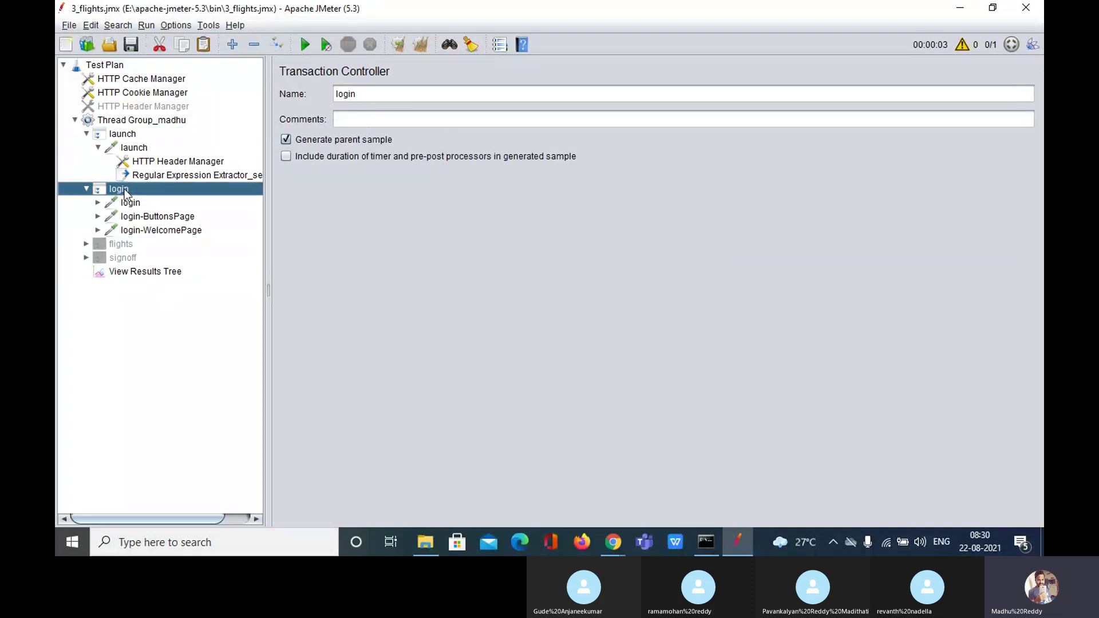
pyautogui.click(290, 142)
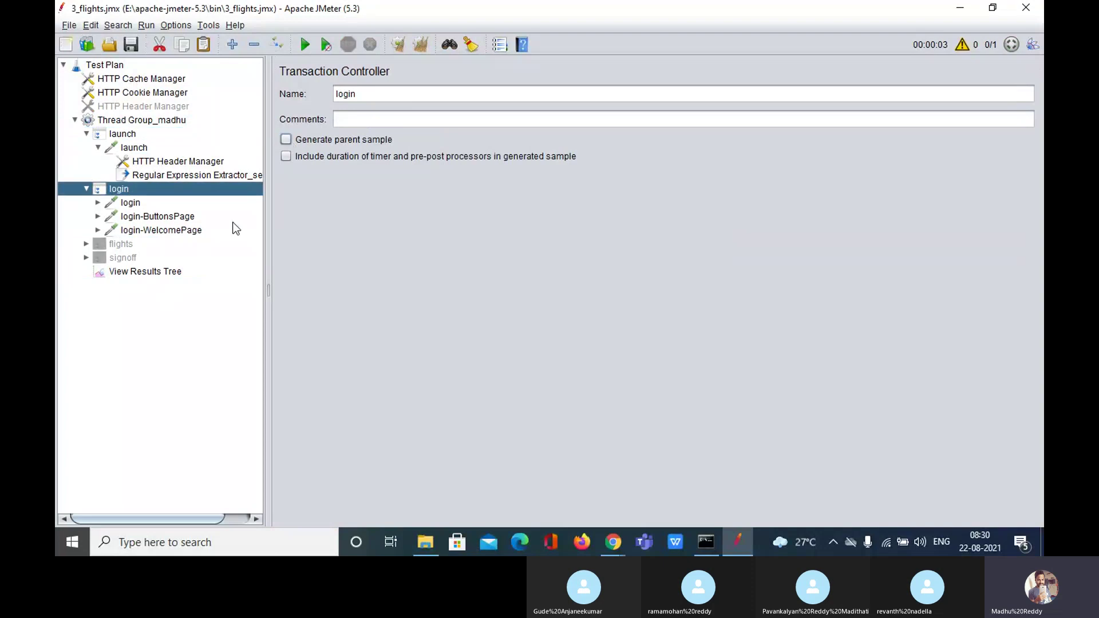
# Run the test with View Results Tree open and go through each new launch and login result down to the last login entry.
pyautogui.click(157, 272)
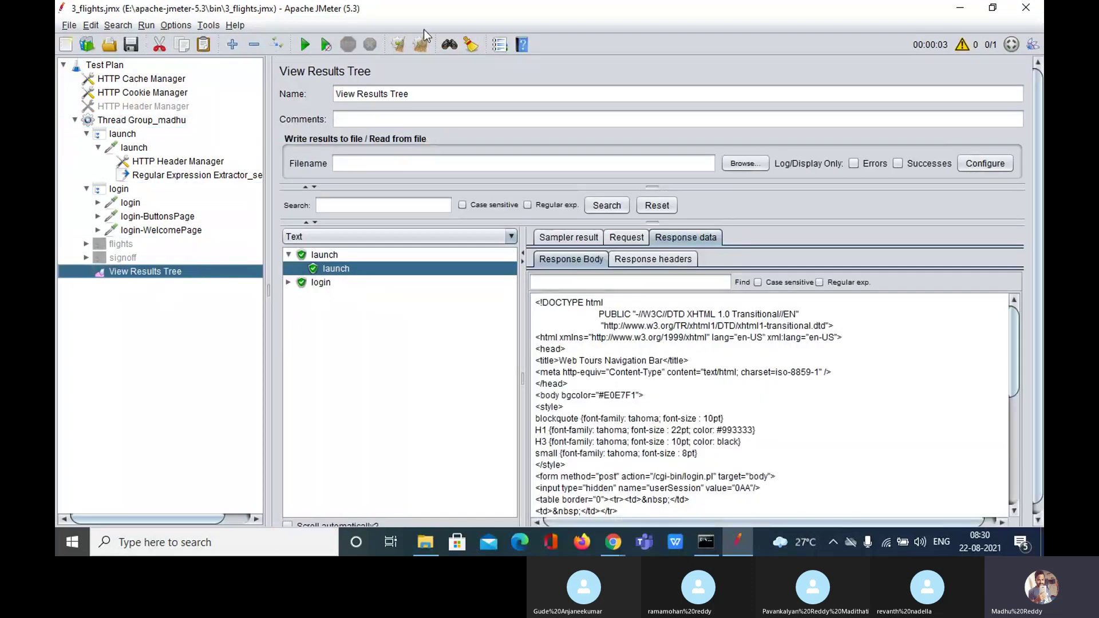
pyautogui.click(305, 46)
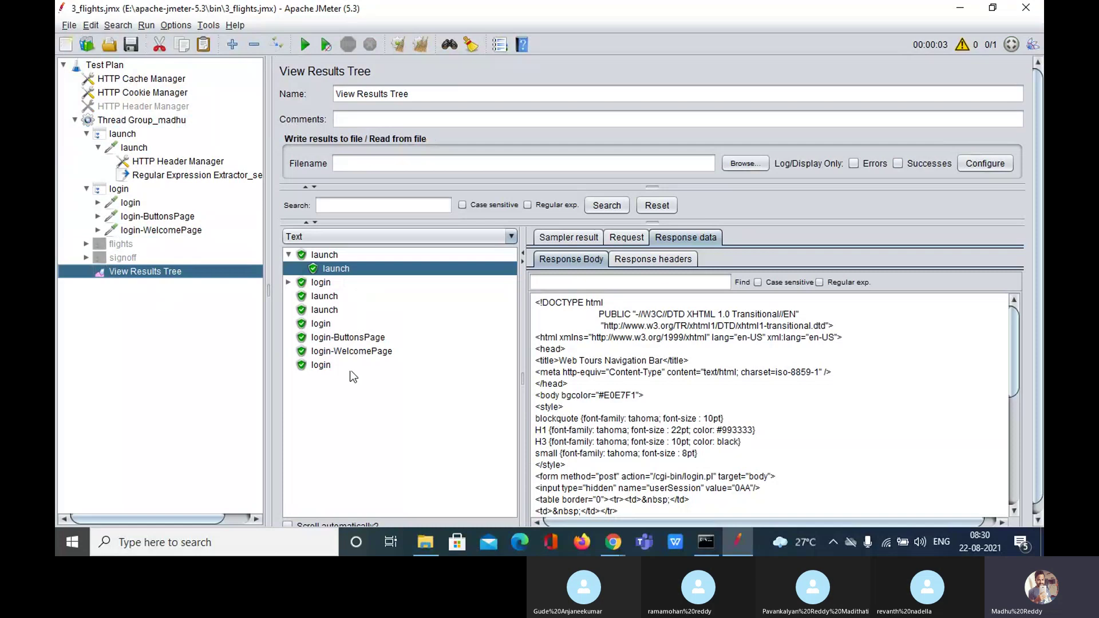
pyautogui.click(327, 297)
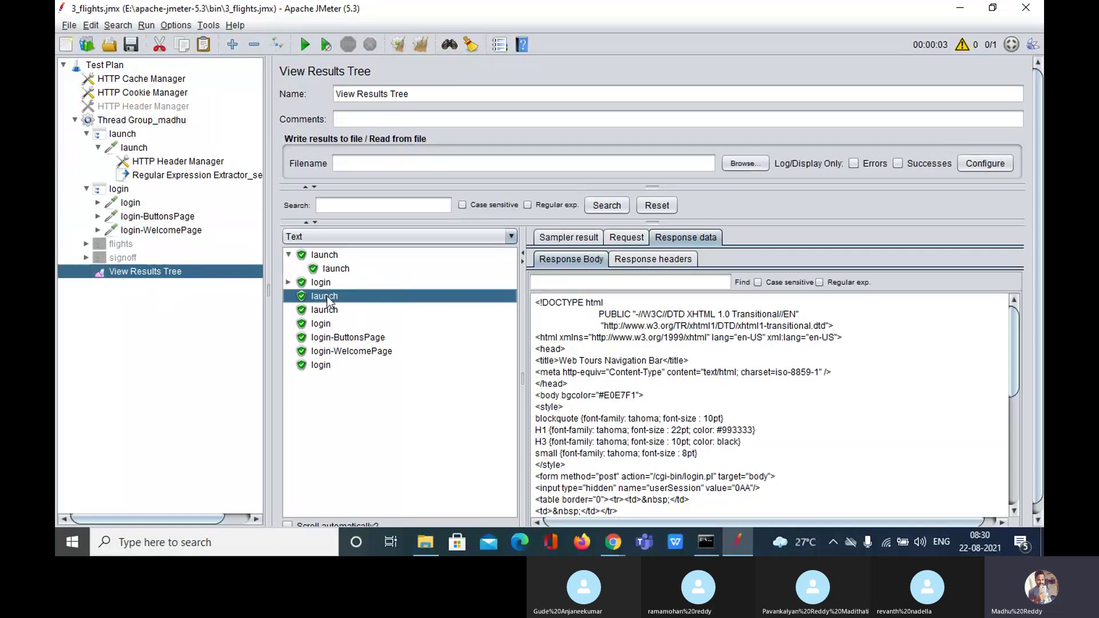
pyautogui.press('Down')
pyautogui.press('Down')
pyautogui.press('Down')
pyautogui.press('Down')
pyautogui.press('Down')
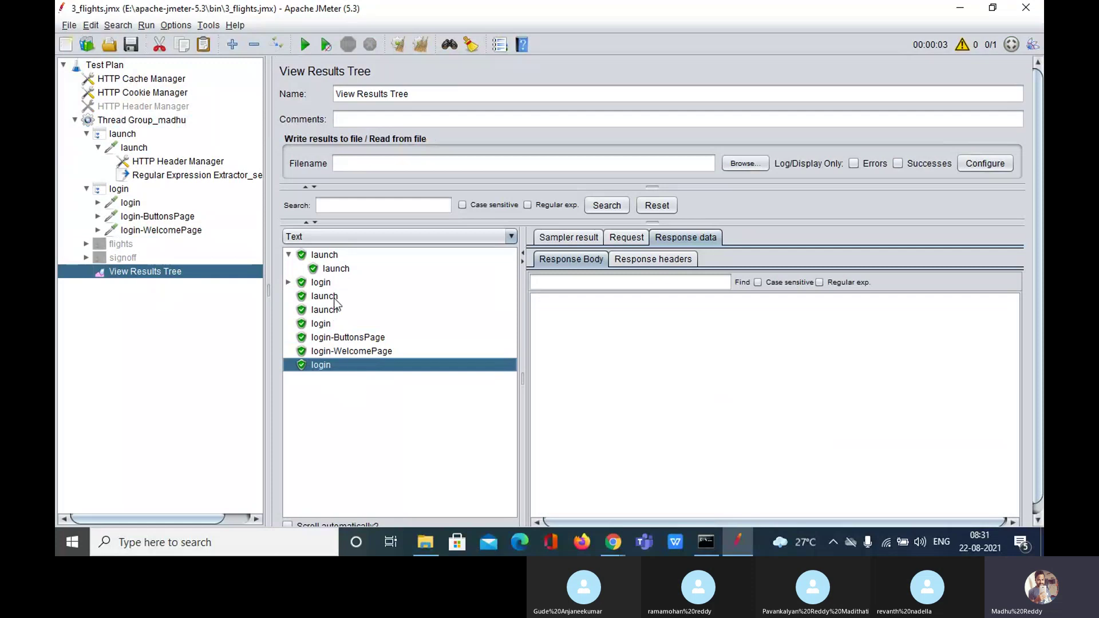
# Clear all results and re-enable Generate parent sample on the launch and login transaction controllers.
pyautogui.click(425, 46)
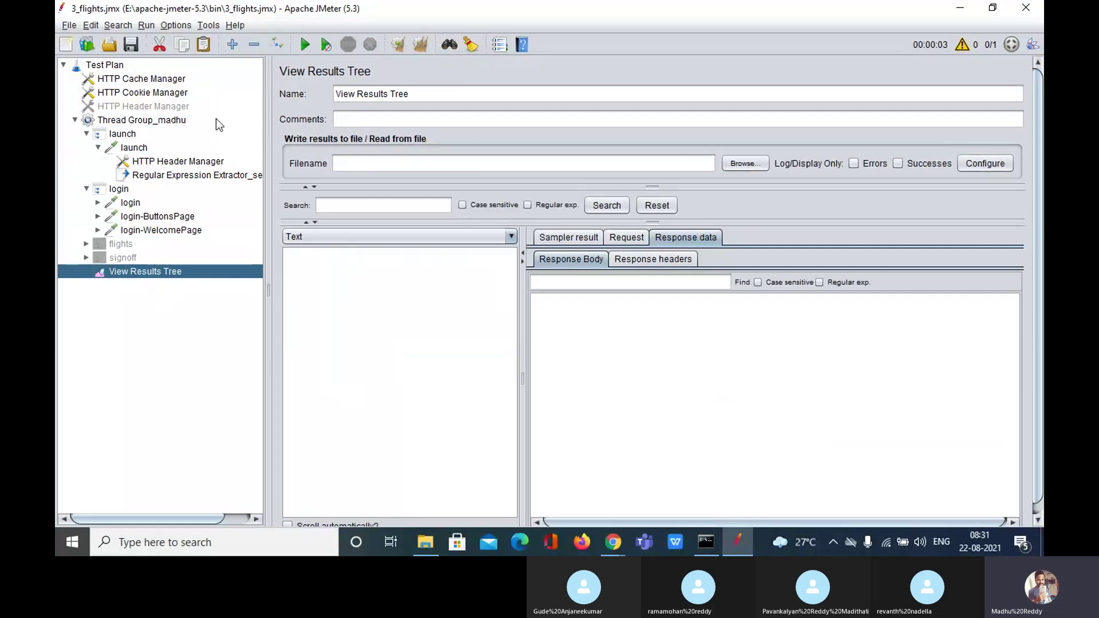
pyautogui.click(125, 134)
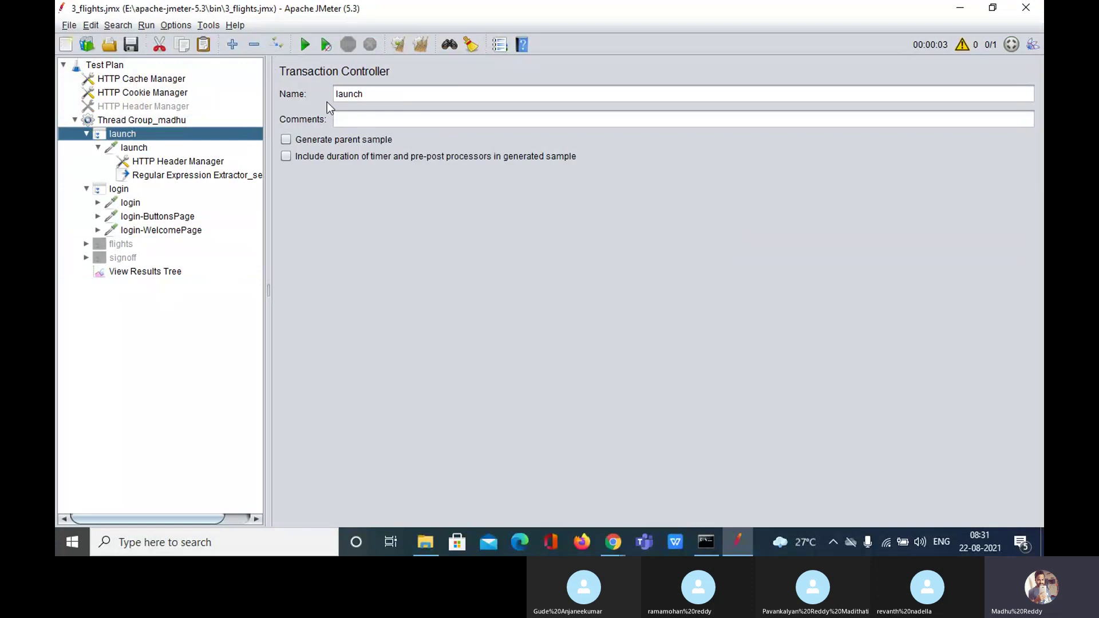
pyautogui.click(286, 140)
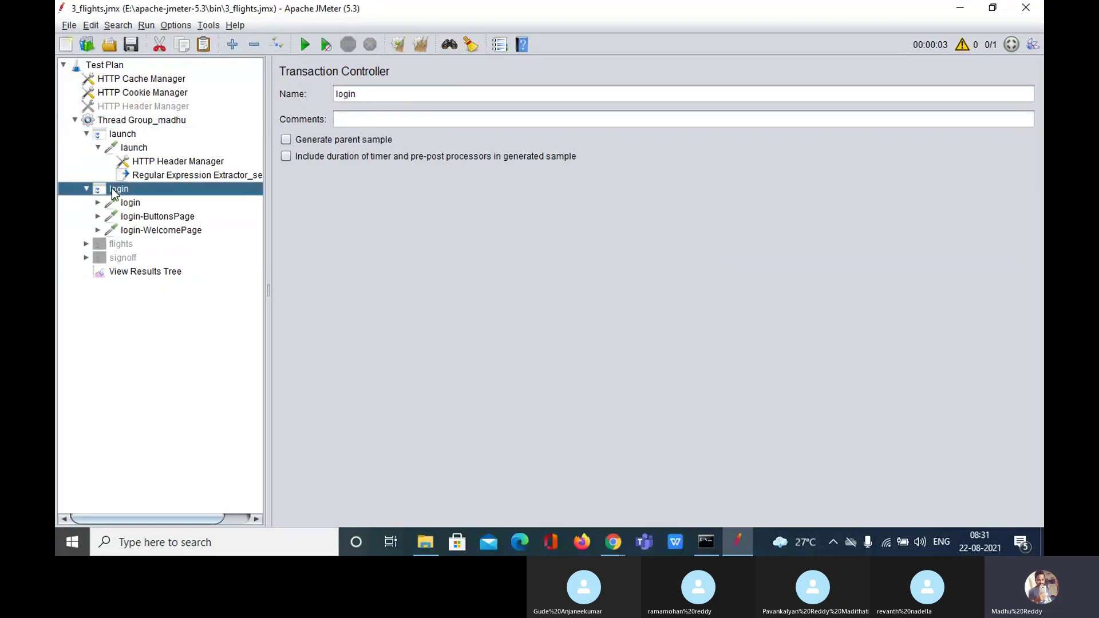
pyautogui.click(286, 139)
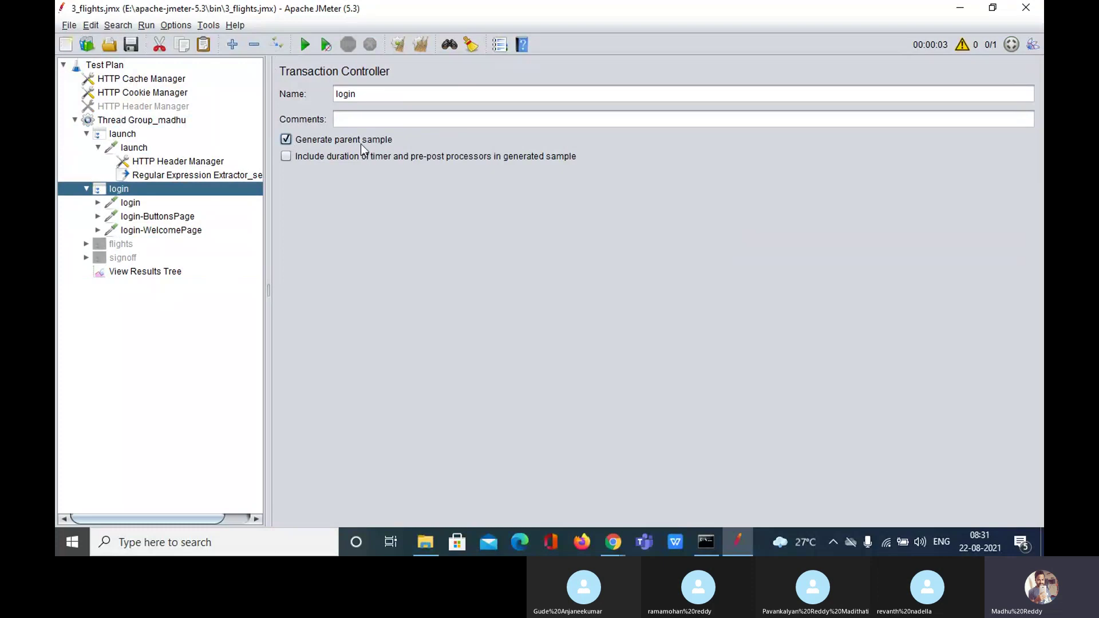
# Run the test with View Results Tree open and compare the launch result with the launch controller's settings.
pyautogui.click(145, 271)
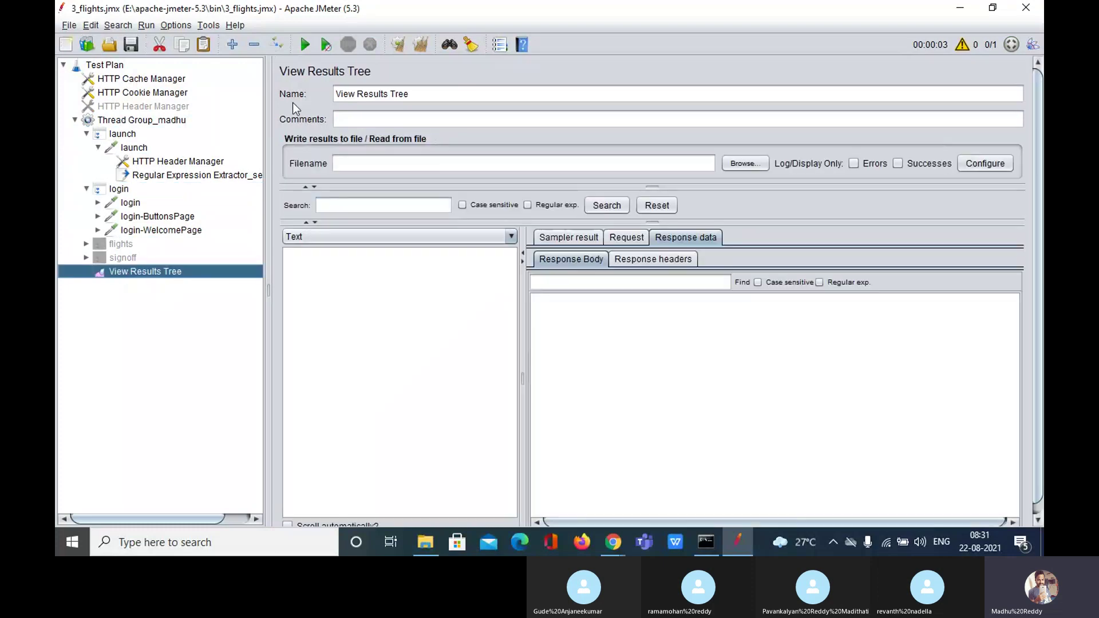
pyautogui.click(306, 45)
pyautogui.click(324, 255)
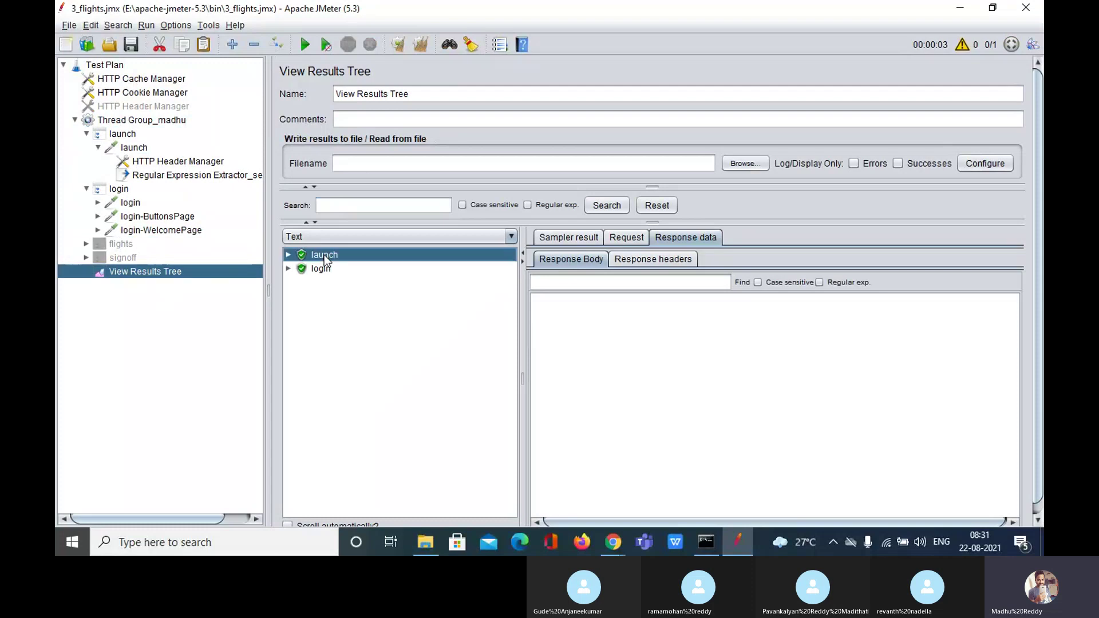
pyautogui.click(125, 135)
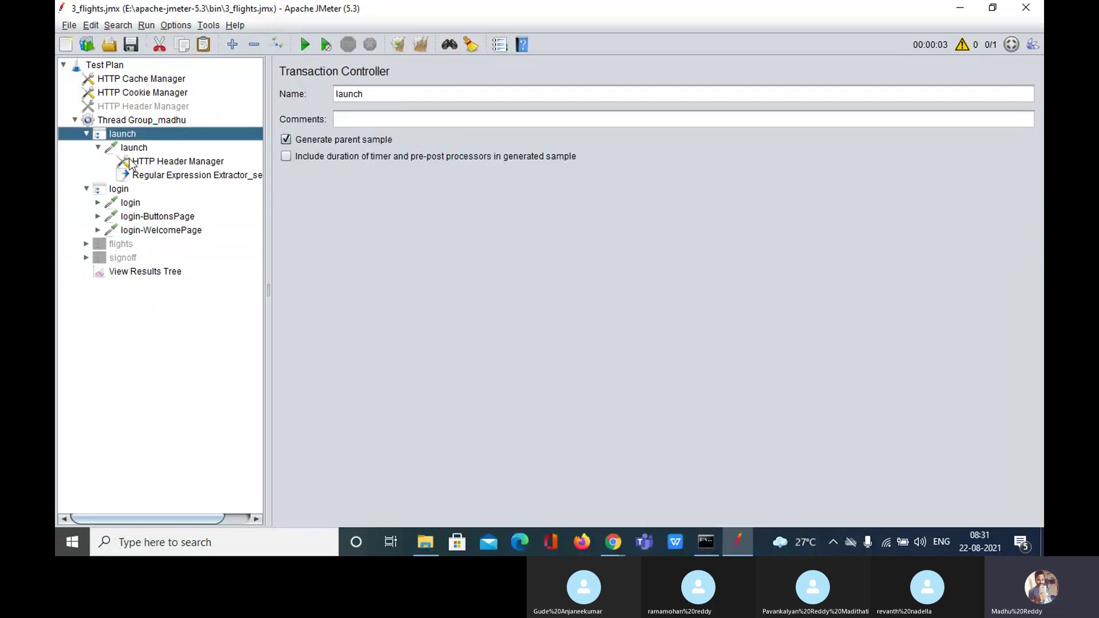
pyautogui.click(129, 271)
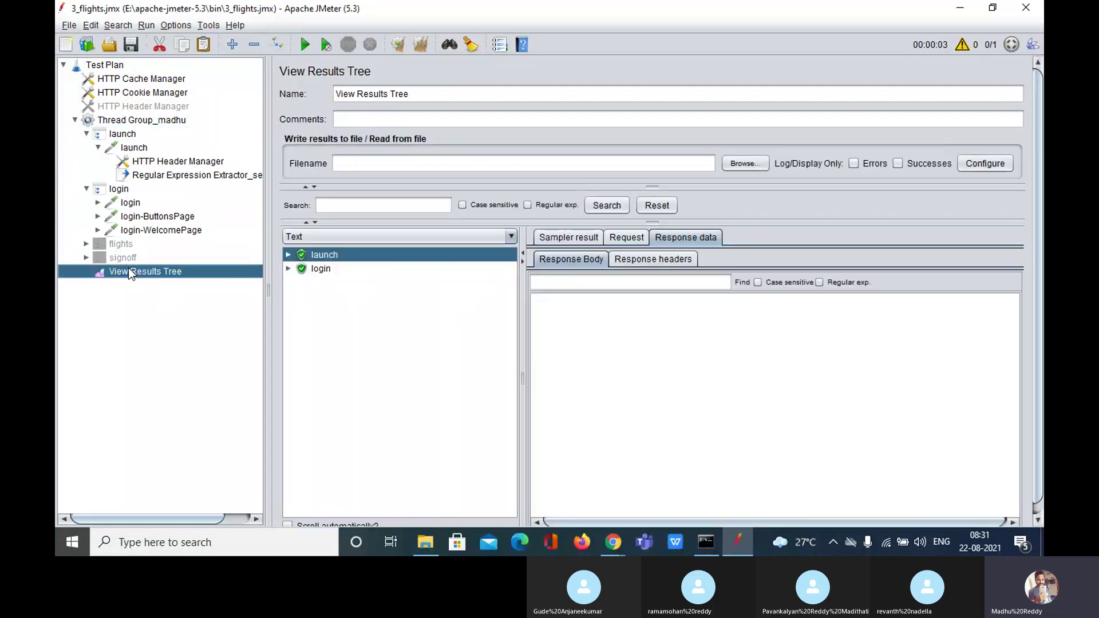
# Expand and collapse the login and launch parent results to examine the child samples grouped under each.
pyautogui.click(322, 269)
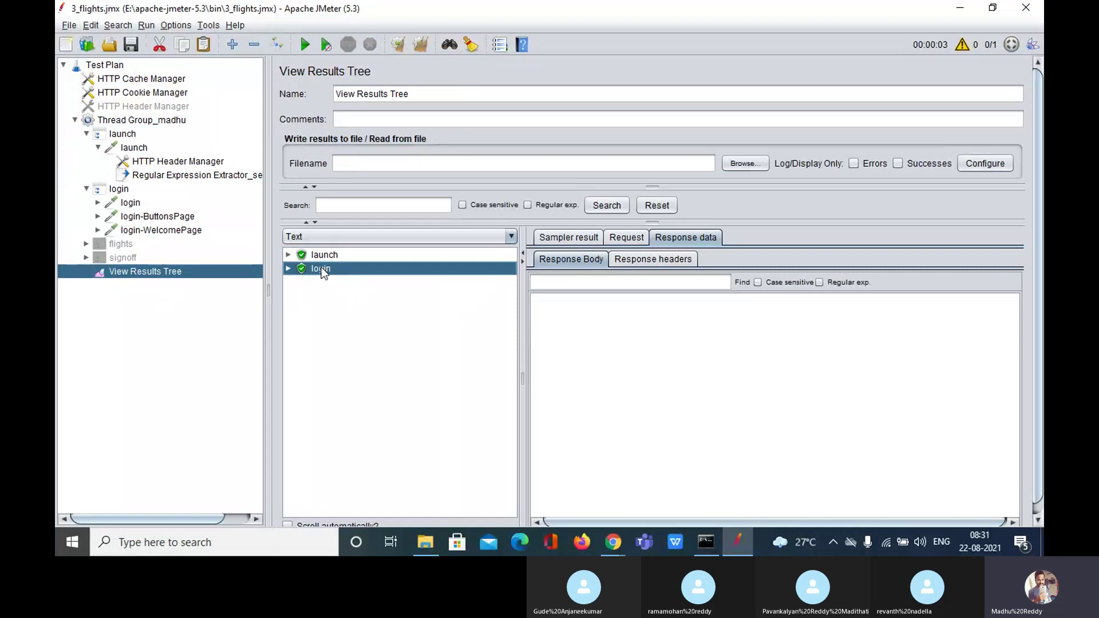
pyautogui.doubleClick(322, 271)
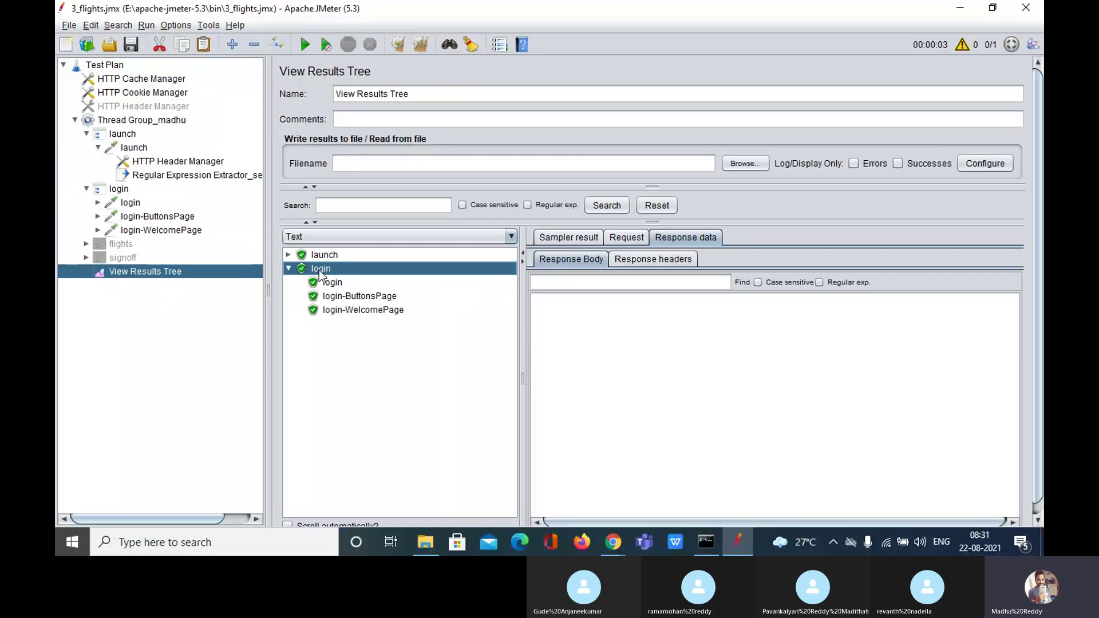
pyautogui.doubleClick(318, 270)
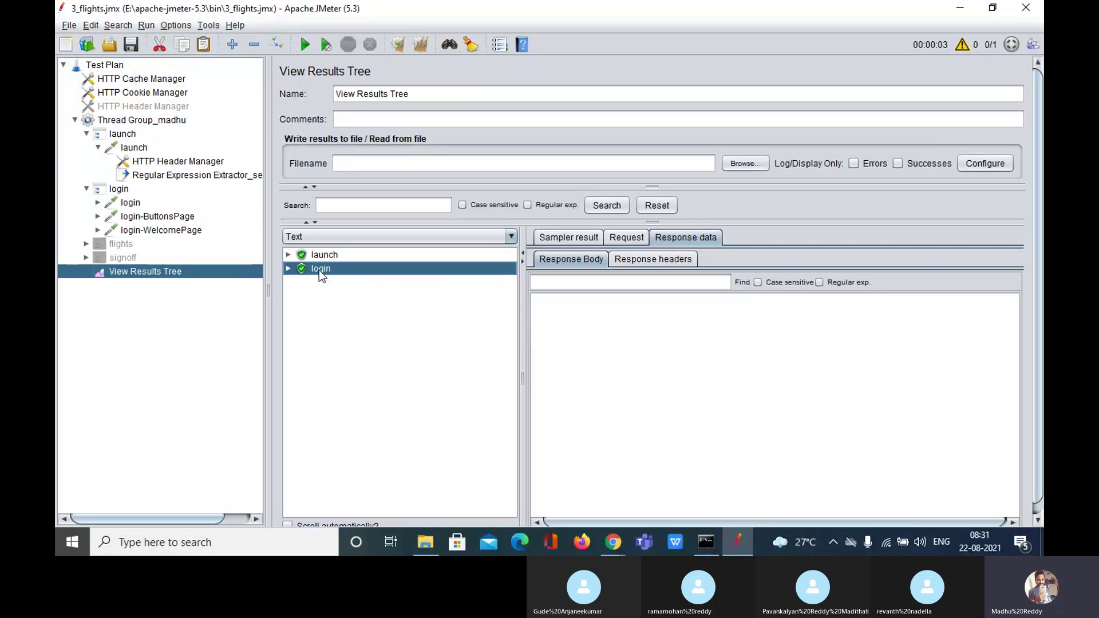
pyautogui.doubleClick(318, 270)
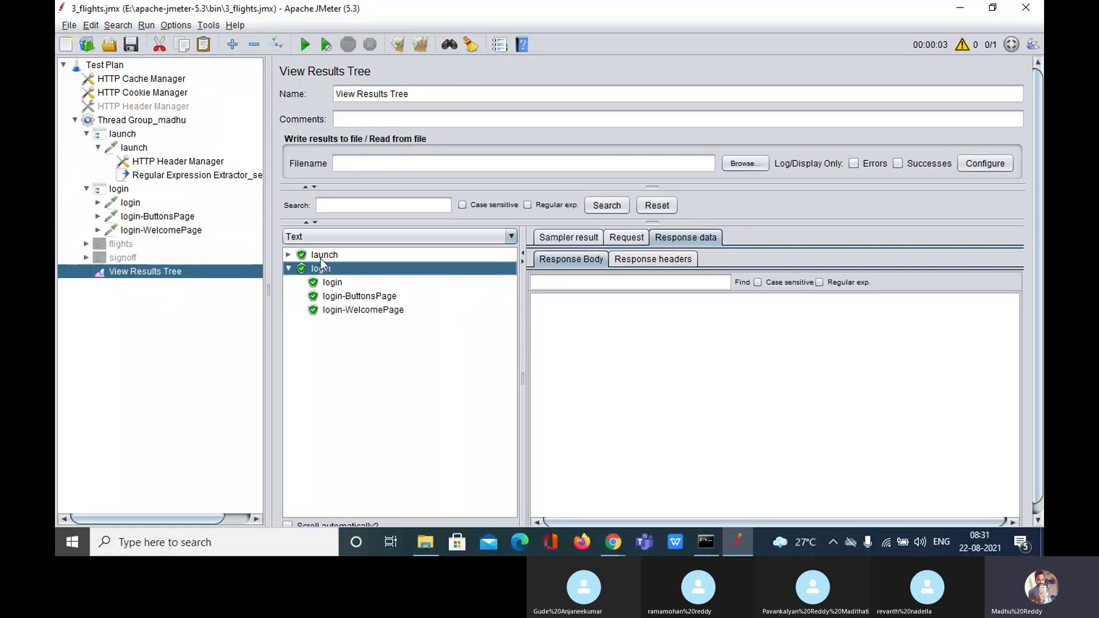
pyautogui.doubleClick(320, 259)
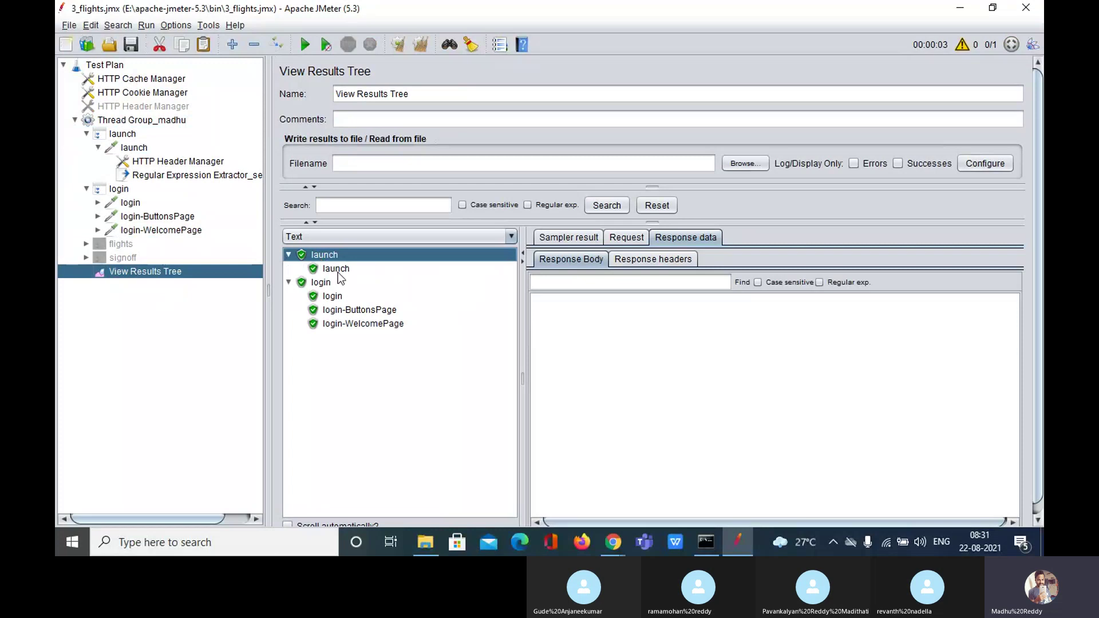
pyautogui.doubleClick(327, 257)
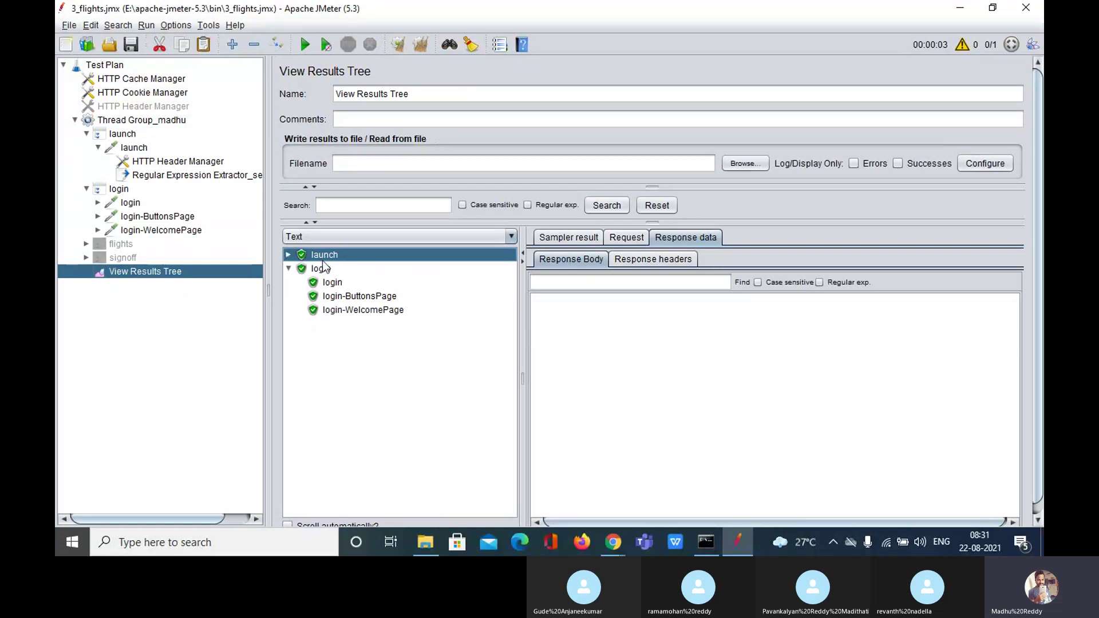
pyautogui.doubleClick(320, 267)
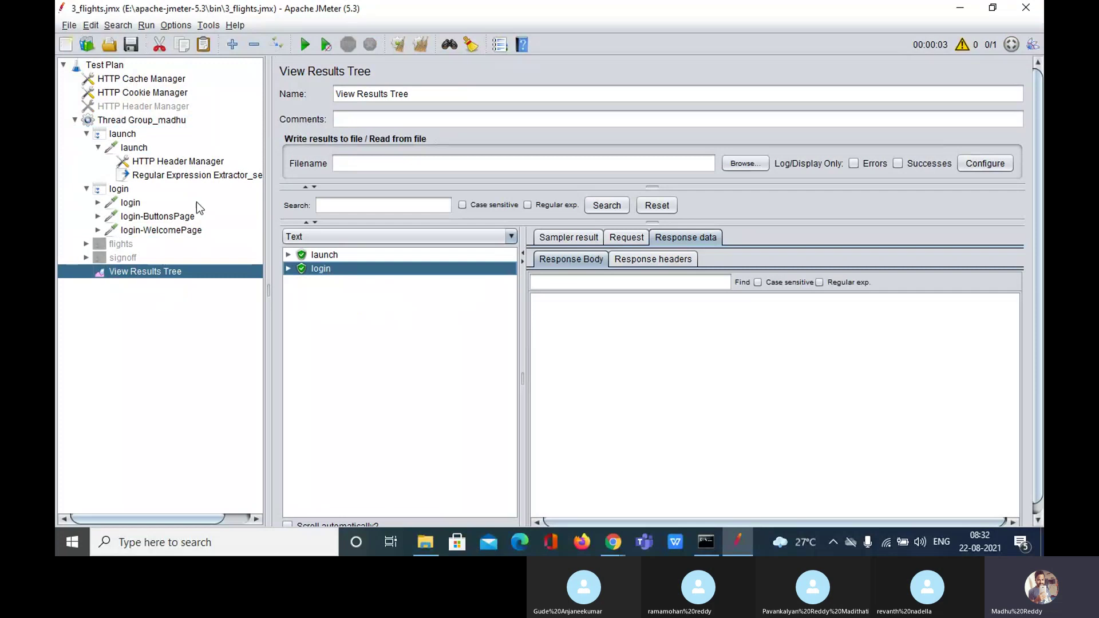
# Rename the launch transaction controller as Transaction_controller_launch.
pyautogui.click(122, 134)
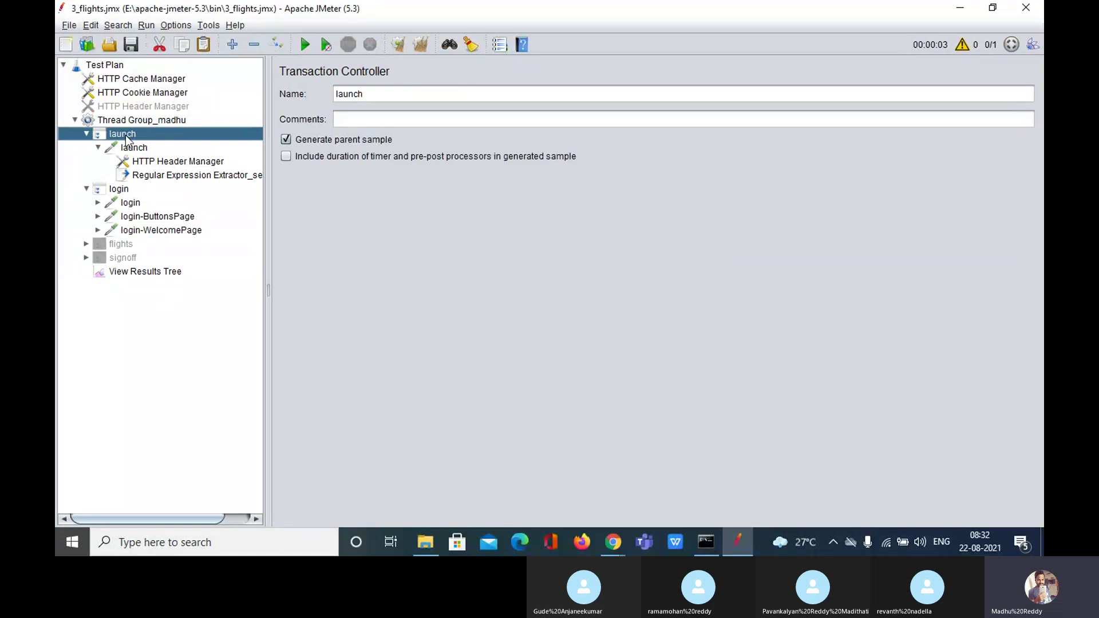
pyautogui.moveTo(404, 91); pyautogui.dragTo(323, 88)
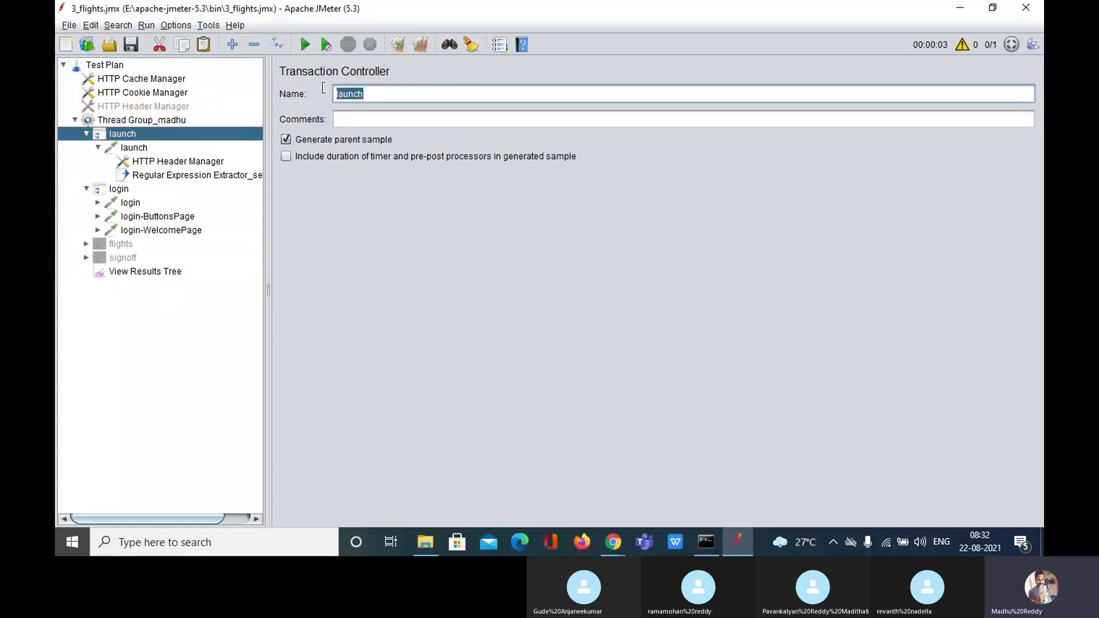
pyautogui.click(338, 95)
pyautogui.write('Trab')
pyautogui.write('saction')
pyautogui.write('_controll')
pyautogui.write('er')
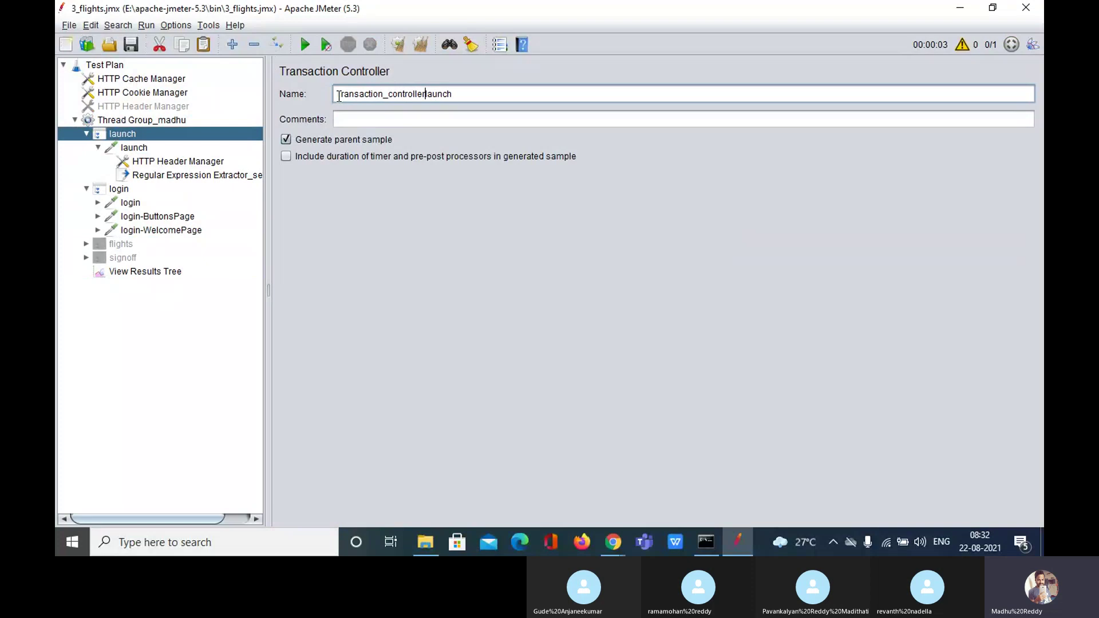
pyautogui.write('_')
# Copy the Transaction_controller_ prefix from the launch controller's name and rename the login transaction controller as Transaction_controller_login.
pyautogui.click(127, 191)
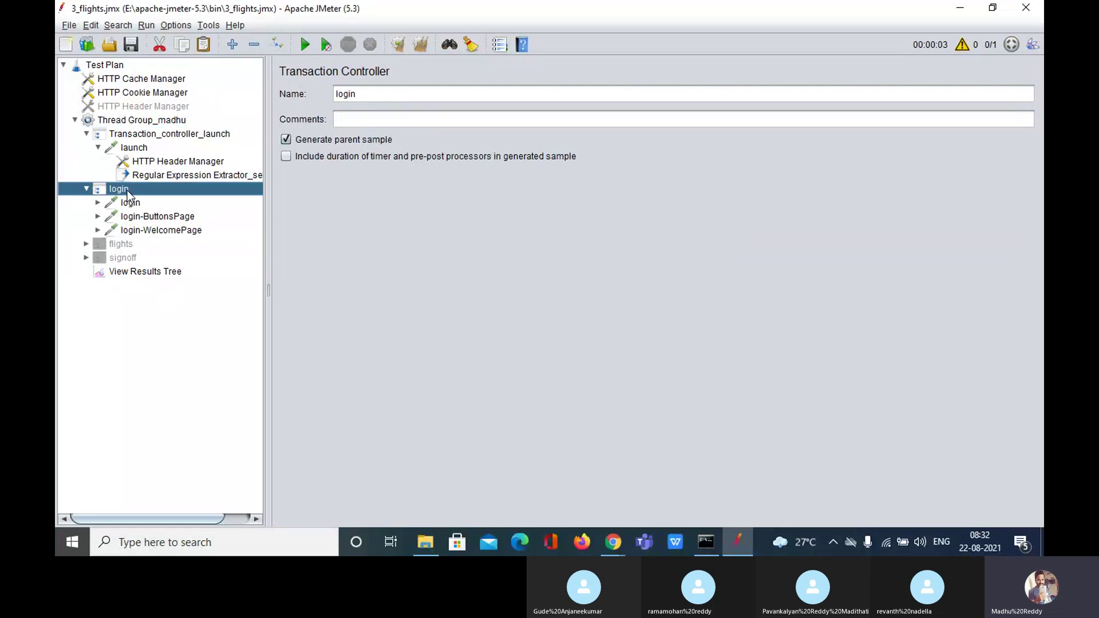
pyautogui.click(141, 135)
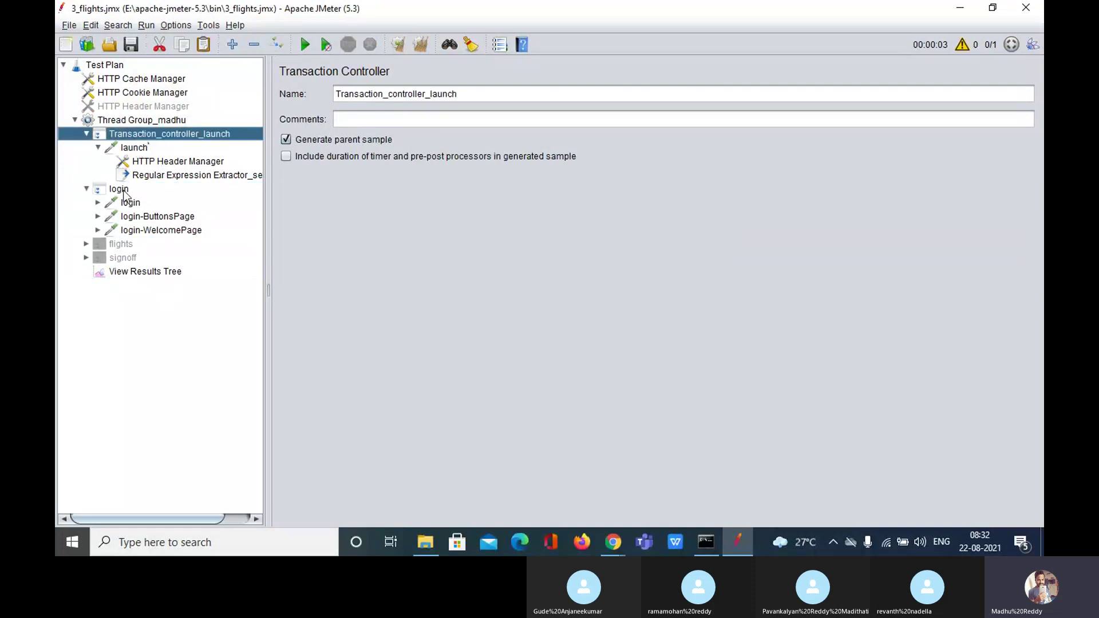
pyautogui.click(124, 191)
pyautogui.click(163, 135)
pyautogui.moveTo(431, 94); pyautogui.dragTo(328, 91)
pyautogui.hotkey('ctrl', 'c')
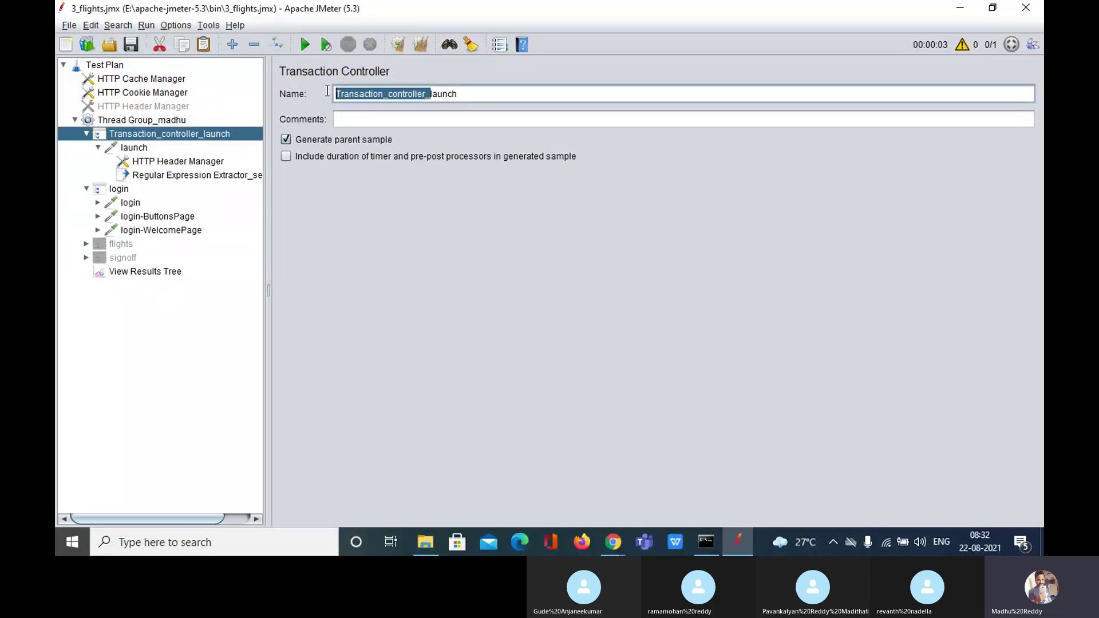
pyautogui.click(119, 189)
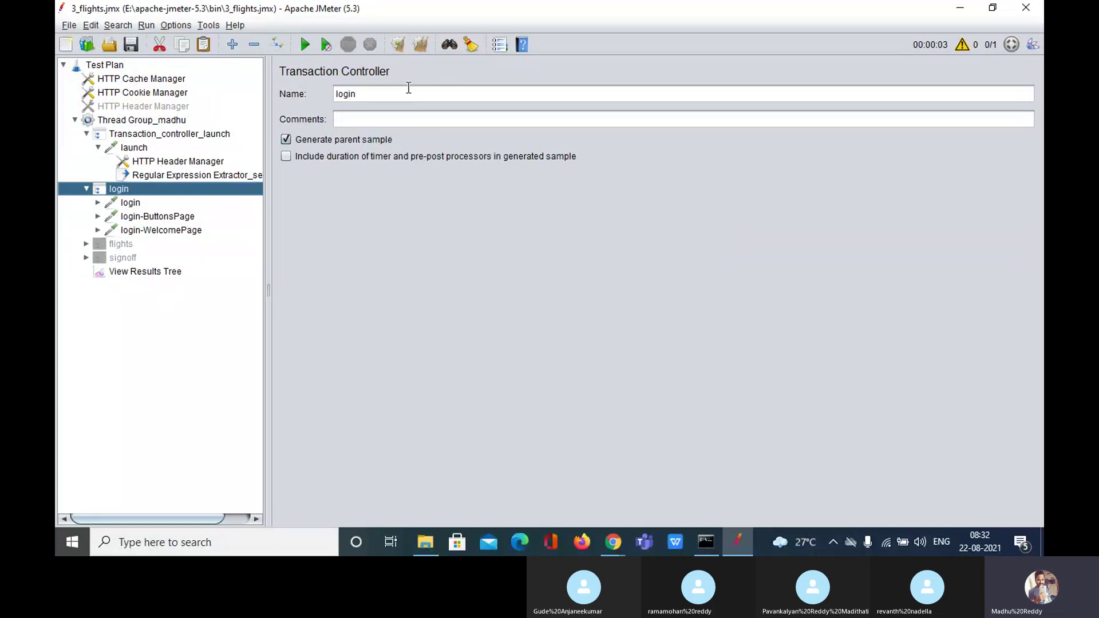
pyautogui.click(355, 93)
pyautogui.hotkey('ctrl', 'v')
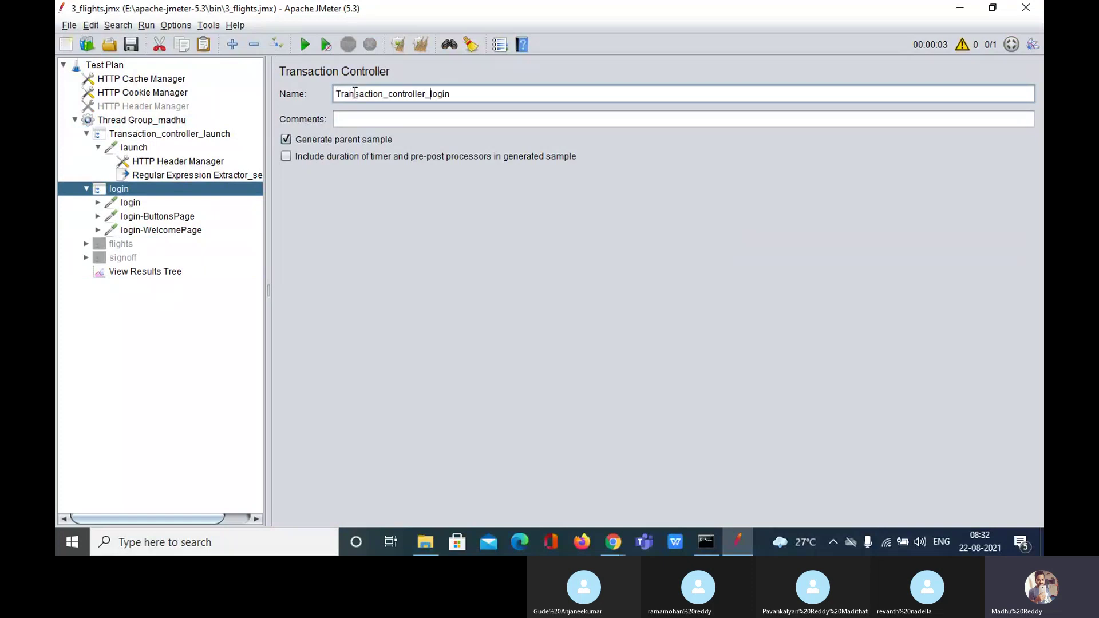
# Clear the old results and rerun the test with View Results Tree open, using the renamed controllers.
pyautogui.click(149, 271)
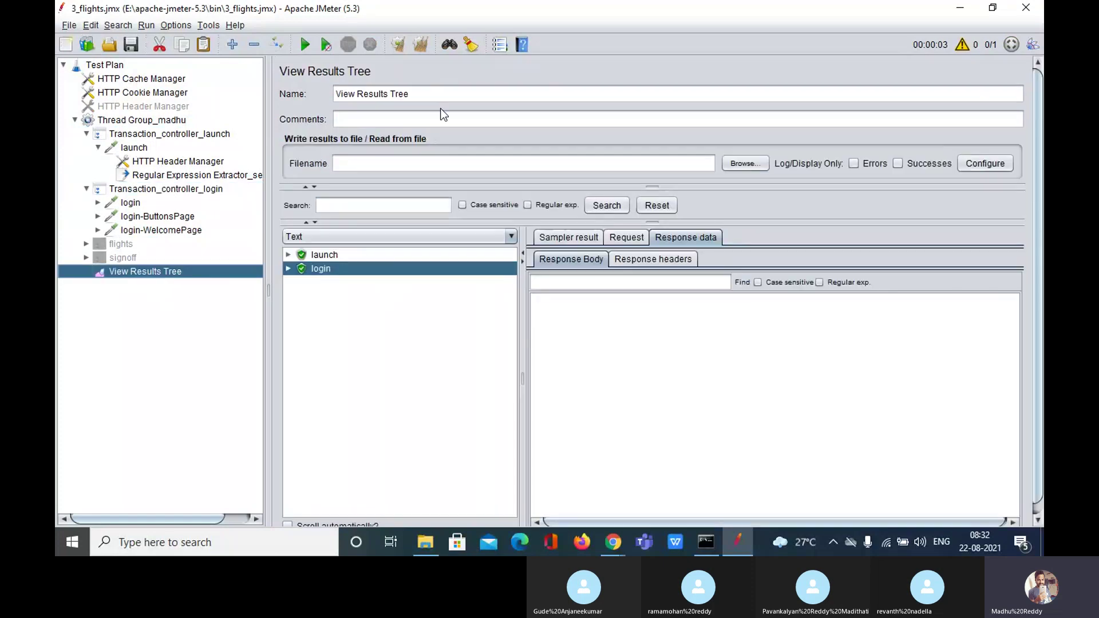
pyautogui.click(304, 44)
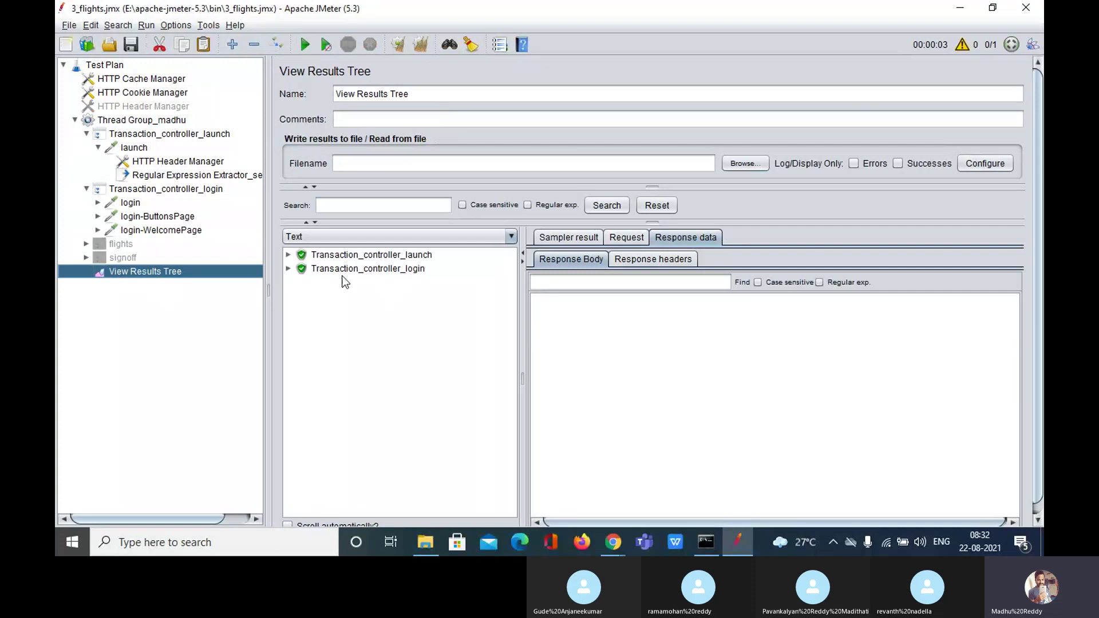
# Expand the launch and login transaction results to examine their child samples, and view the settings of Transaction_controller_launch.
pyautogui.doubleClick(350, 255)
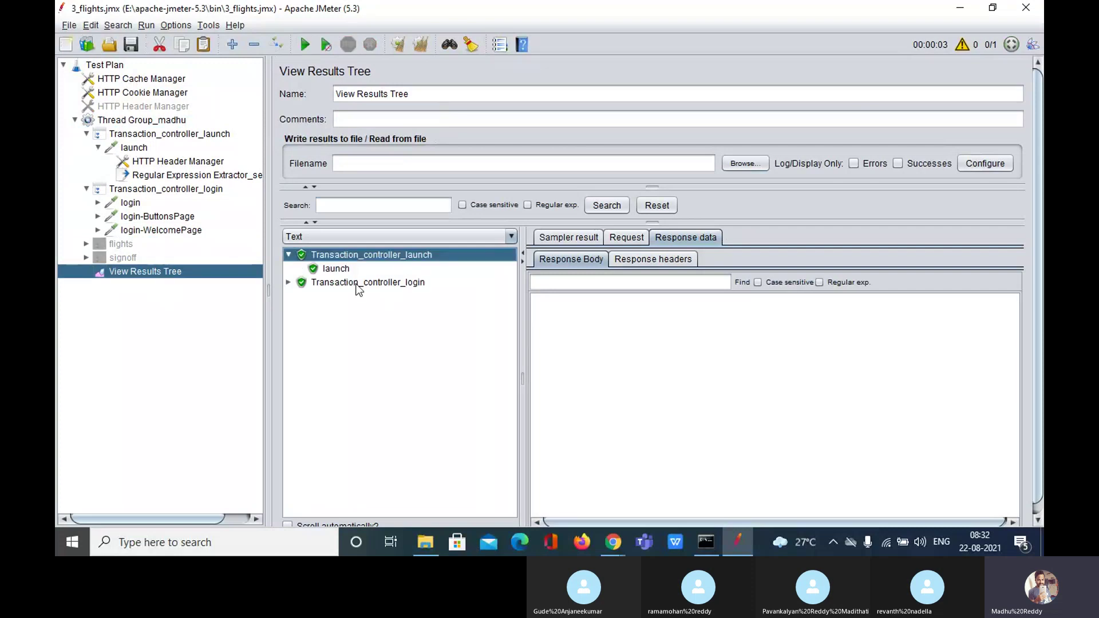
pyautogui.doubleClick(356, 283)
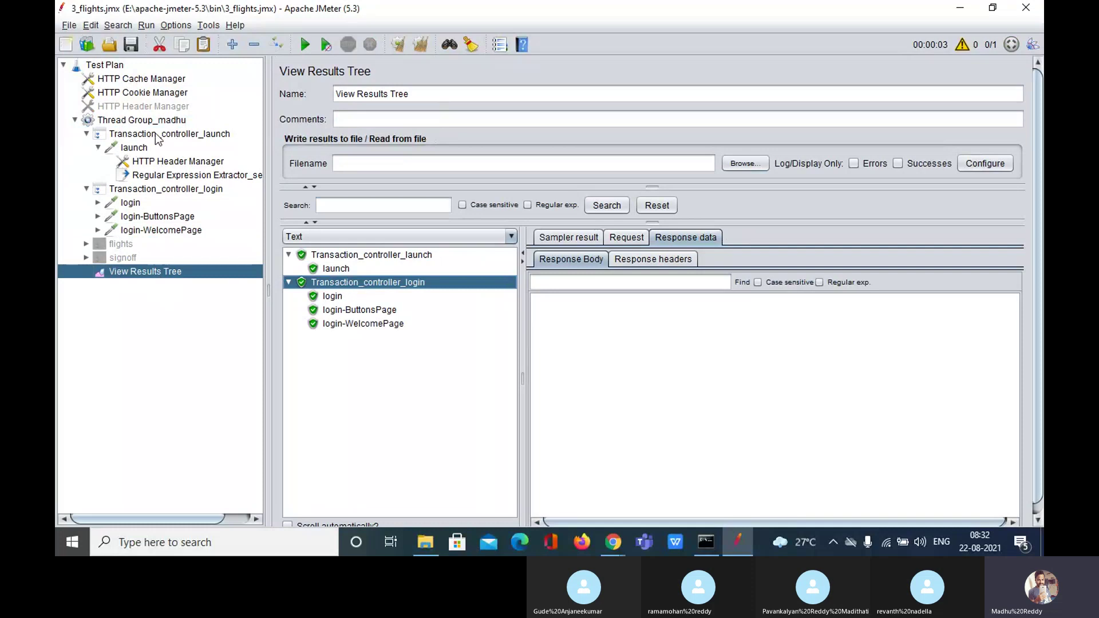
pyautogui.click(156, 133)
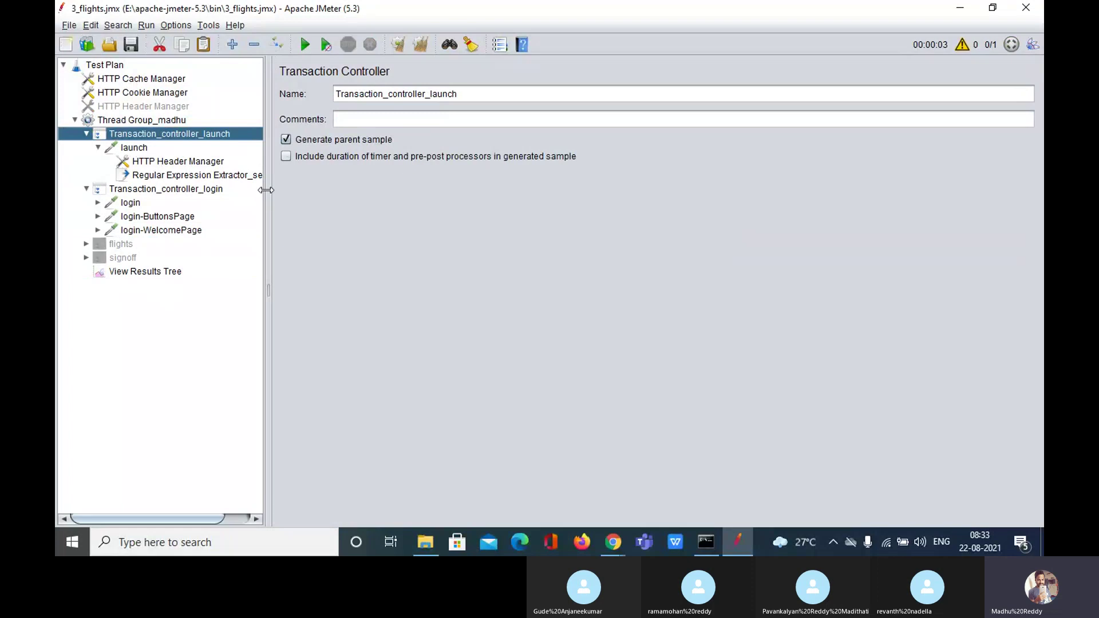
# Widen the test plan tree and examine the launch request's Regular Expression Extractor_sessionID, highlighting its created variable name, and return to View Results Tree.
pyautogui.moveTo(265, 195); pyautogui.dragTo(371, 212)
pyautogui.click(131, 150)
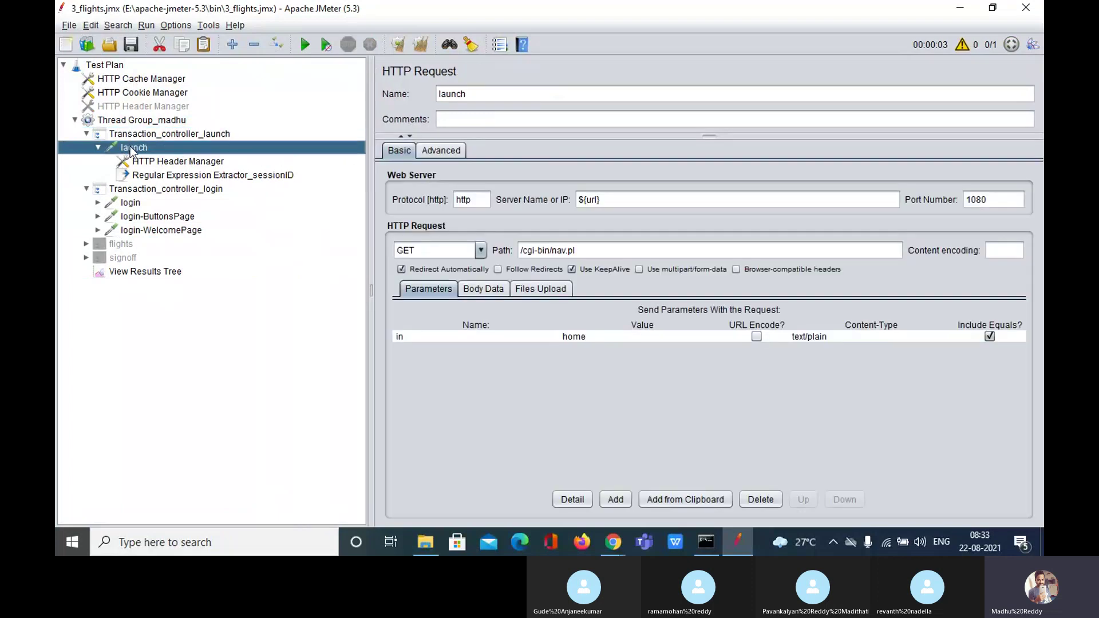
pyautogui.click(184, 175)
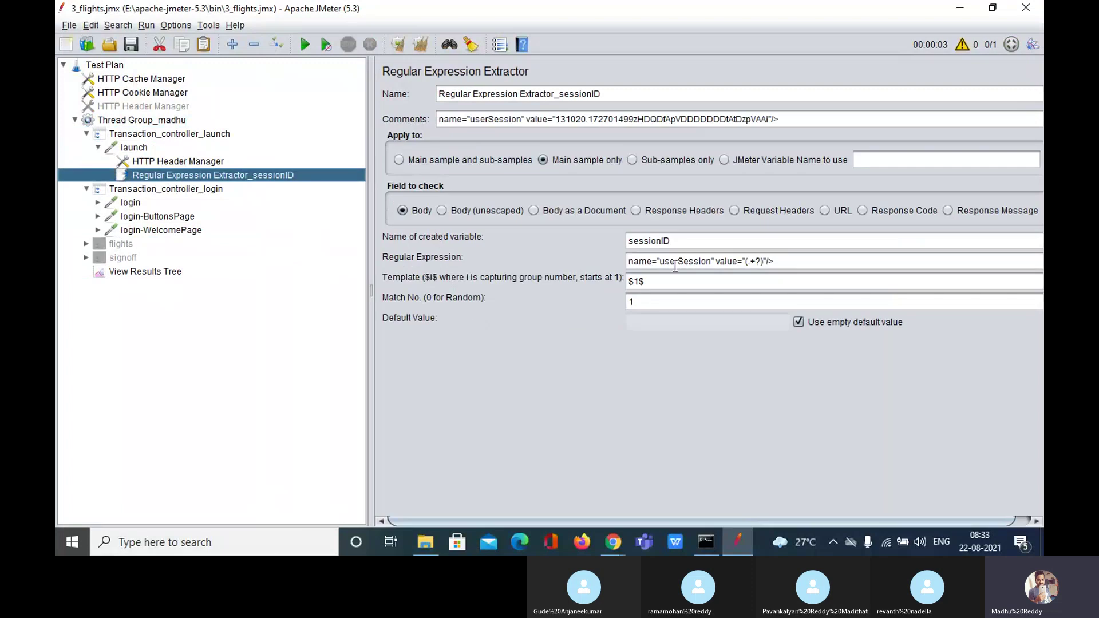
pyautogui.moveTo(675, 241); pyautogui.dragTo(619, 240)
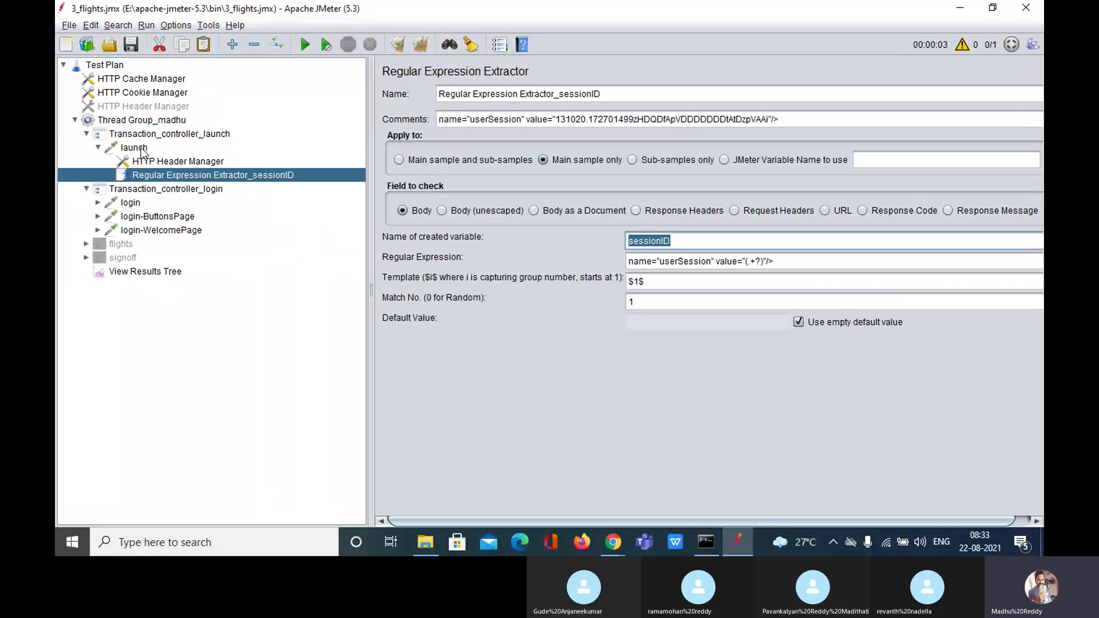
pyautogui.click(207, 177)
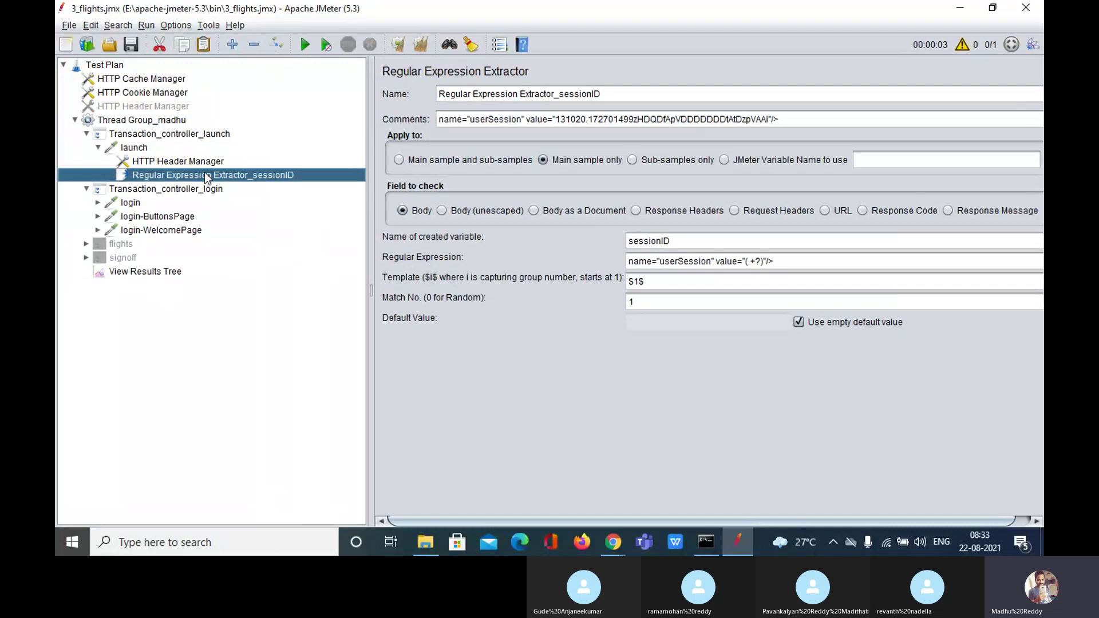
pyautogui.click(150, 272)
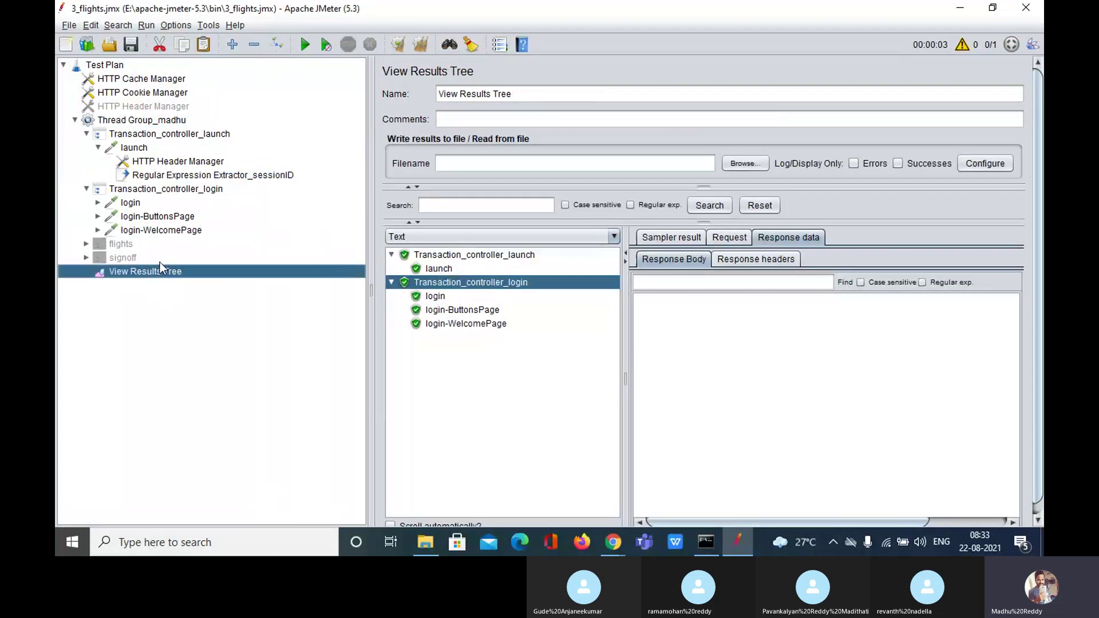
# Toggle Include duration of timer and pre-post processors in generated sample for Transaction_controller_launch, leaving it off.
pyautogui.click(141, 136)
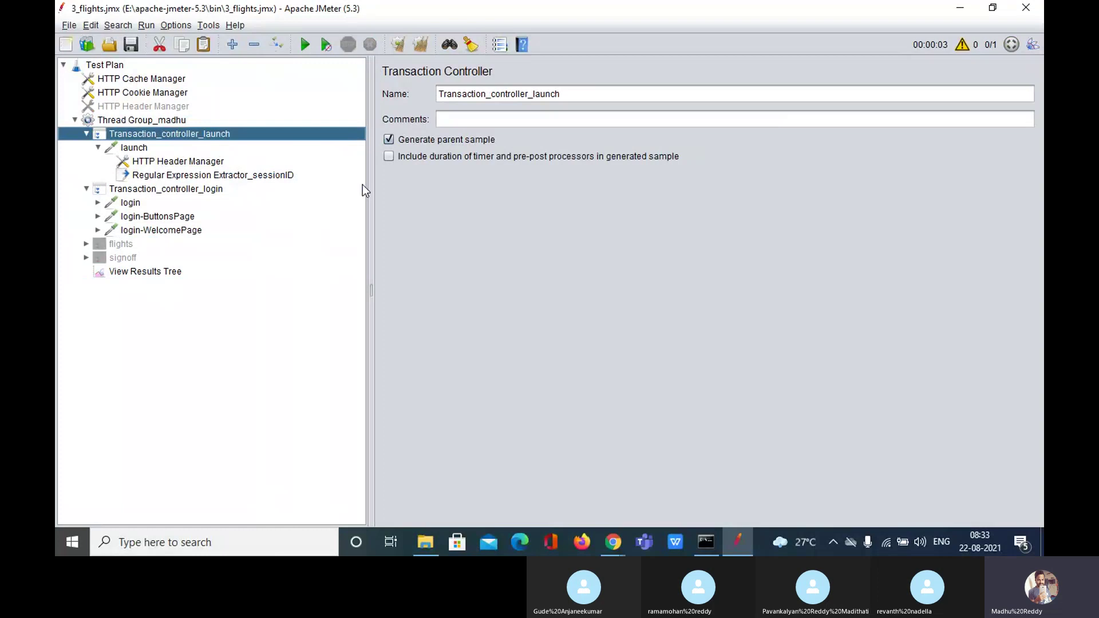
pyautogui.click(388, 156)
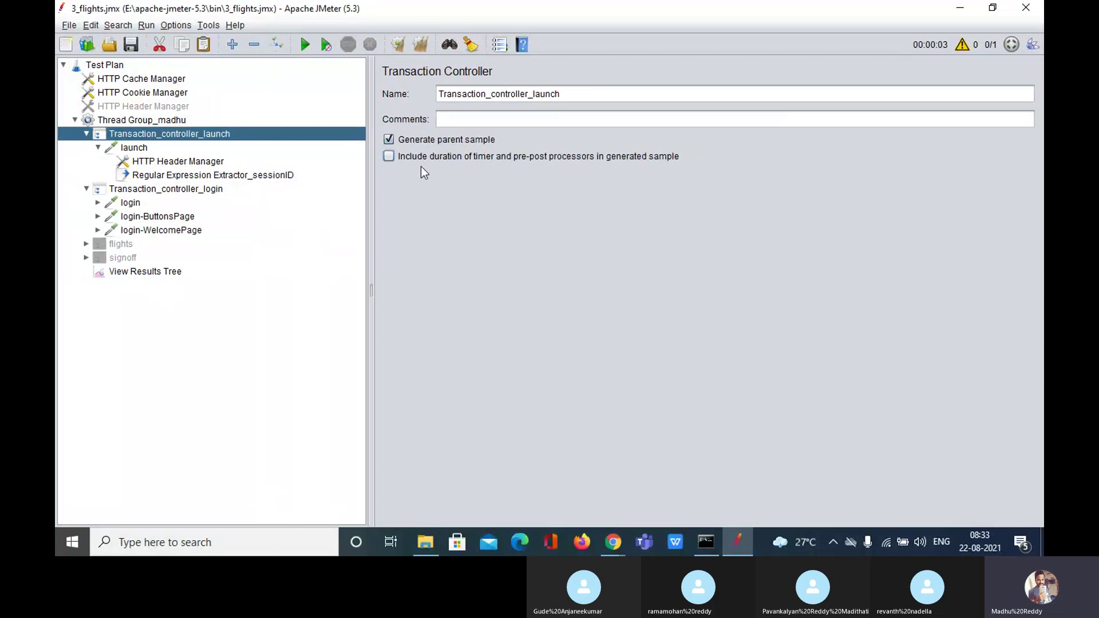
pyautogui.click(389, 157)
pyautogui.click(388, 156)
# Switch to the Skype meeting in Chrome to check the call, and return to JMeter.
pyautogui.click(617, 540)
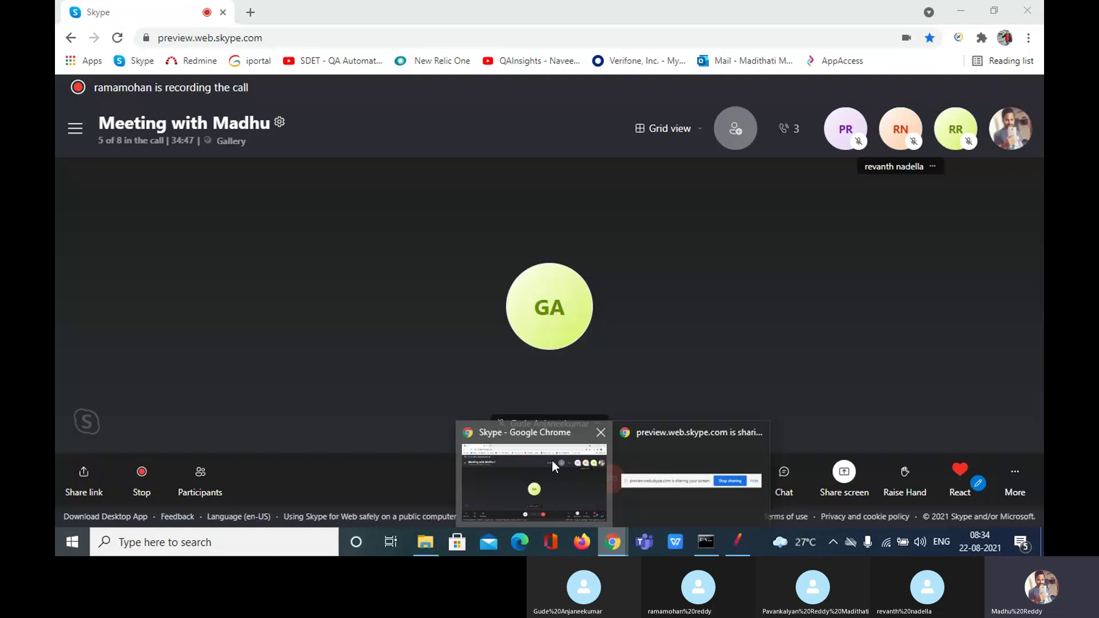
pyautogui.click(552, 461)
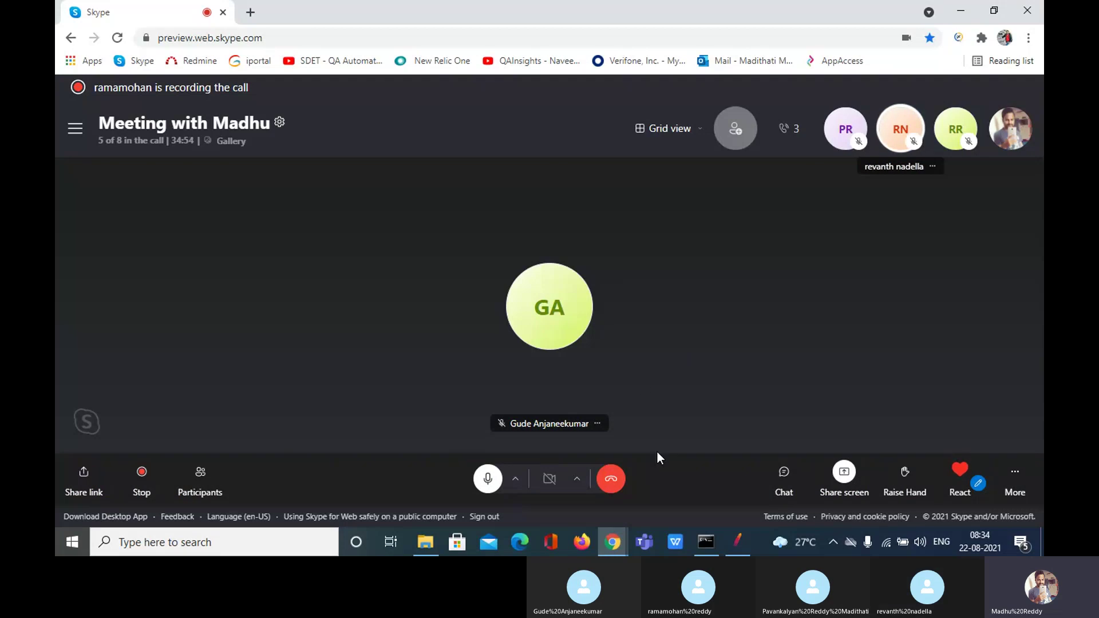
pyautogui.click(749, 538)
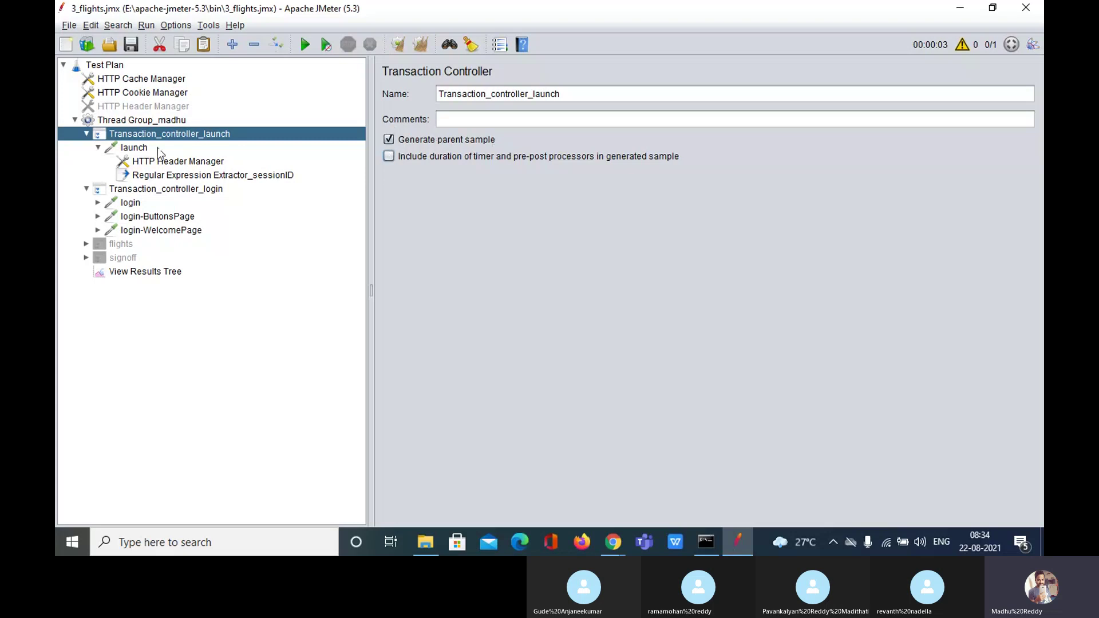
# Add a Loop Controller to Thread Group_madhu and place it between the launch and login transaction controllers.
pyautogui.click(150, 122)
pyautogui.rightClick(150, 118)
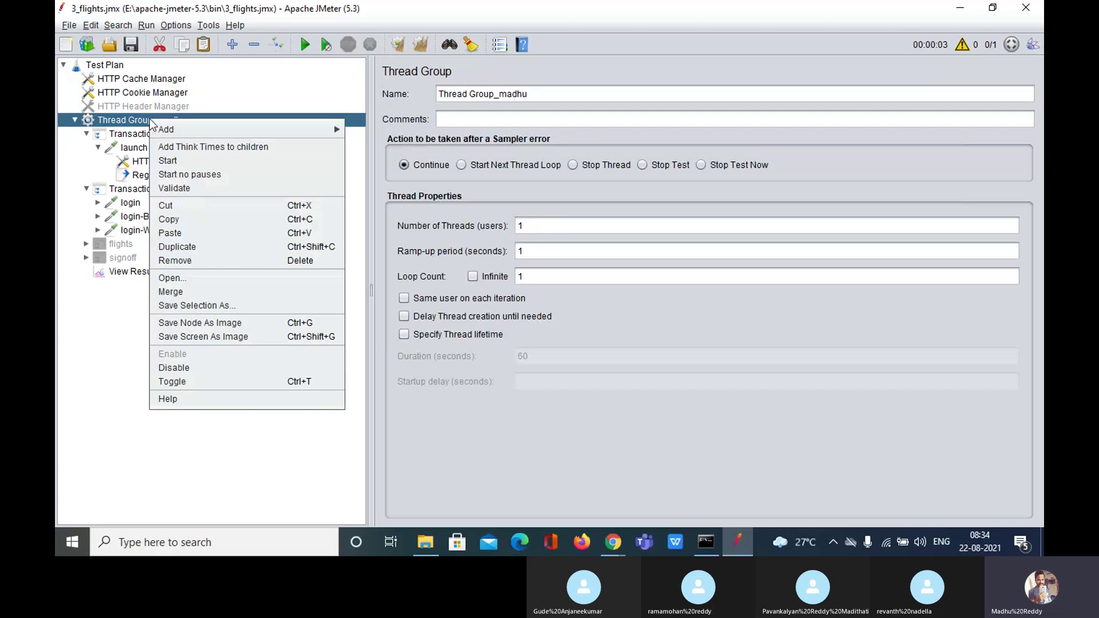
pyautogui.moveTo(314, 130)
pyautogui.moveTo(427, 153)
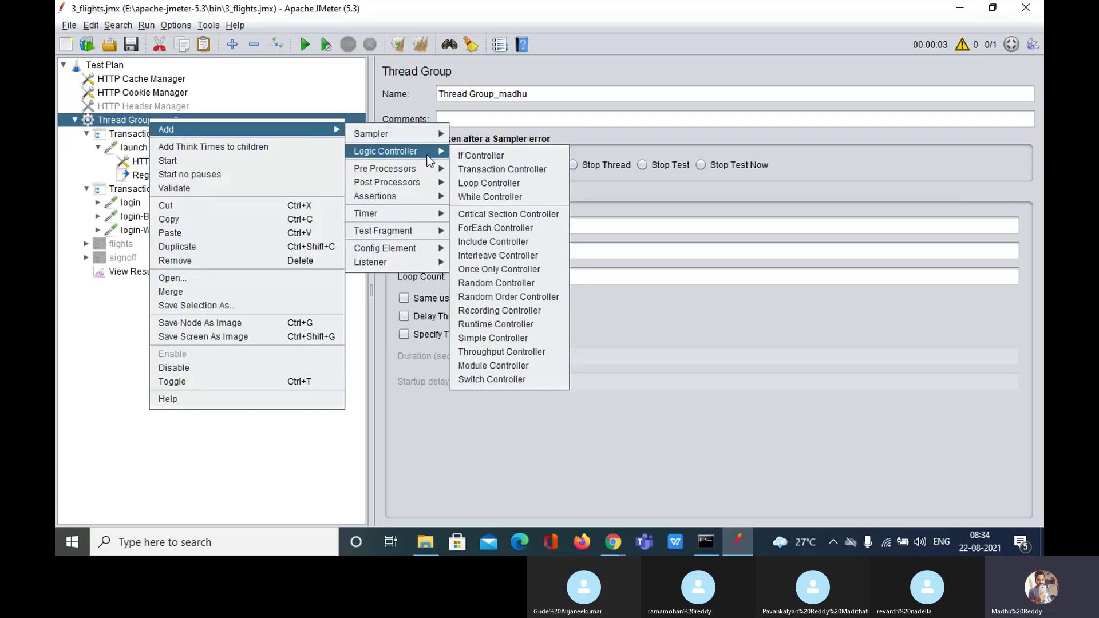
pyautogui.click(488, 183)
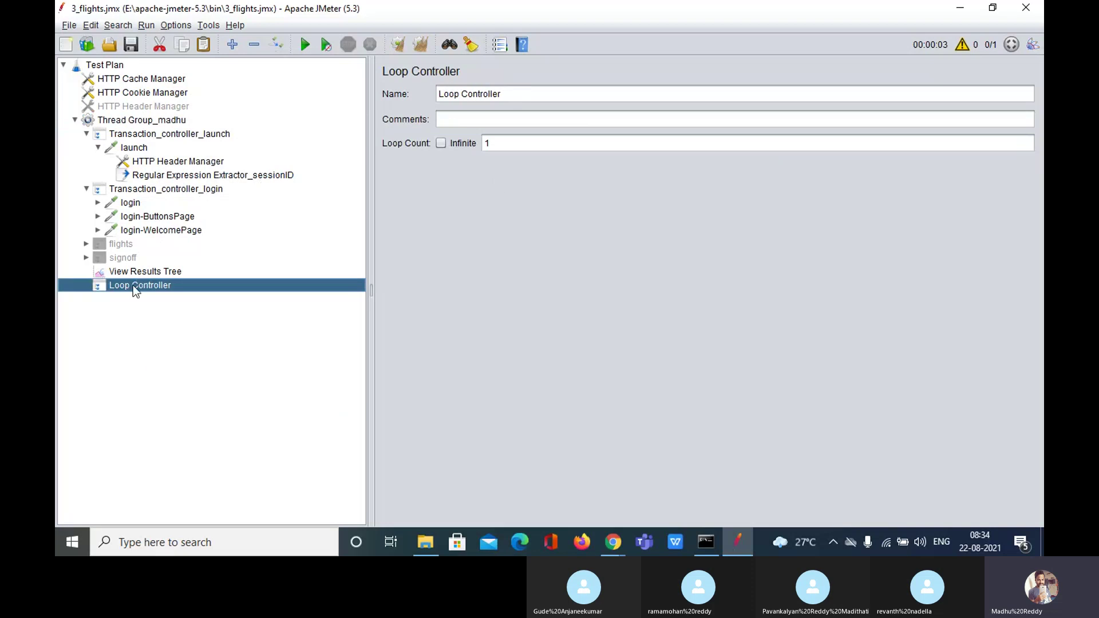
pyautogui.moveTo(134, 175); pyautogui.dragTo(149, 132)
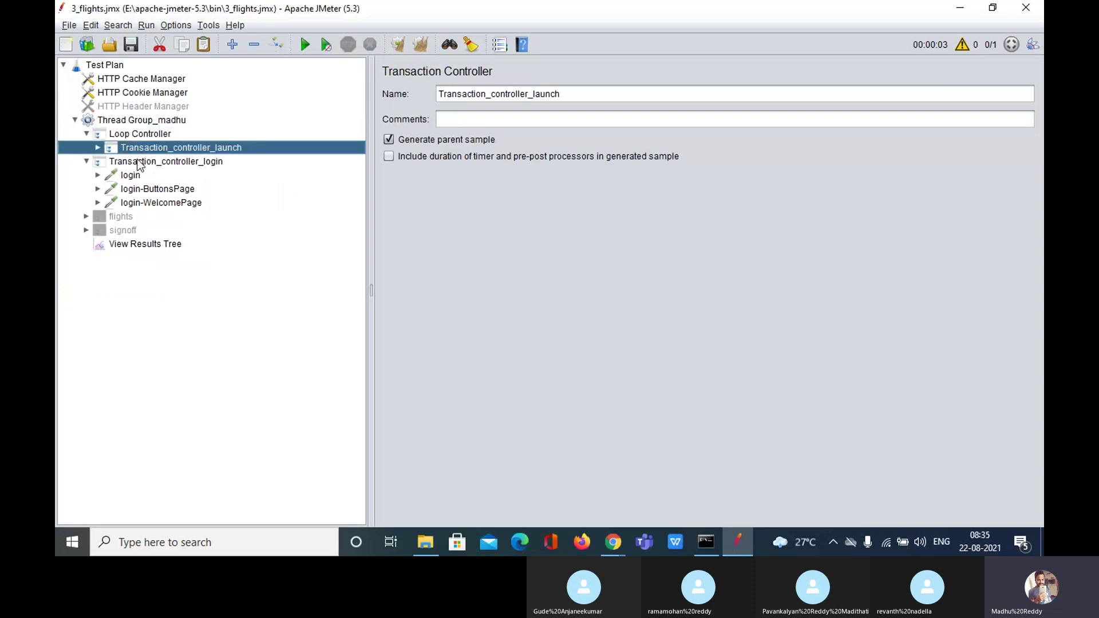
pyautogui.moveTo(136, 143); pyautogui.dragTo(113, 125)
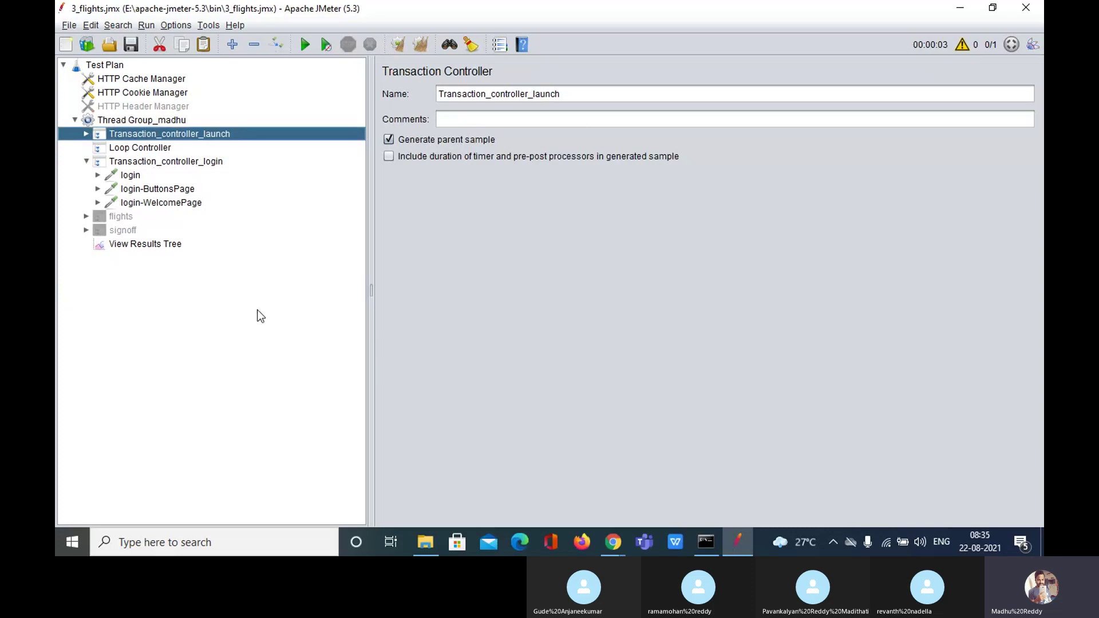
# Examine the launch and login transaction controllers and the requests inside them, leaving both collapsed in the tree.
pyautogui.doubleClick(145, 134)
pyautogui.click(137, 147)
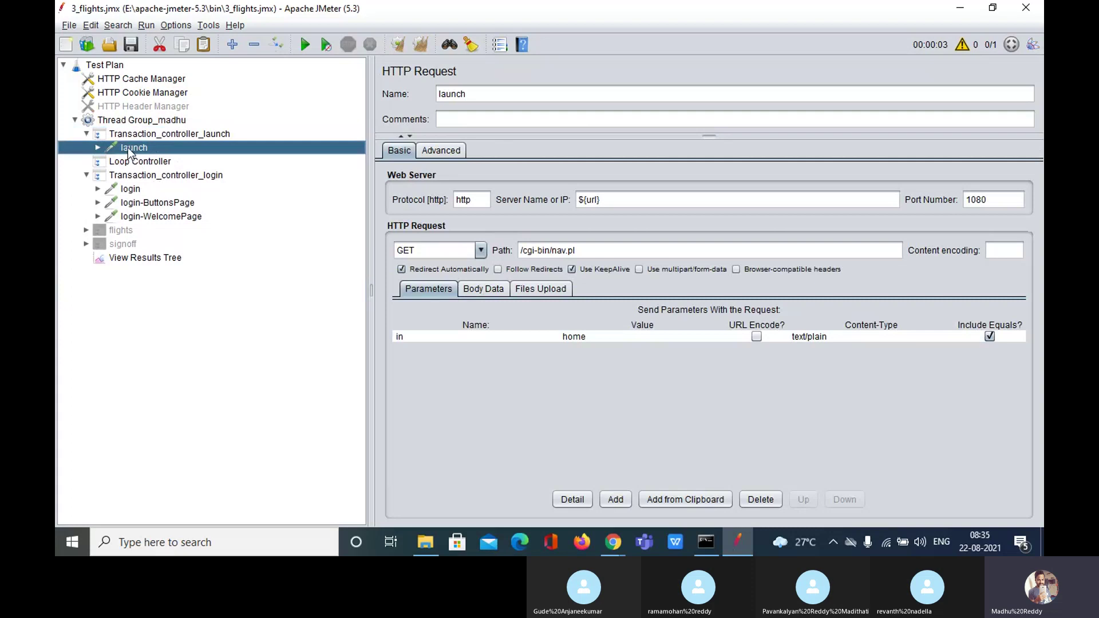
pyautogui.click(163, 135)
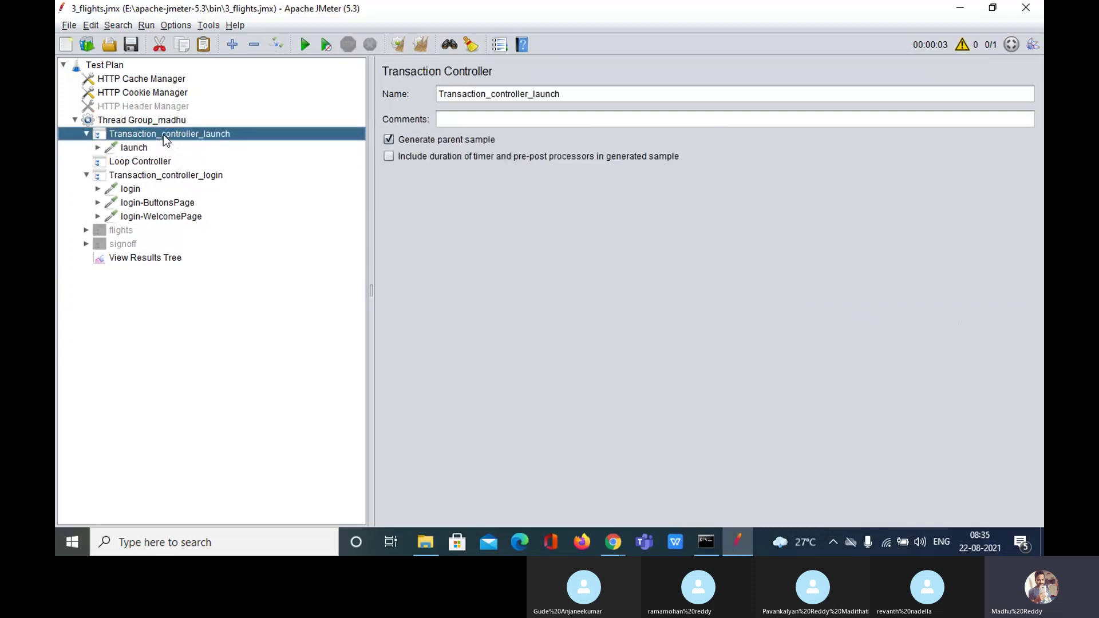
pyautogui.click(130, 149)
pyautogui.doubleClick(131, 150)
pyautogui.doubleClick(130, 150)
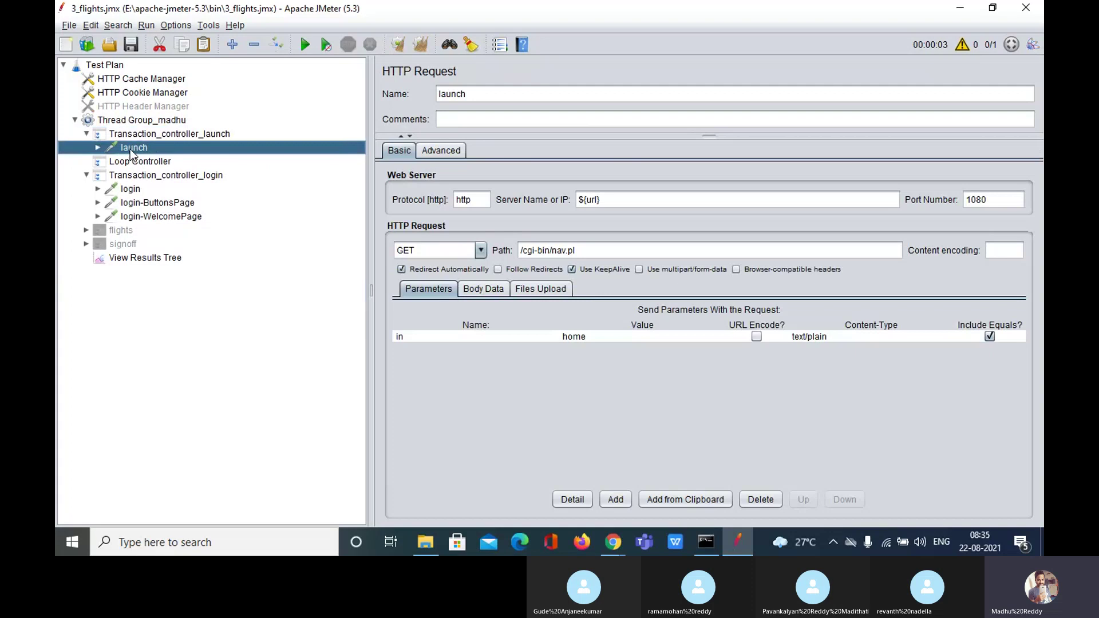
pyautogui.click(147, 177)
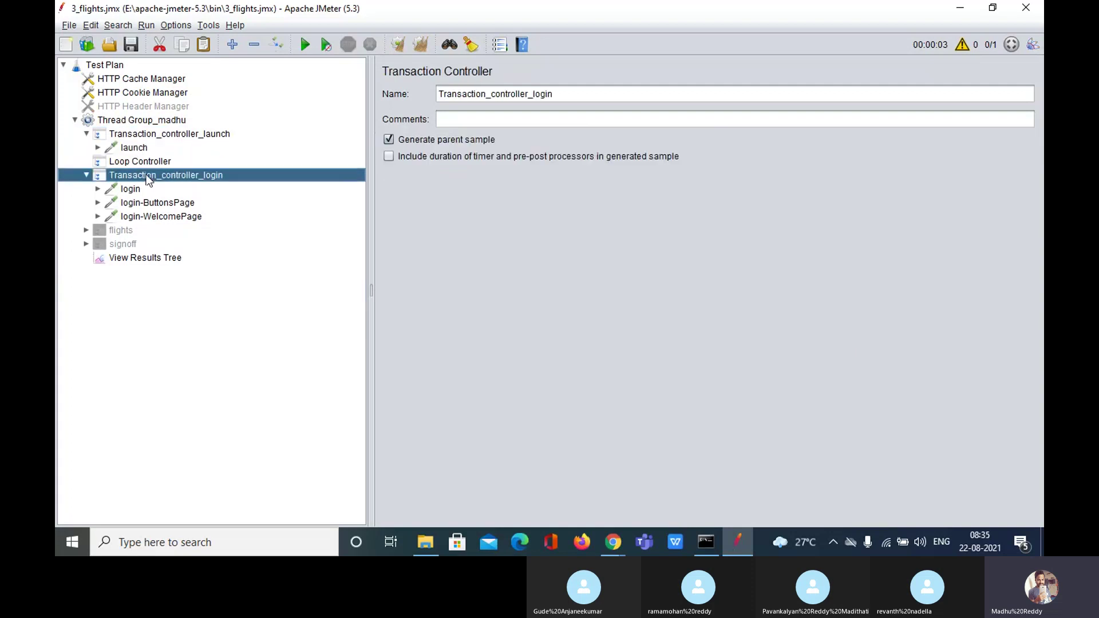
pyautogui.doubleClick(147, 178)
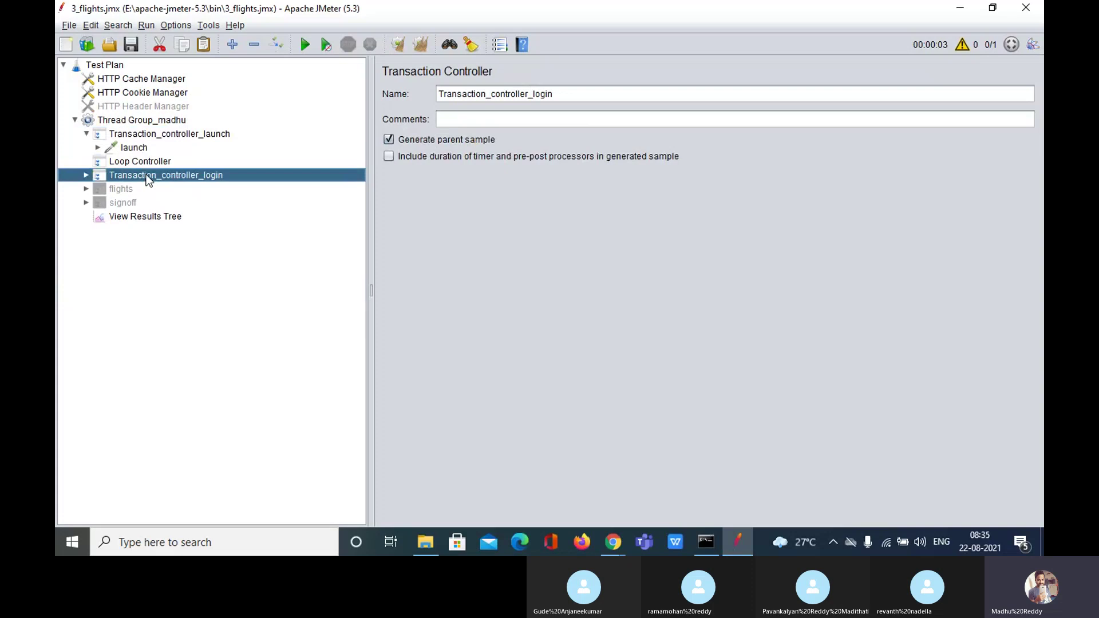
pyautogui.doubleClick(174, 135)
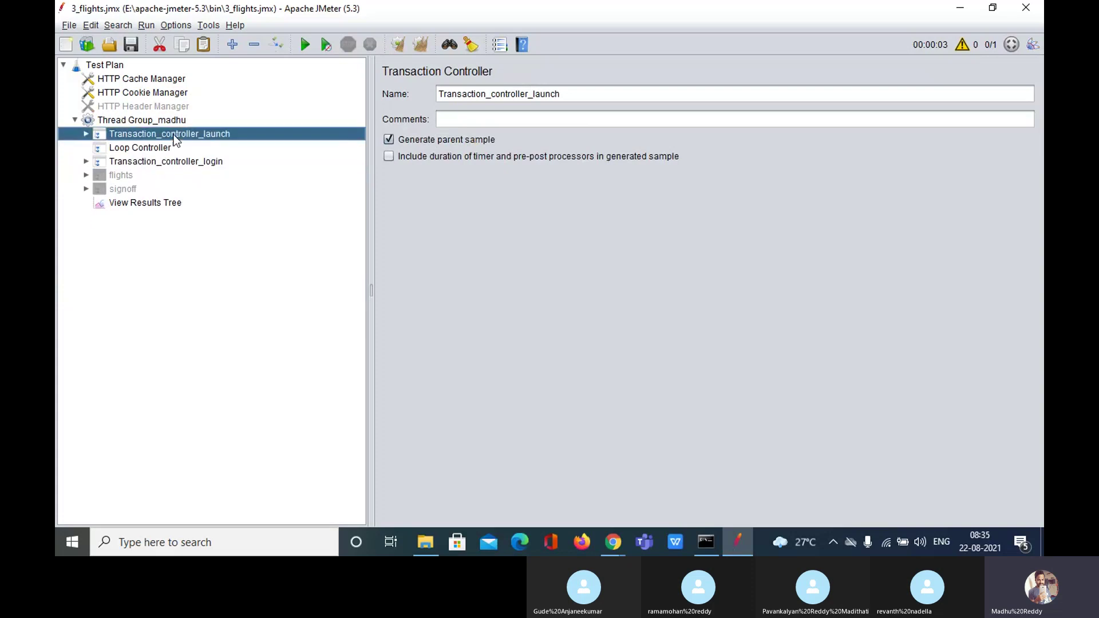
pyautogui.click(142, 162)
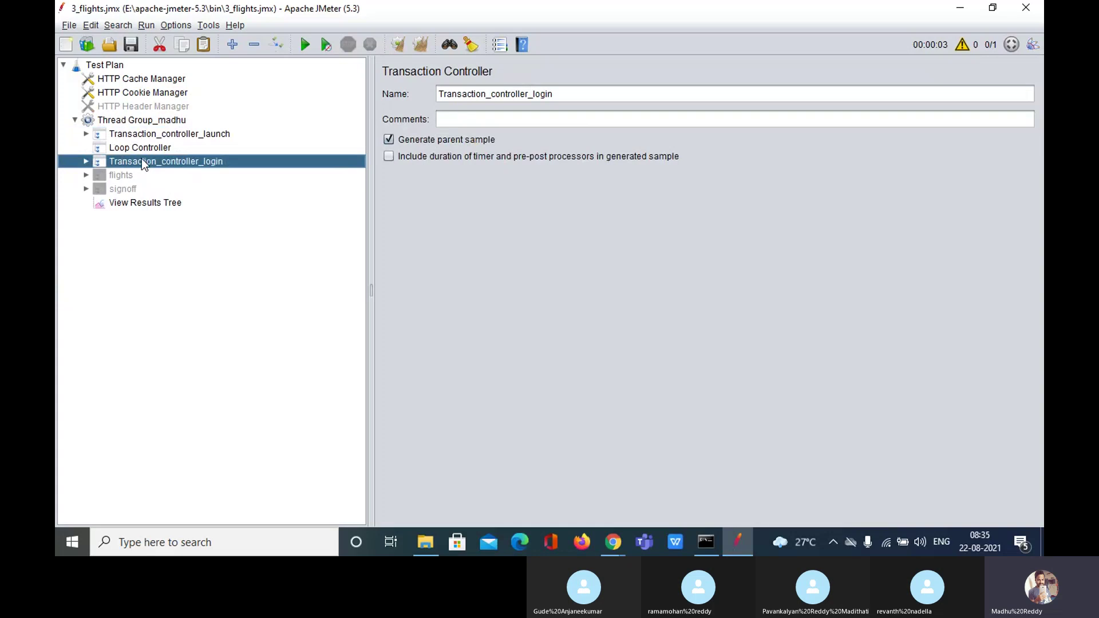
# Set the Loop Count of Thread Group_madhu to 10 and review the launch and login transaction controllers it covers.
pyautogui.click(163, 119)
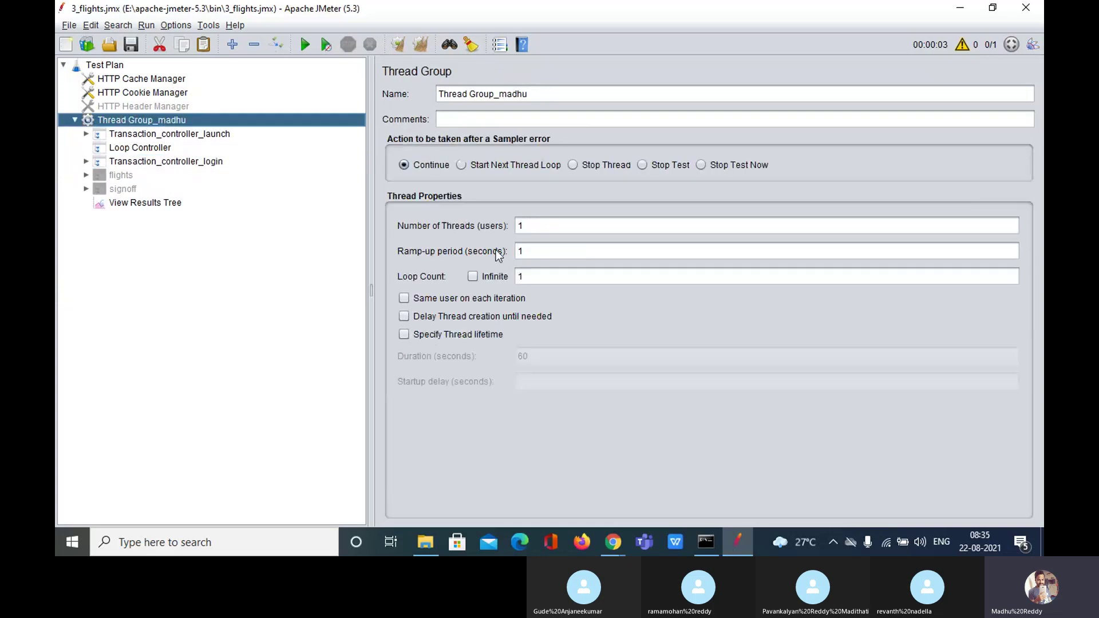
pyautogui.click(540, 277)
pyautogui.write('0')
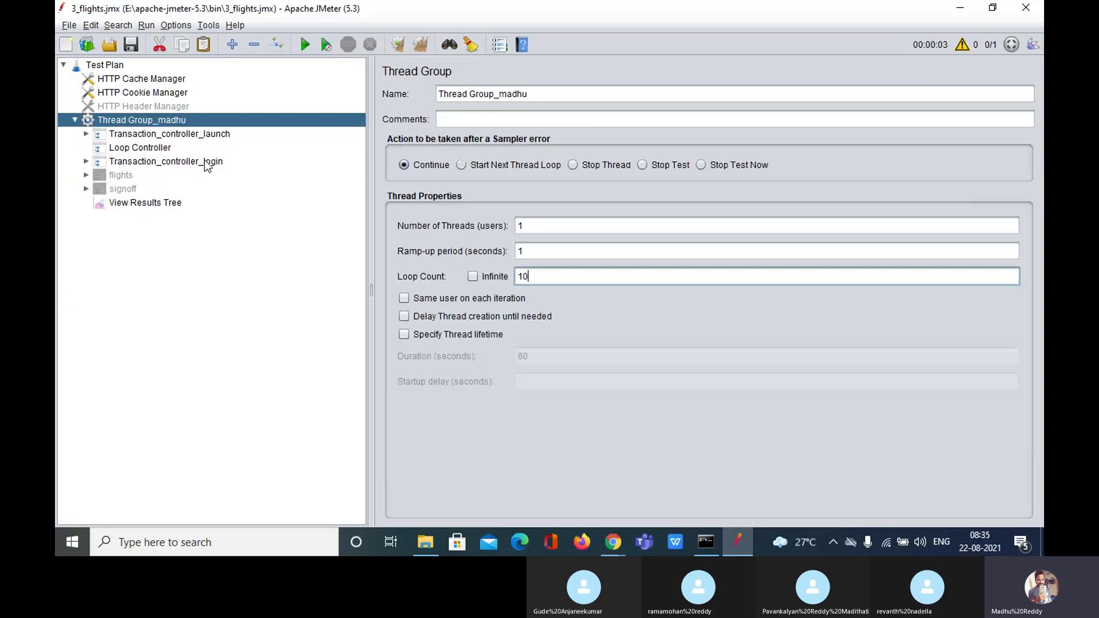
pyautogui.click(223, 136)
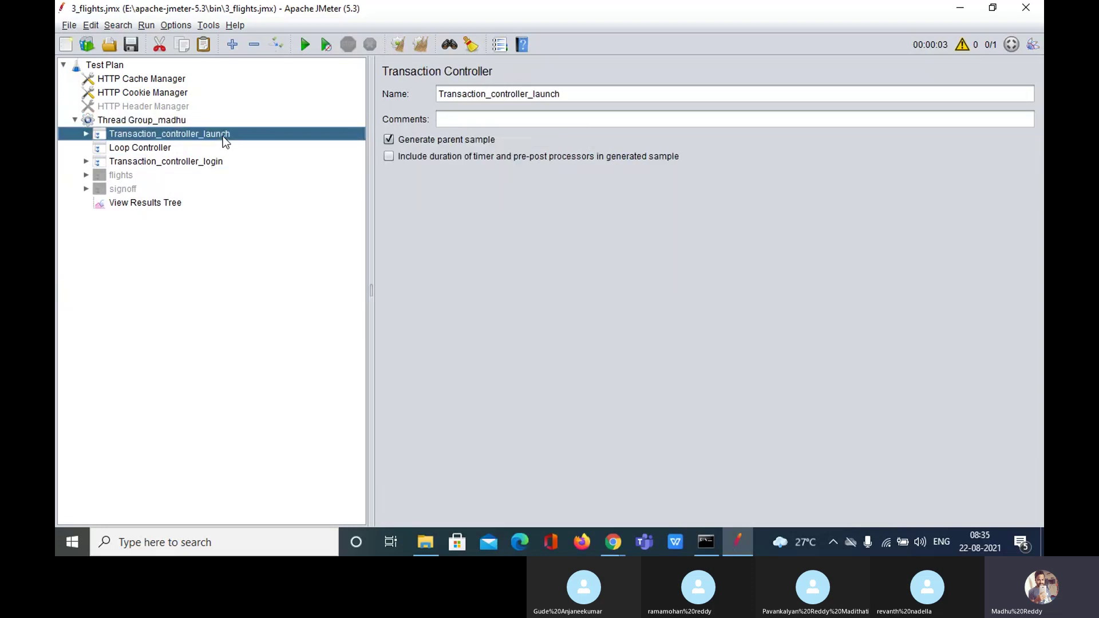
pyautogui.click(134, 163)
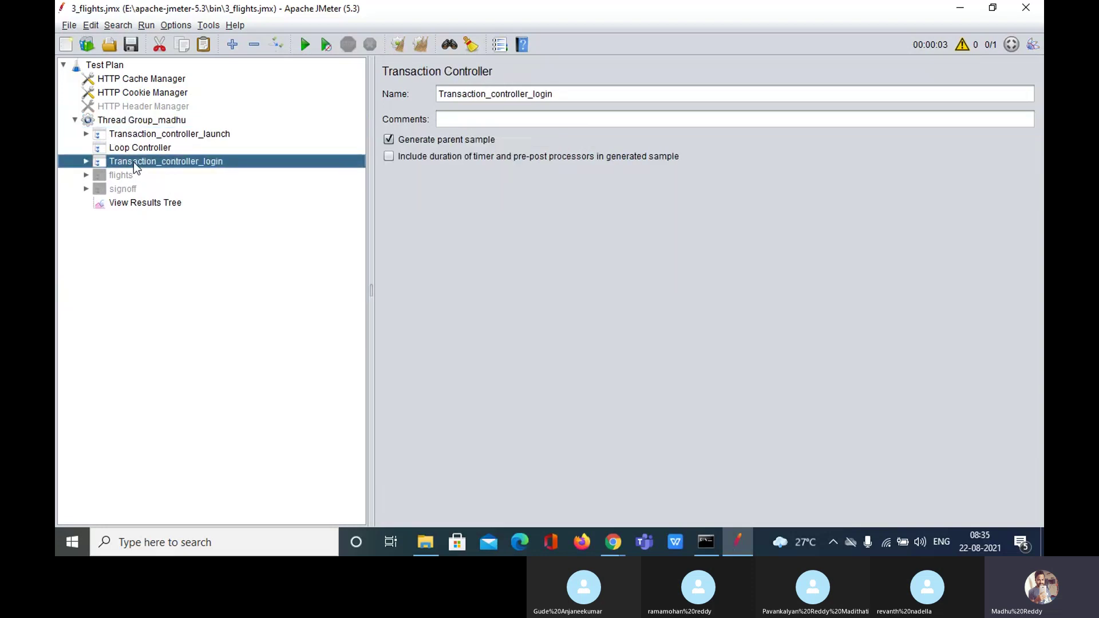
# Set the Loop Count of Thread Group_madhu back to 1.
pyautogui.click(139, 119)
pyautogui.click(562, 276)
pyautogui.press('BackSpace')
pyautogui.press('BackSpace')
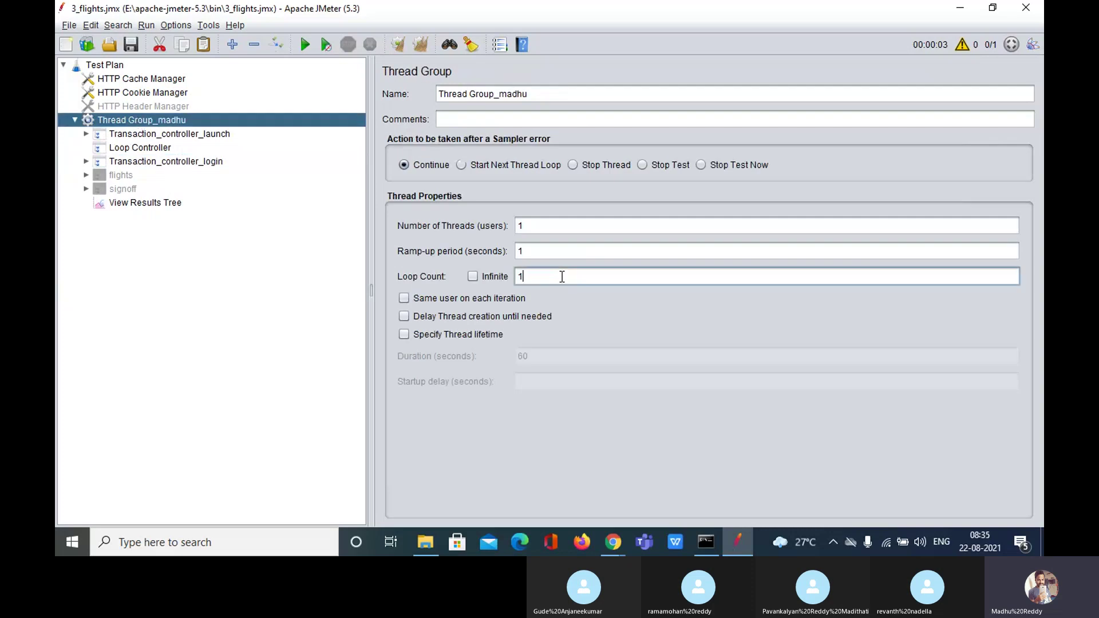
pyautogui.write('1')
# Expand Transaction_controller_launch and move Transaction_controller_login inside the Loop Controller.
pyautogui.doubleClick(184, 133)
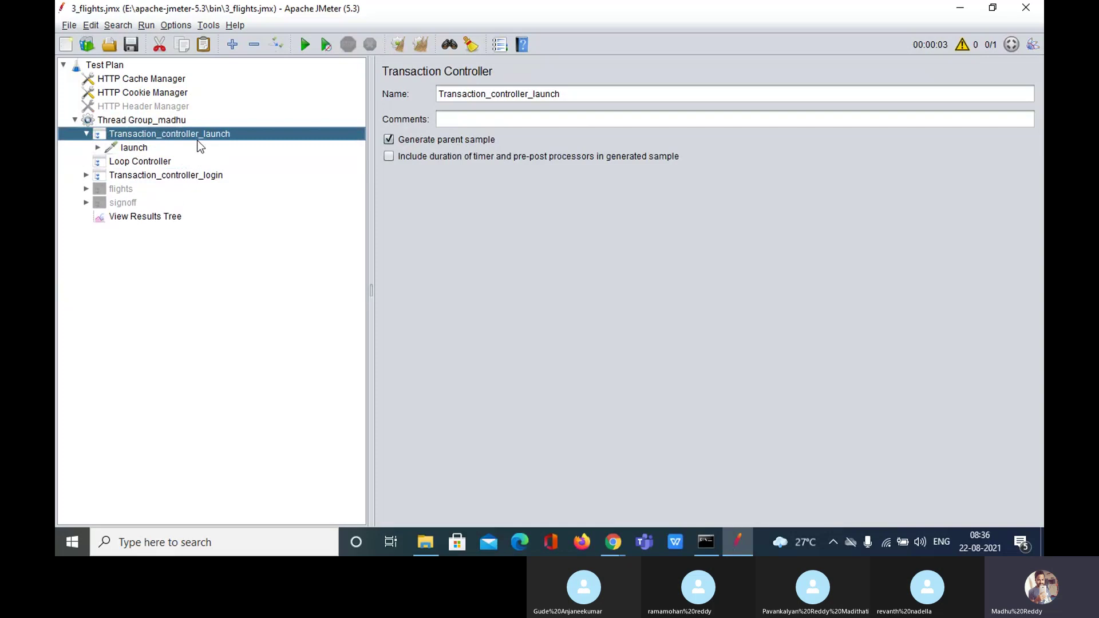
pyautogui.click(151, 175)
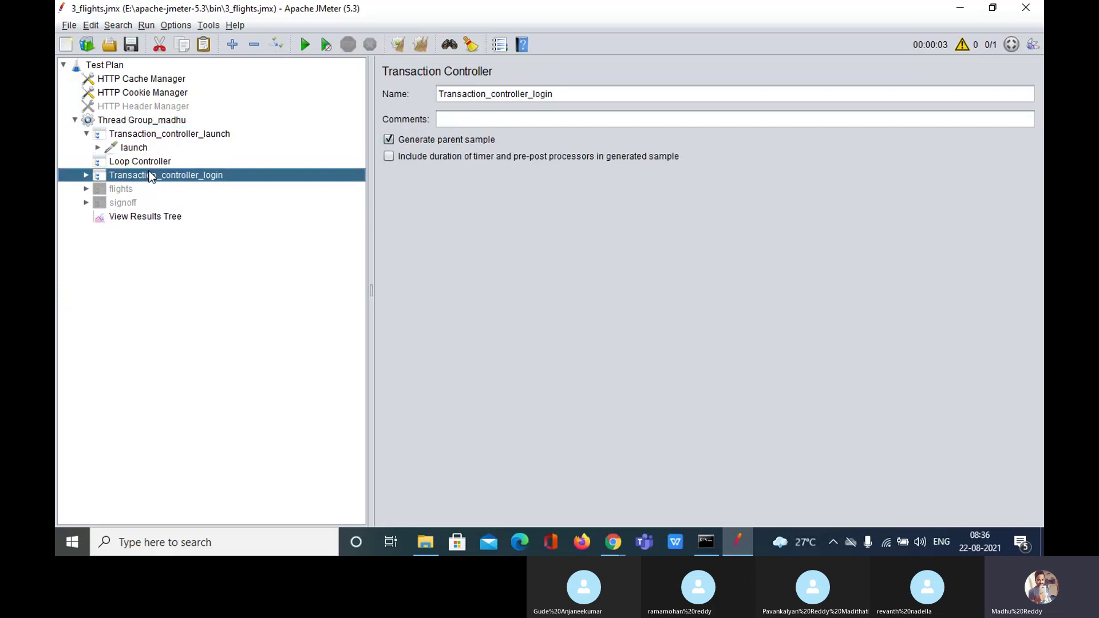
pyautogui.click(153, 163)
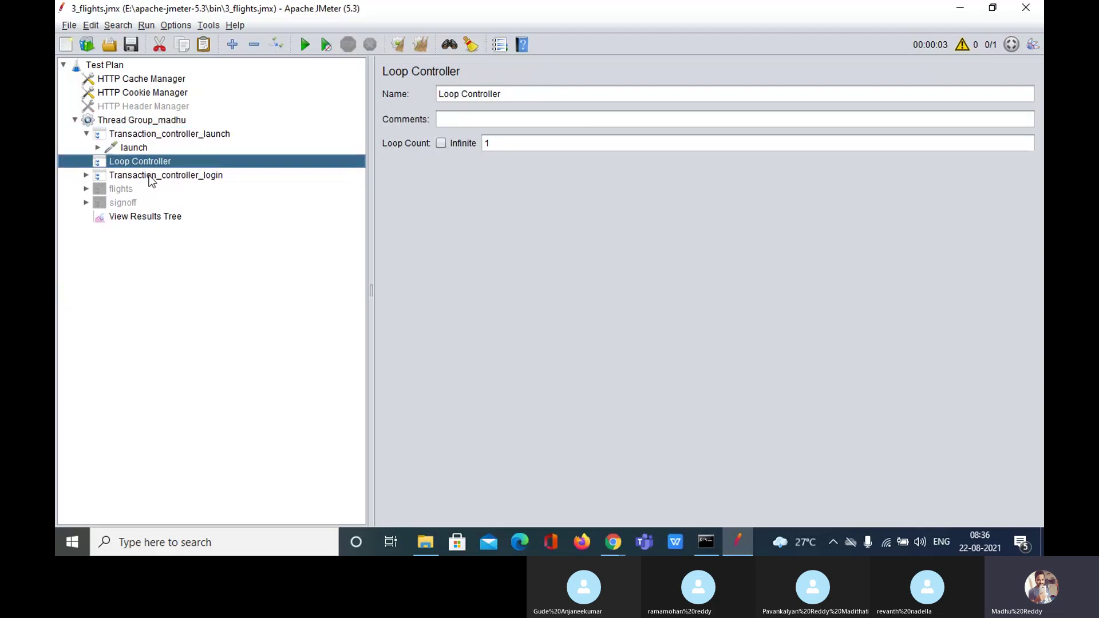
pyautogui.click(152, 178)
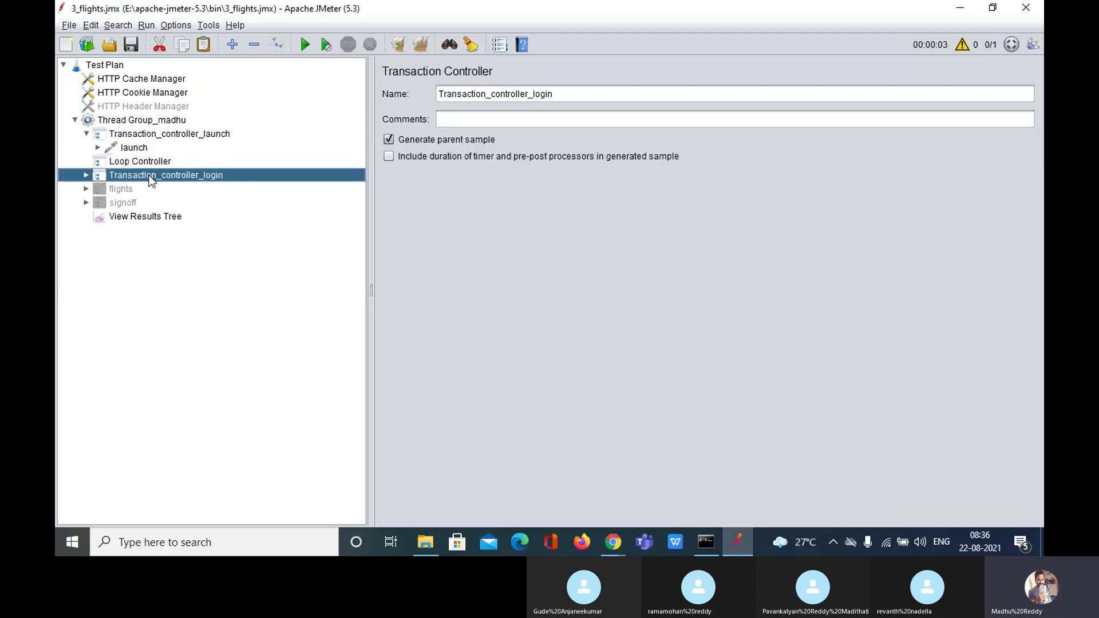
pyautogui.moveTo(150, 173); pyautogui.dragTo(147, 159)
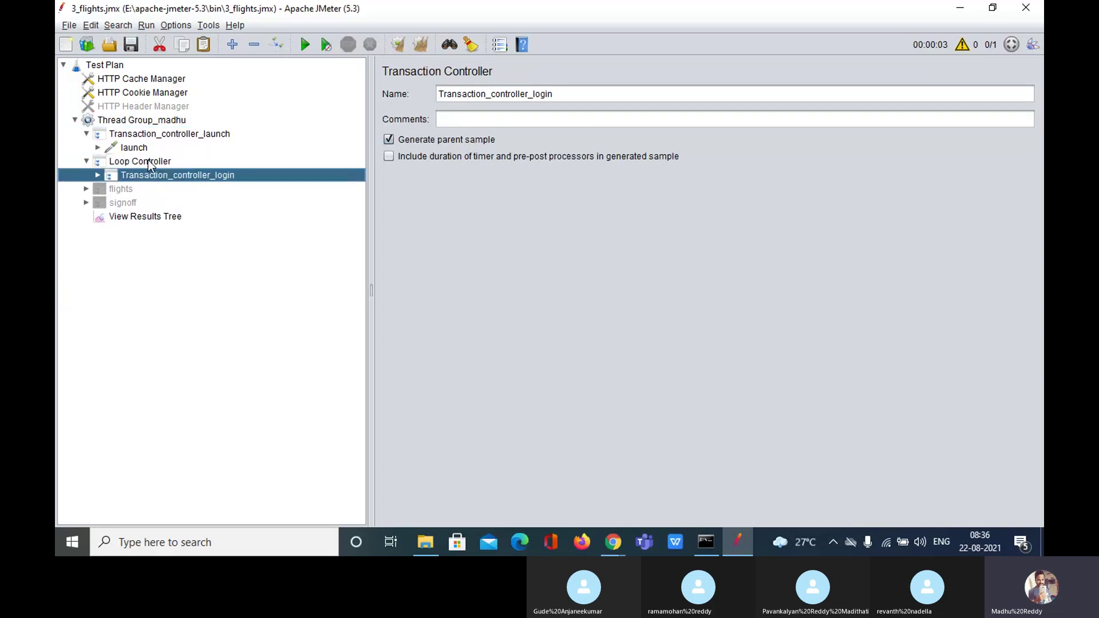
# Examine the Loop Controller, the Transaction_controller_login nested in it, and the login requests inside.
pyautogui.click(148, 160)
pyautogui.doubleClick(148, 160)
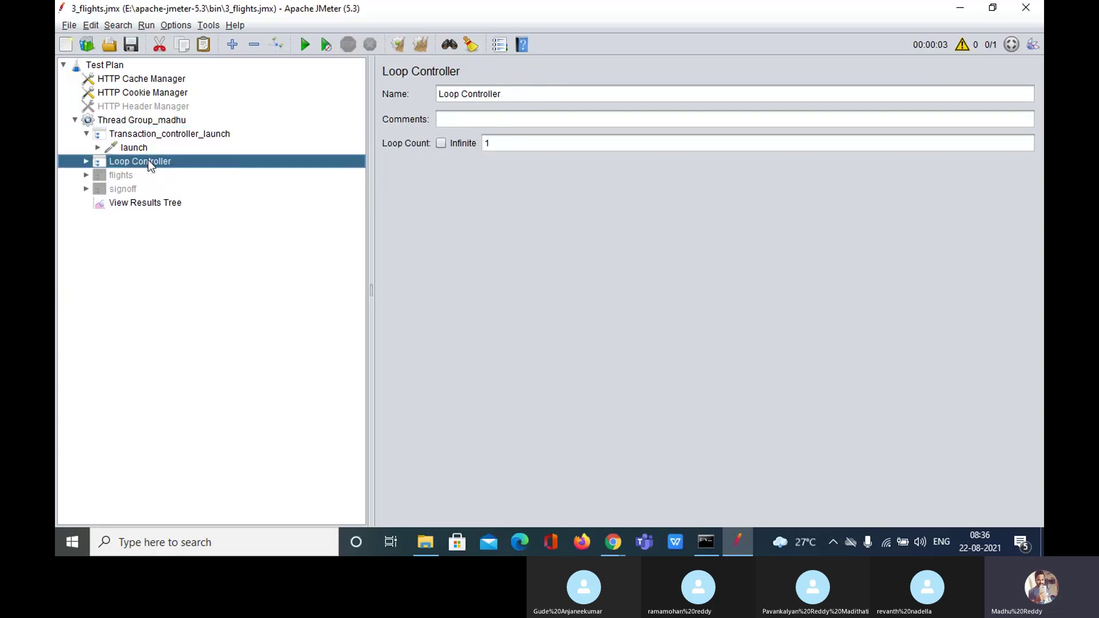
pyautogui.doubleClick(148, 159)
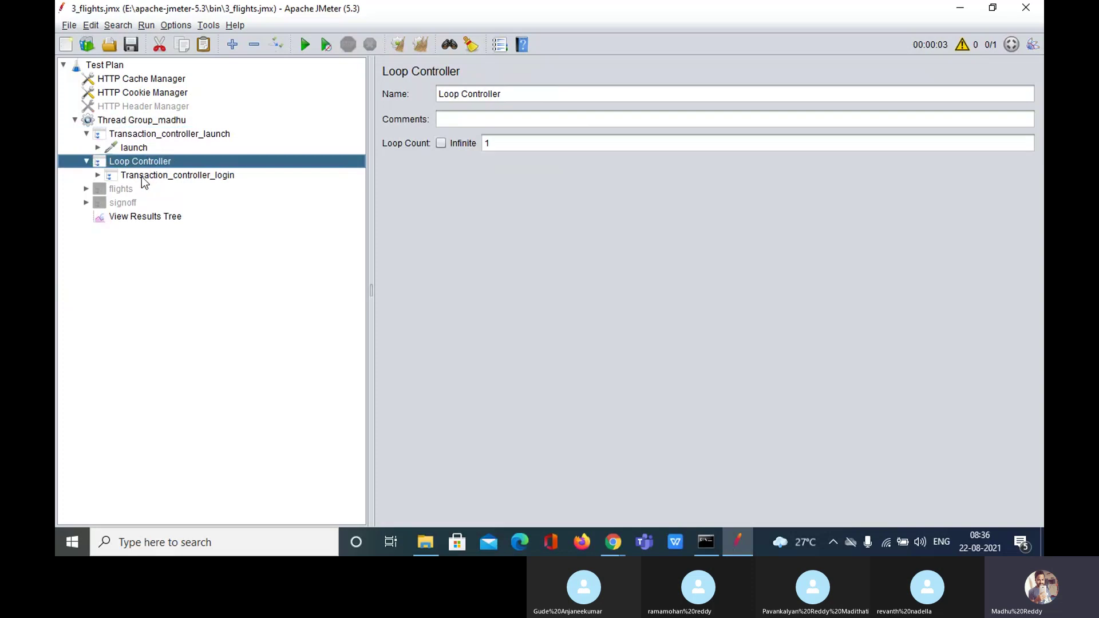
pyautogui.doubleClick(137, 161)
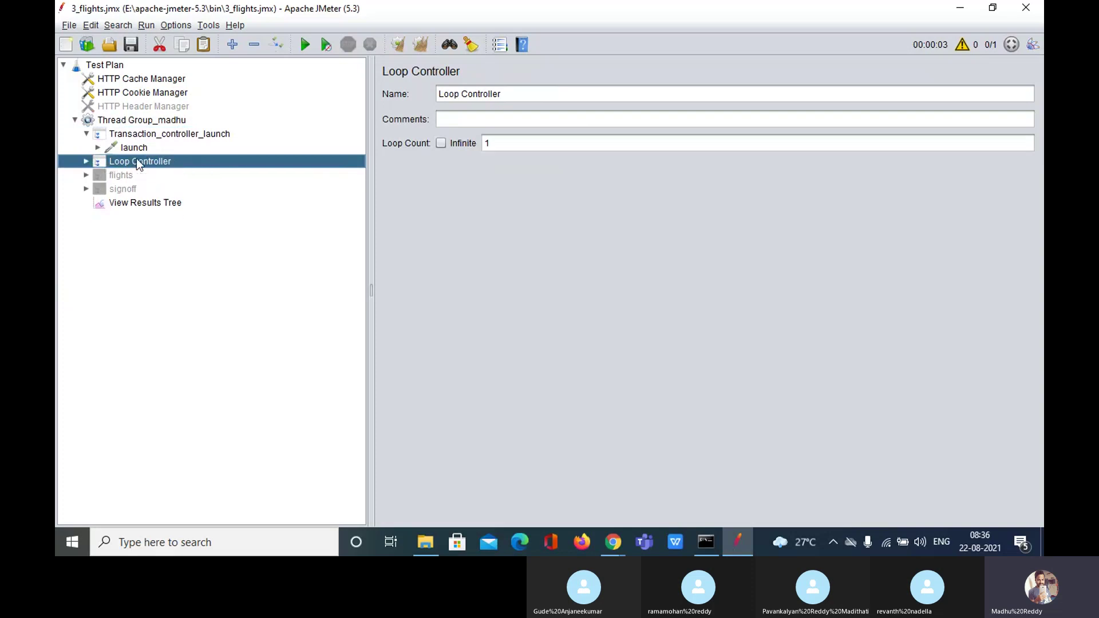
pyautogui.doubleClick(138, 162)
pyautogui.doubleClick(153, 176)
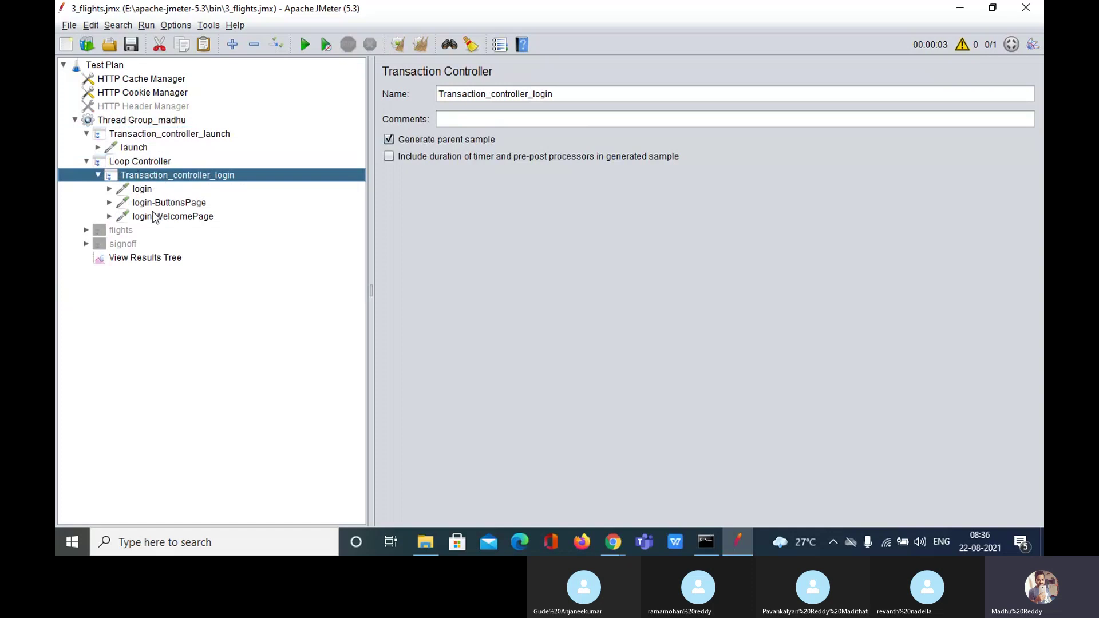
pyautogui.doubleClick(164, 175)
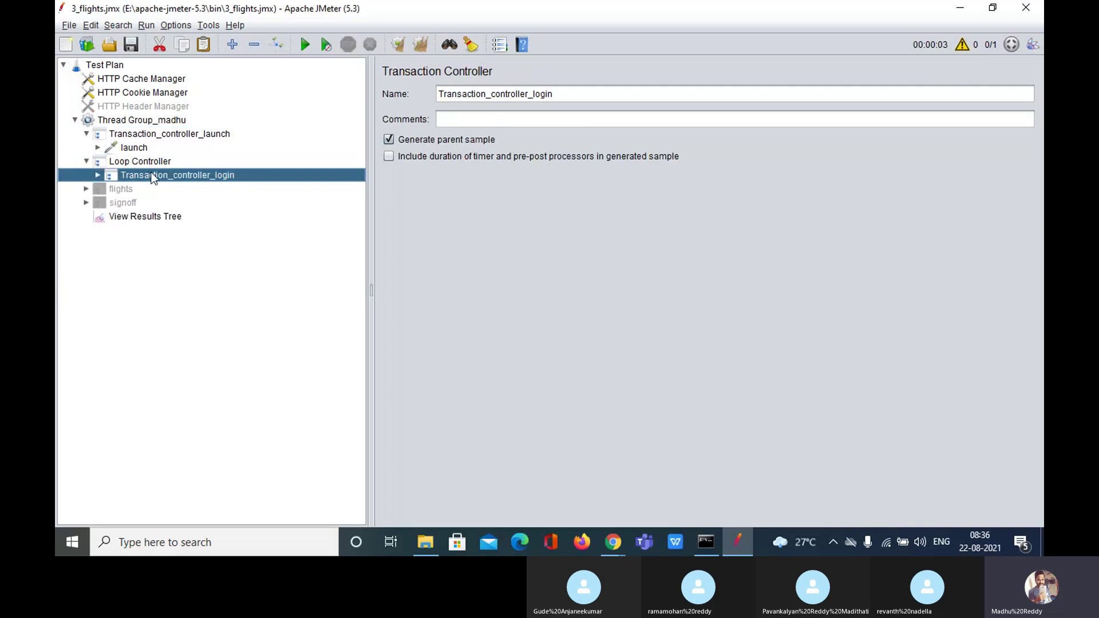
pyautogui.doubleClick(153, 176)
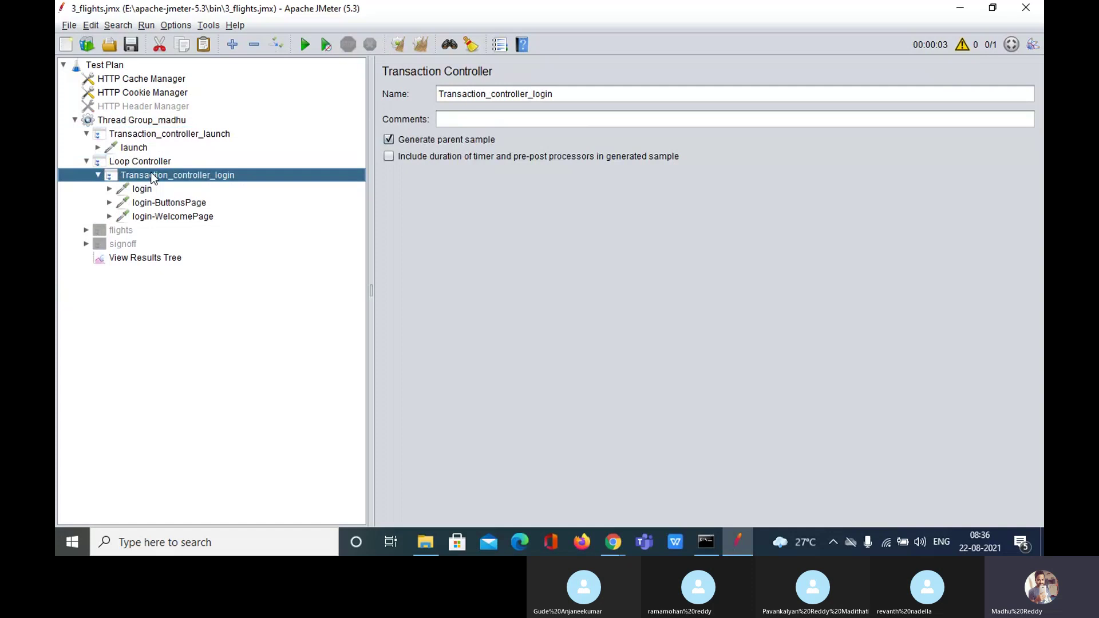
pyautogui.doubleClick(153, 176)
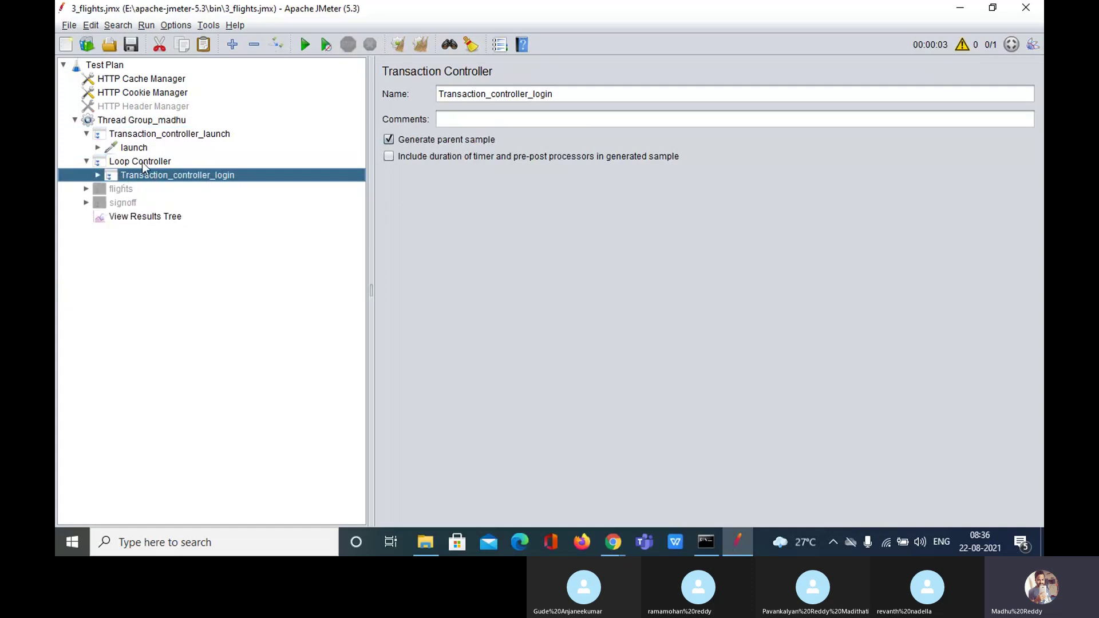
pyautogui.click(142, 163)
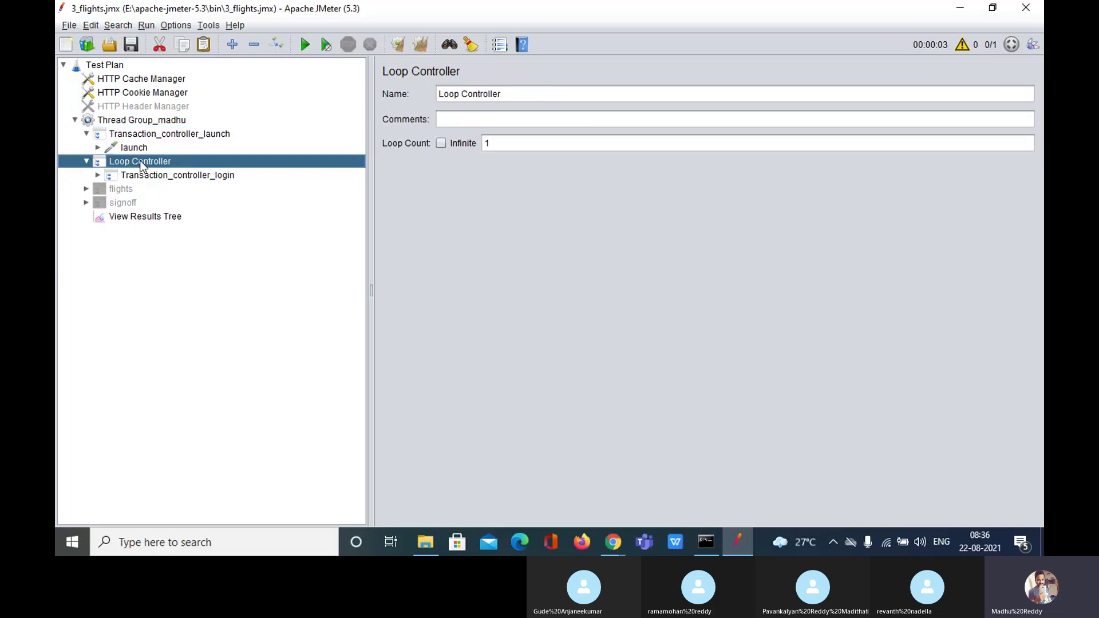
pyautogui.doubleClick(152, 162)
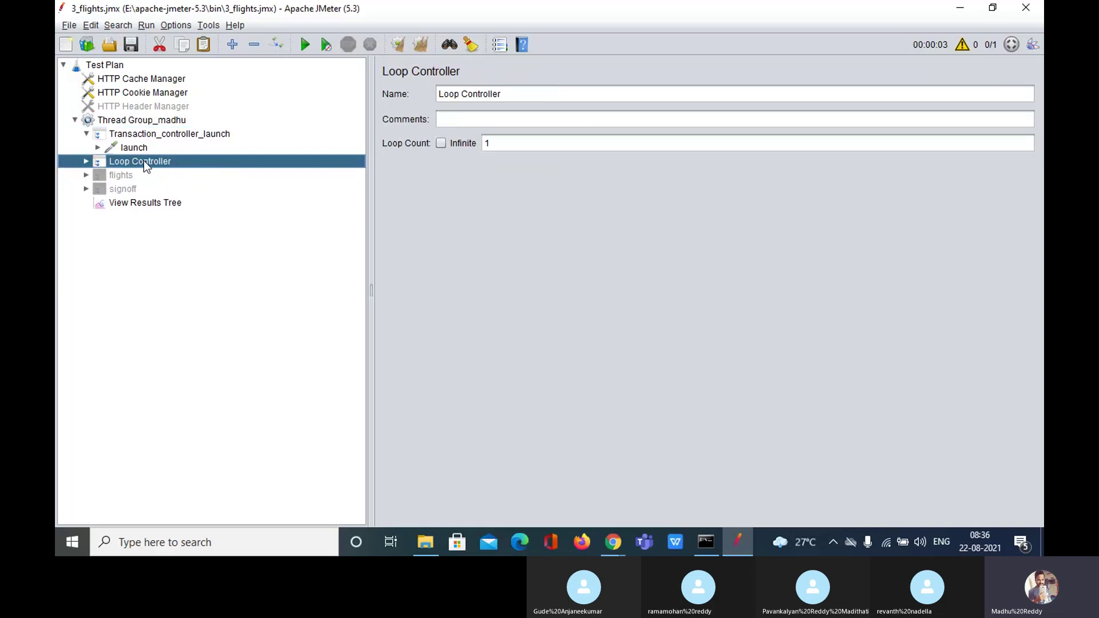
# Set the Loop Controller's Loop Count to 10.
pyautogui.doubleClick(143, 162)
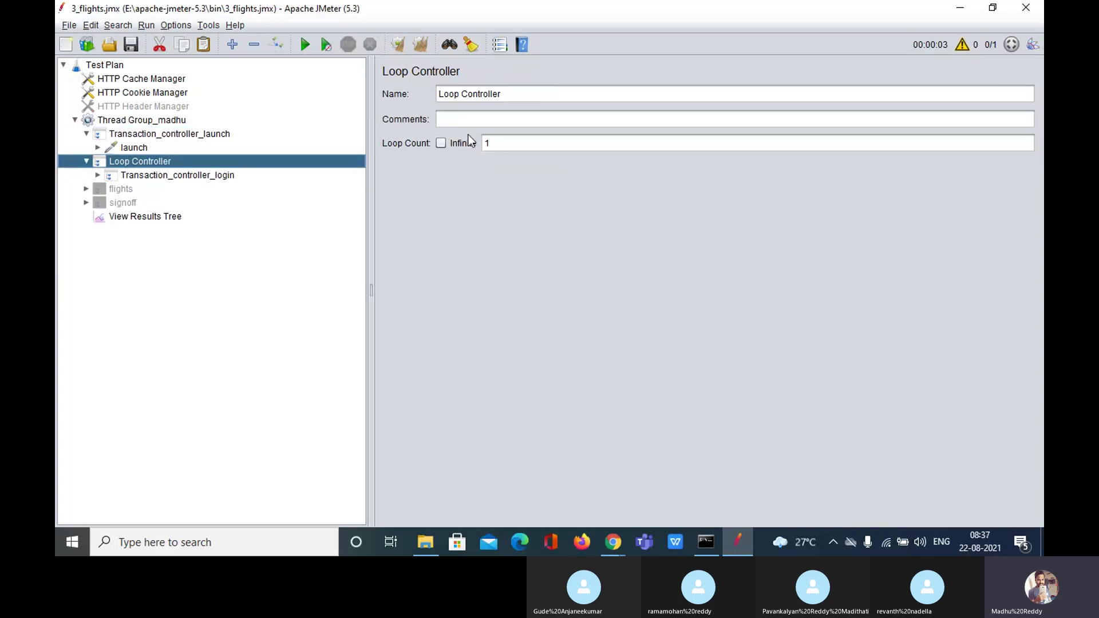
pyautogui.click(498, 144)
pyautogui.write('0')
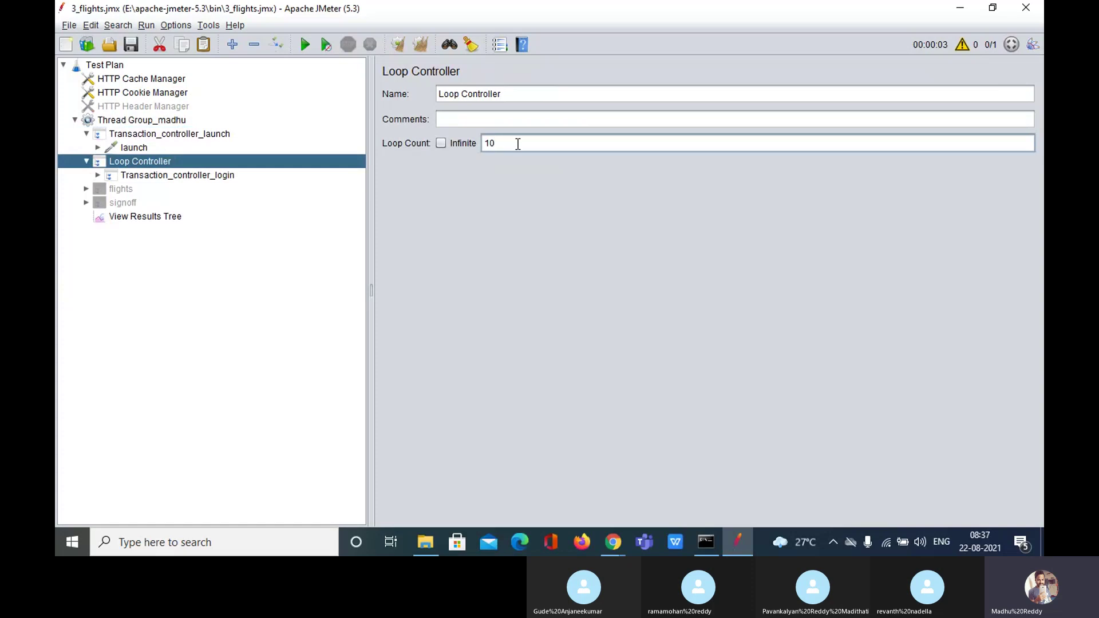
# Clear the previous results in View Results Tree and run the test.
pyautogui.click(149, 216)
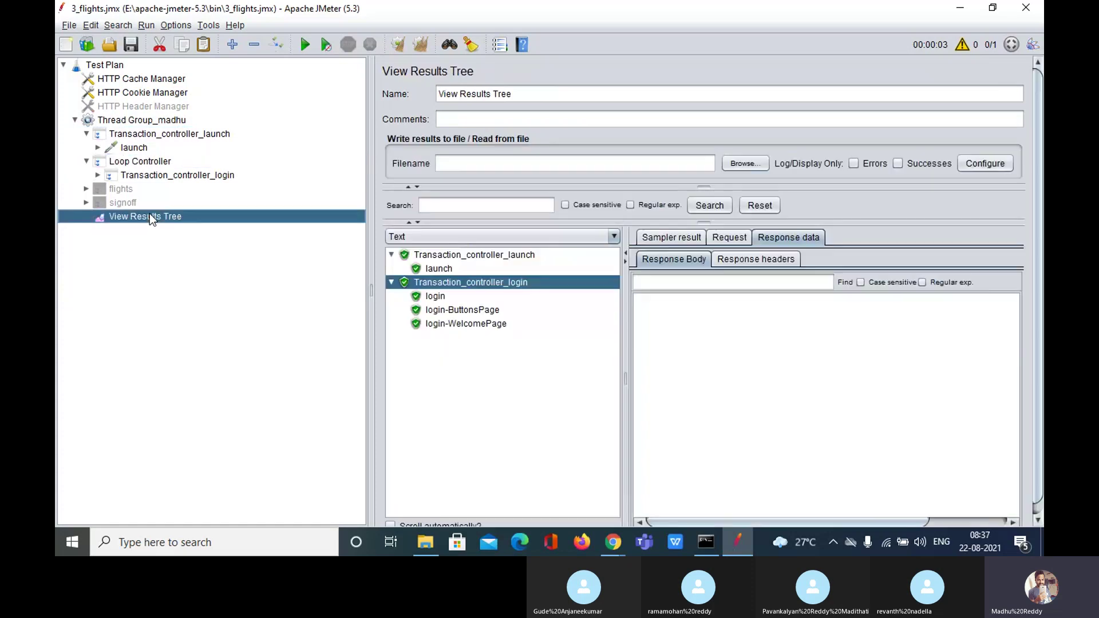
pyautogui.click(421, 44)
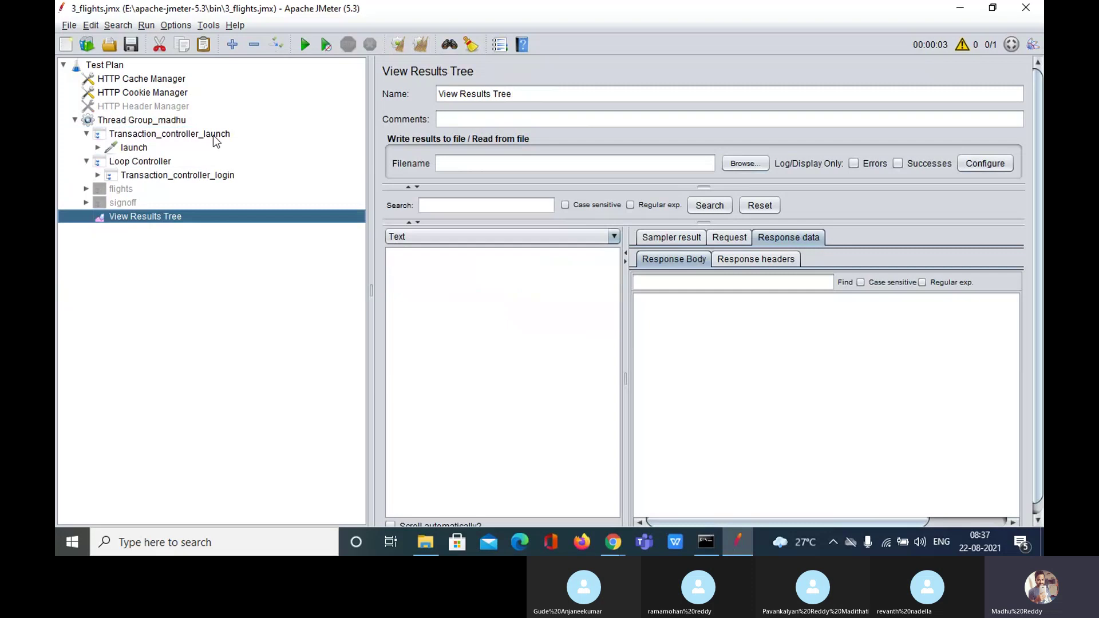
pyautogui.click(303, 44)
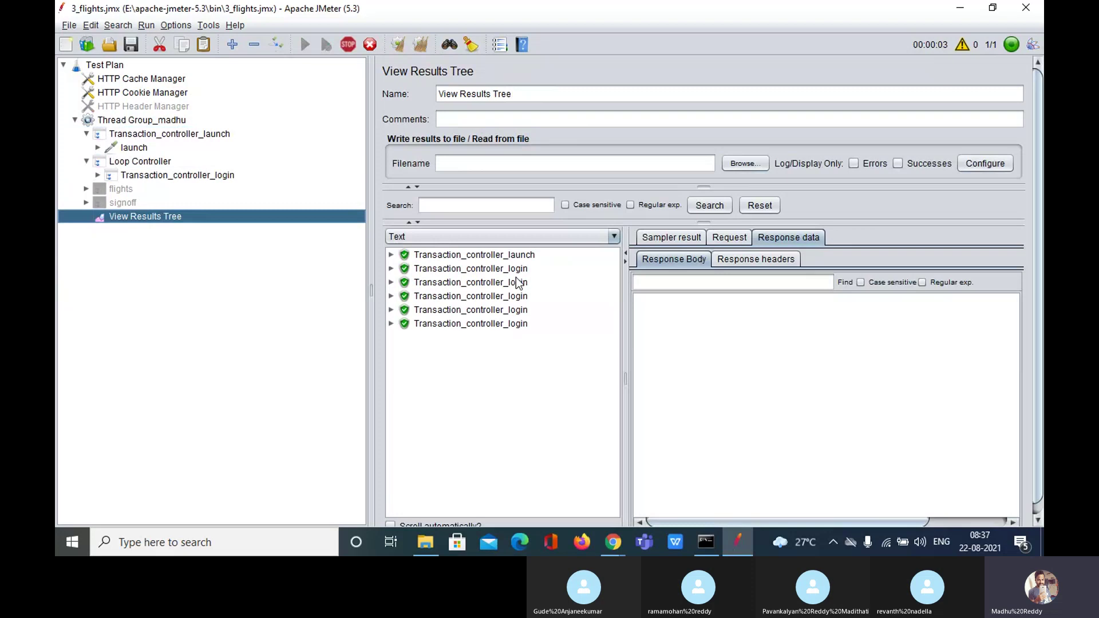
# Go through the result entries one by one from Transaction_controller_launch to the last Transaction_controller_login.
pyautogui.click(510, 257)
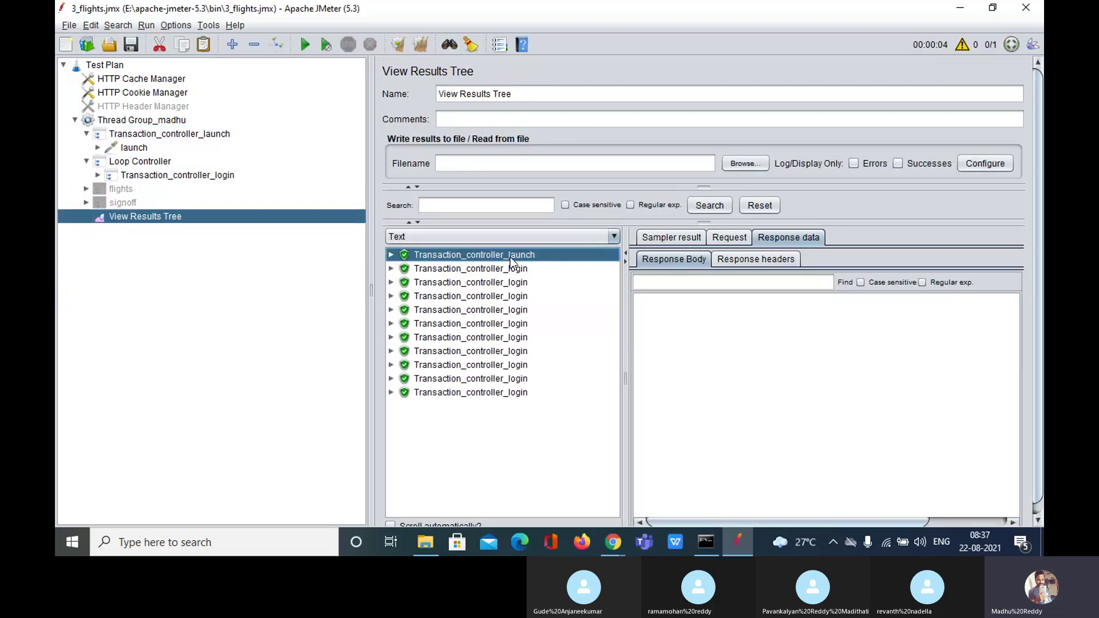
pyautogui.press('Down')
pyautogui.press('Down')
pyautogui.press('Down')
pyautogui.press('Down')
pyautogui.press('Down')
pyautogui.press('Down')
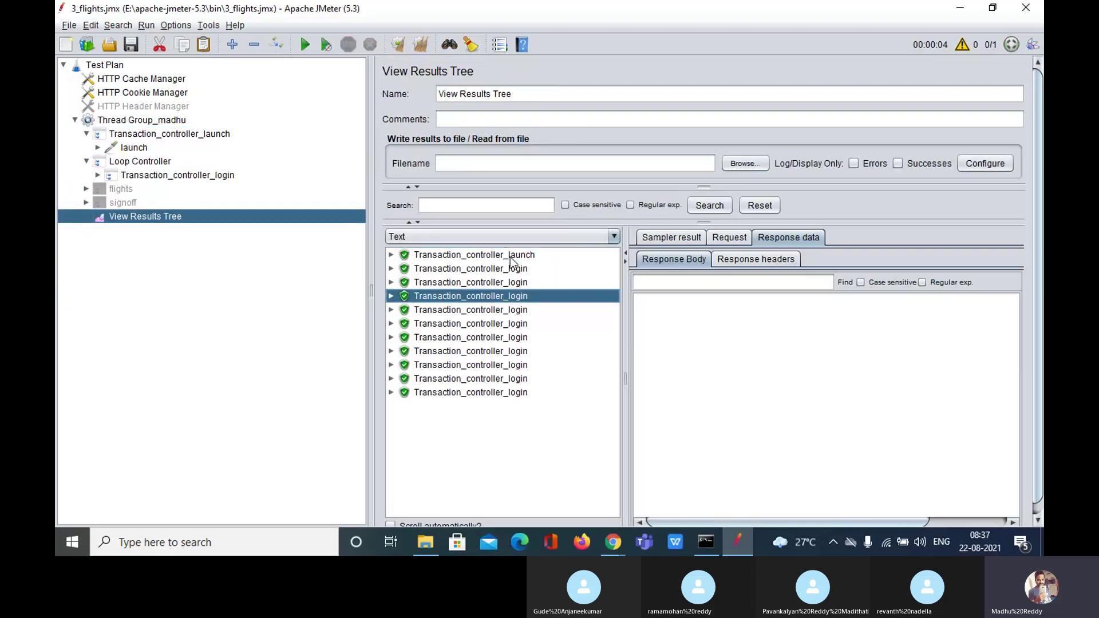
pyautogui.press('Down')
pyautogui.press('Down')
pyautogui.press('Down')
pyautogui.press('Down')
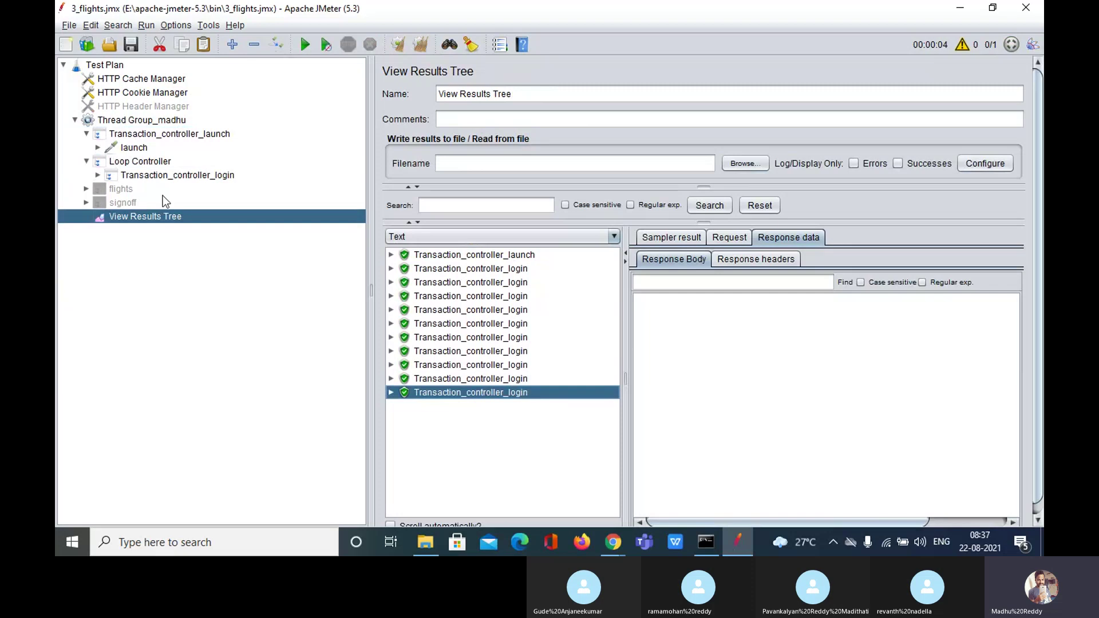
# Set the Loop Controller's Loop Count to Infinite.
pyautogui.click(130, 164)
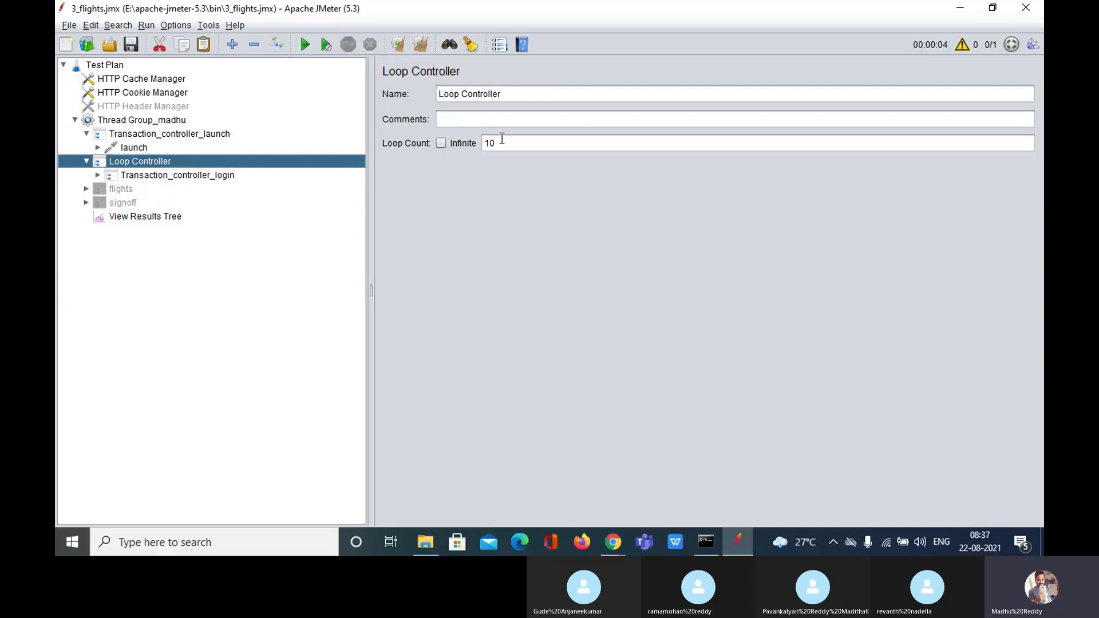
pyautogui.click(520, 146)
pyautogui.write('000')
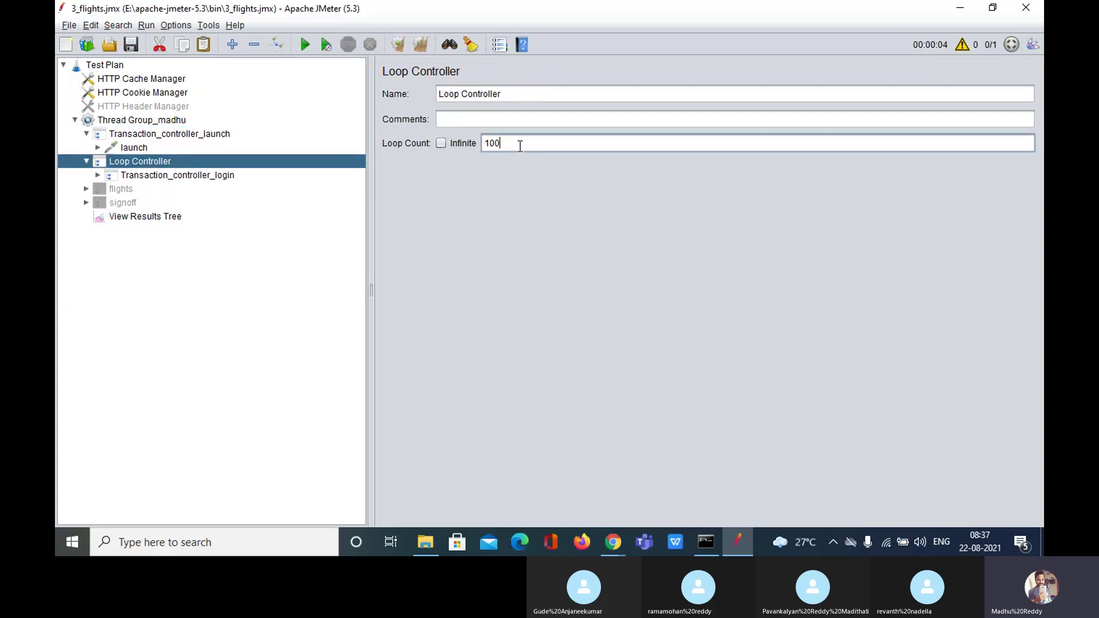
pyautogui.press('BackSpace')
pyautogui.press('BackSpace')
pyautogui.click(441, 143)
# Clear the old results, rerun the test, and turn on automatic scrolling in View Results Tree.
pyautogui.click(157, 218)
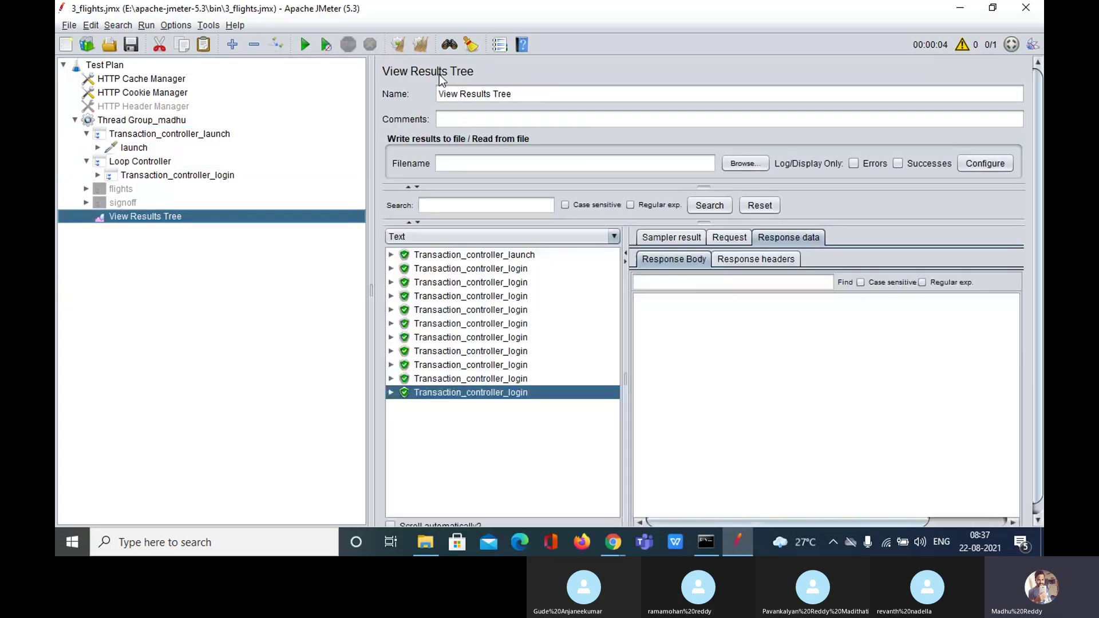
pyautogui.click(423, 47)
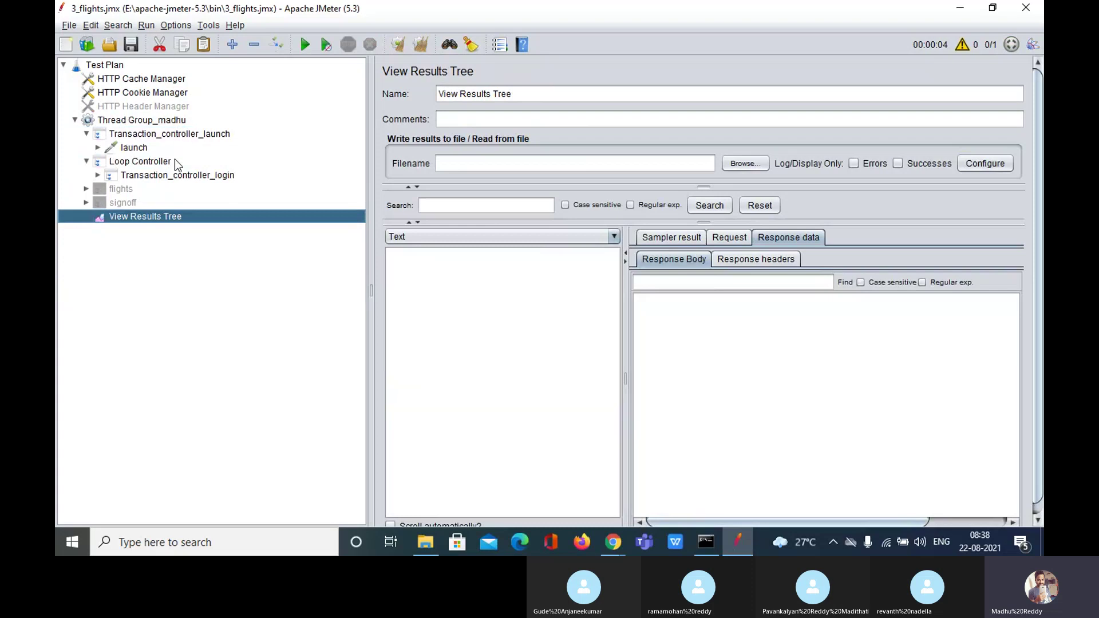
pyautogui.click(304, 45)
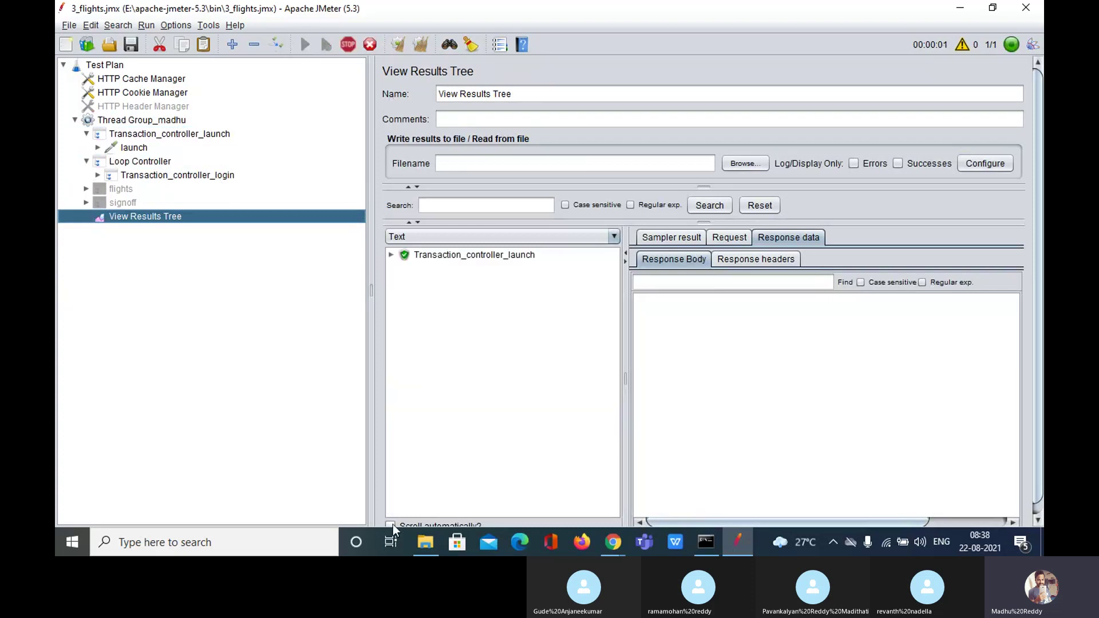
pyautogui.click(391, 525)
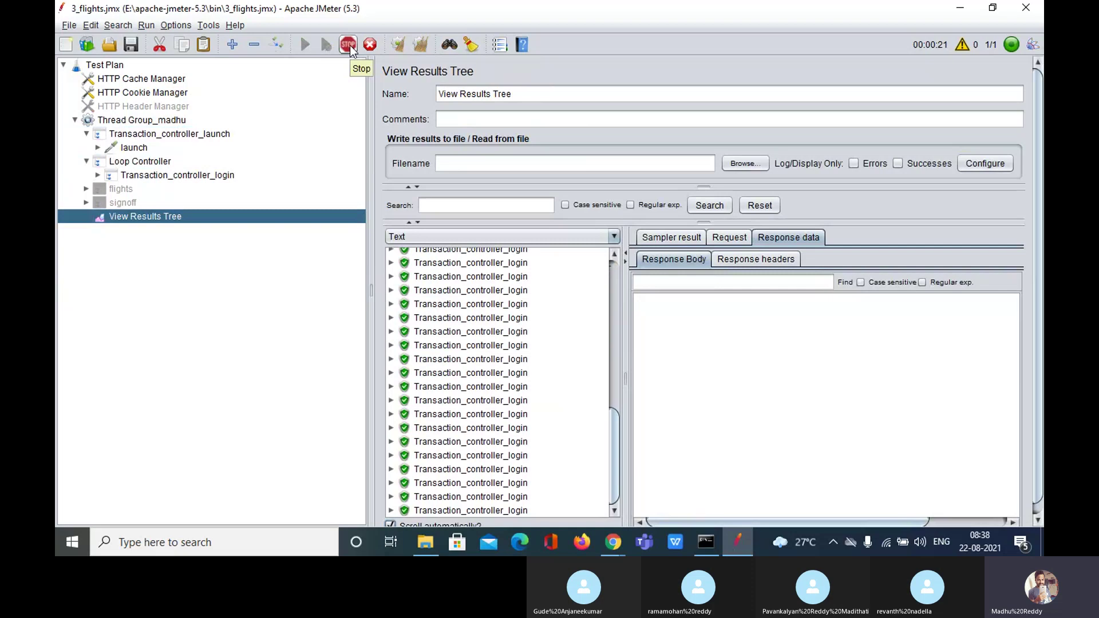
# Review the Loop Controller's settings and the incoming results, and stop the running test.
pyautogui.click(148, 165)
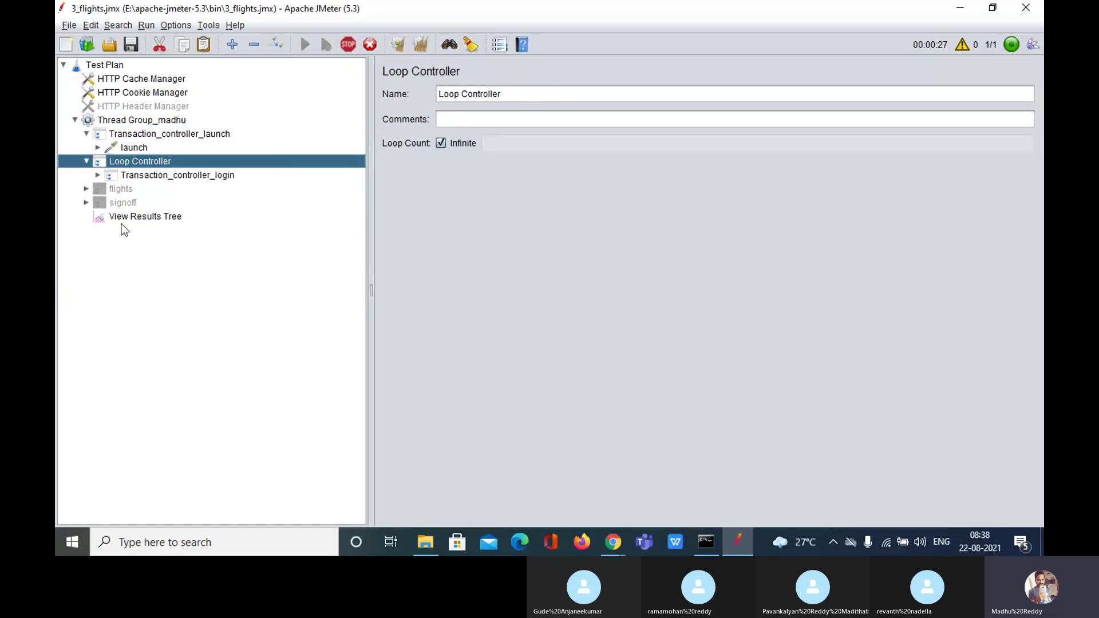
pyautogui.click(159, 220)
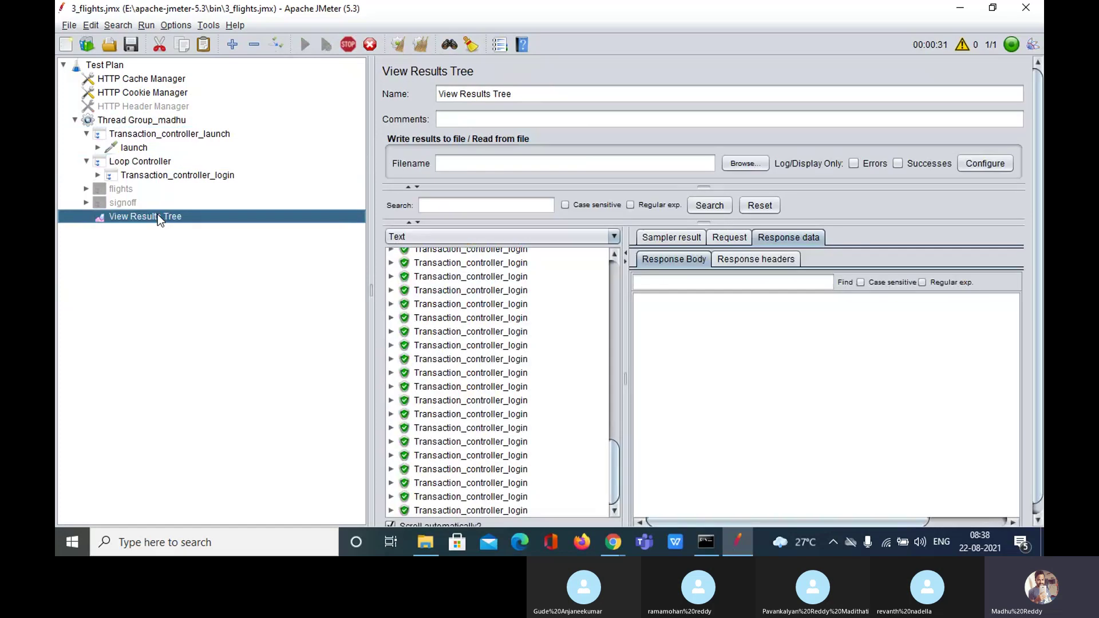
pyautogui.click(348, 44)
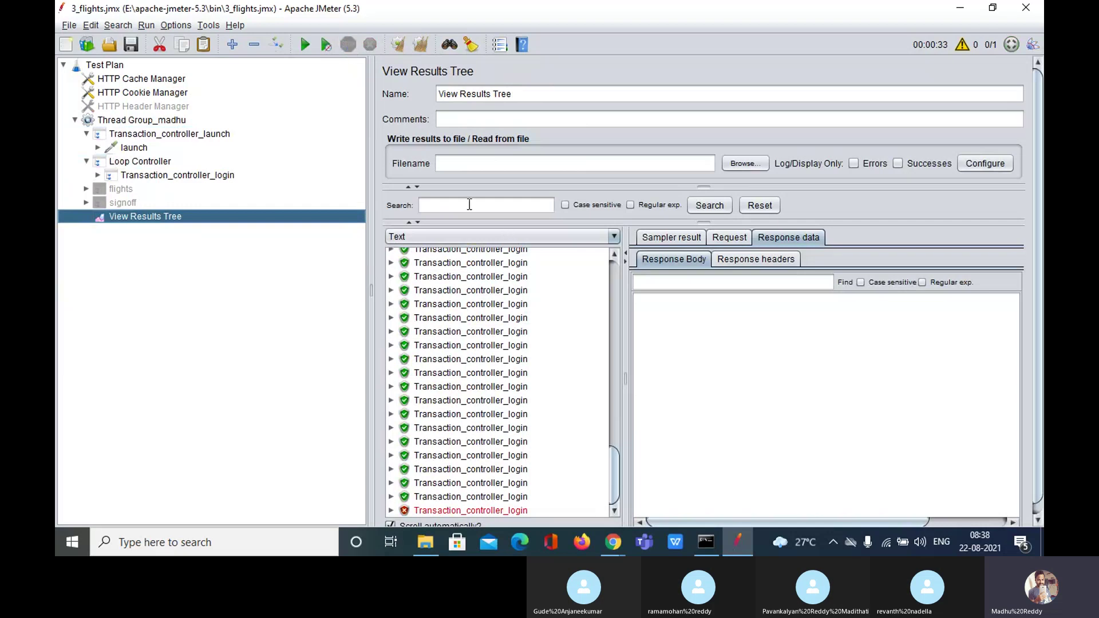
# Return to the beginning of the results list and select the Transaction_controller_launch entry.
pyautogui.scroll(3, 492, 309)
pyautogui.scroll(15, 492, 309)
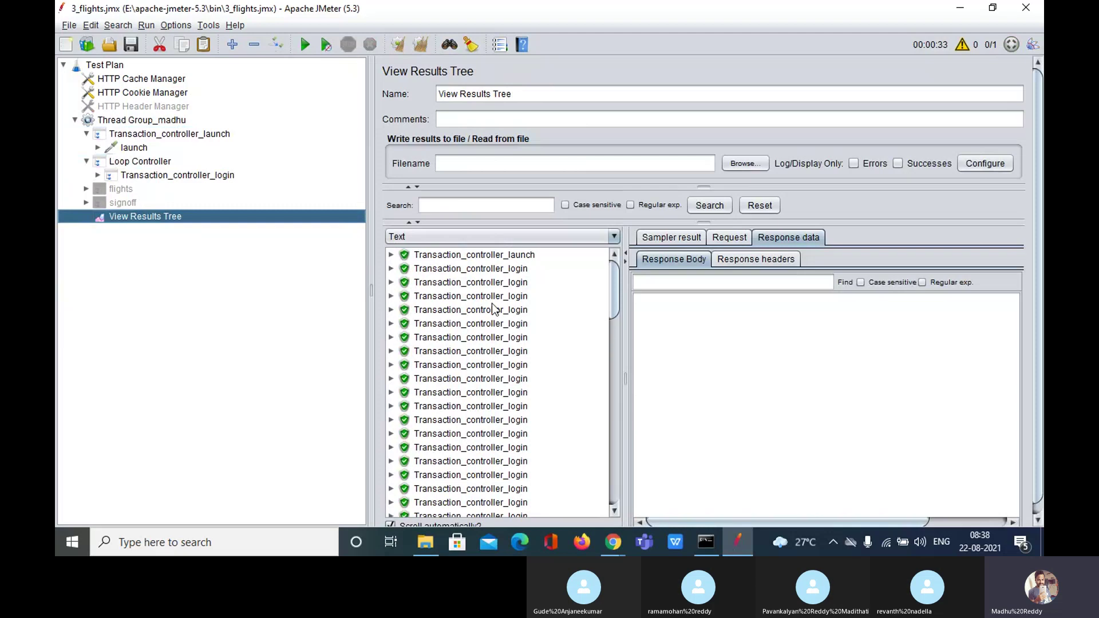
pyautogui.click(519, 256)
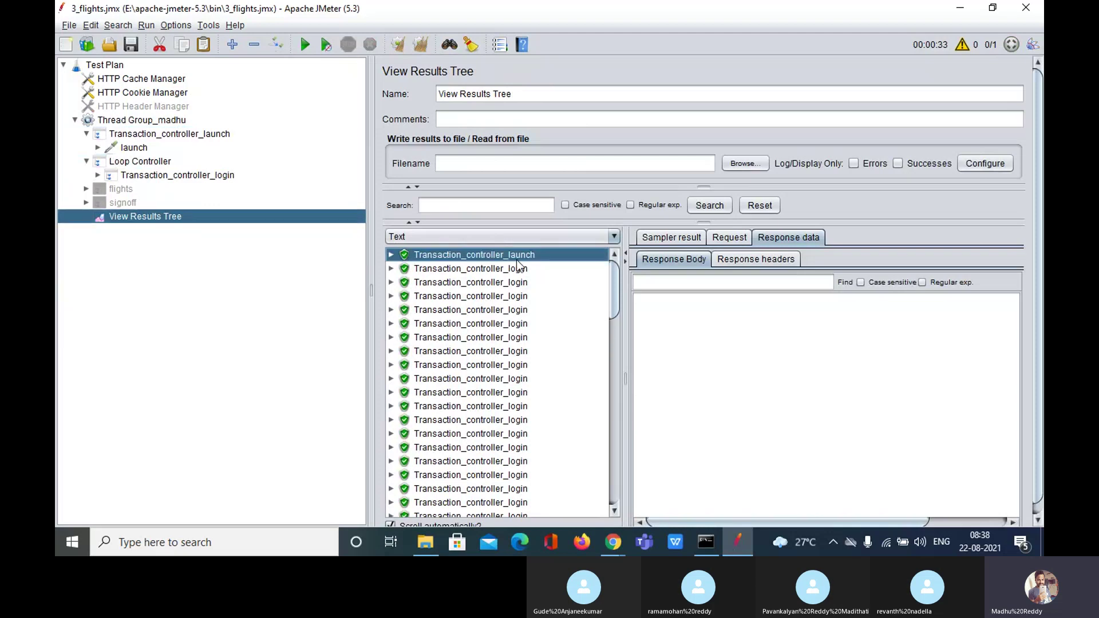
# Turn off Infinite for the Loop Controller and set its Loop Count to 4.
pyautogui.click(159, 165)
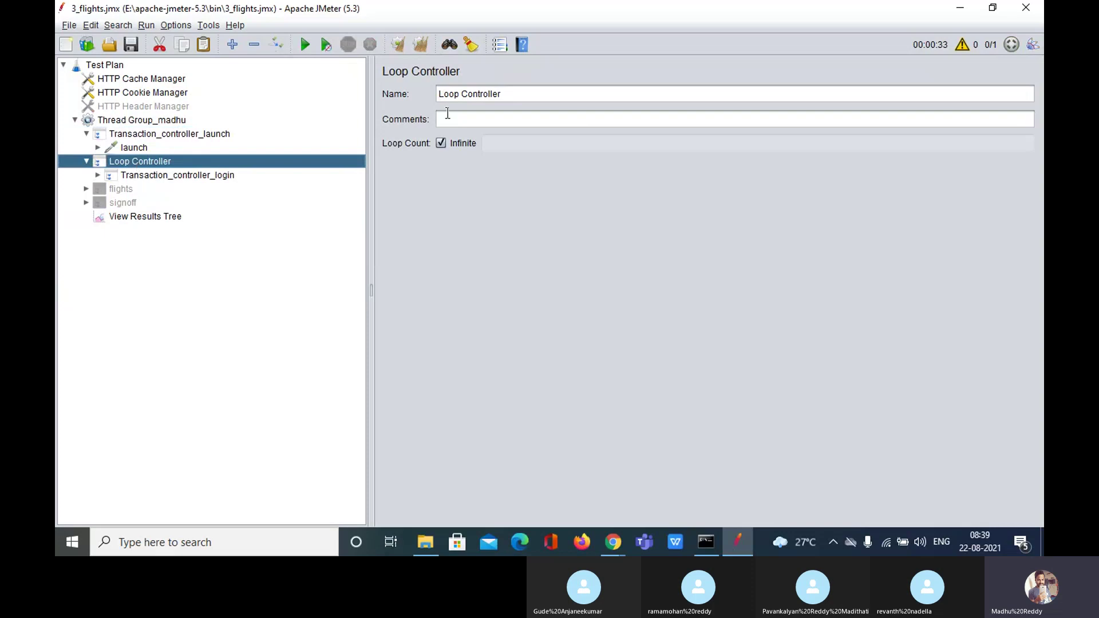
pyautogui.click(442, 142)
pyautogui.write('1')
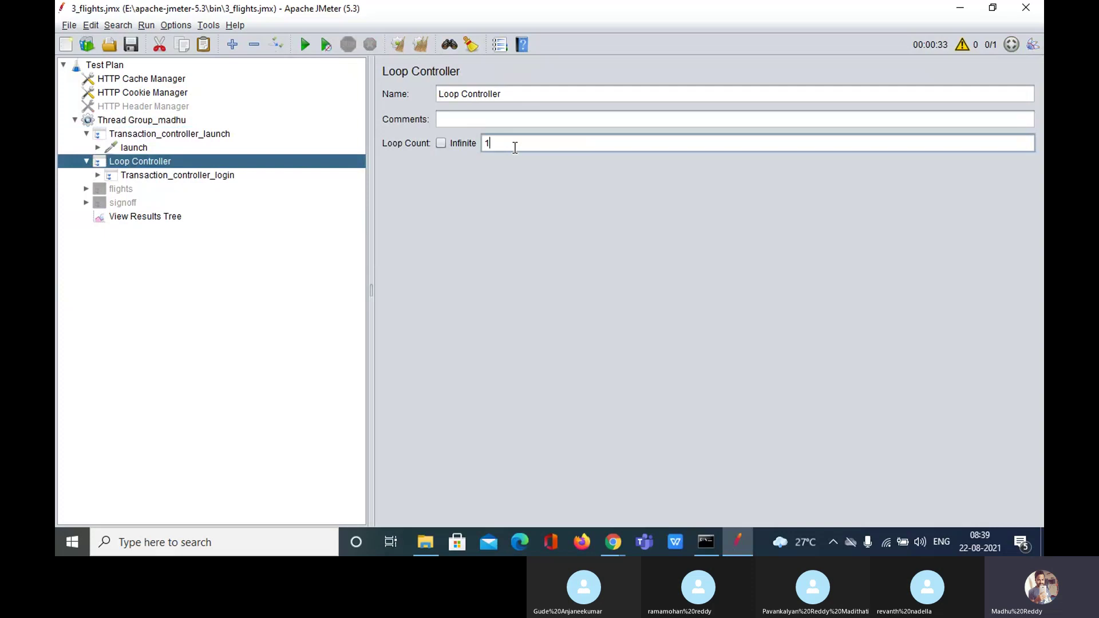
pyautogui.write('0')
pyautogui.press('BackSpace')
pyautogui.press('BackSpace')
pyautogui.write('4')
# Clear the infinite-loop results in View Results Tree and run the test with the new loop count.
pyautogui.click(143, 217)
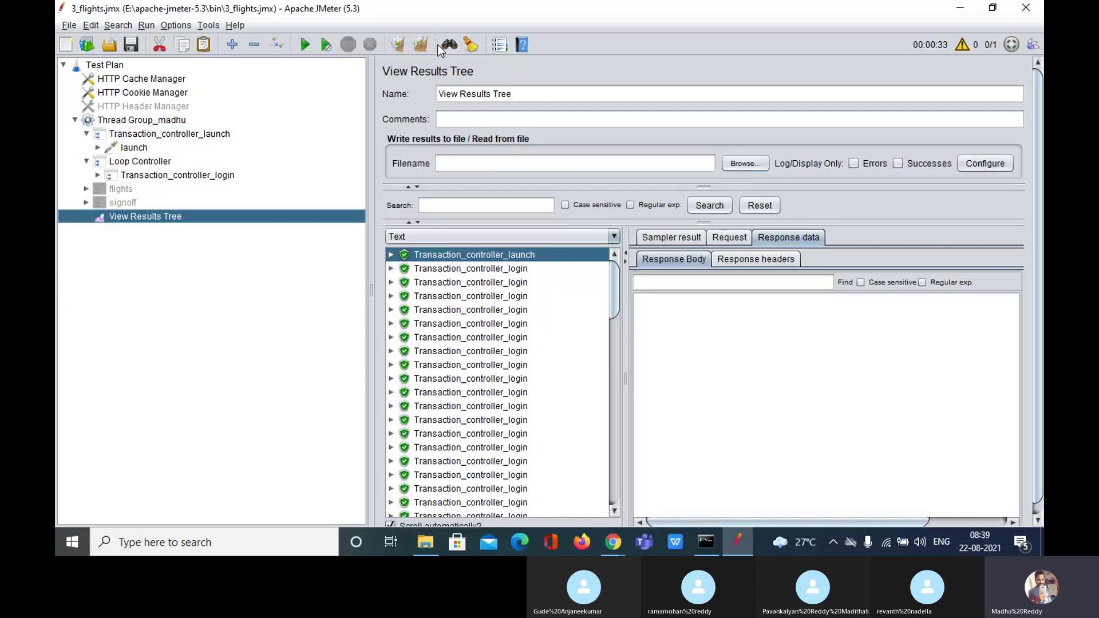
pyautogui.click(422, 45)
pyautogui.click(305, 44)
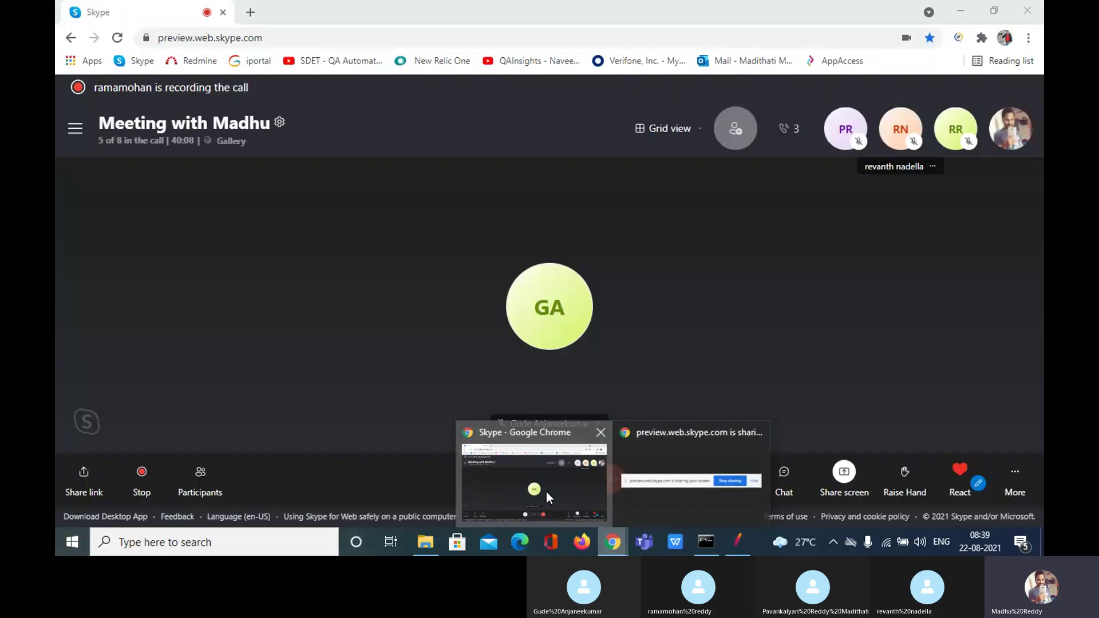
# Check the Skype meeting window in Chrome and switch back to JMeter.
pyautogui.click(546, 492)
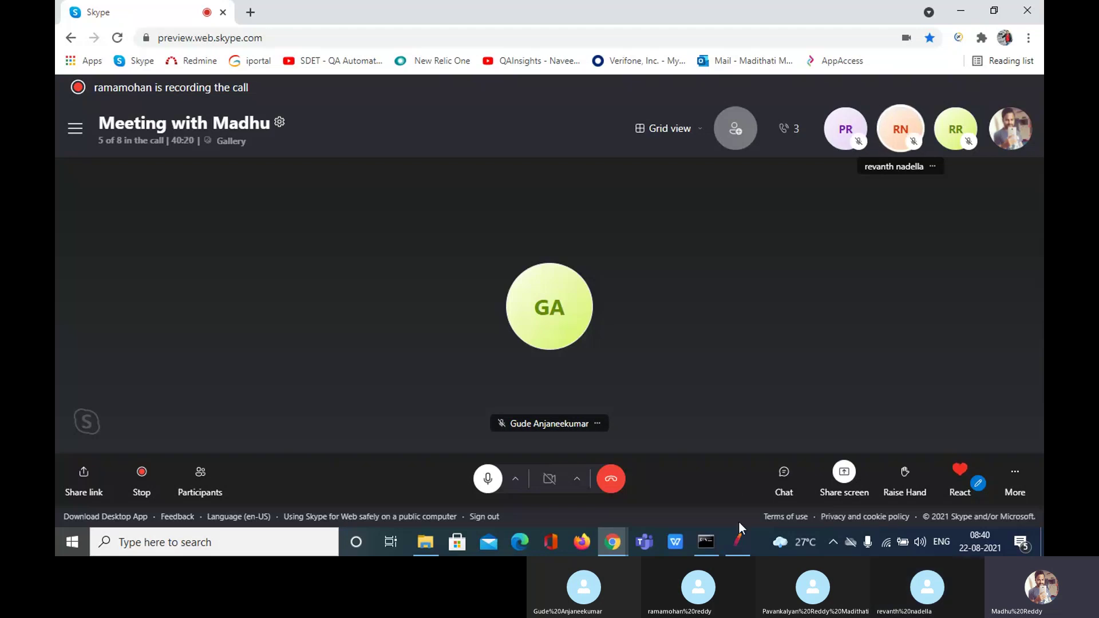
pyautogui.click(738, 542)
# Add a While Controller to the thread group and move it directly above the Loop Controller.
pyautogui.rightClick(149, 121)
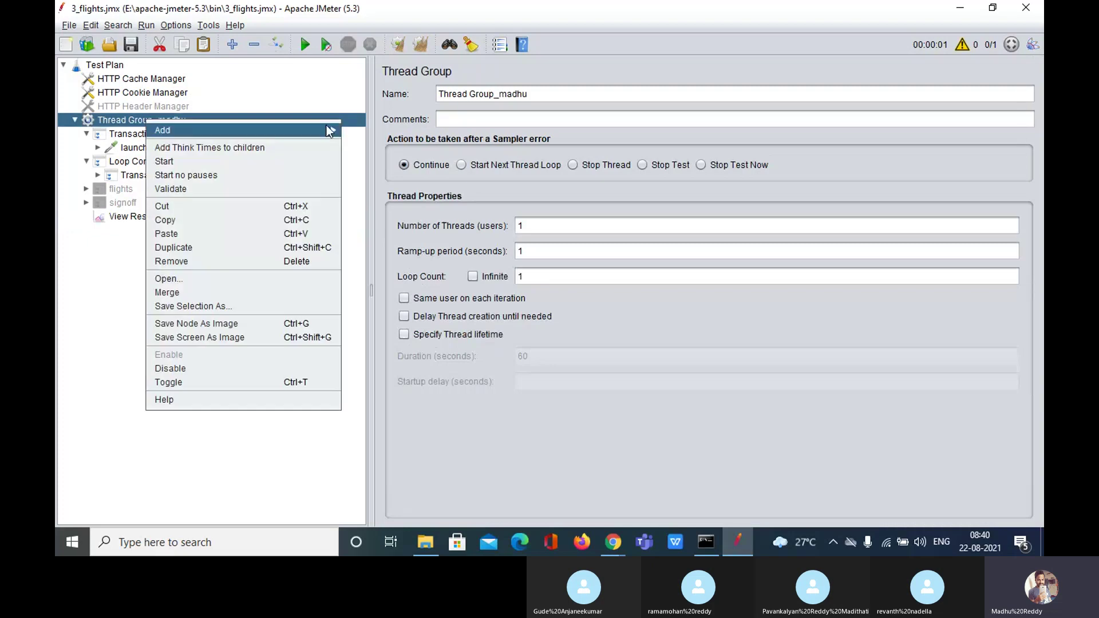
pyautogui.moveTo(331, 131)
pyautogui.moveTo(392, 152)
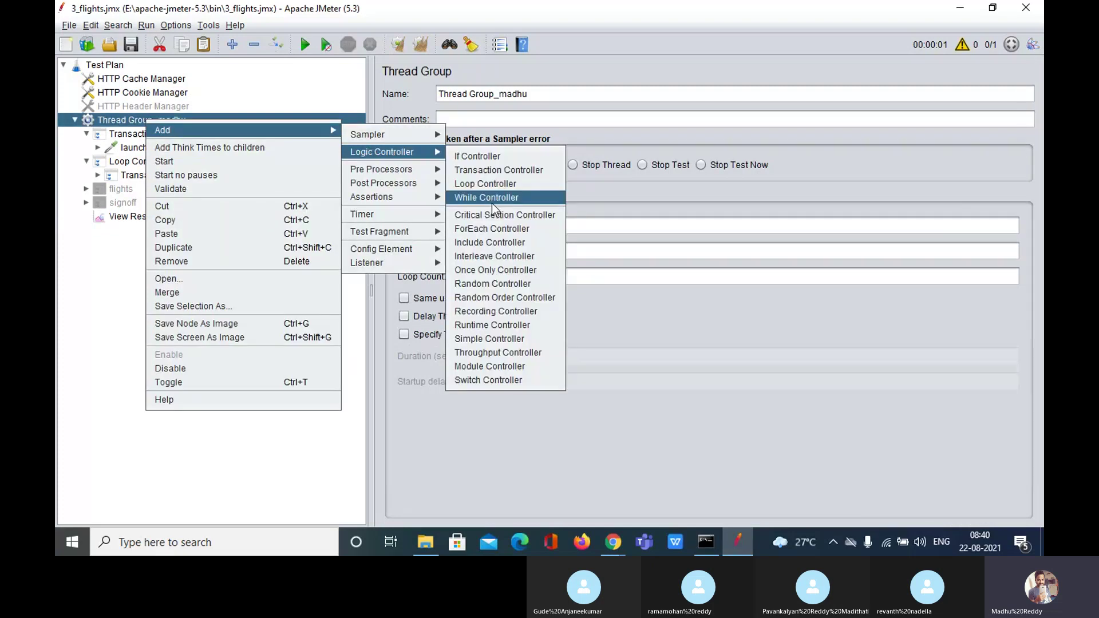
pyautogui.click(493, 198)
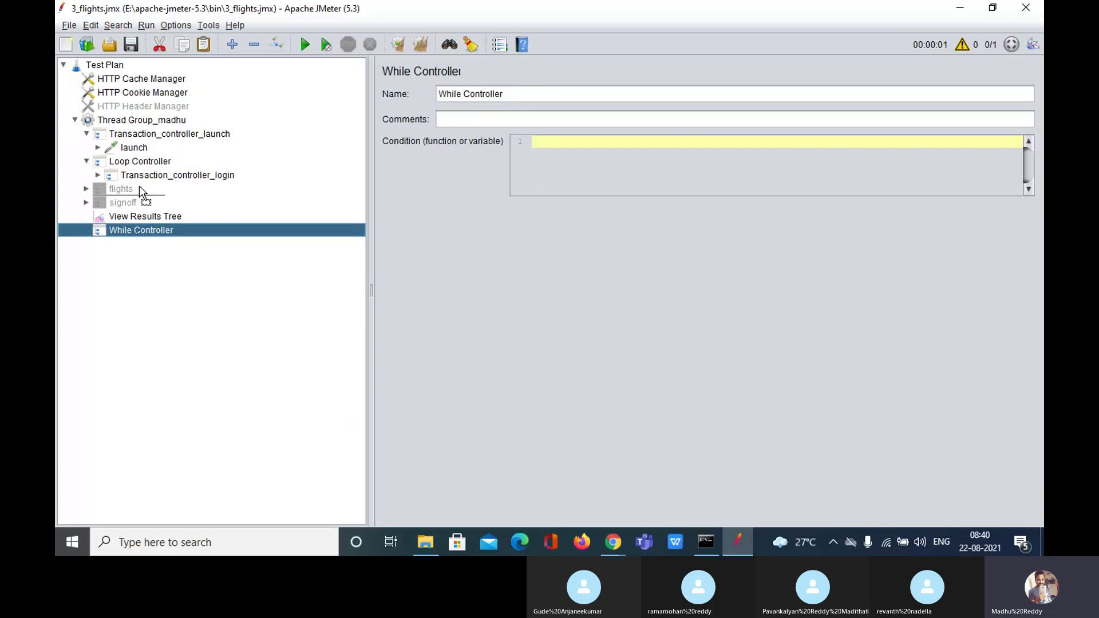
pyautogui.moveTo(139, 185); pyautogui.dragTo(138, 160)
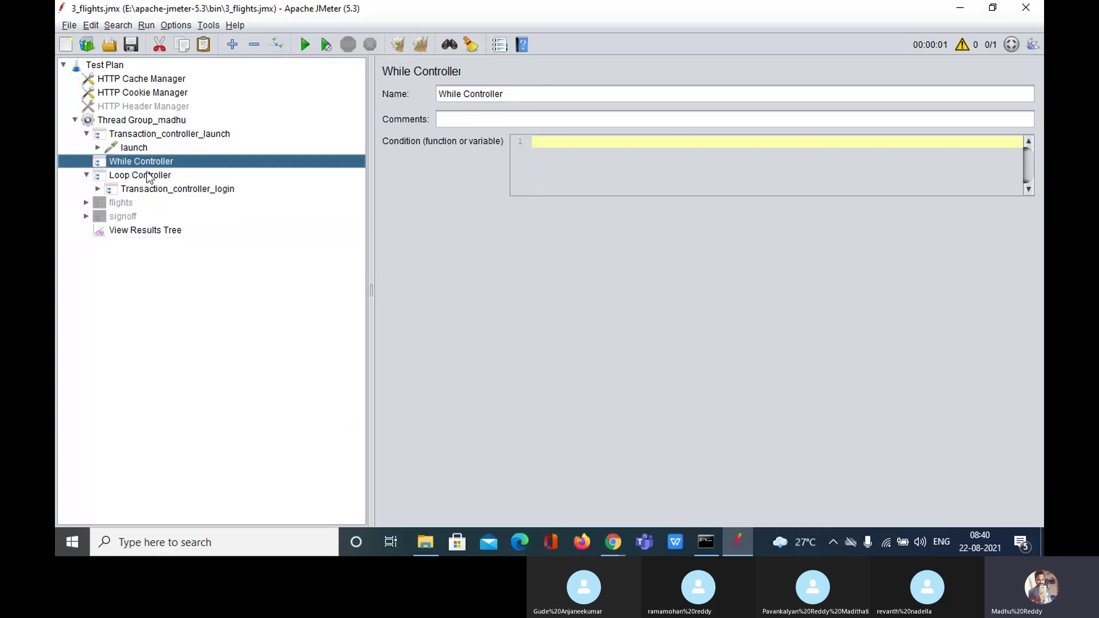
# Move Transaction_controller_login out of the Loop Controller to directly below the While Controller, and delete the Loop Controller.
pyautogui.click(147, 177)
pyautogui.moveTo(147, 185); pyautogui.dragTo(152, 176)
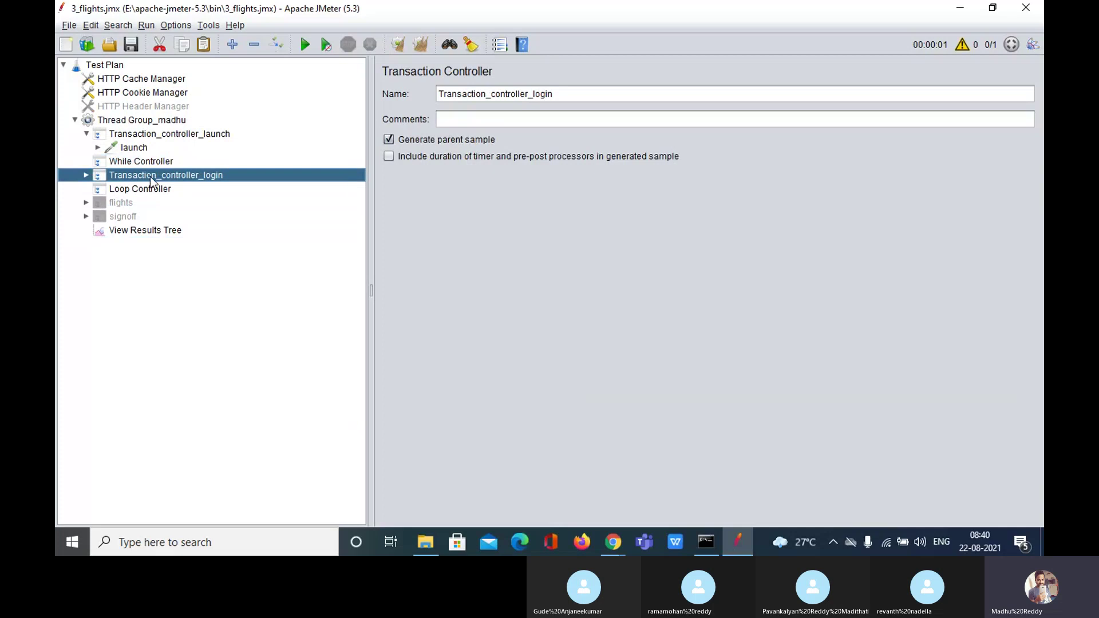
pyautogui.click(136, 187)
pyautogui.press('Delete')
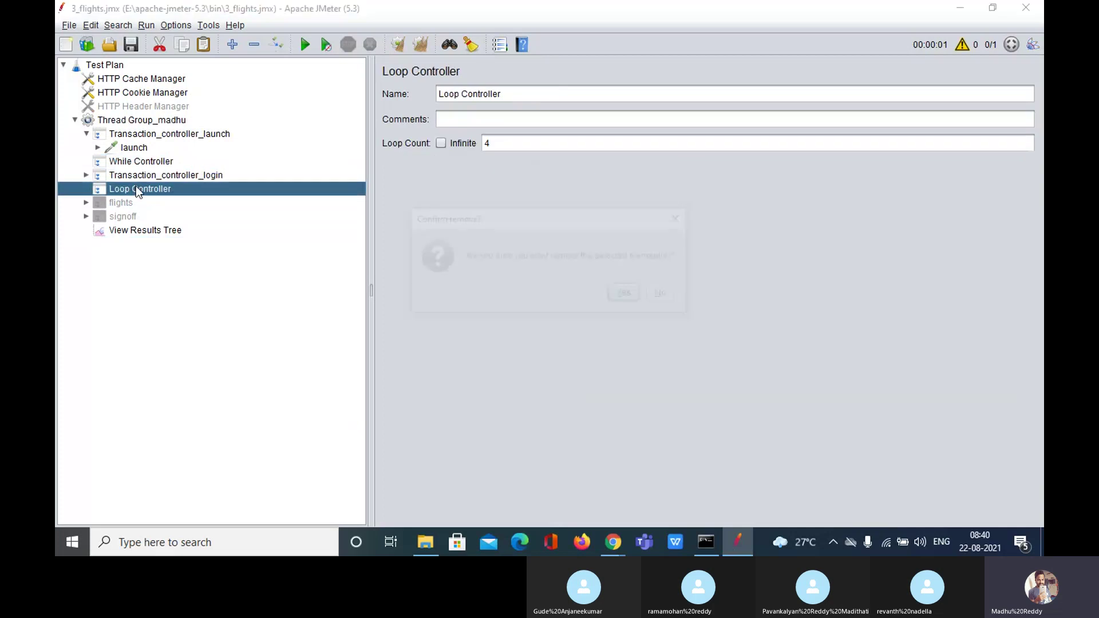
pyautogui.click(626, 295)
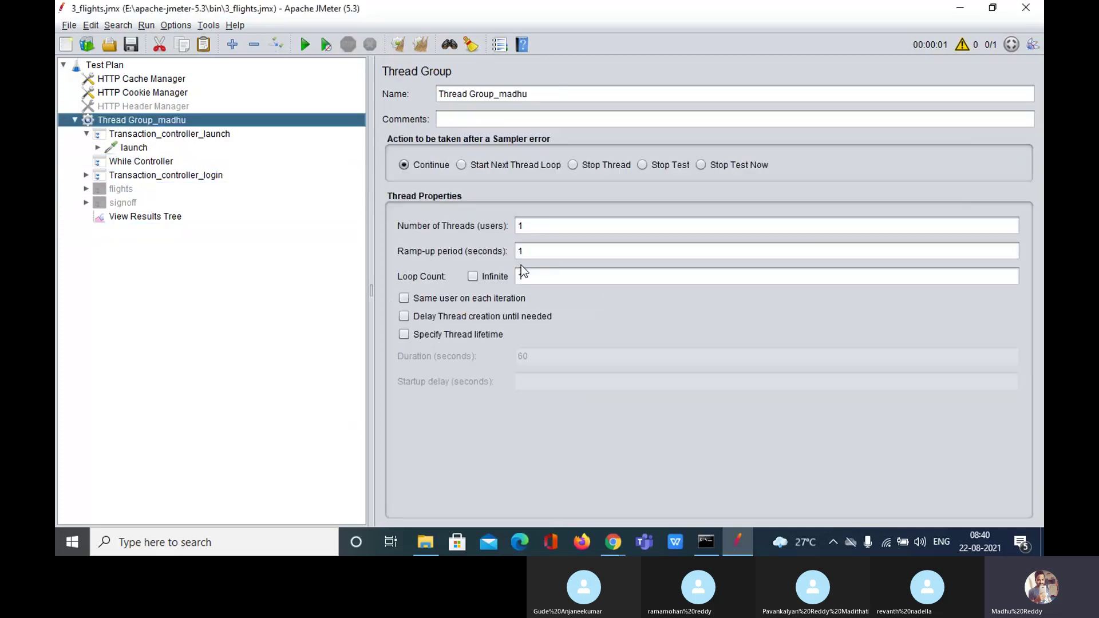
# Display the While Controller's settings, check the Skype meeting window in Chrome, and return to JMeter.
pyautogui.click(143, 163)
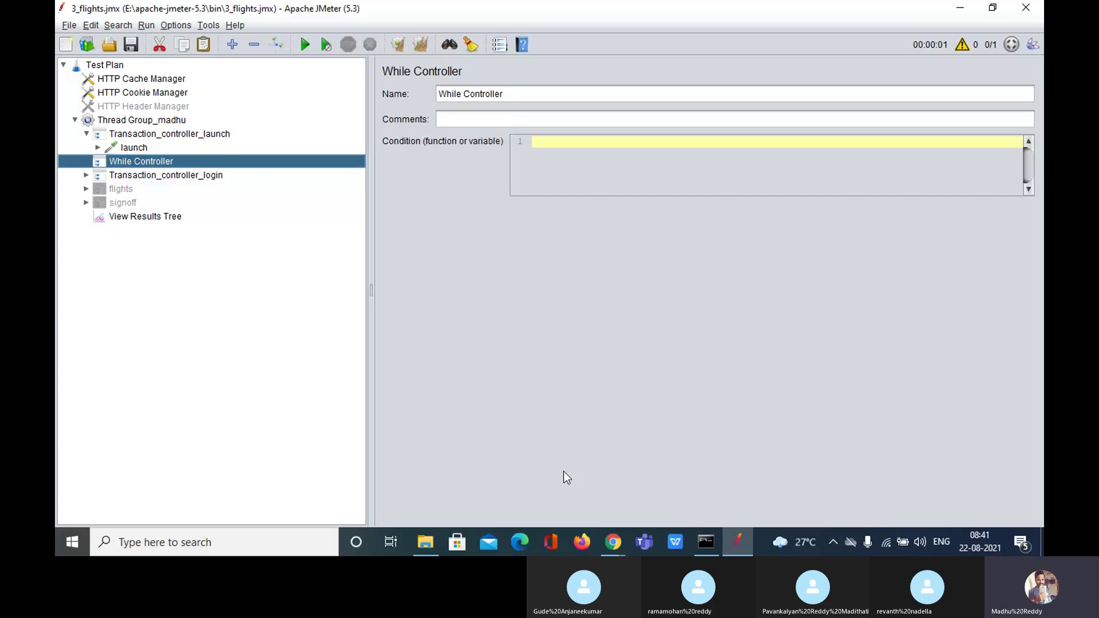
pyautogui.click(620, 552)
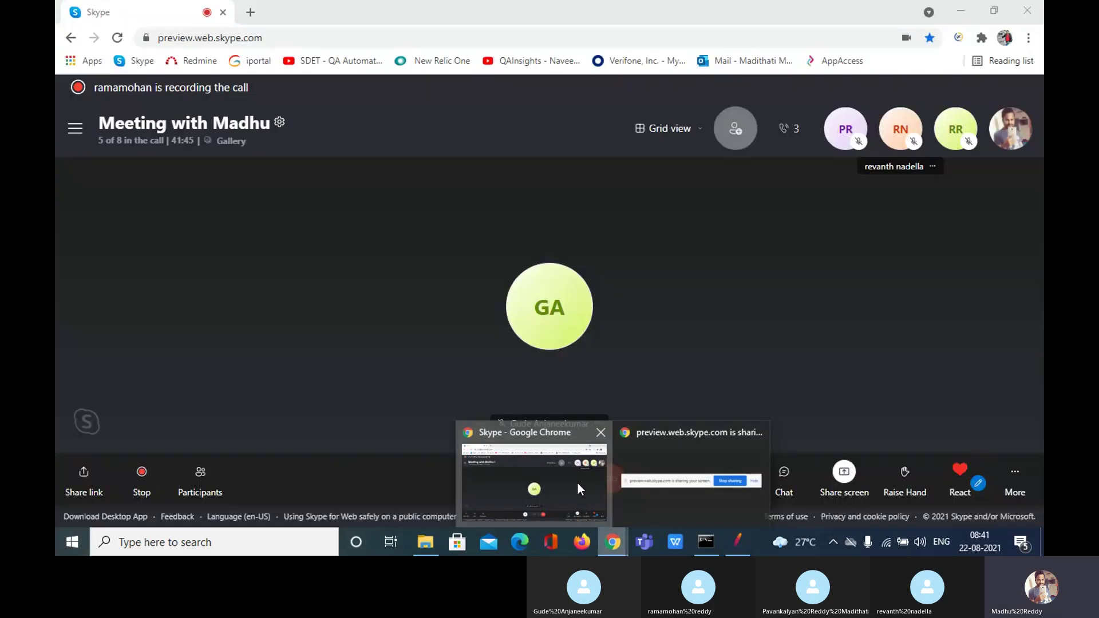
pyautogui.click(577, 482)
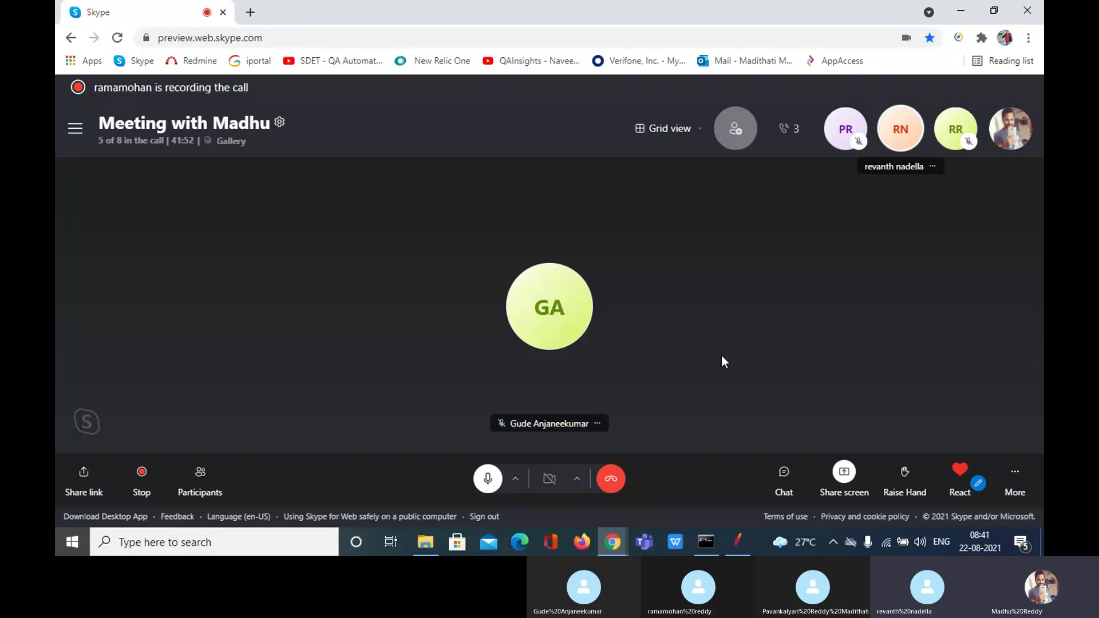
pyautogui.click(738, 543)
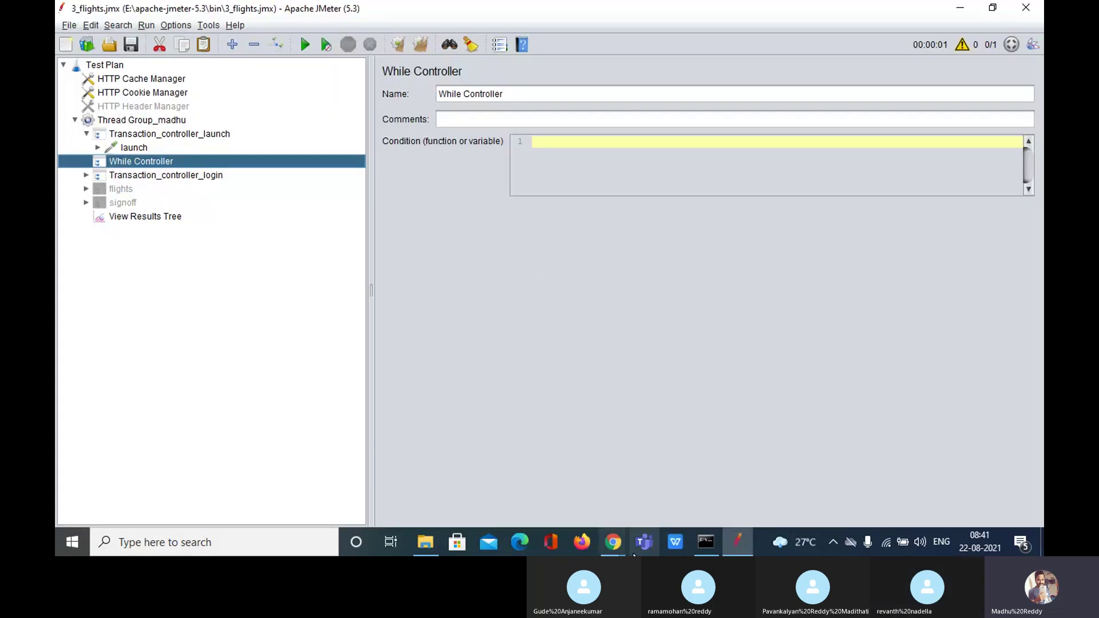
# Switch to Chrome and open a new browser tab beside the Skype meeting.
pyautogui.moveTo(617, 547)
pyautogui.click(603, 523)
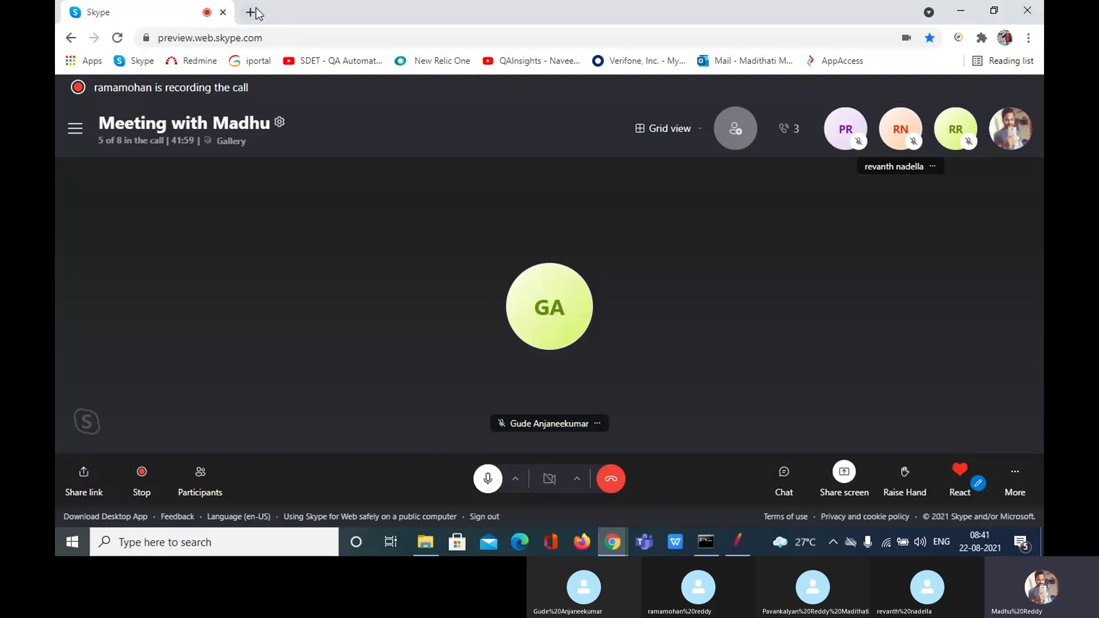
pyautogui.click(251, 12)
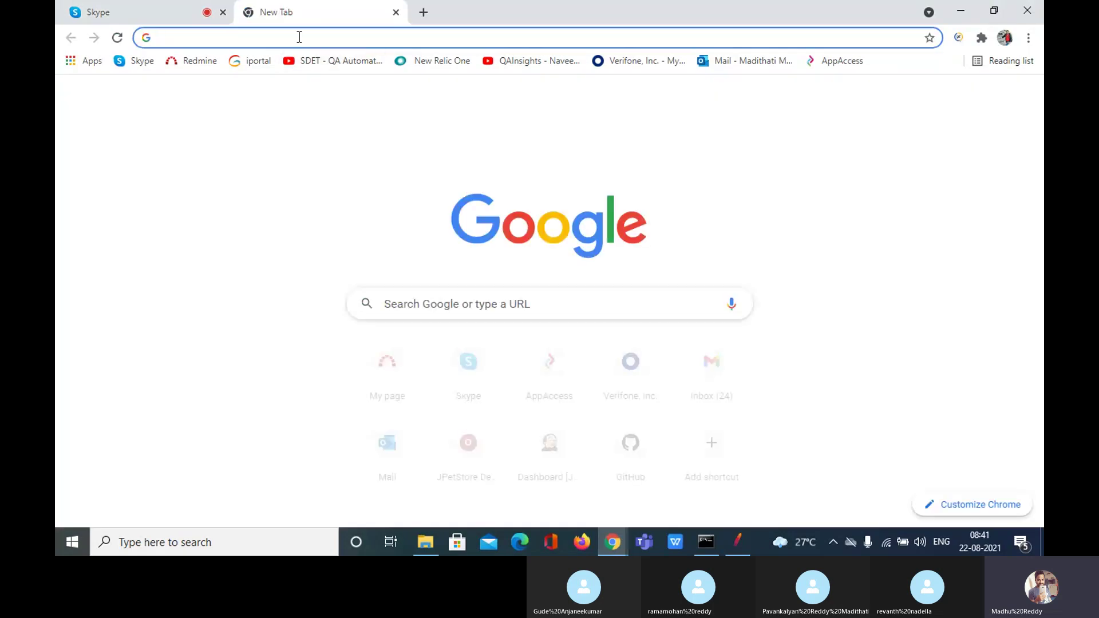
pyautogui.click(299, 37)
pyautogui.write('www')
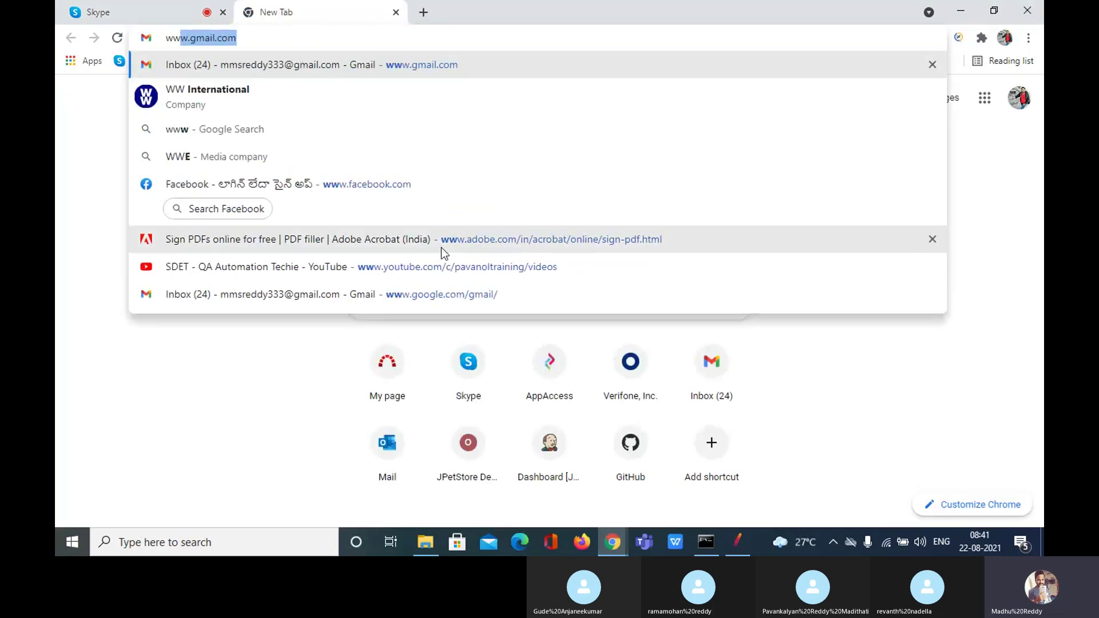
pyautogui.click(354, 190)
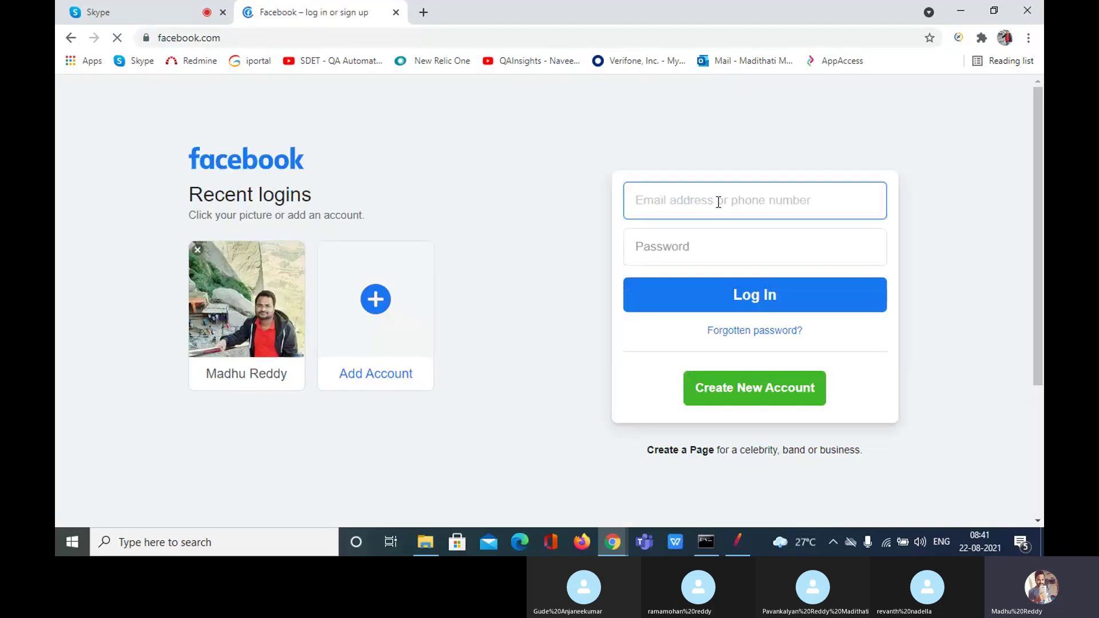
# Try to log in to Facebook with a made-up account identifier and a made-up password.
pyautogui.click(718, 201)
pyautogui.write('hdgcgAVJFHQEQejvh')
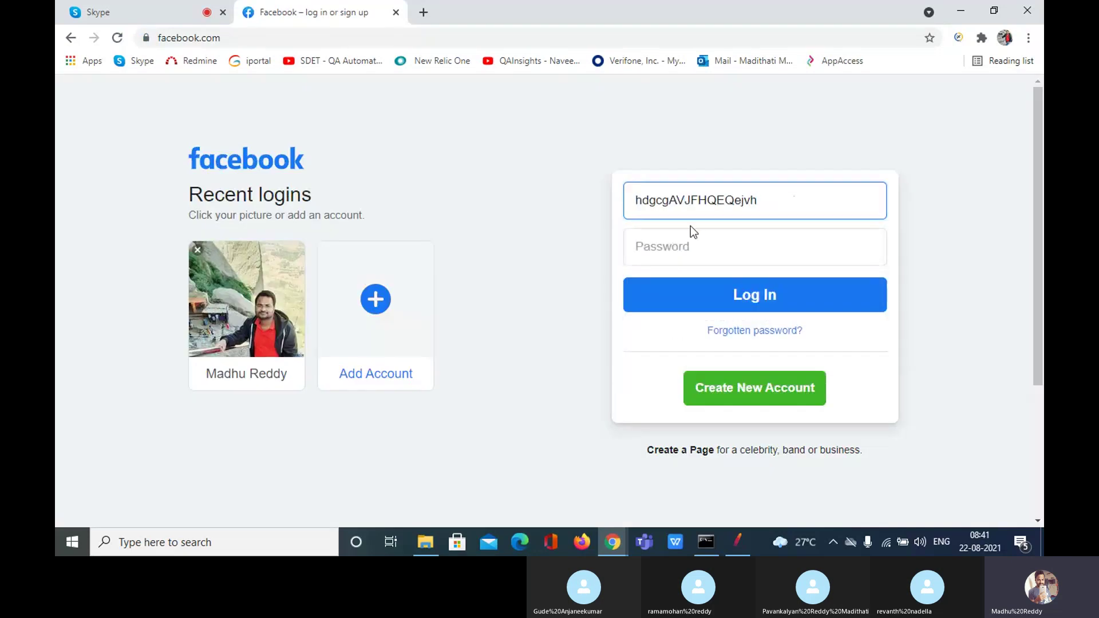
pyautogui.click(684, 249)
pyautogui.write('***********')
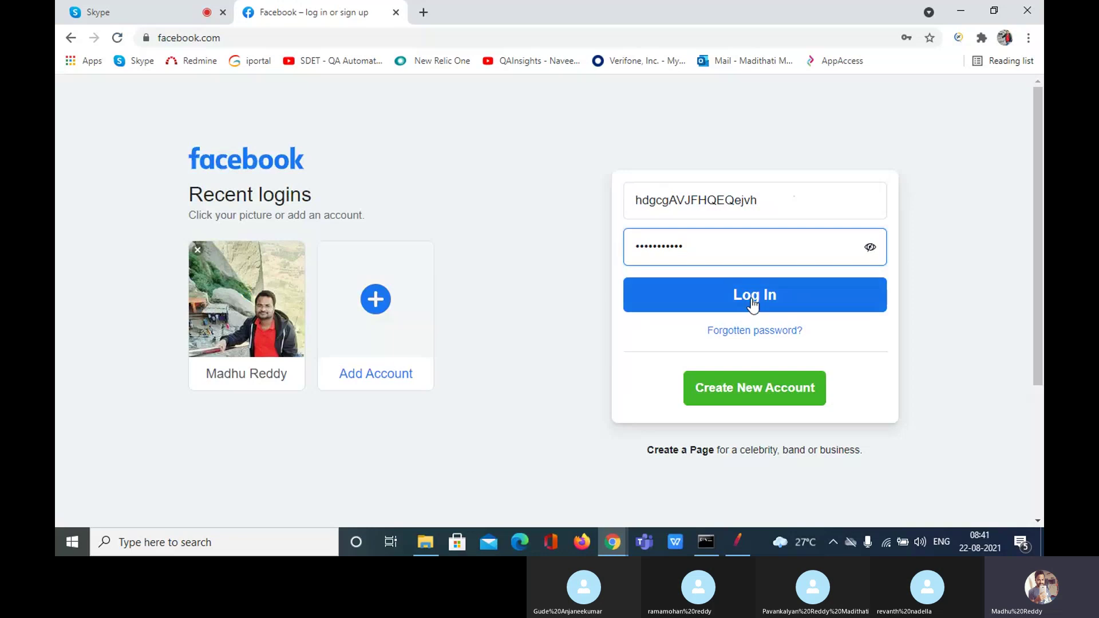
pyautogui.click(757, 295)
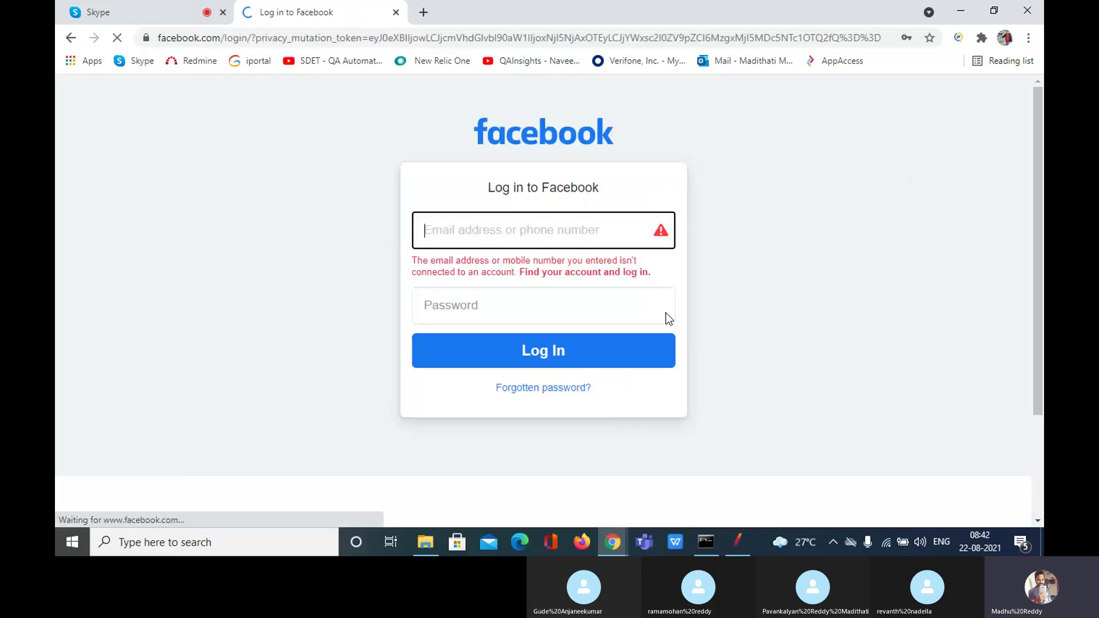
# Try the Facebook login again with a different made-up account identifier and password.
pyautogui.click(527, 232)
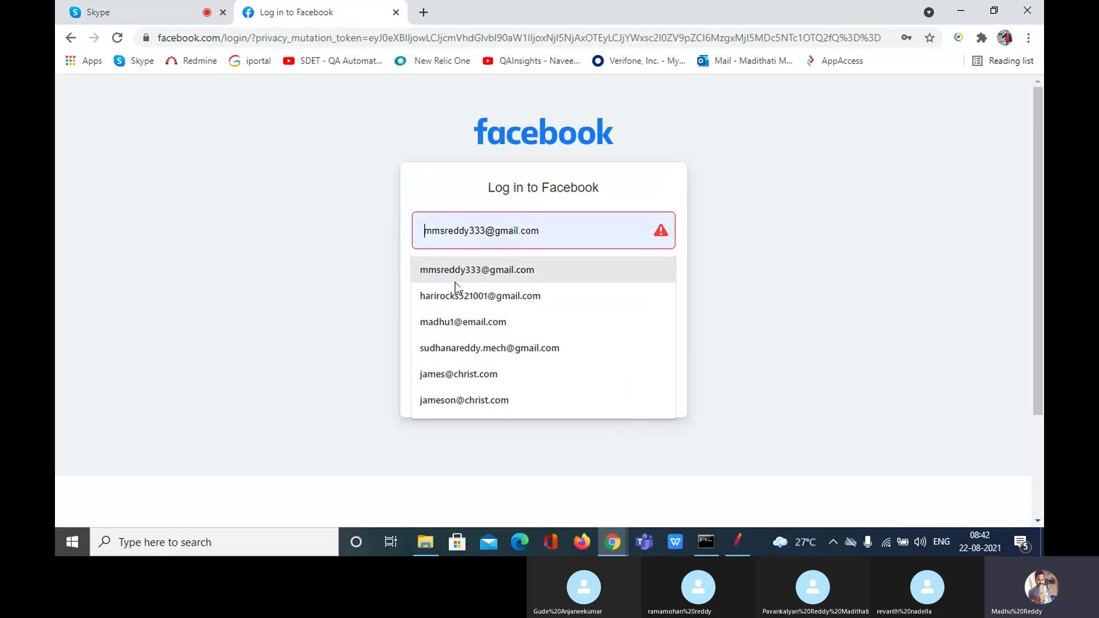
pyautogui.write('HJWQCGJawfq')
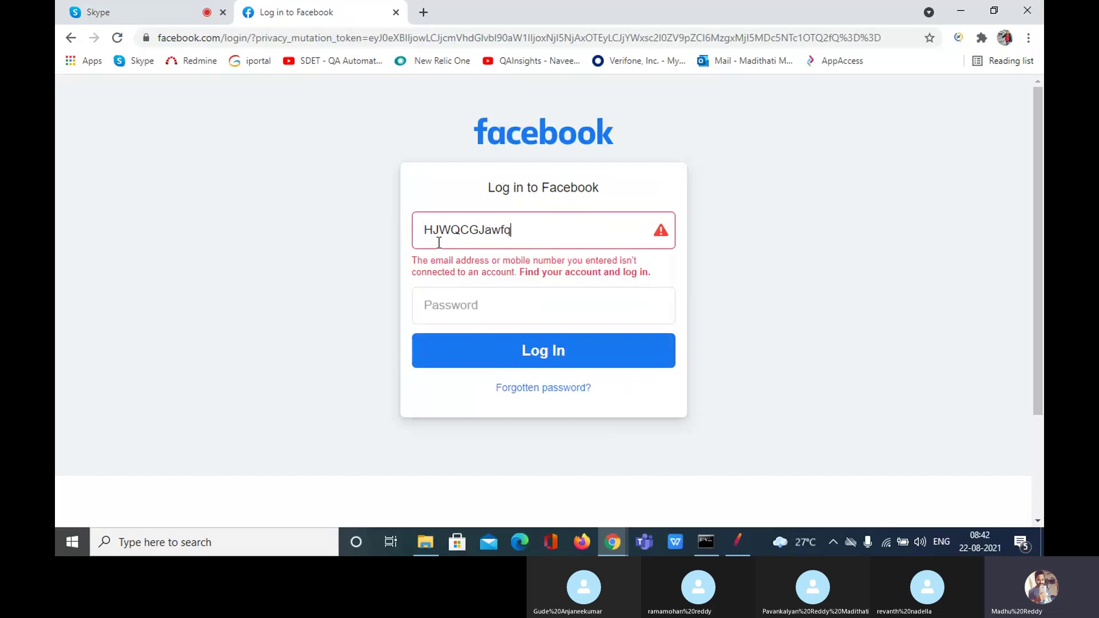
pyautogui.click(465, 299)
pyautogui.write('**********')
pyautogui.click(522, 348)
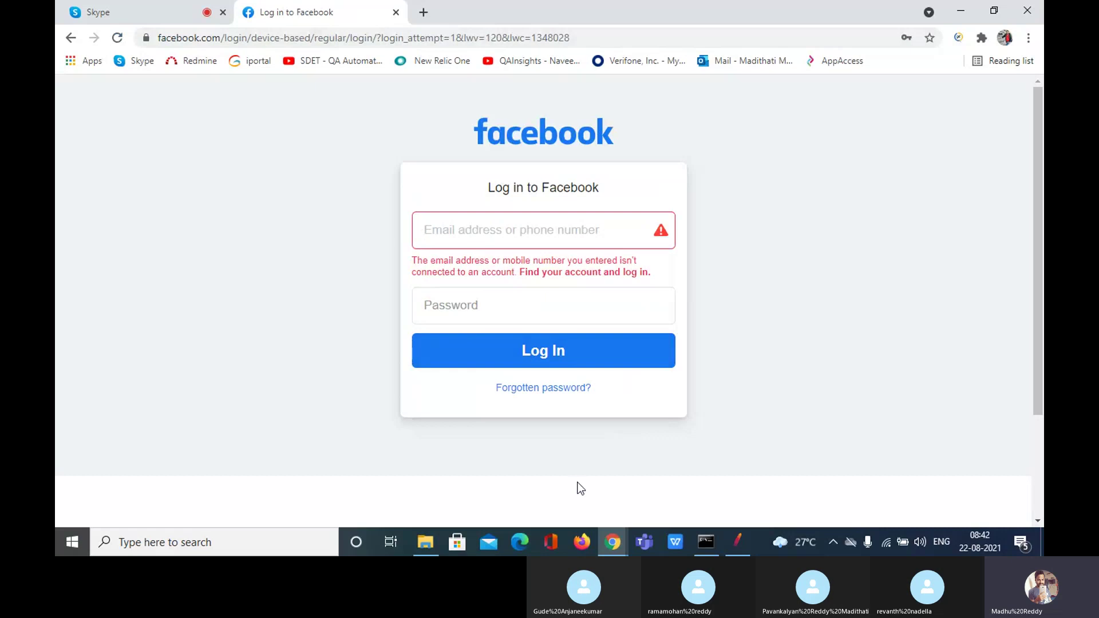
# Switch to Apache JMeter, nest Transaction_controller_login inside the While Controller, and expand it to show its login requests.
pyautogui.moveTo(623, 542)
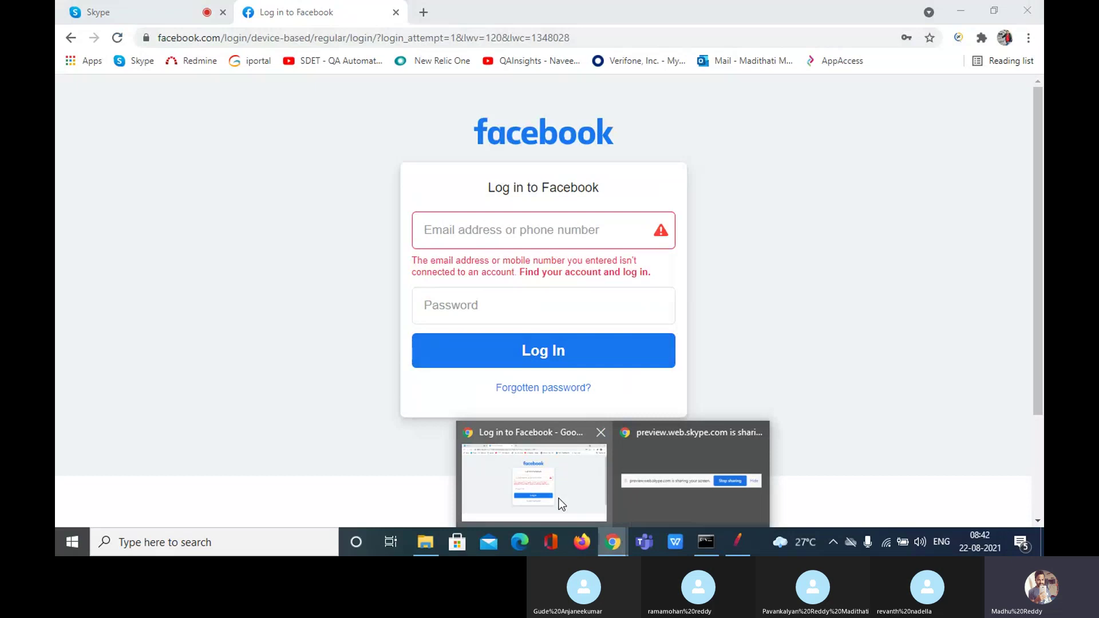
pyautogui.click(130, 7)
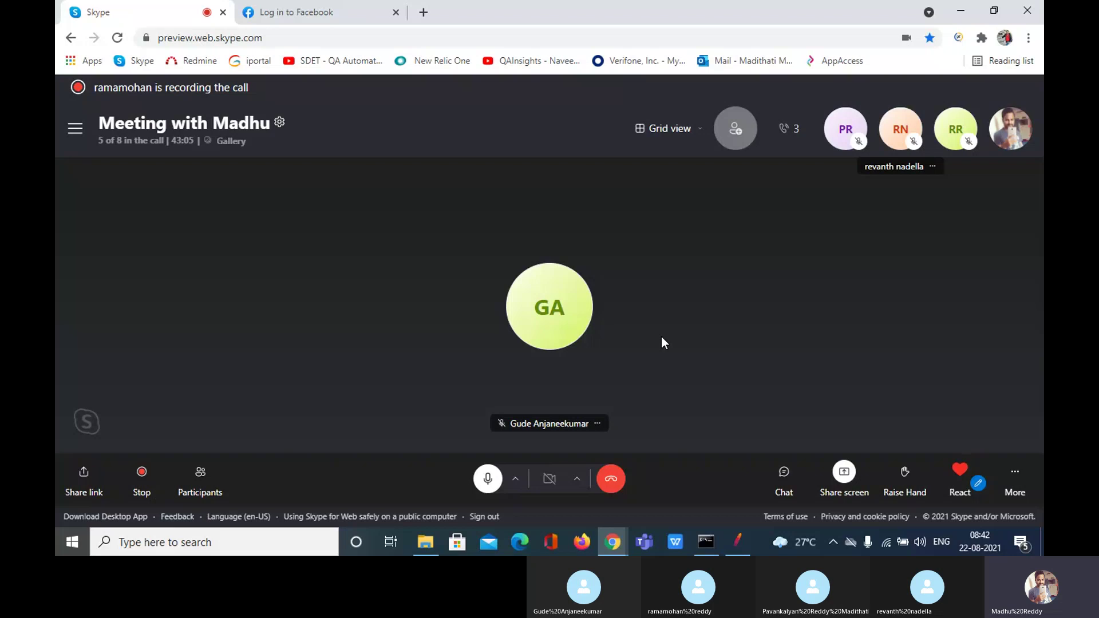
pyautogui.click(732, 548)
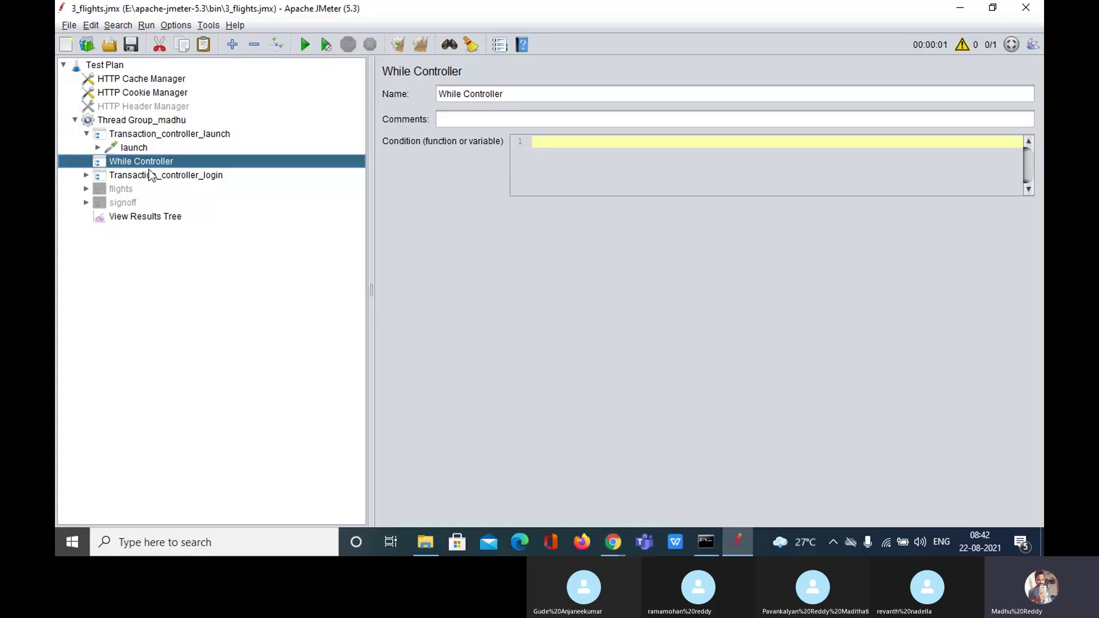
pyautogui.moveTo(150, 177); pyautogui.dragTo(148, 164)
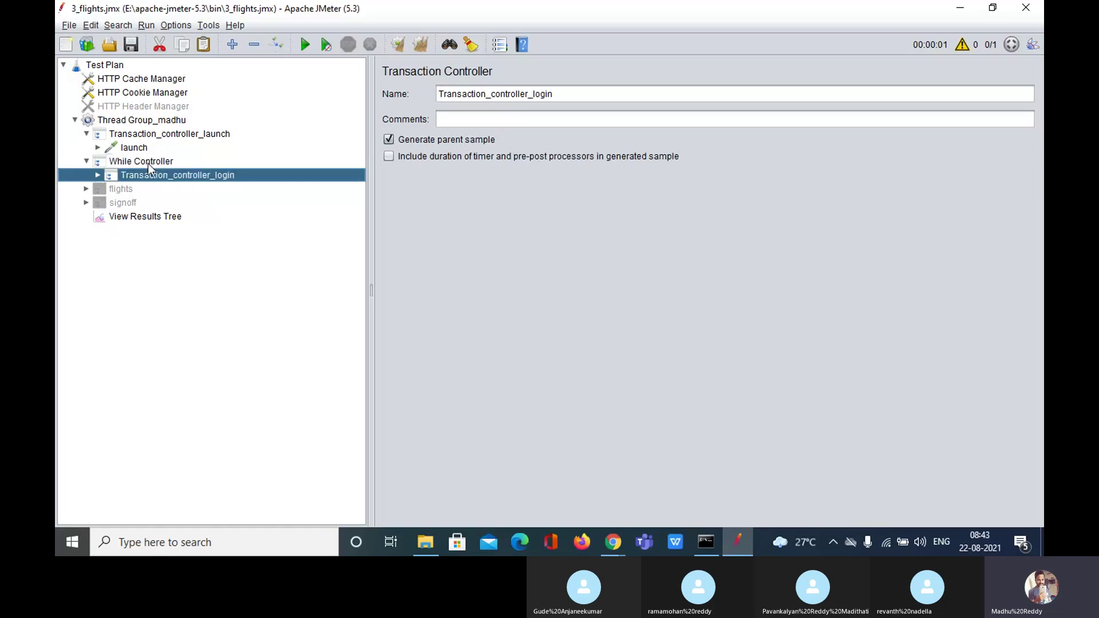
pyautogui.doubleClick(164, 175)
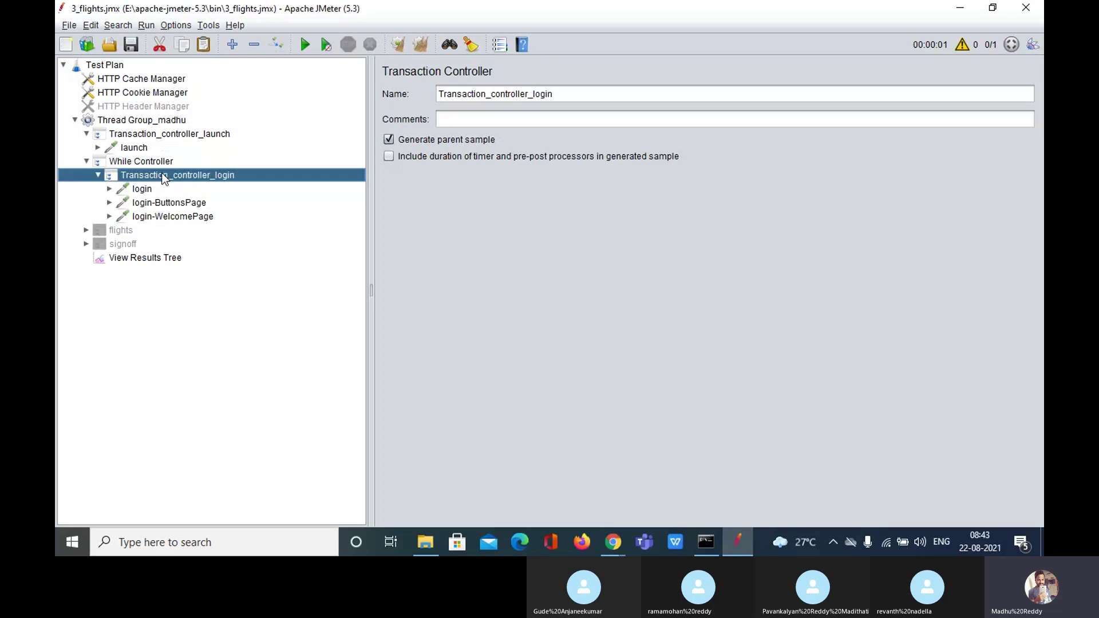
pyautogui.doubleClick(164, 161)
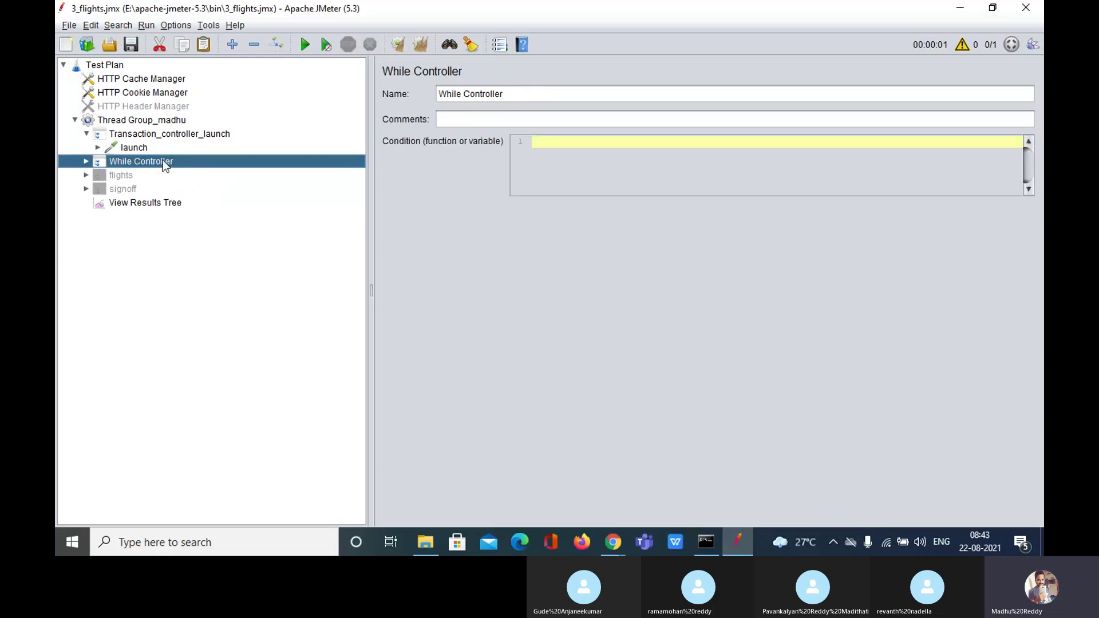
pyautogui.doubleClick(164, 161)
pyautogui.click(182, 178)
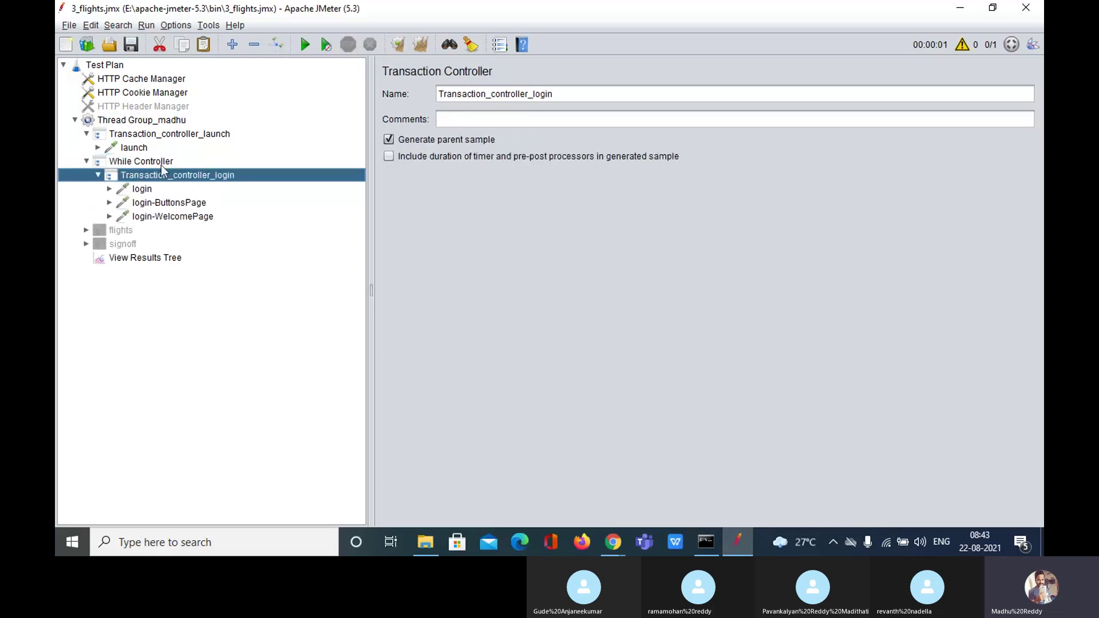
# Enter the empty variable reference ${} as the While Controller's condition.
pyautogui.click(160, 163)
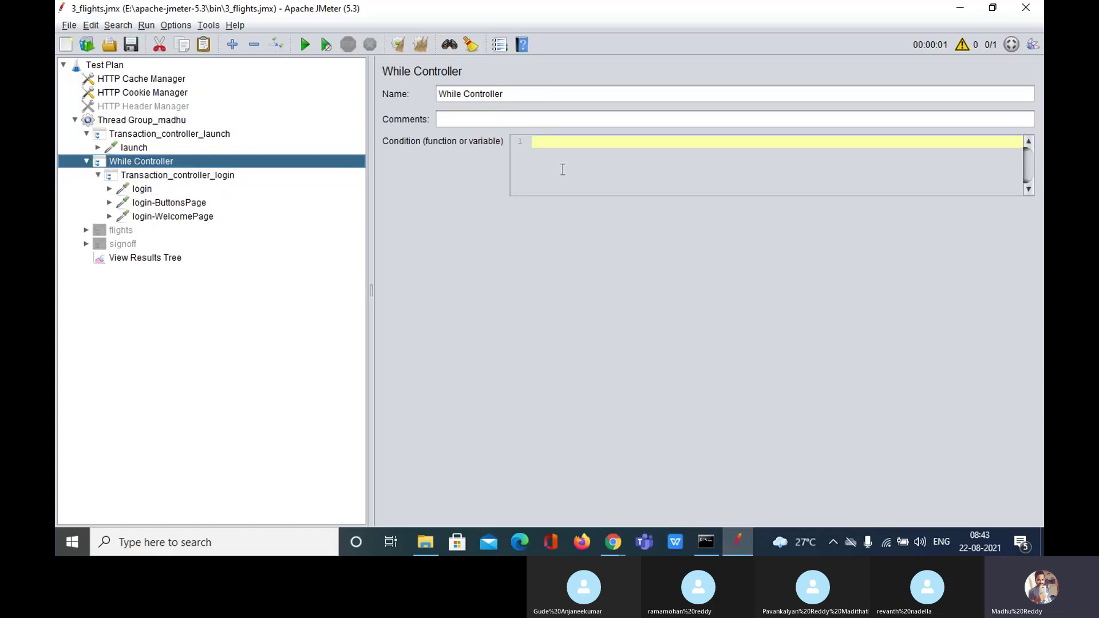
pyautogui.click(555, 144)
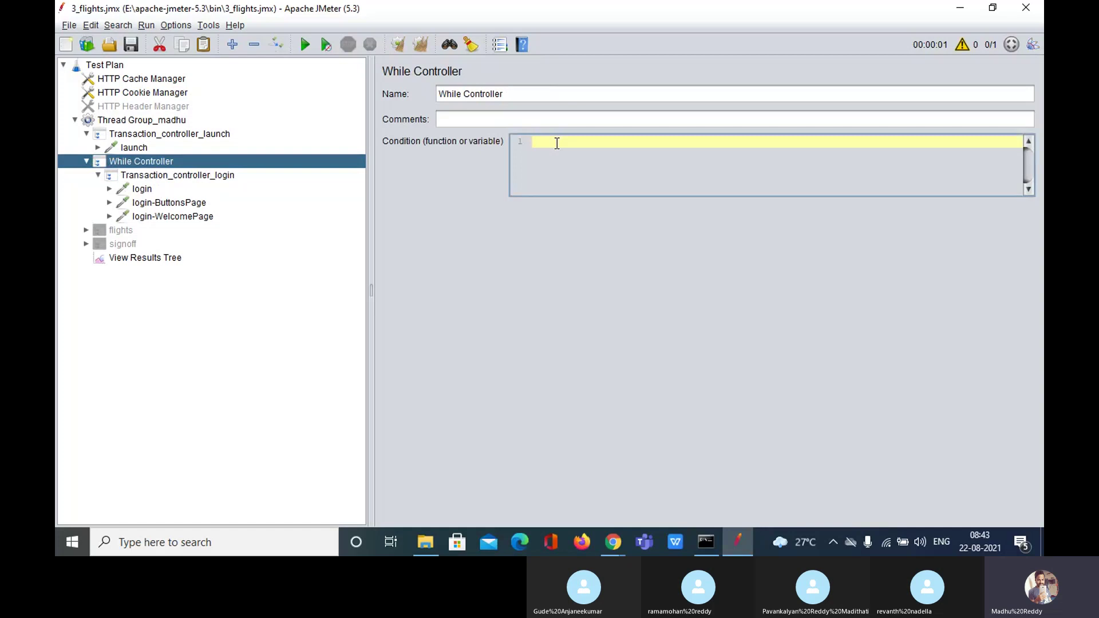
pyautogui.write('${}')
pyautogui.press('Left')
pyautogui.write('Transaction_controller_')
pyautogui.press('BackSpace')
pyautogui.press('BackSpace')
pyautogui.press('BackSpace')
pyautogui.press('BackSpace')
pyautogui.press('BackSpace')
pyautogui.press('BackSpace')
pyautogui.press('BackSpace')
pyautogui.press('BackSpace')
pyautogui.press('BackSpace')
pyautogui.press('BackSpace')
pyautogui.press('BackSpace')
pyautogui.press('BackSpace')
pyautogui.press('BackSpace')
pyautogui.press('BackSpace')
pyautogui.press('BackSpace')
pyautogui.press('BackSpace')
pyautogui.press('BackSpace')
pyautogui.press('BackSpace')
pyautogui.press('BackSpace')
pyautogui.press('BackSpace')
pyautogui.press('BackSpace')
pyautogui.press('BackSpace')
pyautogui.press('BackSpace')
pyautogui.click(143, 148)
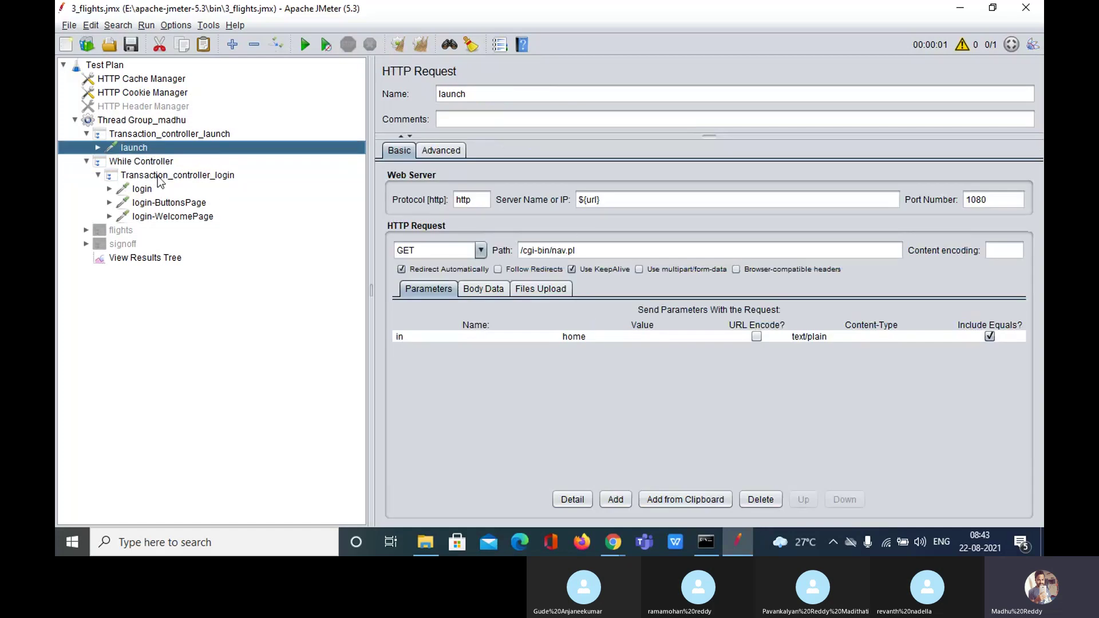
pyautogui.click(152, 163)
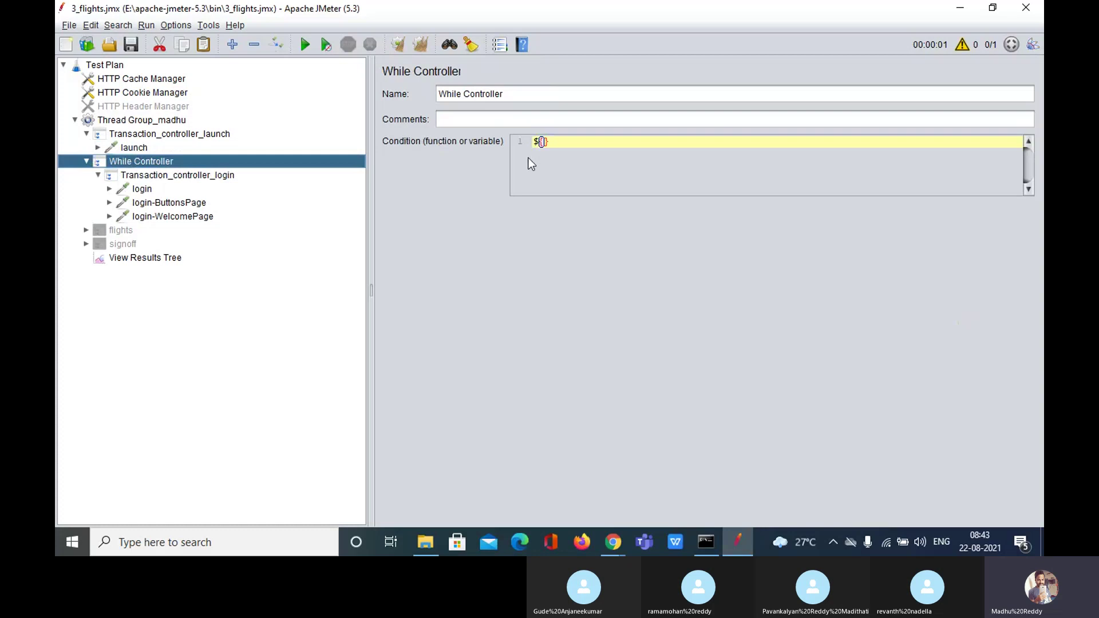
pyautogui.click(543, 142)
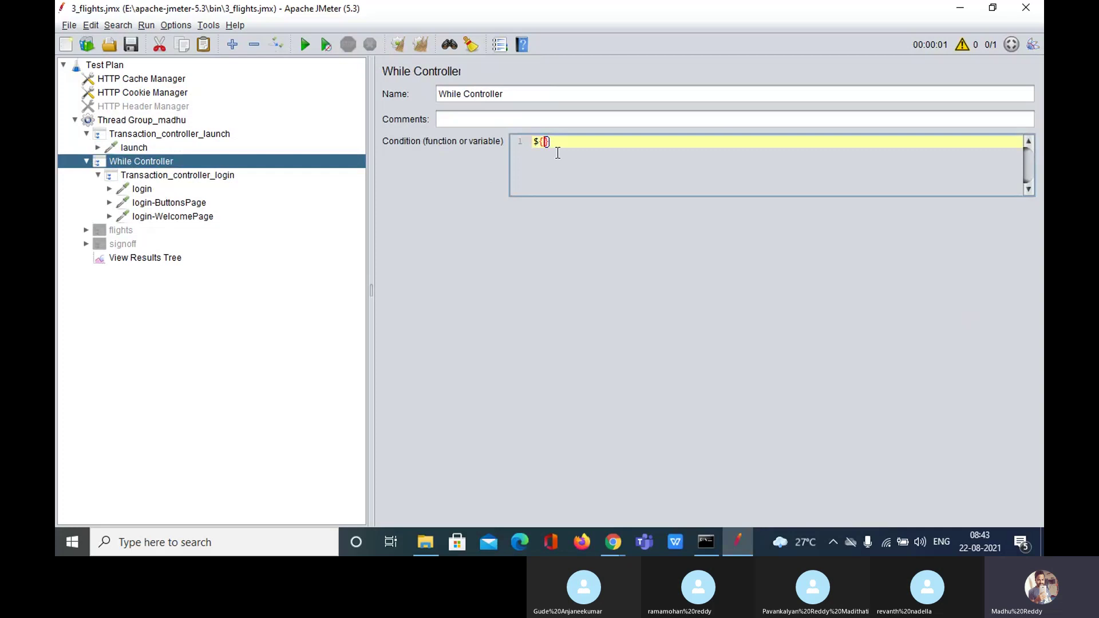
# In View Results Tree, render the first login transaction's login-WelcomePage response as Browser and highlight the word Welcome.
pyautogui.click(100, 263)
pyautogui.click(469, 268)
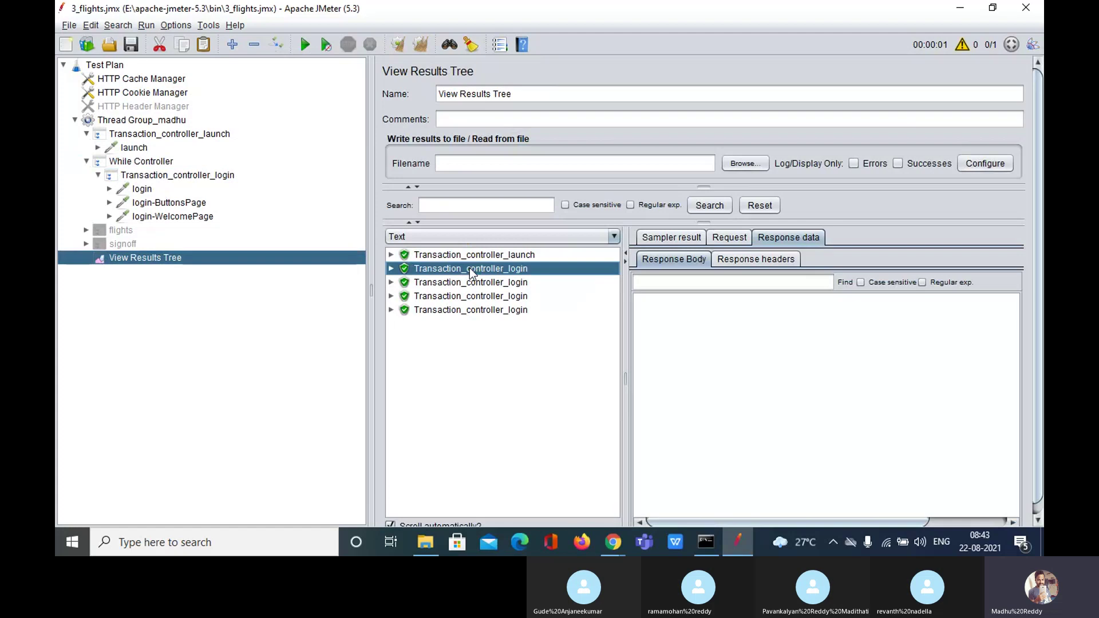
pyautogui.doubleClick(469, 268)
pyautogui.click(473, 309)
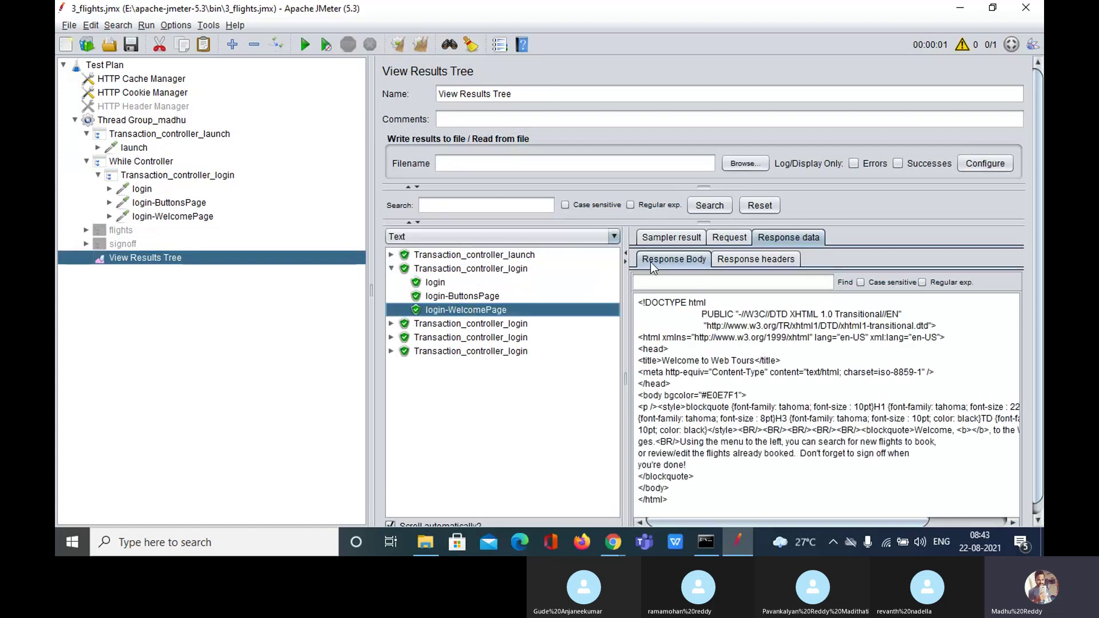
pyautogui.click(614, 238)
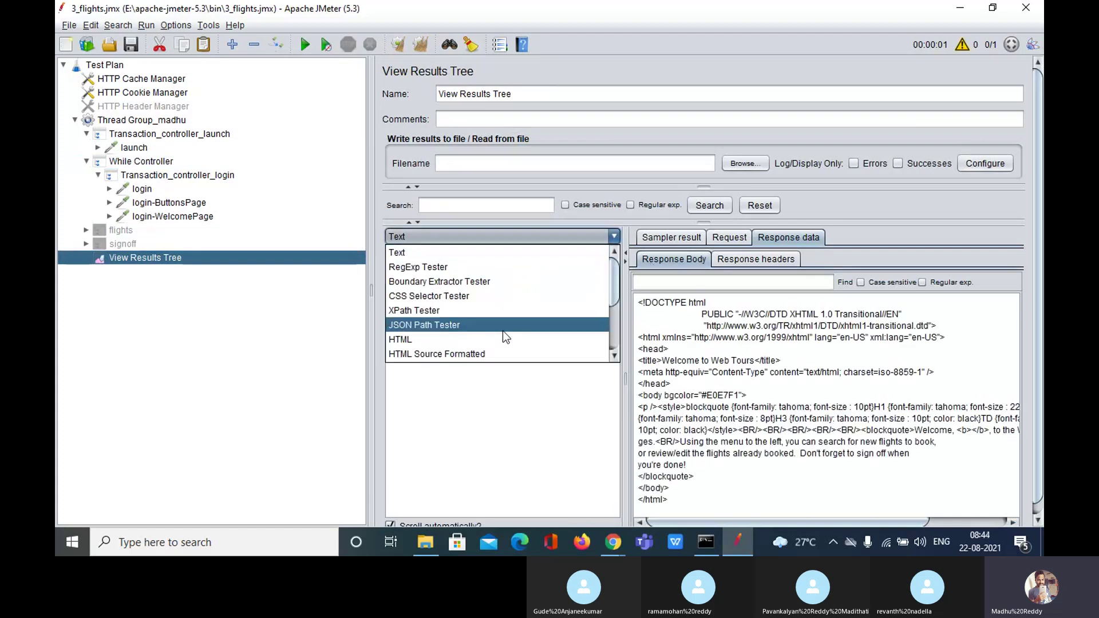
pyautogui.scroll(-3, 503, 331)
pyautogui.click(458, 341)
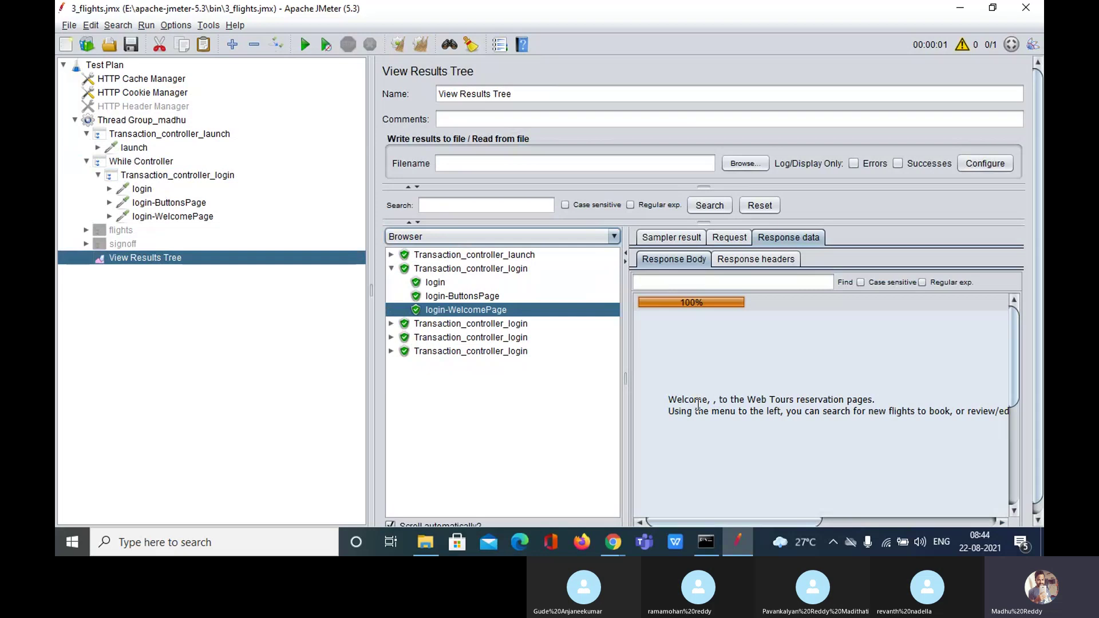
pyautogui.moveTo(669, 400)
pyautogui.mouseDown()
pyautogui.moveTo(711, 399)
pyautogui.moveTo(669, 395)
pyautogui.mouseUp()
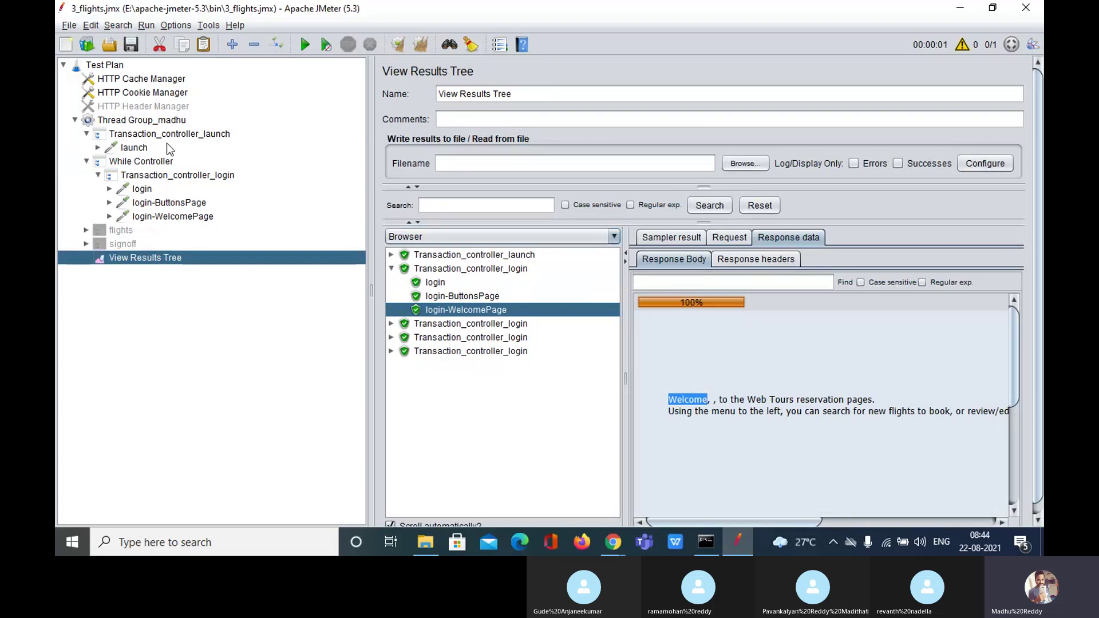
# Examine the created variable's name in the session ID Regular Expression Extractor under the launch request.
pyautogui.moveTo(167, 144); pyautogui.dragTo(140, 147)
pyautogui.doubleClick(140, 147)
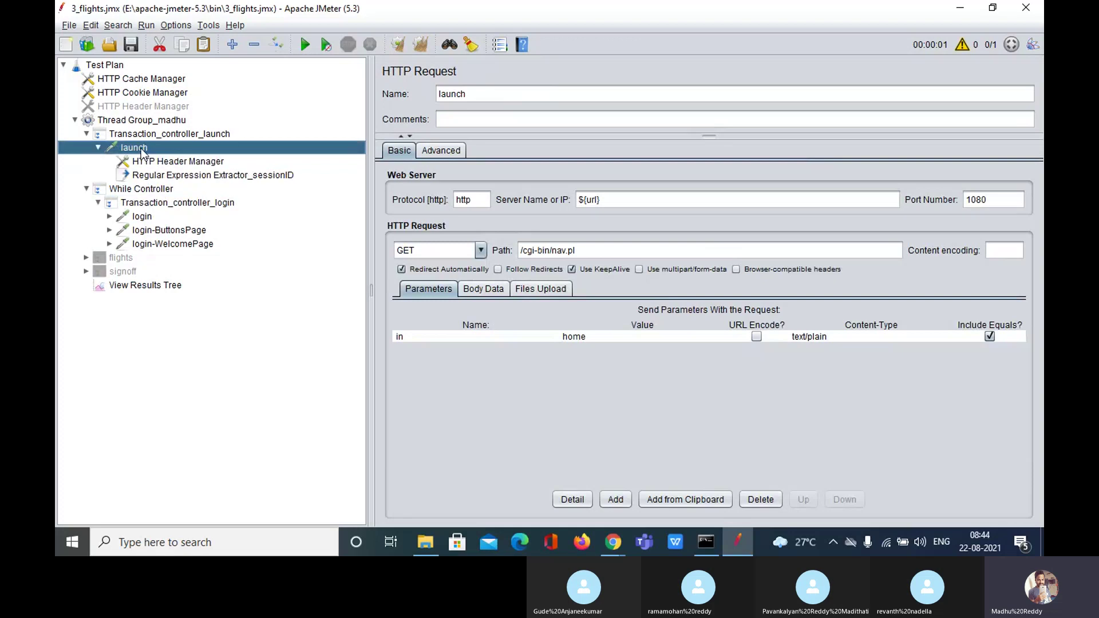
pyautogui.click(173, 177)
pyautogui.click(691, 245)
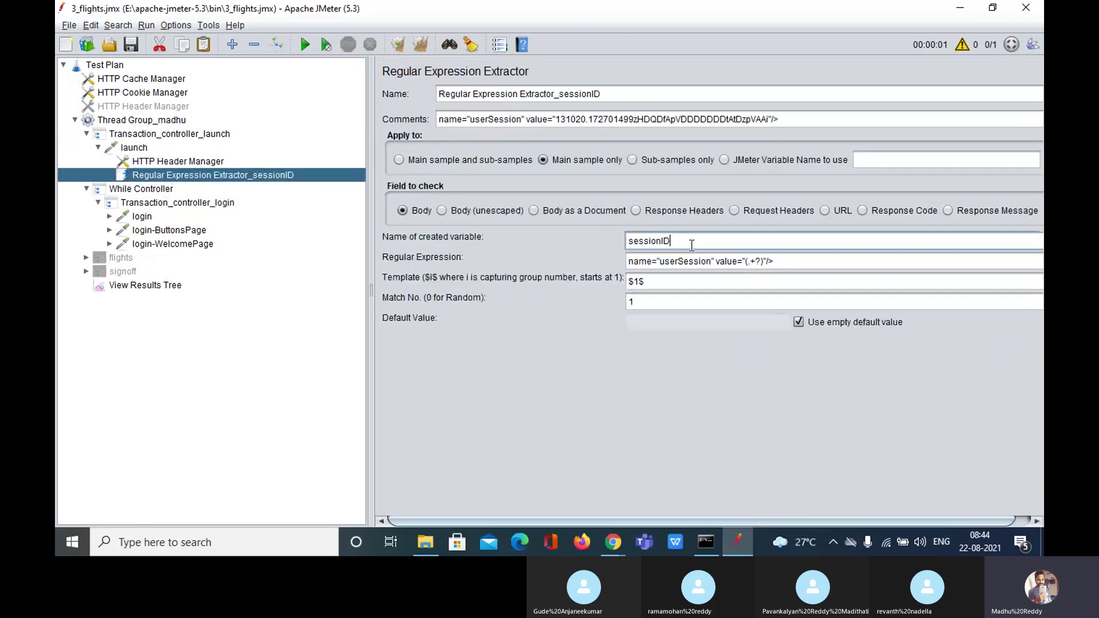
pyautogui.doubleClick(692, 245)
# Complete the While Controller's condition as ${text}==welcome.
pyautogui.click(157, 190)
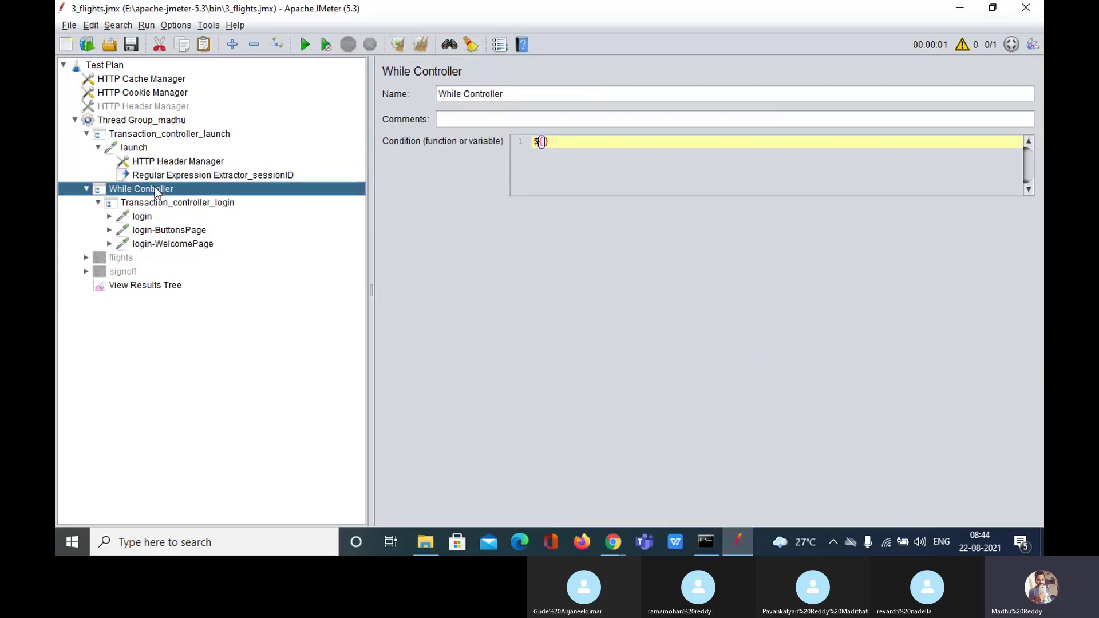
pyautogui.click(545, 141)
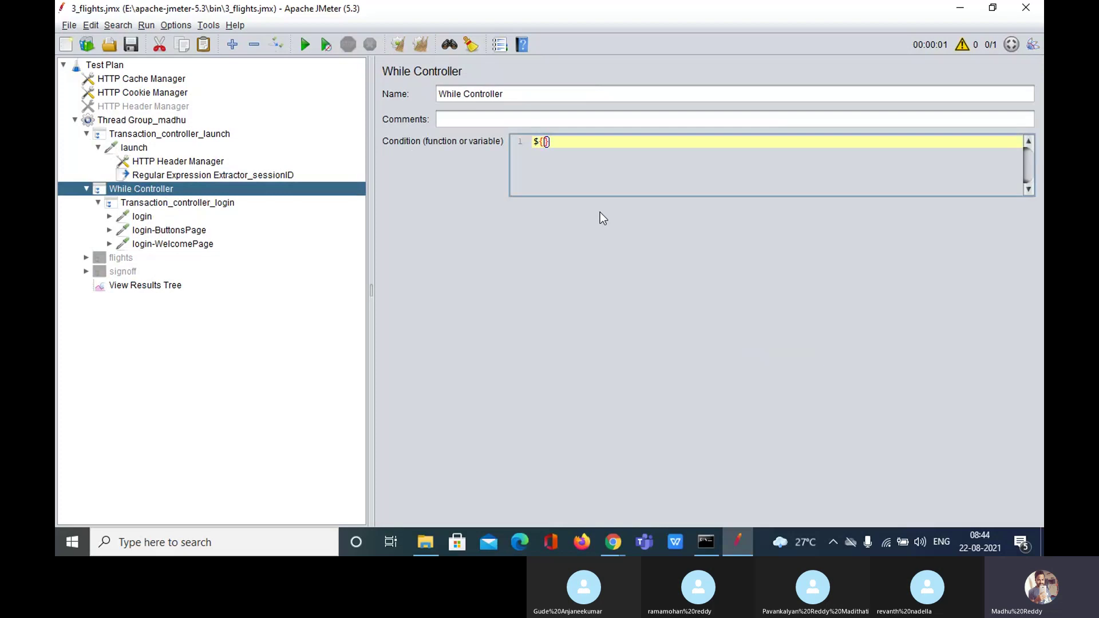
pyautogui.write('text')
pyautogui.click(592, 142)
pyautogui.write('==welcome')
# Clear the previous results in View Results Tree and run the test plan.
pyautogui.click(146, 286)
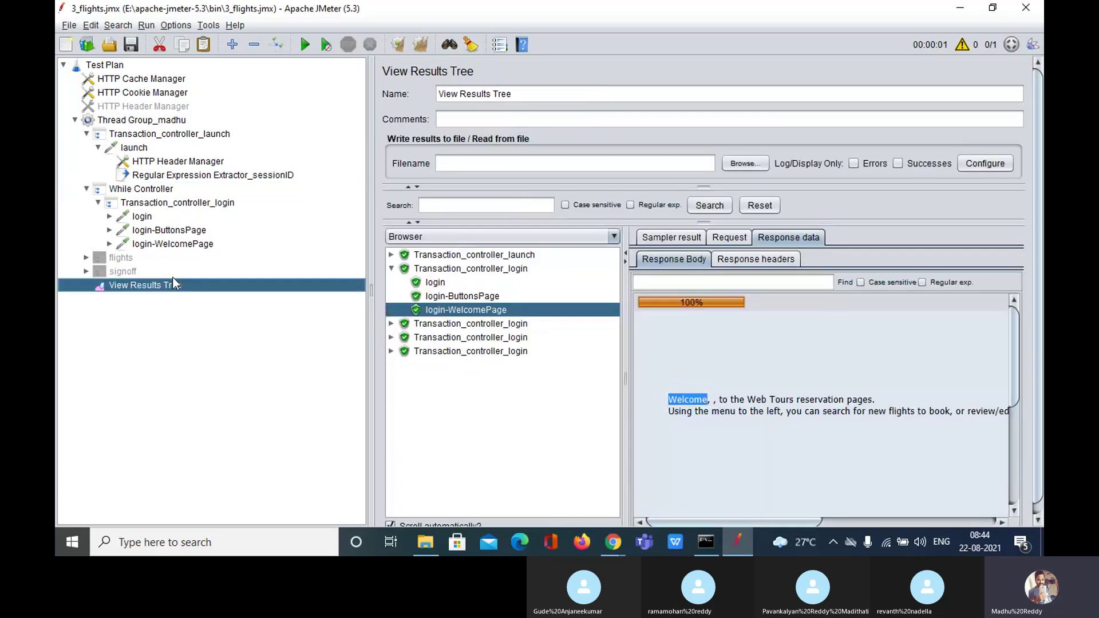
pyautogui.click(424, 44)
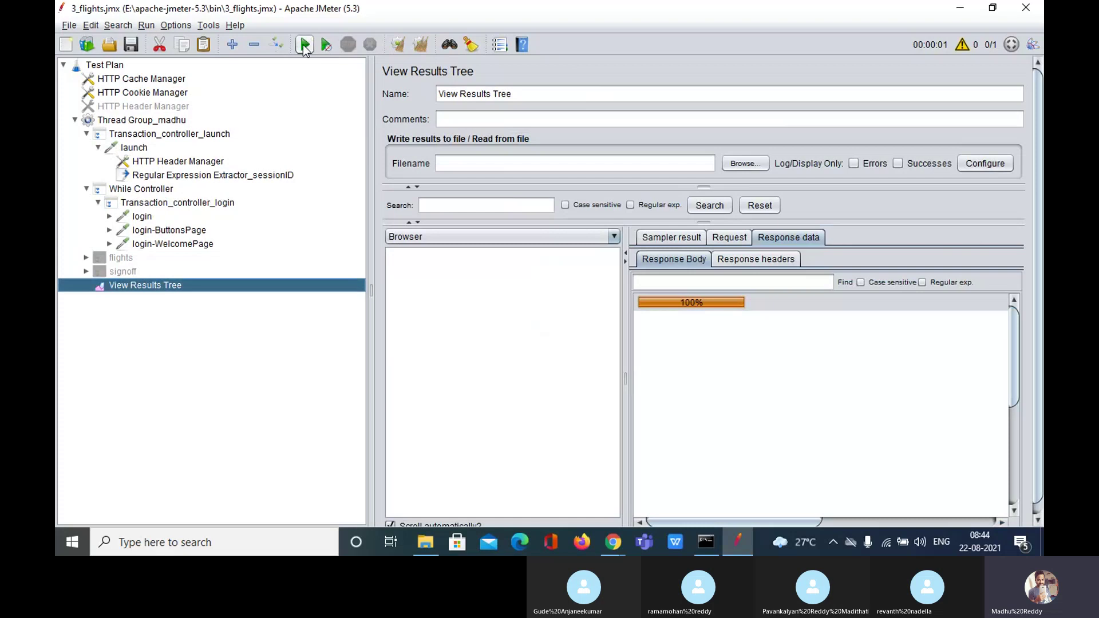
pyautogui.click(303, 45)
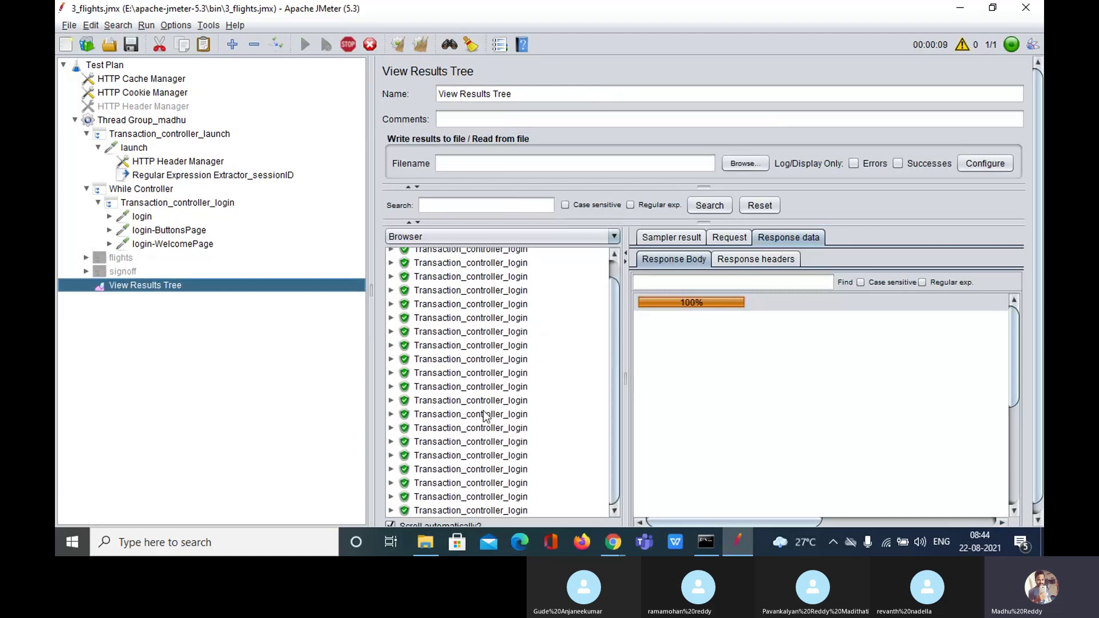
# Review the While Controller's condition, highlighting the text variable and the value welcome, and return to View Results Tree.
pyautogui.click(154, 191)
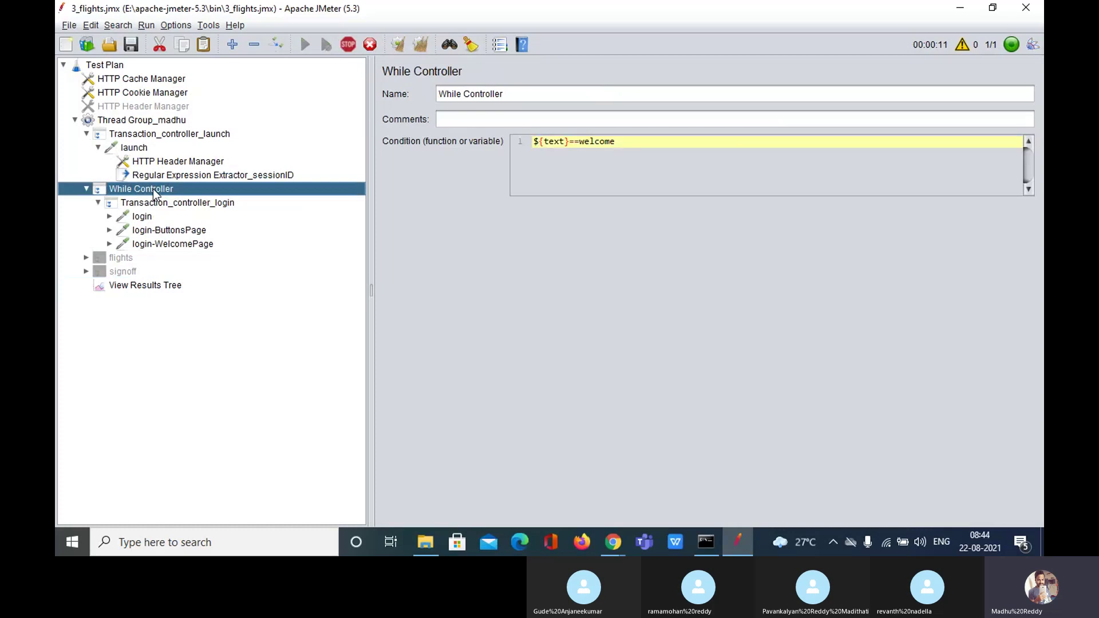
pyautogui.tripleClick(577, 144)
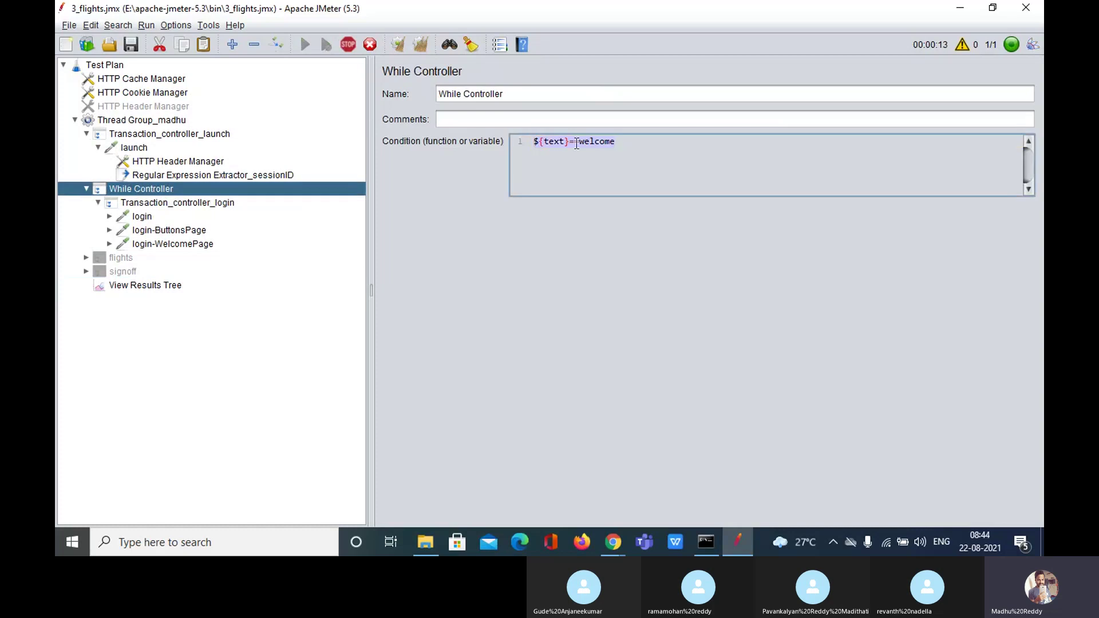
pyautogui.doubleClick(555, 141)
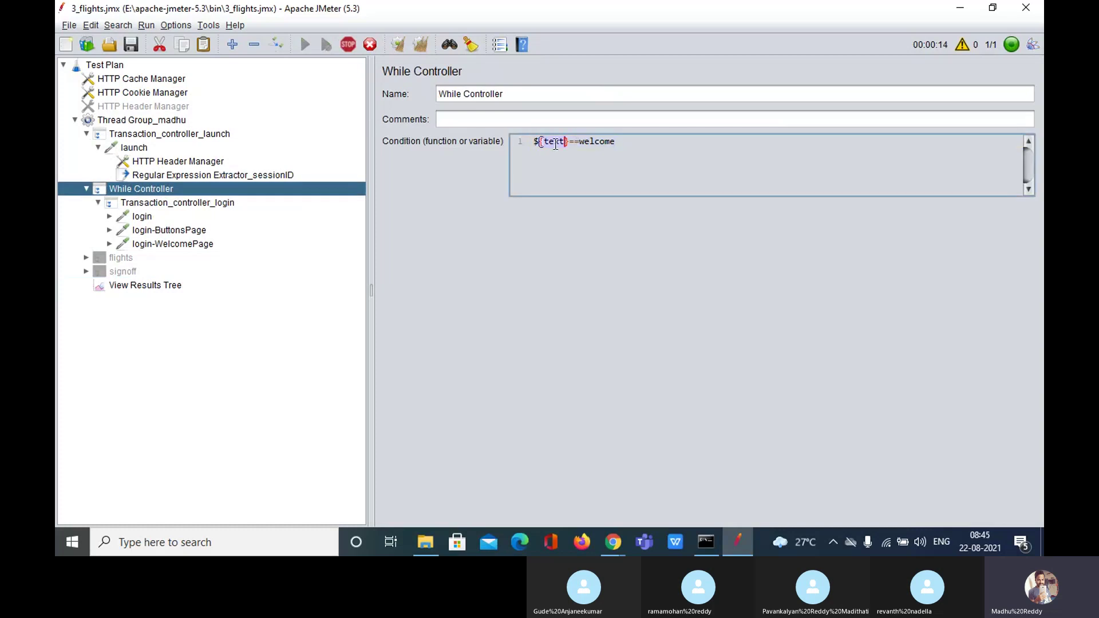
pyautogui.click(596, 142)
pyautogui.hotkey('shift', 'End')
pyautogui.doubleClick(551, 141)
pyautogui.click(169, 287)
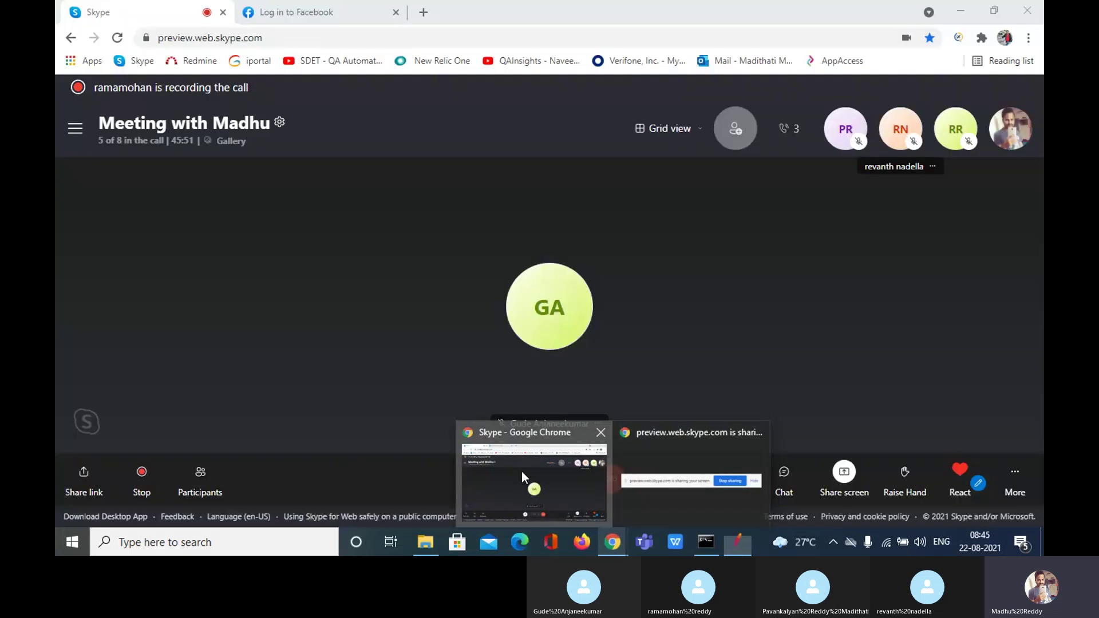
pyautogui.click(521, 472)
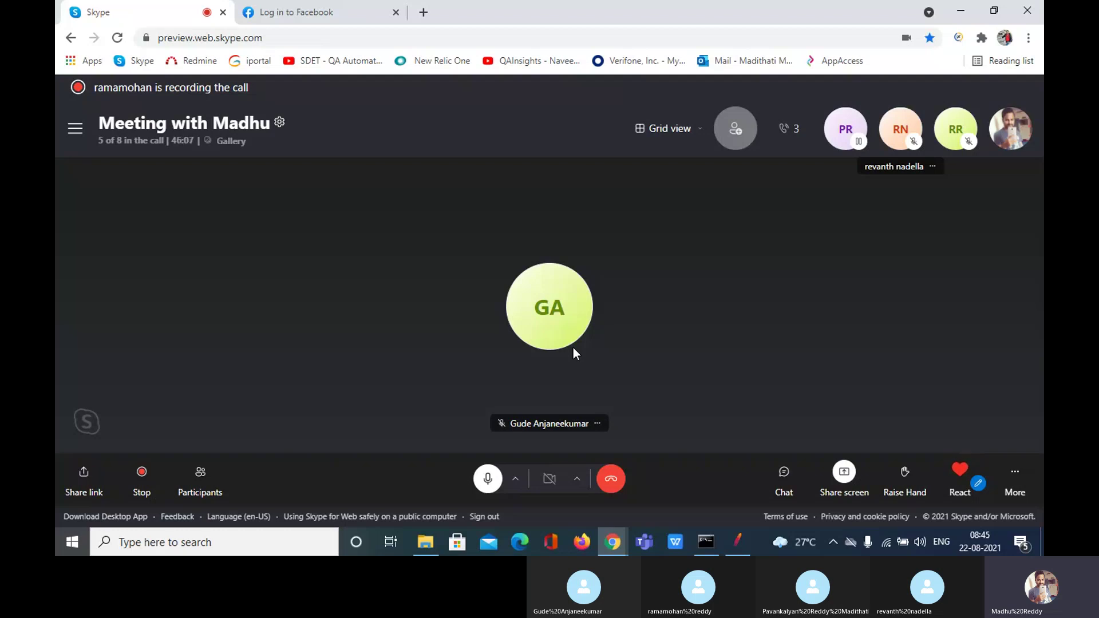
pyautogui.hotkey('alt', 'Tab')
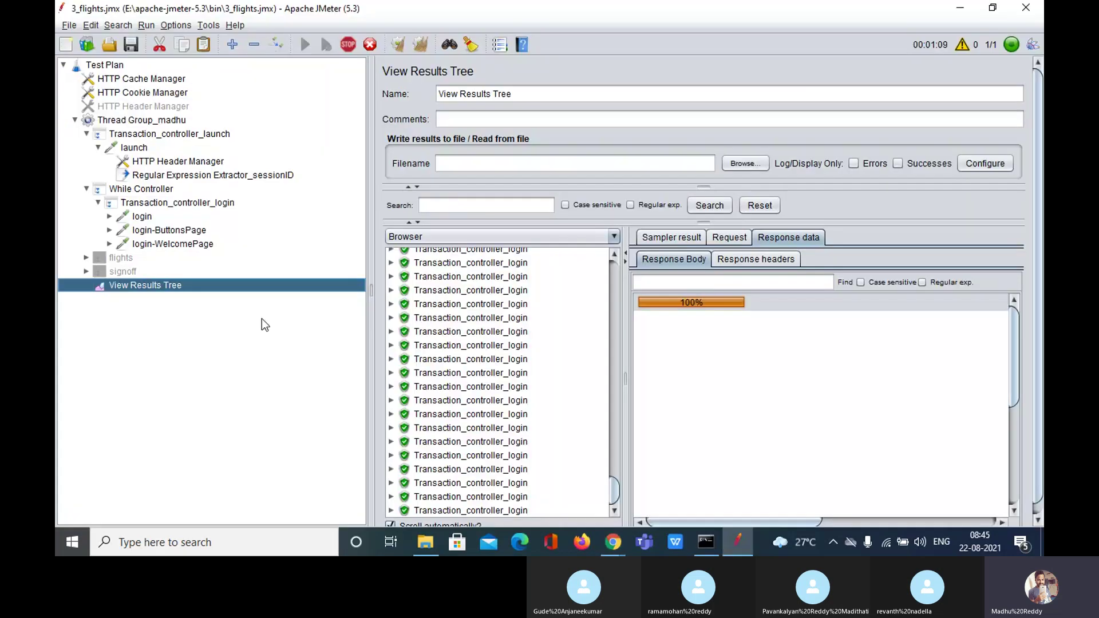
# Compare the While Controller's condition with the repeated login transactions in View Results Tree, and stop the test run.
pyautogui.click(145, 189)
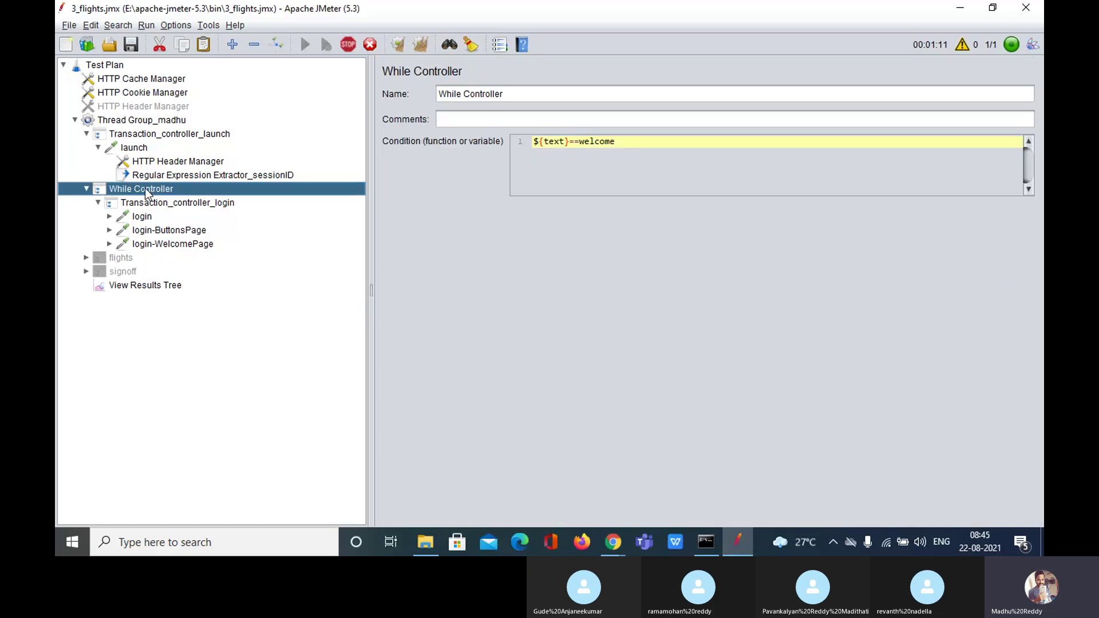
pyautogui.moveTo(632, 148); pyautogui.dragTo(532, 146)
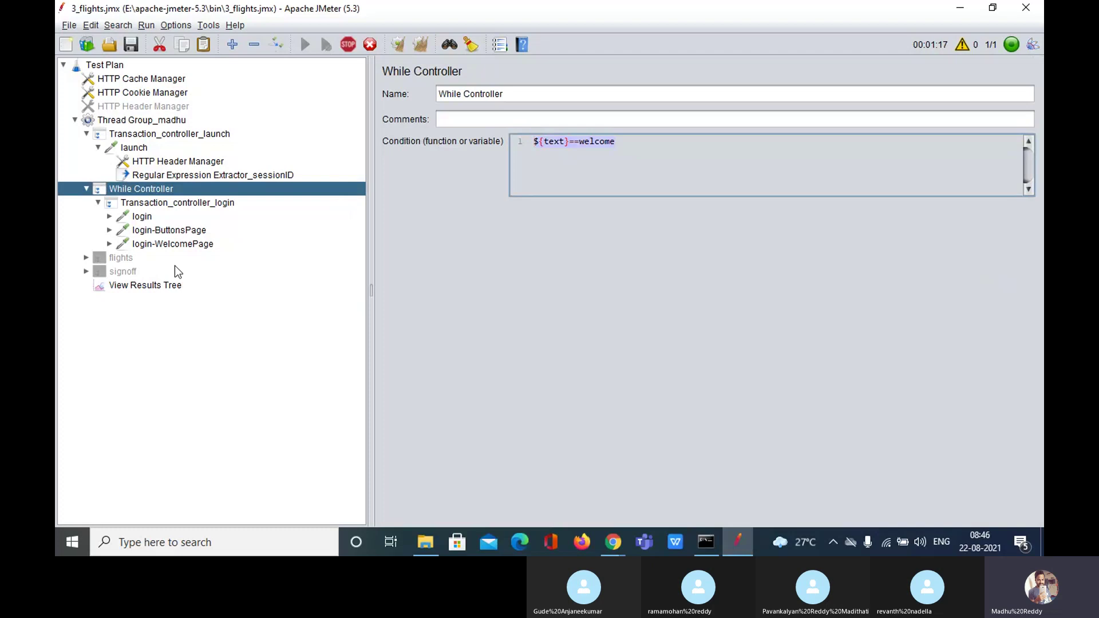
pyautogui.click(141, 282)
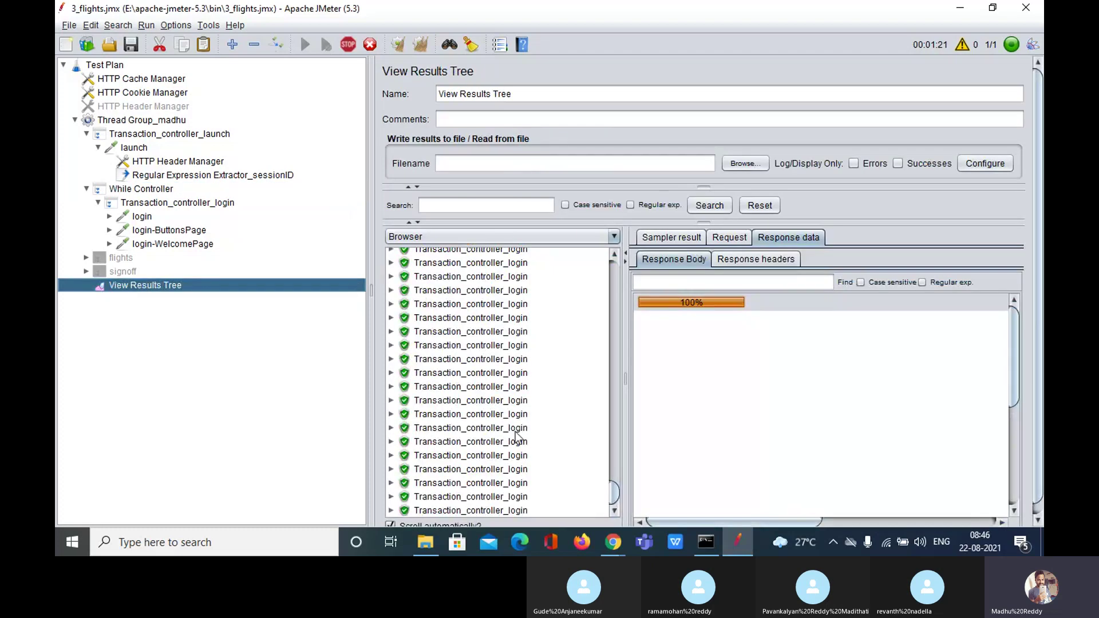
pyautogui.scroll(15, 518, 438)
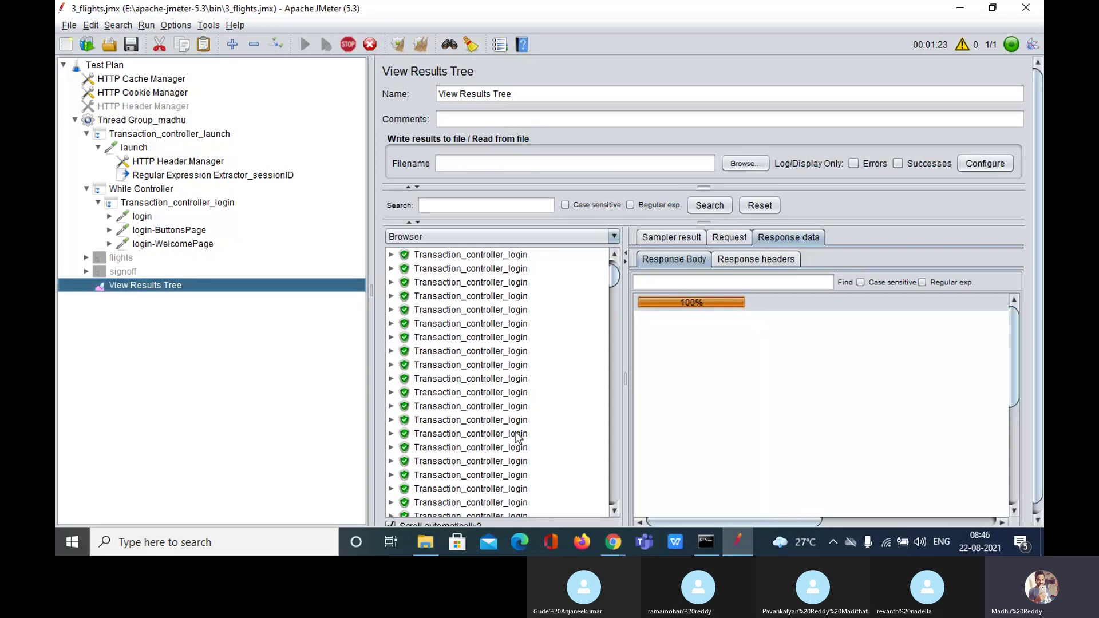
pyautogui.scroll(5, 518, 438)
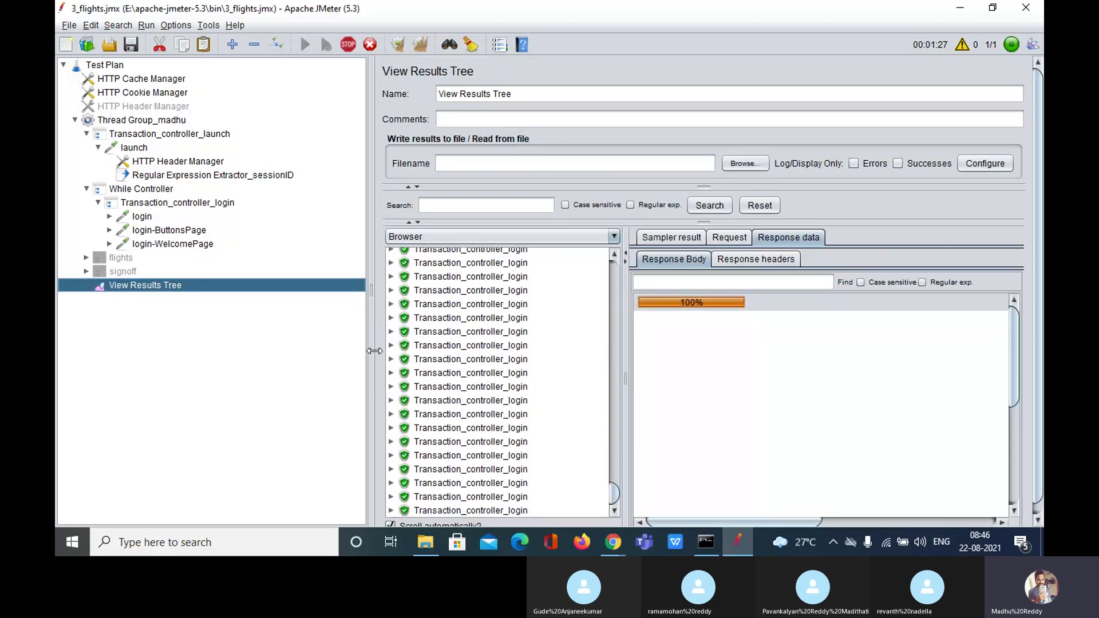
pyautogui.click(347, 44)
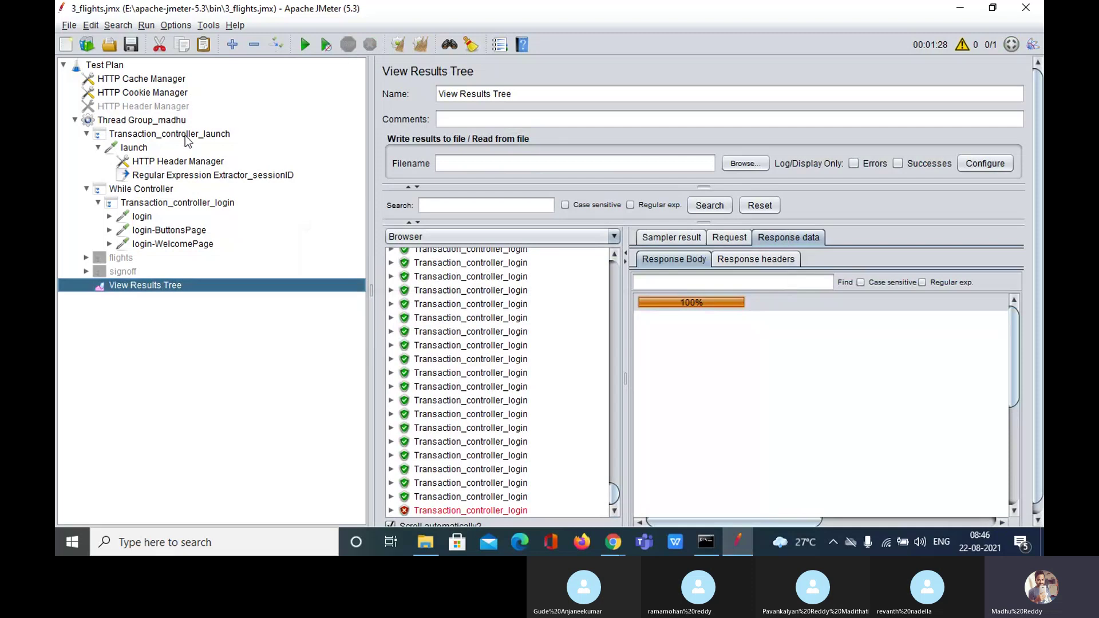
# Switch to Chrome, close the Facebook login tab, and return to JMeter with the While Controller selected.
pyautogui.click(131, 194)
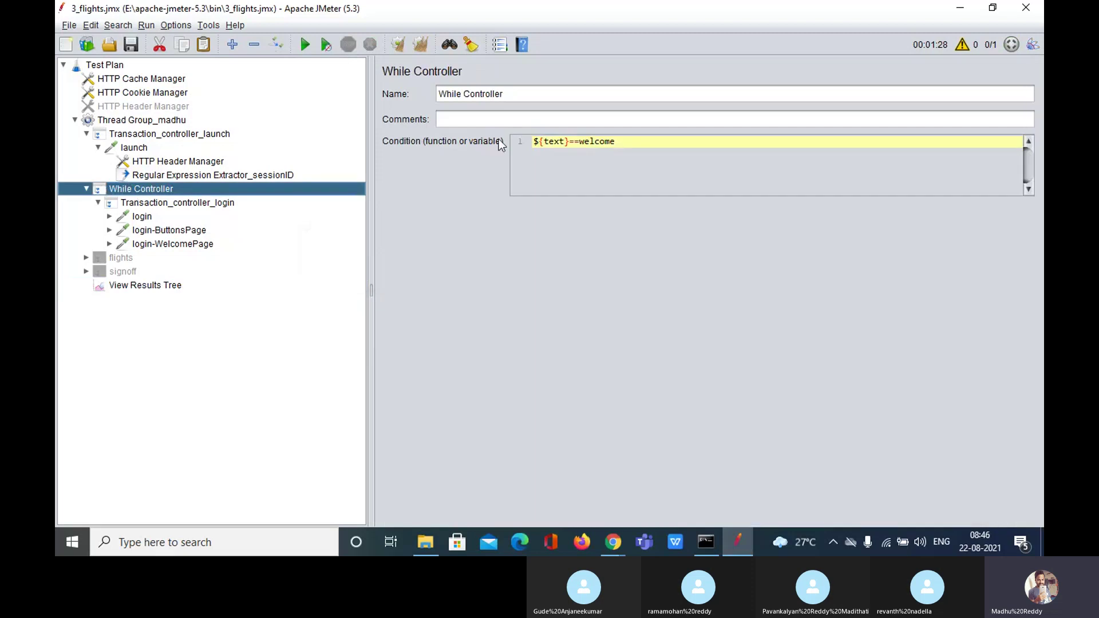
pyautogui.moveTo(611, 549)
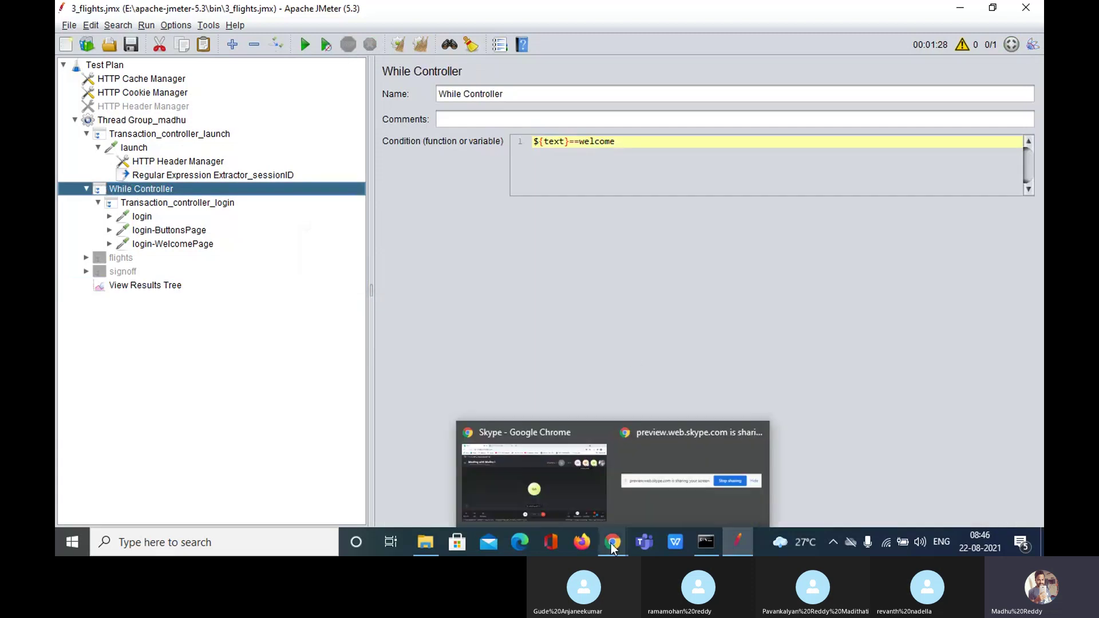
pyautogui.click(549, 487)
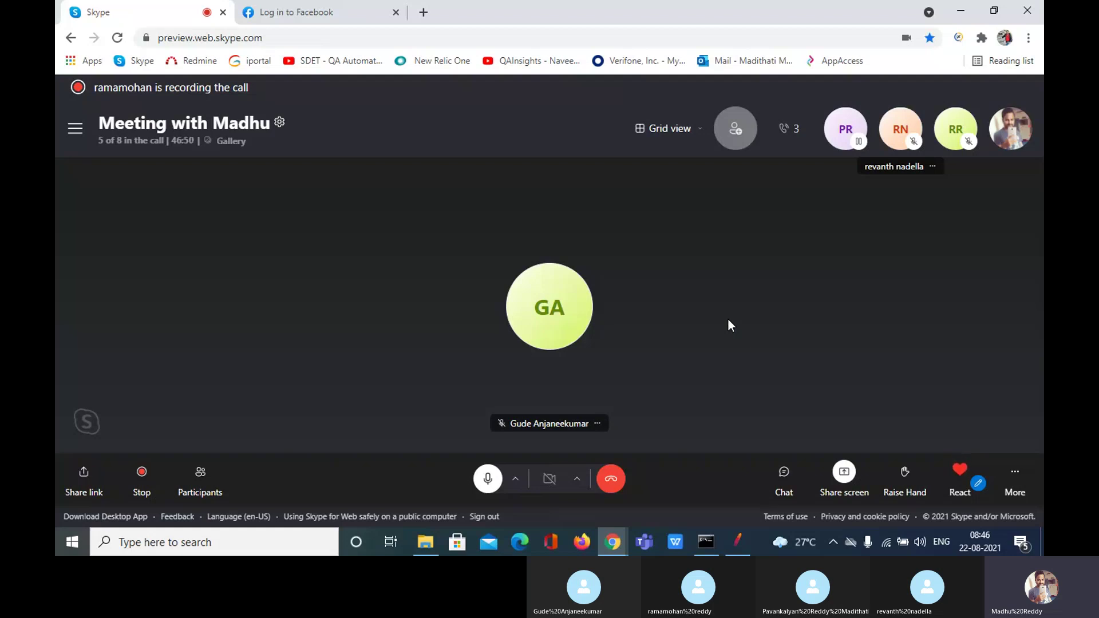
pyautogui.click(396, 12)
pyautogui.click(738, 545)
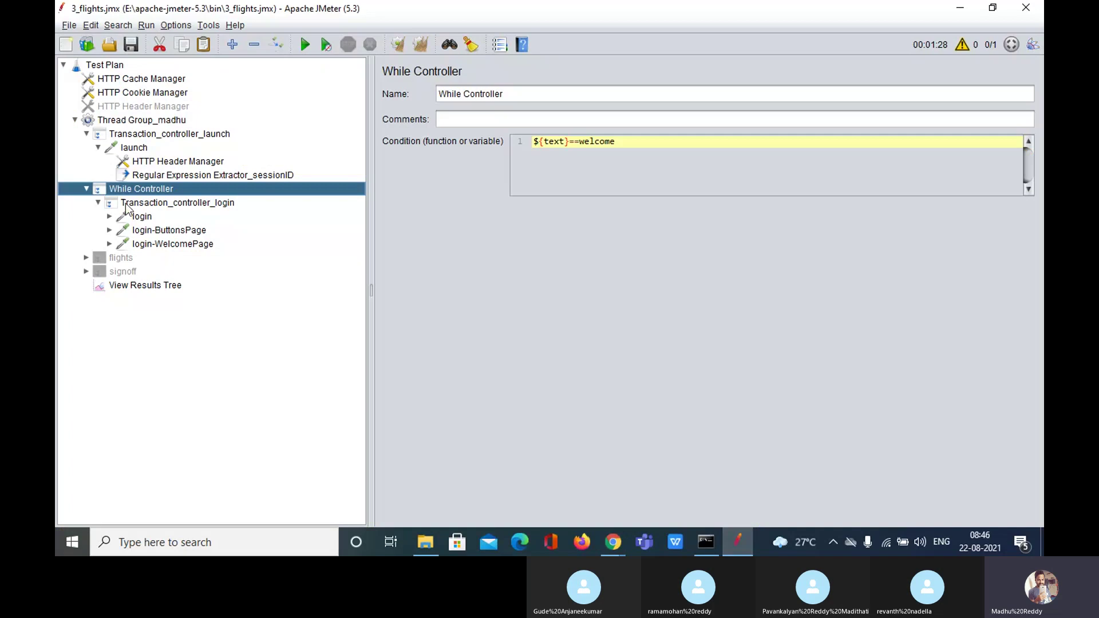
# Add a Random Controller to the thread group and move it above Transaction_controller_launch as the first child.
pyautogui.click(131, 121)
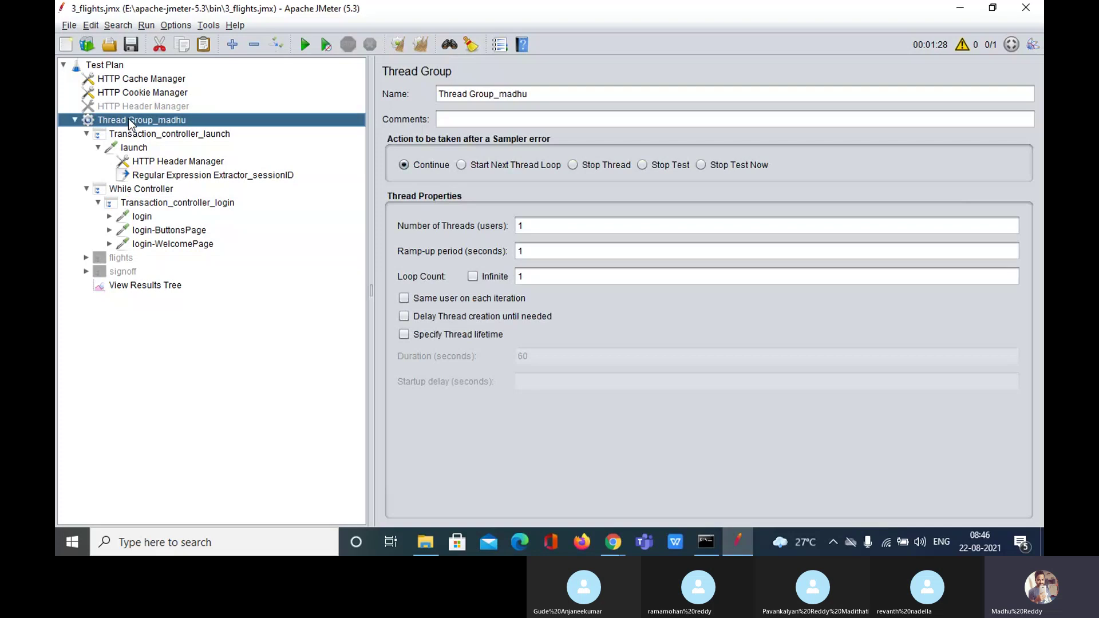
pyautogui.rightClick(128, 118)
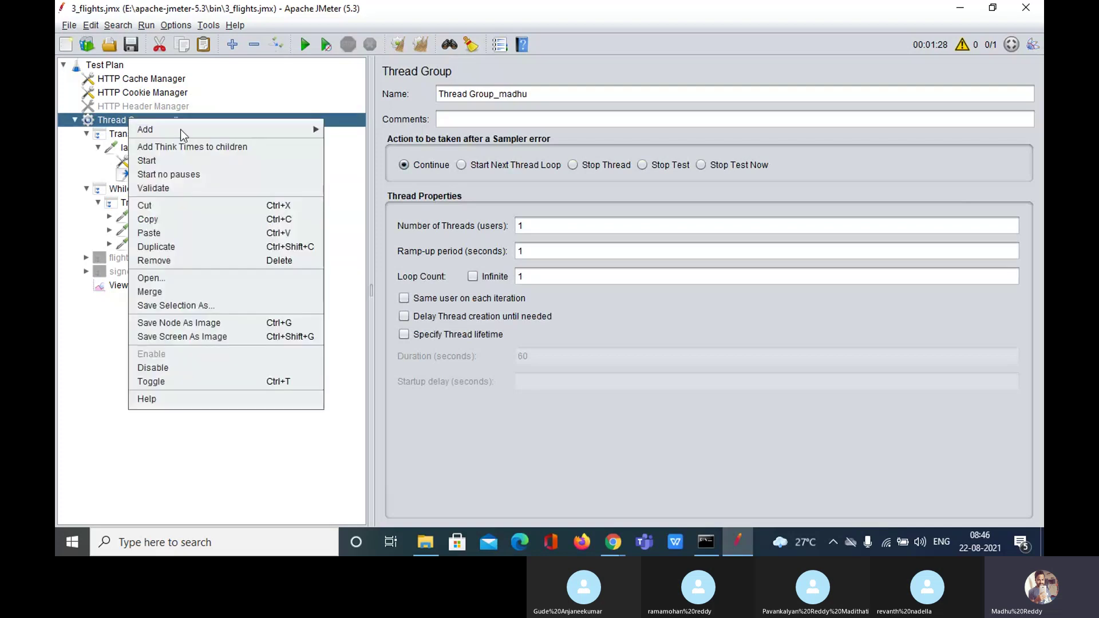
pyautogui.moveTo(180, 129)
pyautogui.moveTo(343, 151)
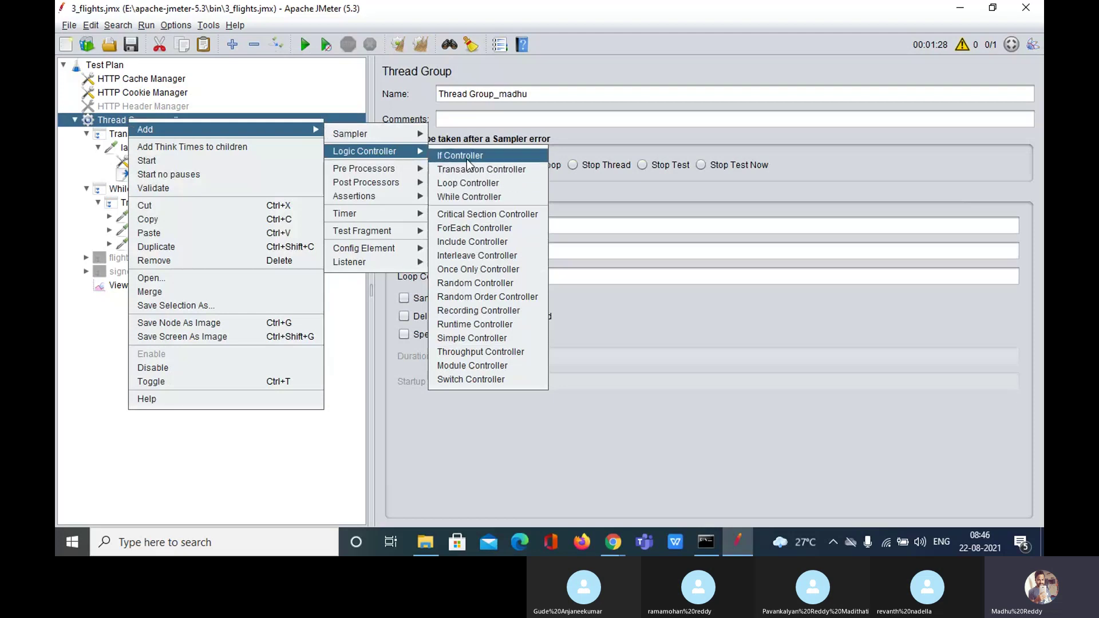
pyautogui.click(481, 284)
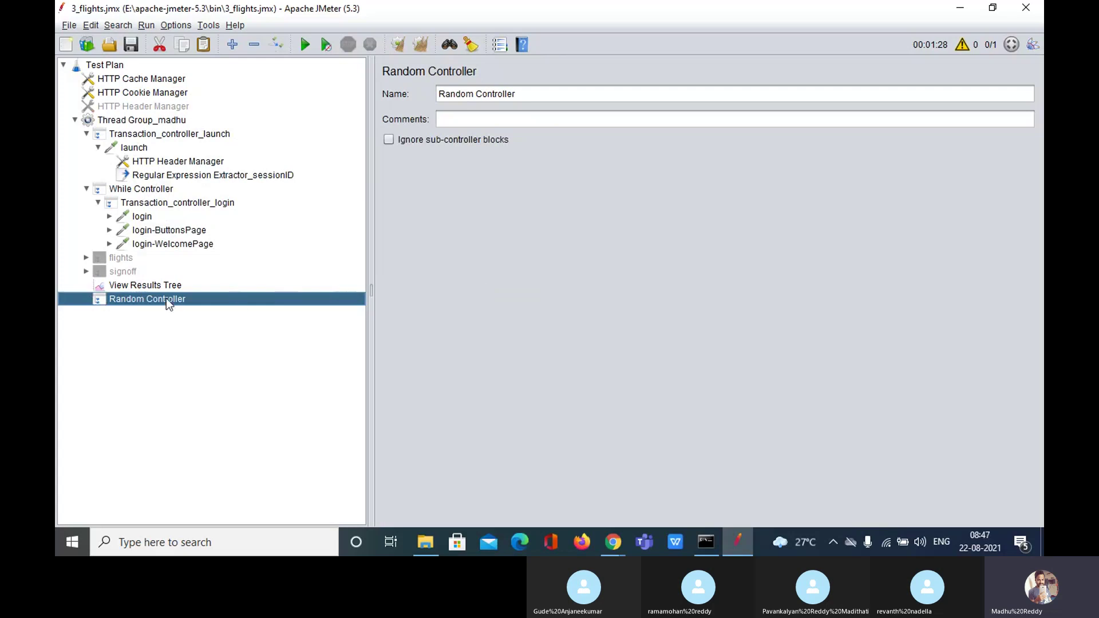
pyautogui.moveTo(166, 297); pyautogui.dragTo(146, 125)
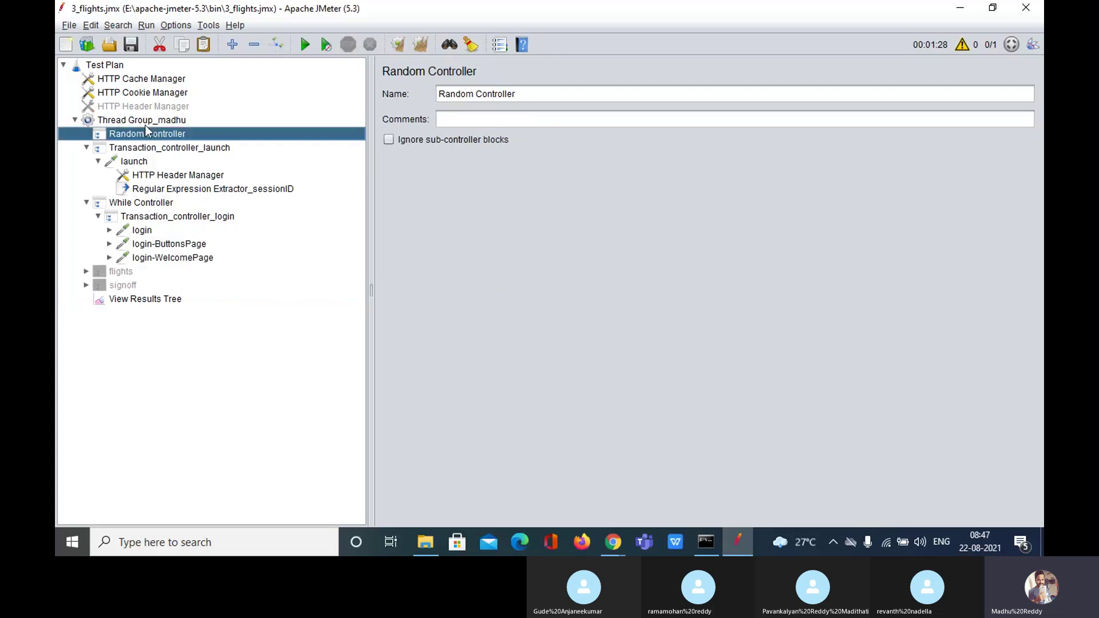
# Move Transaction_controller_launch and the While Controller, with all their child elements, into the Random Controller.
pyautogui.click(161, 149)
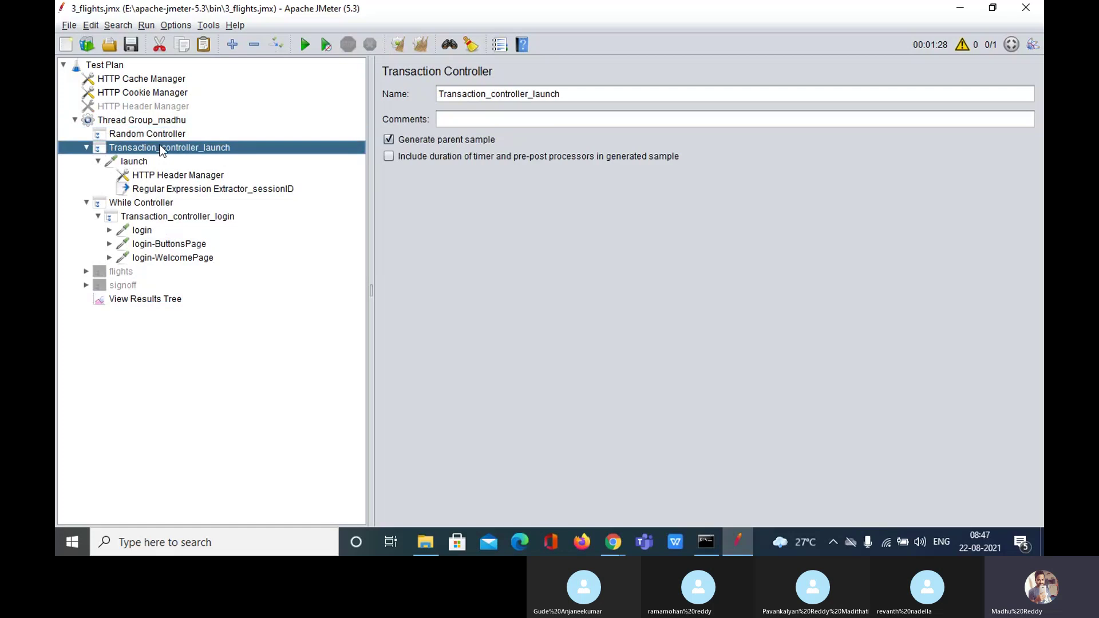
pyautogui.hotkey('shift', 'Down')
pyautogui.hotkey('shift', 'Down')
pyautogui.hotkey('shift', 'Down')
pyautogui.hotkey('shift', 'Down')
pyautogui.hotkey('shift', 'Down')
pyautogui.hotkey('shift', 'Down')
pyautogui.hotkey('shift', 'Down')
pyautogui.hotkey('shift', 'Down')
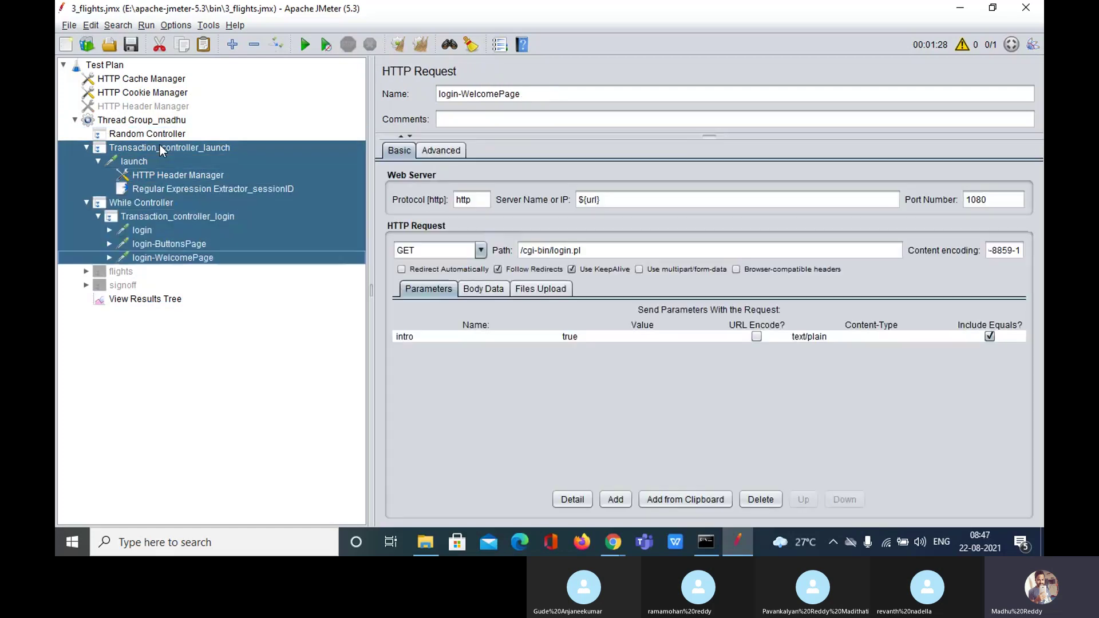
pyautogui.moveTo(160, 146); pyautogui.dragTo(160, 134)
pyautogui.doubleClick(158, 135)
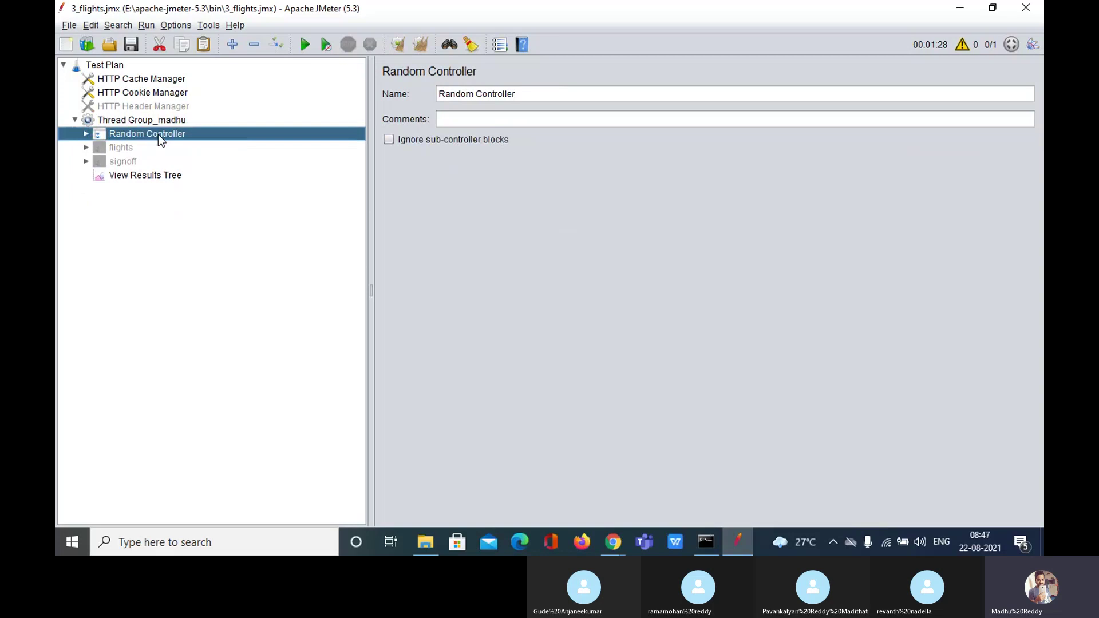
pyautogui.doubleClick(158, 135)
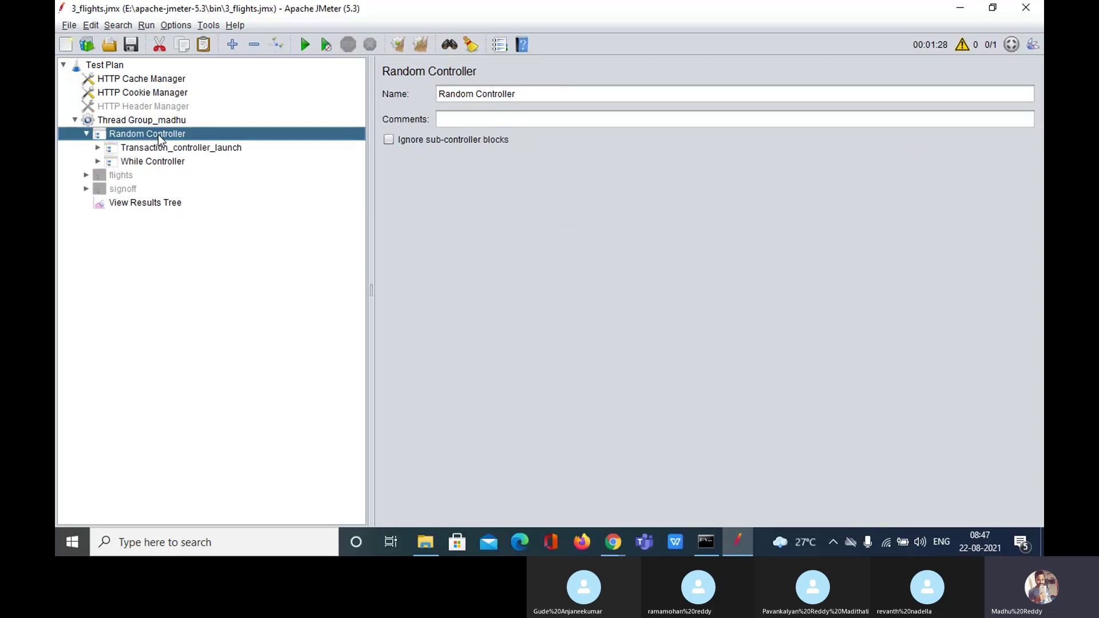
# Delete the disabled flights and signoff transaction controllers from the thread group.
pyautogui.click(119, 174)
pyautogui.keyDown('shift'); pyautogui.click(216, 190); pyautogui.keyUp('shift')
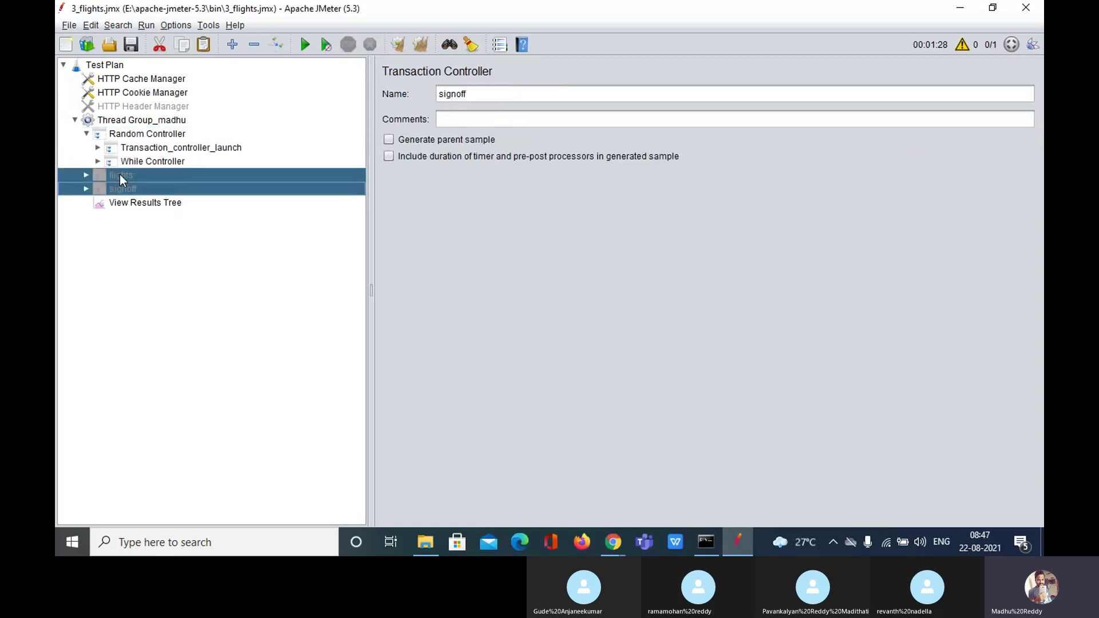
pyautogui.press('Delete')
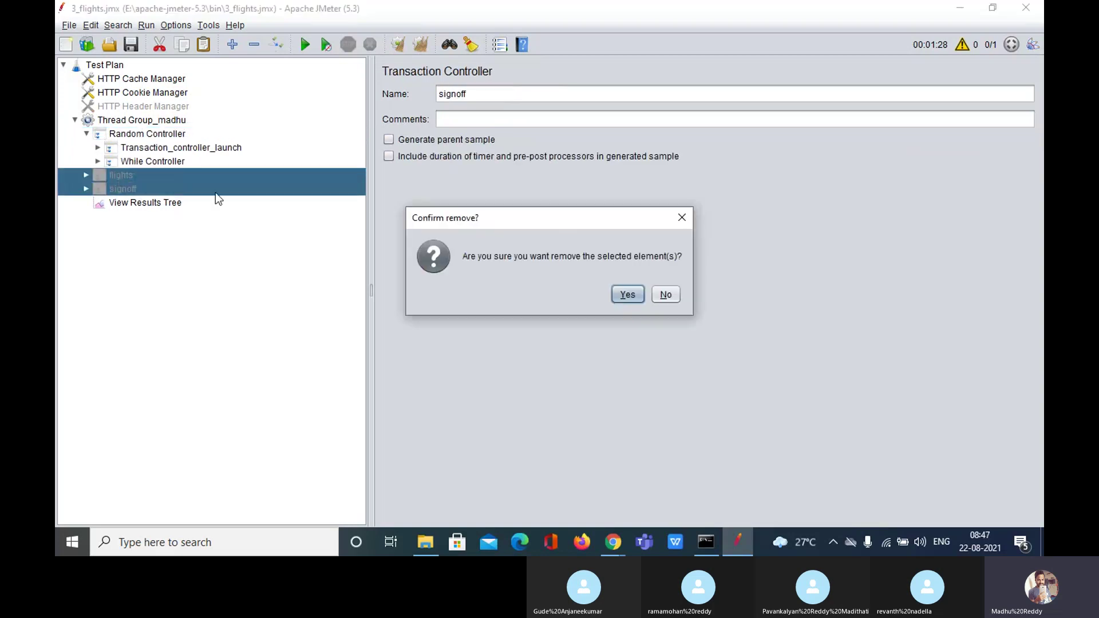
pyautogui.click(637, 294)
pyautogui.doubleClick(153, 134)
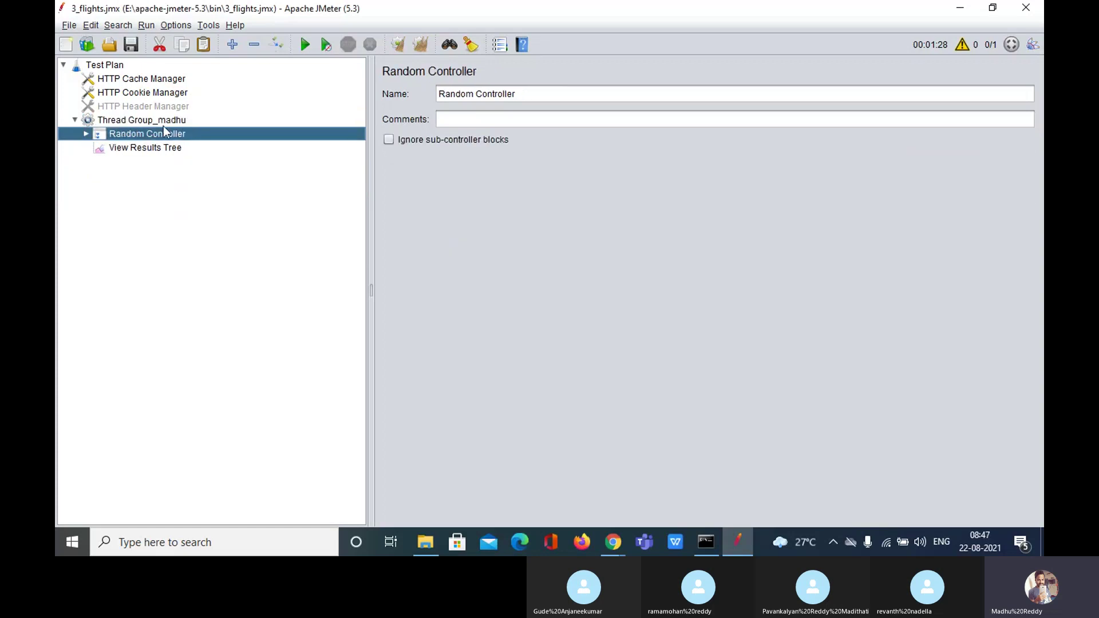
pyautogui.doubleClick(163, 120)
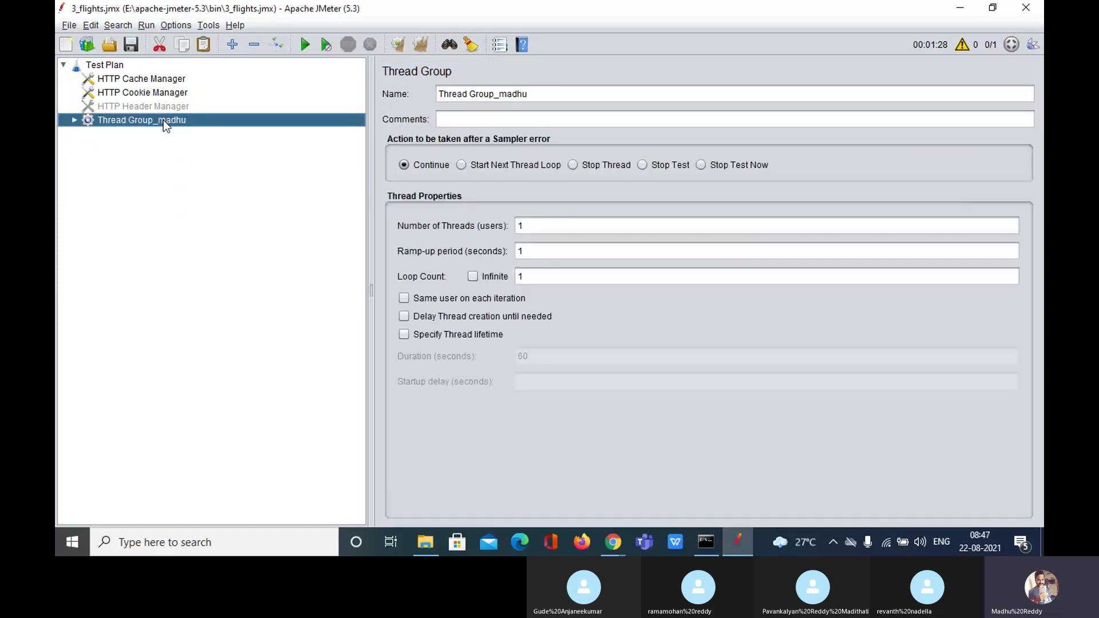
pyautogui.doubleClick(102, 64)
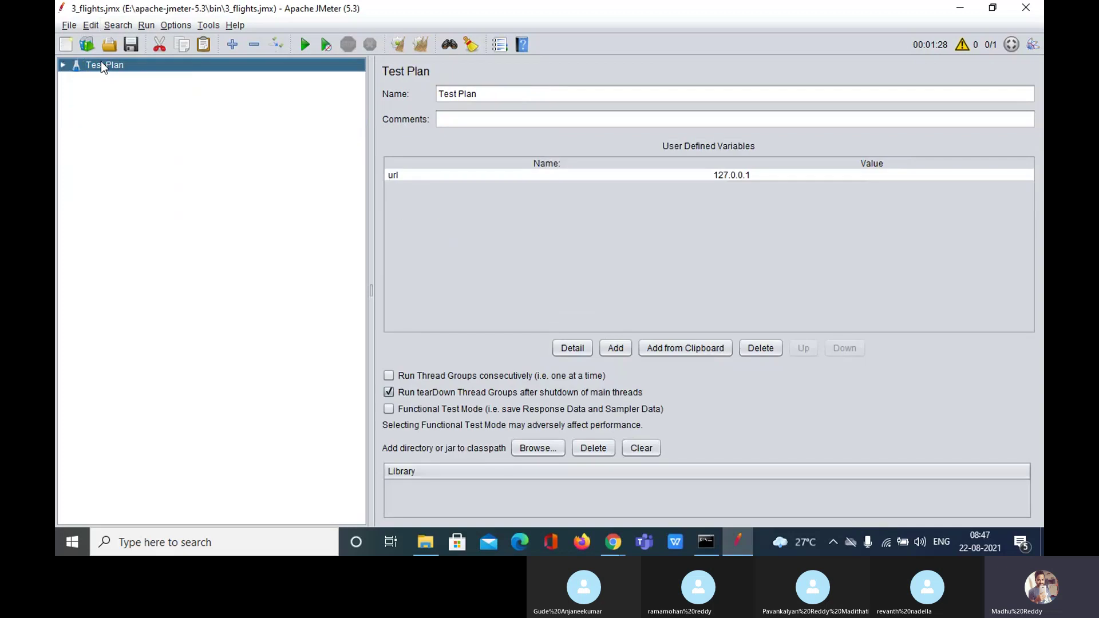
pyautogui.doubleClick(101, 65)
pyautogui.doubleClick(126, 122)
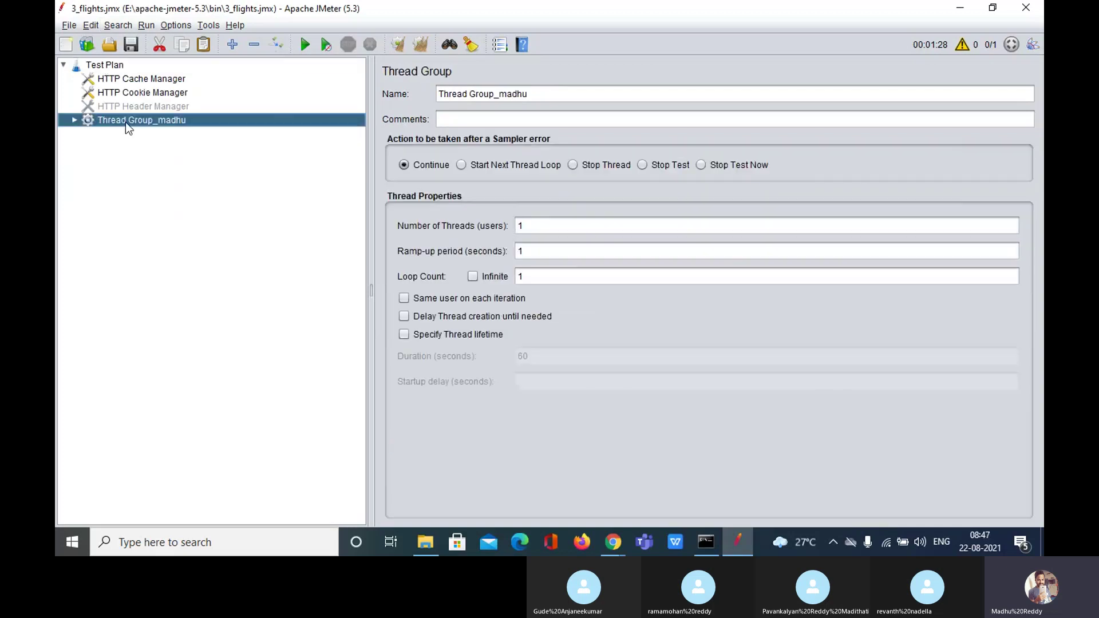
pyautogui.doubleClick(143, 134)
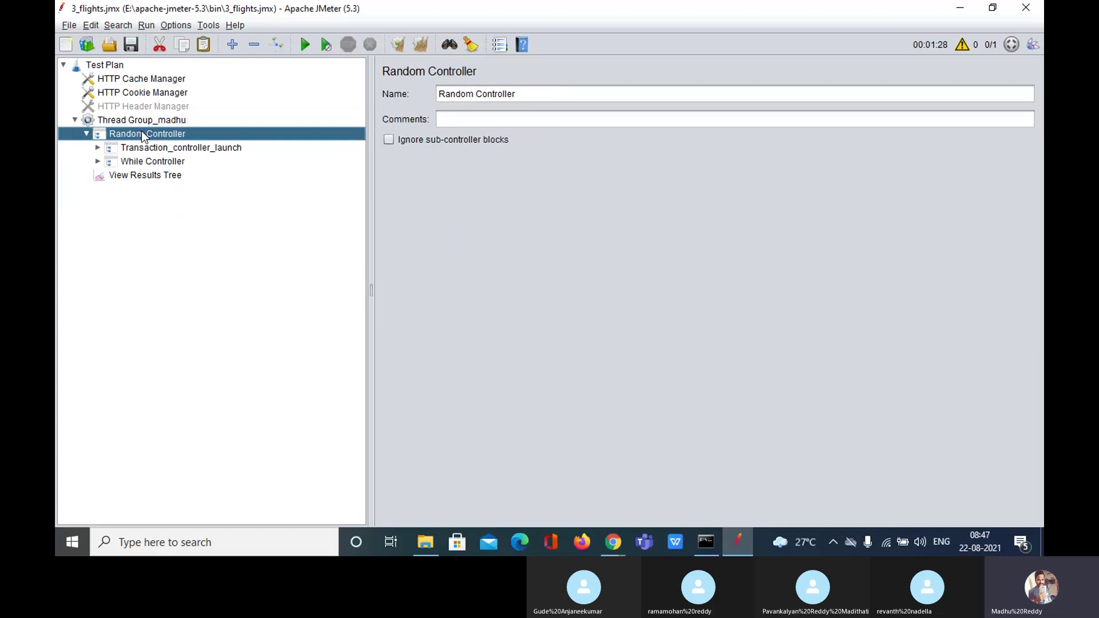
# Clear the earlier login results in View Results Tree, run the Random Controller test, and select Transaction_controller_launch.
pyautogui.click(143, 175)
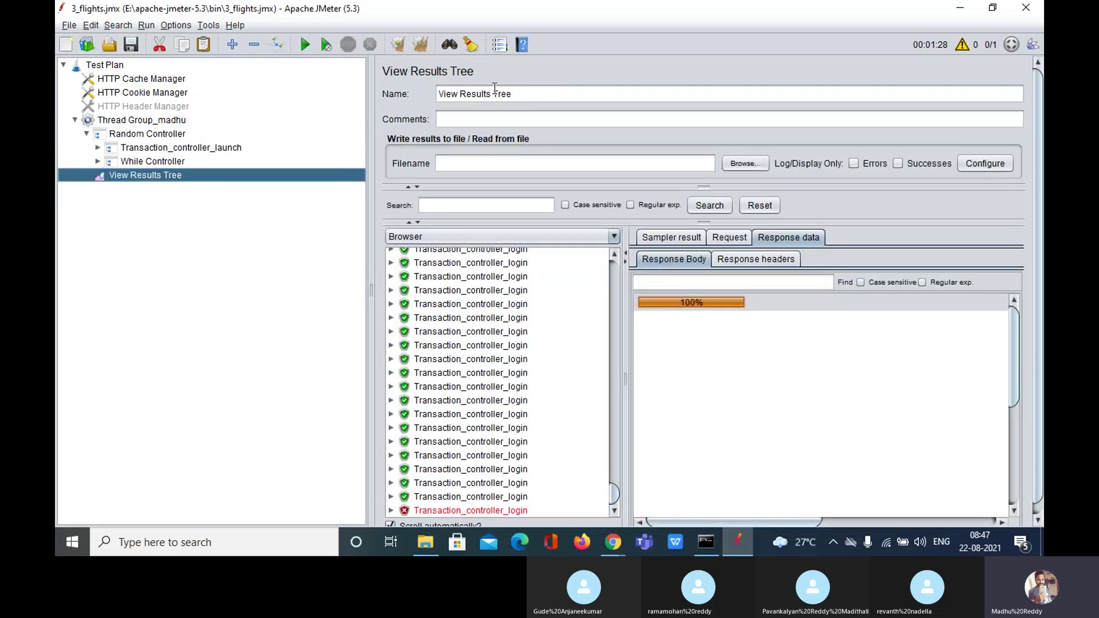
pyautogui.click(423, 48)
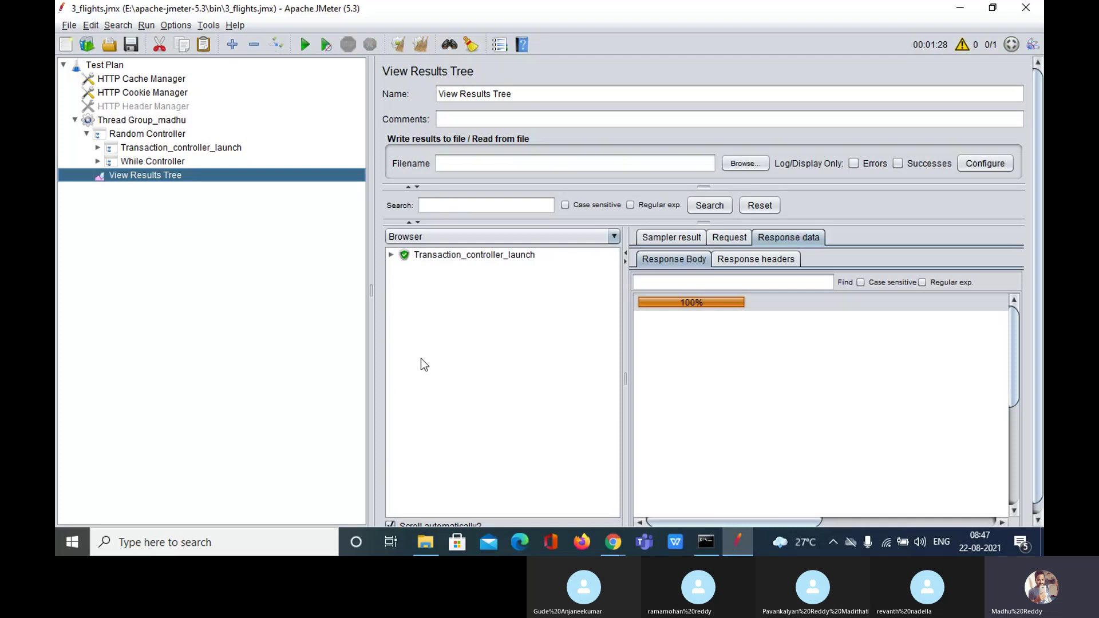
pyautogui.click(147, 149)
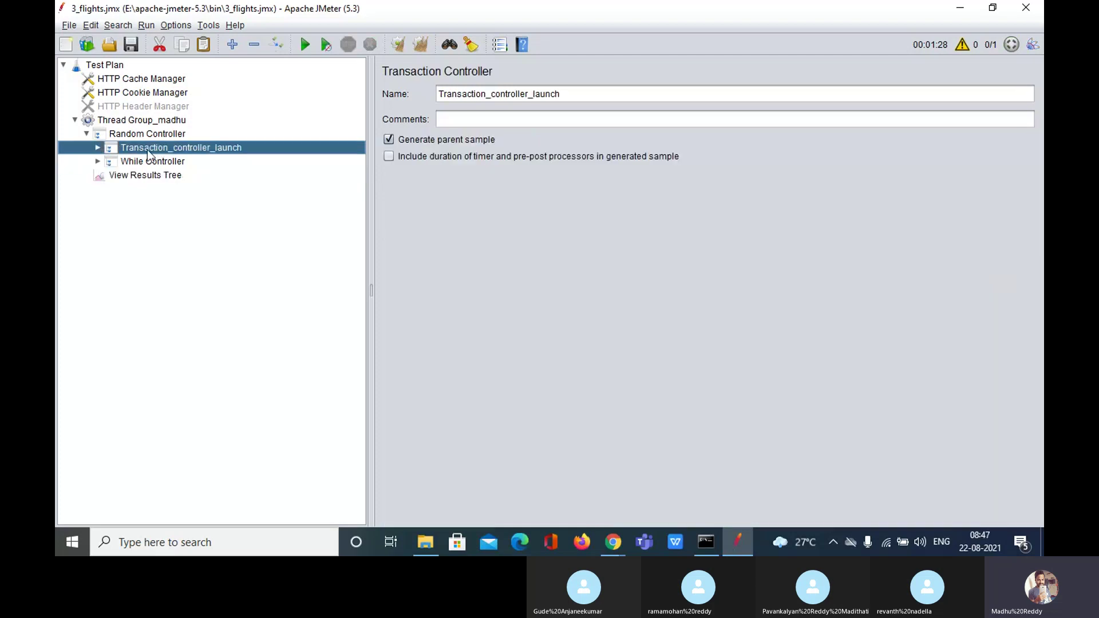
# Move Transaction_controller_login out of the While Controller so it sits directly under the Random Controller, after Transaction_controller_launch.
pyautogui.doubleClick(173, 148)
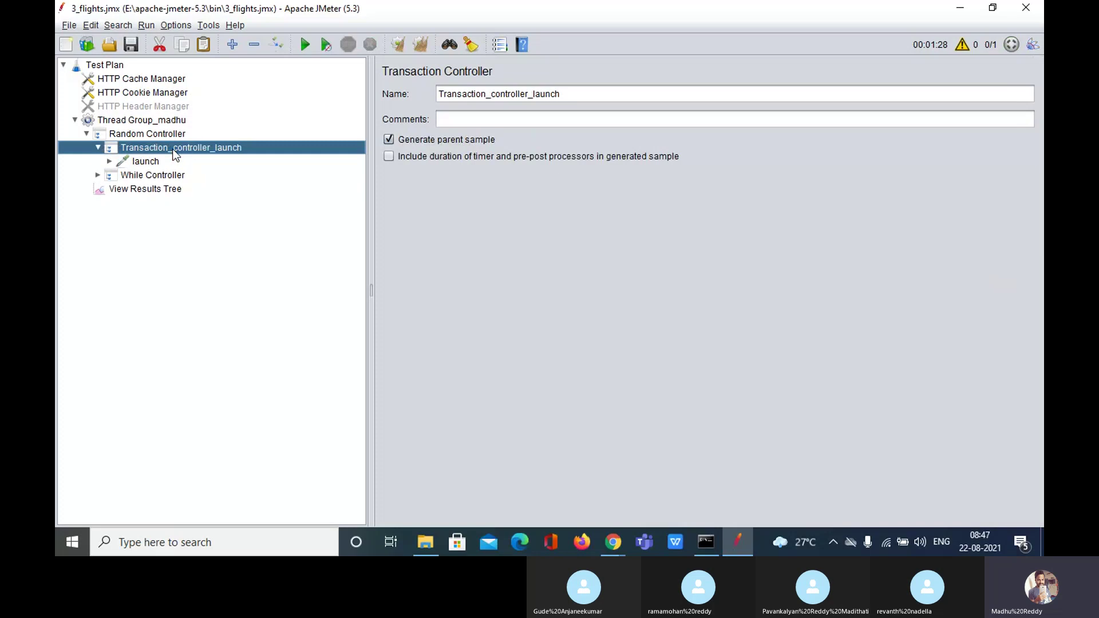
pyautogui.doubleClick(148, 162)
pyautogui.doubleClick(151, 203)
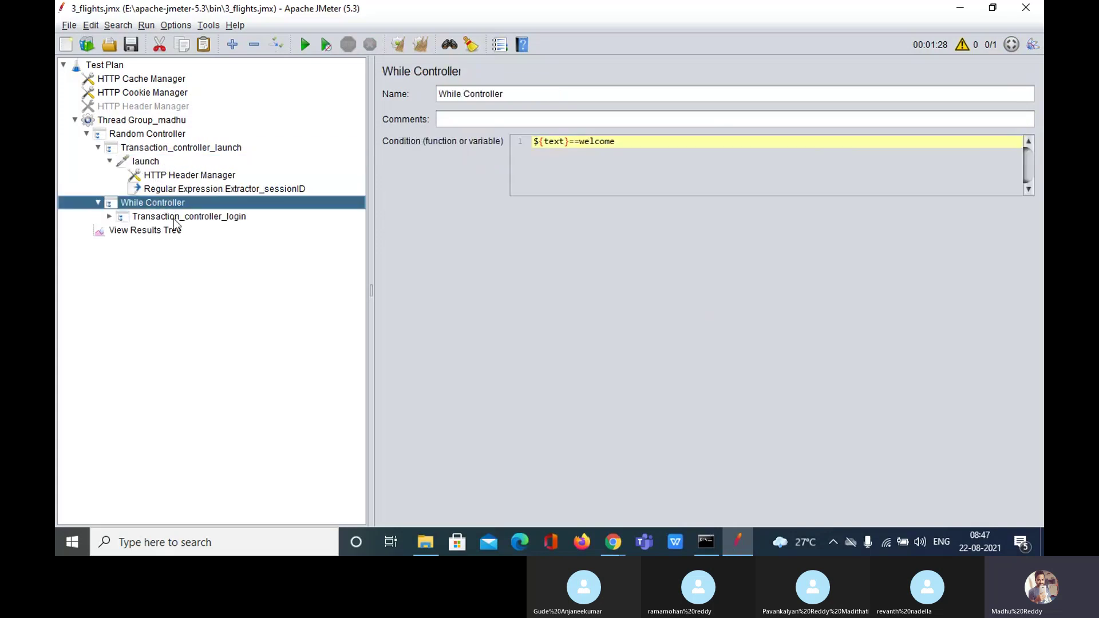
pyautogui.click(173, 218)
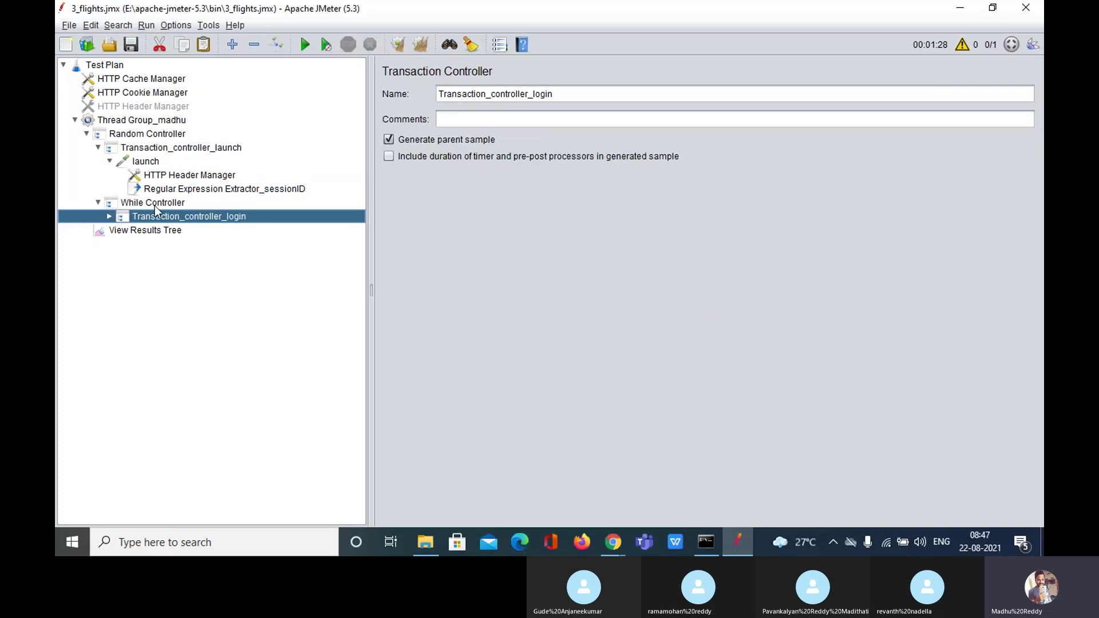
pyautogui.moveTo(155, 210); pyautogui.dragTo(146, 204)
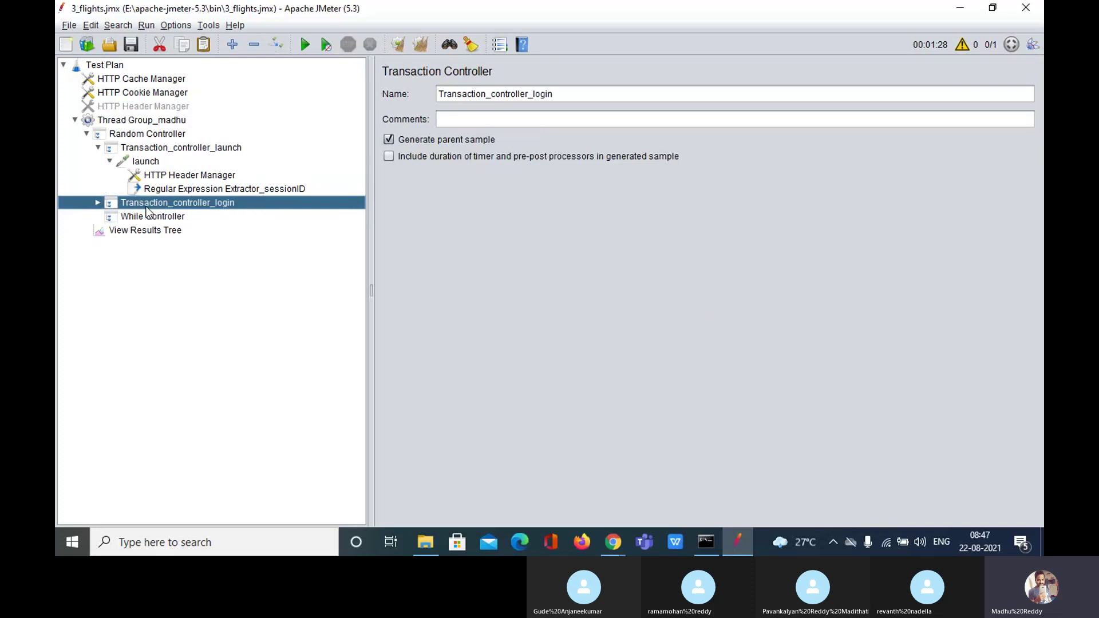
# Delete the emptied While Controller from the Random Controller.
pyautogui.click(149, 216)
pyautogui.press('Delete')
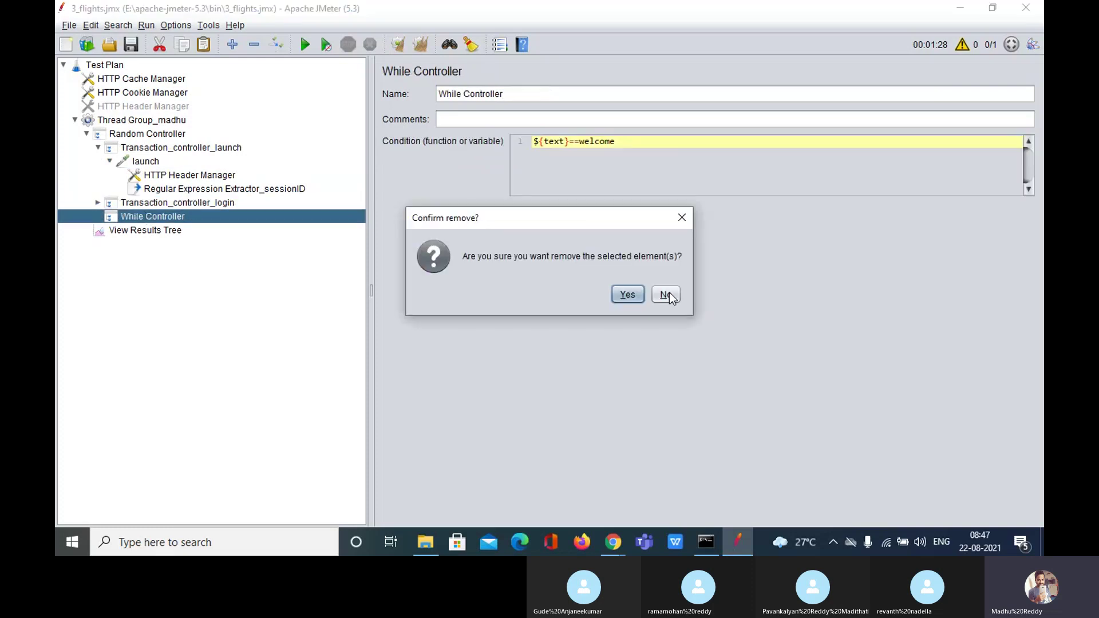
pyautogui.click(628, 295)
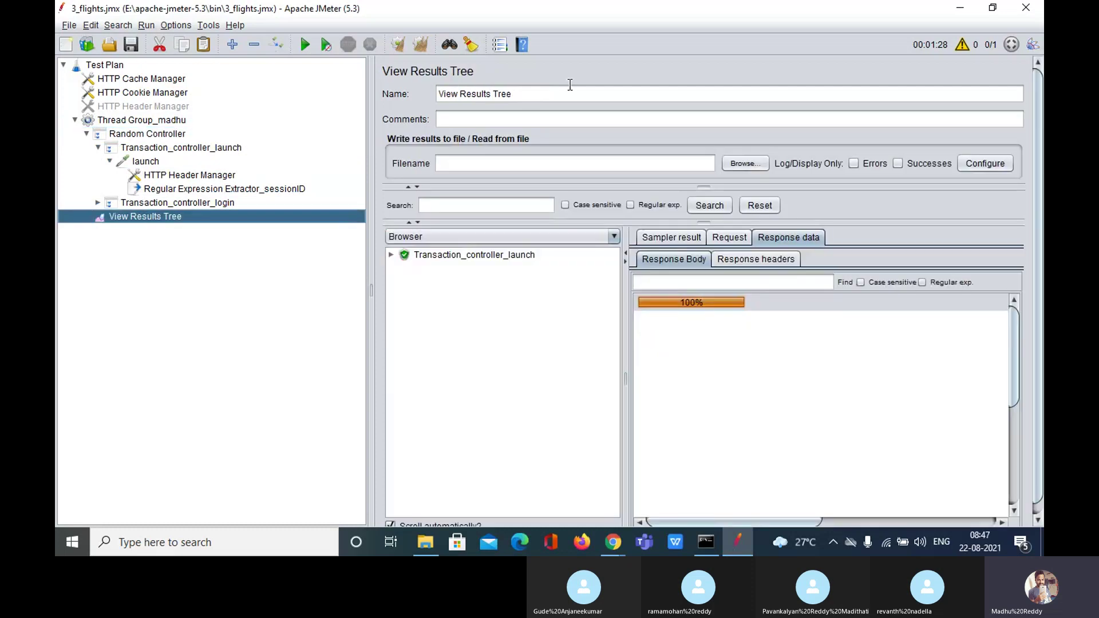
# Clear the old results, run the test once, and select the new sample in View Results Tree.
pyautogui.click(422, 45)
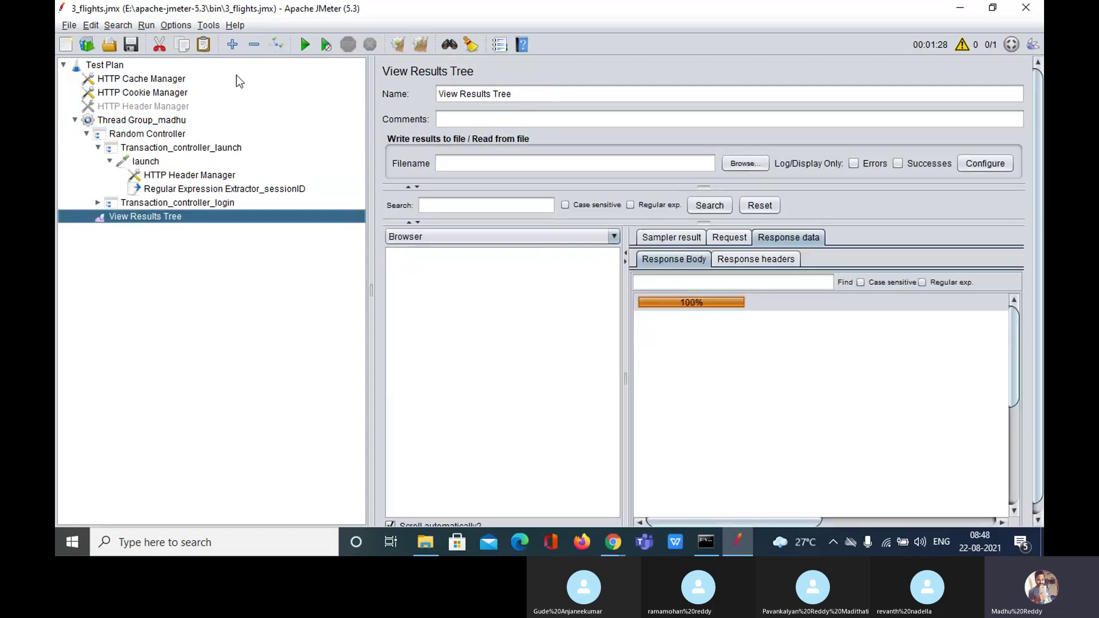
pyautogui.click(307, 42)
pyautogui.click(154, 150)
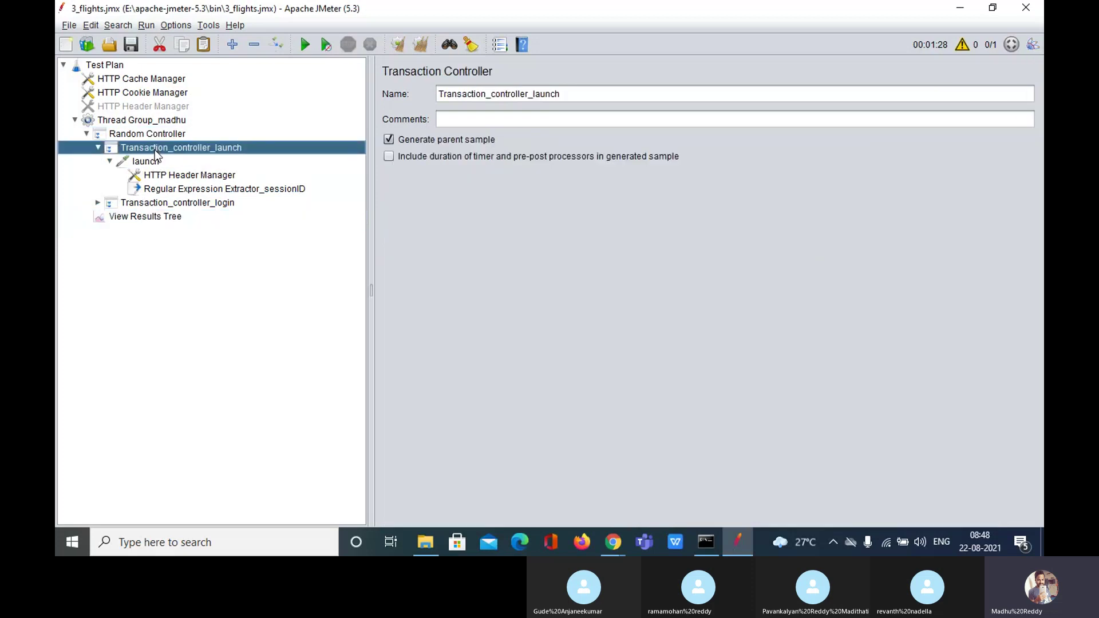
pyautogui.click(187, 203)
pyautogui.click(157, 221)
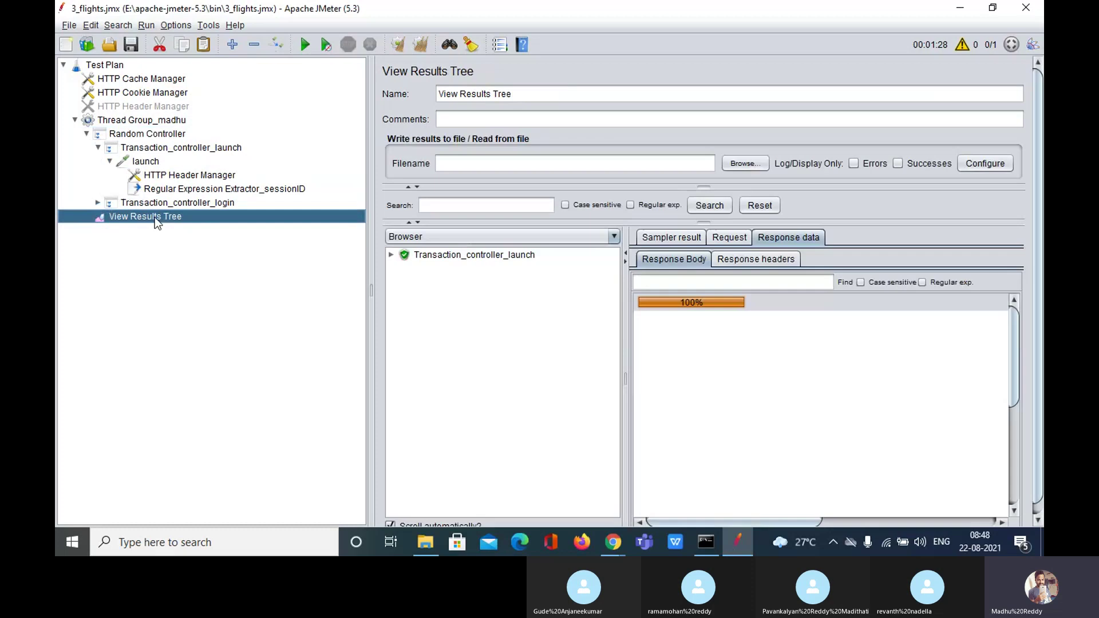
pyautogui.click(517, 255)
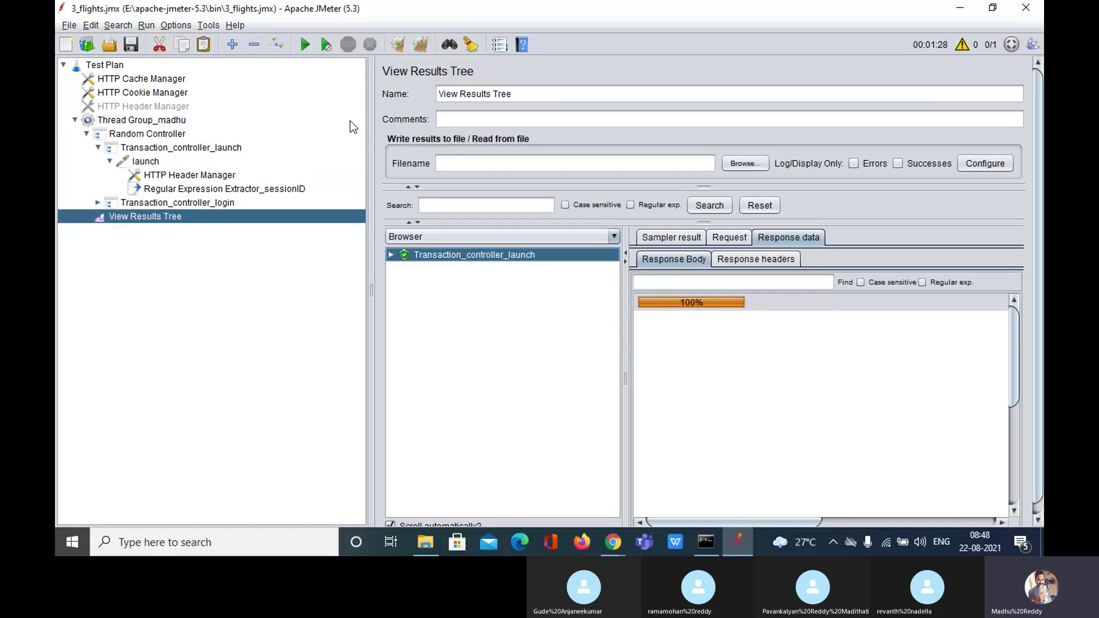
# Run the test repeatedly to collect several Random Controller samples in View Results Tree.
pyautogui.click(303, 44)
pyautogui.click(308, 46)
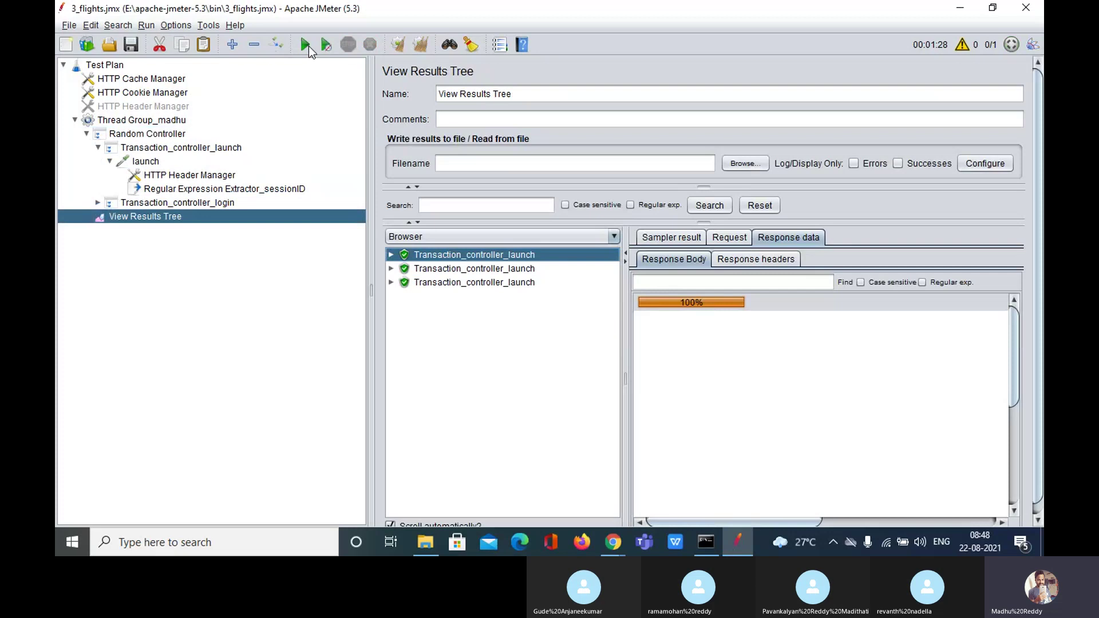
pyautogui.click(308, 46)
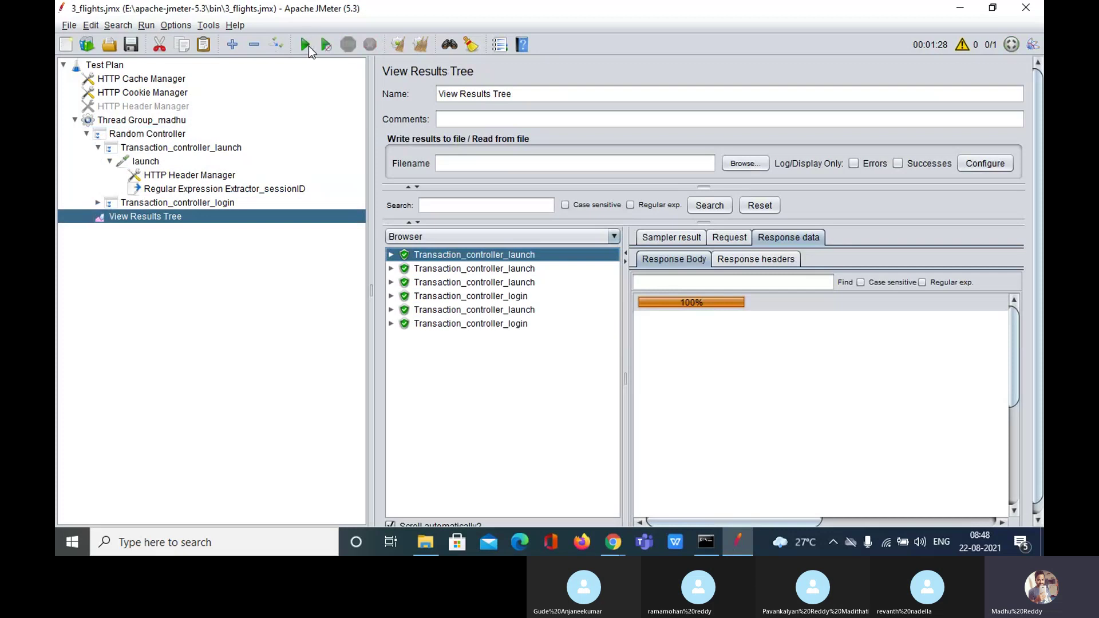
pyautogui.click(308, 46)
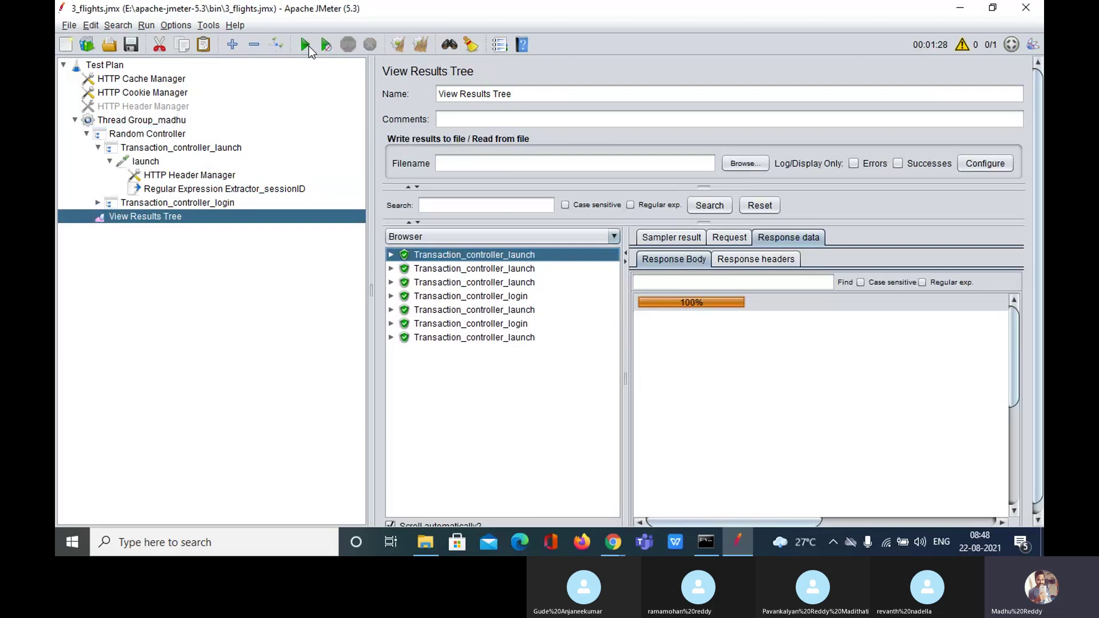
pyautogui.click(308, 46)
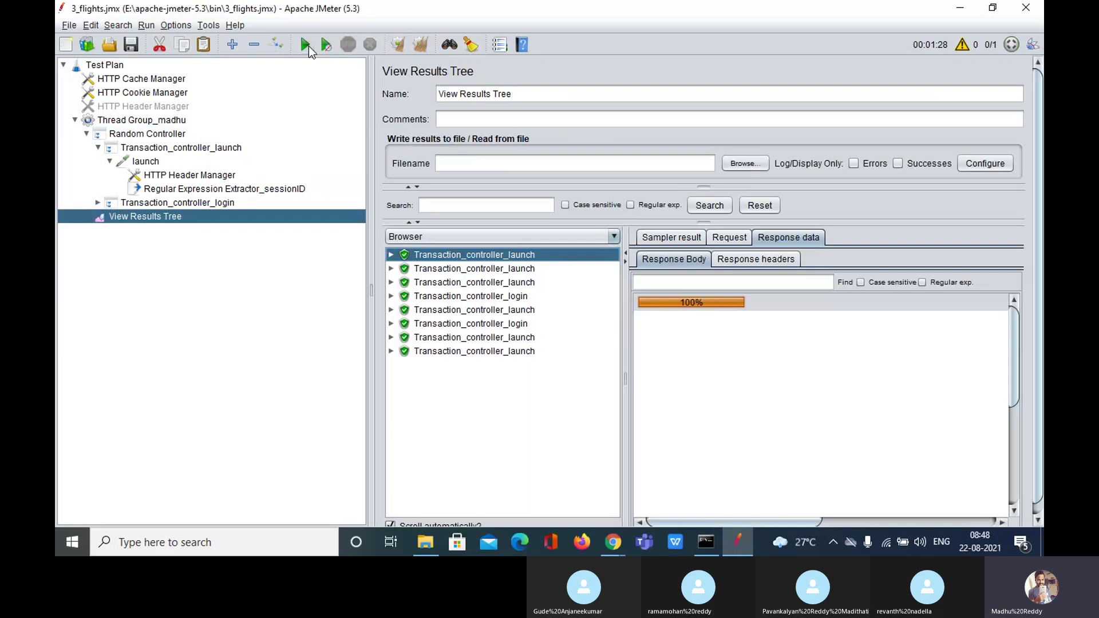
pyautogui.click(308, 46)
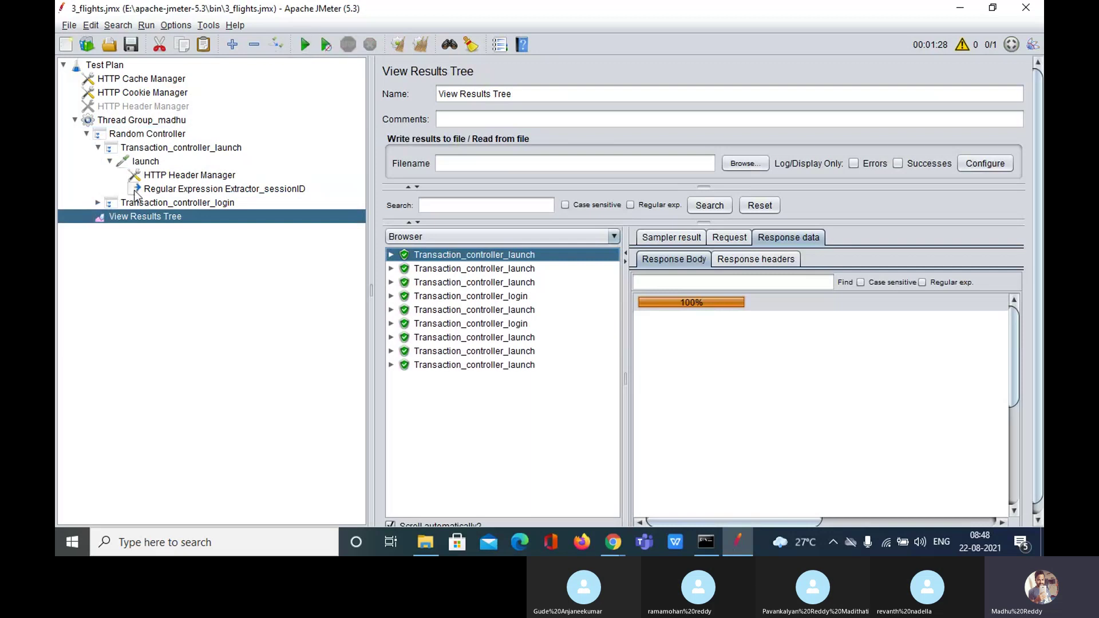
# Examine the thread group settings, the Random Controller, and the child elements of its launch and login transaction controllers.
pyautogui.click(135, 122)
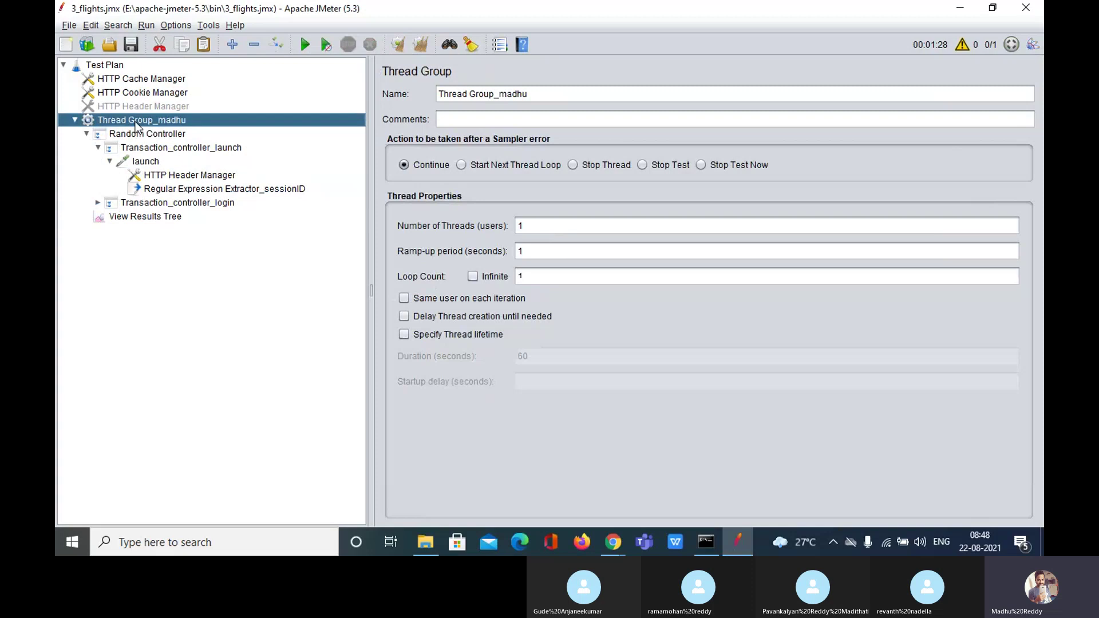
pyautogui.doubleClick(142, 132)
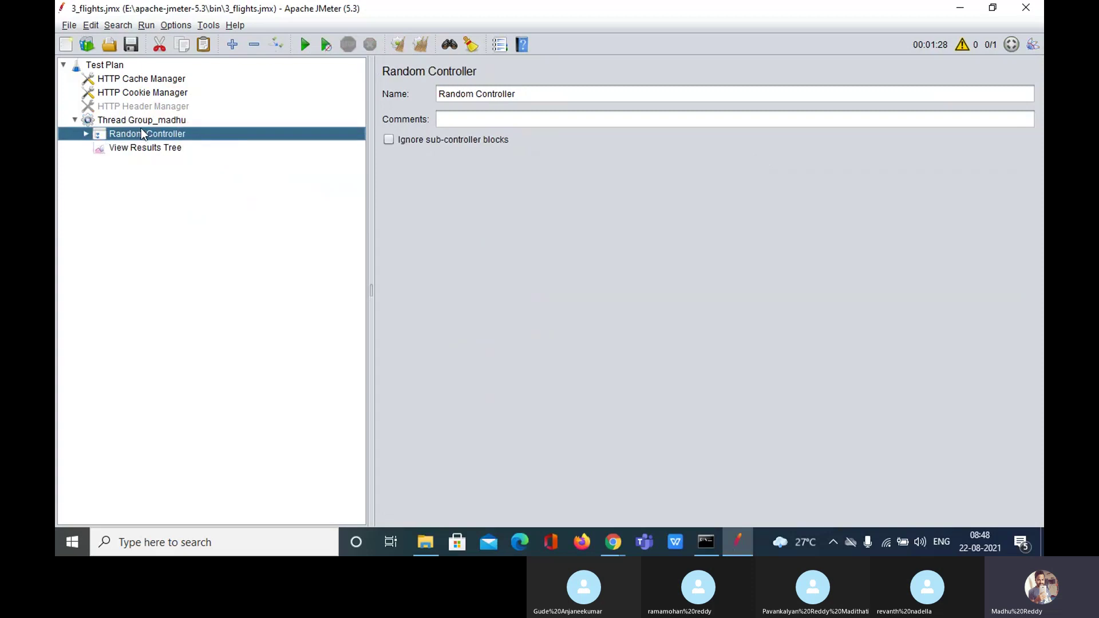
pyautogui.doubleClick(140, 134)
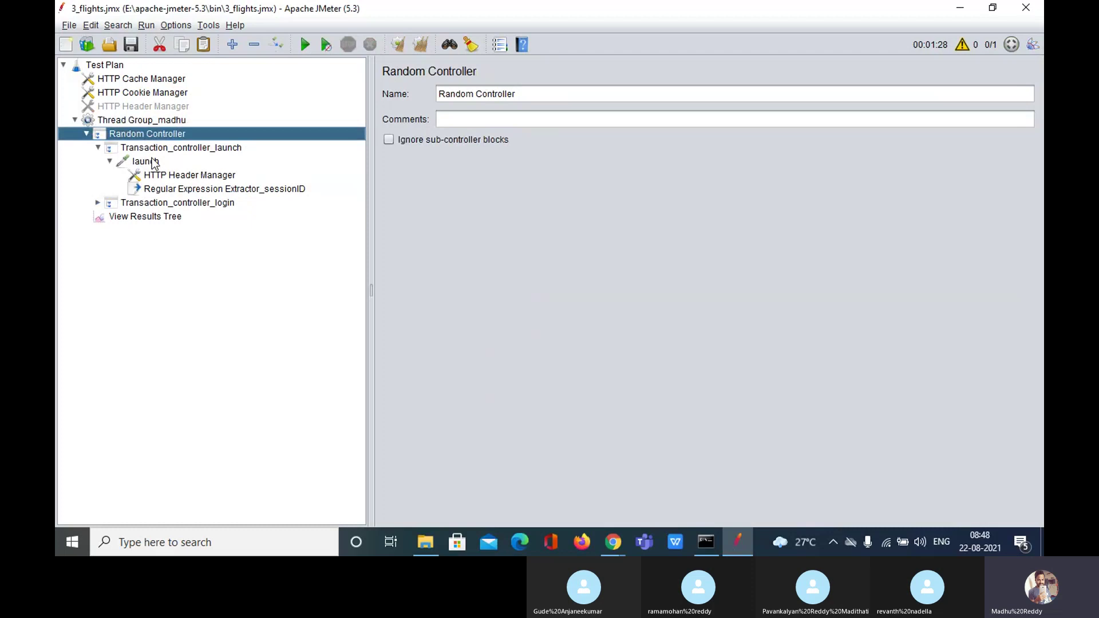
pyautogui.doubleClick(155, 147)
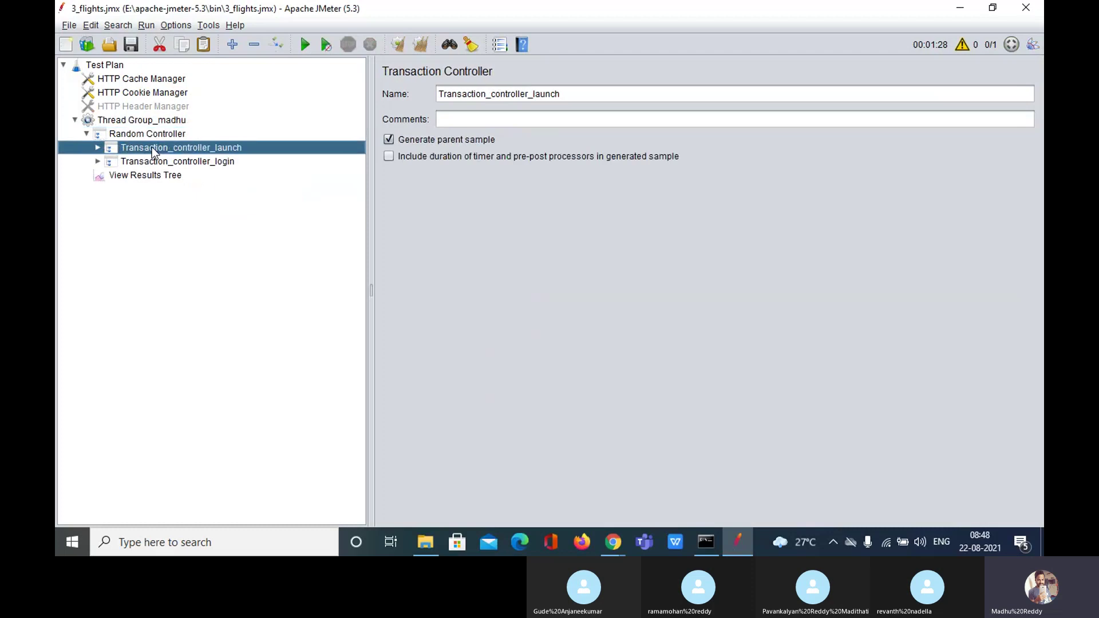
pyautogui.doubleClick(152, 147)
pyautogui.click(167, 203)
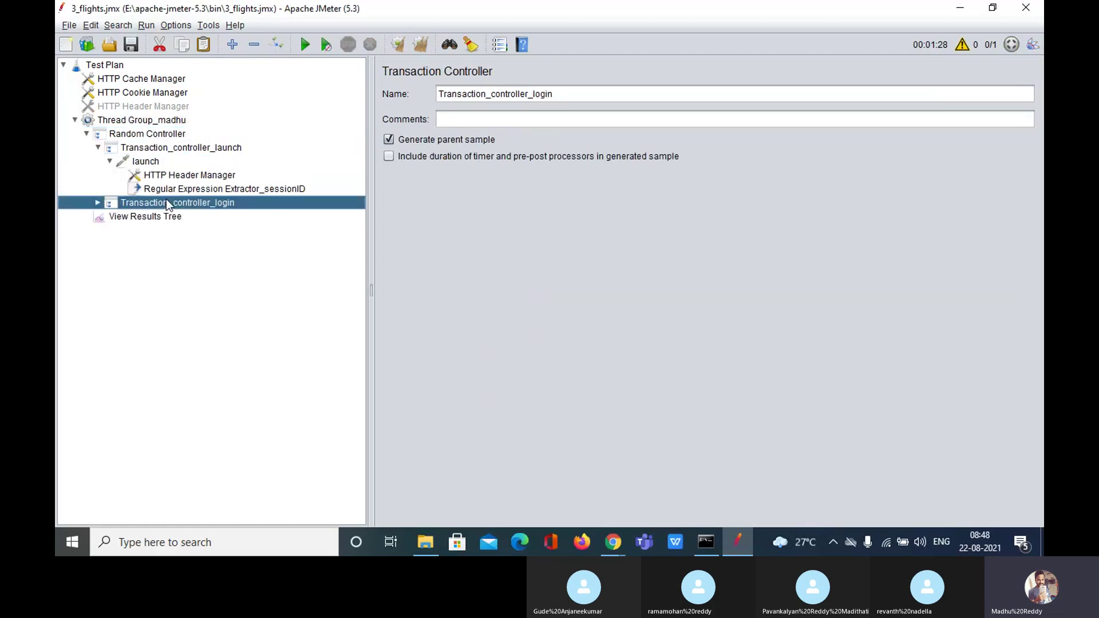
pyautogui.doubleClick(166, 200)
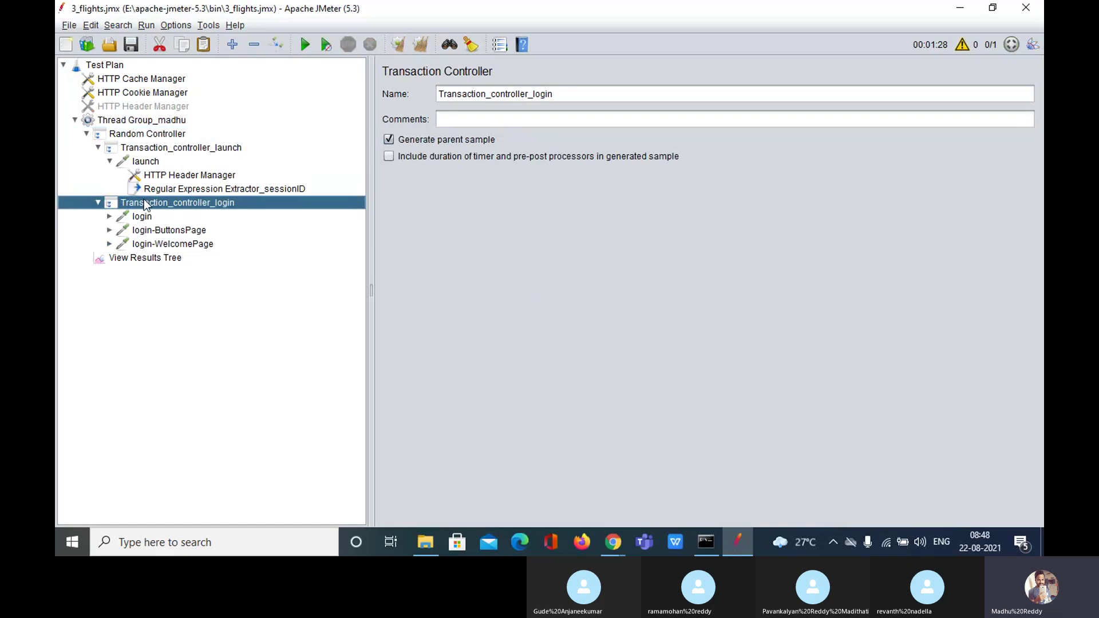
pyautogui.doubleClick(144, 203)
pyautogui.doubleClick(147, 148)
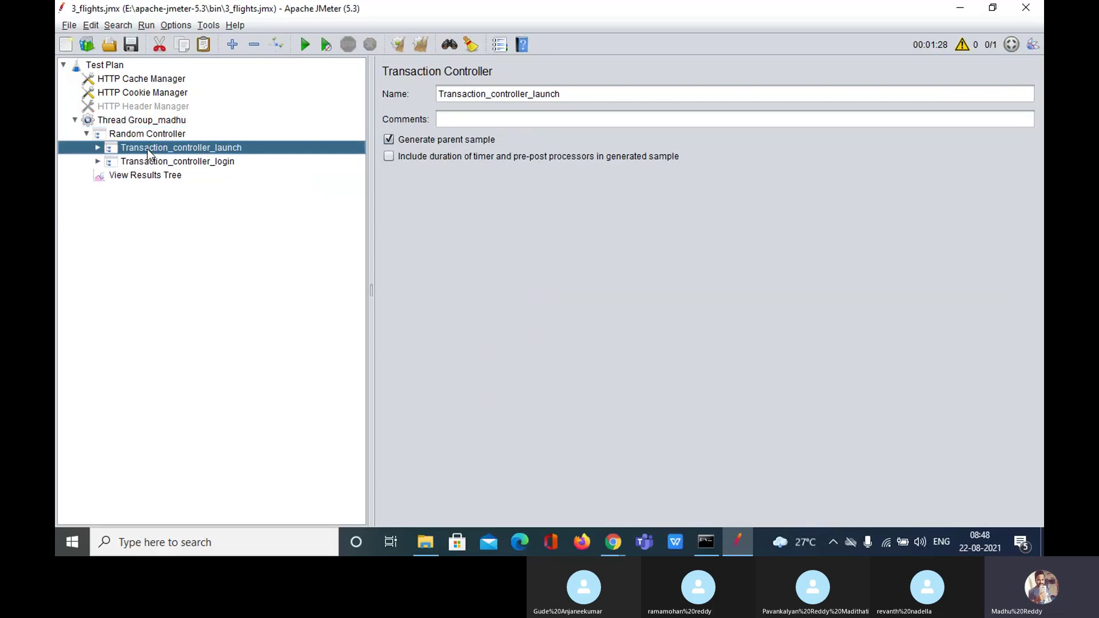
# Add an HTTP Request sampler to the Random Controller.
pyautogui.click(155, 137)
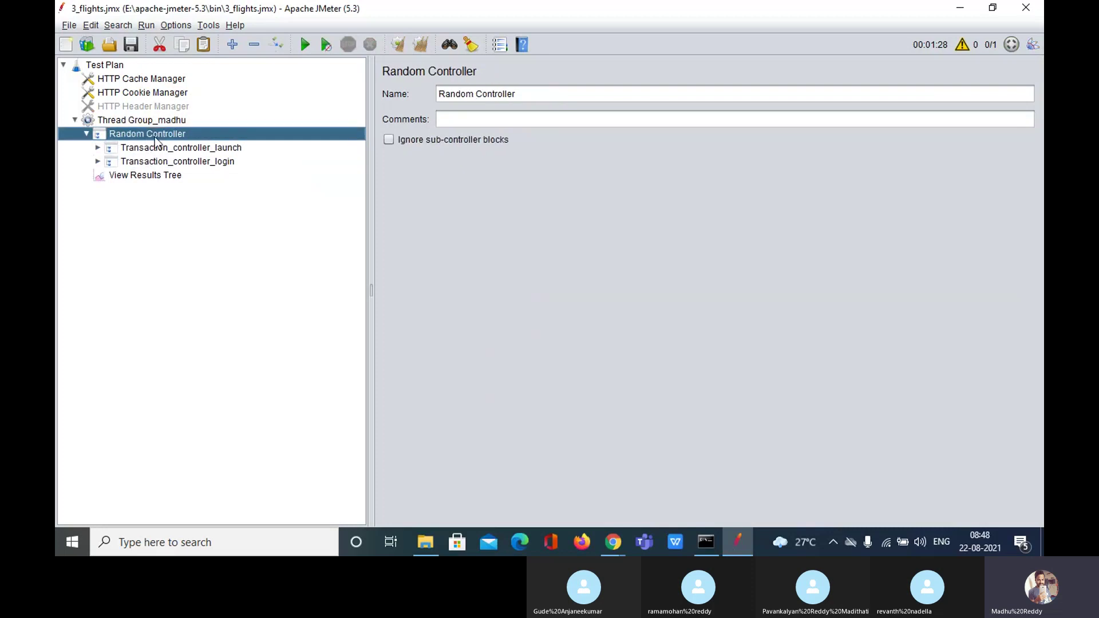
pyautogui.rightClick(163, 138)
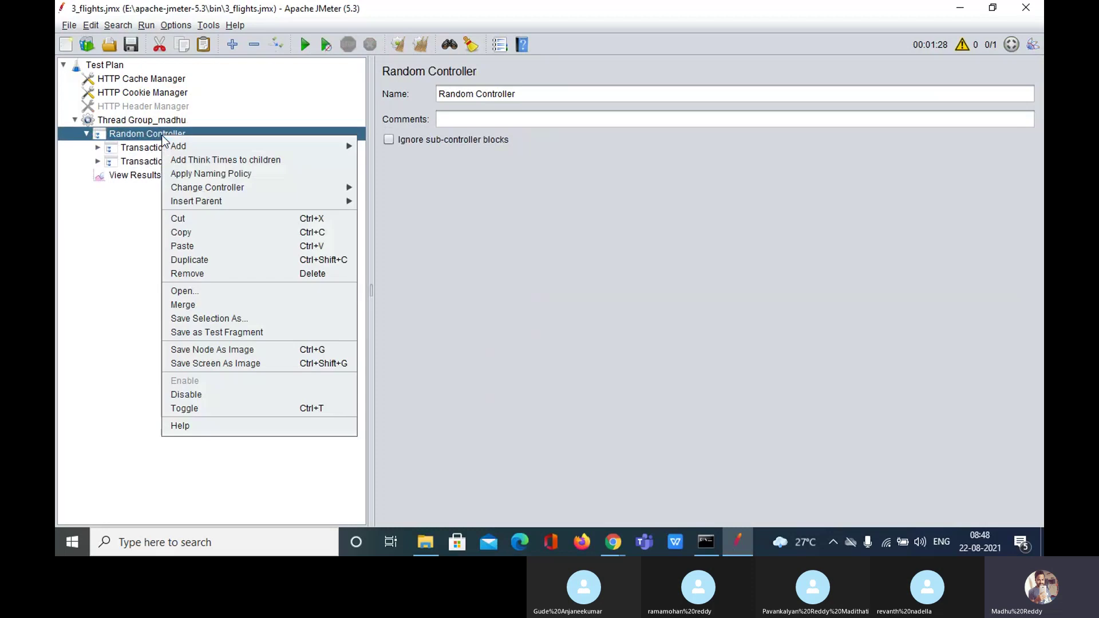
pyautogui.moveTo(240, 144)
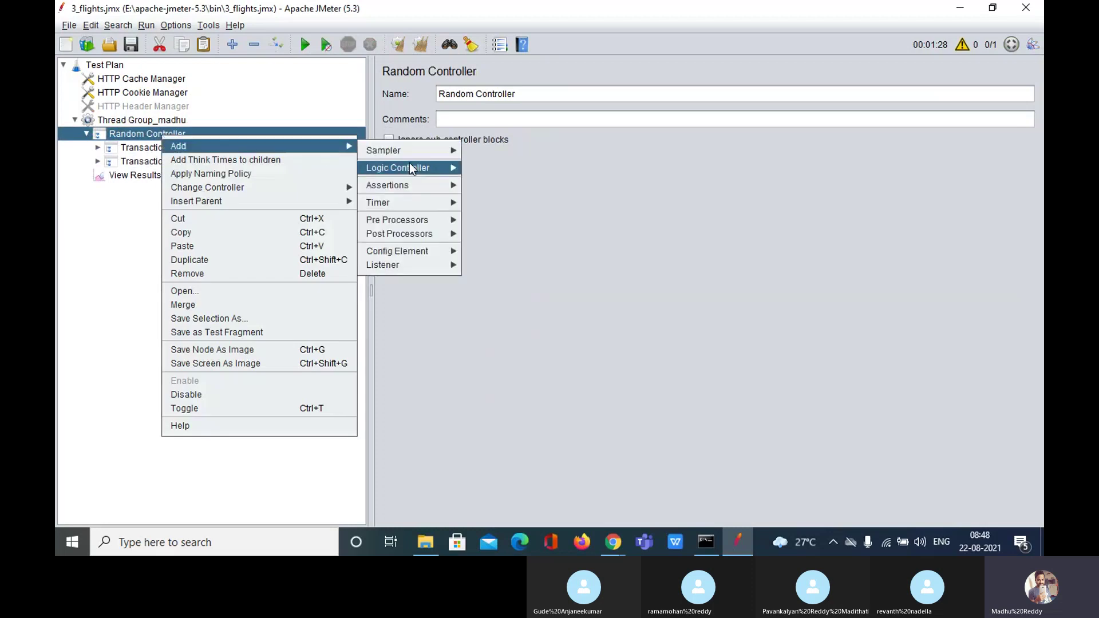
pyautogui.moveTo(434, 150)
pyautogui.click(501, 169)
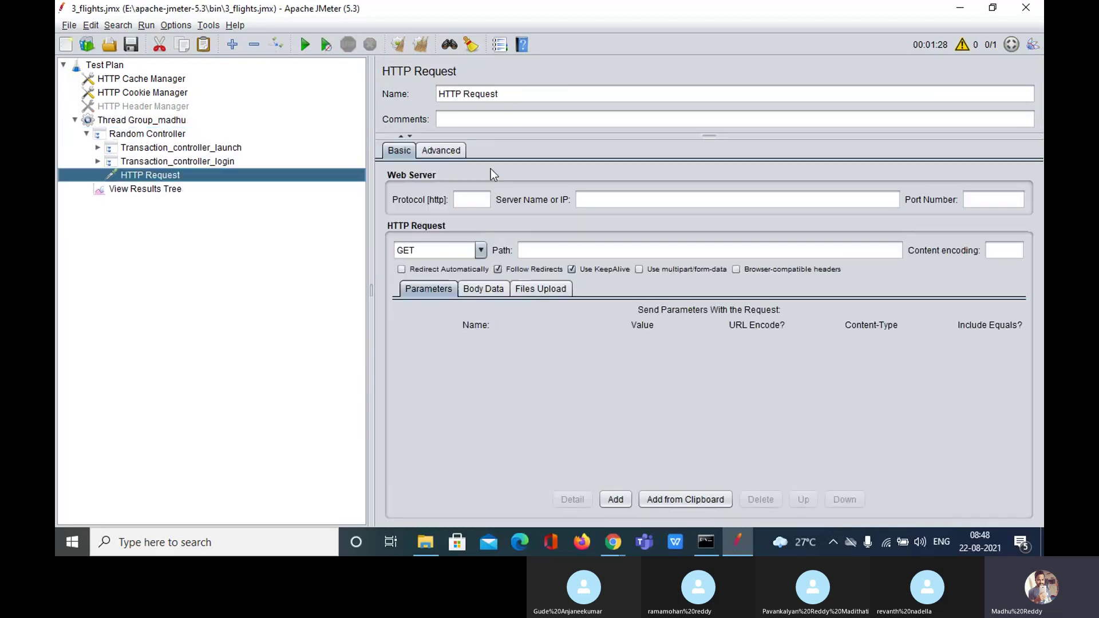
# Add a second HTTP Request sampler to the Random Controller and name it HTTP Request_1.
pyautogui.click(150, 134)
pyautogui.rightClick(148, 133)
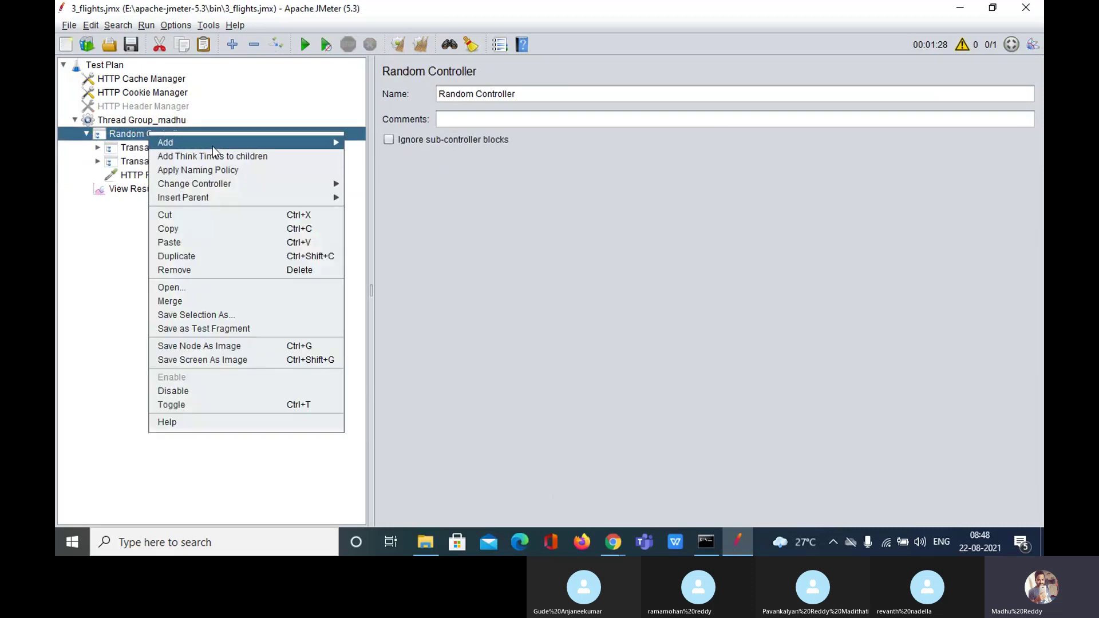
pyautogui.moveTo(212, 144)
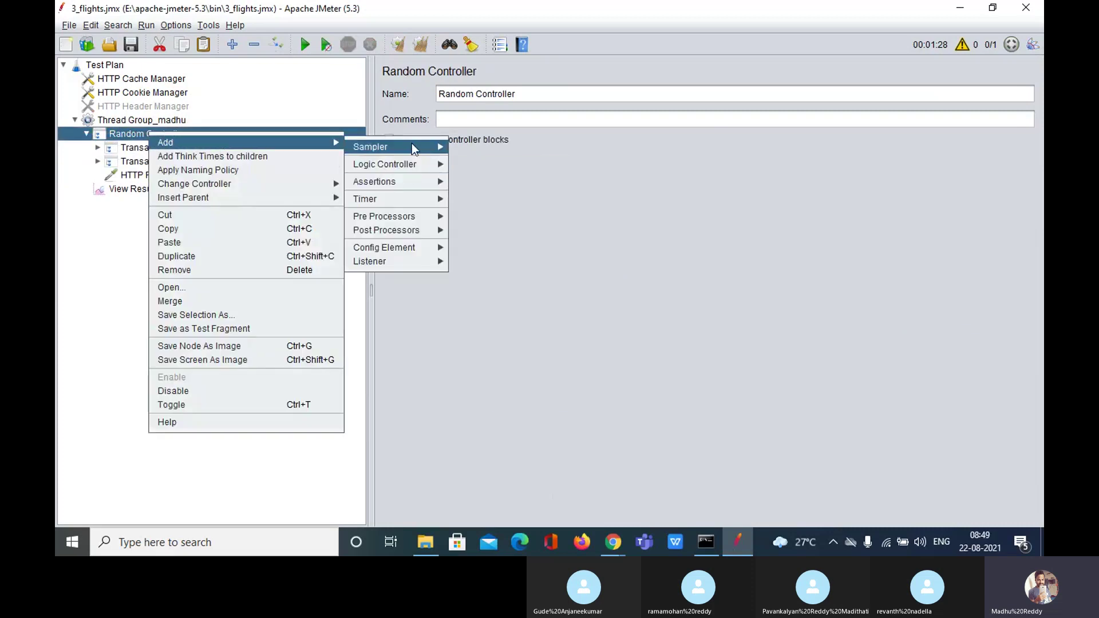
pyautogui.moveTo(411, 144)
pyautogui.click(493, 164)
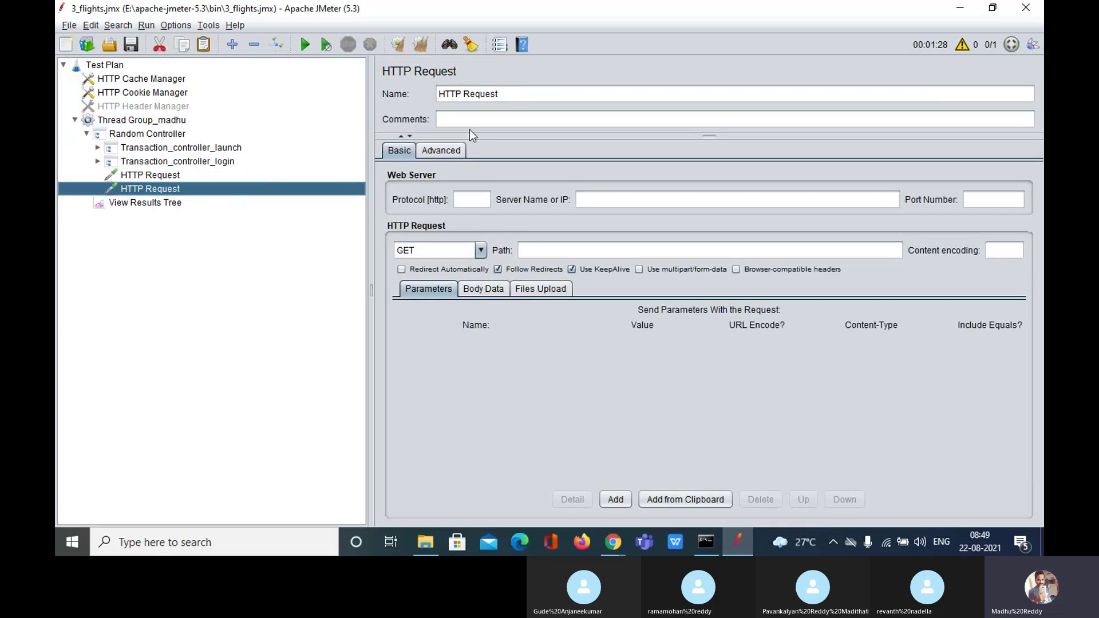
pyautogui.click(527, 96)
pyautogui.write('_1')
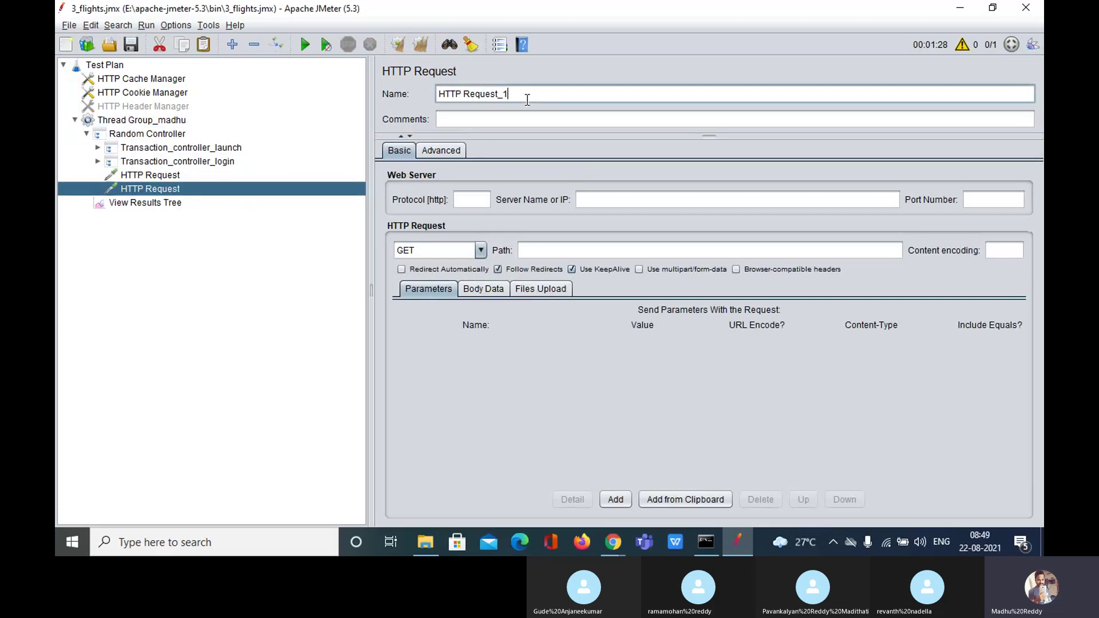
# Clear the previous results in View Results Tree and run the test with the two added HTTP requests.
pyautogui.click(122, 203)
pyautogui.click(422, 45)
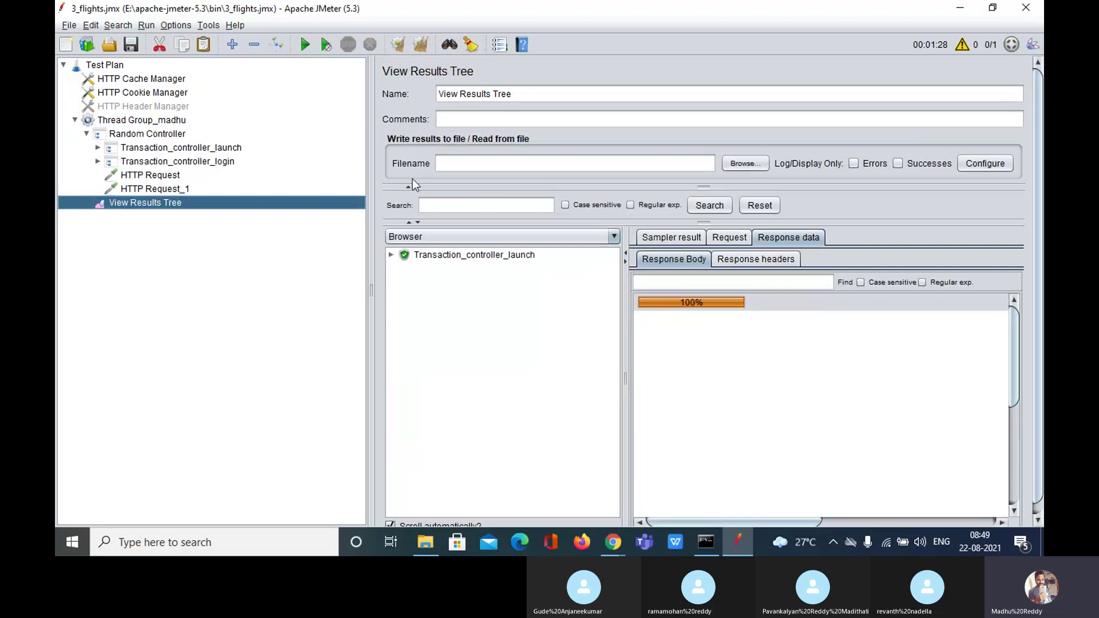
pyautogui.click(305, 49)
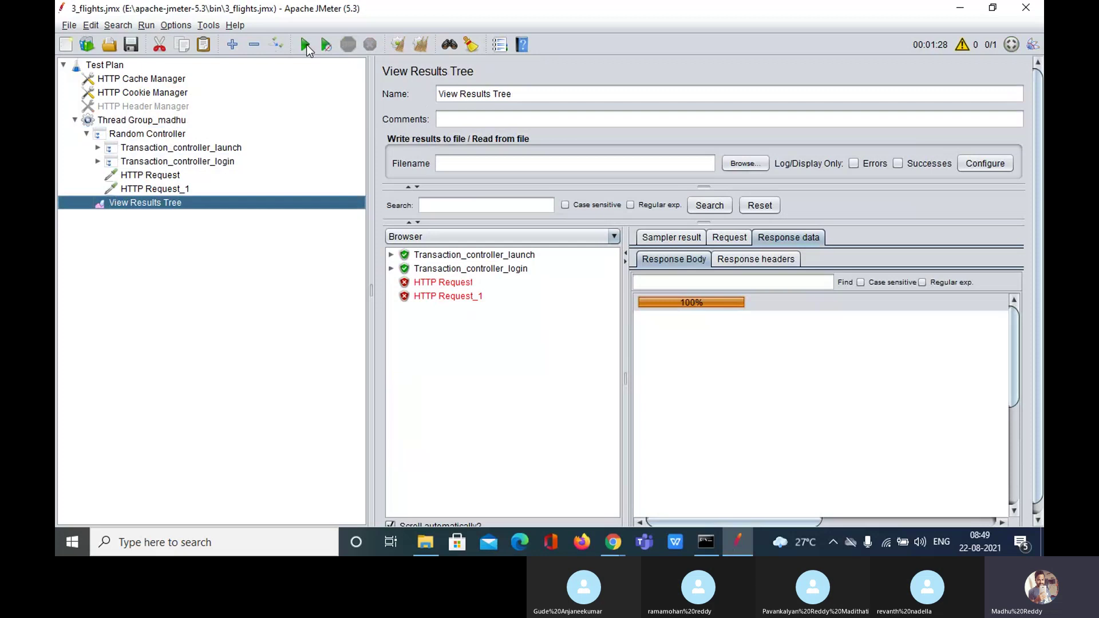
# Add a Random Order Controller to the thread group.
pyautogui.rightClick(165, 120)
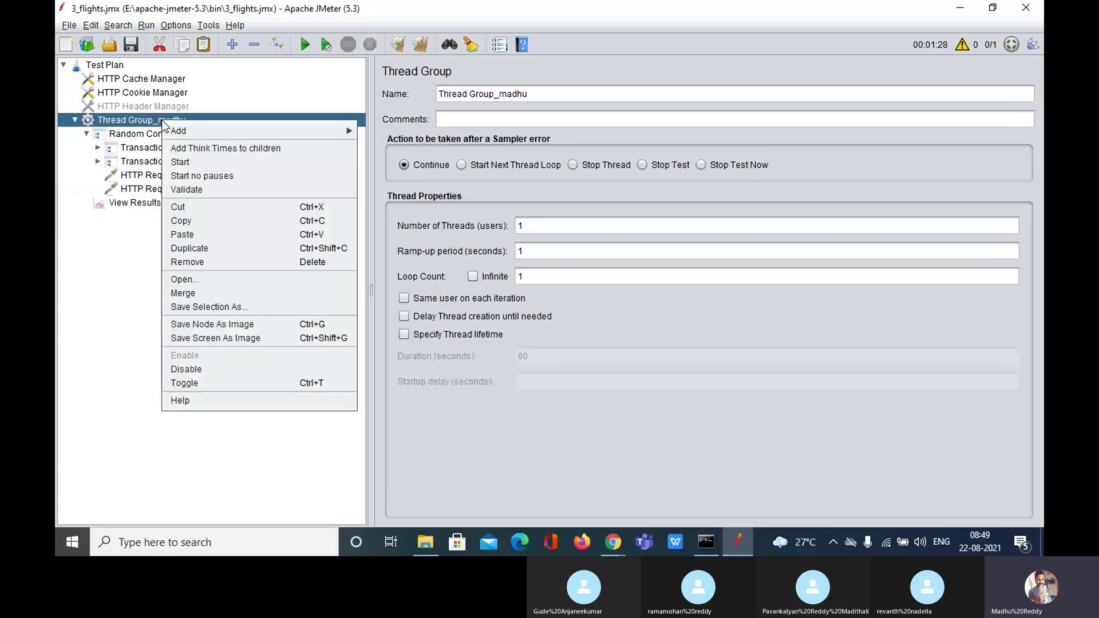
pyautogui.moveTo(306, 134)
pyautogui.moveTo(418, 158)
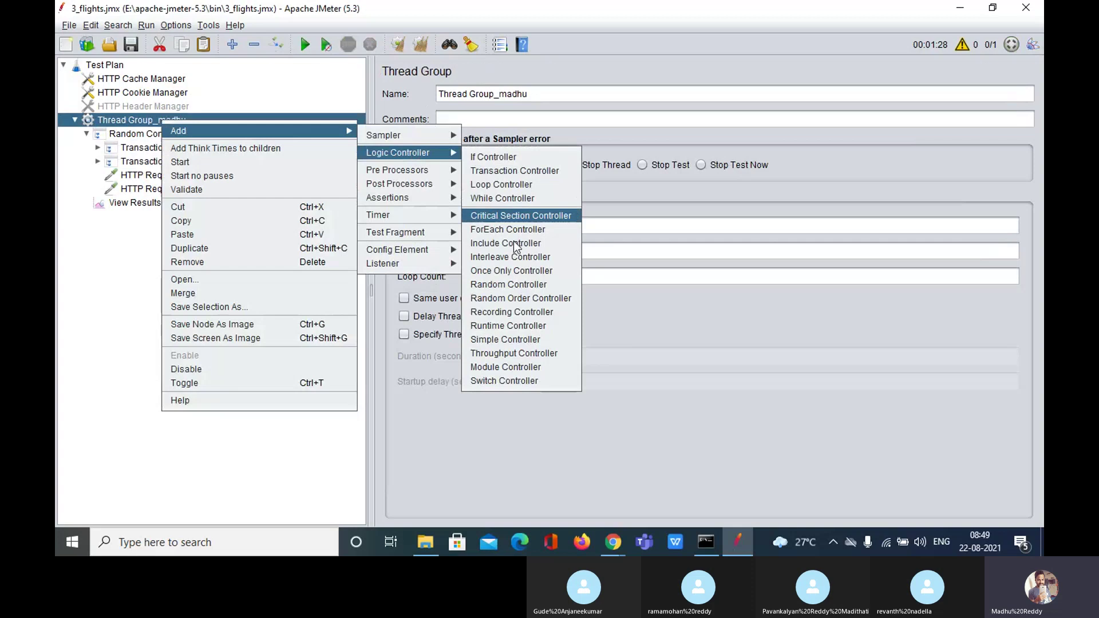
pyautogui.click(519, 298)
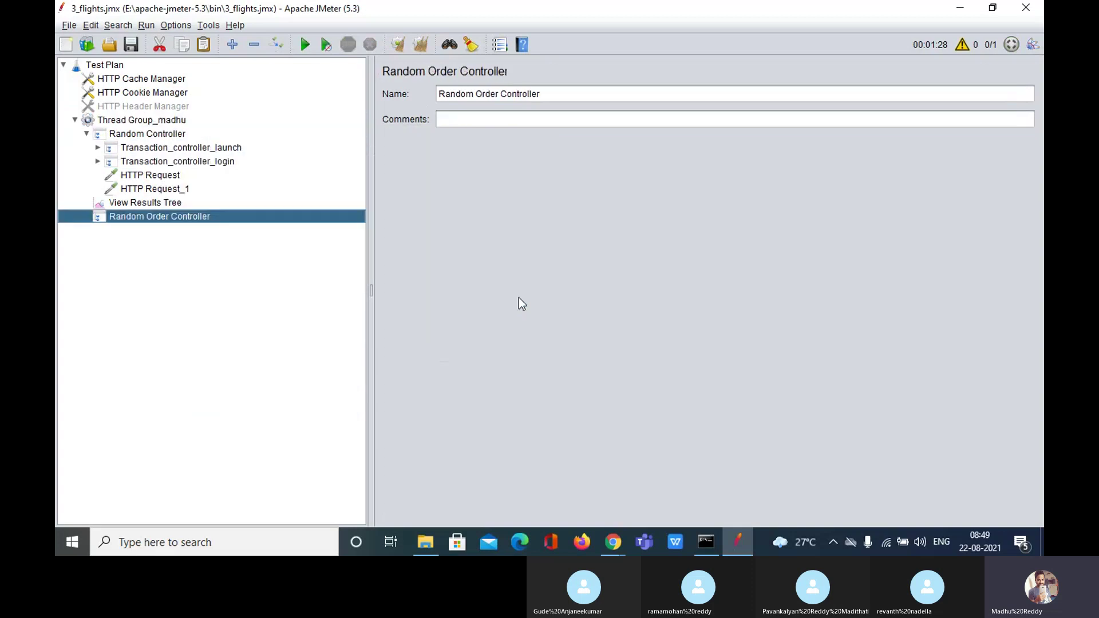
# Place the Random Order Controller first in the thread group and move the launch, login and both HTTP request elements from Random Controller into it.
pyautogui.moveTo(187, 223); pyautogui.dragTo(165, 134)
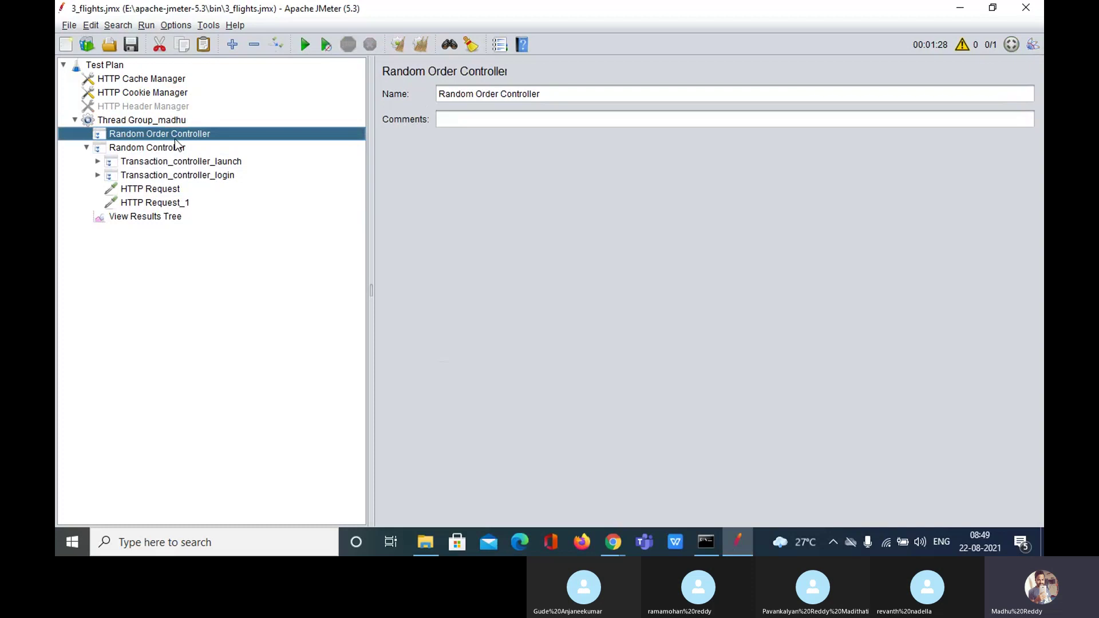
pyautogui.click(163, 148)
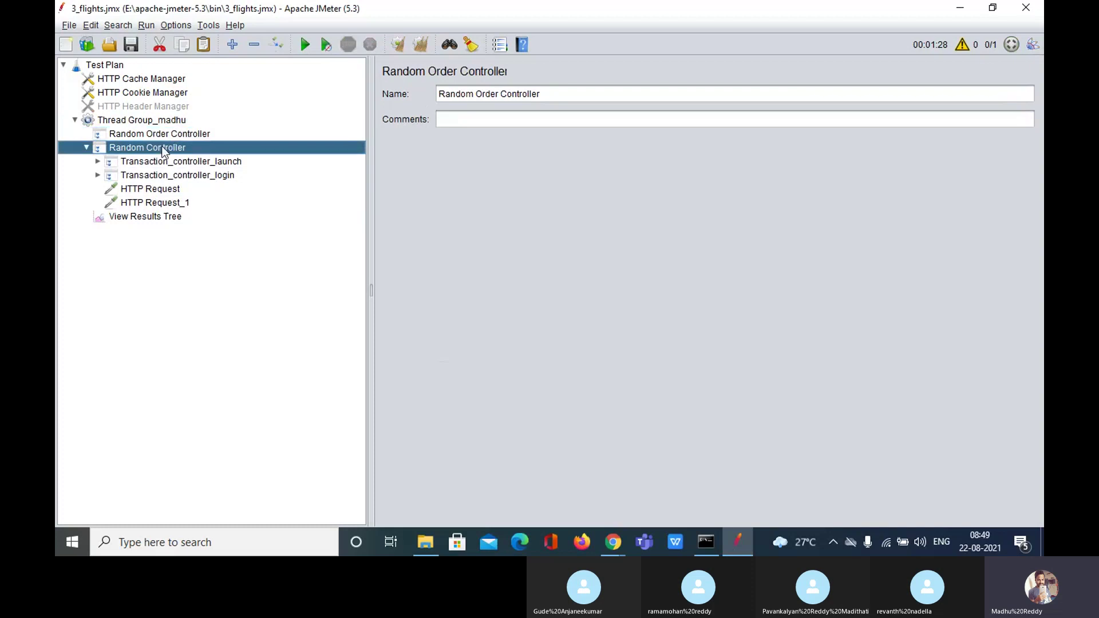
pyautogui.doubleClick(165, 162)
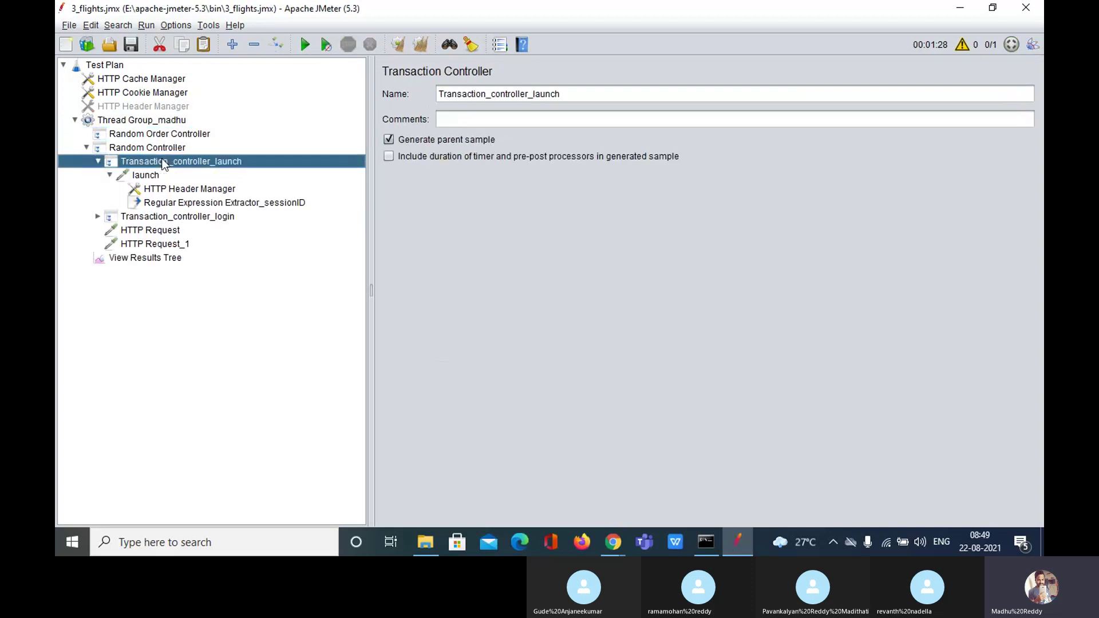
pyautogui.hotkey('shift', 'Down')
pyautogui.hotkey('shift', 'Down')
pyautogui.hotkey('shift', 'Down')
pyautogui.hotkey('shift', 'Down')
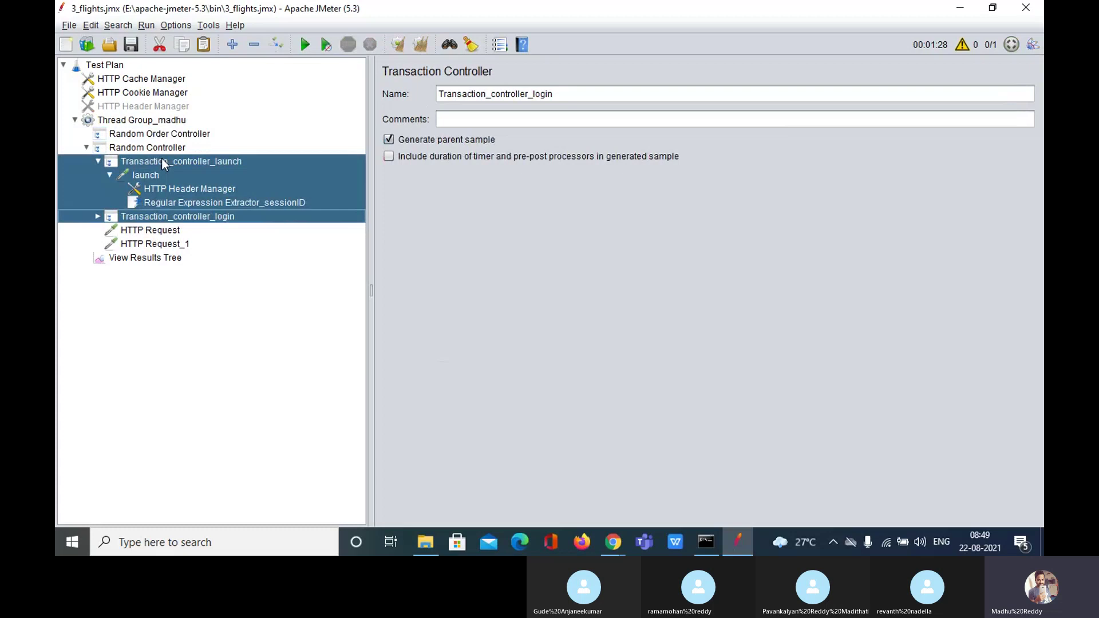
pyautogui.hotkey('shift', 'Down')
pyautogui.hotkey('shift', 'Down')
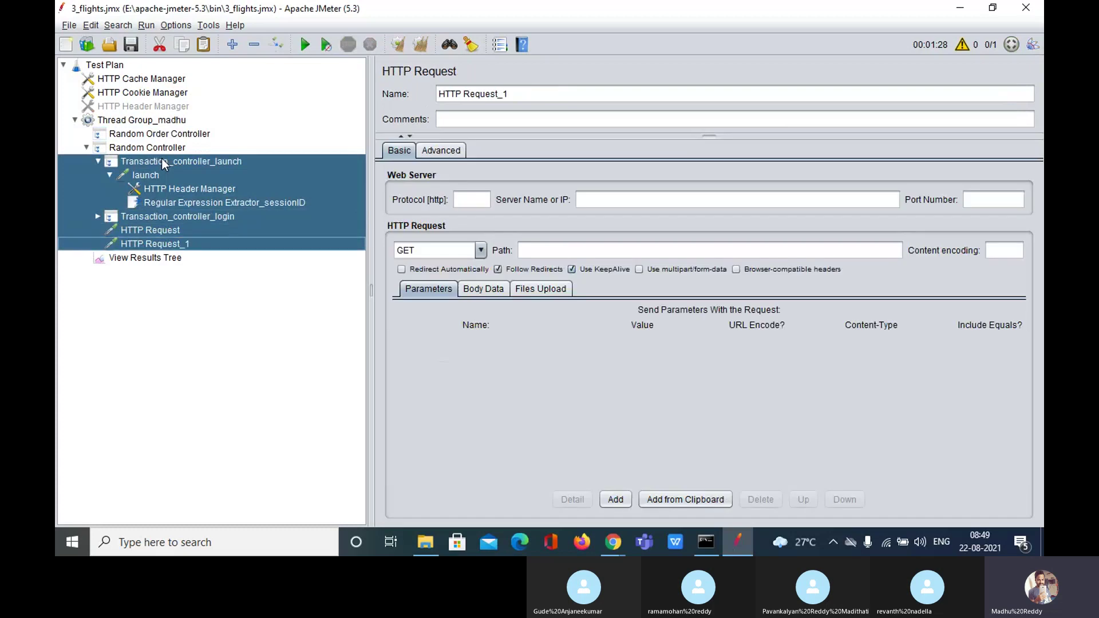
pyautogui.moveTo(160, 159); pyautogui.dragTo(161, 136)
# Clear the previous results in View Results Tree and run the test with the Random Order Controller.
pyautogui.click(154, 216)
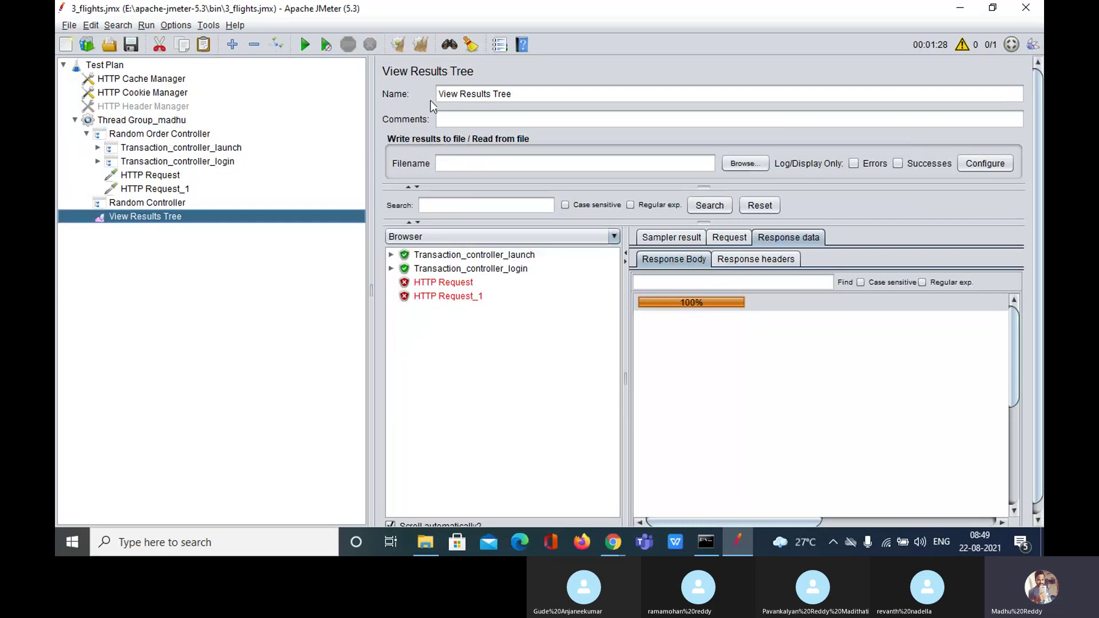
pyautogui.click(423, 45)
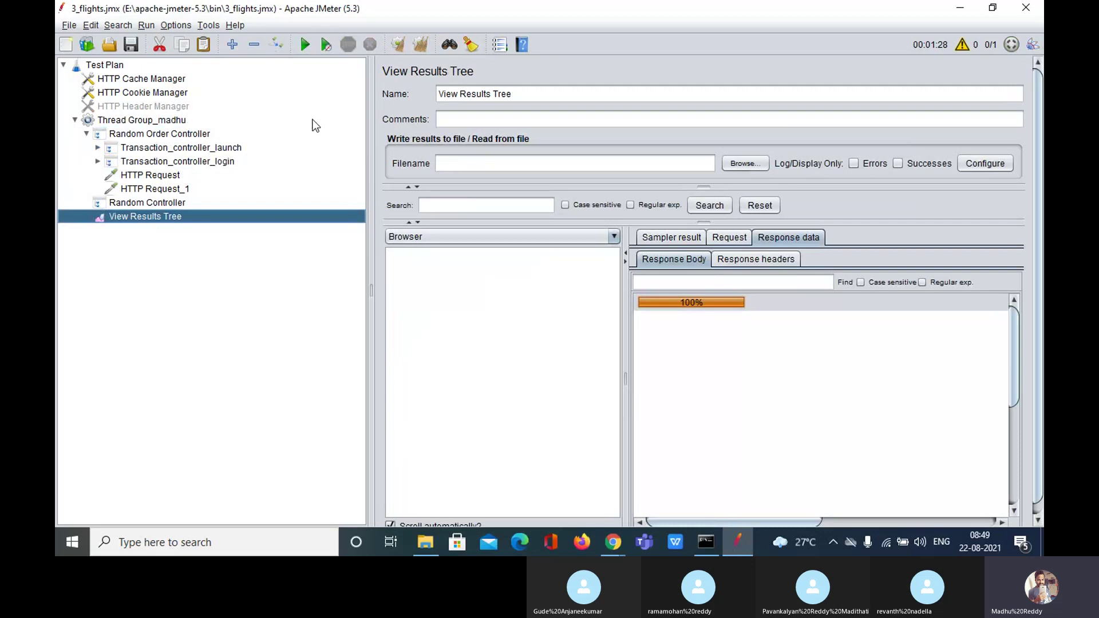
pyautogui.click(144, 176)
pyautogui.click(155, 189)
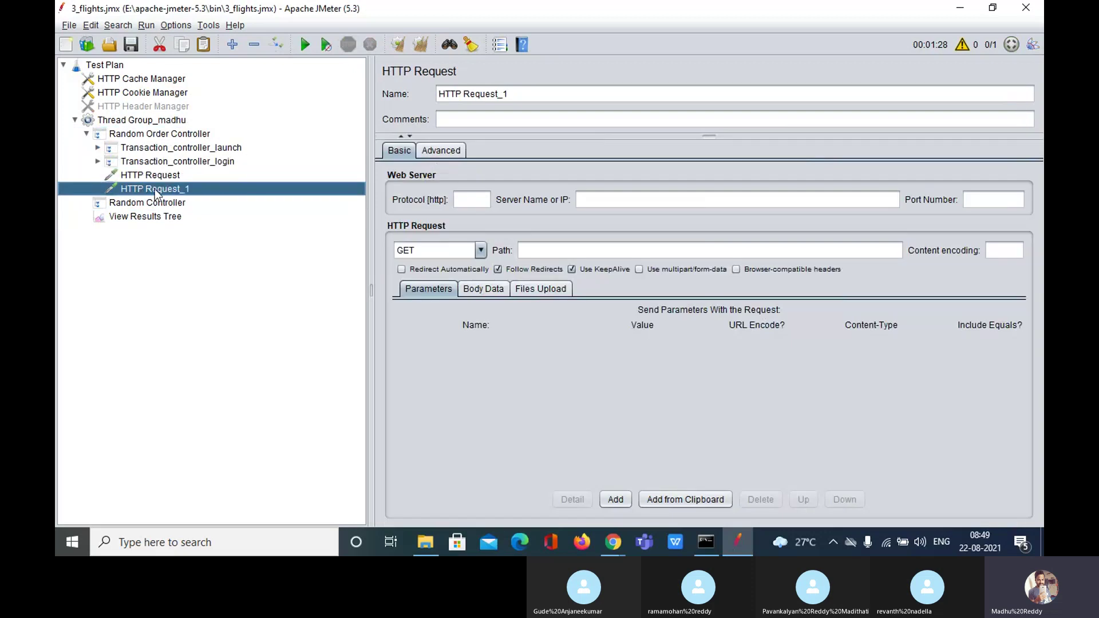
pyautogui.click(156, 218)
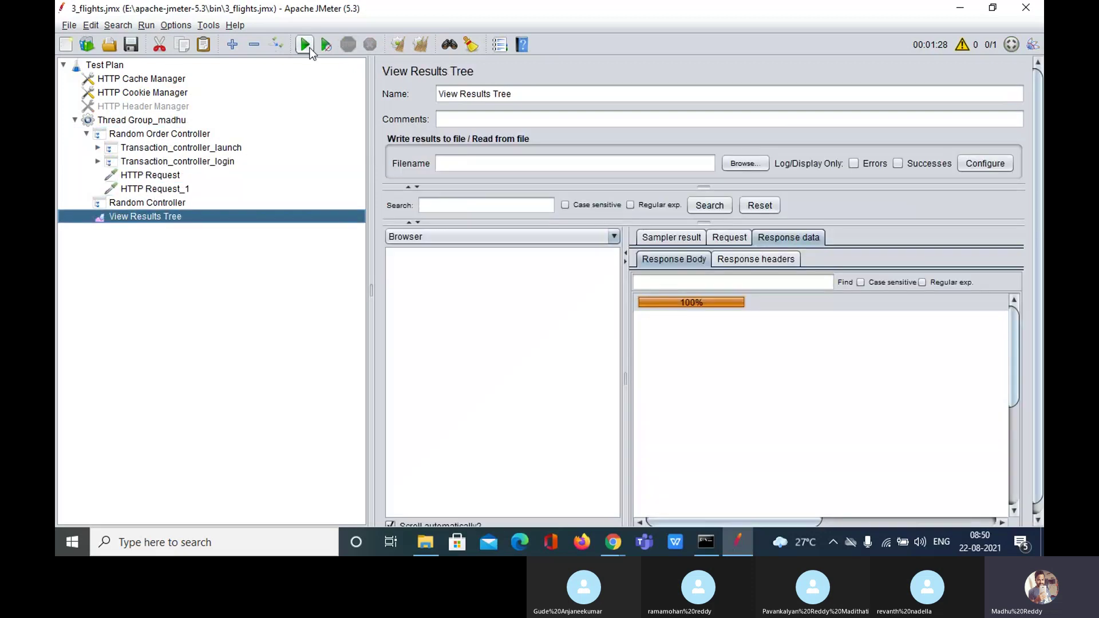
pyautogui.click(307, 46)
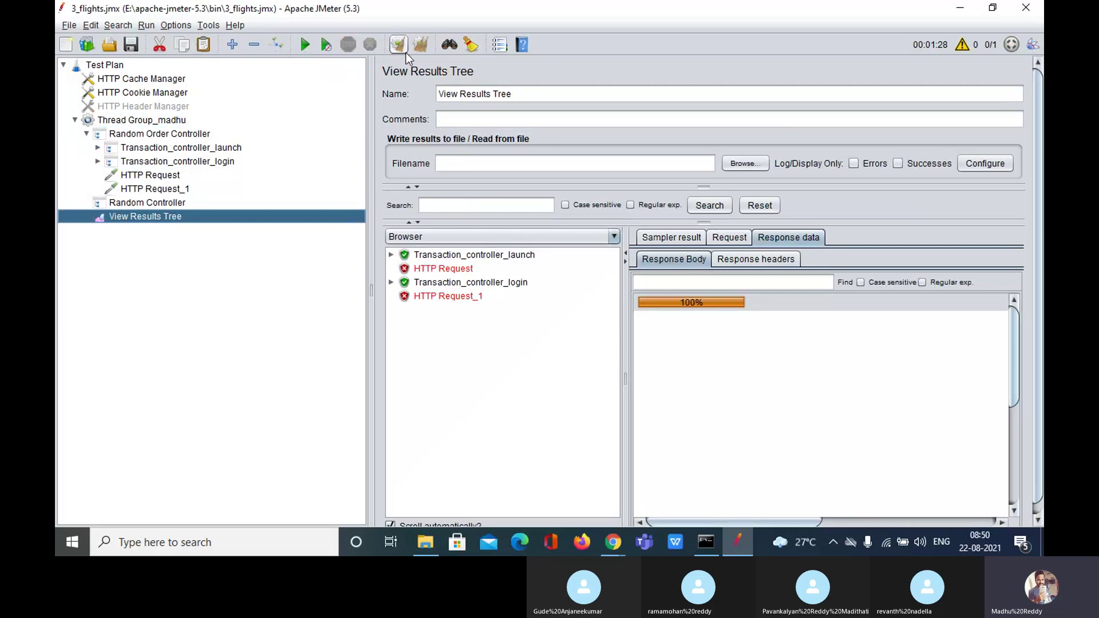
# Remove the empty Random Controller from the thread group.
pyautogui.doubleClick(163, 150)
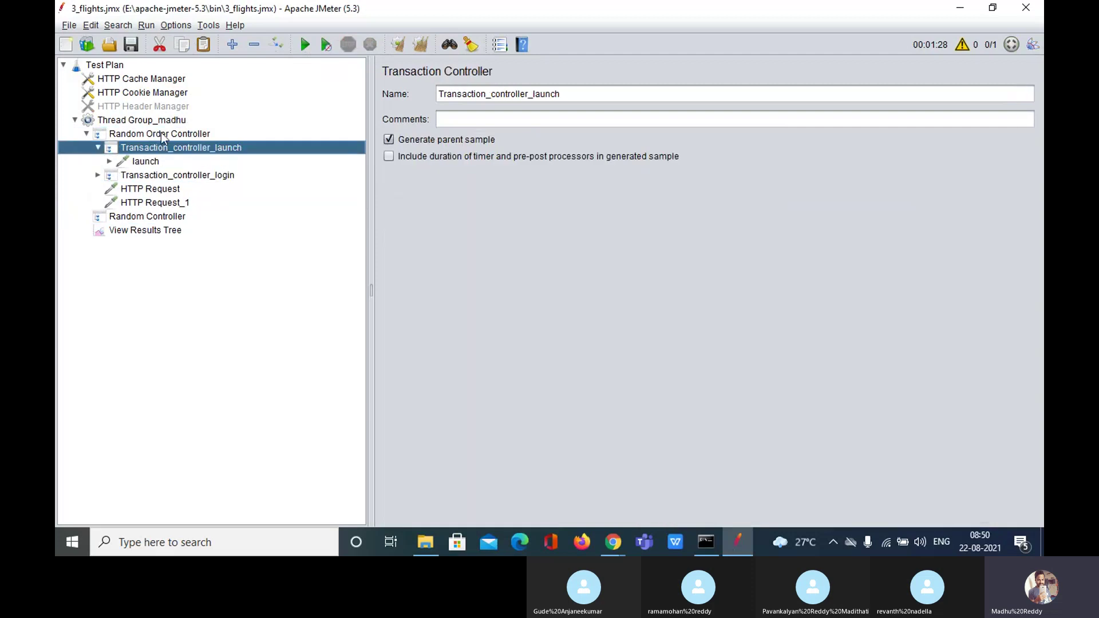
pyautogui.doubleClick(160, 134)
pyautogui.doubleClick(161, 134)
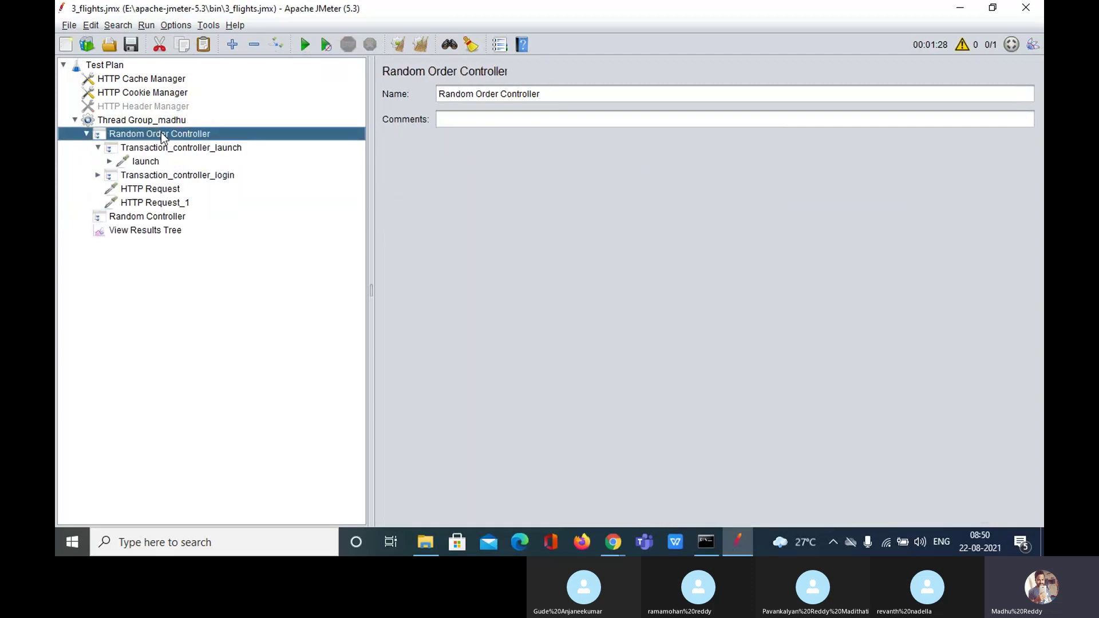
pyautogui.click(156, 215)
pyautogui.press('Delete')
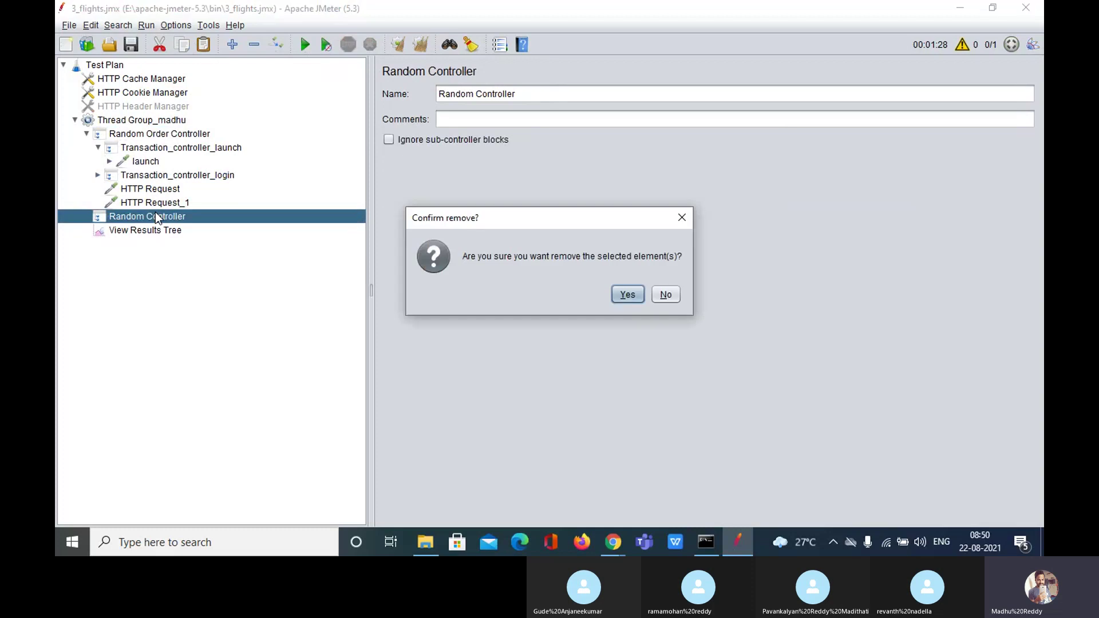
pyautogui.click(625, 294)
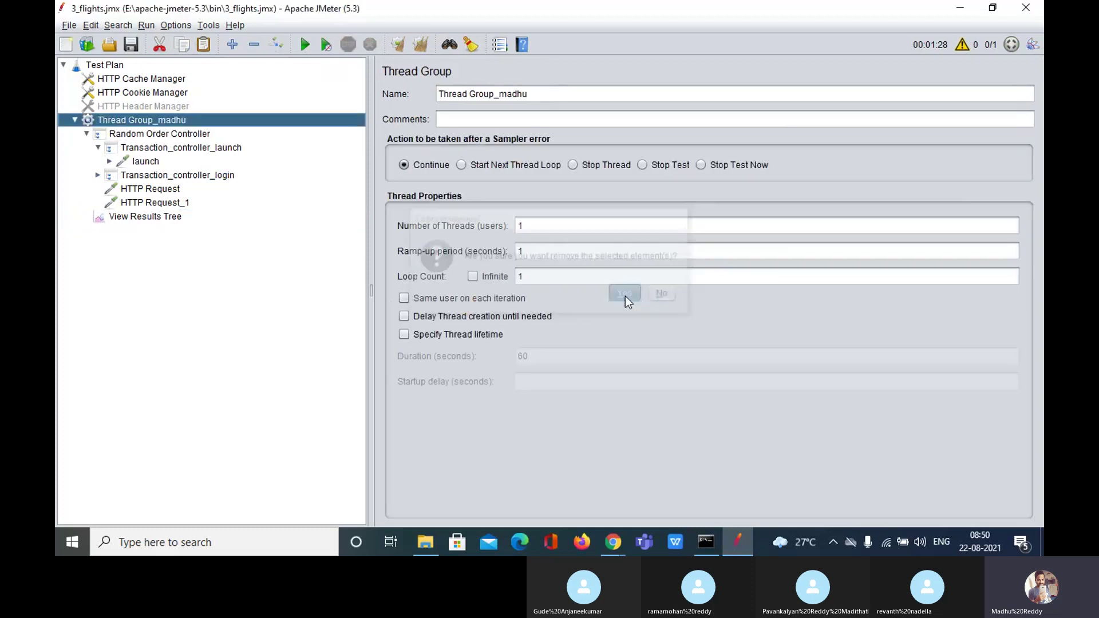
# Clear View Results Tree and rerun the test with only the Random Order Controller in the thread group.
pyautogui.click(146, 220)
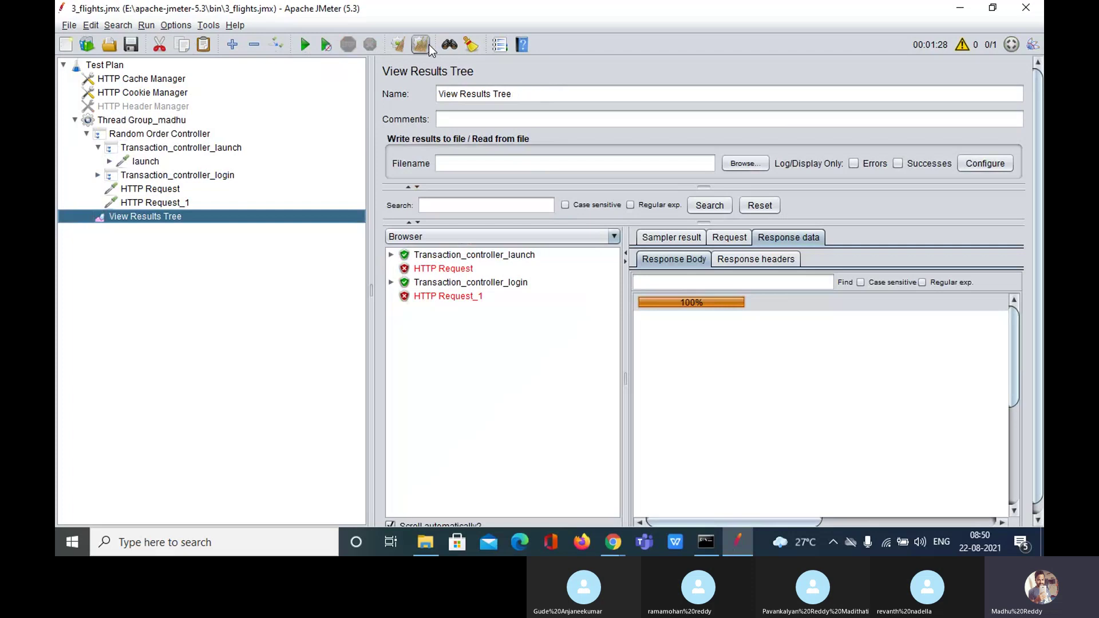
pyautogui.click(306, 45)
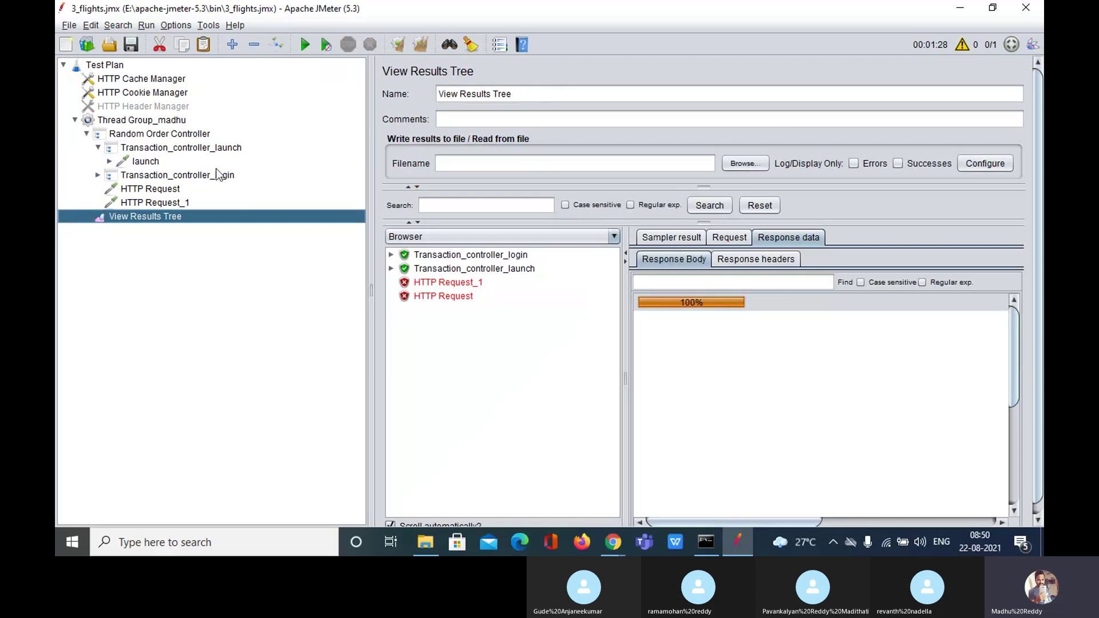
# Compare the execution order of the login and launch transactions and their child samplers in View Results Tree with their order in the test plan.
pyautogui.click(168, 135)
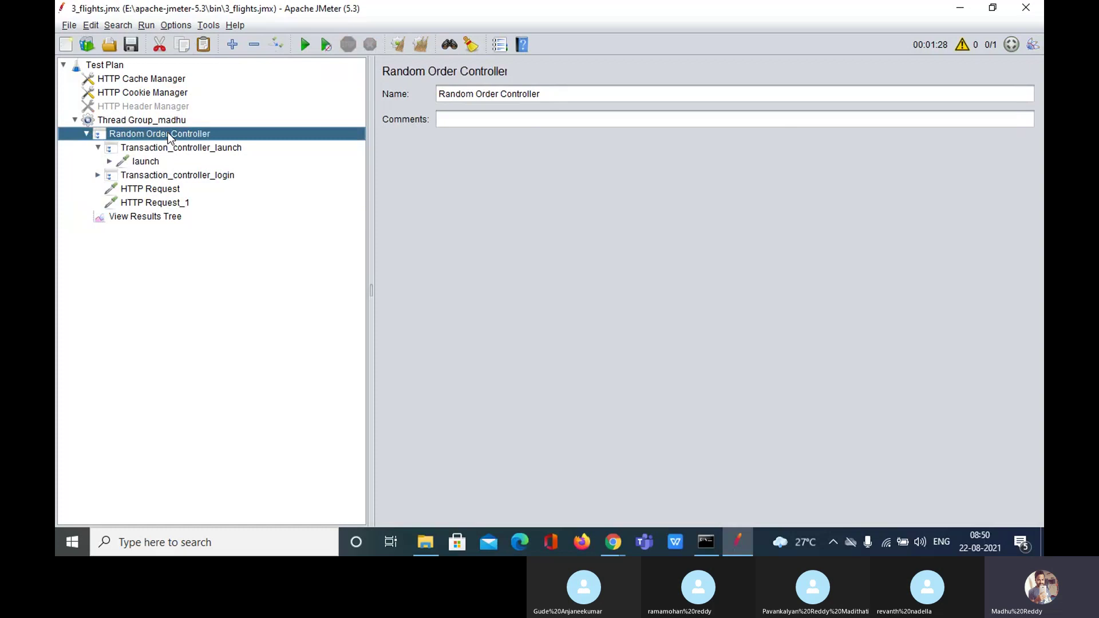
pyautogui.doubleClick(192, 176)
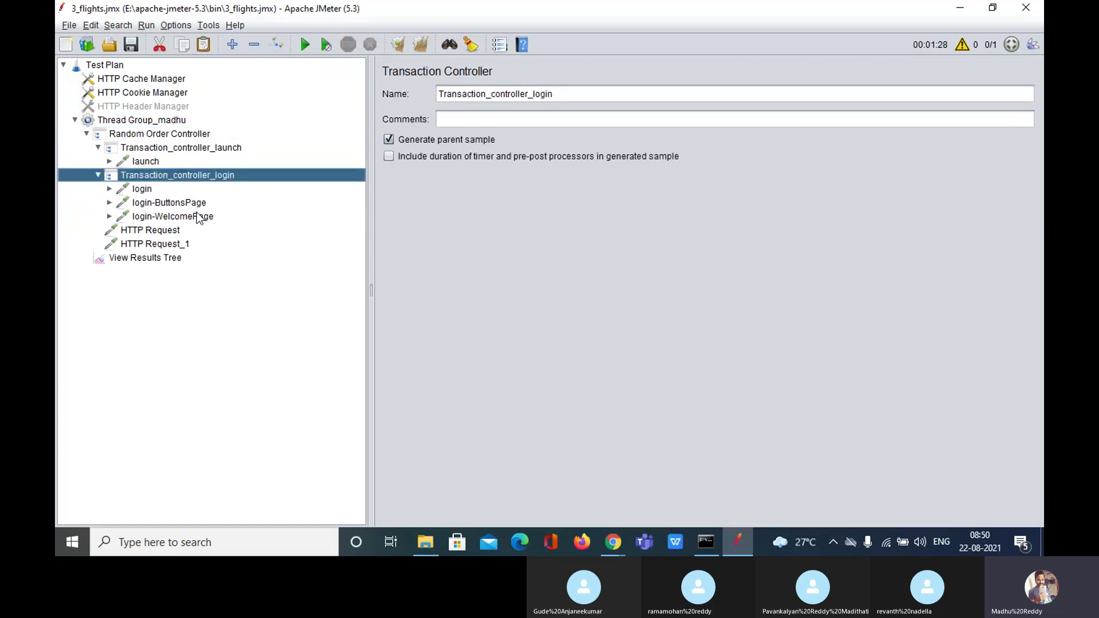
pyautogui.click(158, 259)
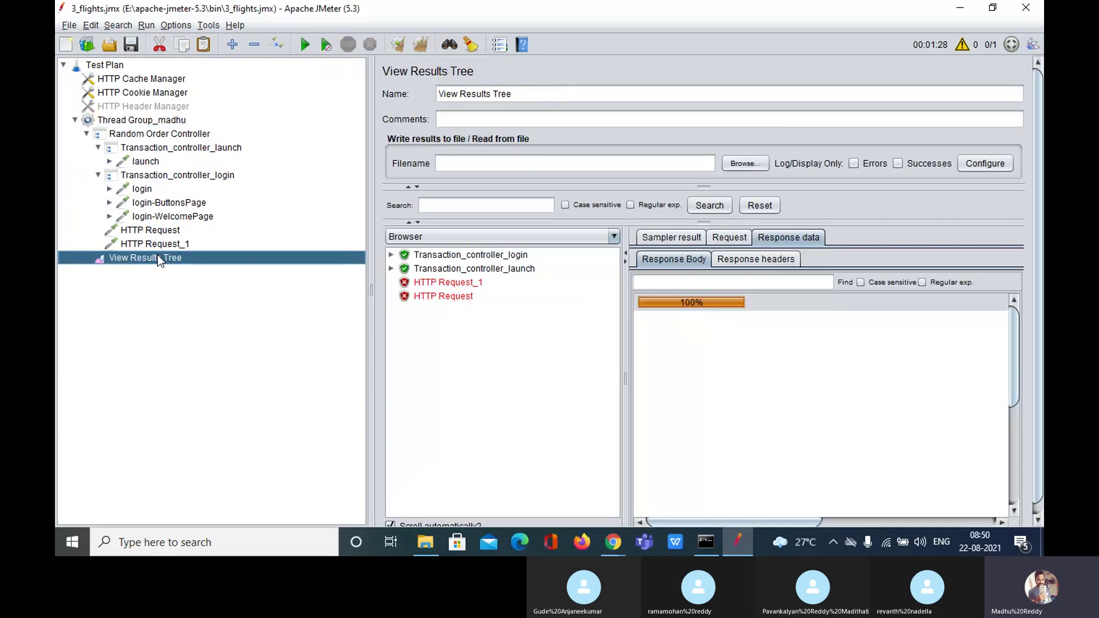
pyautogui.doubleClick(488, 256)
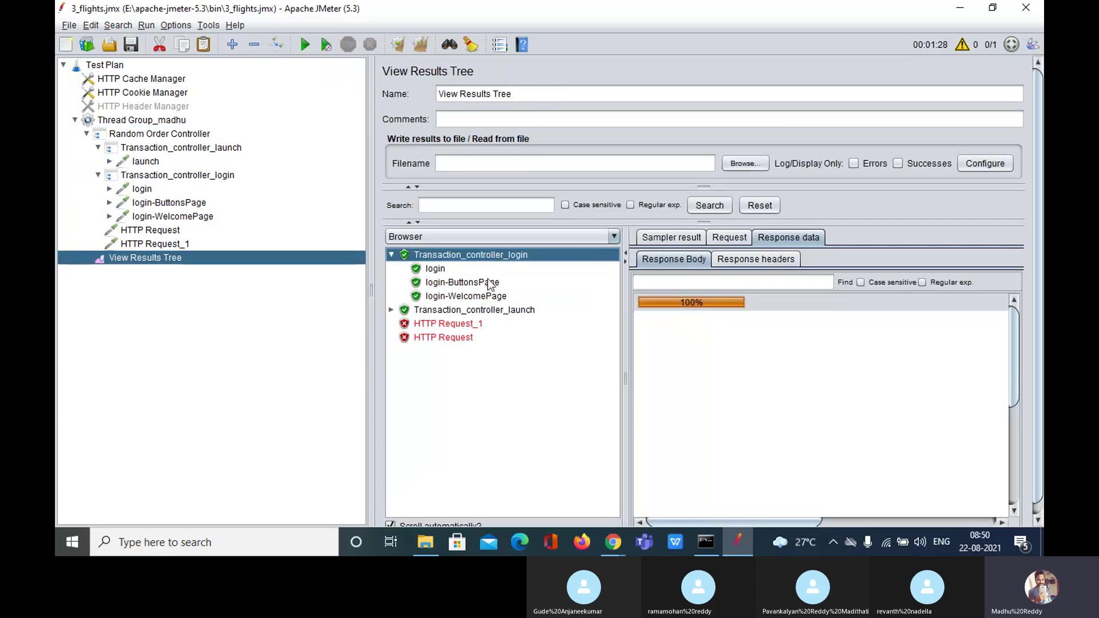
pyautogui.doubleClick(458, 311)
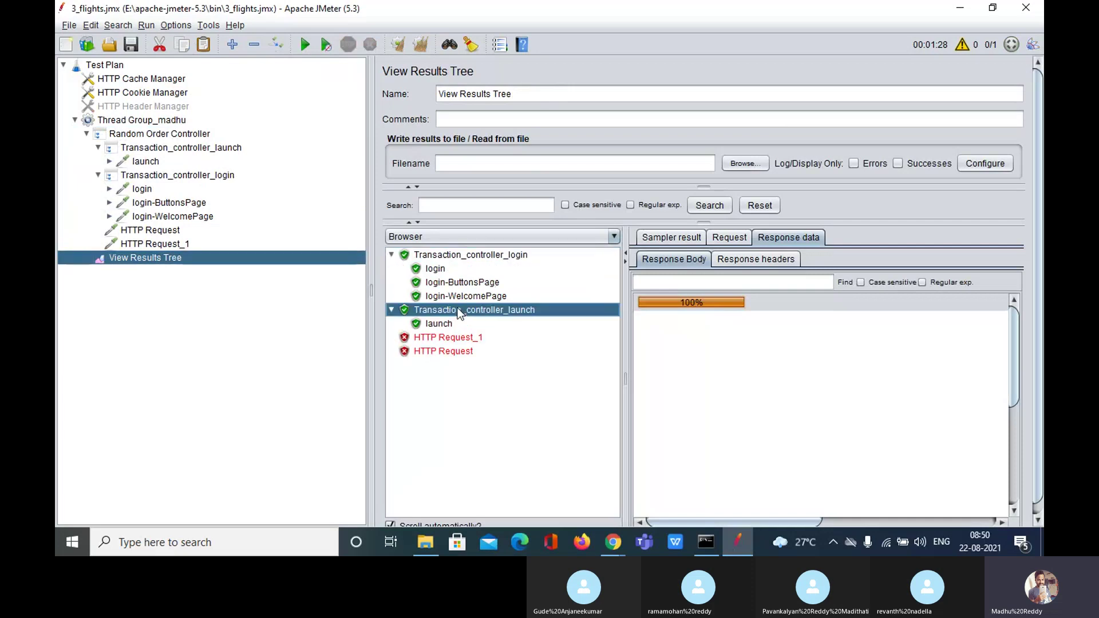
pyautogui.click(126, 149)
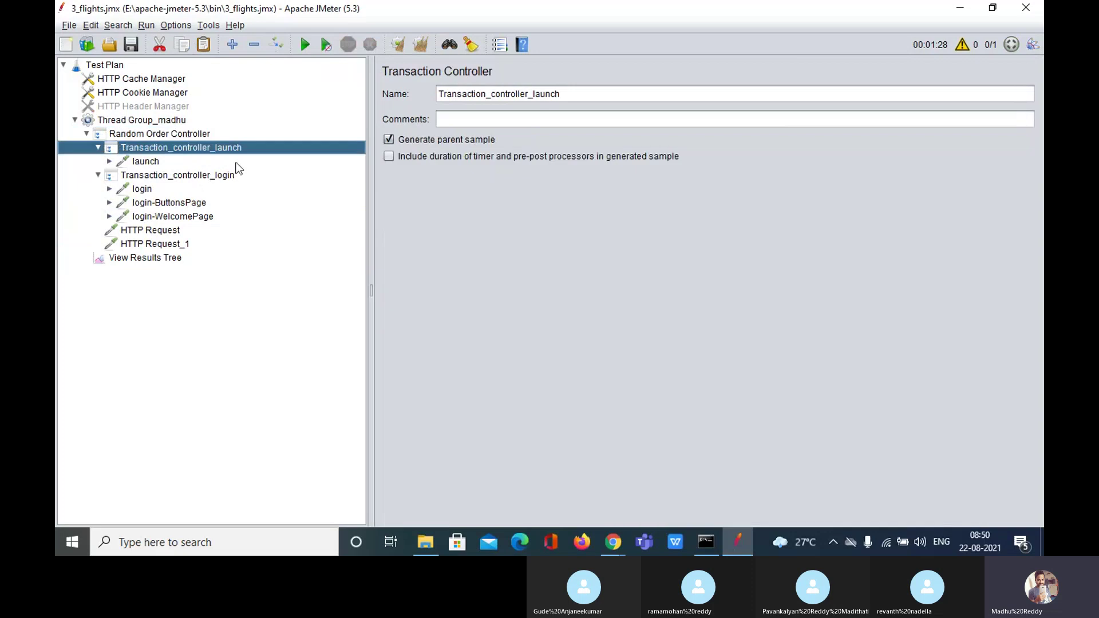
pyautogui.click(167, 259)
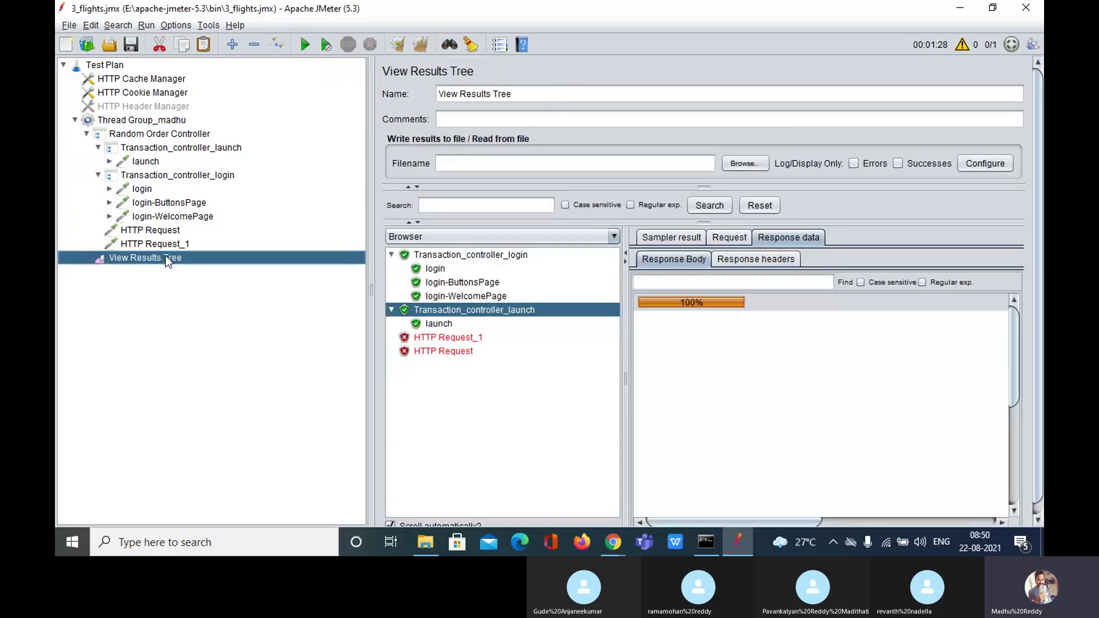
pyautogui.click(523, 256)
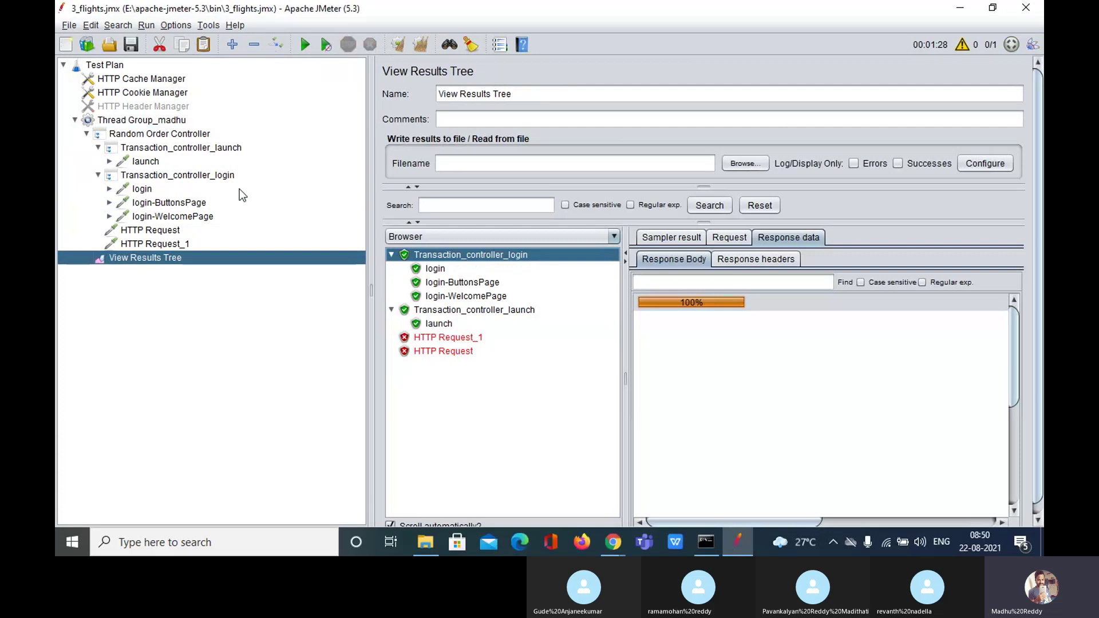
pyautogui.click(201, 176)
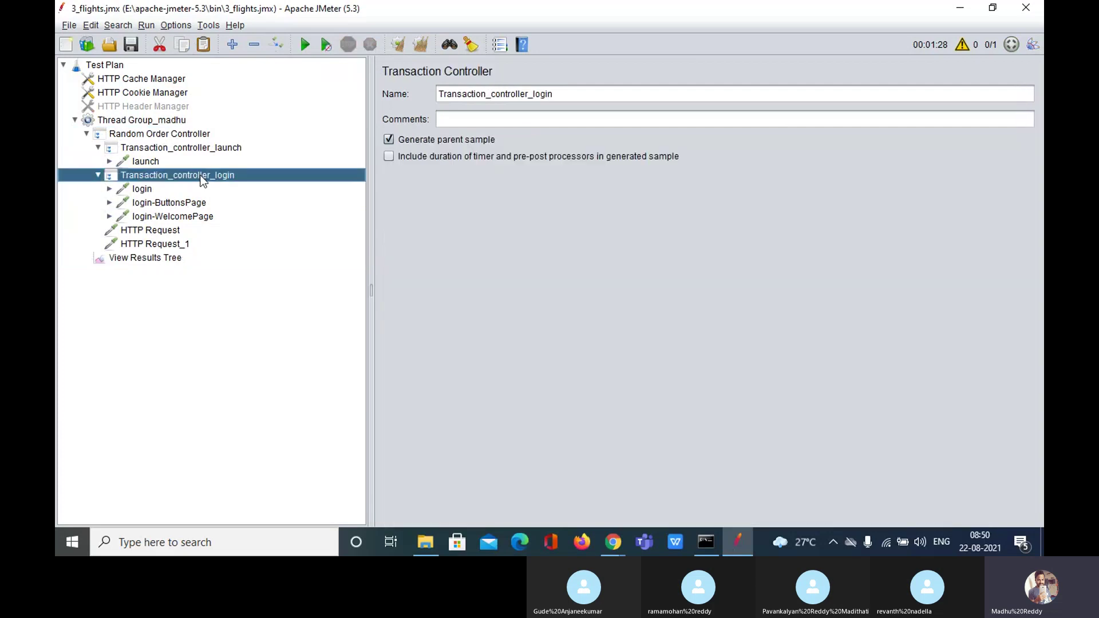
pyautogui.click(146, 259)
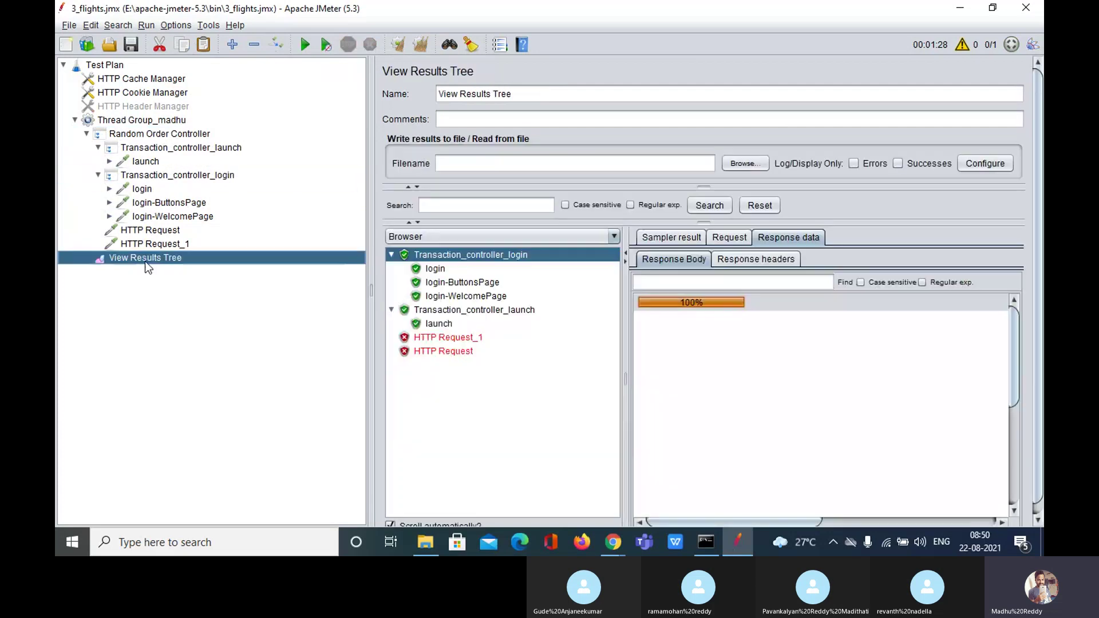
pyautogui.click(487, 311)
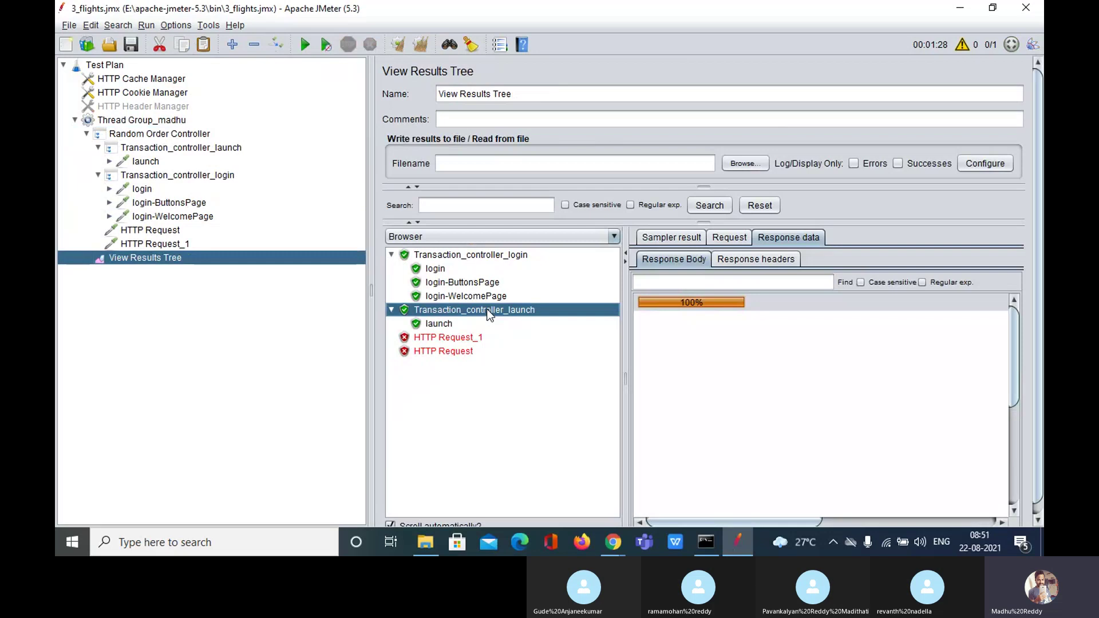
pyautogui.click(151, 138)
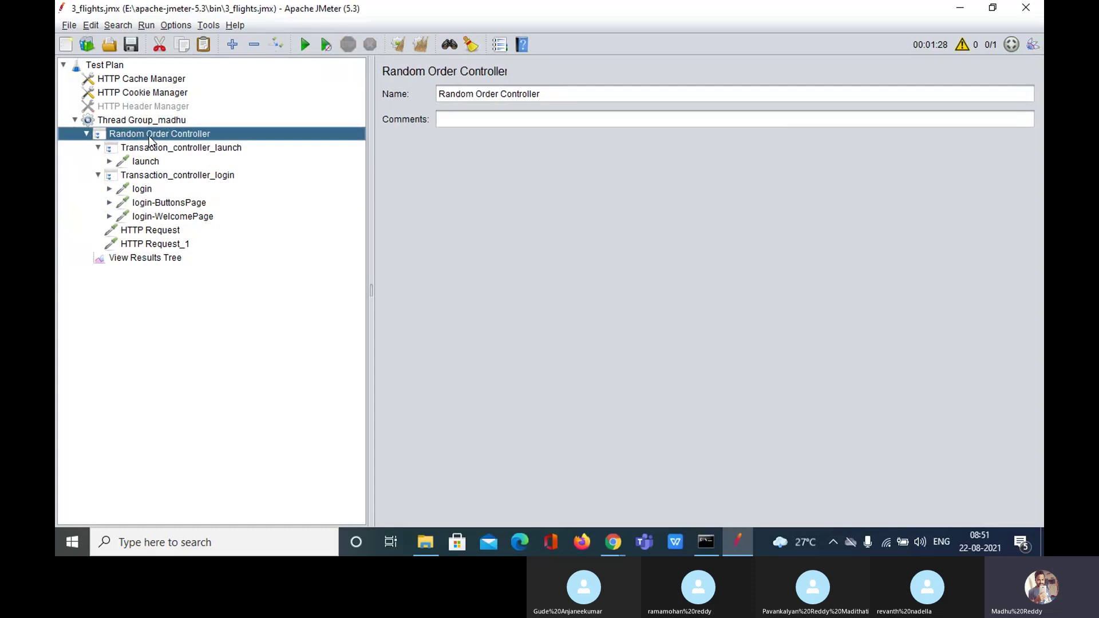
# Clear the View Results Tree entries and run the Random Order Controller test once more.
pyautogui.click(146, 259)
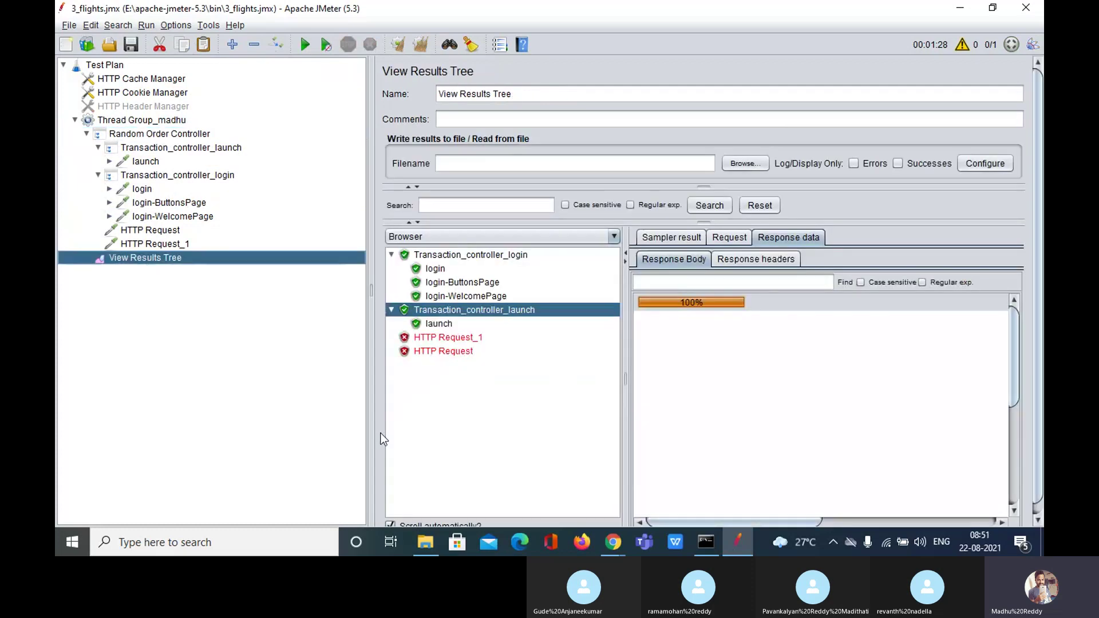
pyautogui.click(421, 44)
pyautogui.click(305, 50)
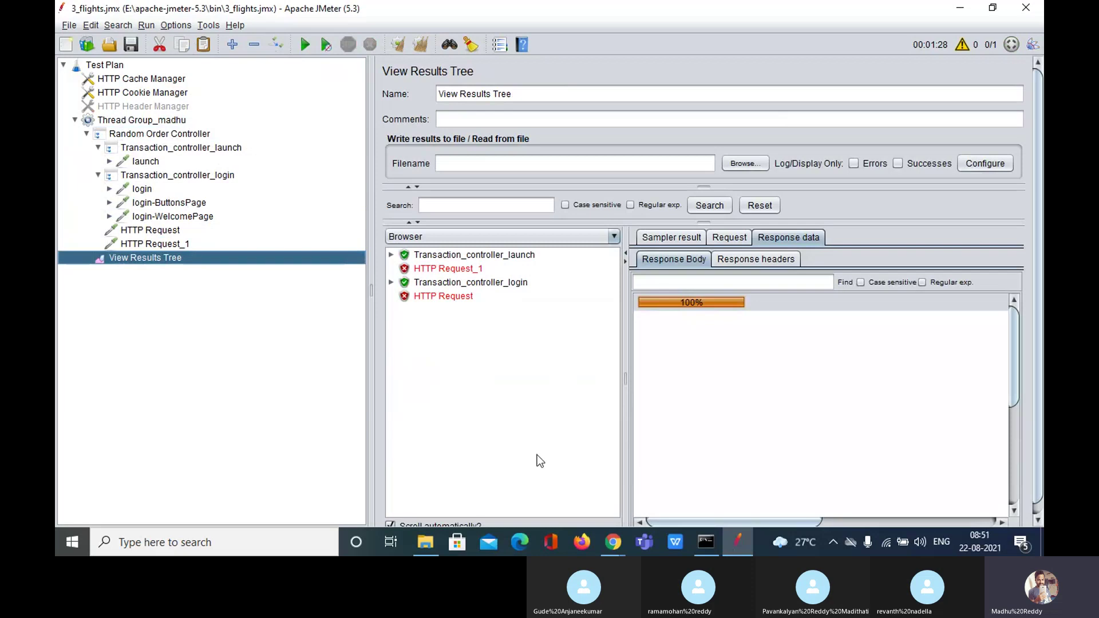
pyautogui.click(614, 544)
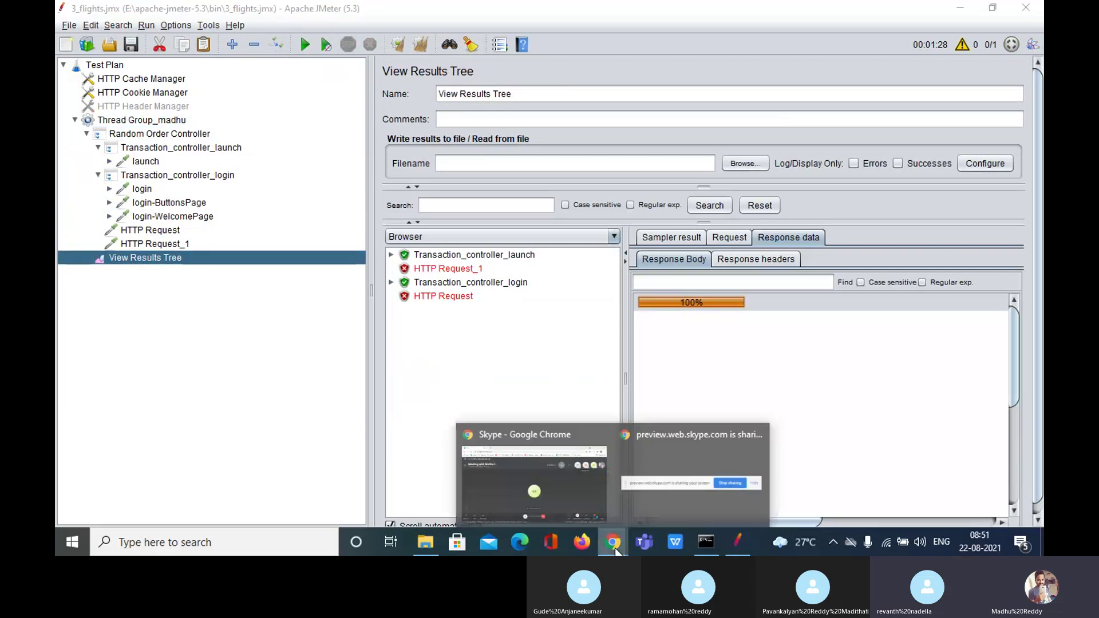
pyautogui.click(565, 504)
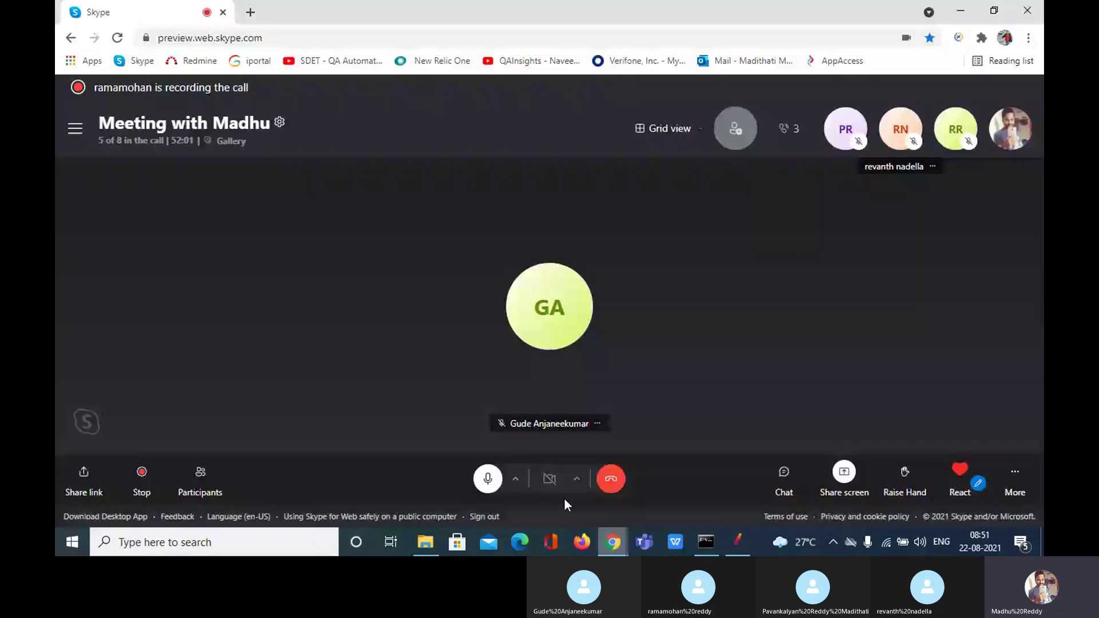
pyautogui.hotkey('alt', 'Tab')
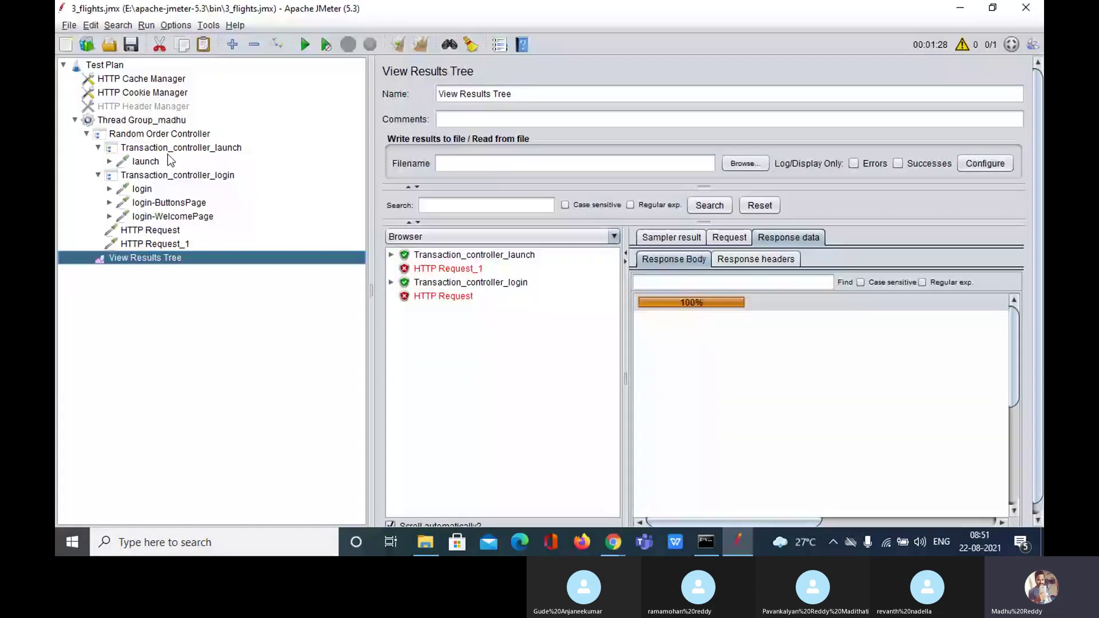
# Add a Random Controller logic controller to Thread Group_madhu.
pyautogui.rightClick(150, 121)
pyautogui.moveTo(247, 129)
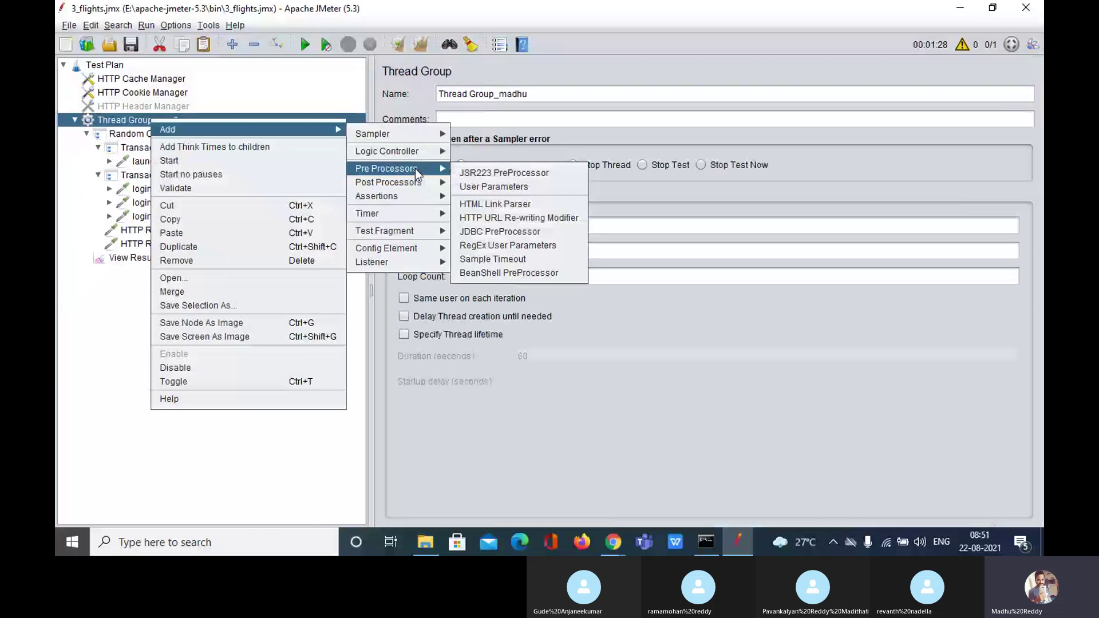
pyautogui.moveTo(418, 152)
pyautogui.click(502, 283)
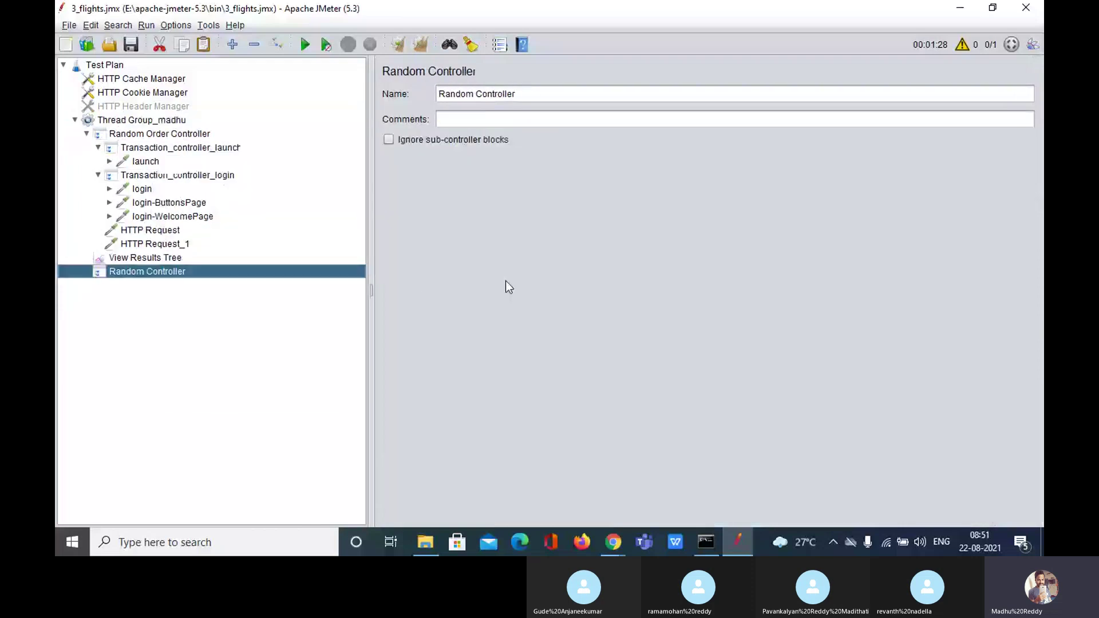
# Move the Random Controller to the top of the thread group and place both transaction controllers and both HTTP requests inside it.
pyautogui.moveTo(176, 275); pyautogui.dragTo(147, 131)
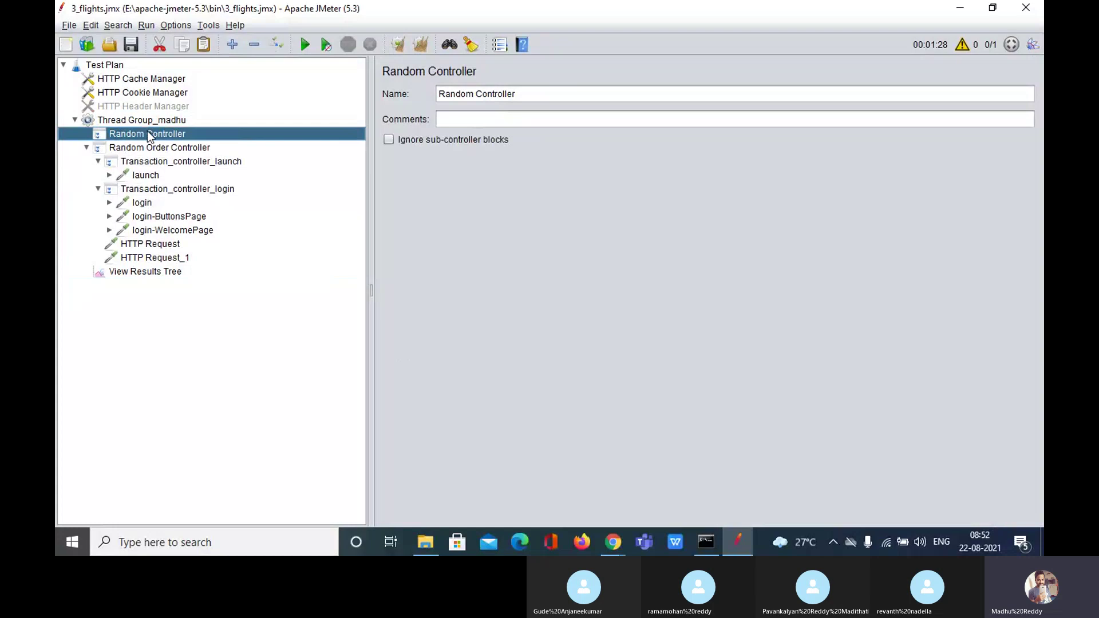
pyautogui.click(148, 162)
pyautogui.hotkey('shift', 'Down')
pyautogui.hotkey('shift', 'Down')
pyautogui.hotkey('shift', 'Down')
pyautogui.hotkey('shift', 'Down')
pyautogui.hotkey('shift', 'Down')
pyautogui.hotkey('shift', 'Down')
pyautogui.hotkey('shift', 'Down')
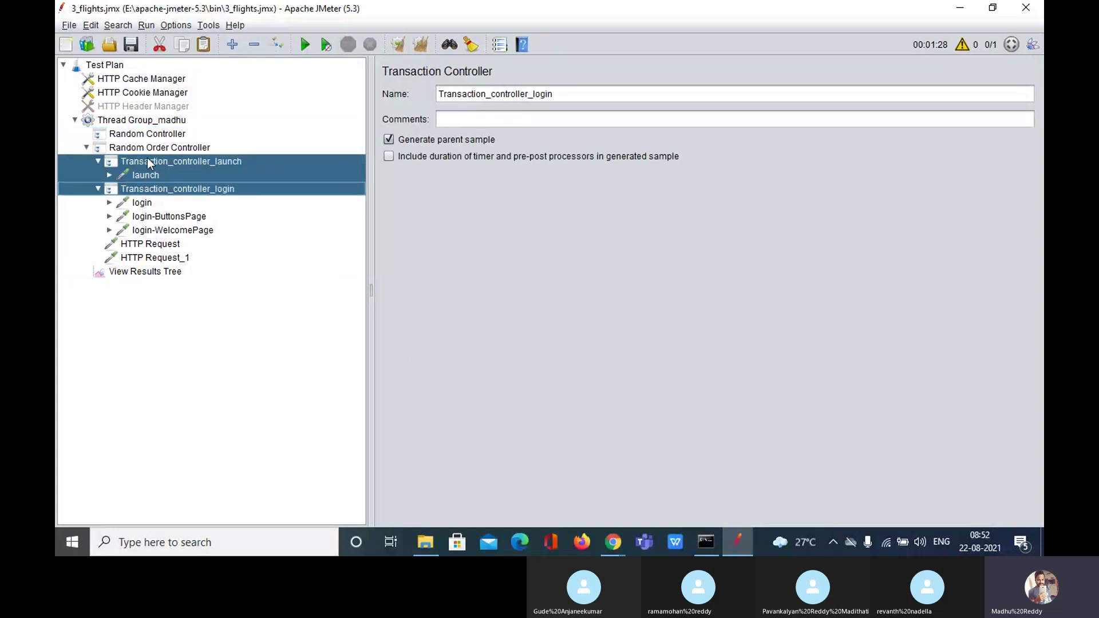
pyautogui.moveTo(158, 157); pyautogui.dragTo(158, 133)
# Delete the emptied Random Order Controller from the thread group.
pyautogui.click(160, 198)
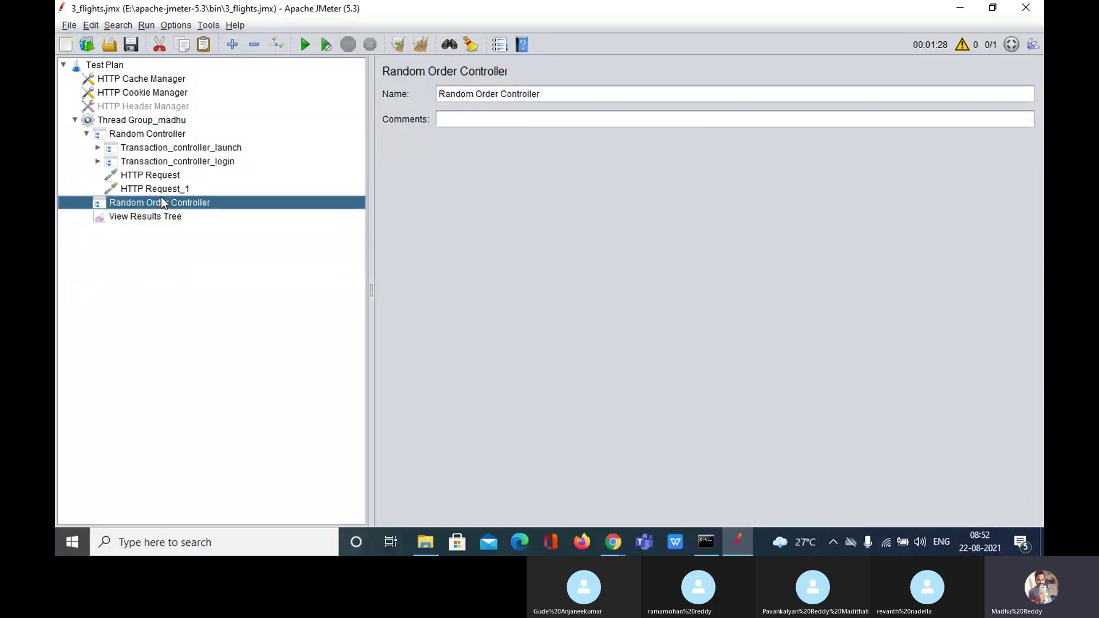
pyautogui.press('Delete')
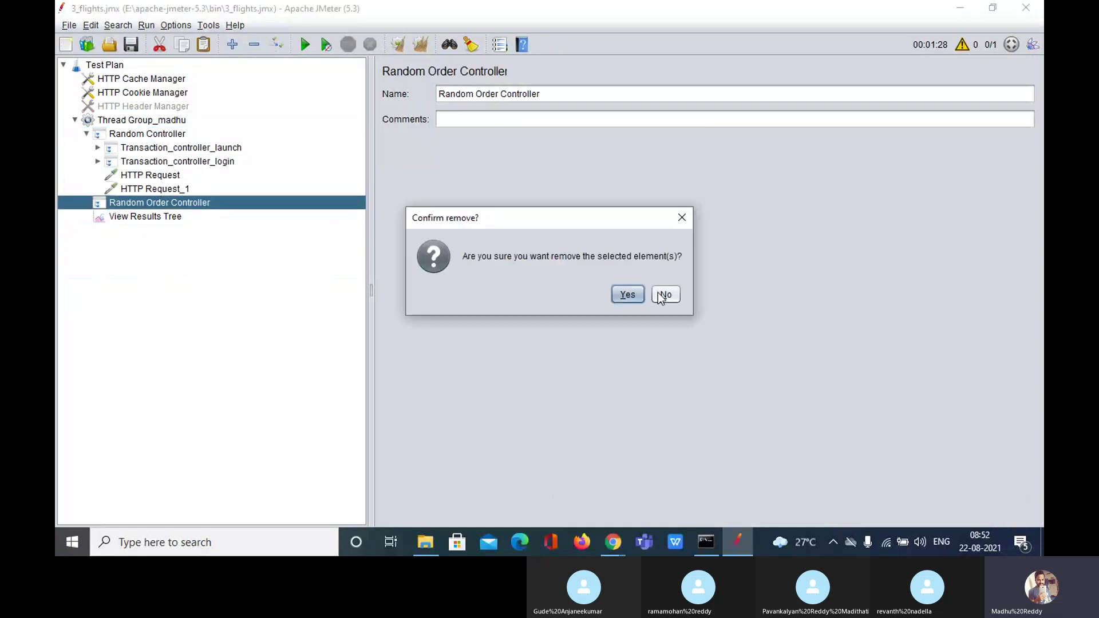
pyautogui.click(628, 295)
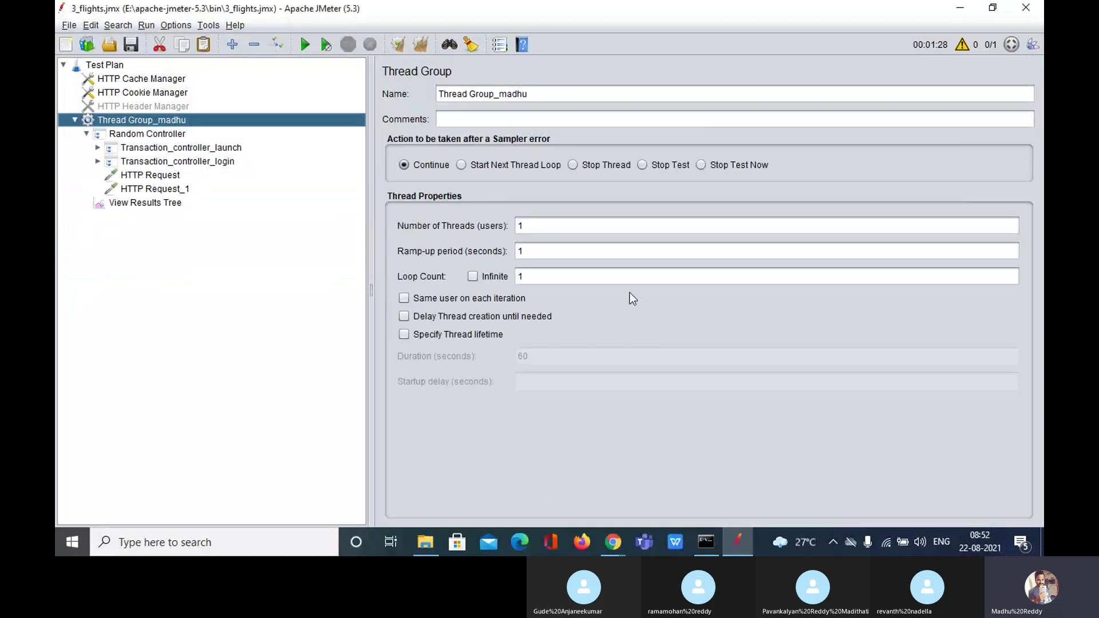
# Review the Random Controller, its child transactions and requests, and the previous run's entries in View Results Tree.
pyautogui.click(145, 136)
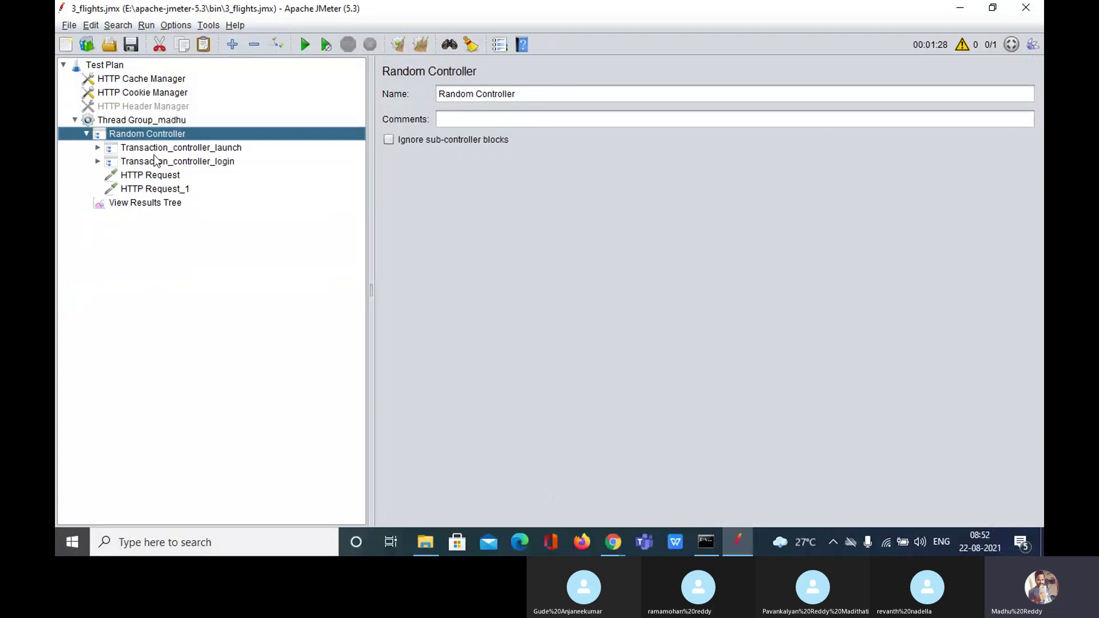
pyautogui.click(162, 206)
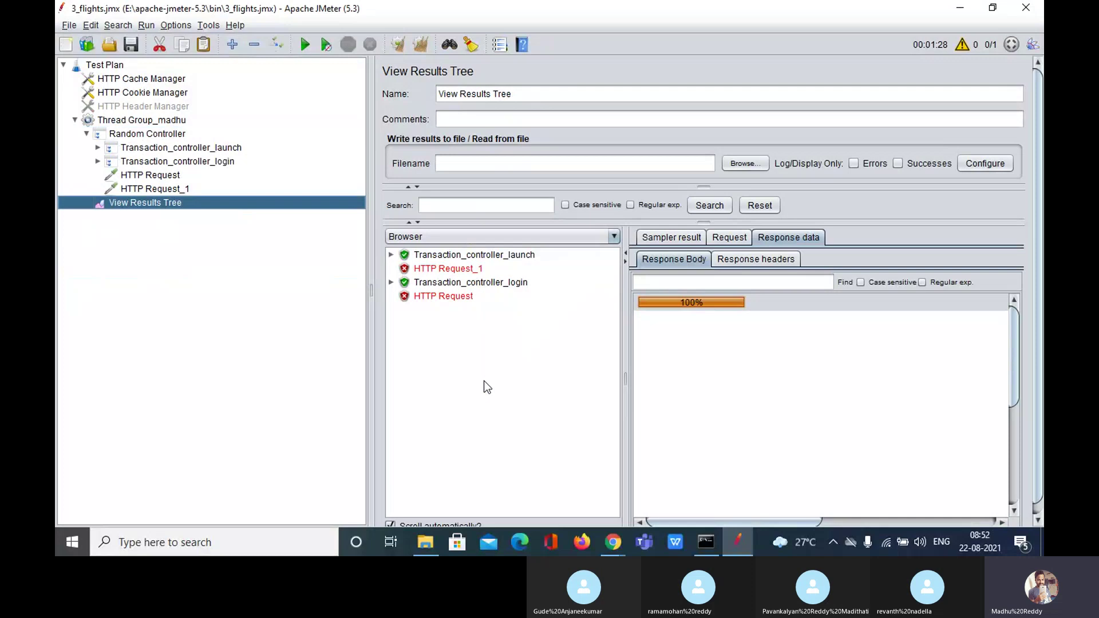
pyautogui.click(185, 149)
pyautogui.press('Down')
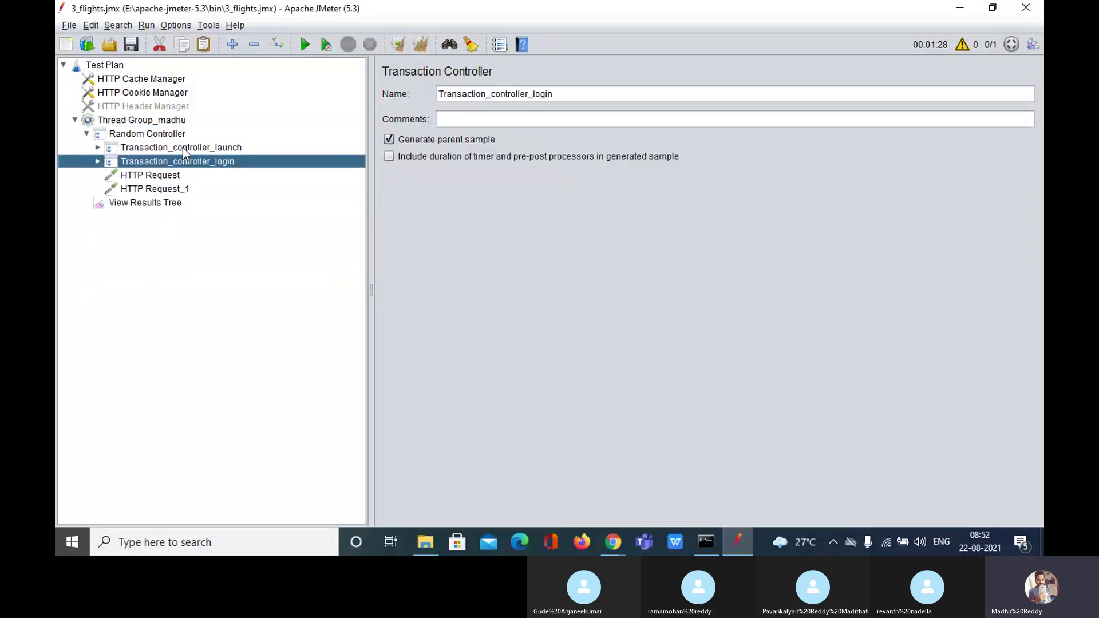
pyautogui.press('Down')
pyautogui.press('Down')
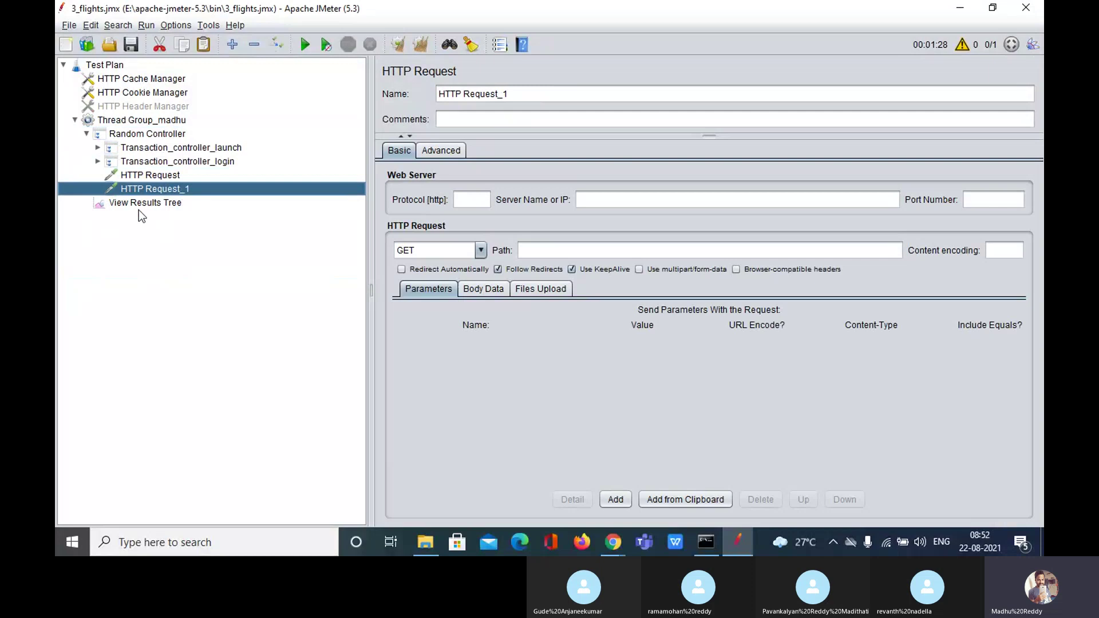
pyautogui.click(138, 209)
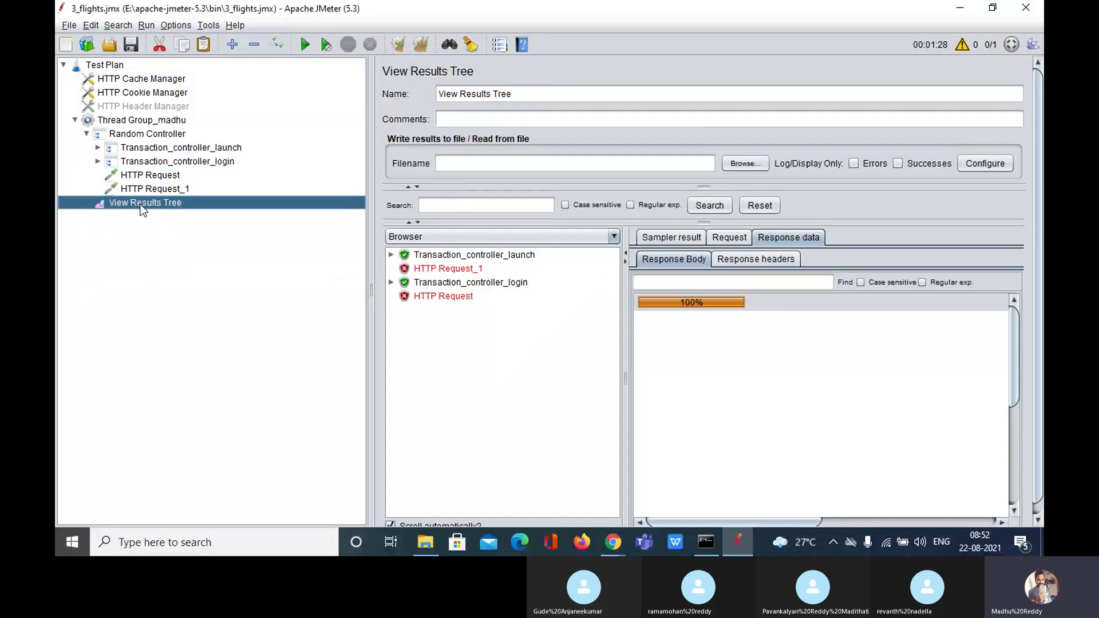
# Clear View Results Tree, run the Random Controller test five times to compare the picked samplers, and clear the results again.
pyautogui.click(421, 45)
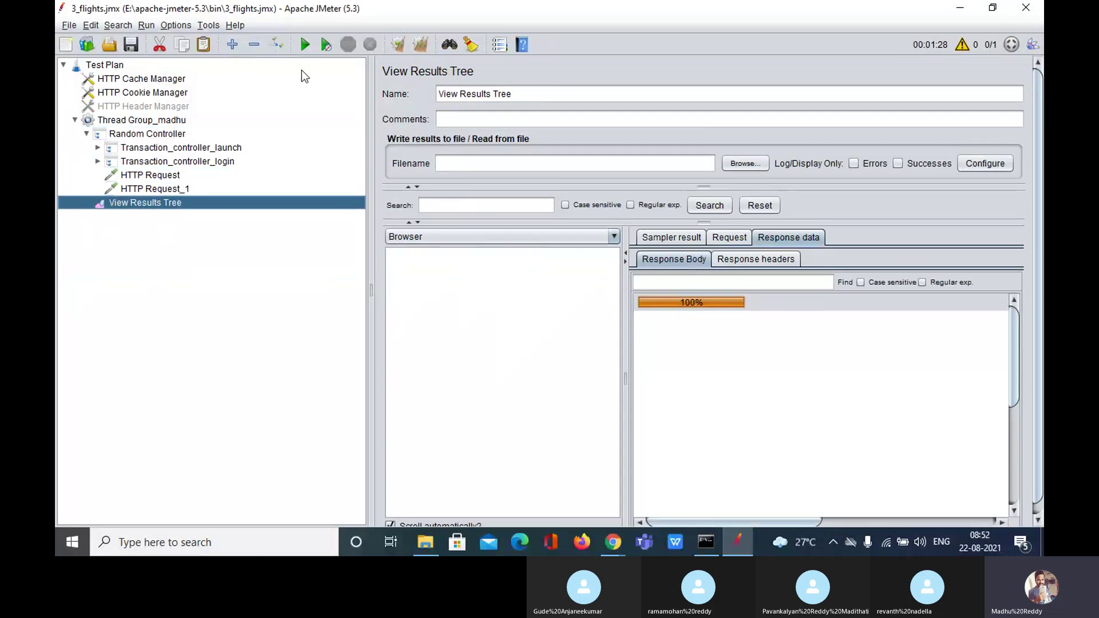
pyautogui.click(305, 45)
pyautogui.click(305, 45)
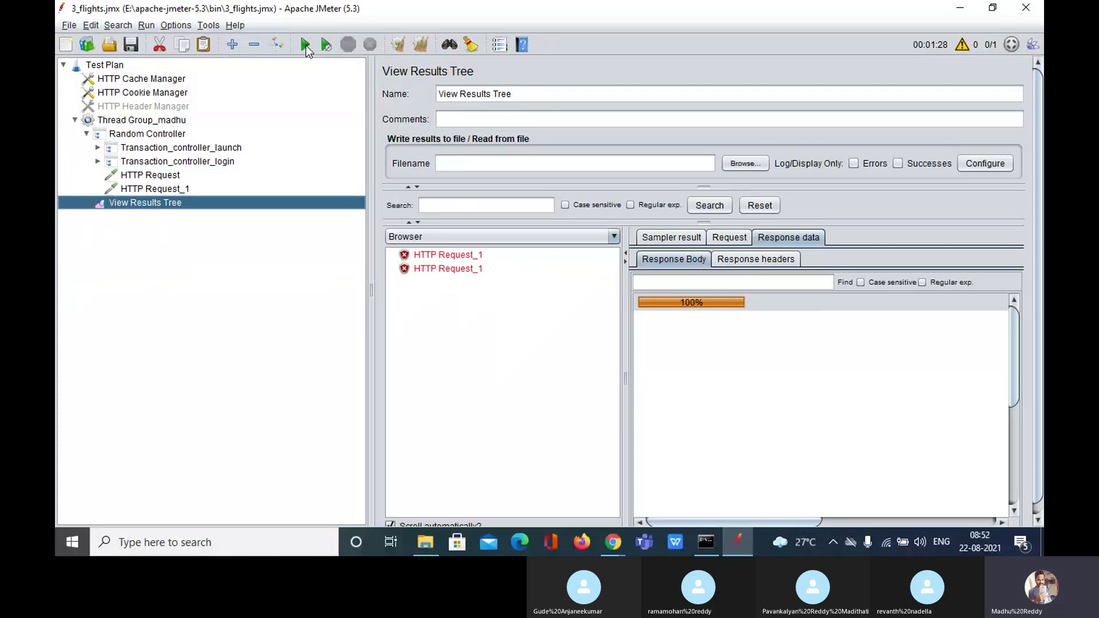
pyautogui.click(305, 44)
pyautogui.click(305, 45)
pyautogui.click(305, 45)
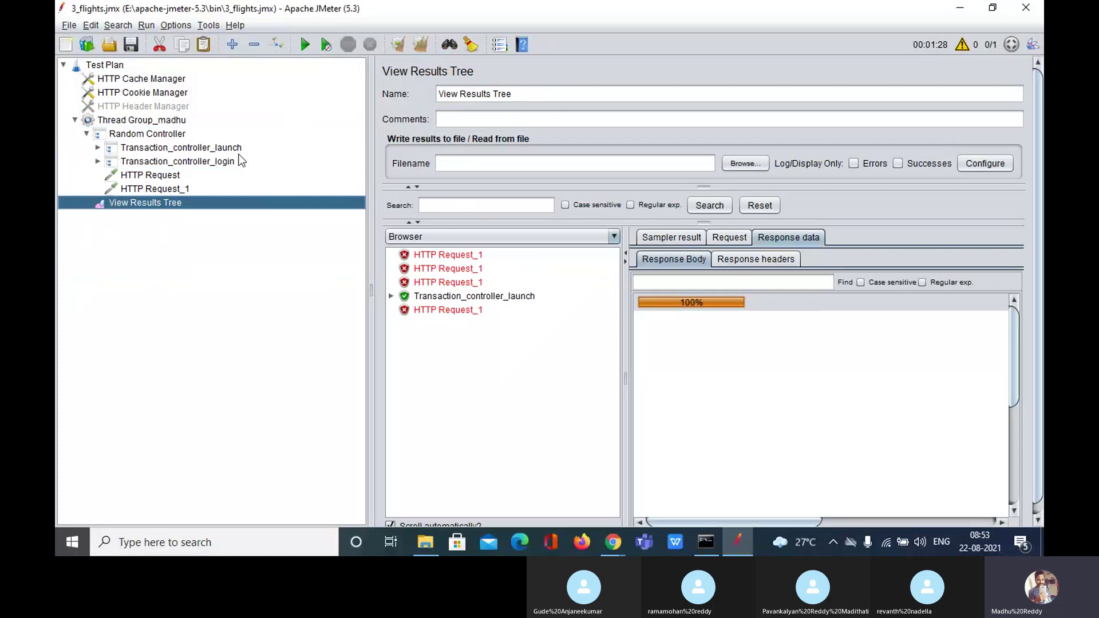
pyautogui.click(427, 45)
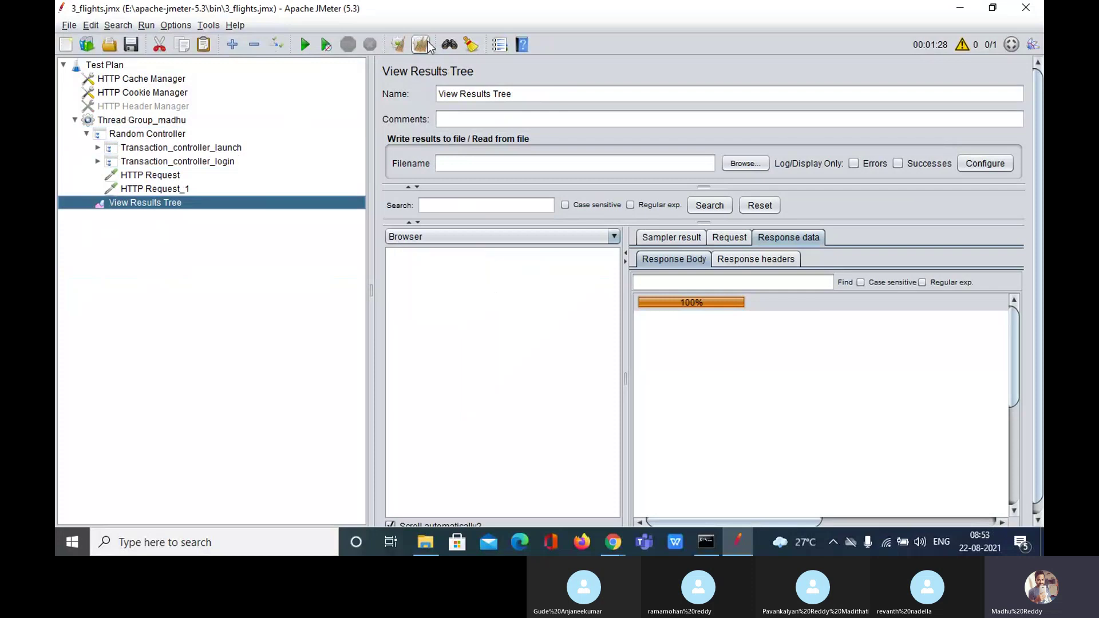
# Add a Simple Controller logic controller to the thread group.
pyautogui.click(131, 121)
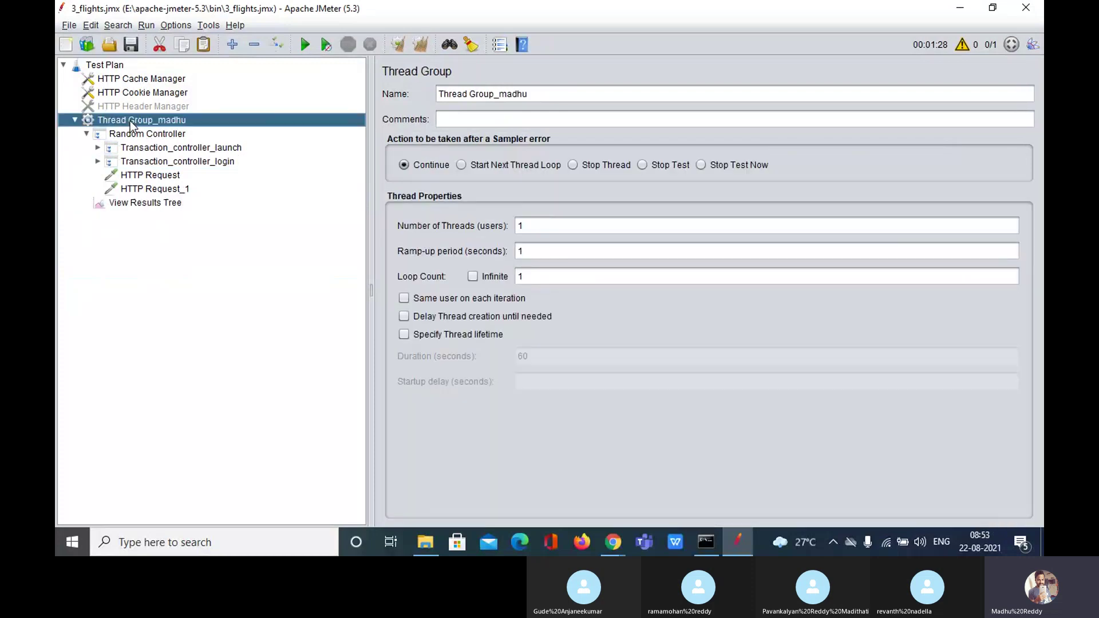
pyautogui.rightClick(129, 122)
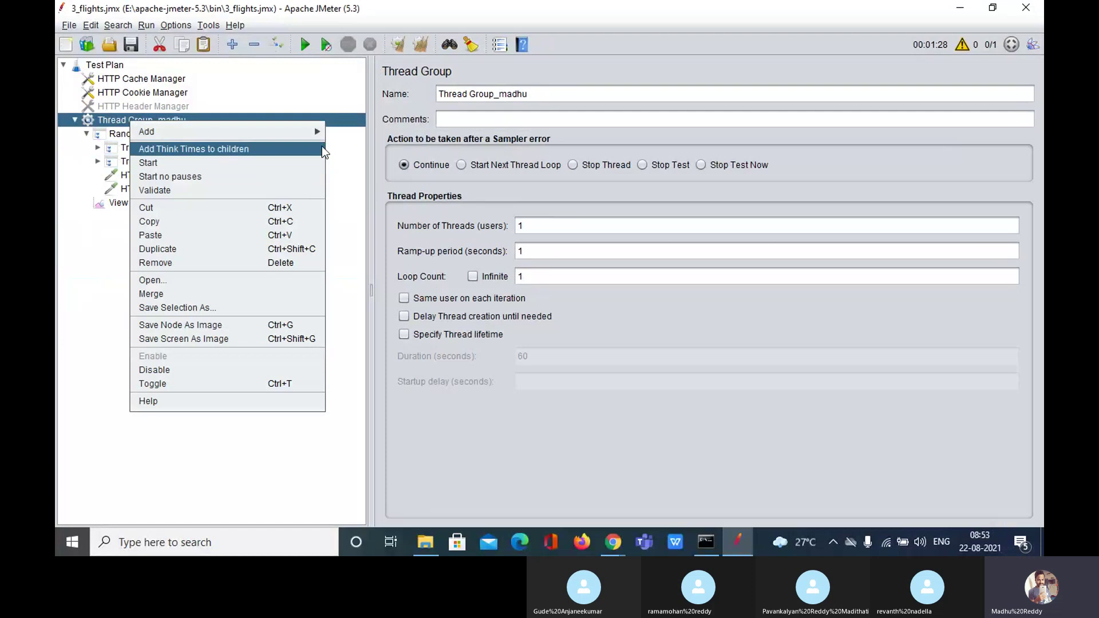
pyautogui.moveTo(319, 132)
pyautogui.moveTo(370, 152)
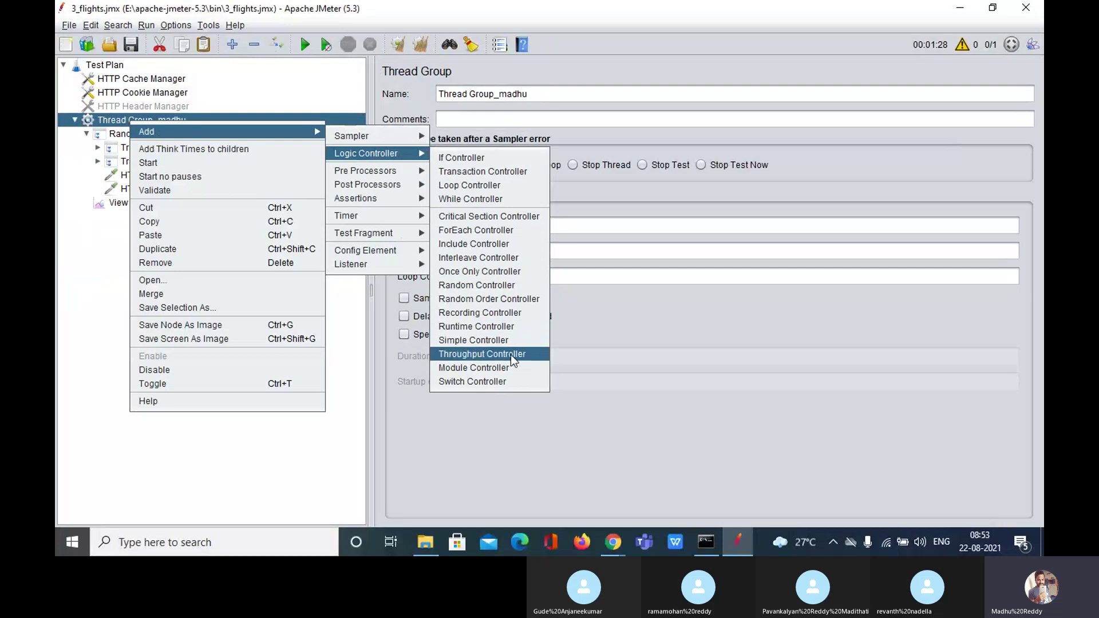
pyautogui.click(455, 342)
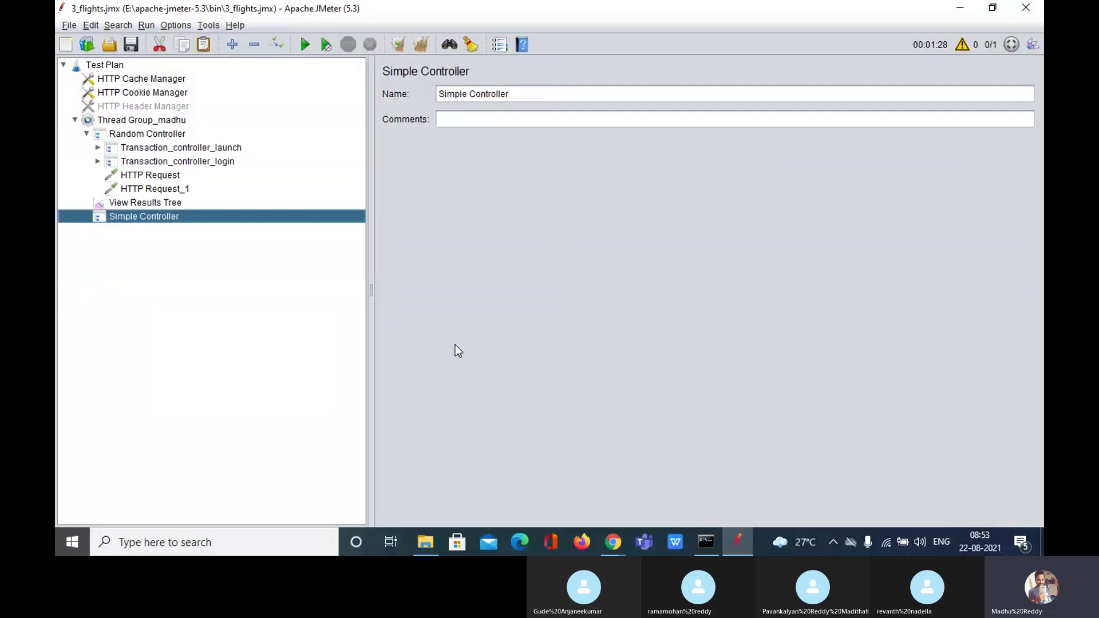
# Compare the Simple Controller's settings with the parent sample and timer duration options of Transaction_controller_login.
pyautogui.rightClick(153, 216)
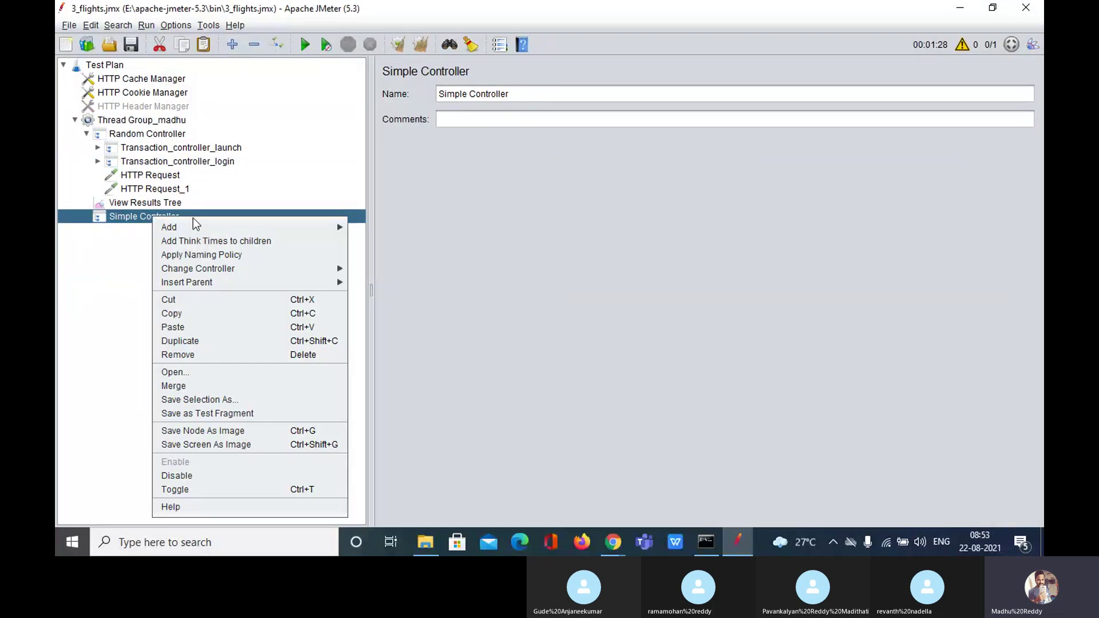
pyautogui.moveTo(192, 229)
pyautogui.click(129, 242)
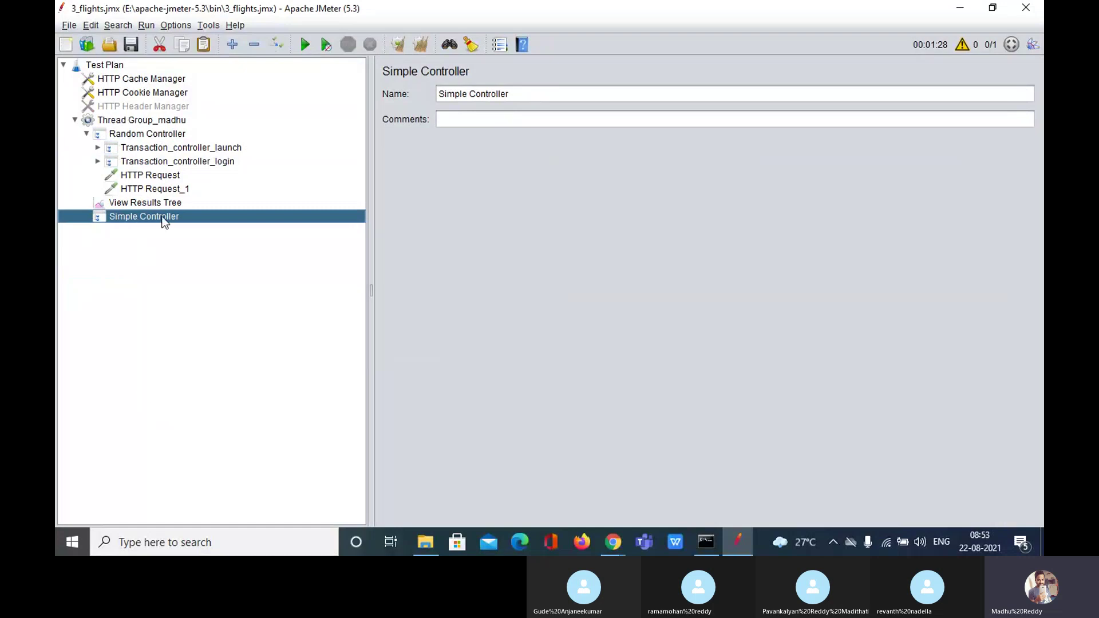
pyautogui.click(169, 162)
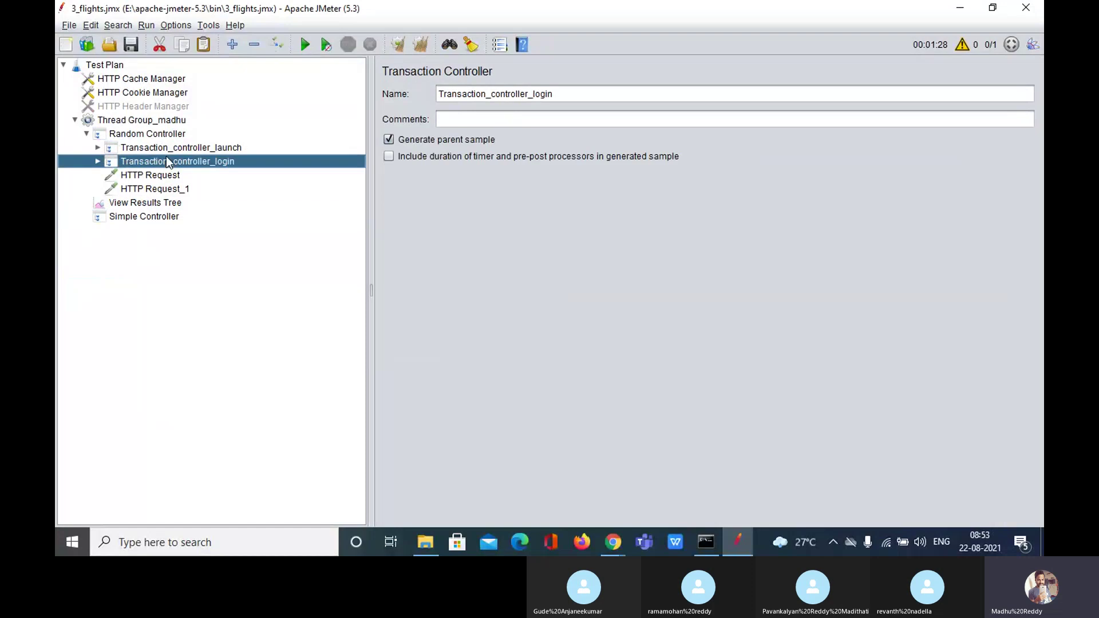
pyautogui.click(157, 217)
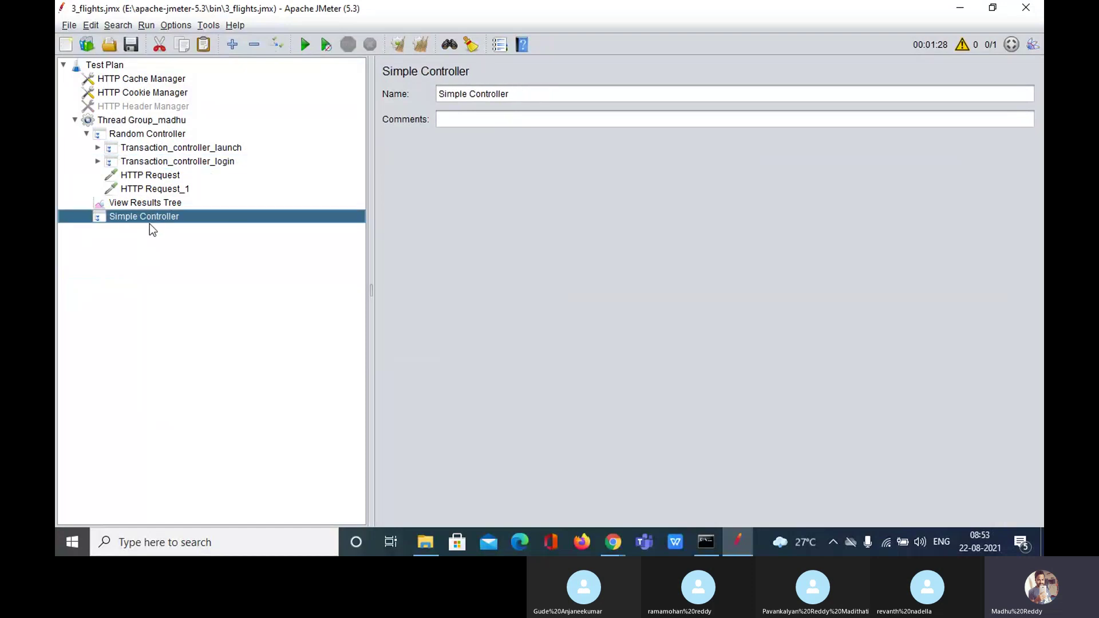
pyautogui.click(208, 162)
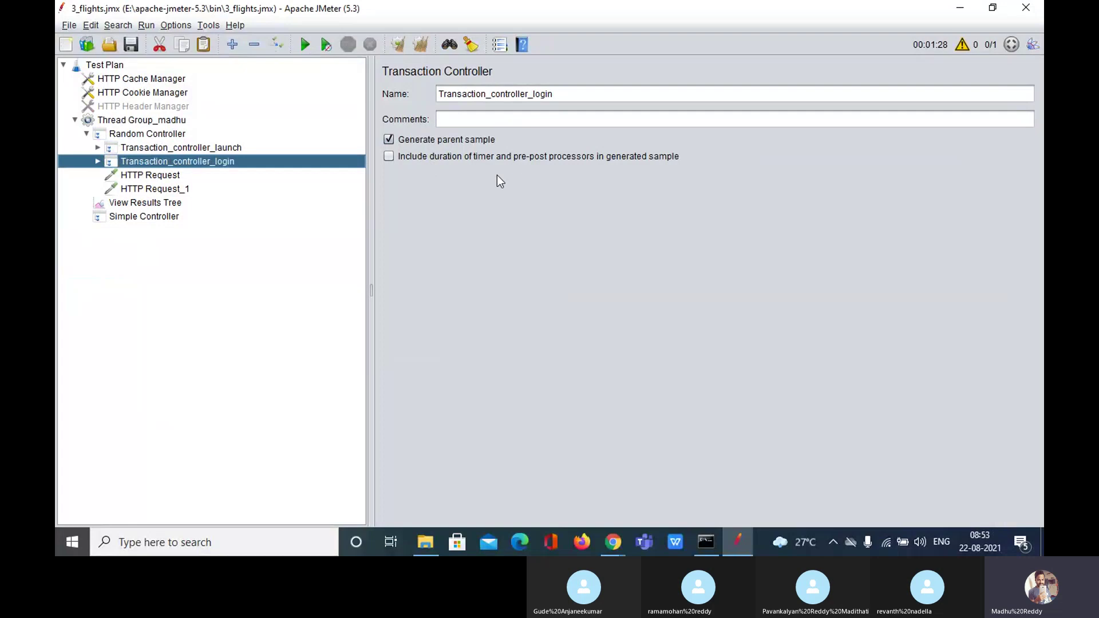
pyautogui.click(168, 217)
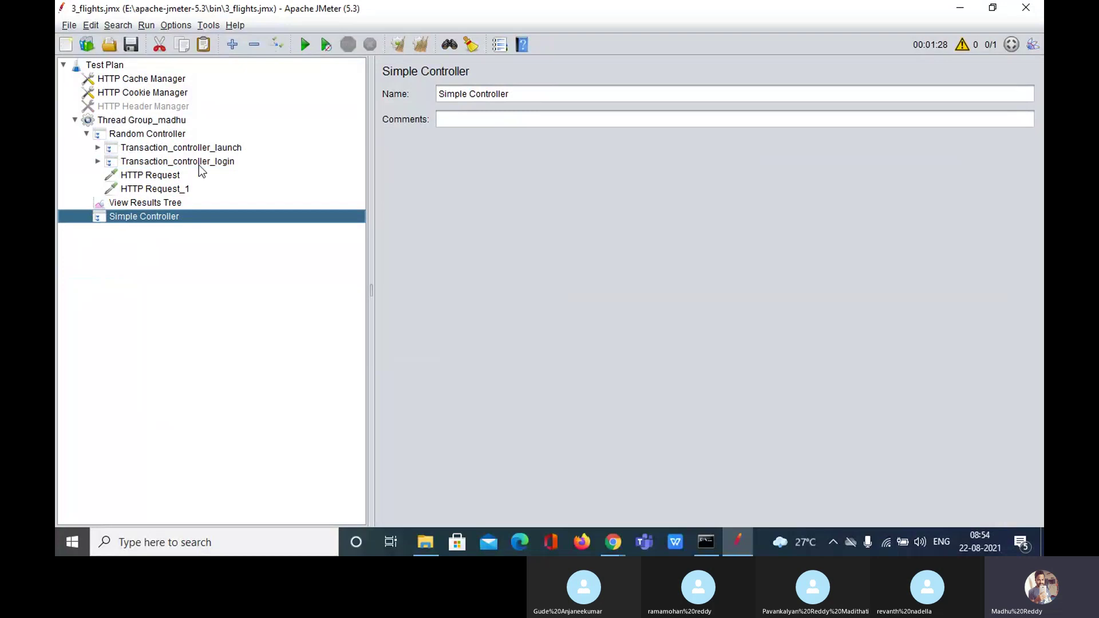
pyautogui.click(181, 162)
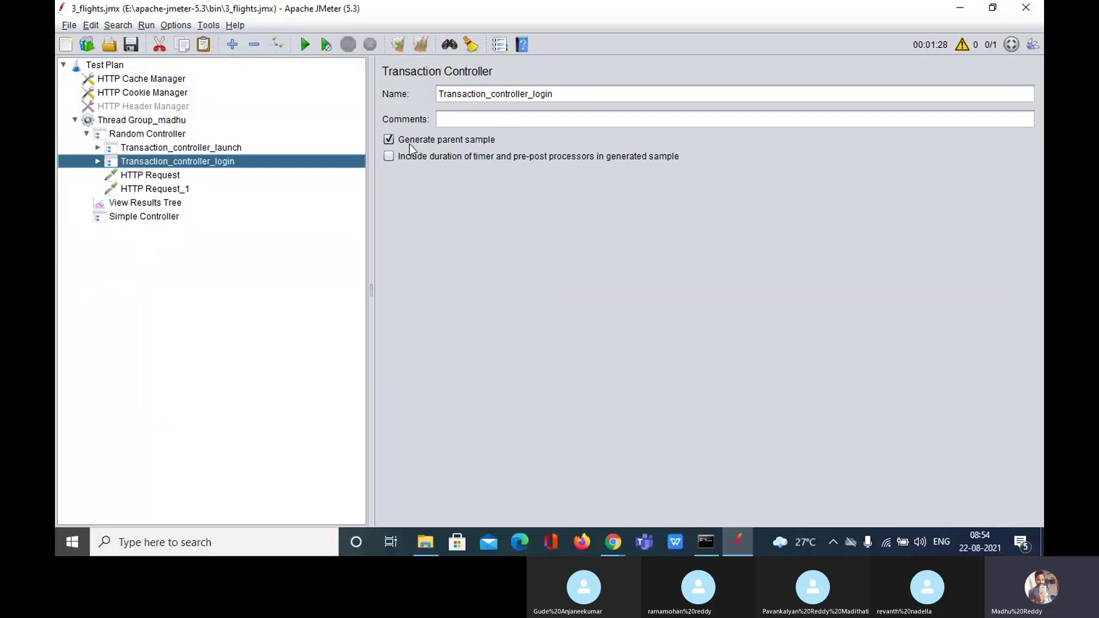
# Remove the Simple Controller from the thread group.
pyautogui.click(139, 217)
pyautogui.press('Delete')
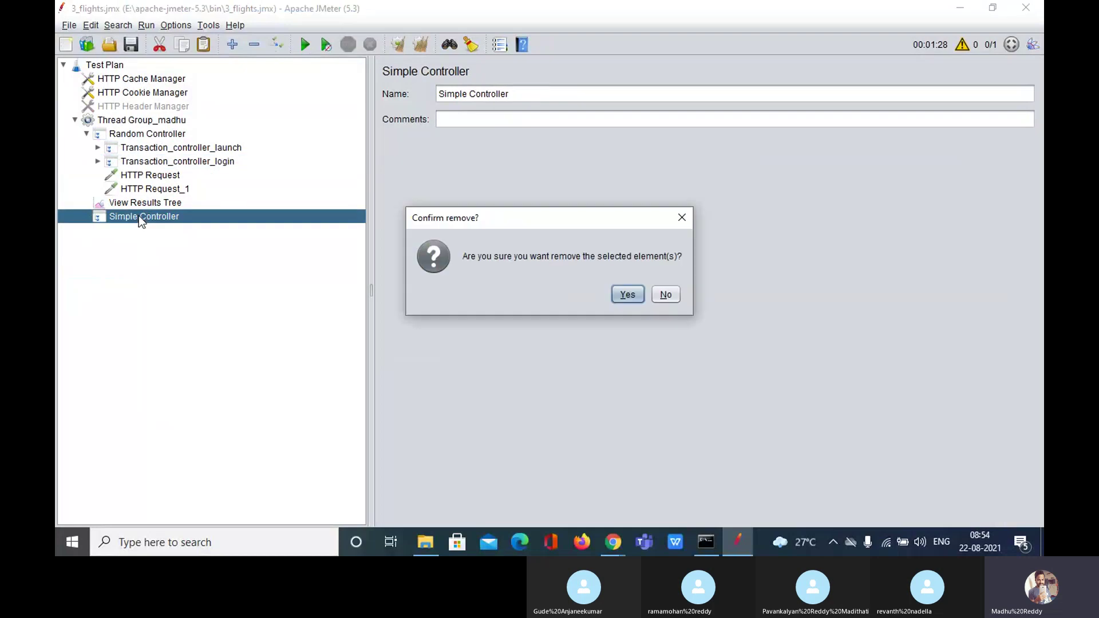
pyautogui.click(617, 291)
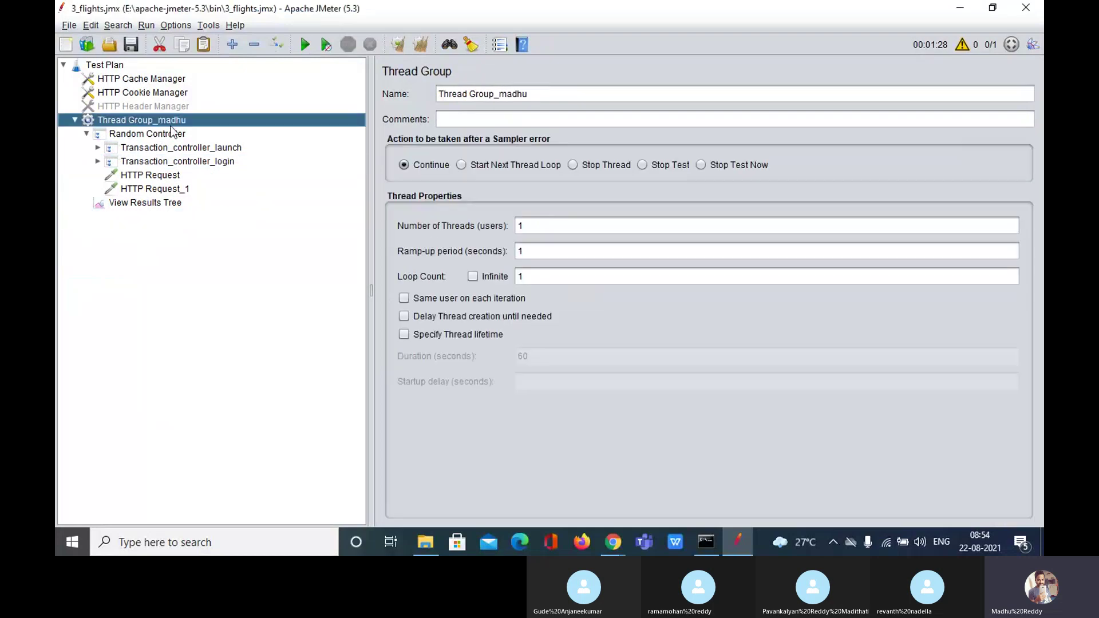
# Add a Throughput Controller logic controller to the thread group.
pyautogui.rightClick(171, 122)
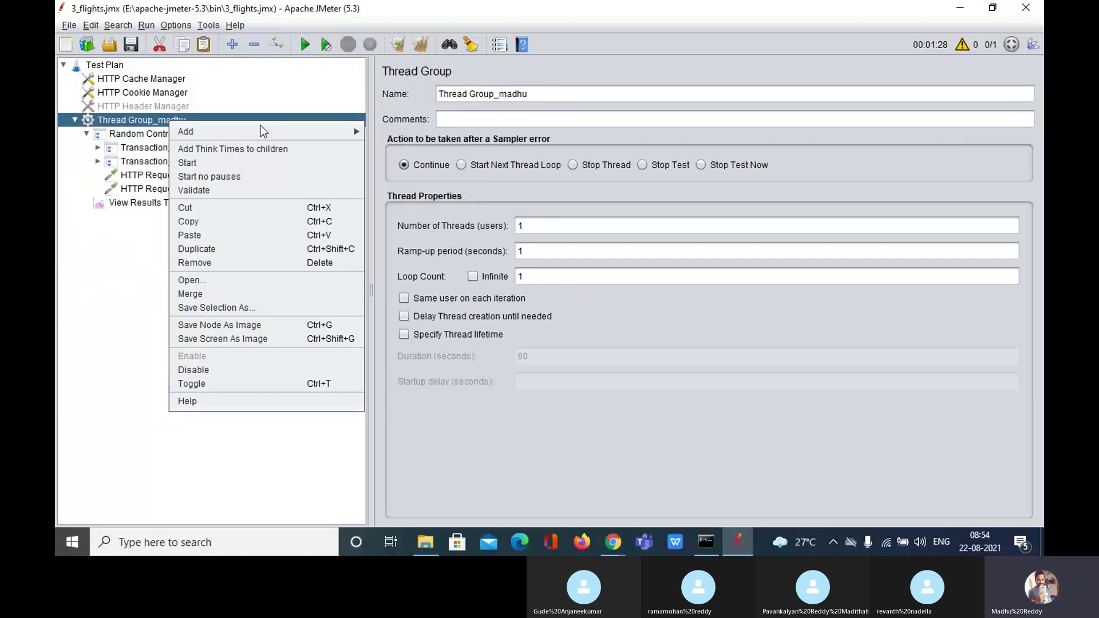
pyautogui.moveTo(195, 132)
pyautogui.moveTo(446, 156)
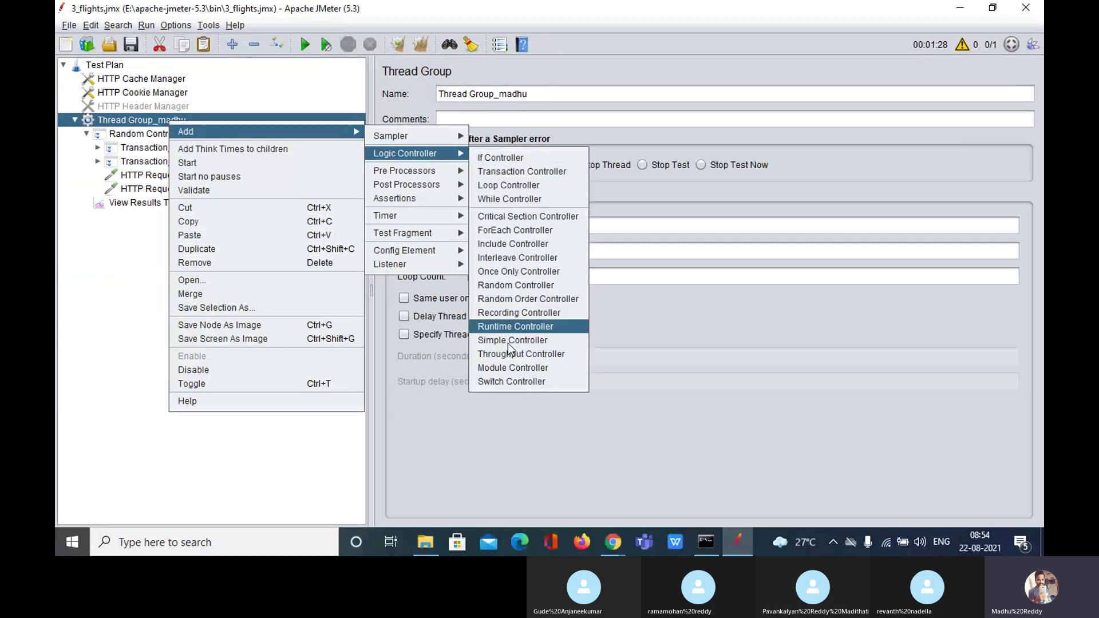
pyautogui.click(541, 357)
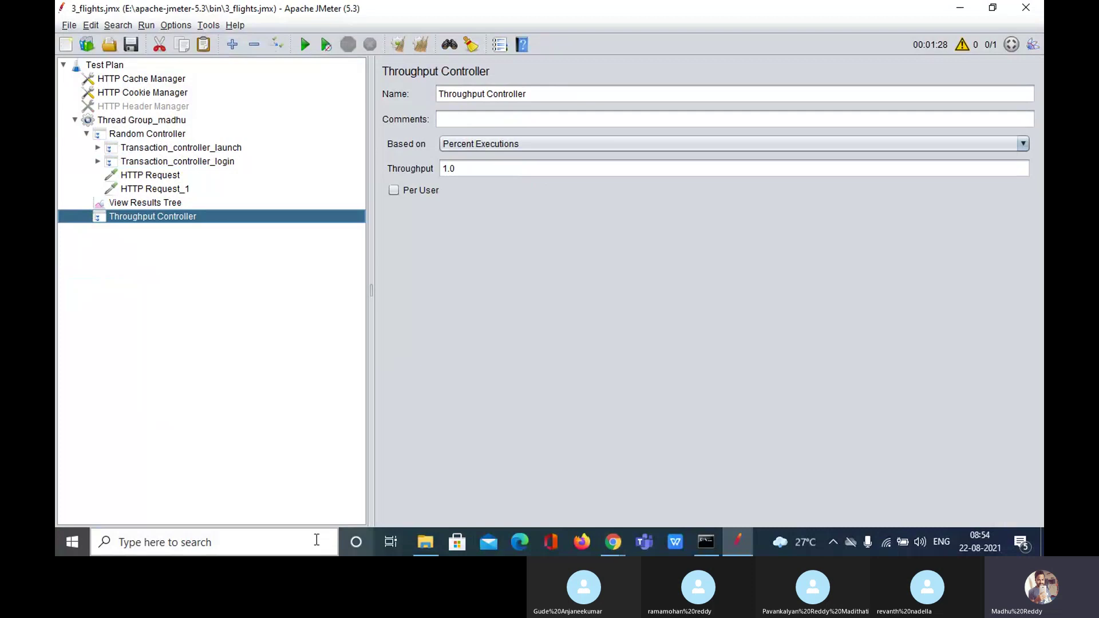
# Open a new Notepad document and maximize its window.
pyautogui.click(269, 541)
pyautogui.write('note')
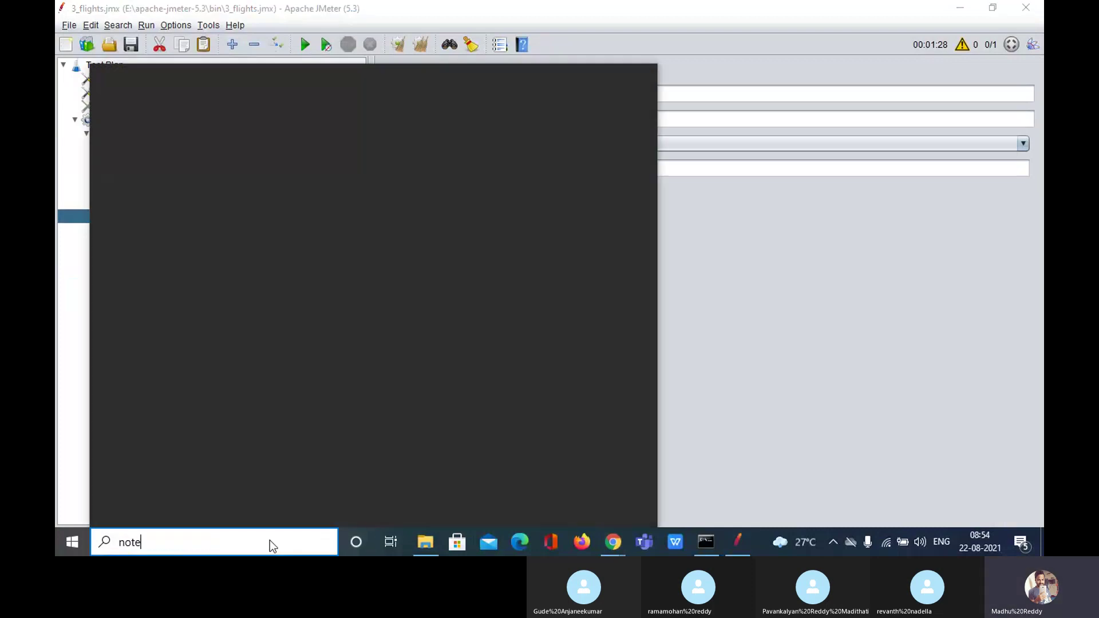
pyautogui.write('pad')
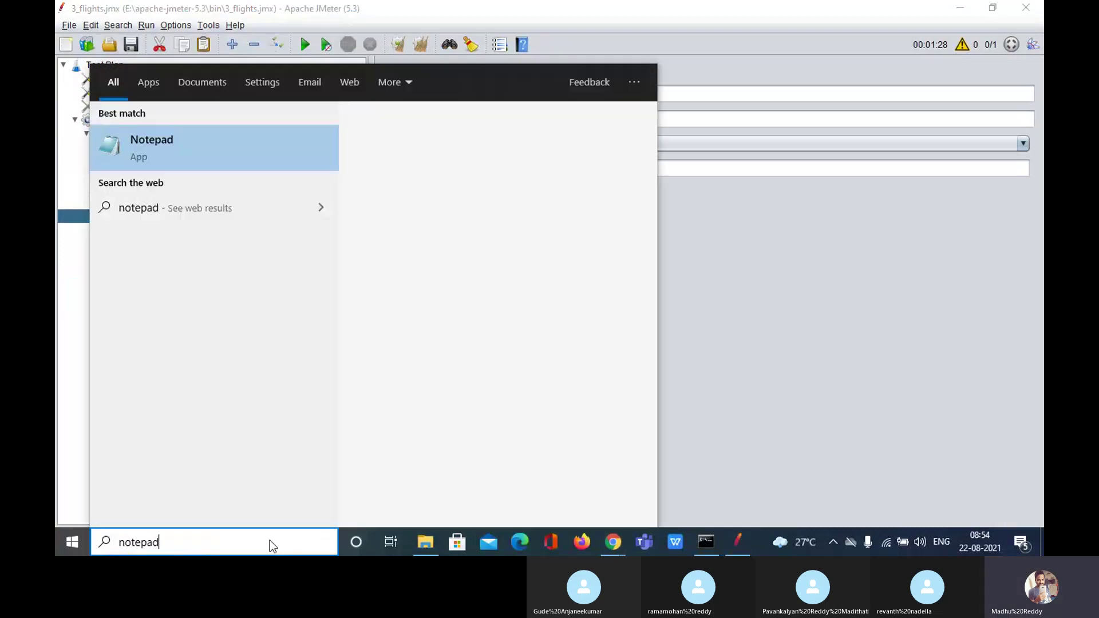
pyautogui.press('Return')
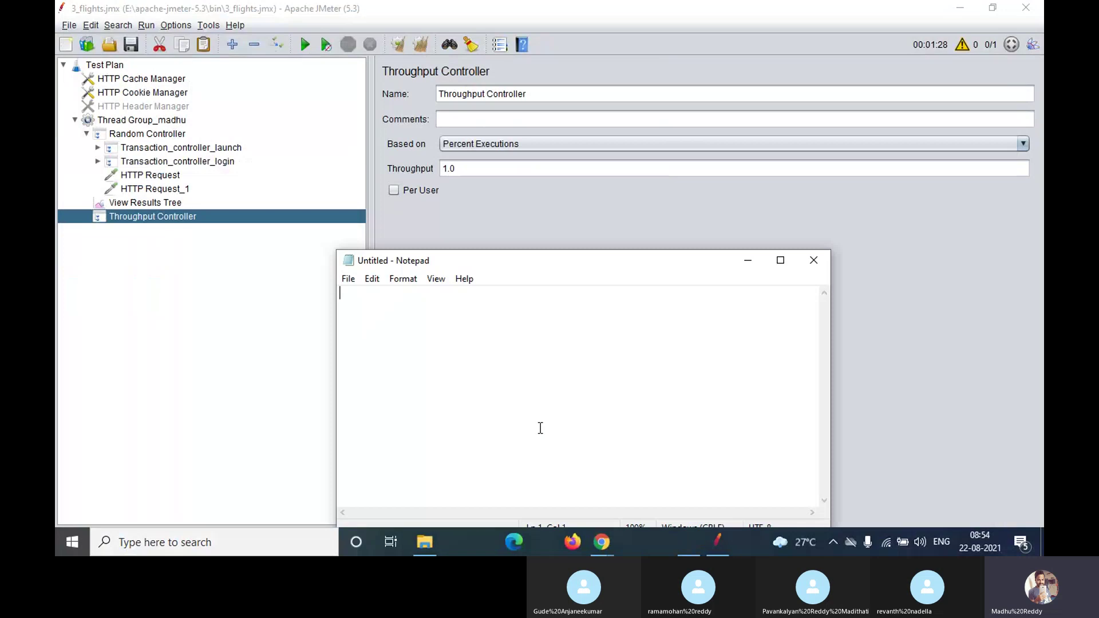
pyautogui.click(782, 260)
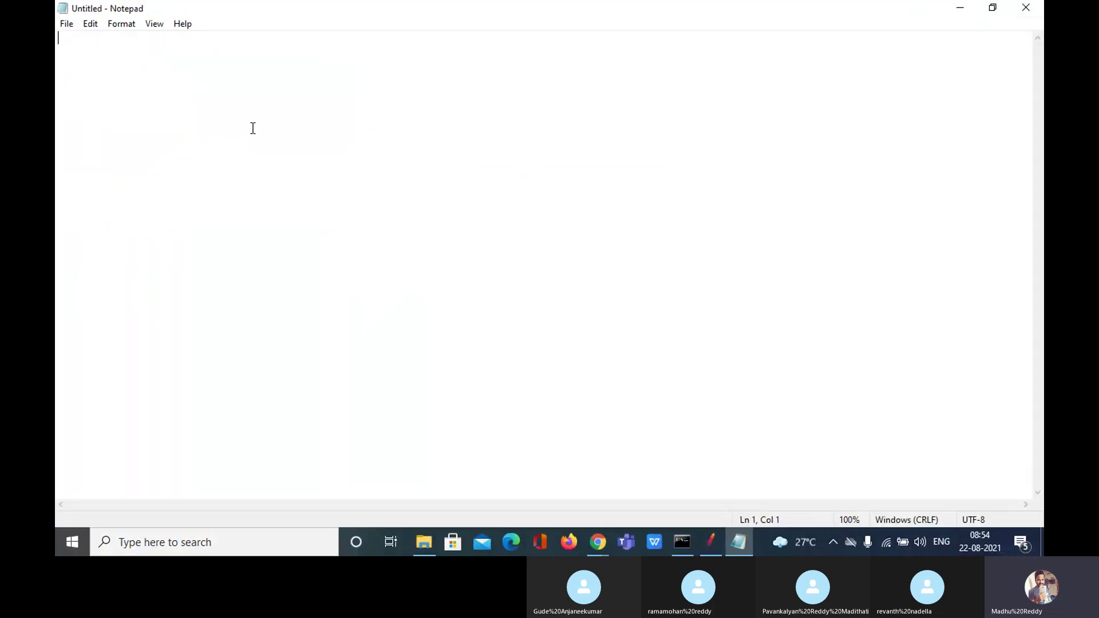
# Write the entry "launch" on the third line of the note.
pyautogui.press('Return')
pyautogui.press('Return')
pyautogui.write('1a')
pyautogui.write('unch')
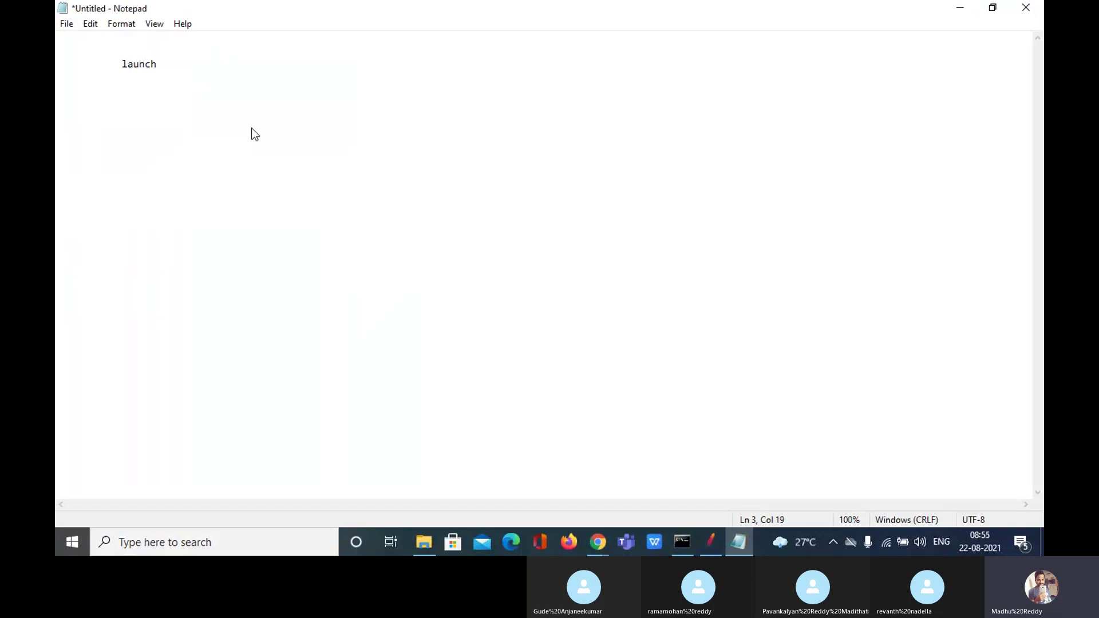
# Write the entries "login" and "signout" on separate lines beneath "launch" in the note.
pyautogui.press('Return')
pyautogui.write('loh')
pyautogui.press('BackSpace')
pyautogui.write('gin')
pyautogui.press('Return')
pyautogui.write('signpout')
pyautogui.click(157, 88)
pyautogui.press('BackSpace')
# Append a separator of equals signs to the "launch" line and insert two blank lines above it.
pyautogui.click(207, 62)
pyautogui.write('======================')
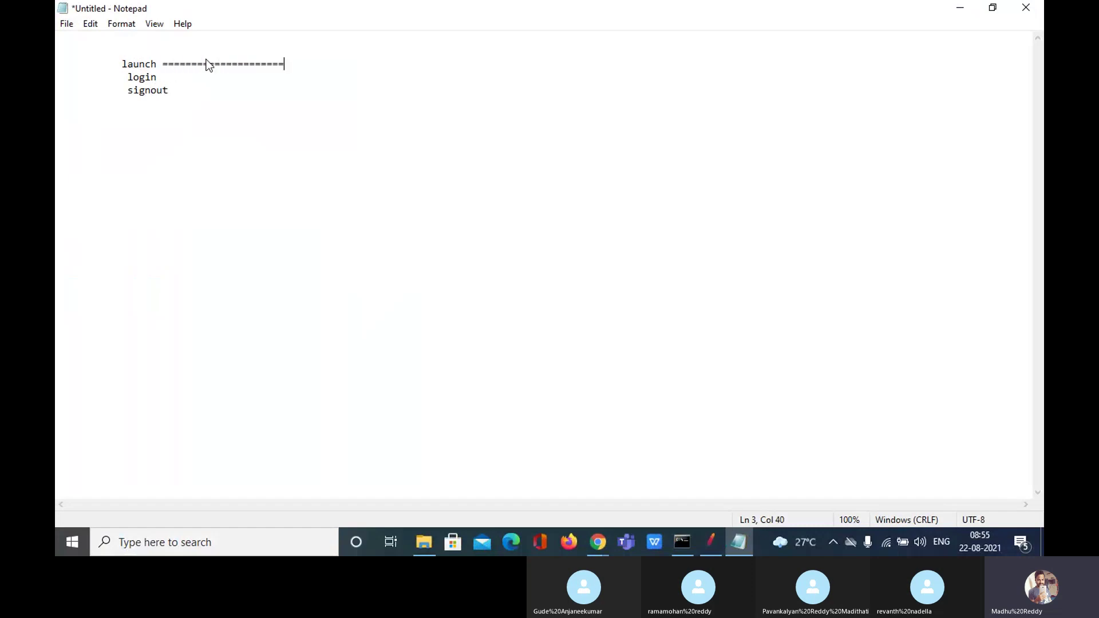
pyautogui.press('BackSpace')
pyautogui.press('BackSpace')
pyautogui.click(100, 60)
pyautogui.press('Return')
pyautogui.press('Return')
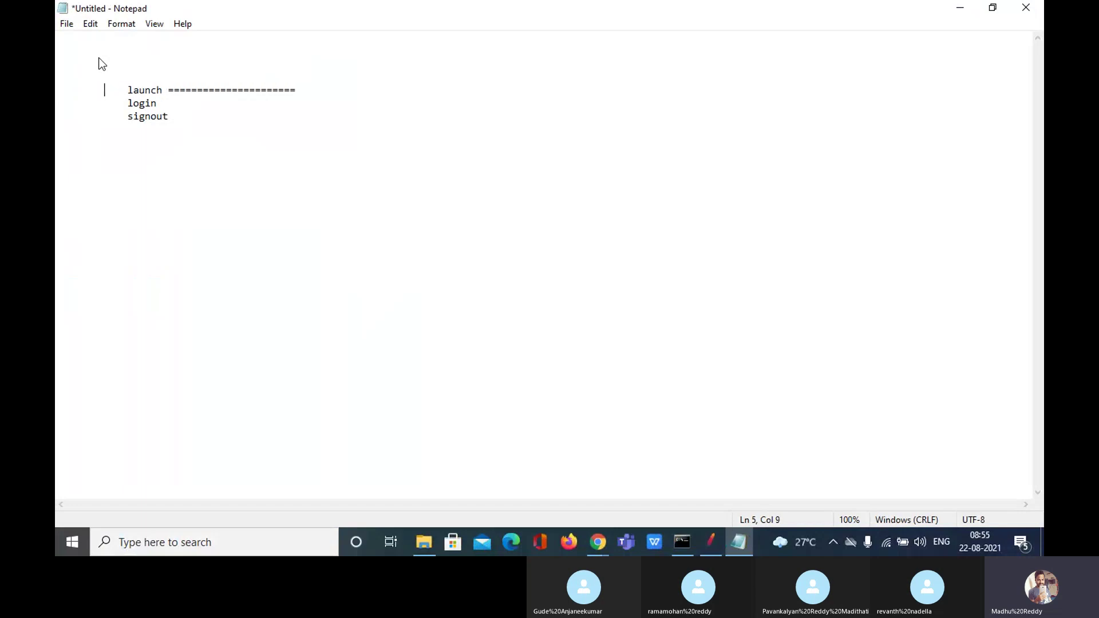
# Write "users = 100" on the line directly above the "launch" entry.
pyautogui.click(98, 57)
pyautogui.press('Down')
pyautogui.press('Down')
pyautogui.press('Left')
pyautogui.press('Left')
pyautogui.press('Up')
pyautogui.write('users ')
pyautogui.write('+100')
pyautogui.press('Left')
pyautogui.press('Left')
pyautogui.press('Left')
pyautogui.press('BackSpace')
pyautogui.write('=')
# Enter 30 for launch and 10 for signout, adding equals-sign separators to the login and signout lines.
pyautogui.click(319, 91)
pyautogui.write('30')
pyautogui.press('Down')
pyautogui.write('======================')
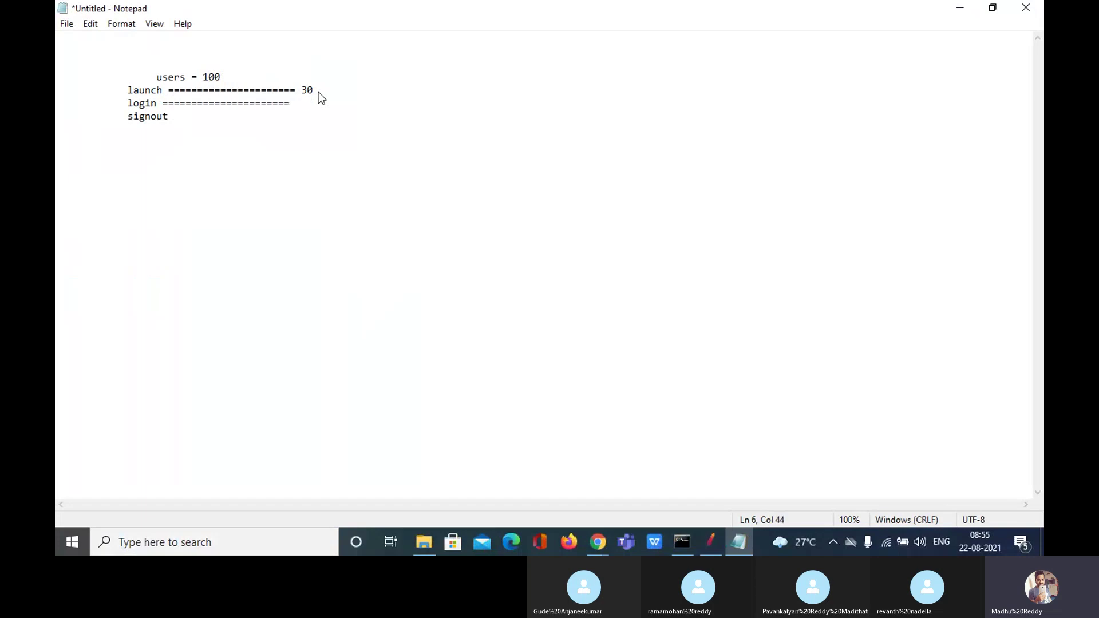
pyautogui.press('Down')
pyautogui.write('=================== 10')
# Enter 60 for login and add a percent sign after the launch, login and signout values.
pyautogui.click(345, 81)
pyautogui.click(341, 92)
pyautogui.write('%')
pyautogui.press('Down')
pyautogui.press('Down')
pyautogui.write('%')
pyautogui.click(252, 161)
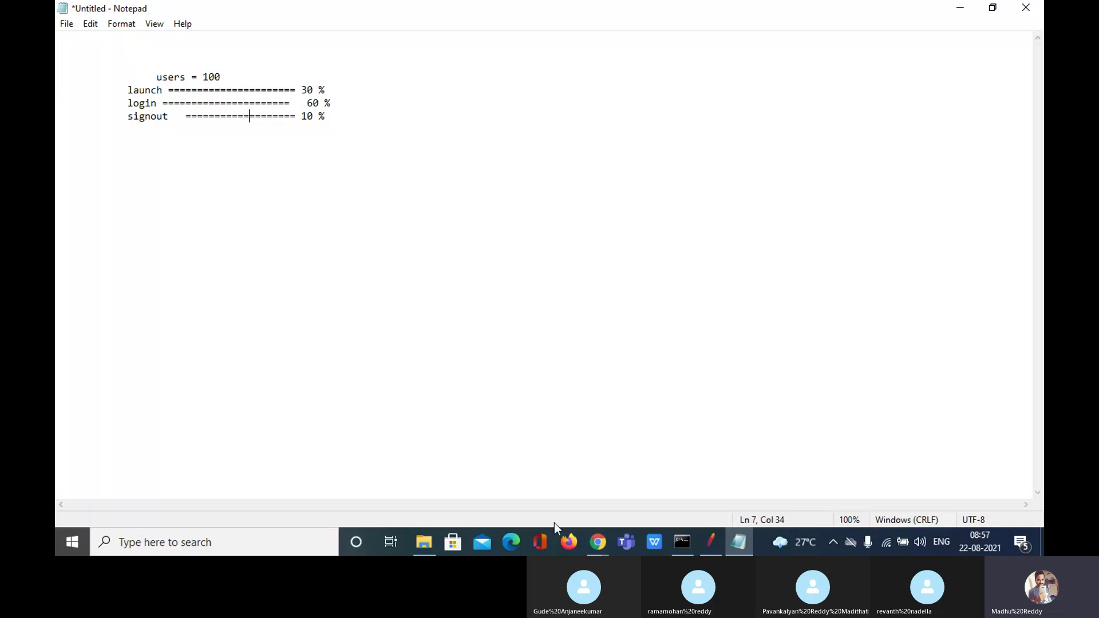
# Check the Skype call in Chrome and highlight the user distribution lines of the Notepad note.
pyautogui.click(592, 545)
pyautogui.click(532, 485)
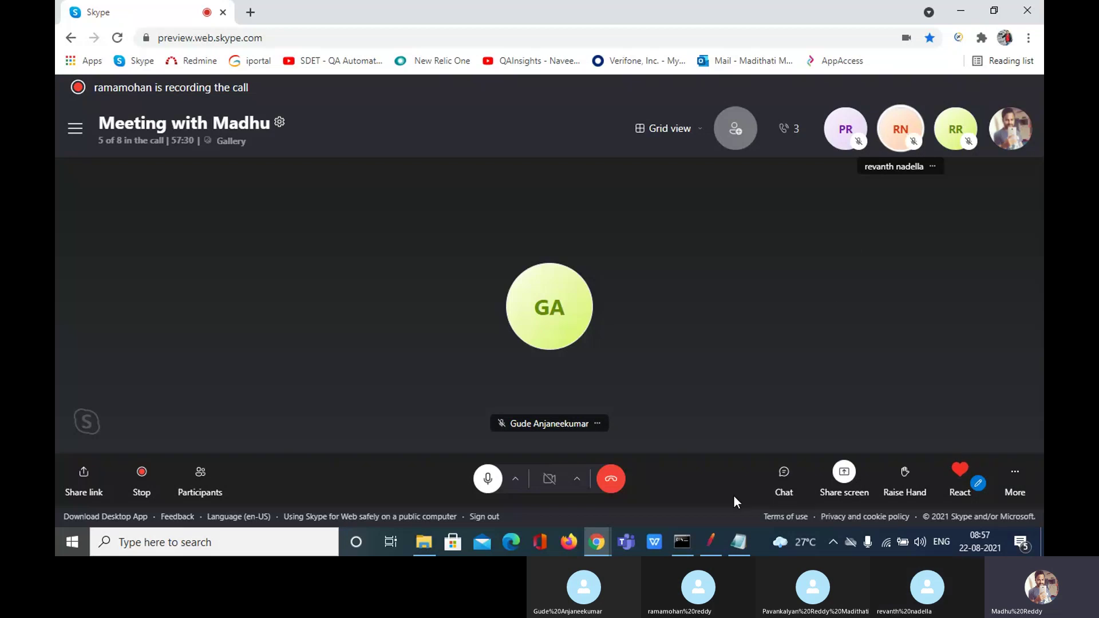
pyautogui.click(736, 541)
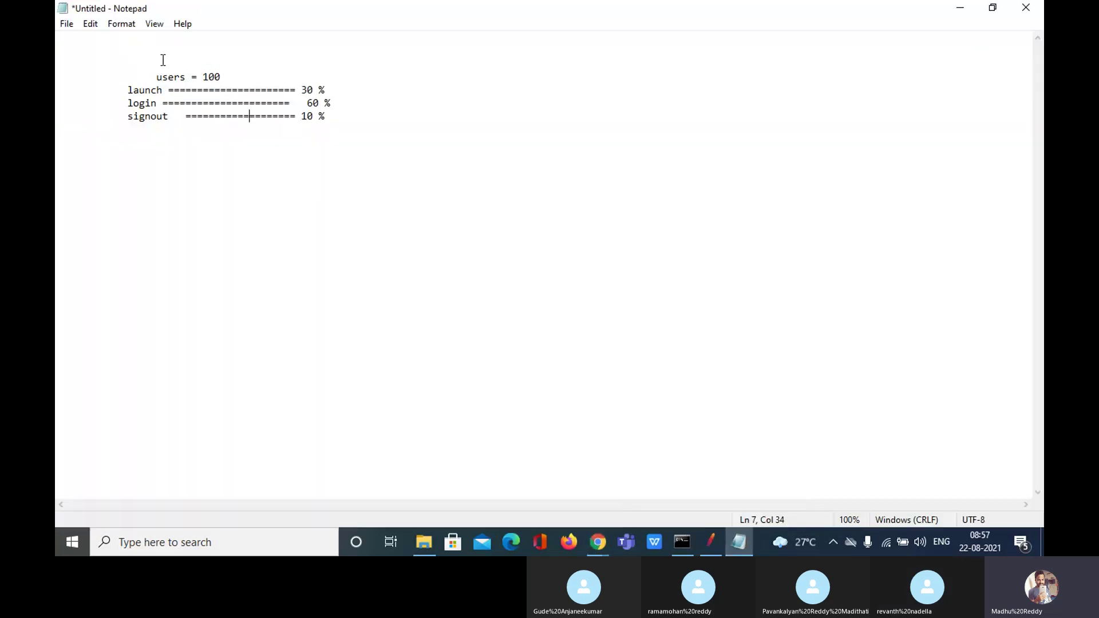
pyautogui.moveTo(155, 74); pyautogui.dragTo(351, 125)
# Switch to JMeter and set the thread group's number of threads (users) to 100.
pyautogui.click(620, 488)
pyautogui.click(704, 546)
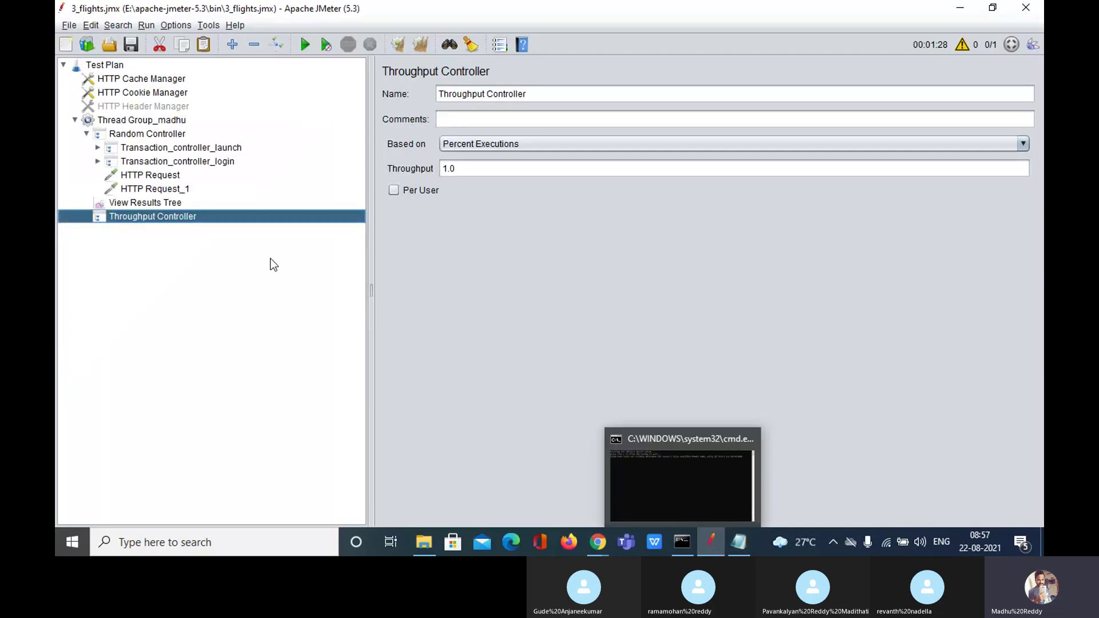
pyautogui.click(157, 120)
pyautogui.click(539, 228)
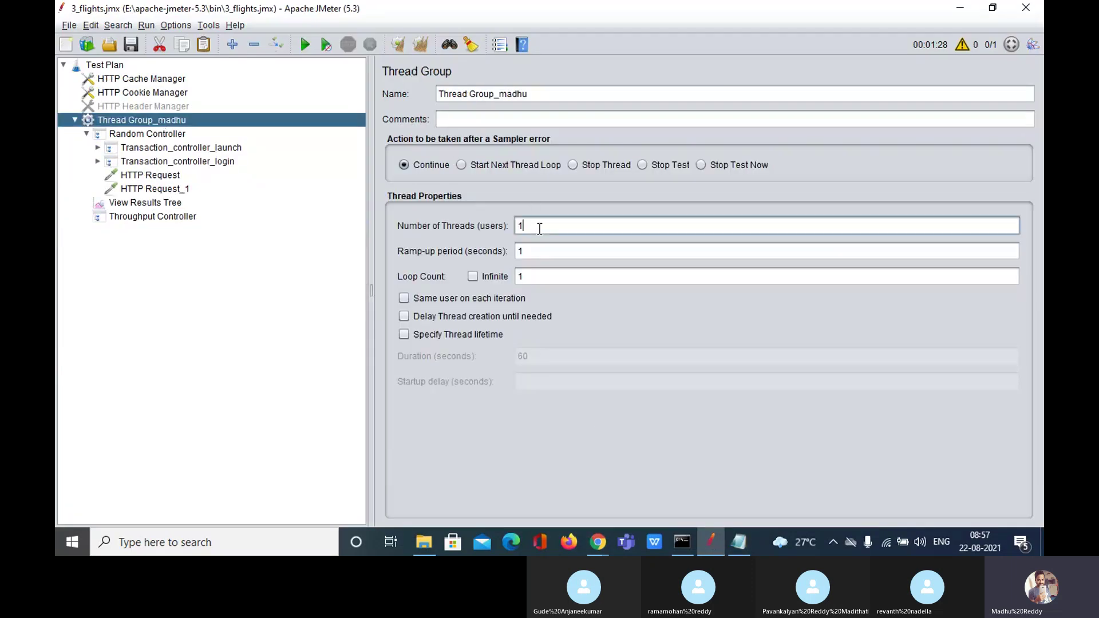
pyautogui.write('00')
pyautogui.moveTo(540, 227); pyautogui.dragTo(485, 229)
# Move both transaction controllers and both HTTP requests out of the Random Controller, directly under the thread group.
pyautogui.click(157, 136)
pyautogui.click(158, 150)
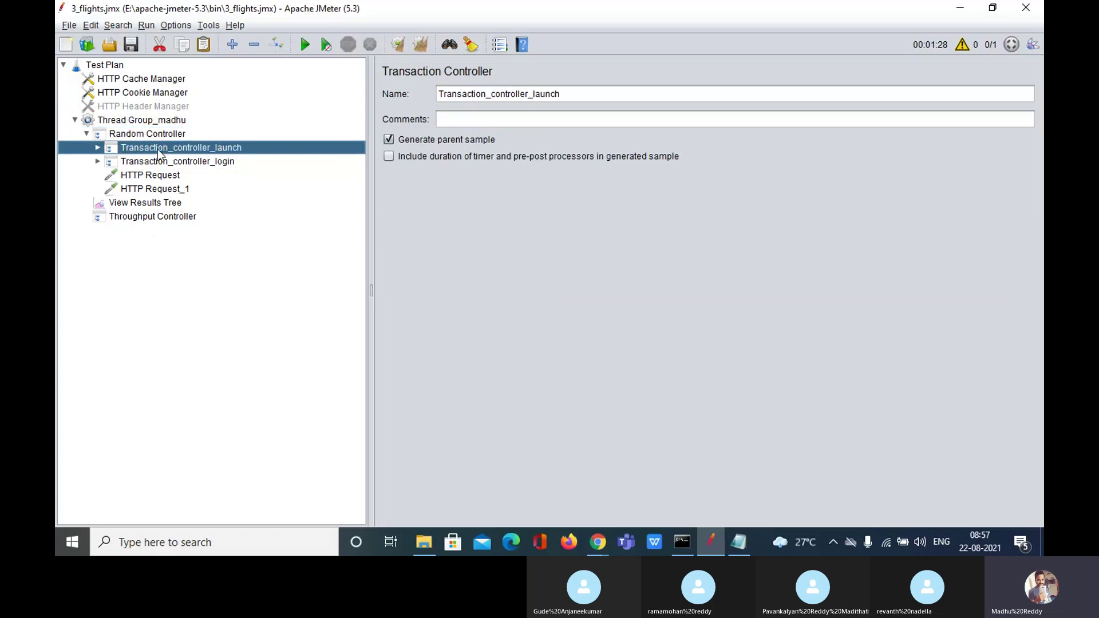
pyautogui.hotkey('shift', 'Down')
pyautogui.hotkey('shift', 'Down')
pyautogui.hotkey('shift', 'Down')
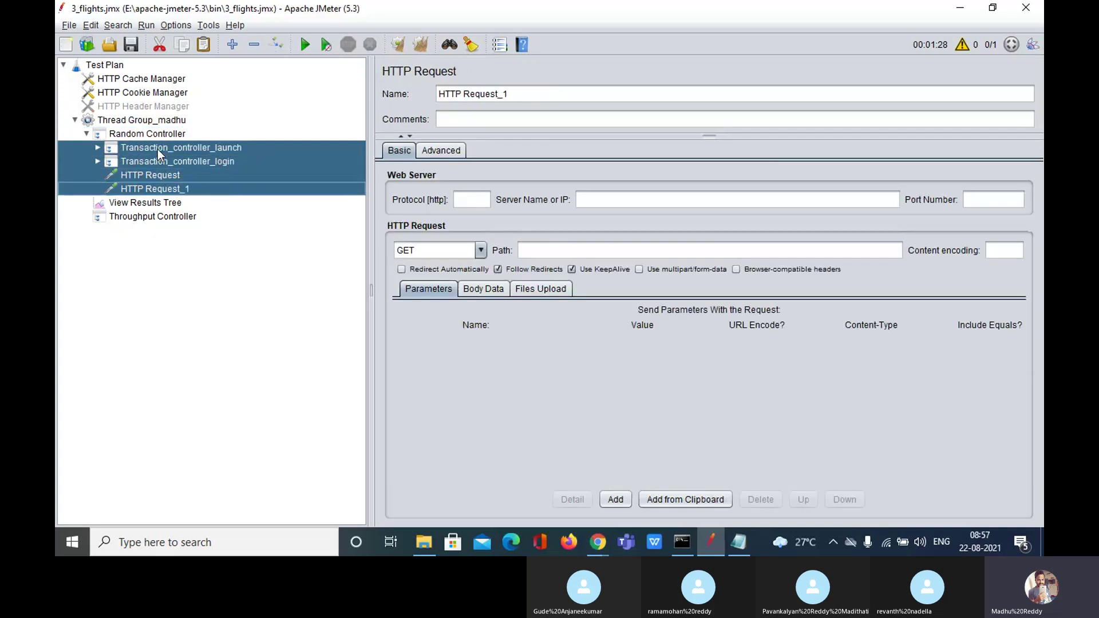
pyautogui.moveTo(167, 142); pyautogui.dragTo(162, 129)
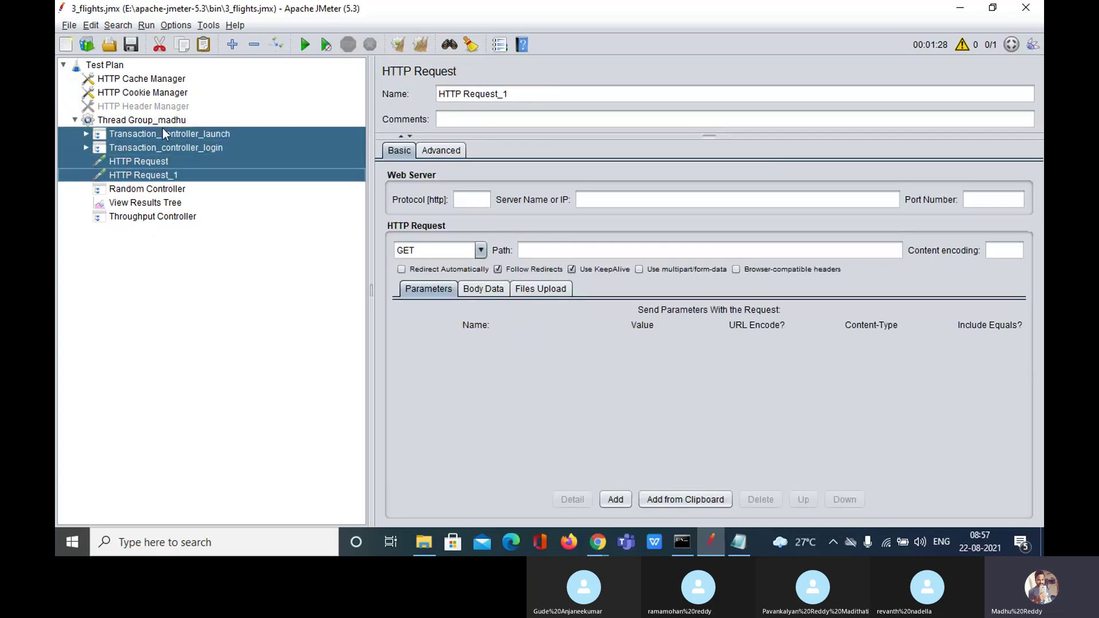
# Remove the Random Controller and HTTP Request_1 from the thread group.
pyautogui.click(154, 190)
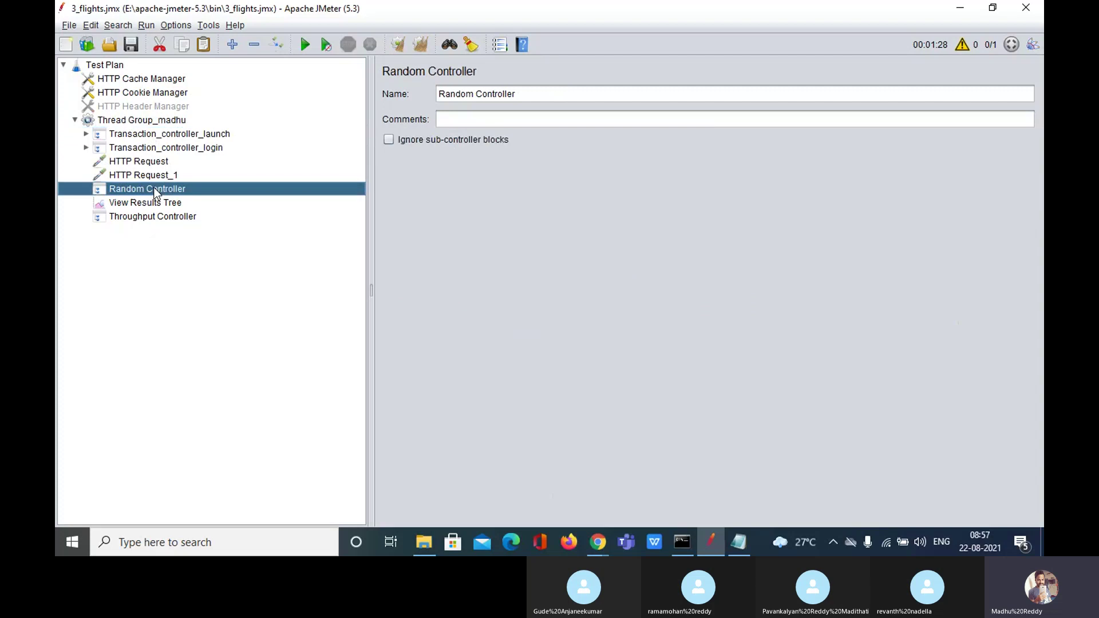
pyautogui.press('Delete')
pyautogui.click(628, 294)
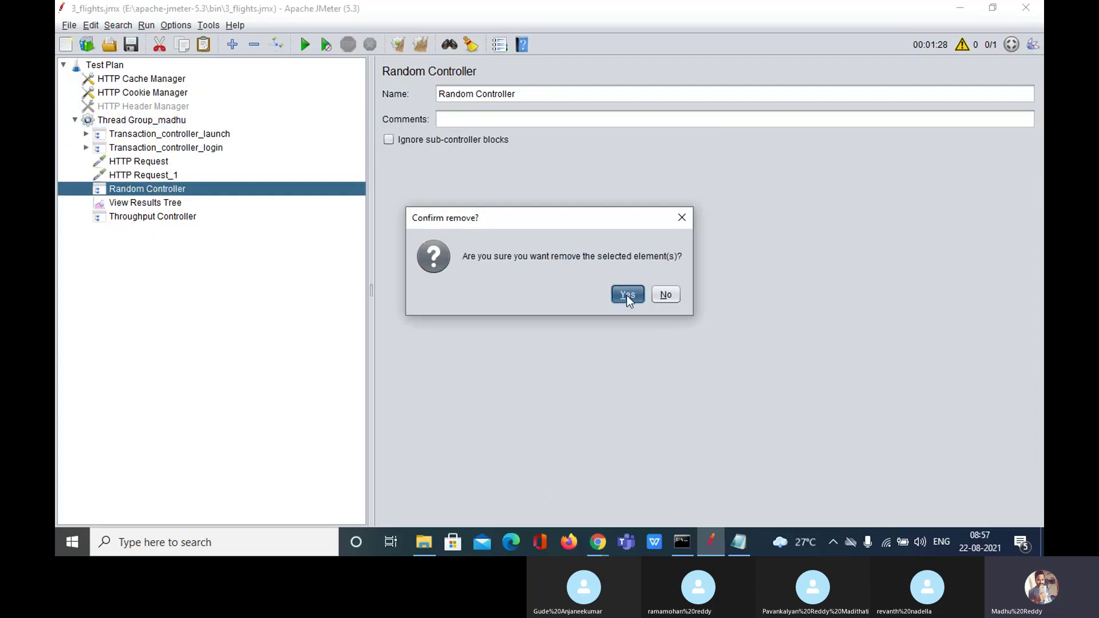
pyautogui.click(151, 176)
pyautogui.press('Delete')
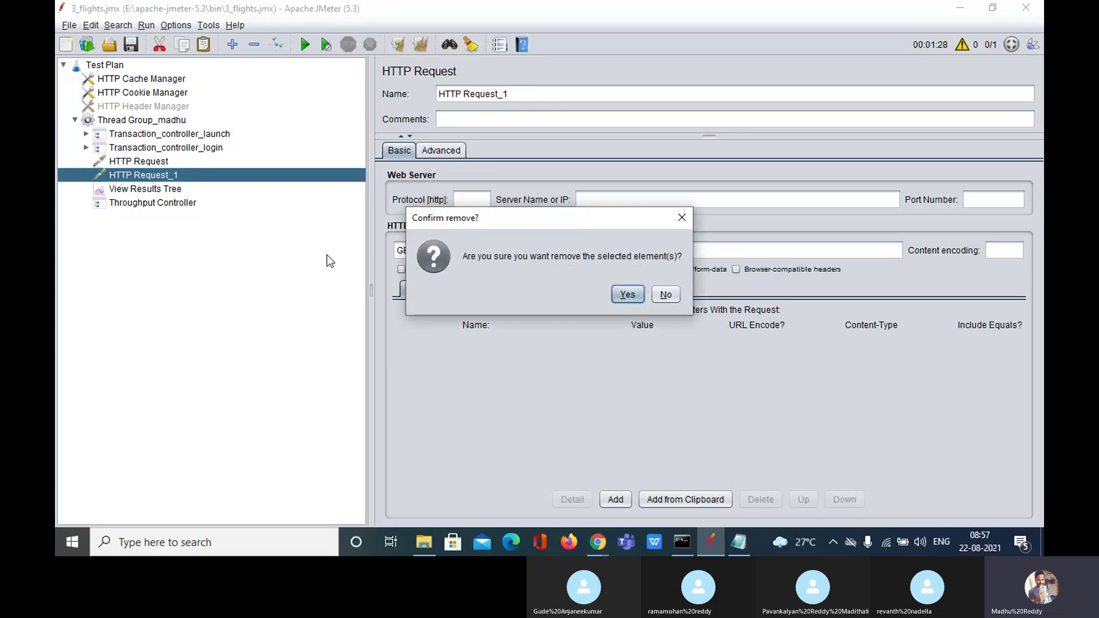
pyautogui.click(626, 295)
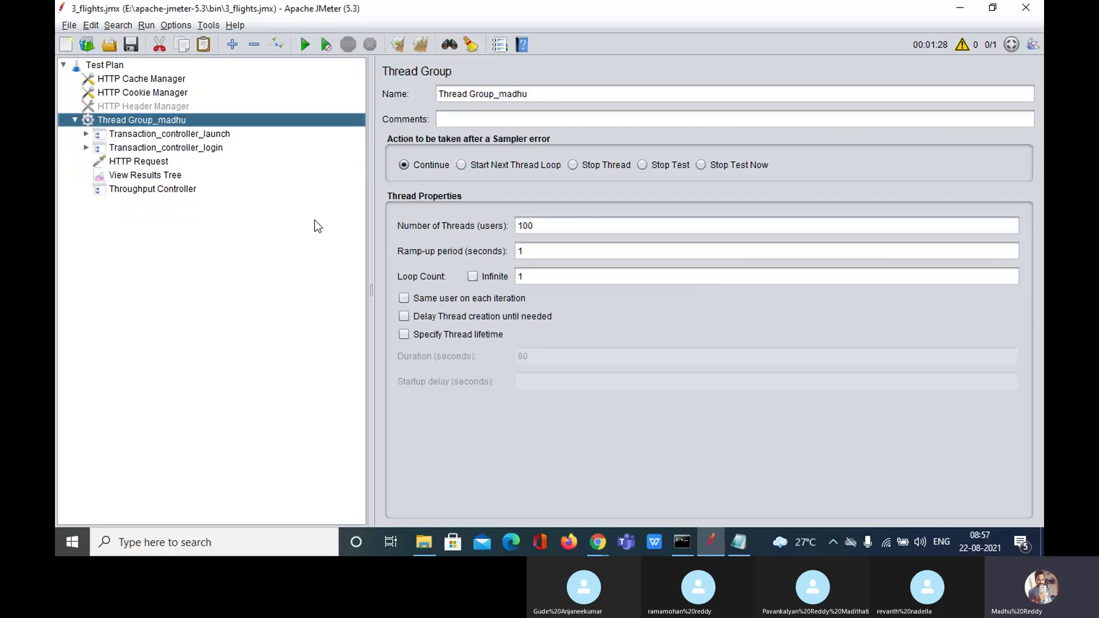
# Rename the remaining HTTP Request as HTTP Request_signout.
pyautogui.click(154, 165)
pyautogui.click(562, 94)
pyautogui.write('_')
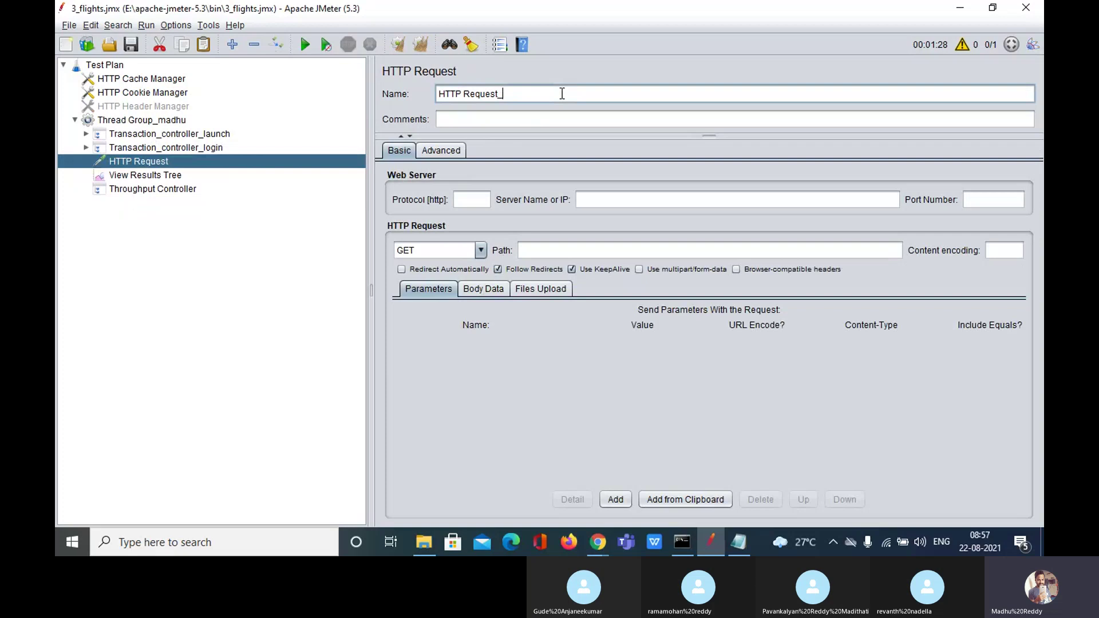
pyautogui.write('signout')
pyautogui.click(98, 308)
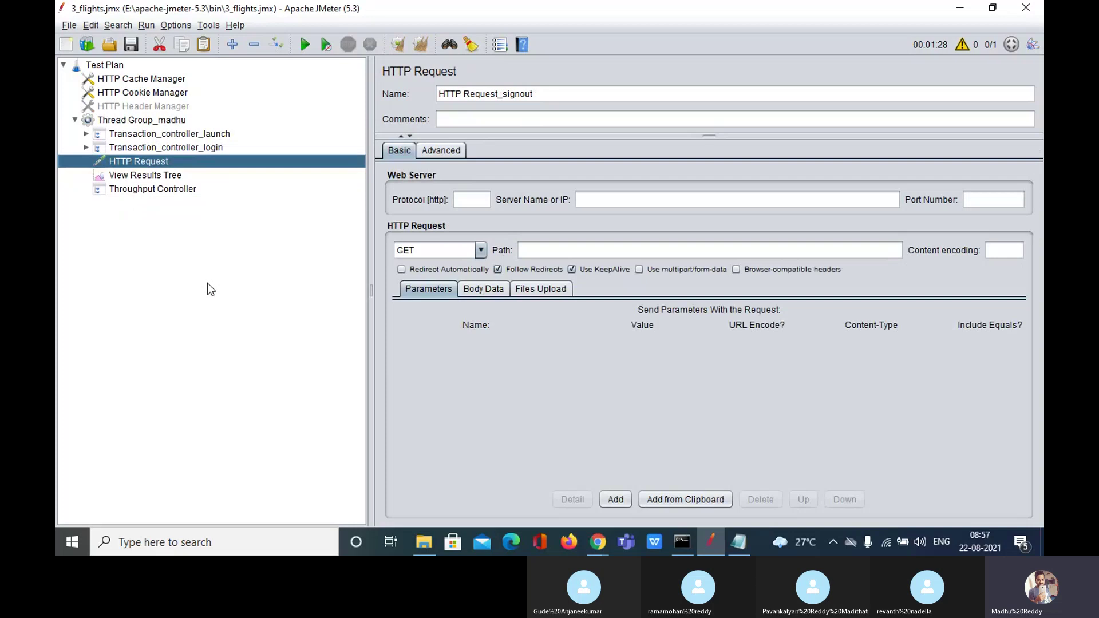
# Add another Throughput Controller to the thread group and move it above Transaction_controller_launch.
pyautogui.click(161, 122)
pyautogui.rightClick(160, 122)
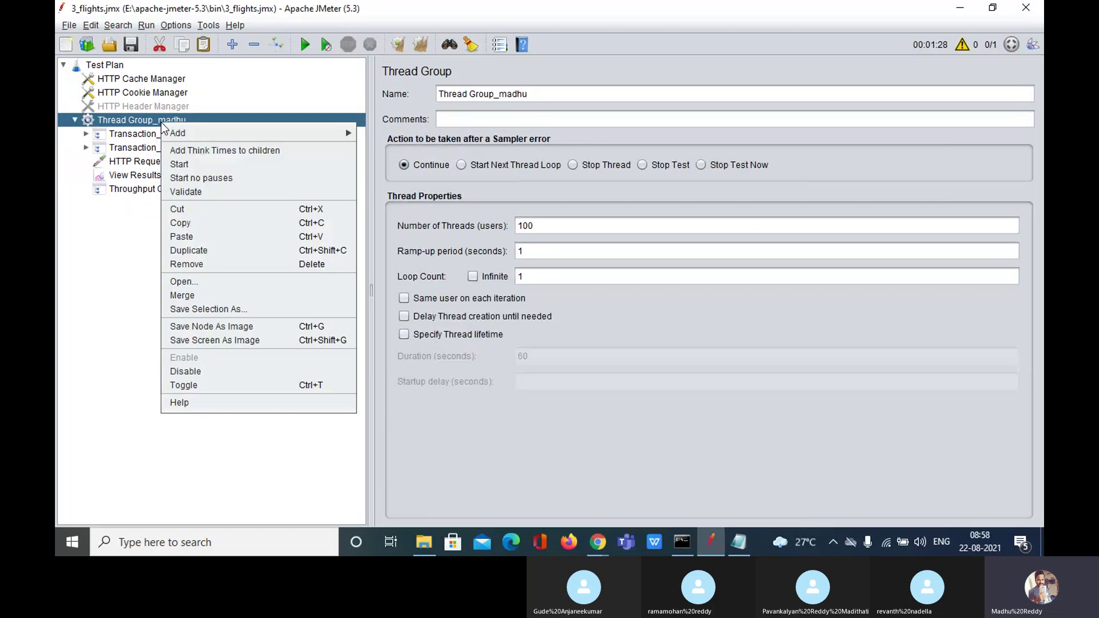
pyautogui.moveTo(210, 131)
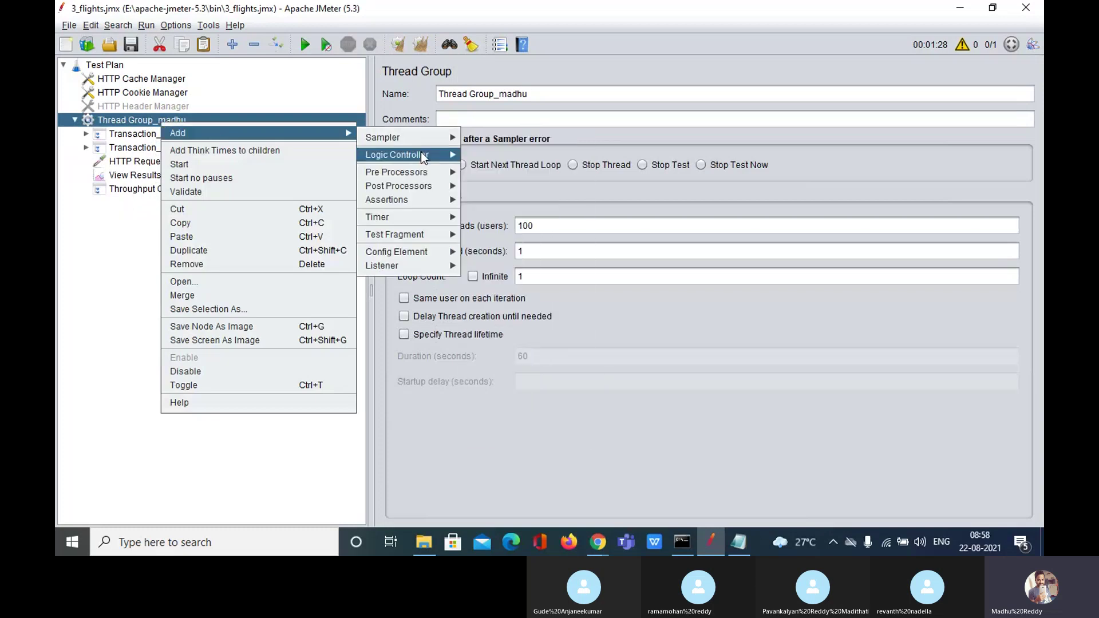
pyautogui.moveTo(421, 152)
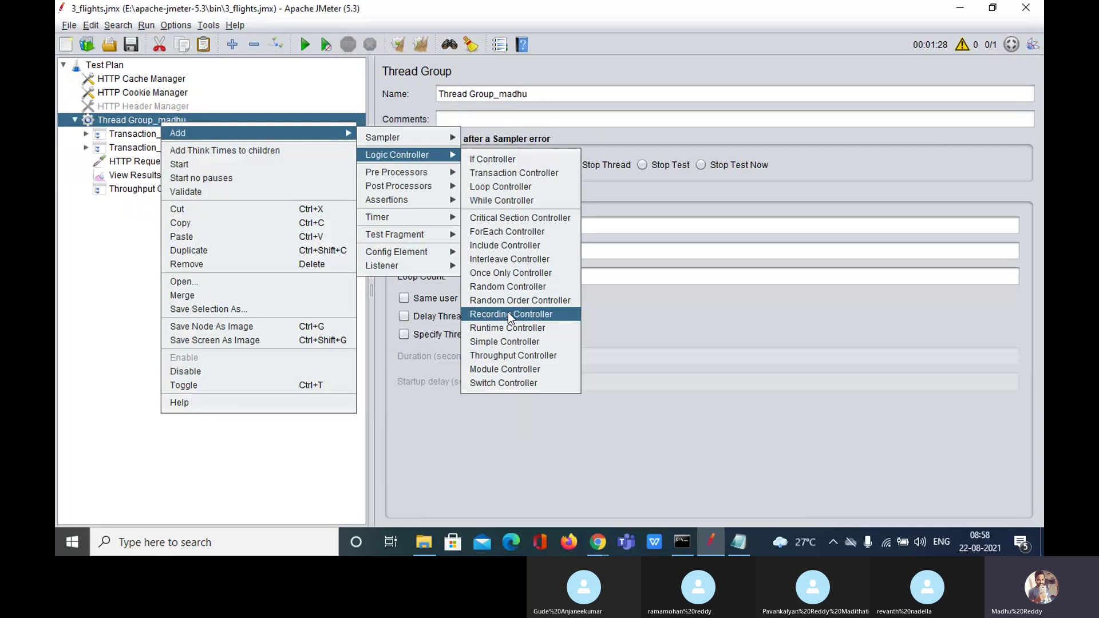
pyautogui.click(518, 355)
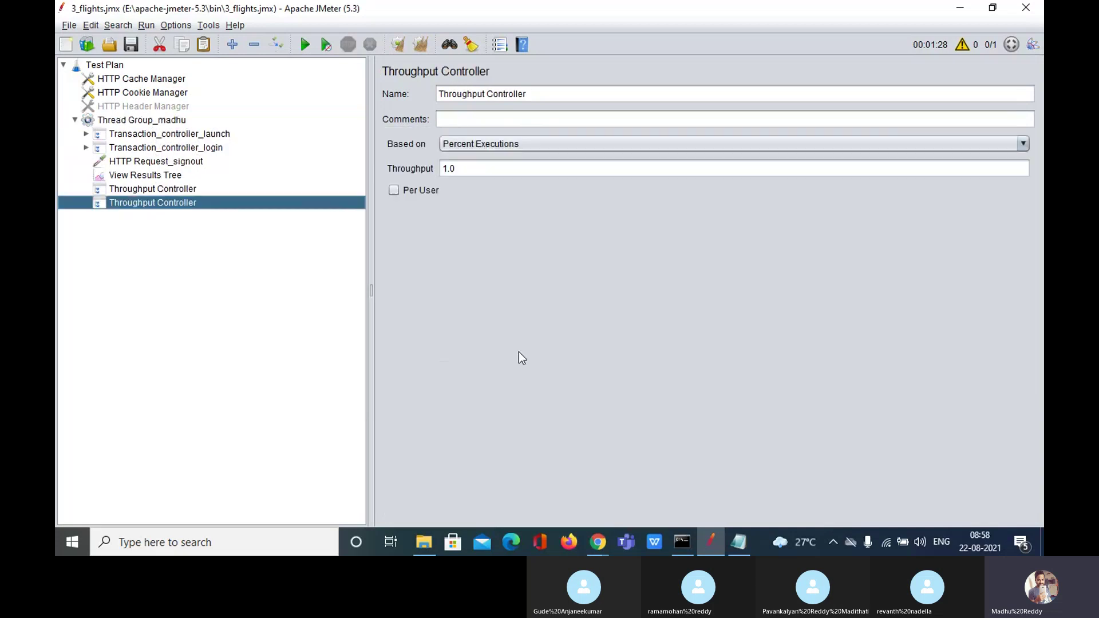
pyautogui.moveTo(167, 201); pyautogui.dragTo(139, 126)
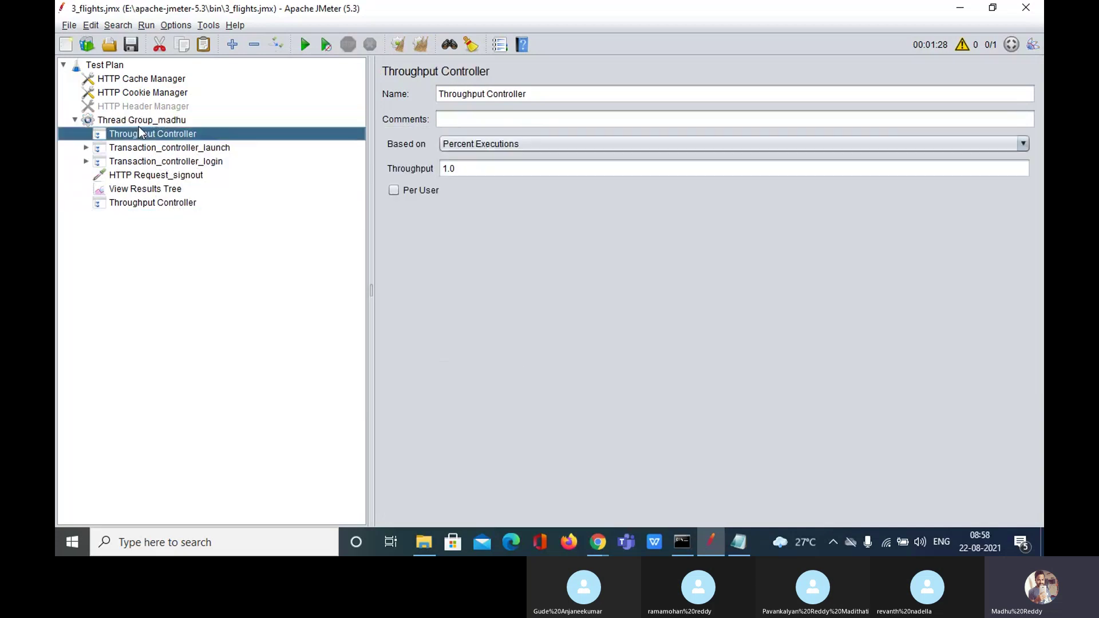
# Nest Transaction_controller_launch inside the first Throughput Controller and leave that controller expanded.
pyautogui.click(172, 146)
pyautogui.keyDown('ctrl'); pyautogui.click(170, 136); pyautogui.keyUp('ctrl')
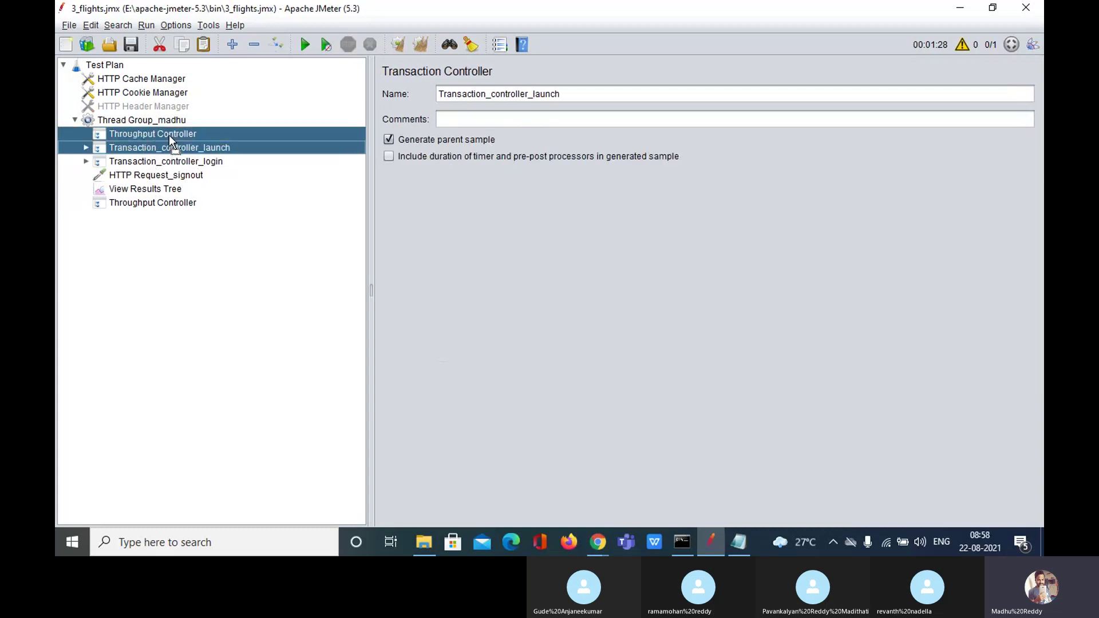
pyautogui.moveTo(170, 138); pyautogui.dragTo(170, 136)
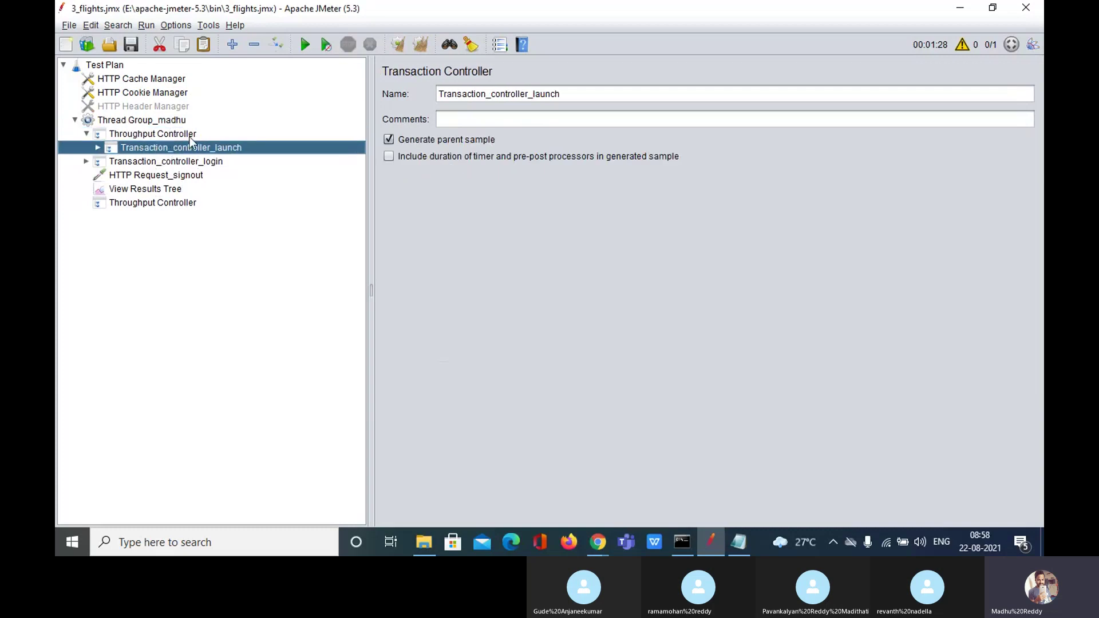
pyautogui.doubleClick(187, 136)
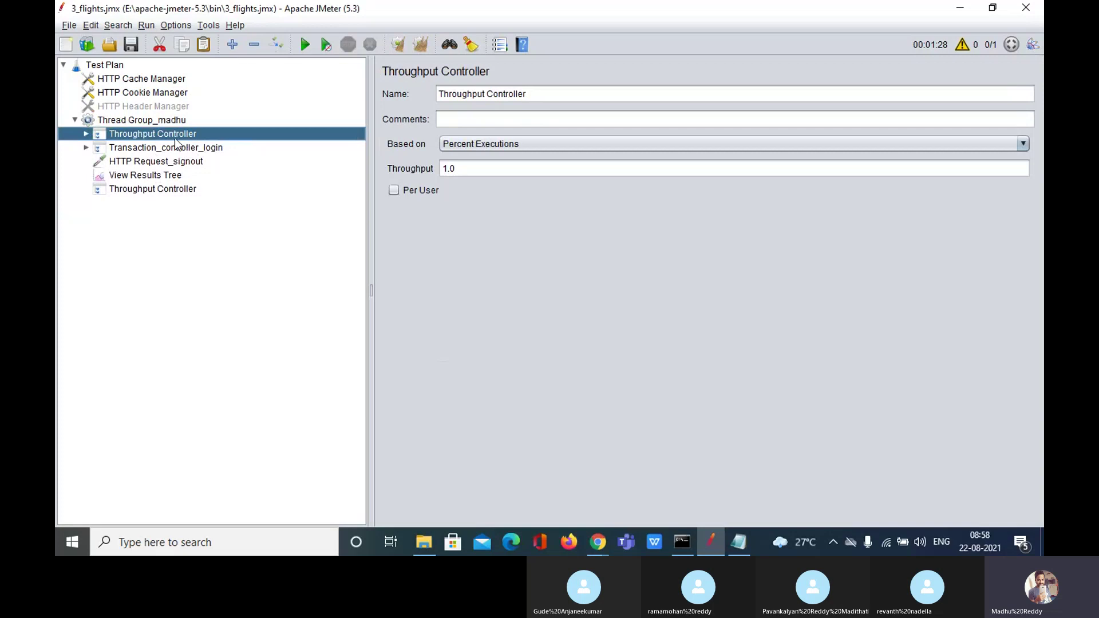
pyautogui.doubleClick(184, 133)
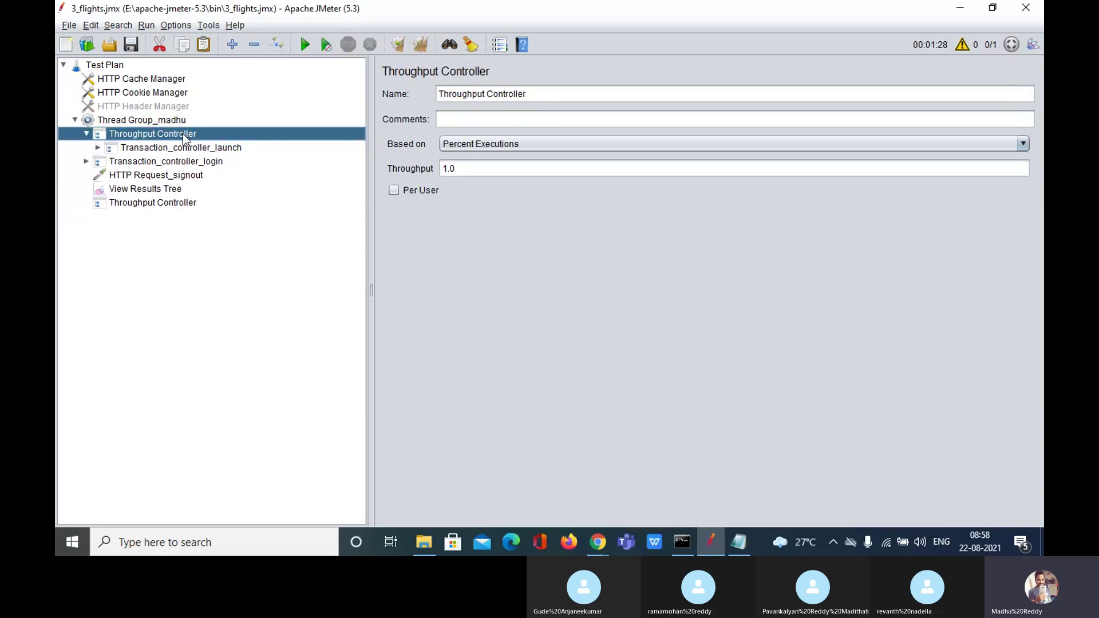
pyautogui.doubleClick(183, 133)
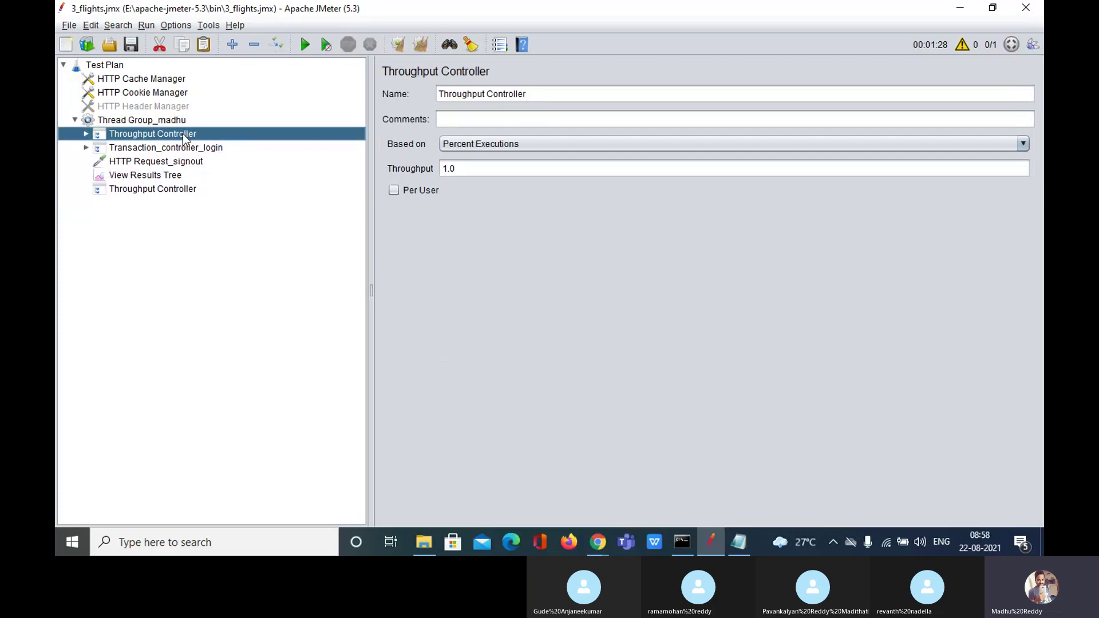
pyautogui.doubleClick(184, 133)
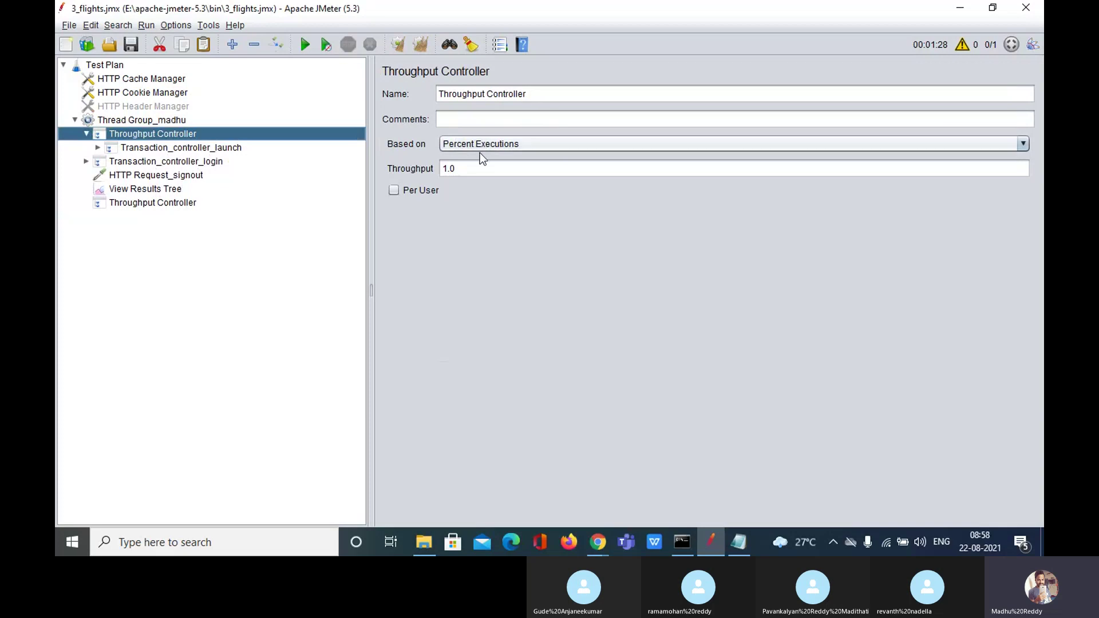
# Rename the first Throughput Controller as Throughput Controller_launch.
pyautogui.moveTo(546, 94); pyautogui.dragTo(422, 93)
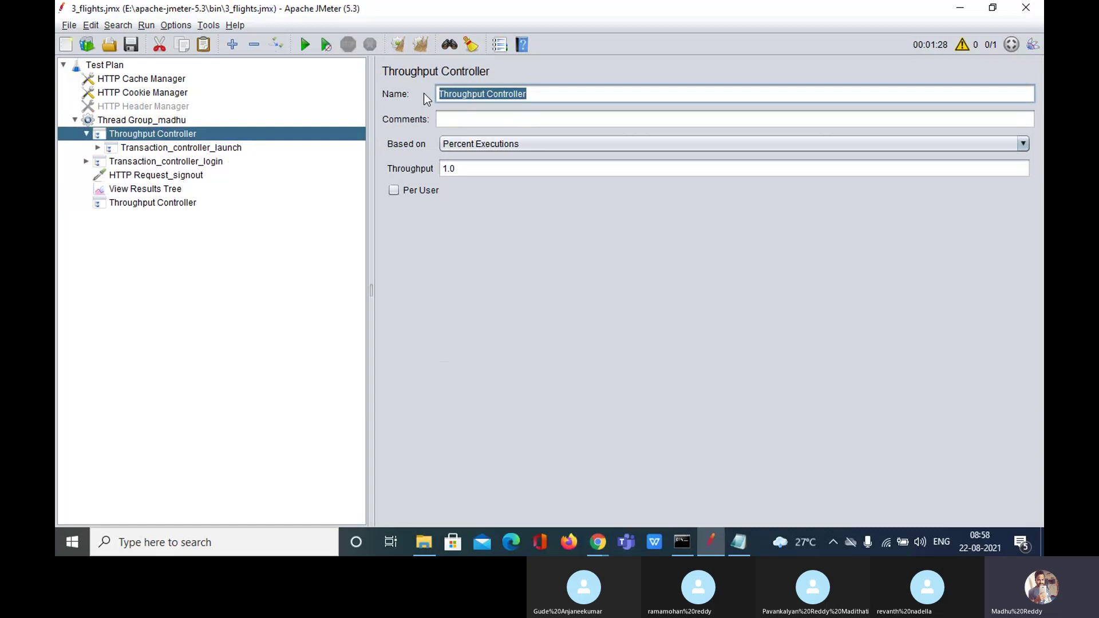
pyautogui.click(565, 94)
pyautogui.write('_la')
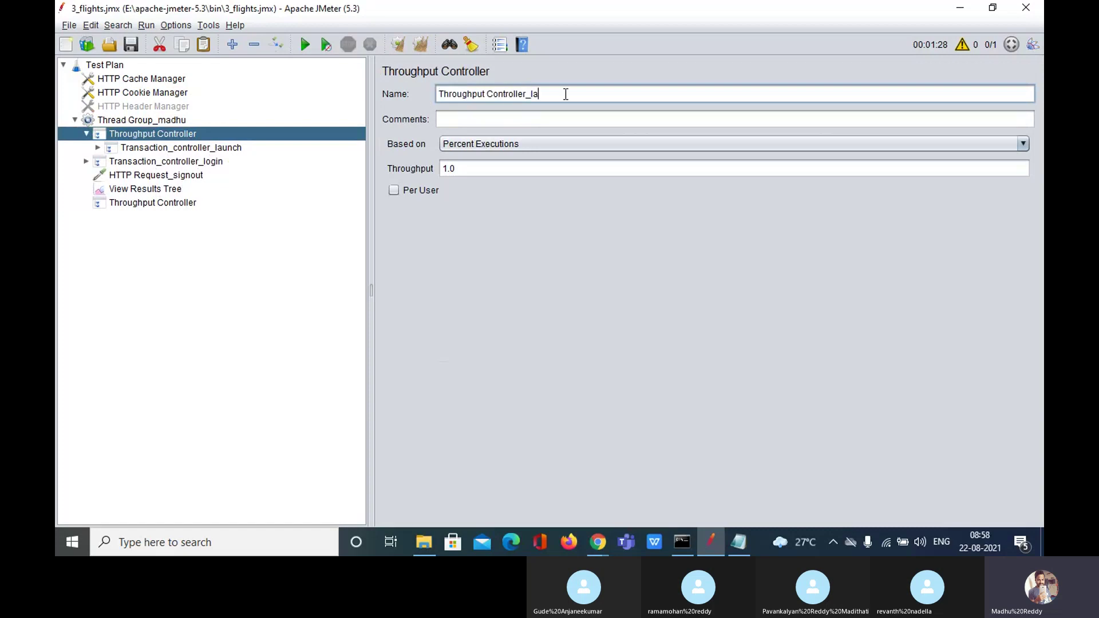
pyautogui.write('unch')
# Base the launch Throughput Controller on Percent Executions with throughput 30, and compare it with the launch share in the Notepad note.
pyautogui.click(488, 146)
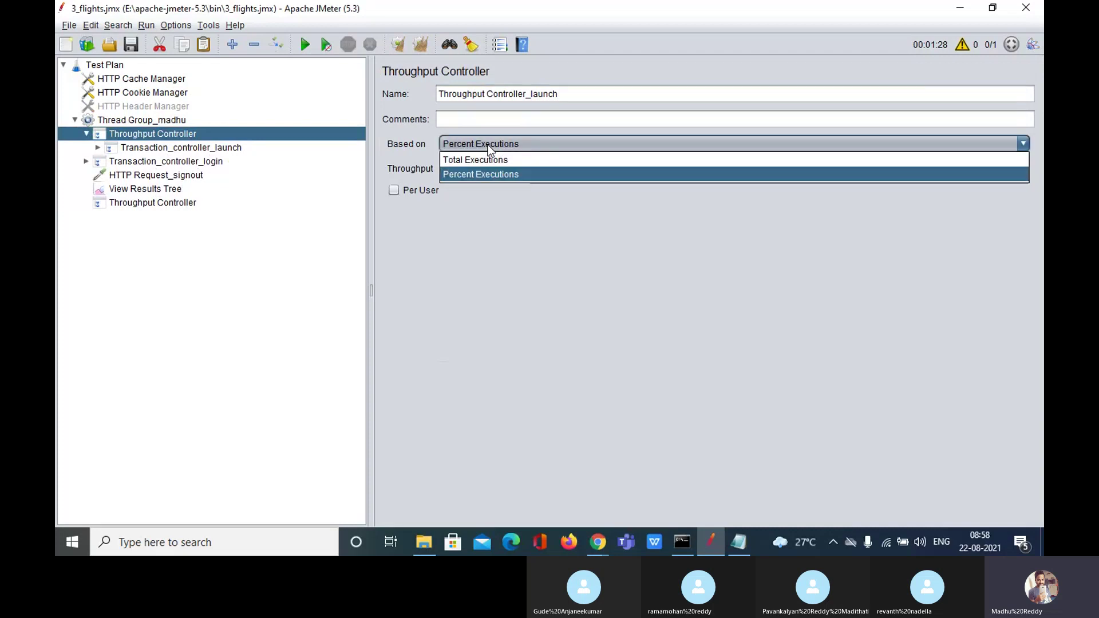
pyautogui.click(486, 177)
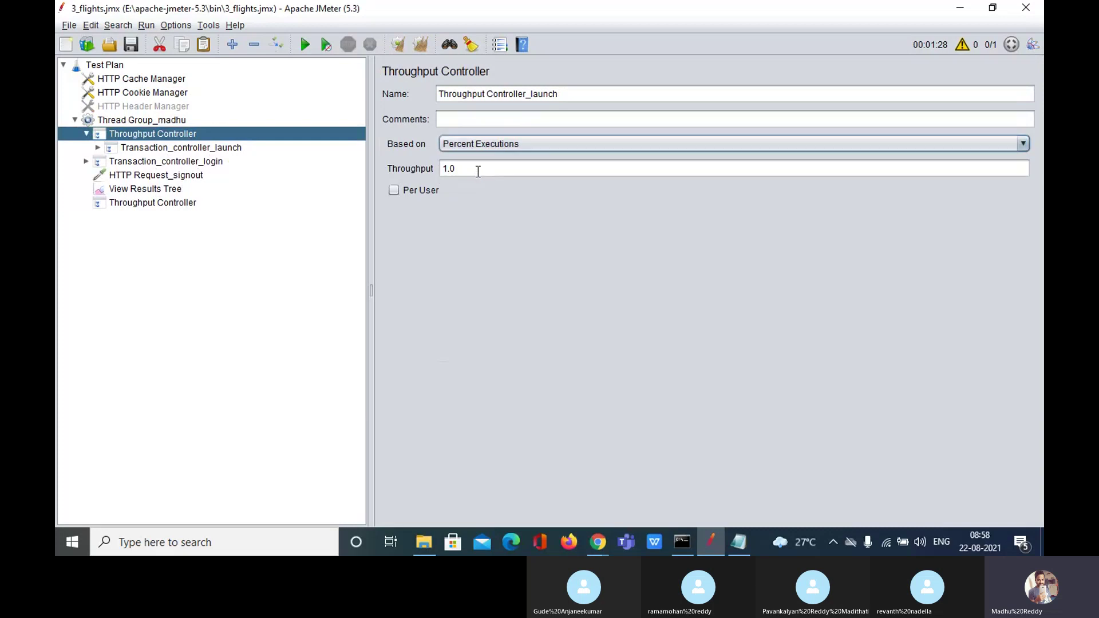
pyautogui.doubleClick(478, 172)
pyautogui.press('BackSpace')
pyautogui.write('3')
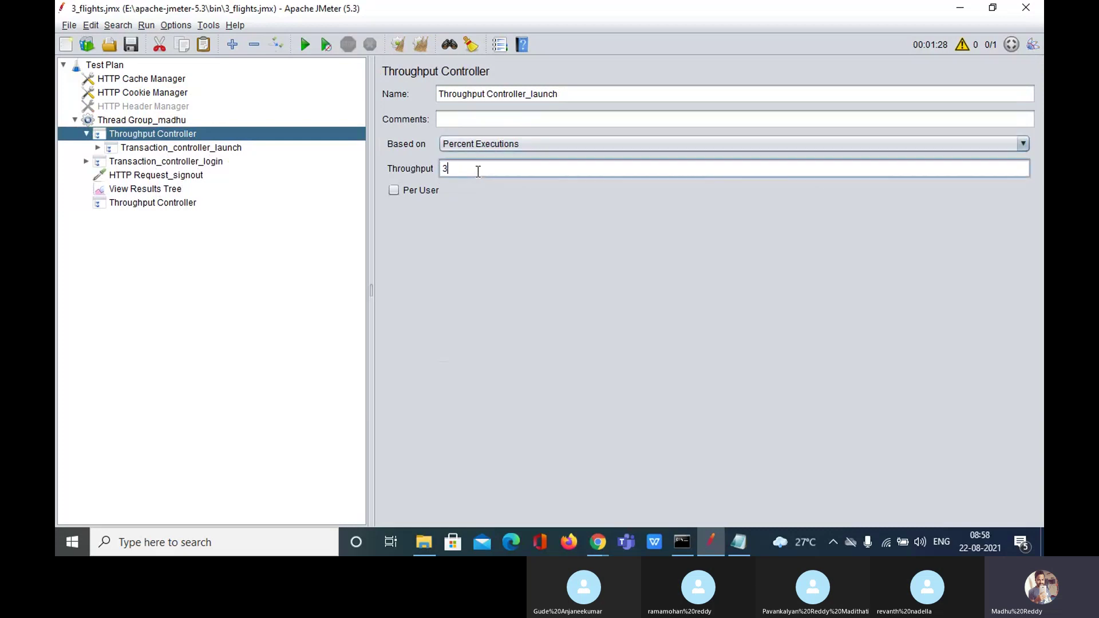
pyautogui.write('0')
pyautogui.click(738, 542)
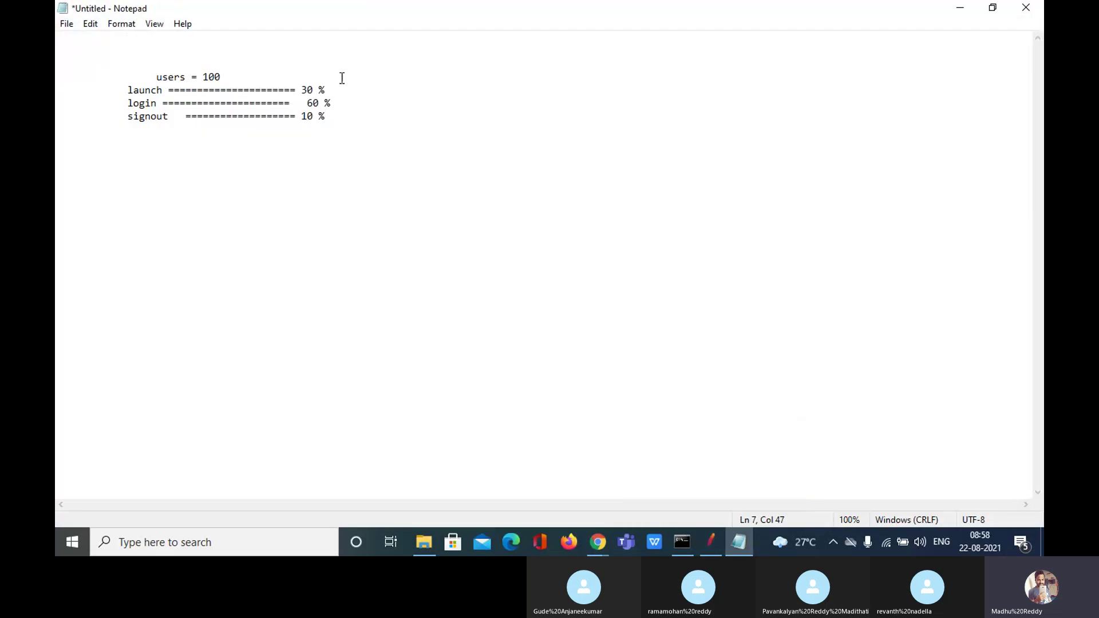
pyautogui.moveTo(341, 87); pyautogui.dragTo(301, 90)
pyautogui.click(708, 542)
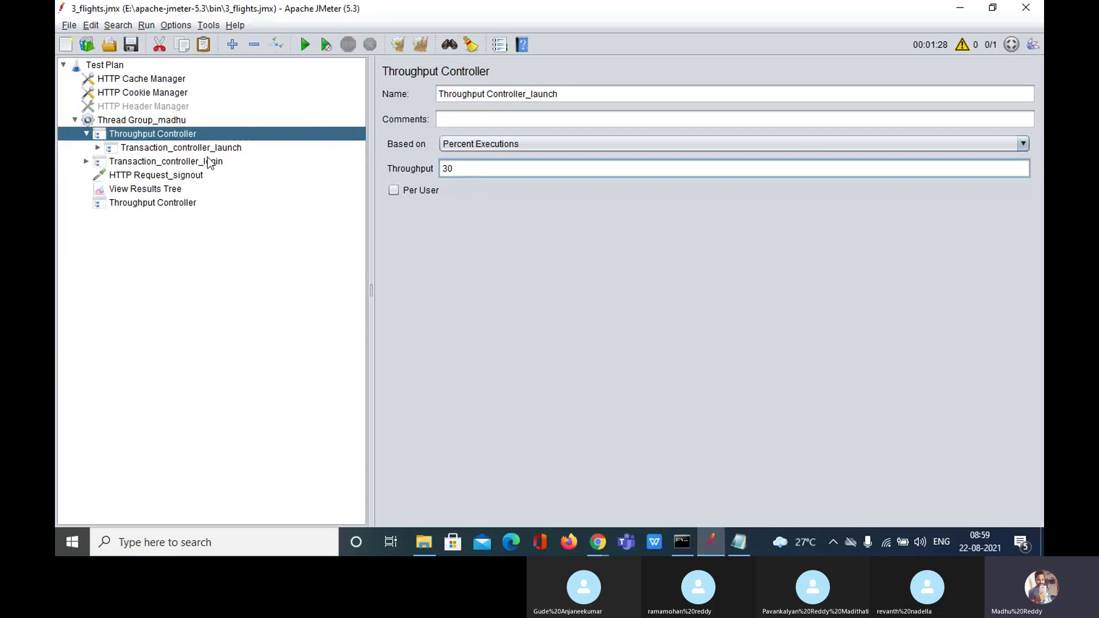
pyautogui.click(172, 120)
pyautogui.rightClick(176, 123)
pyautogui.moveTo(262, 133)
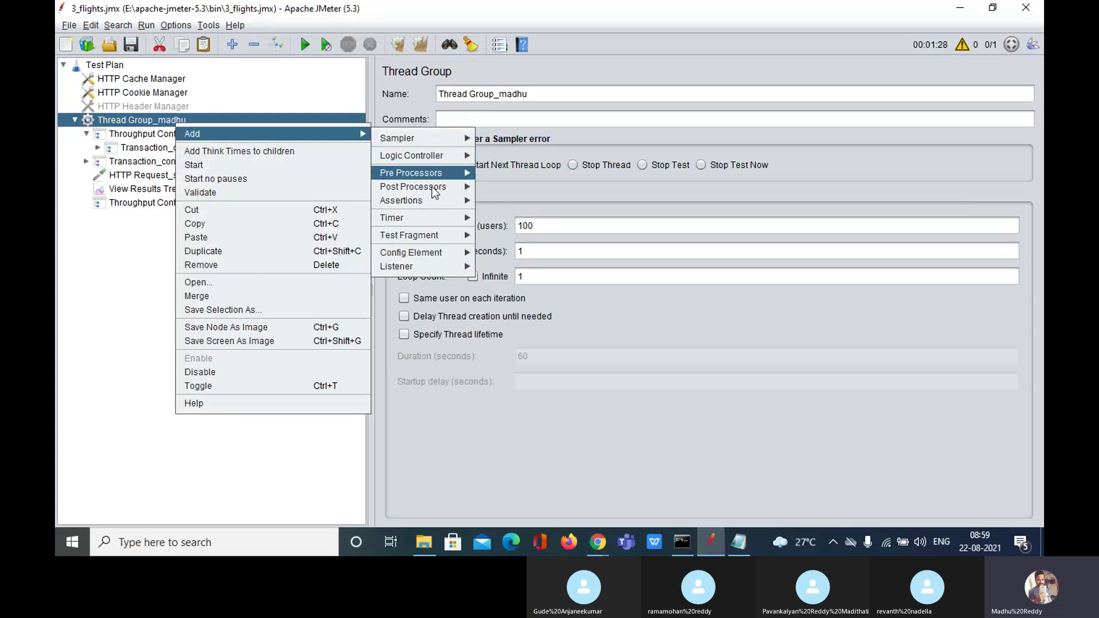
pyautogui.moveTo(434, 160)
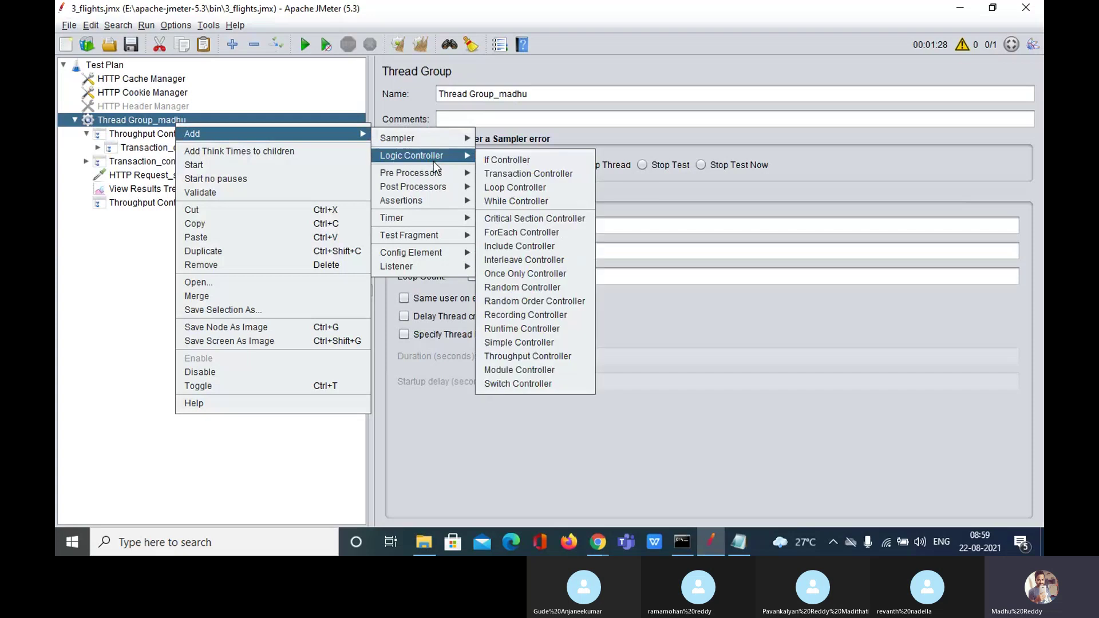
pyautogui.click(531, 173)
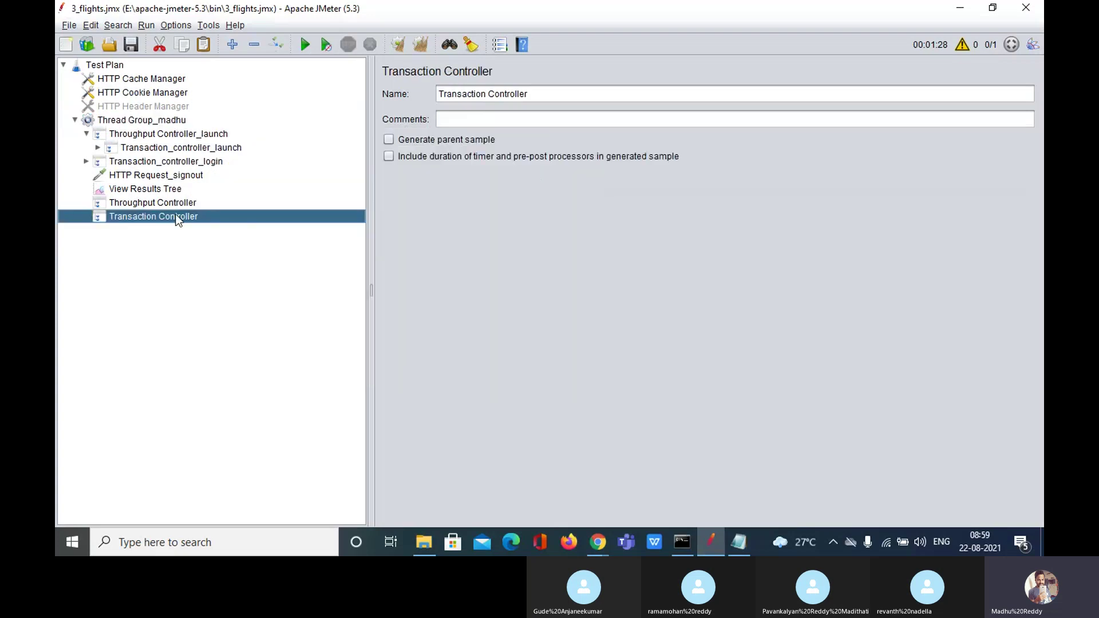
pyautogui.moveTo(176, 215); pyautogui.dragTo(161, 163)
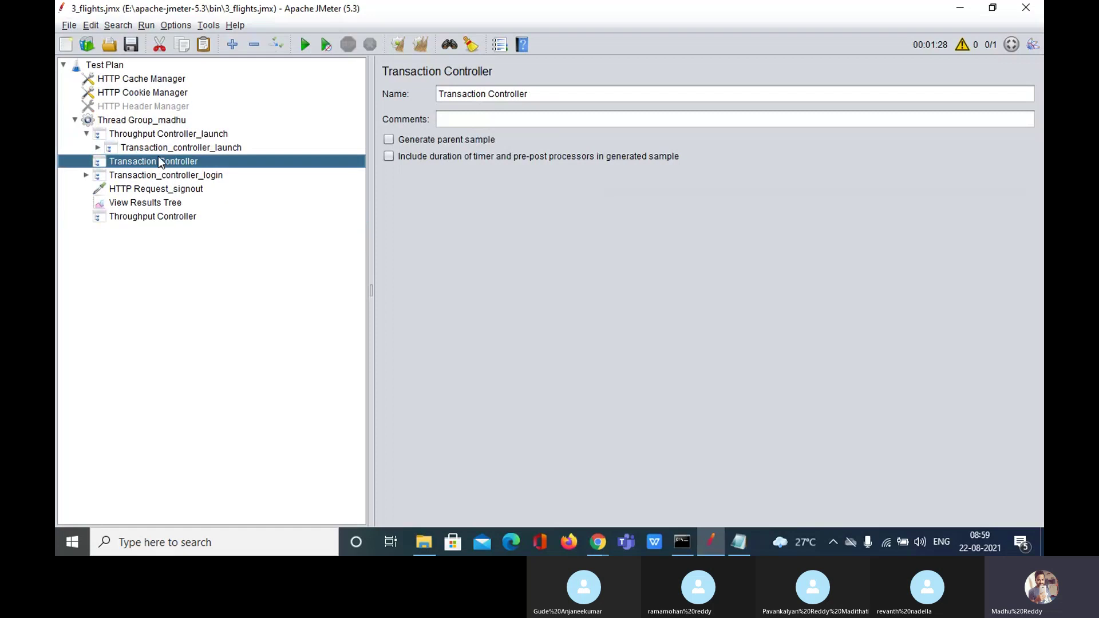
pyautogui.click(164, 175)
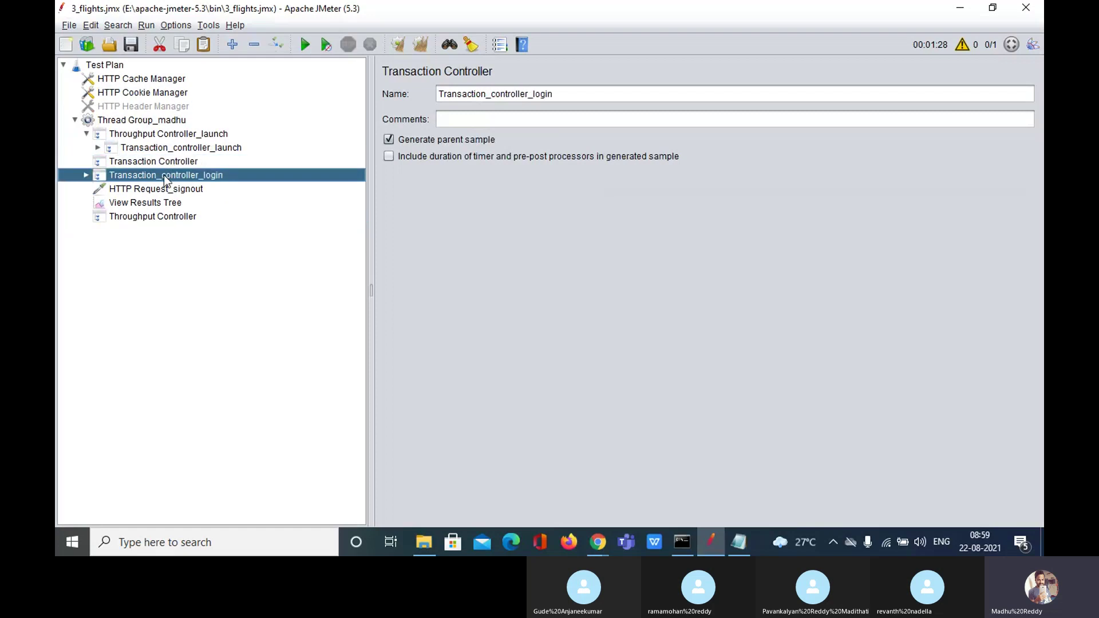
pyautogui.click(154, 163)
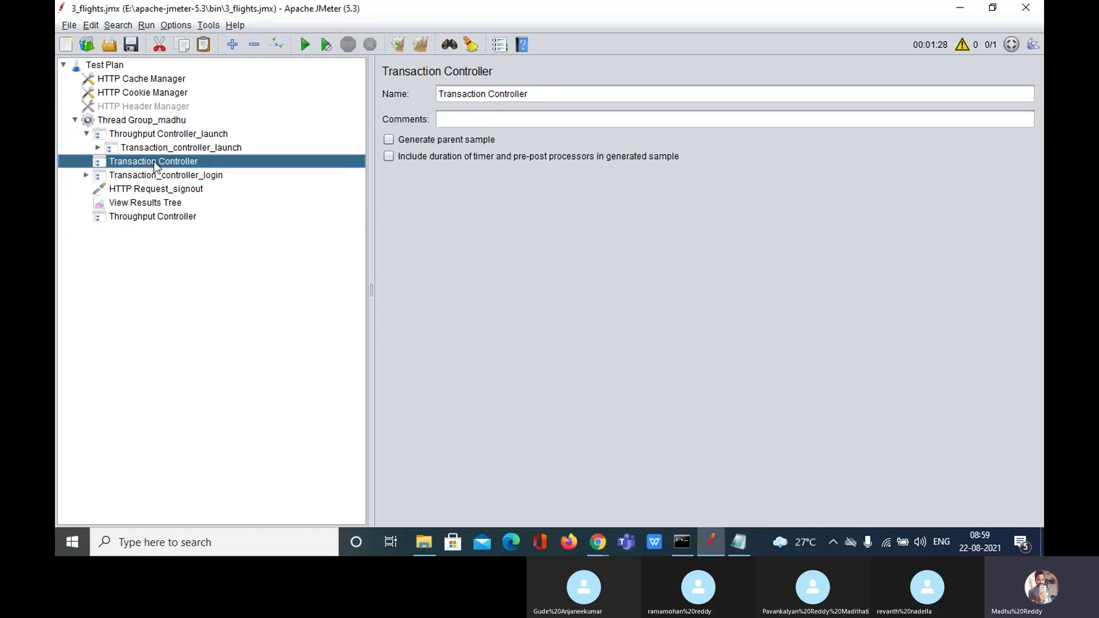
pyautogui.press('Delete')
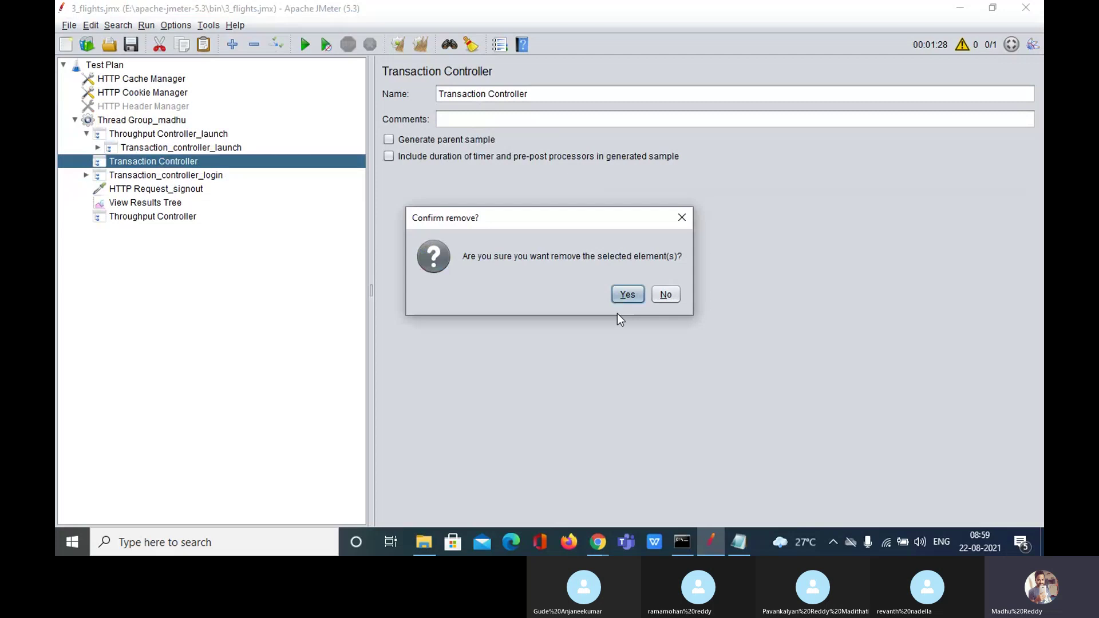
pyautogui.click(626, 295)
# Add a Throughput Controller to the thread group above Transaction_controller_login and nest that login controller inside it.
pyautogui.rightClick(140, 121)
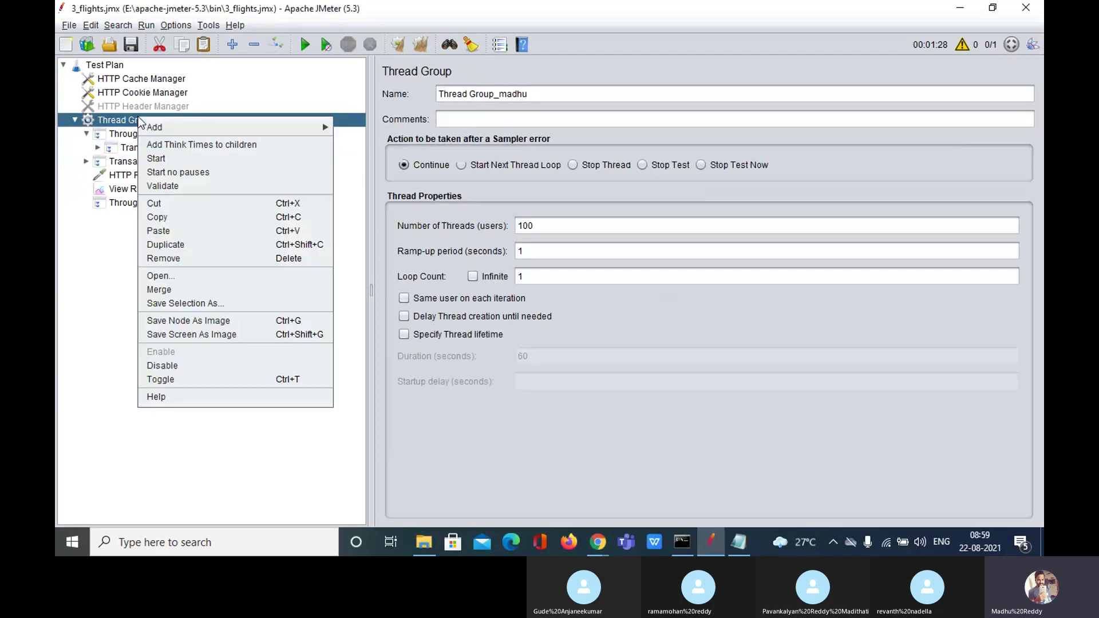
pyautogui.moveTo(345, 128)
pyautogui.moveTo(366, 150)
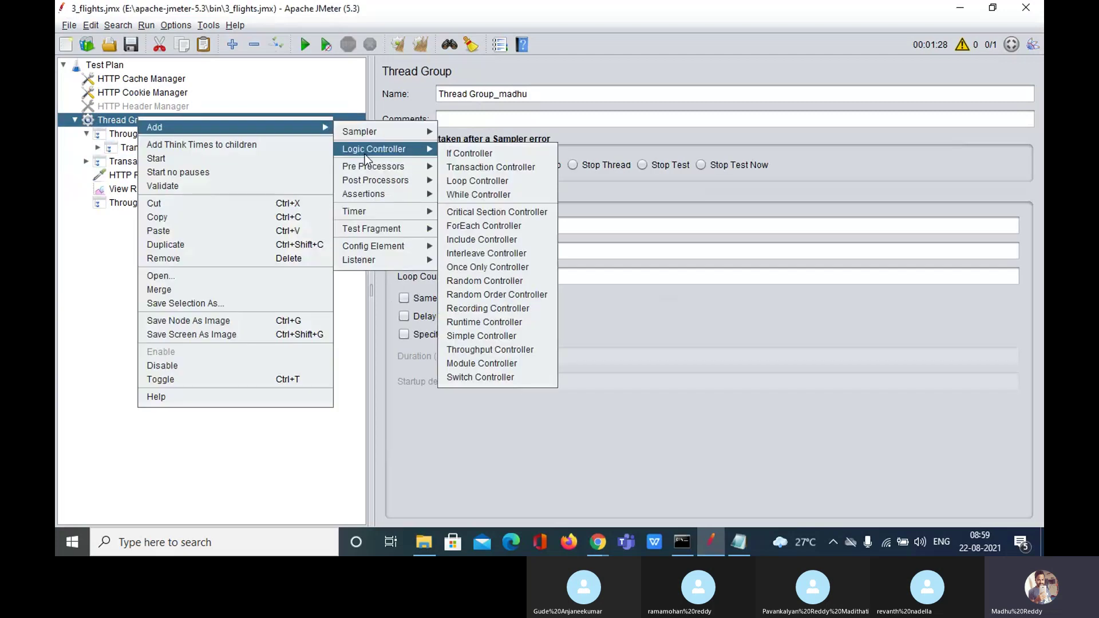
pyautogui.moveTo(395, 248)
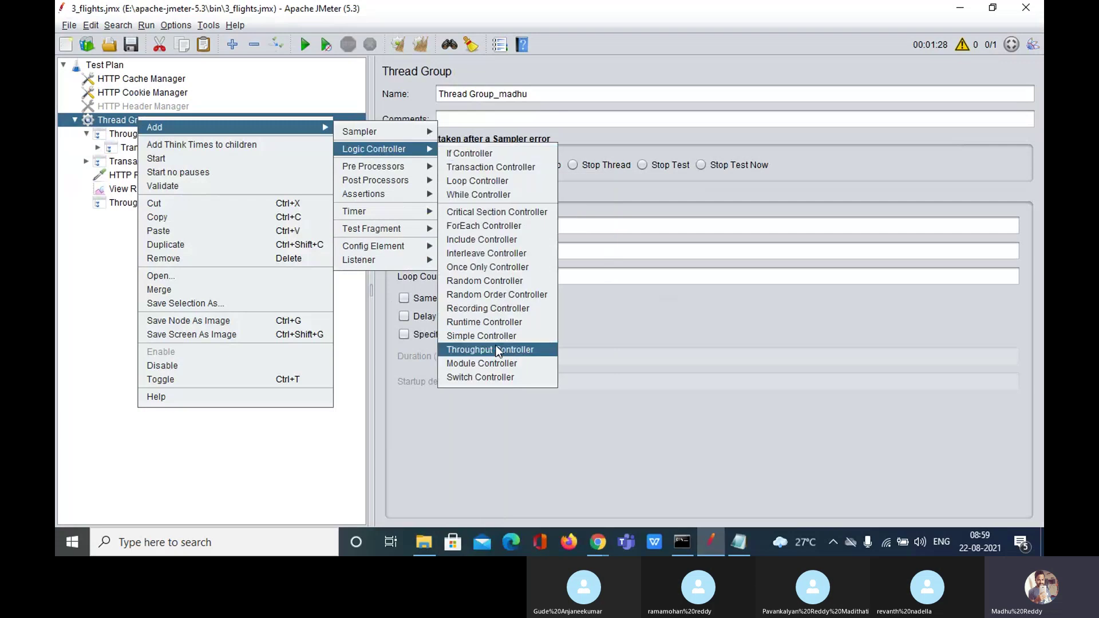
pyautogui.click(490, 349)
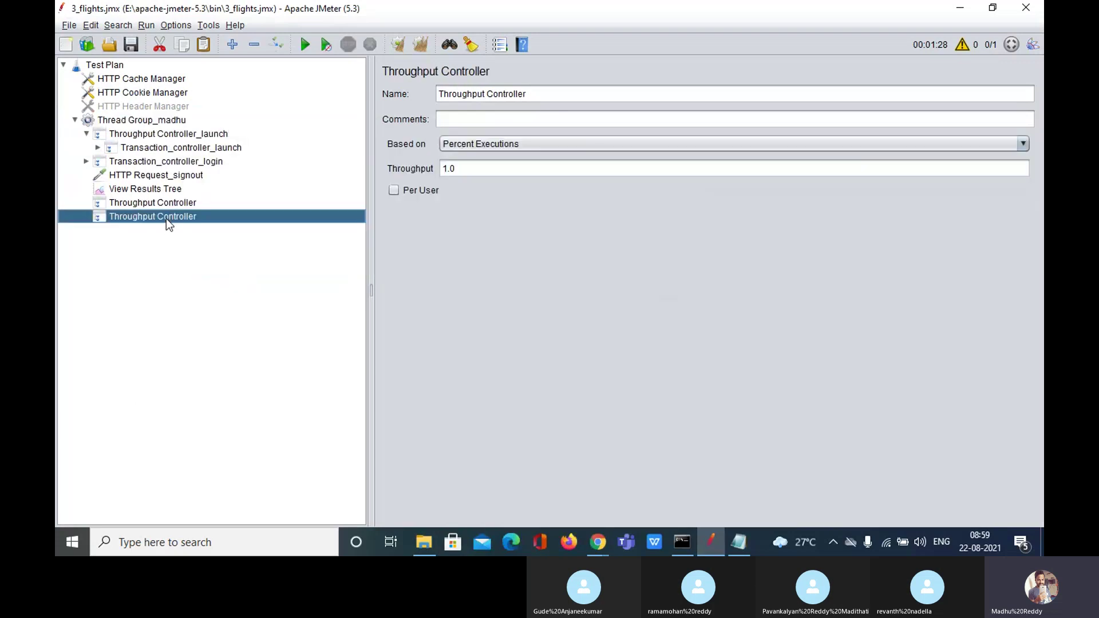
pyautogui.moveTo(166, 219); pyautogui.dragTo(147, 162)
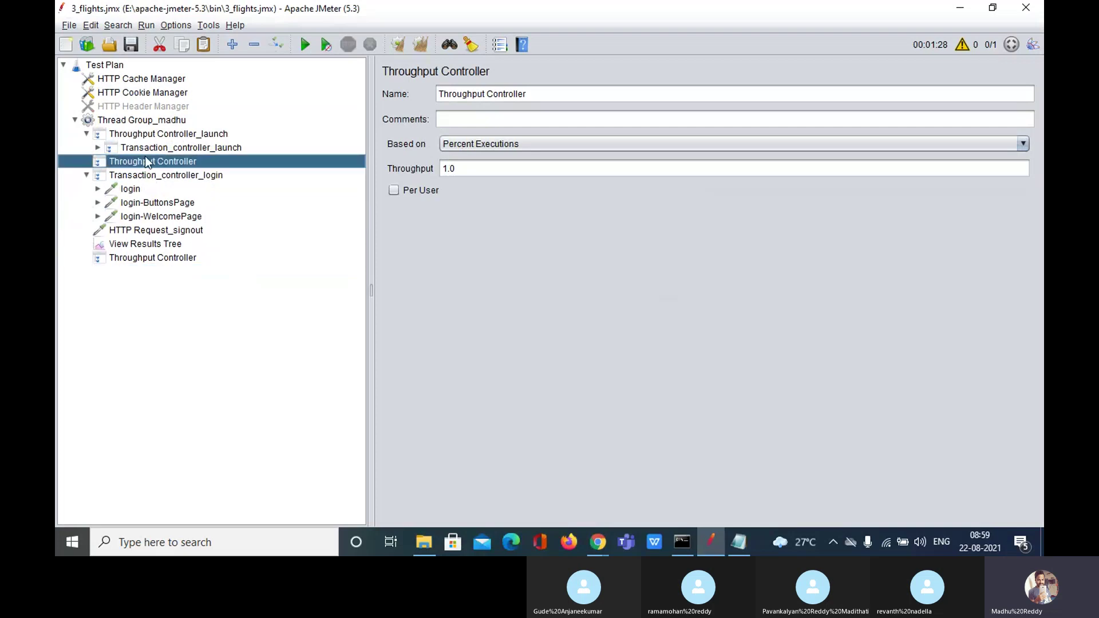
pyautogui.click(169, 174)
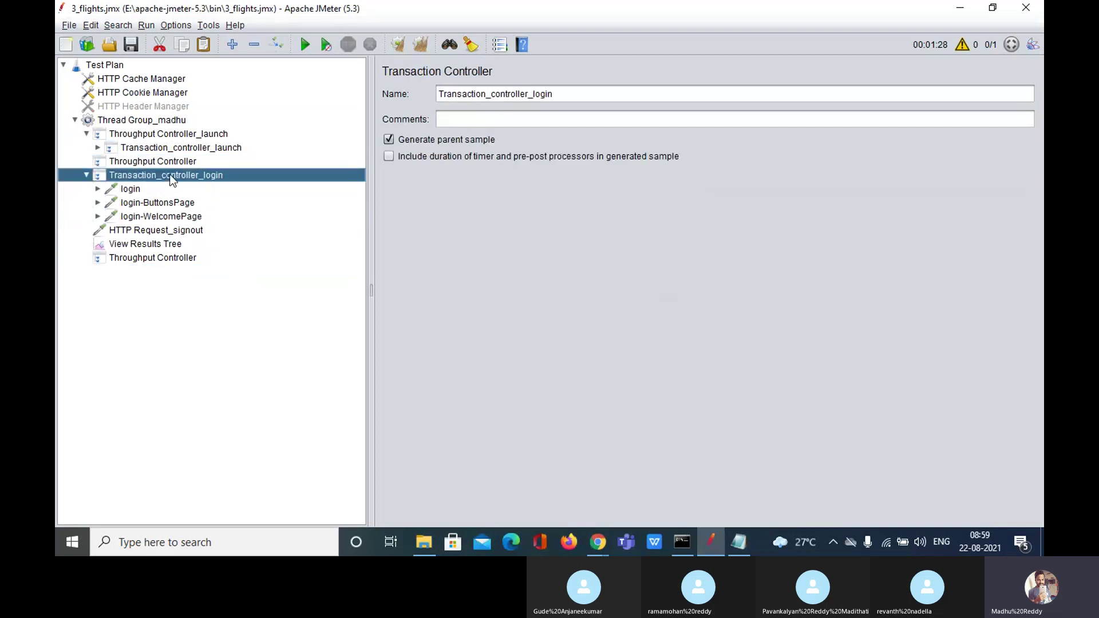
pyautogui.moveTo(169, 173); pyautogui.dragTo(168, 161)
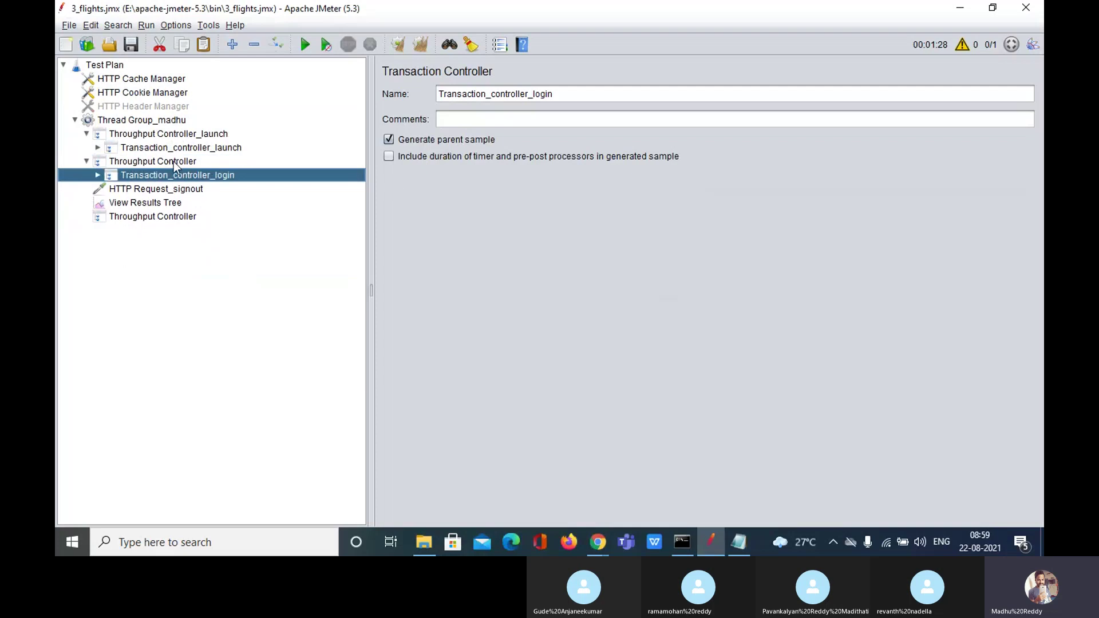
# Rename the Throughput Controller that holds Transaction_controller_login as Throughput Controller_login.
pyautogui.click(174, 162)
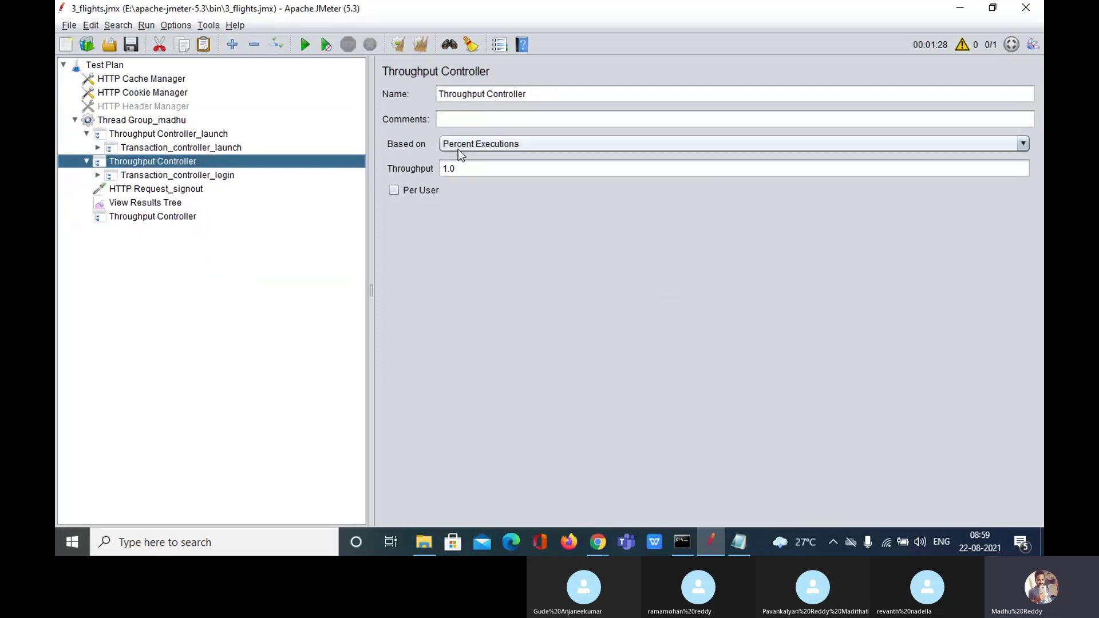
pyautogui.click(573, 96)
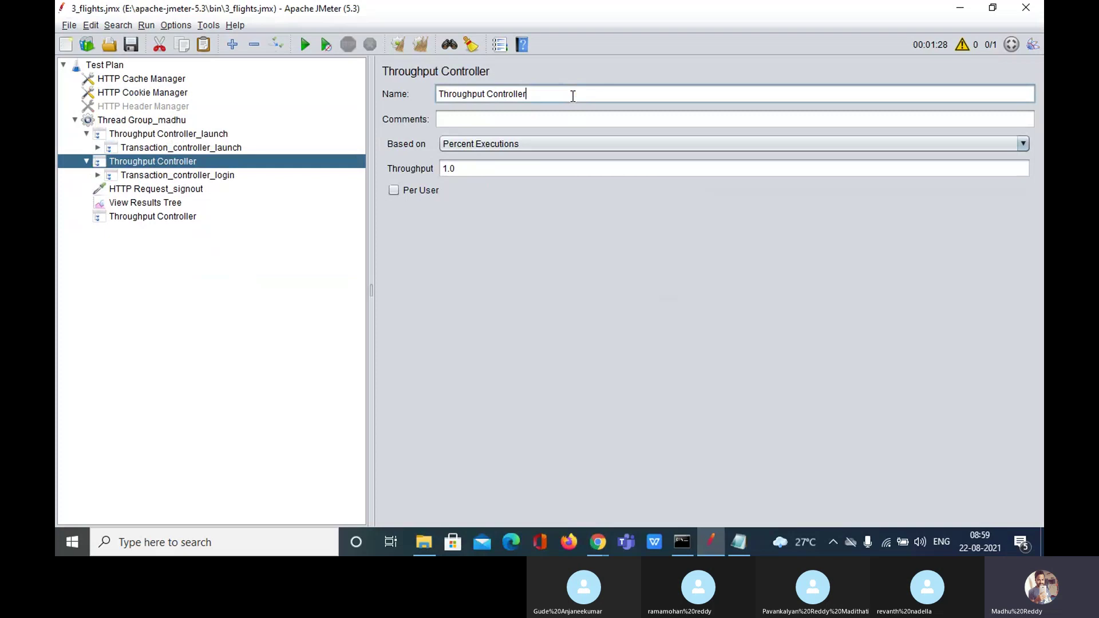
pyautogui.write('_login')
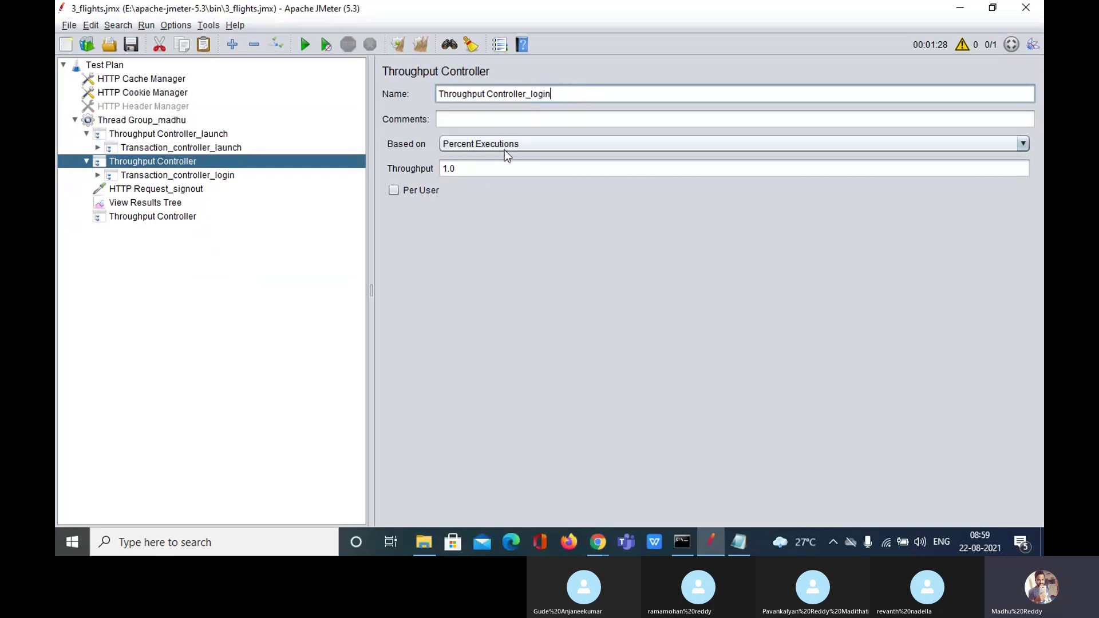
# Set the login Throughput Controller's throughput to 60 and compare it with the login share in the Notepad note.
pyautogui.click(473, 170)
pyautogui.press('BackSpace')
pyautogui.press('BackSpace')
pyautogui.press('BackSpace')
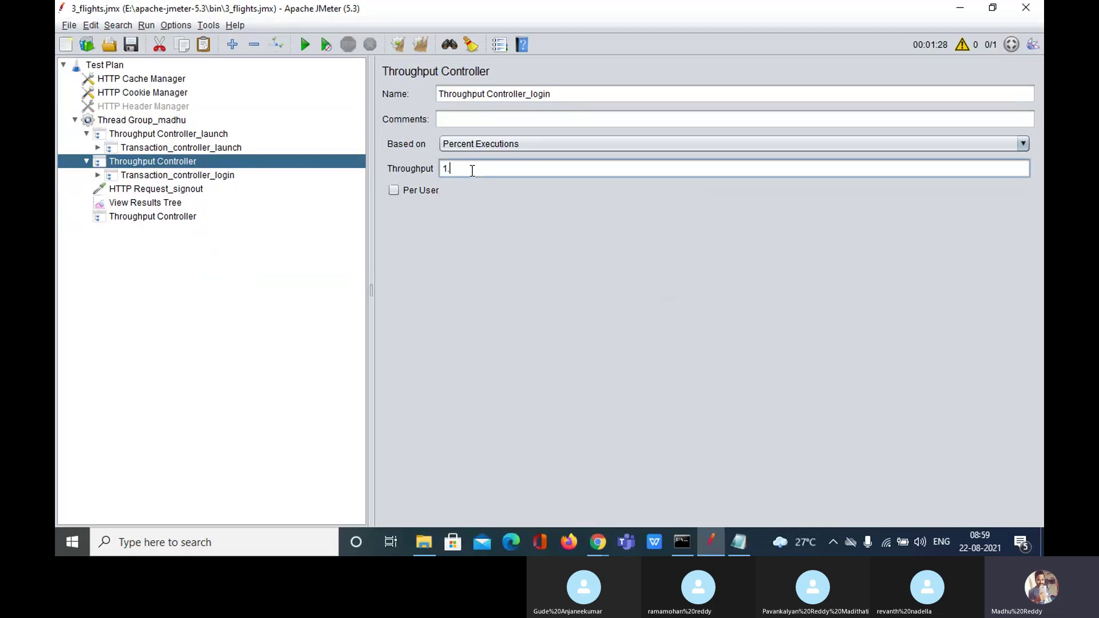
pyautogui.write('60')
pyautogui.click(750, 541)
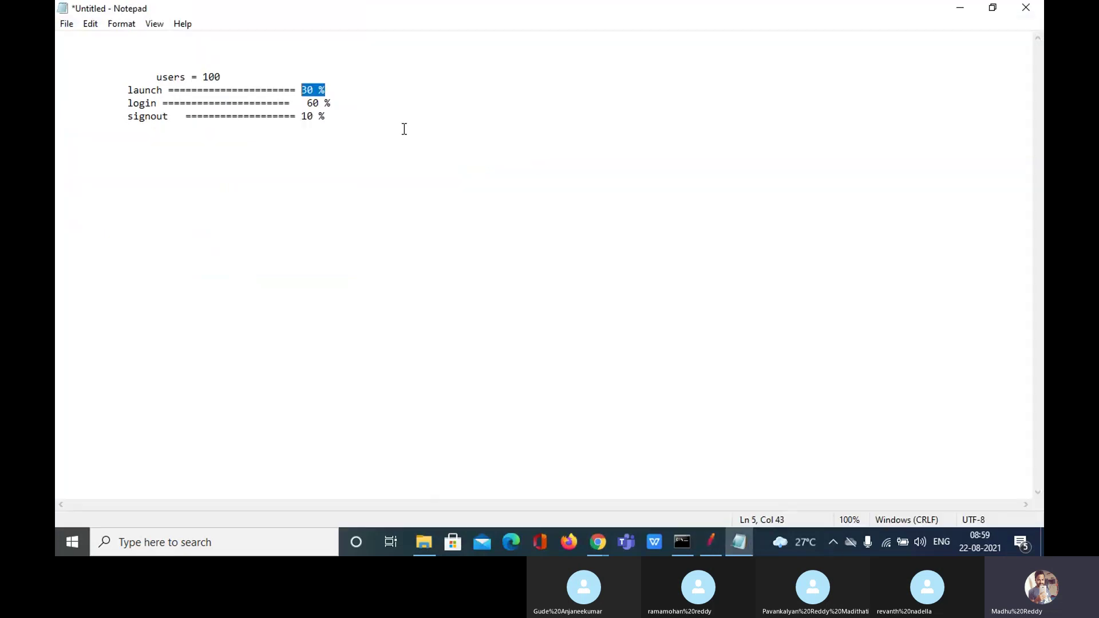
pyautogui.click(710, 541)
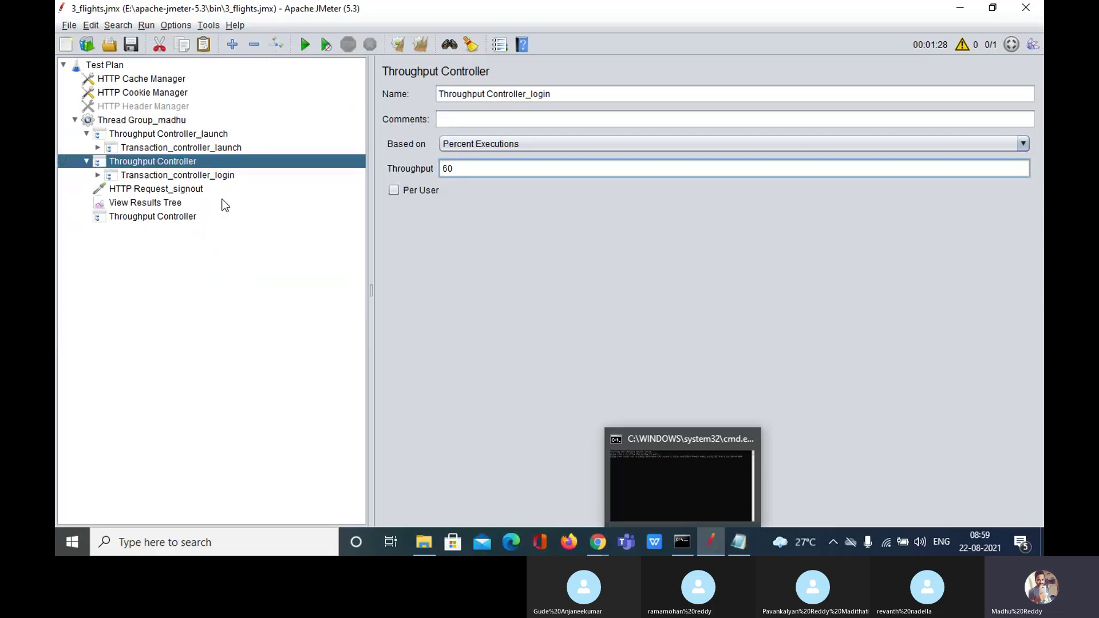
# Add a Throughput Controller to the thread group above HTTP Request_signout and nest that request inside it.
pyautogui.click(150, 188)
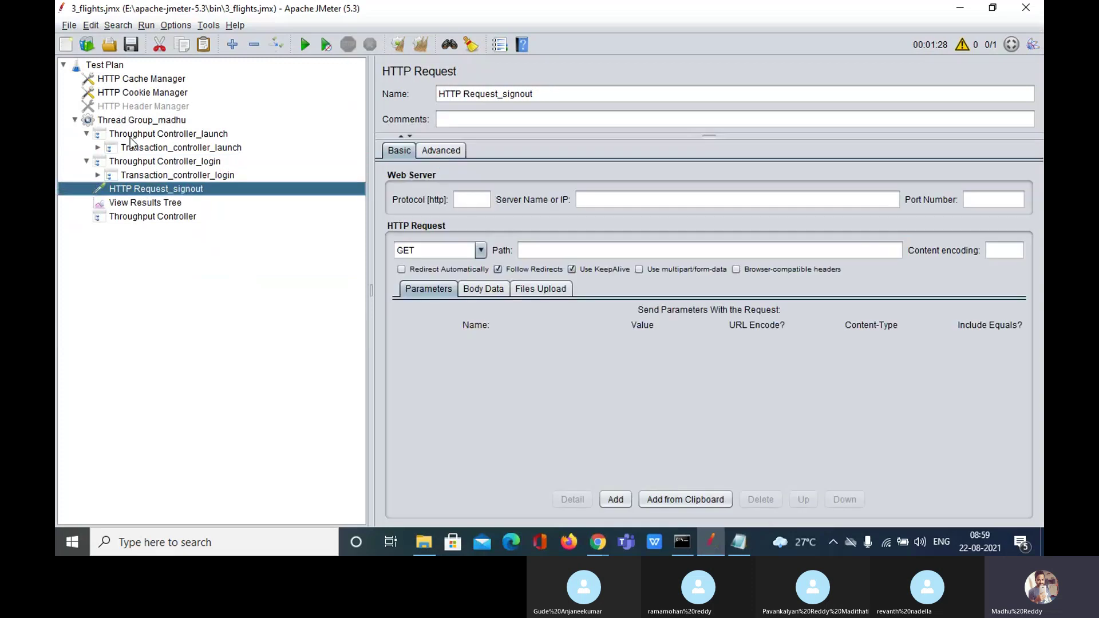
pyautogui.click(139, 121)
pyautogui.rightClick(138, 121)
pyautogui.moveTo(314, 135)
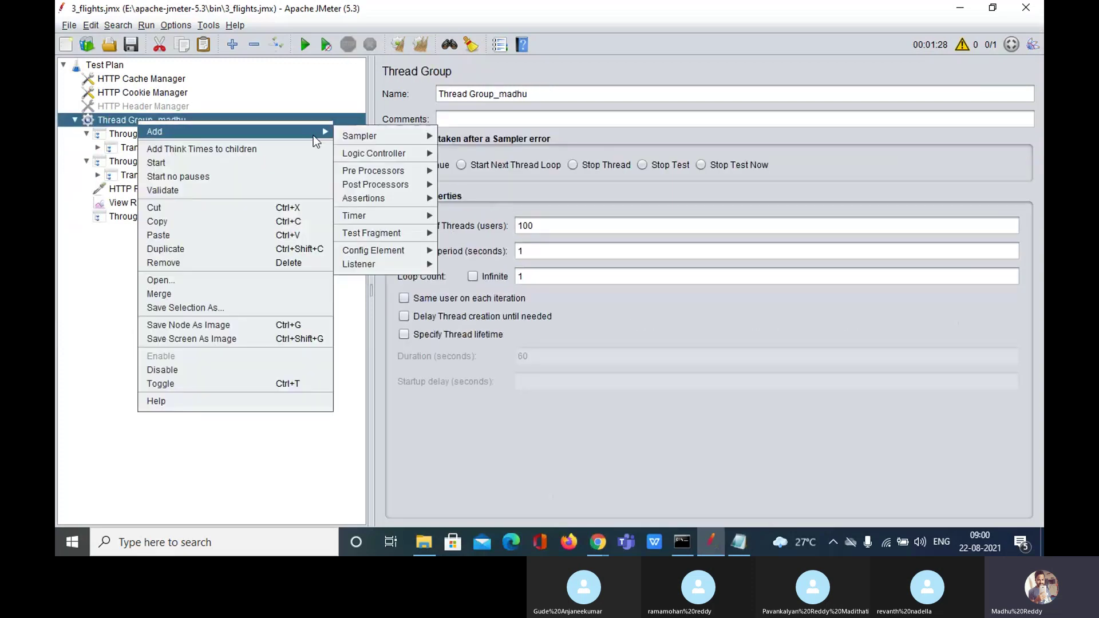
pyautogui.moveTo(385, 155)
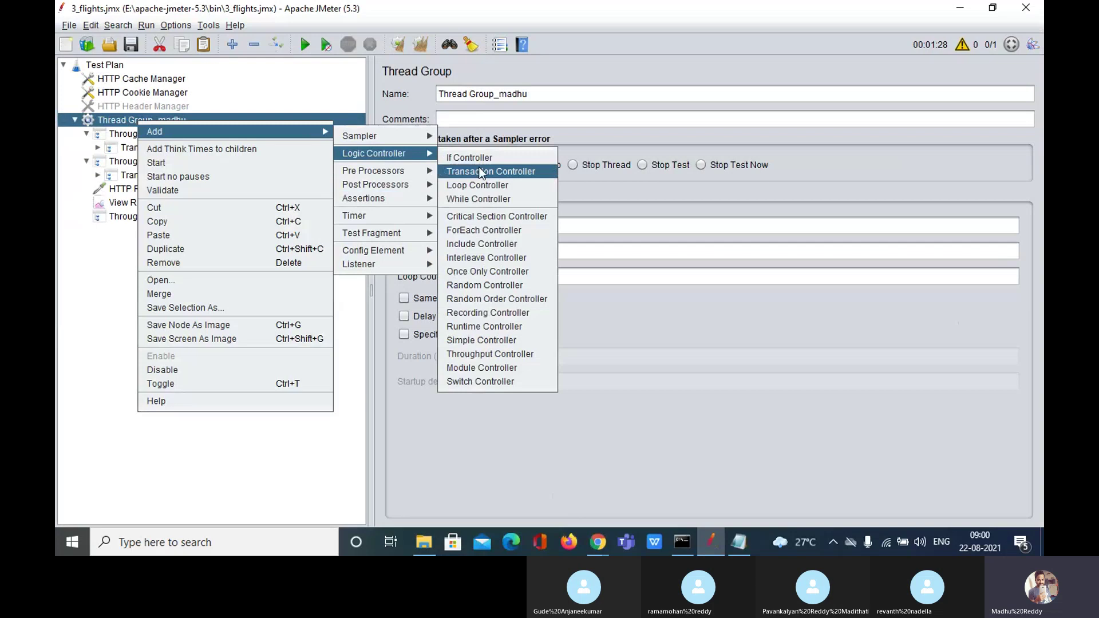
pyautogui.click(490, 354)
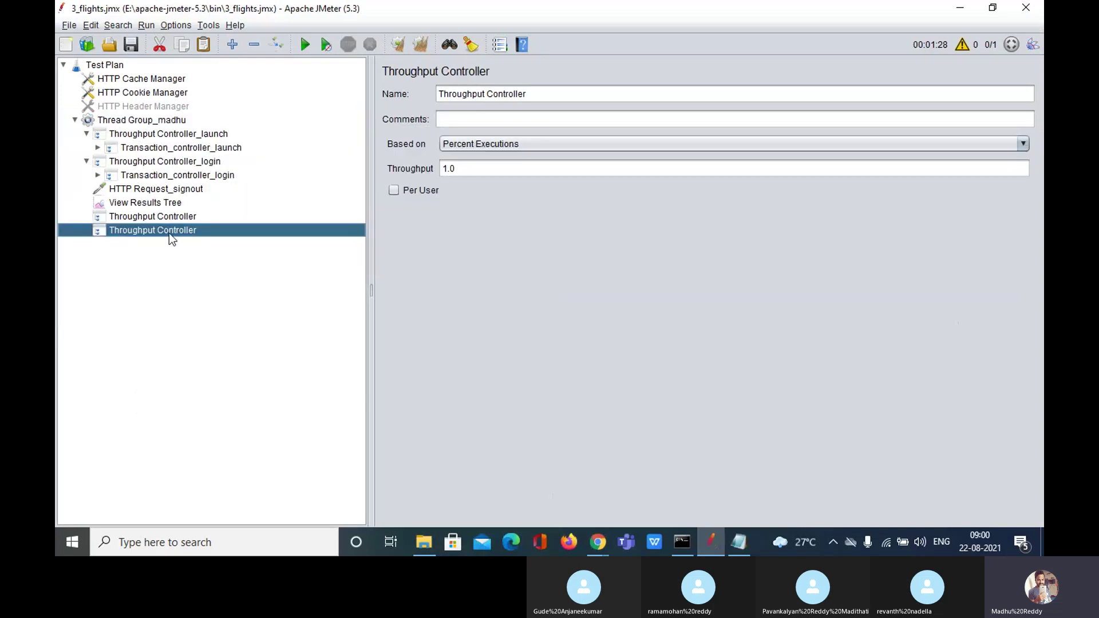
pyautogui.moveTo(170, 229); pyautogui.dragTo(158, 189)
pyautogui.click(161, 204)
# Rename the Throughput Controller that holds HTTP Request_signout as Throughput Controller_signout.
pyautogui.click(158, 189)
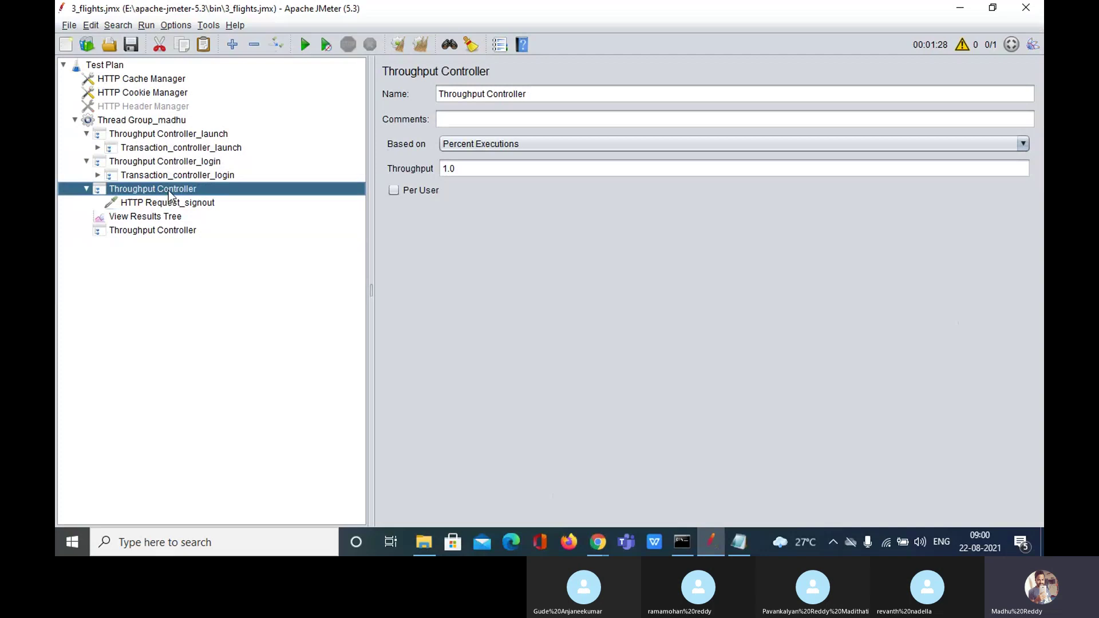
pyautogui.click(574, 95)
pyautogui.write('_')
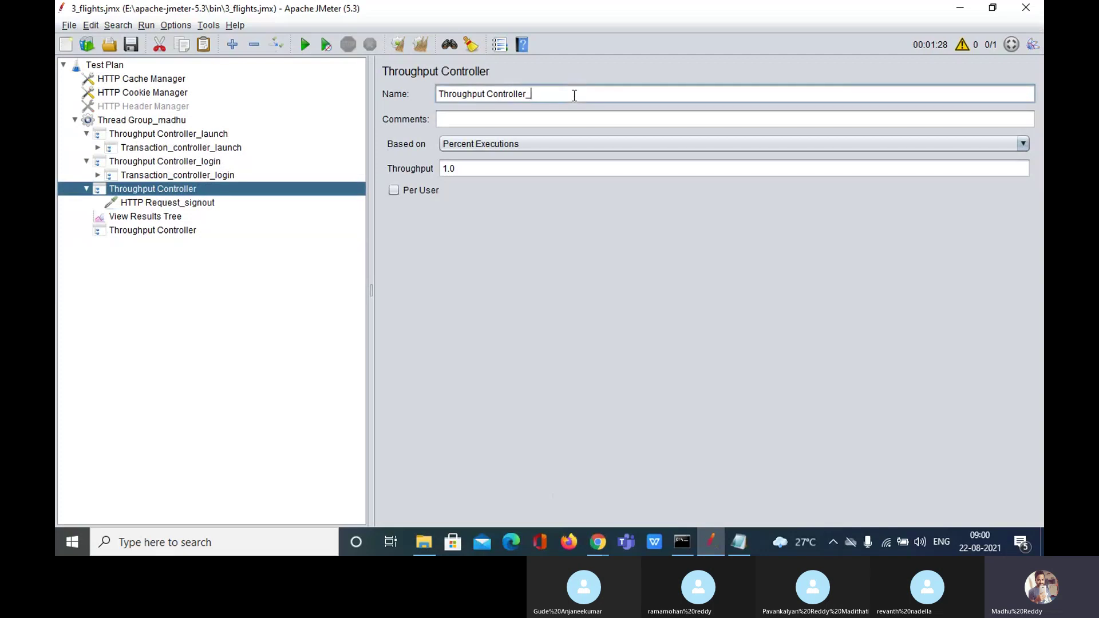
pyautogui.write('signout')
pyautogui.click(187, 204)
# Set the signout Throughput Controller's throughput to 10 and review the launch, login and signout shares in the Notepad note.
pyautogui.moveTo(186, 190); pyautogui.dragTo(339, 196)
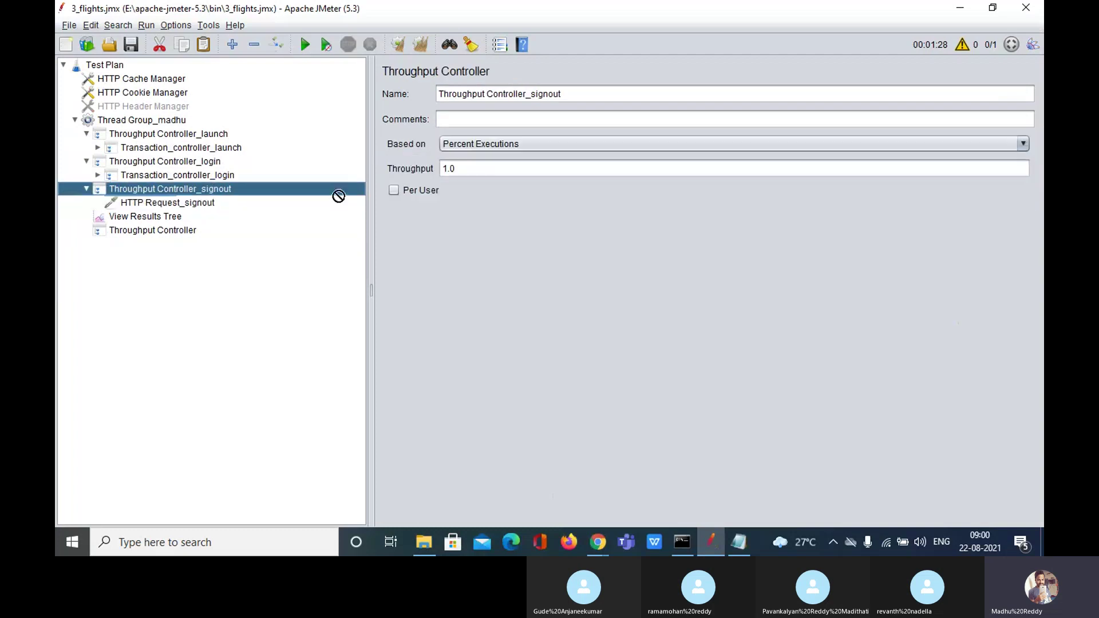
pyautogui.click(482, 166)
pyautogui.press('BackSpace')
pyautogui.press('BackSpace')
pyautogui.press('BackSpace')
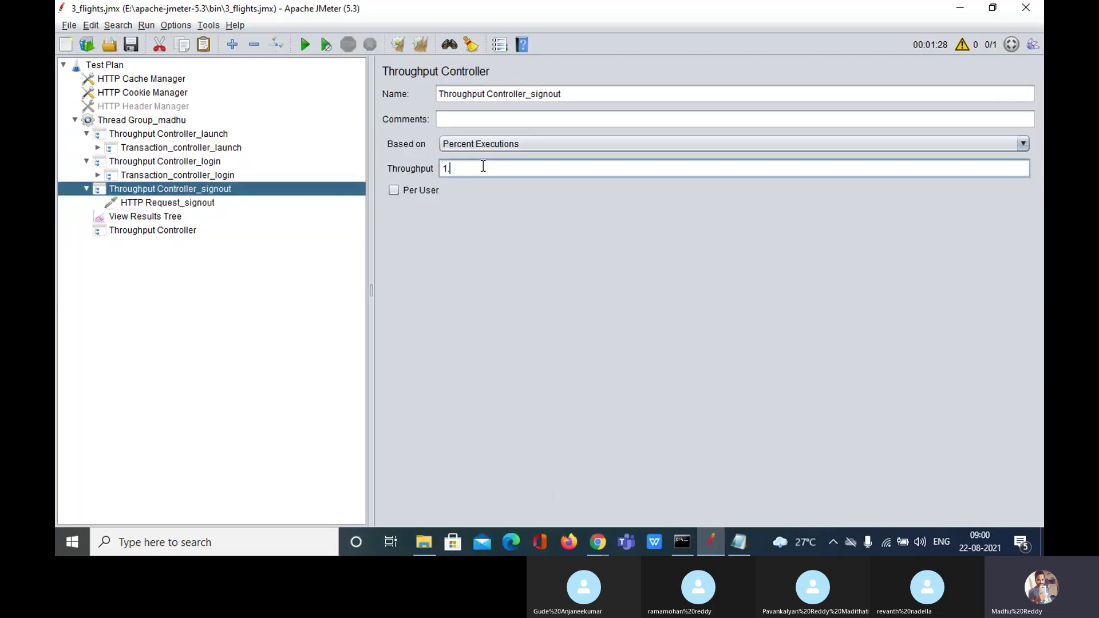
pyautogui.write('10')
pyautogui.click(739, 542)
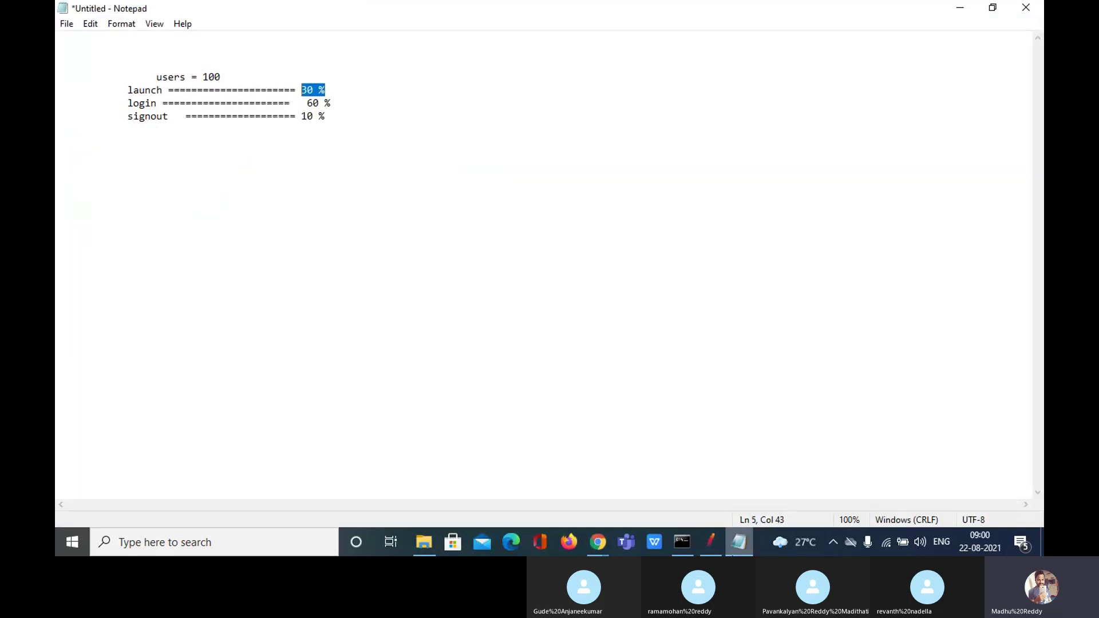
pyautogui.tripleClick(338, 86)
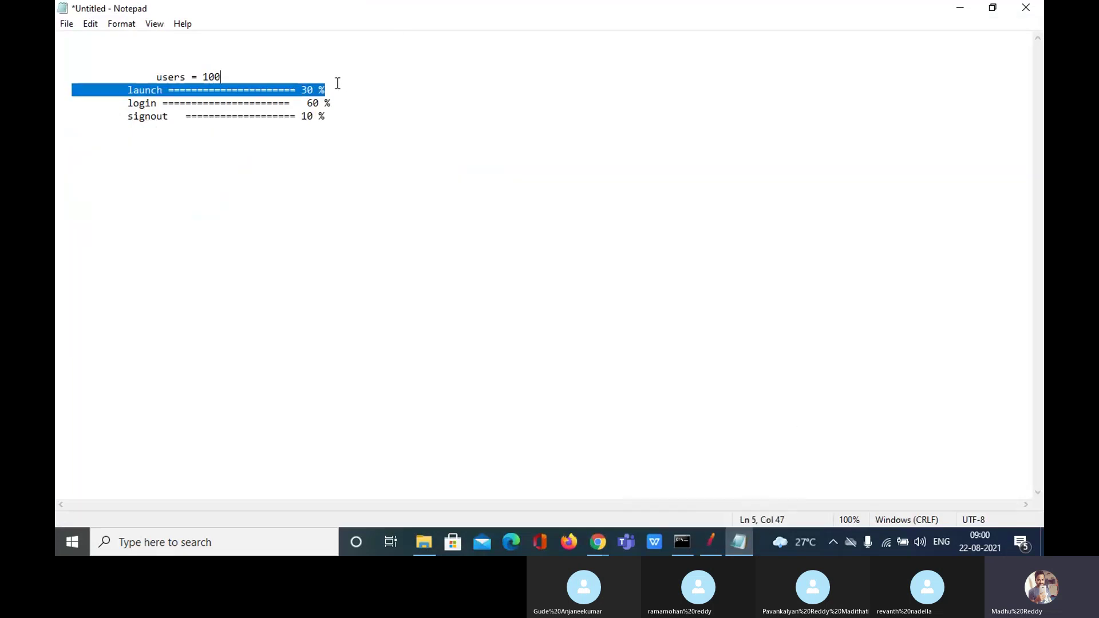
pyautogui.moveTo(351, 101)
pyautogui.mouseDown()
pyautogui.moveTo(307, 103)
pyautogui.moveTo(329, 112)
pyautogui.moveTo(302, 116)
pyautogui.moveTo(336, 99)
pyautogui.moveTo(336, 112)
pyautogui.mouseUp()
pyautogui.click(303, 90)
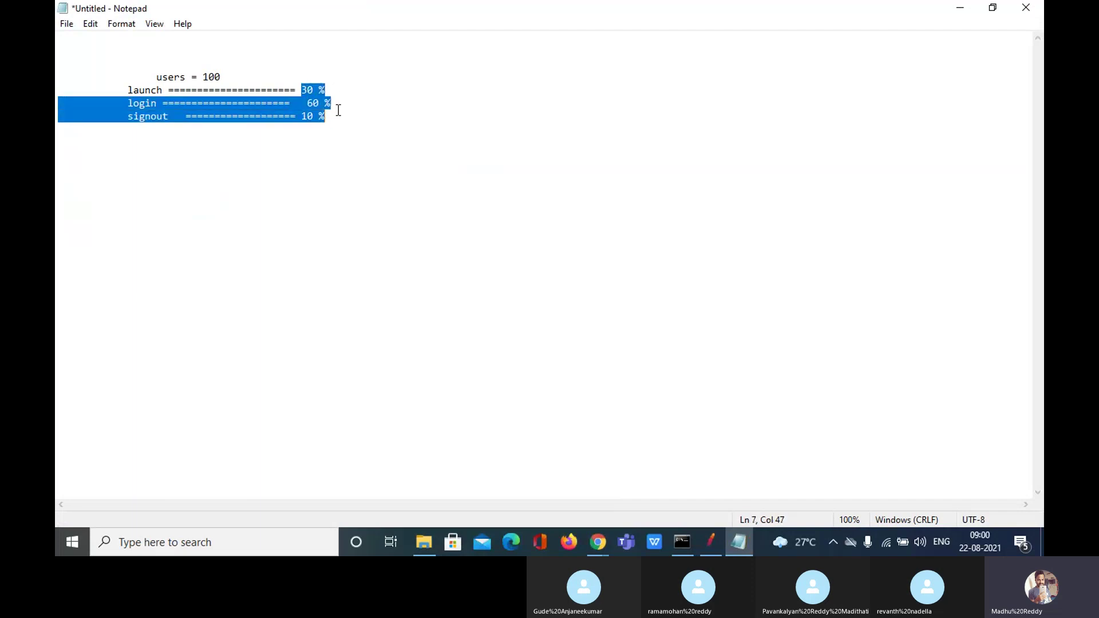
pyautogui.click(336, 112)
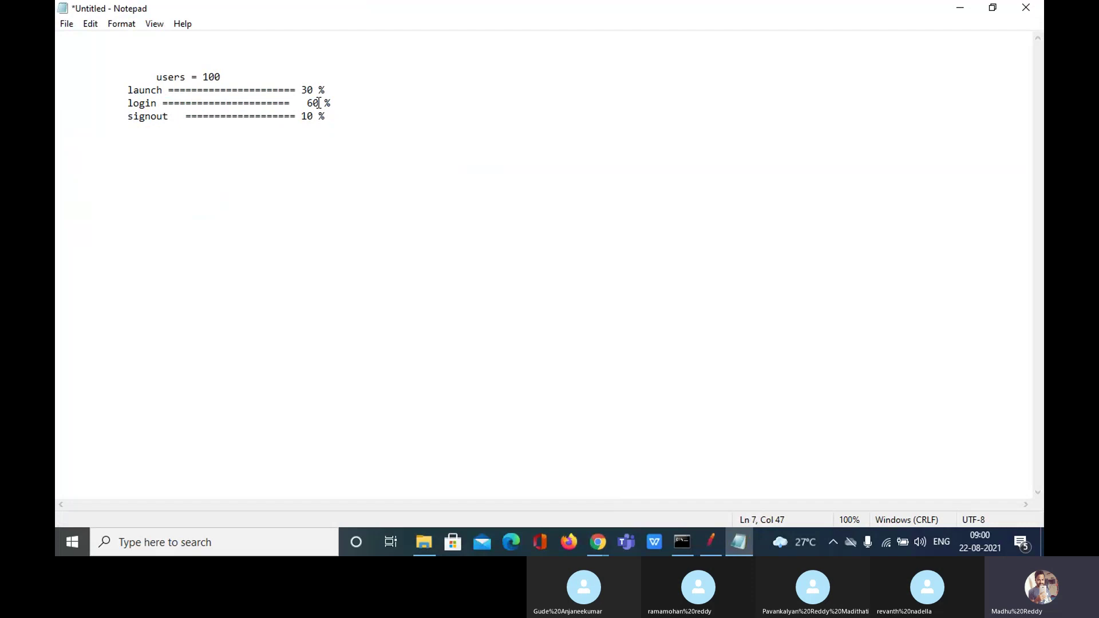
pyautogui.click(710, 542)
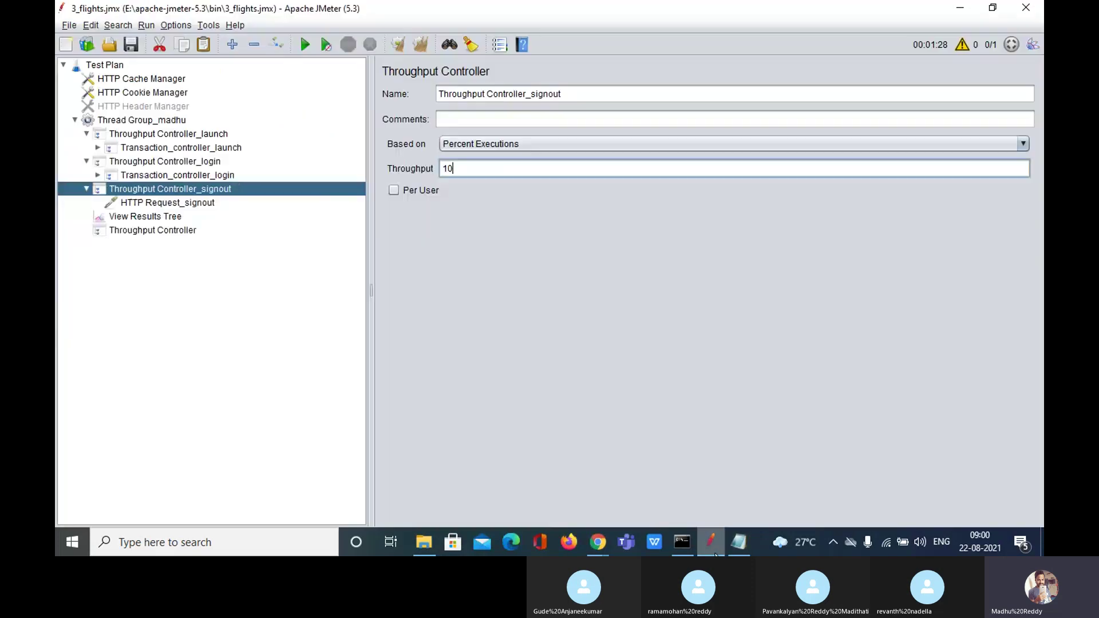
# Remove the unused, unrenamed Throughput Controller below View Results Tree from the test plan.
pyautogui.click(138, 231)
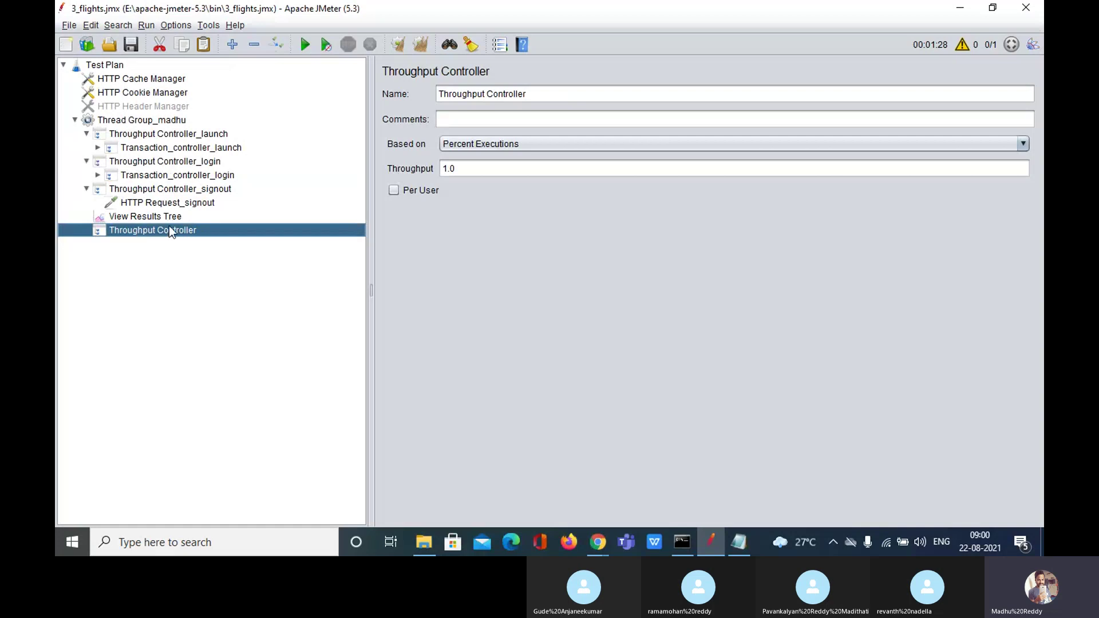
pyautogui.press('Delete')
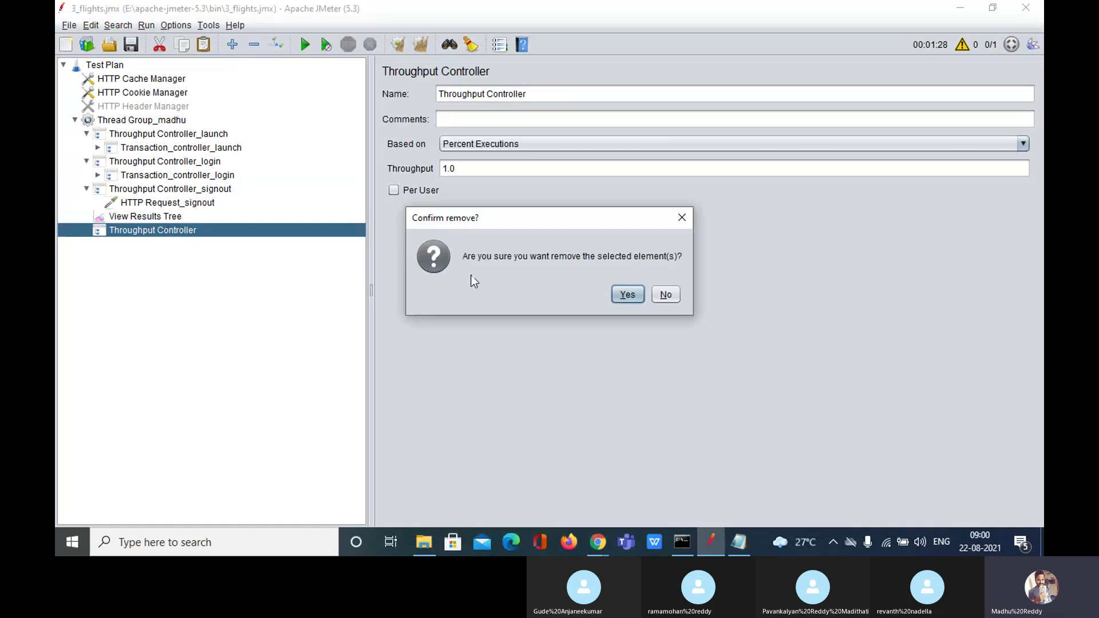
pyautogui.click(628, 294)
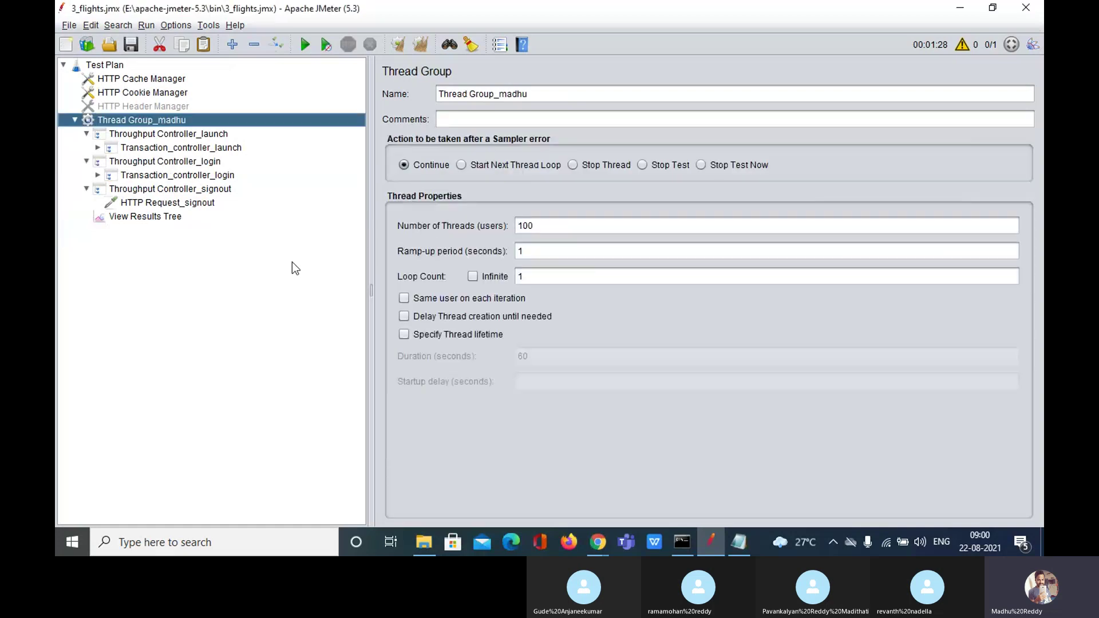
# Set Thread Group_madhu's number of threads to 10 and run the test with View Results Tree open.
pyautogui.click(140, 217)
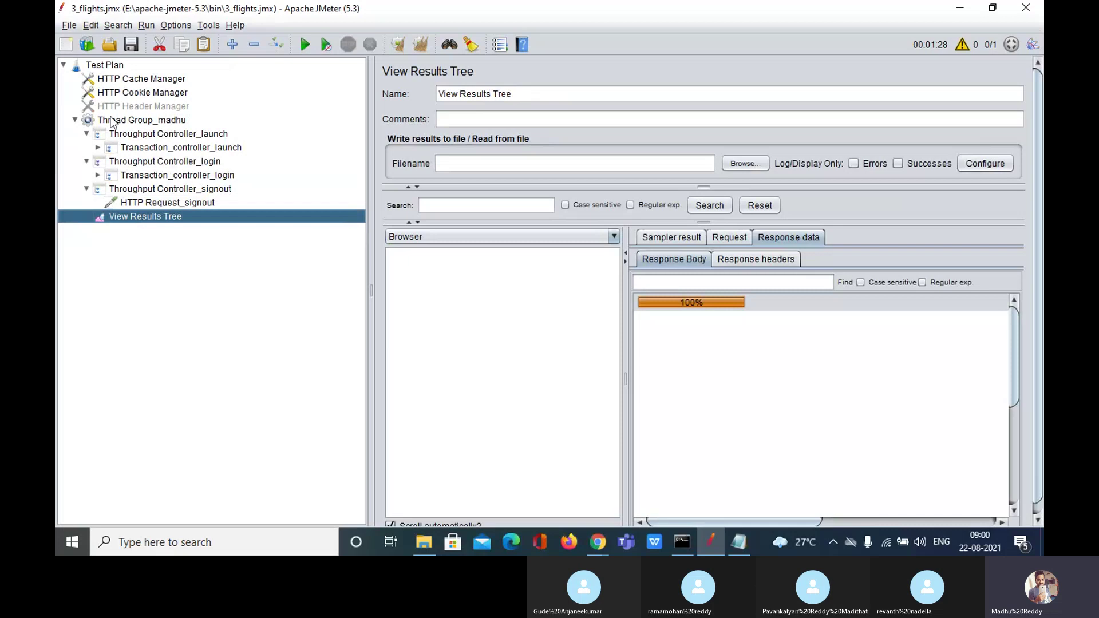
pyautogui.click(111, 119)
pyautogui.click(566, 228)
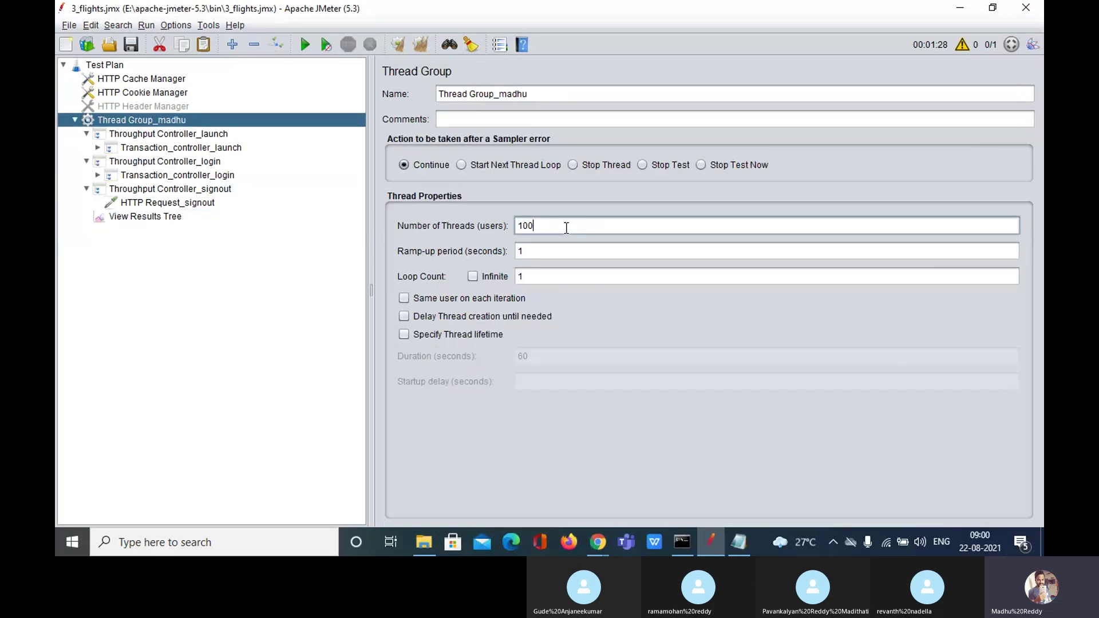
pyautogui.press('BackSpace')
pyautogui.click(133, 218)
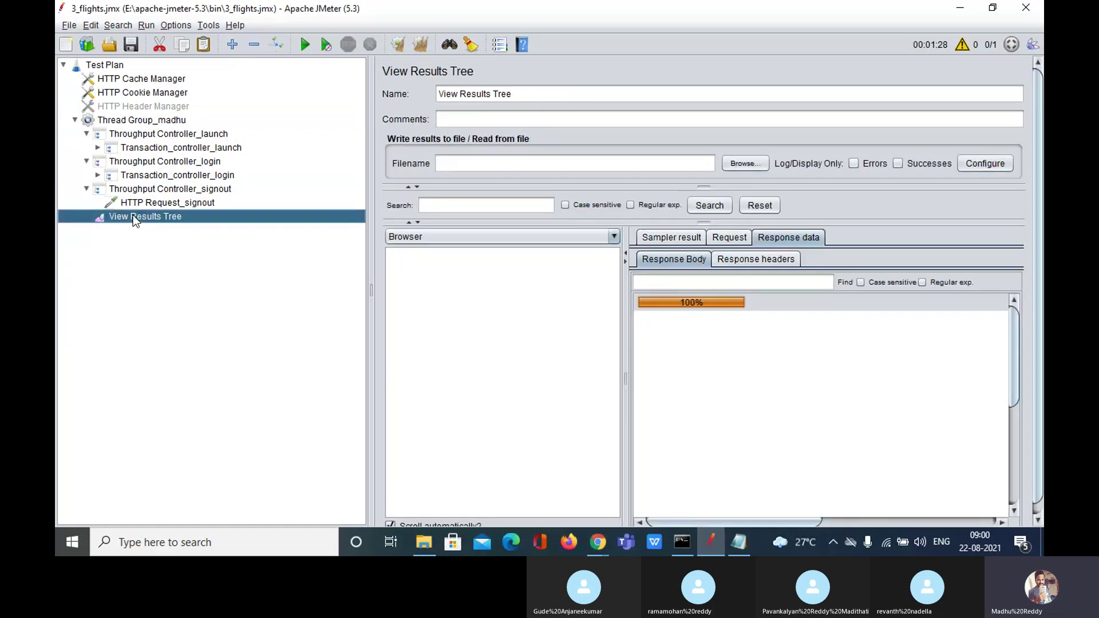
pyautogui.click(305, 44)
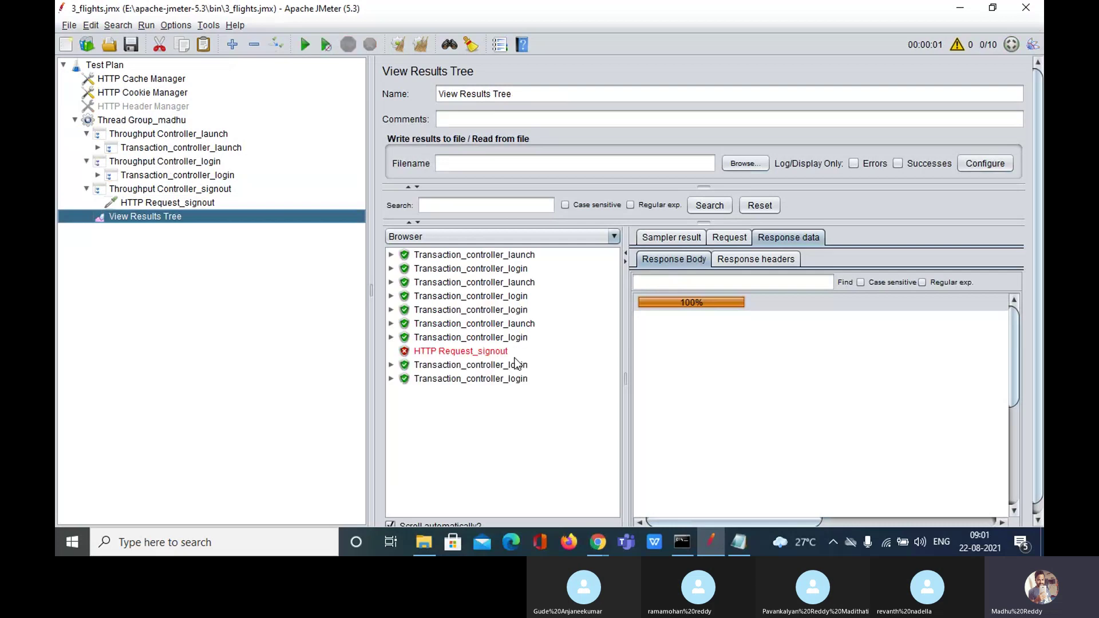
# In the Notepad note, add the expected counts for 10 users after each percentage: launch 3, login 6, signout 1.
pyautogui.click(738, 542)
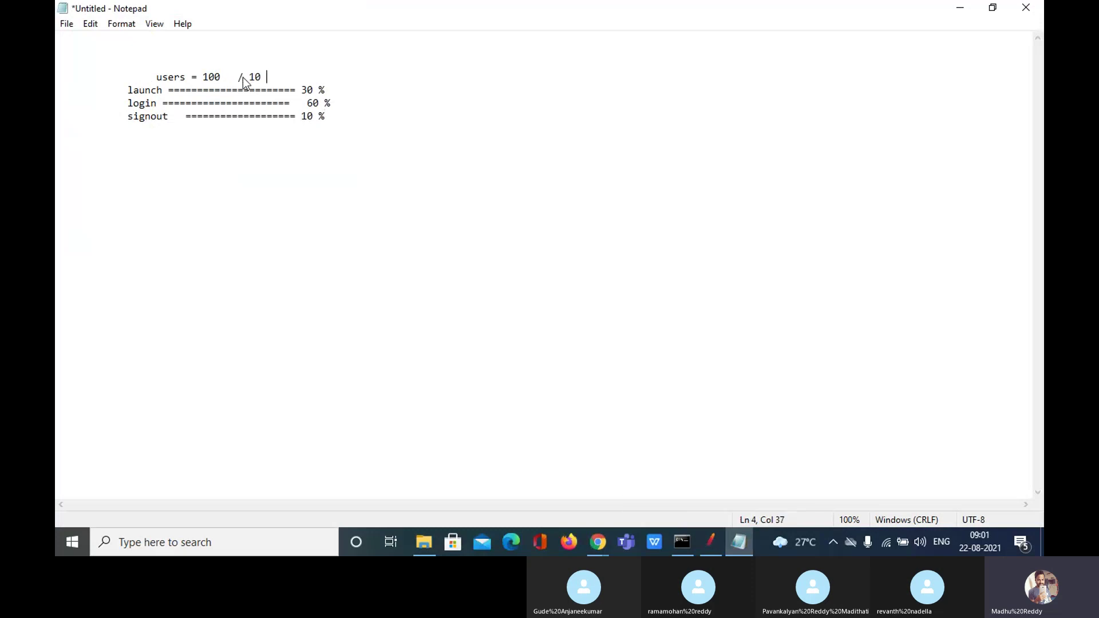
pyautogui.click(355, 90)
pyautogui.write('===============   3')
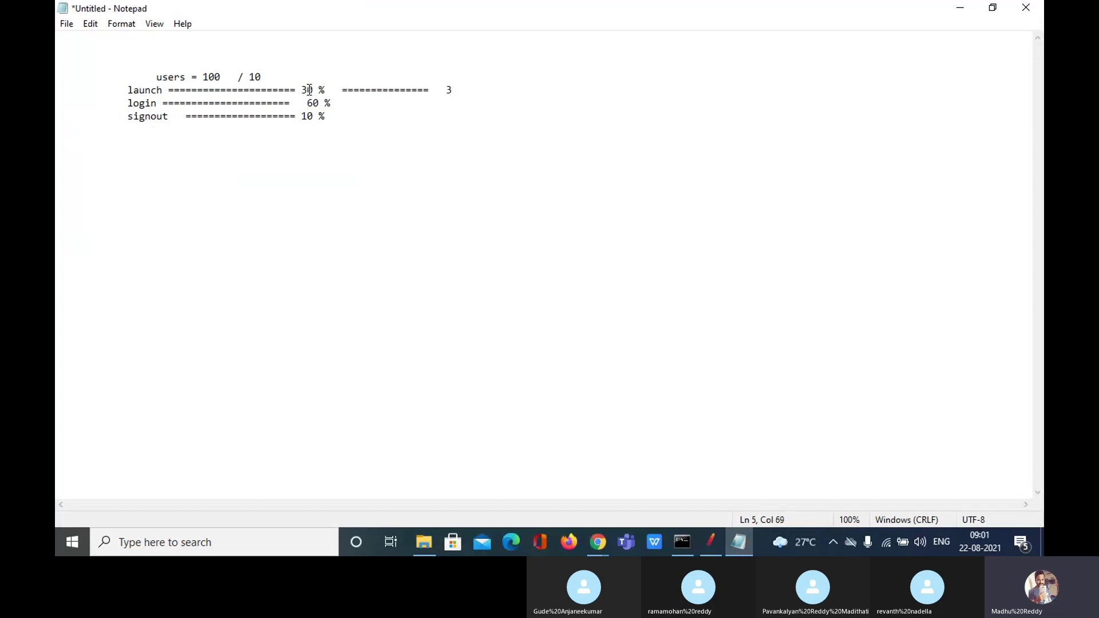
pyautogui.click(343, 104)
pyautogui.write('====================   6')
pyautogui.click(368, 116)
pyautogui.write('==================== 1')
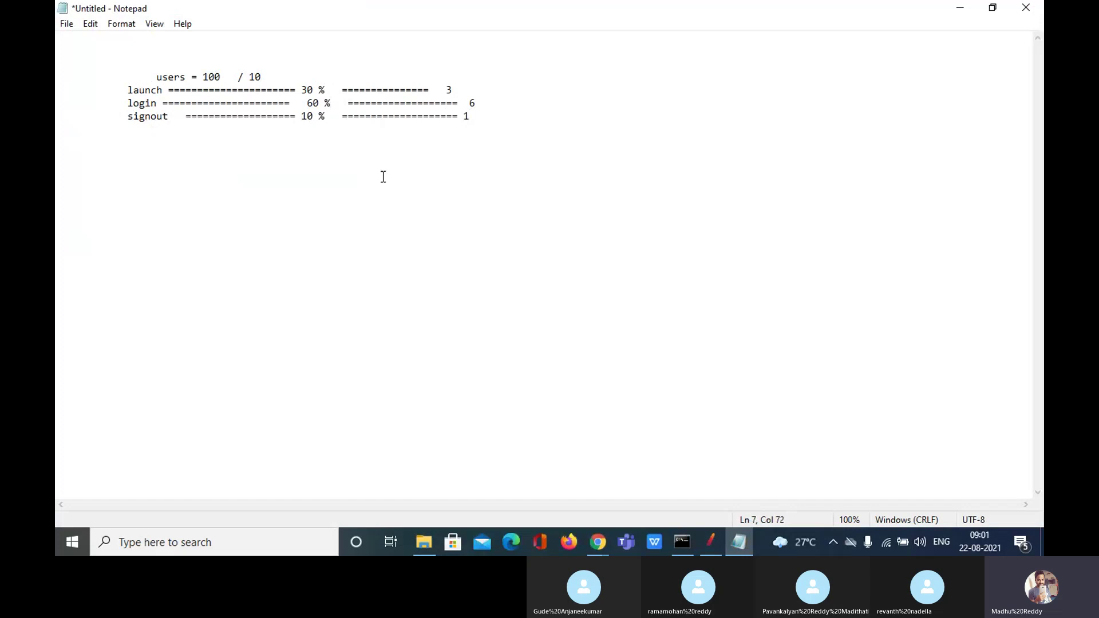
pyautogui.moveTo(475, 116); pyautogui.dragTo(449, 91)
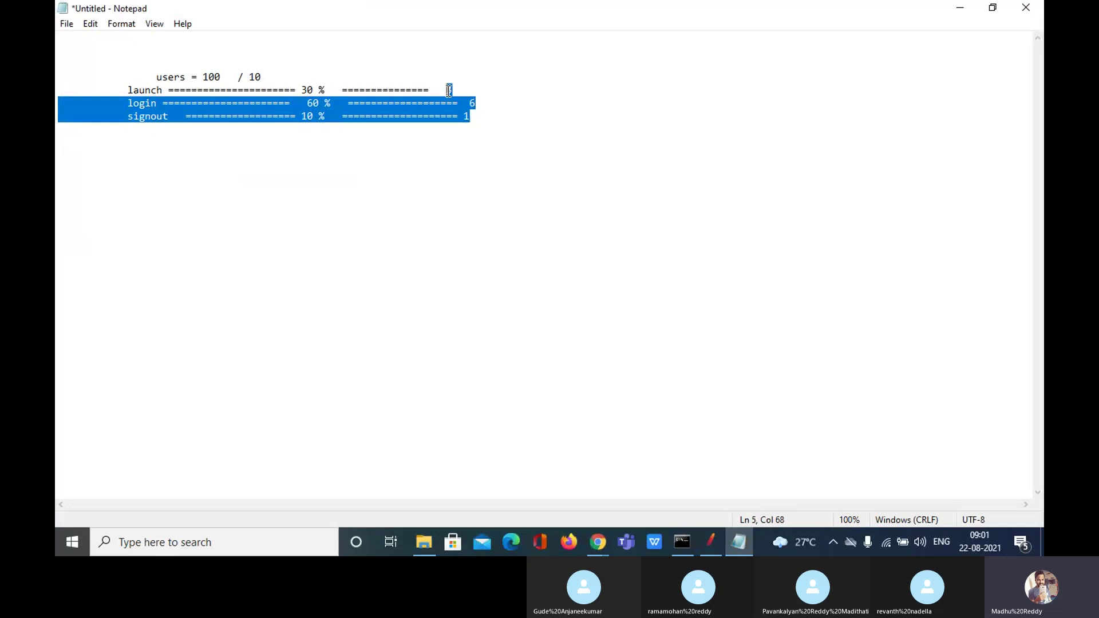
pyautogui.click(479, 110)
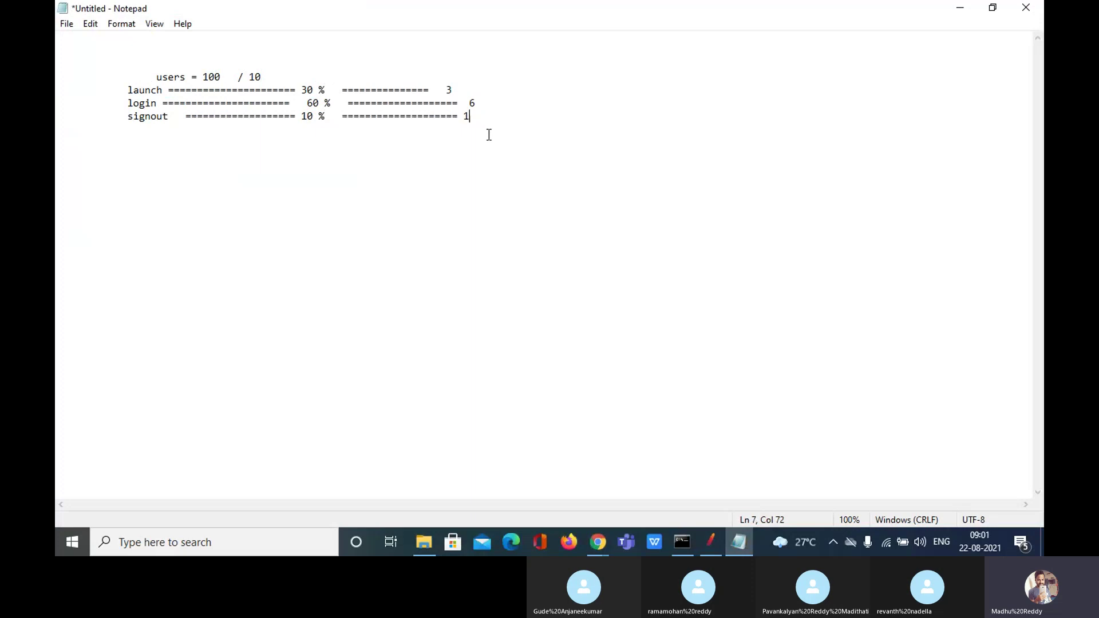
# Back in JMeter, go through the launch, login and signout samples in View Results Tree to count each one's executions.
pyautogui.click(711, 543)
pyautogui.click(530, 257)
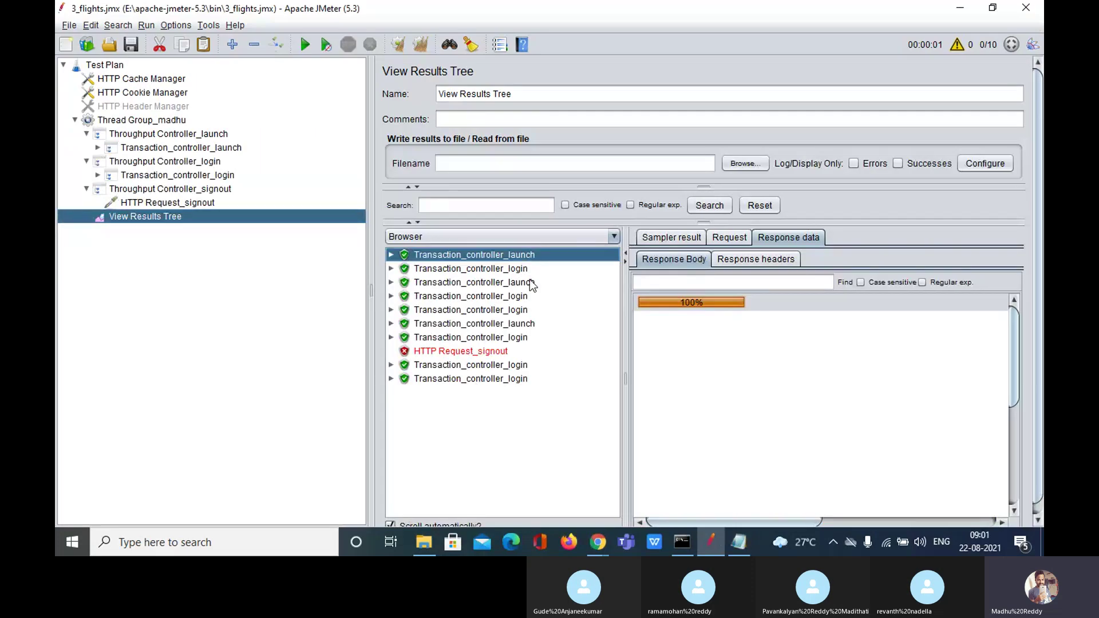
pyautogui.click(532, 283)
pyautogui.click(515, 326)
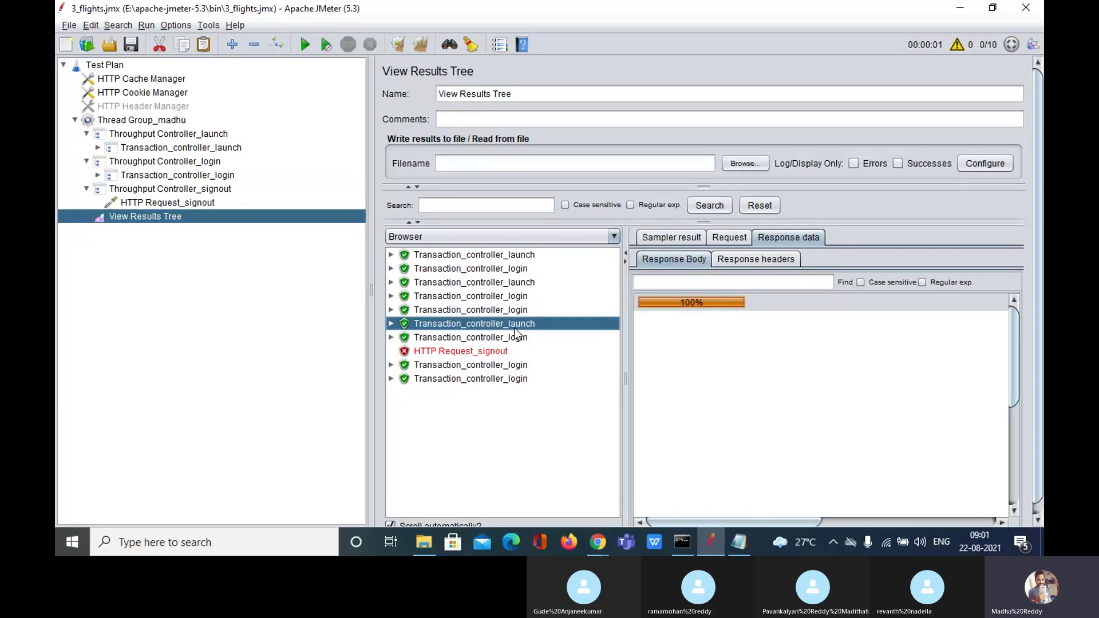
pyautogui.click(521, 269)
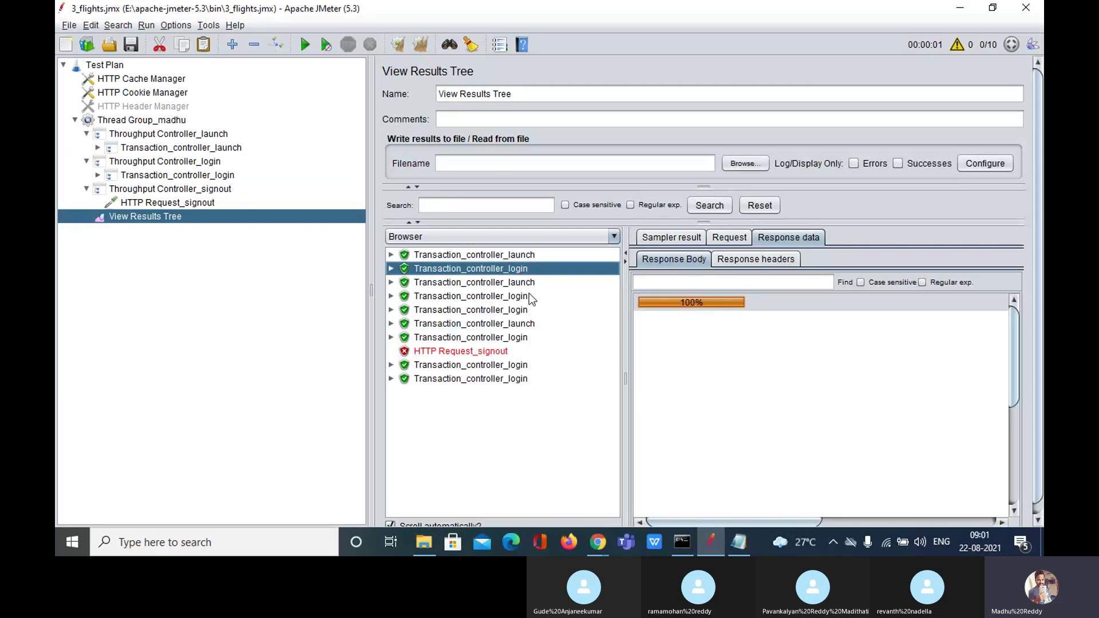
pyautogui.click(524, 296)
pyautogui.click(524, 308)
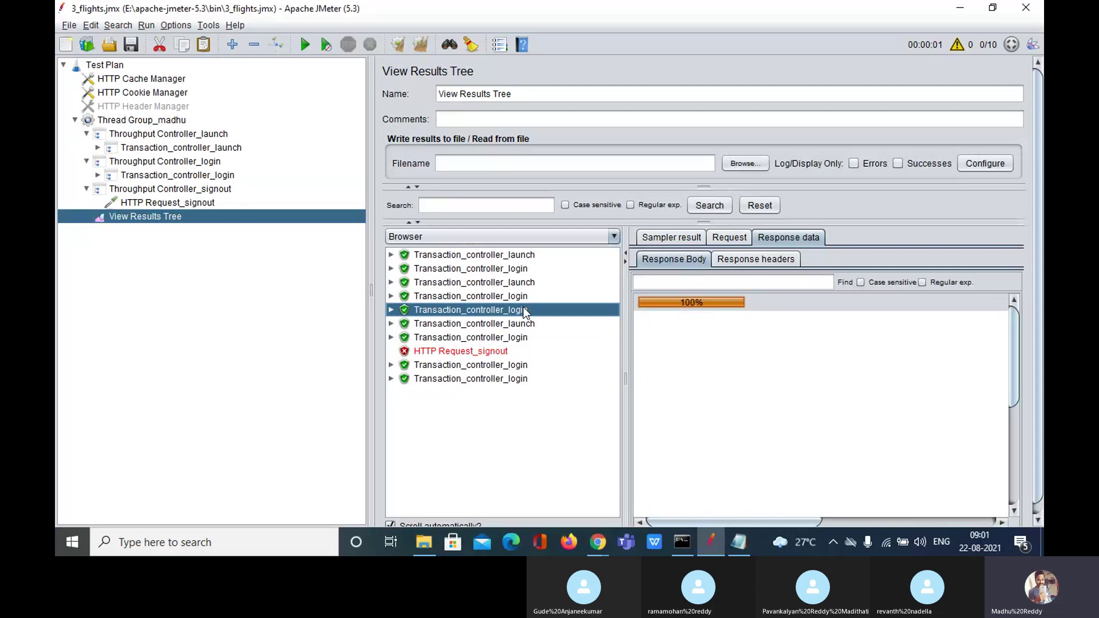
pyautogui.click(520, 339)
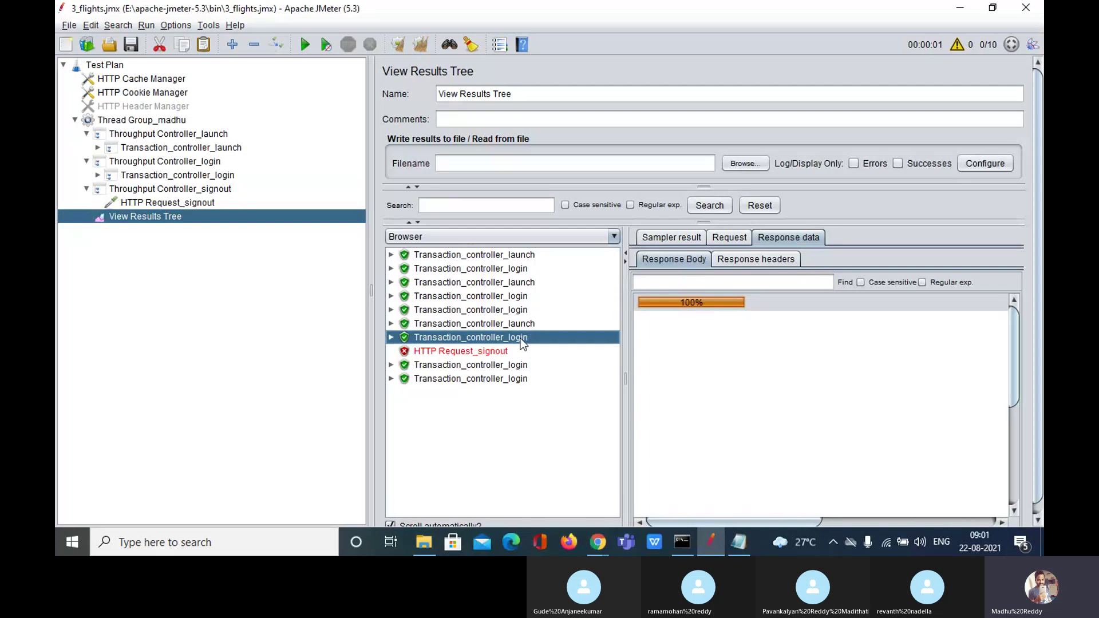
pyautogui.click(520, 372)
pyautogui.click(519, 379)
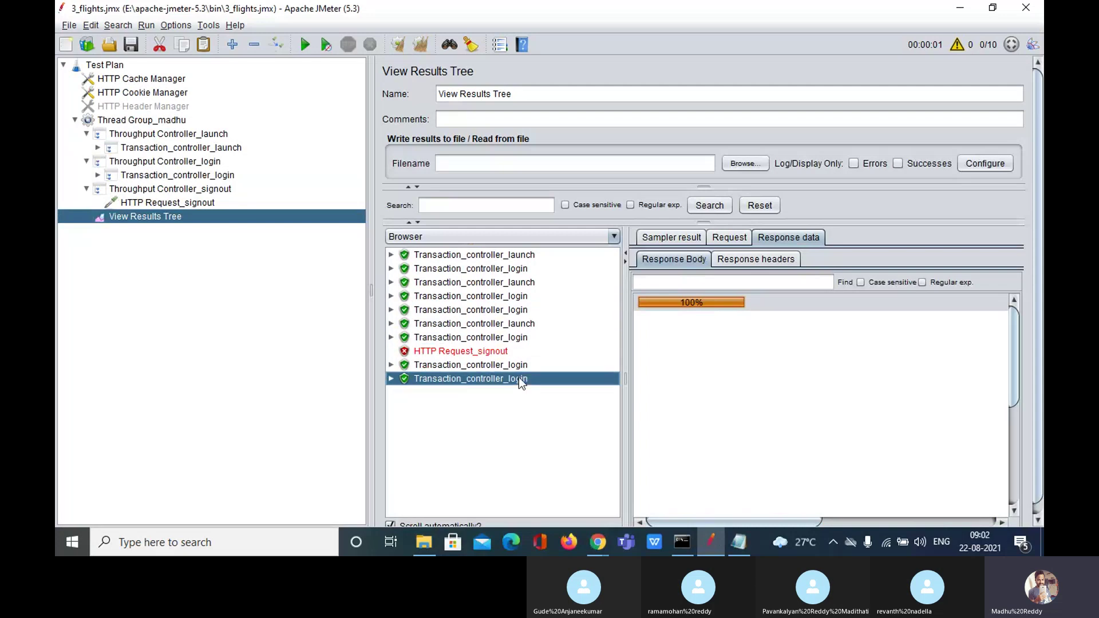
pyautogui.click(478, 350)
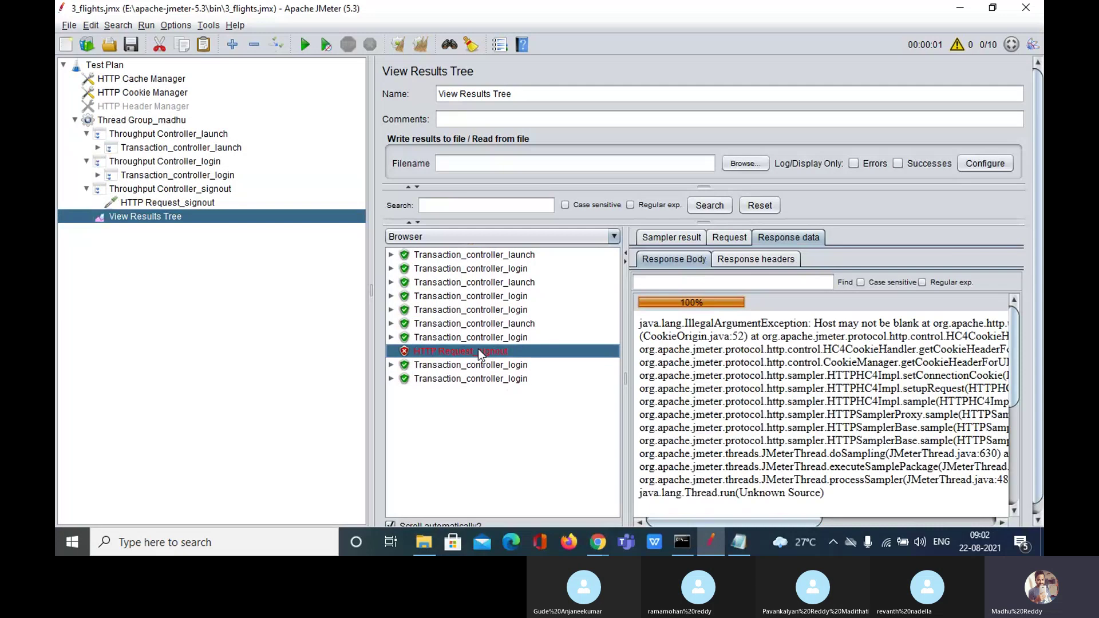
# Check Thread Group_madhu's thread settings and compare them with the user total and percentage split in the Notepad note.
pyautogui.click(181, 121)
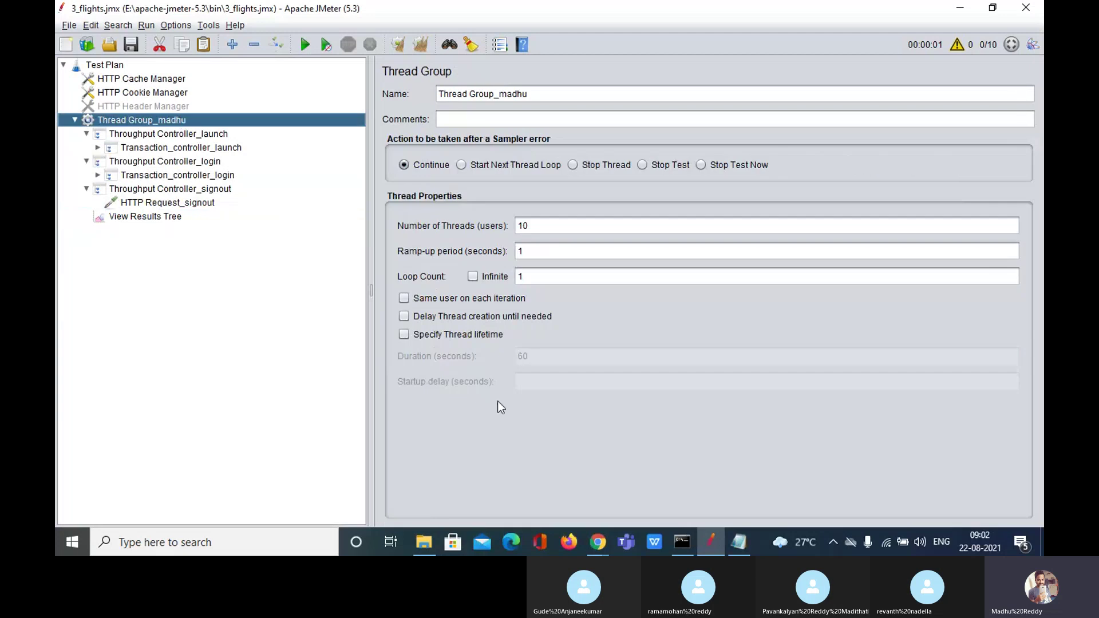
pyautogui.click(740, 544)
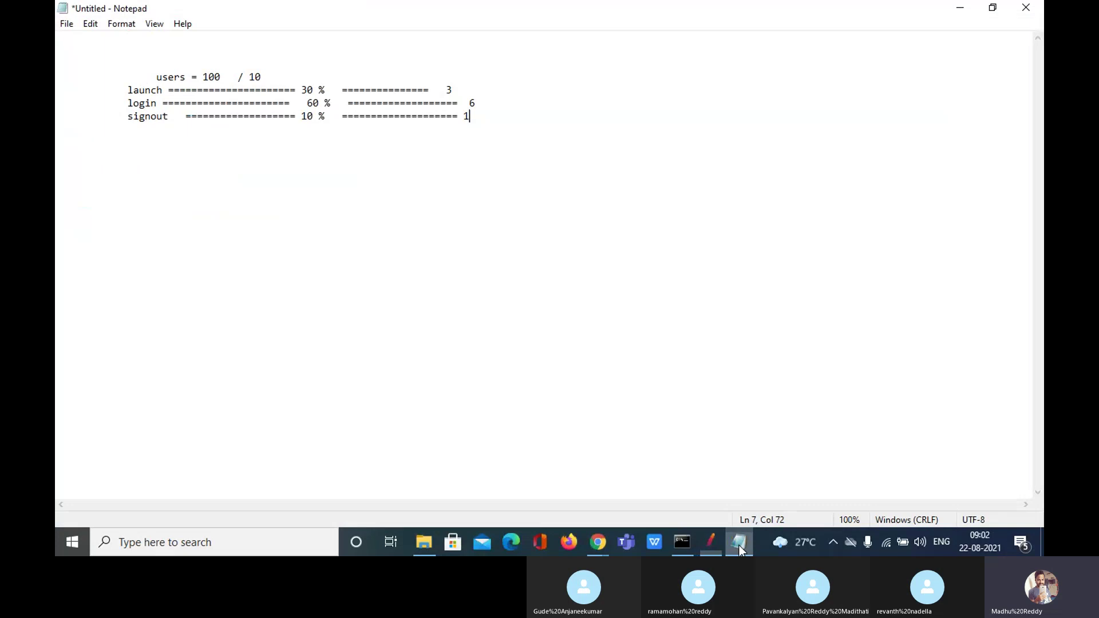
pyautogui.moveTo(331, 103); pyautogui.dragTo(303, 90)
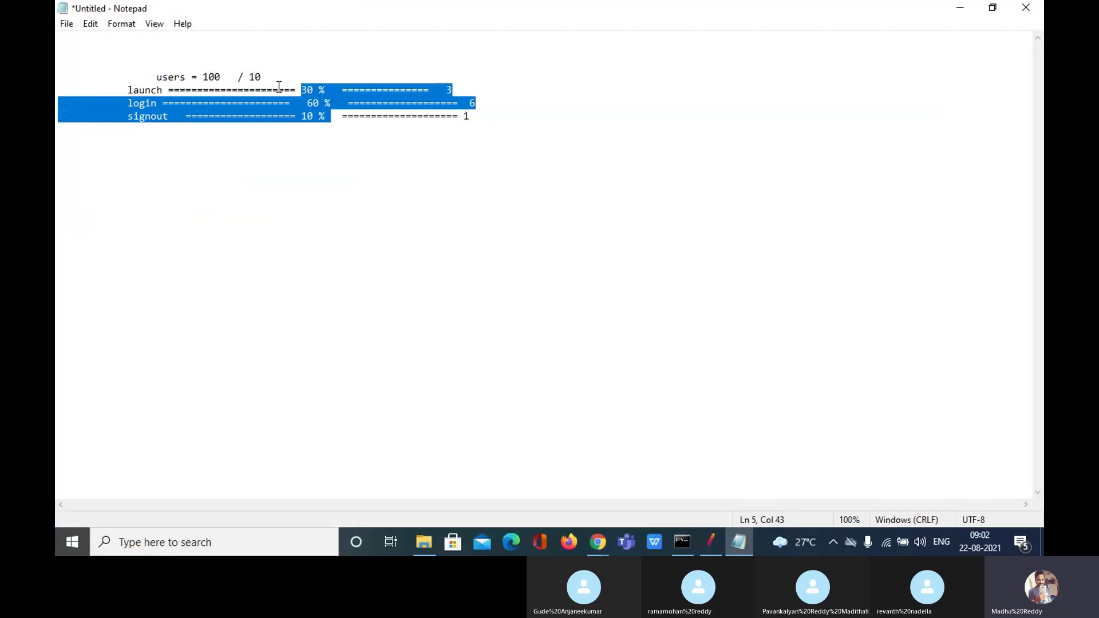
pyautogui.moveTo(145, 77)
pyautogui.mouseDown()
pyautogui.moveTo(498, 130)
pyautogui.moveTo(145, 76)
pyautogui.mouseUp()
pyautogui.click(500, 130)
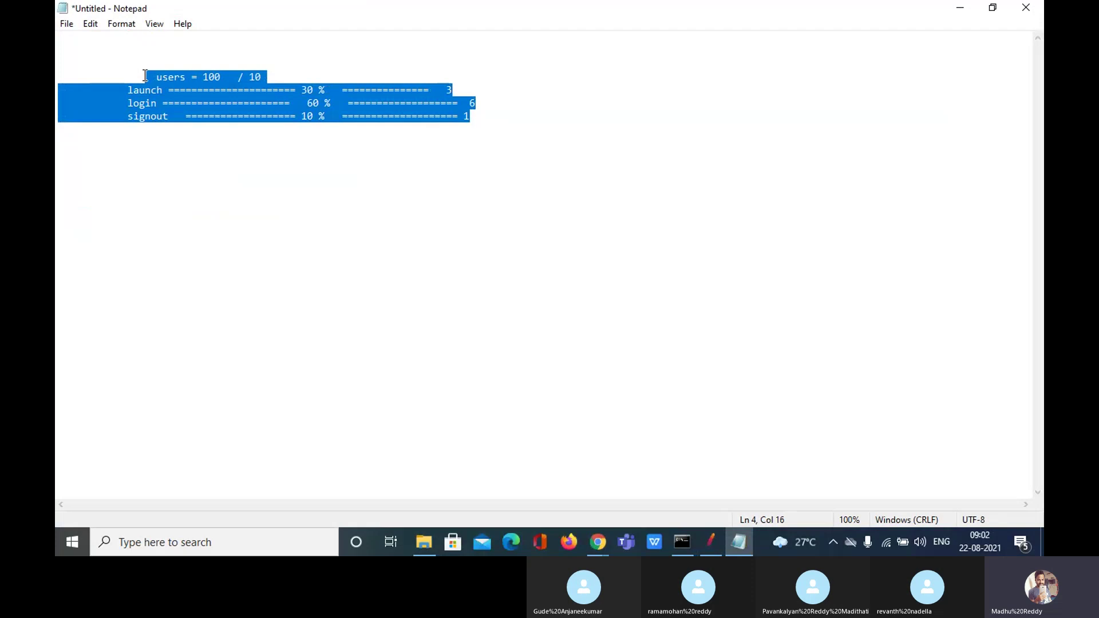
pyautogui.click(473, 125)
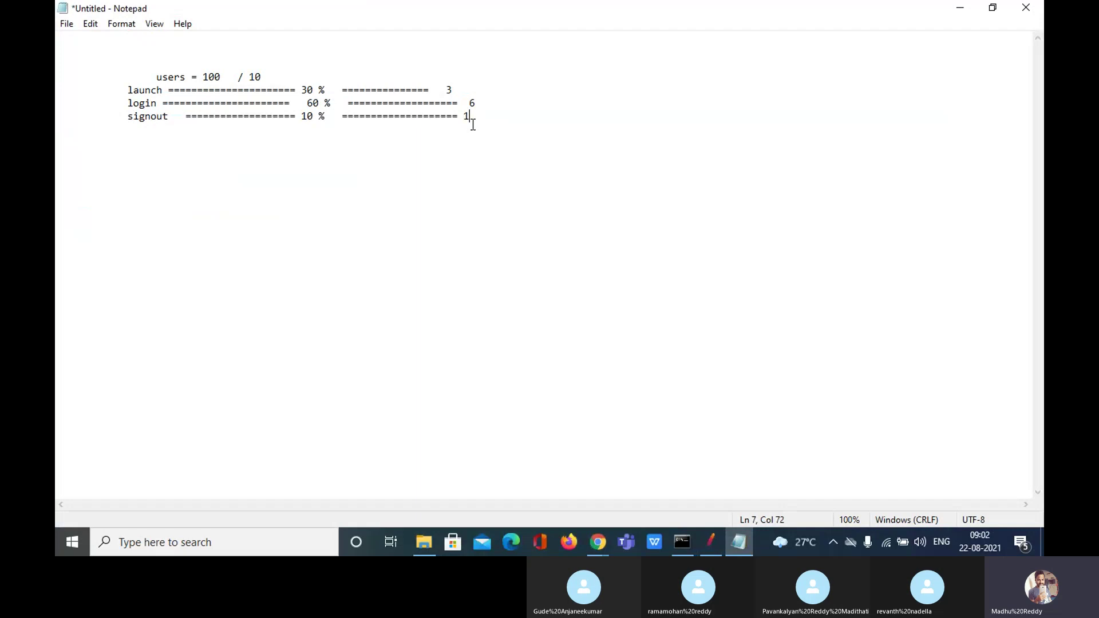
pyautogui.click(710, 542)
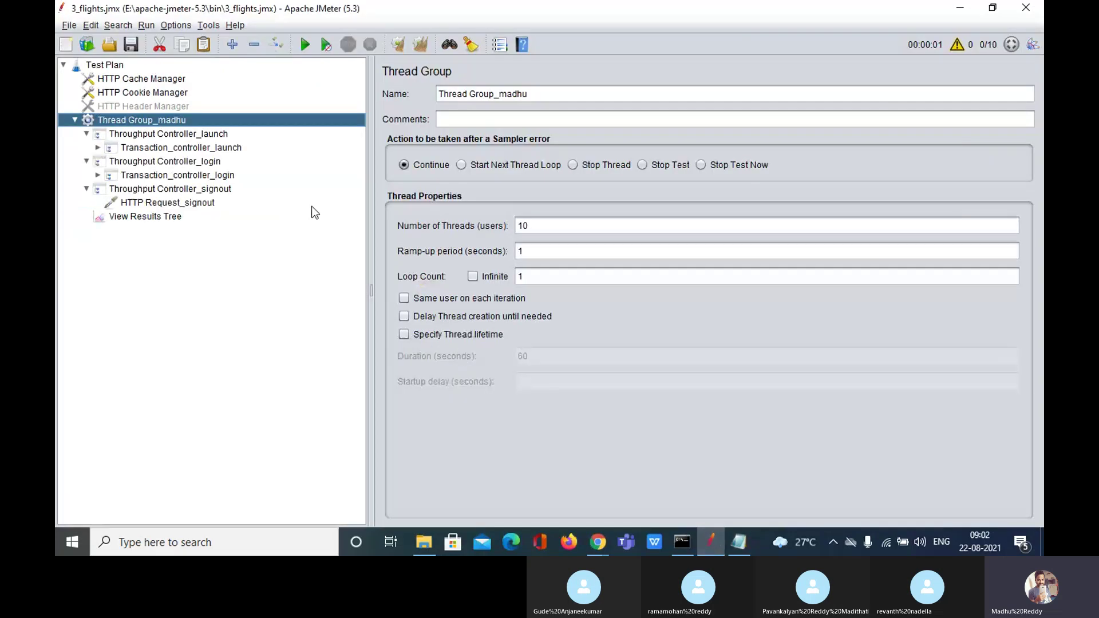
# Examine Throughput Controller_launch's throughput and execution-basis options, keeping Percent Executions selected.
pyautogui.click(179, 133)
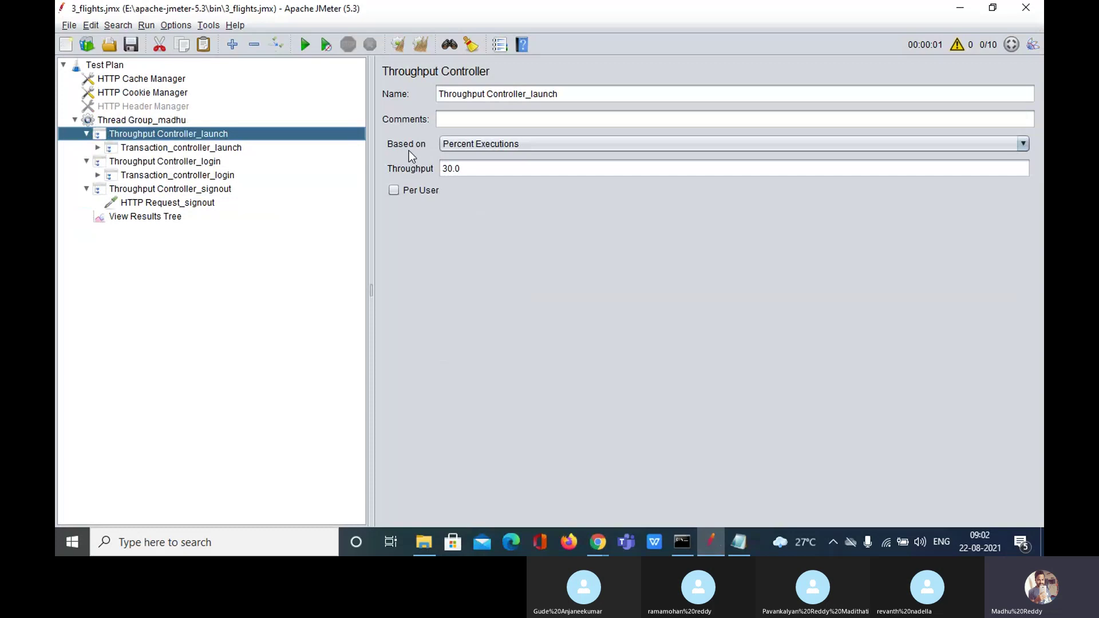
pyautogui.click(481, 168)
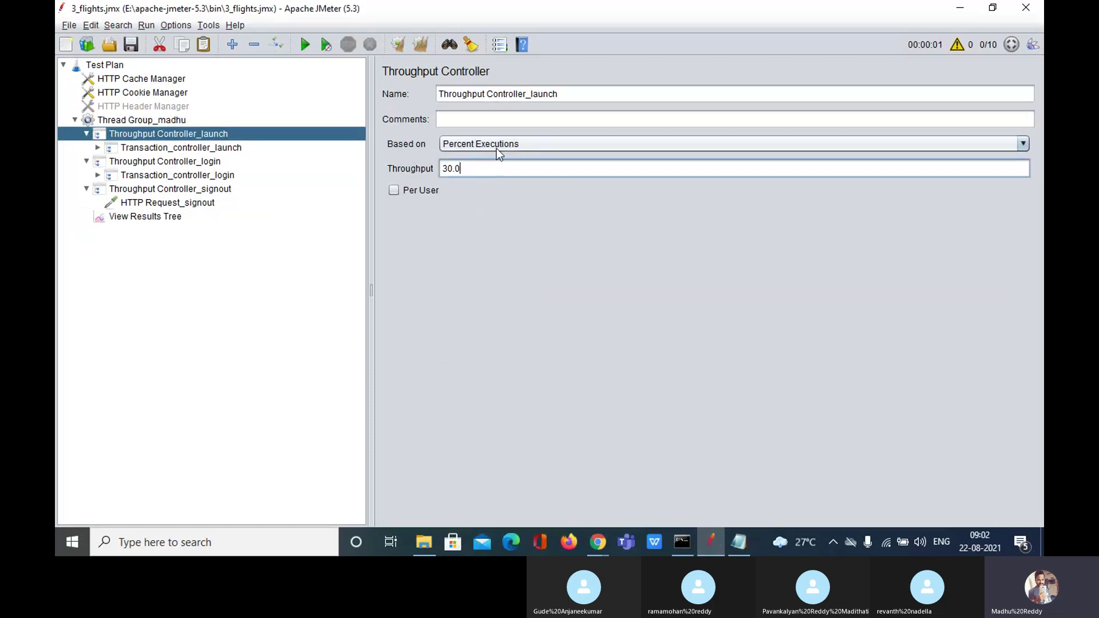
pyautogui.click(497, 147)
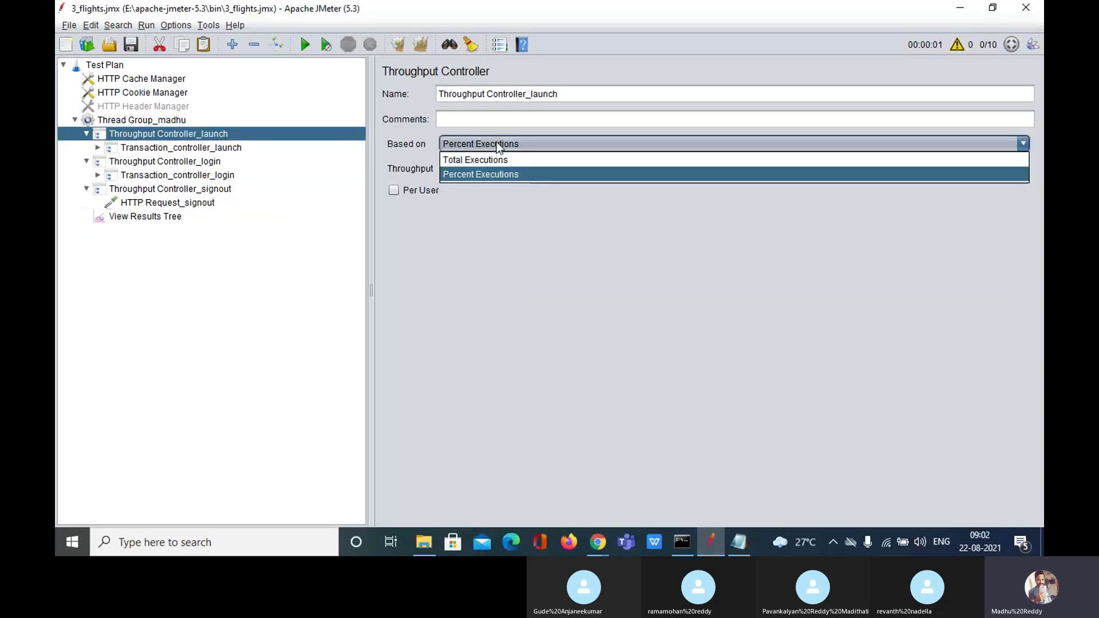
pyautogui.click(496, 143)
pyautogui.click(497, 142)
pyautogui.click(496, 174)
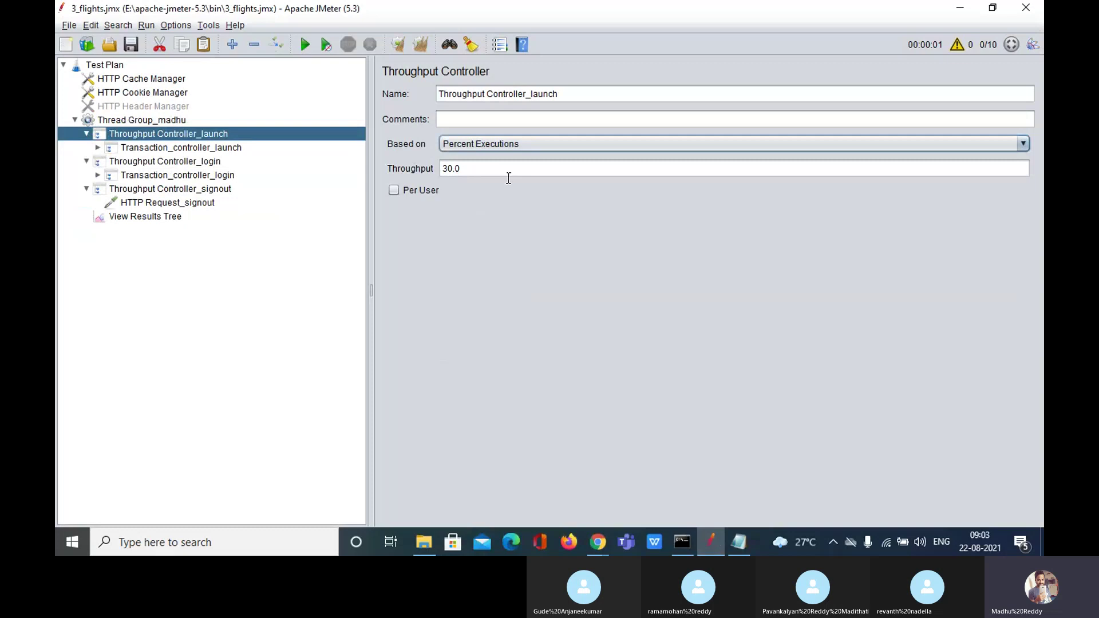
pyautogui.click(468, 172)
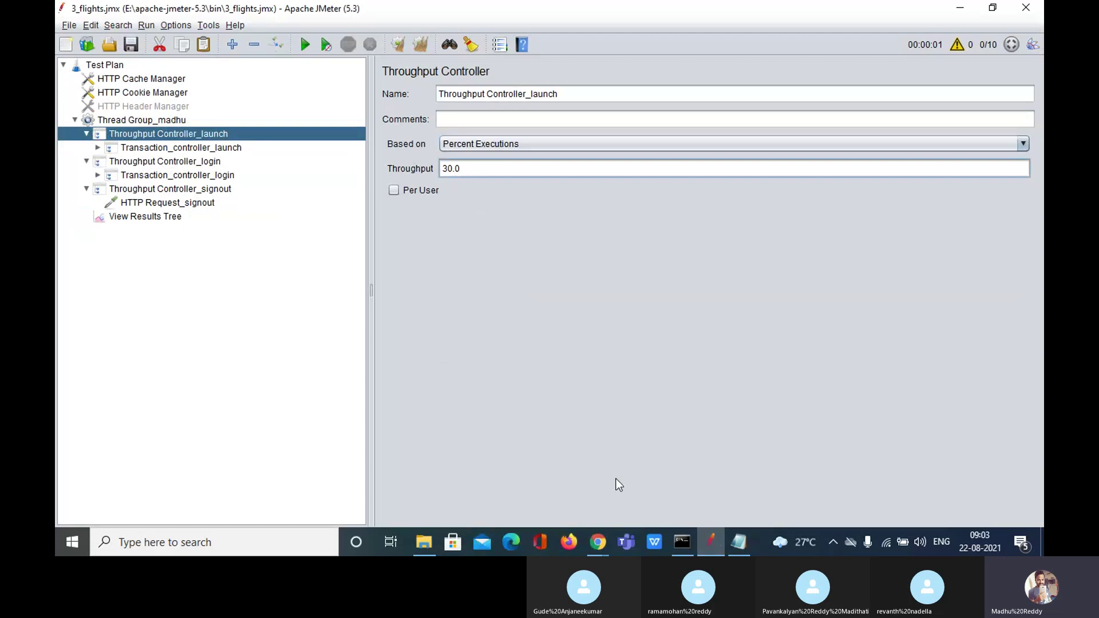
# Switch to the Skype meeting in Chrome to check the call, and return to JMeter.
pyautogui.click(604, 551)
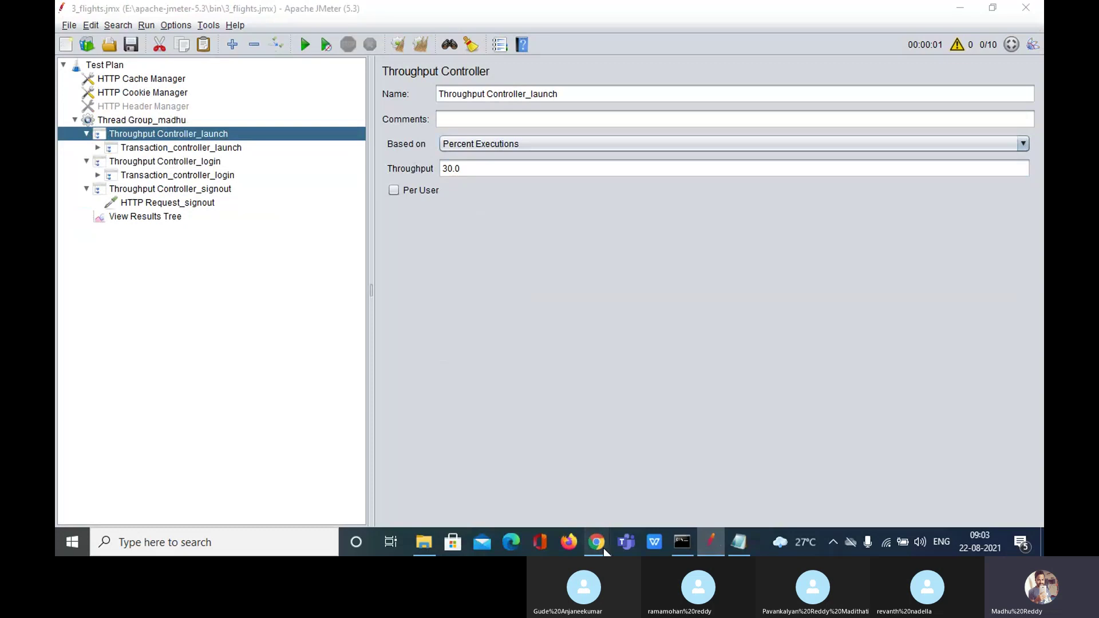
pyautogui.click(542, 480)
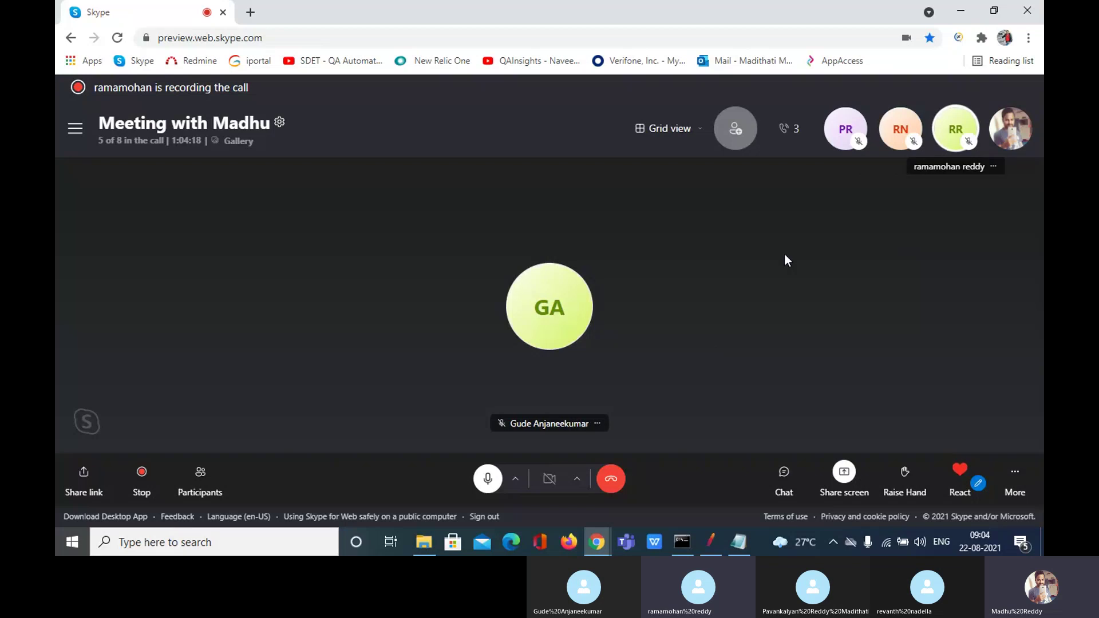
pyautogui.click(709, 532)
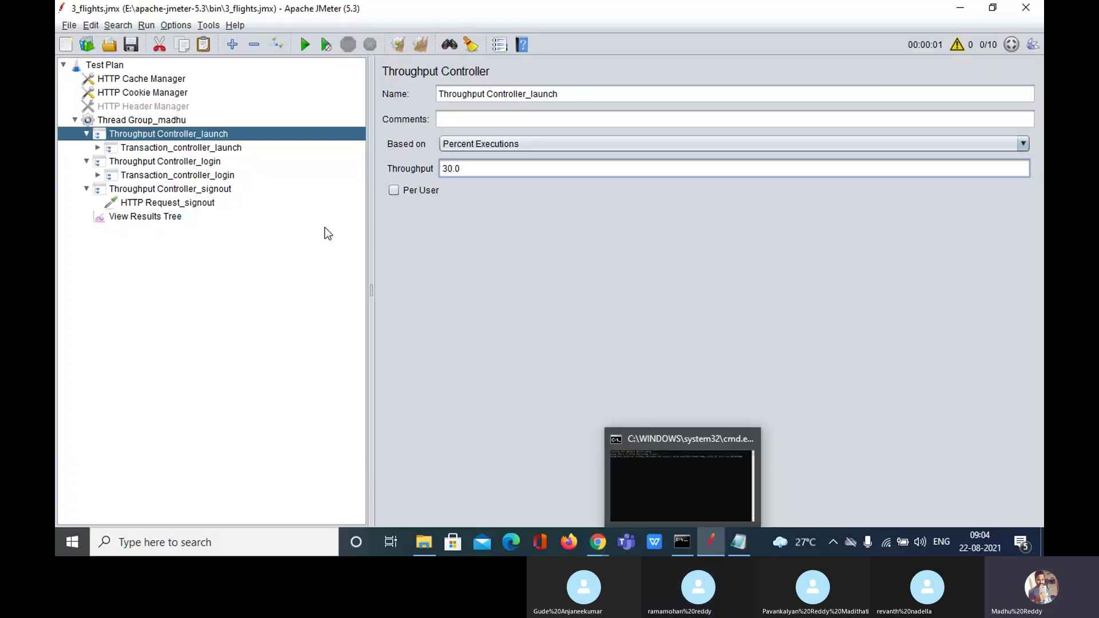
# Examine the logic controller types and other element categories that can be added to Thread Group_madhu, without adding any.
pyautogui.doubleClick(139, 118)
pyautogui.rightClick(139, 119)
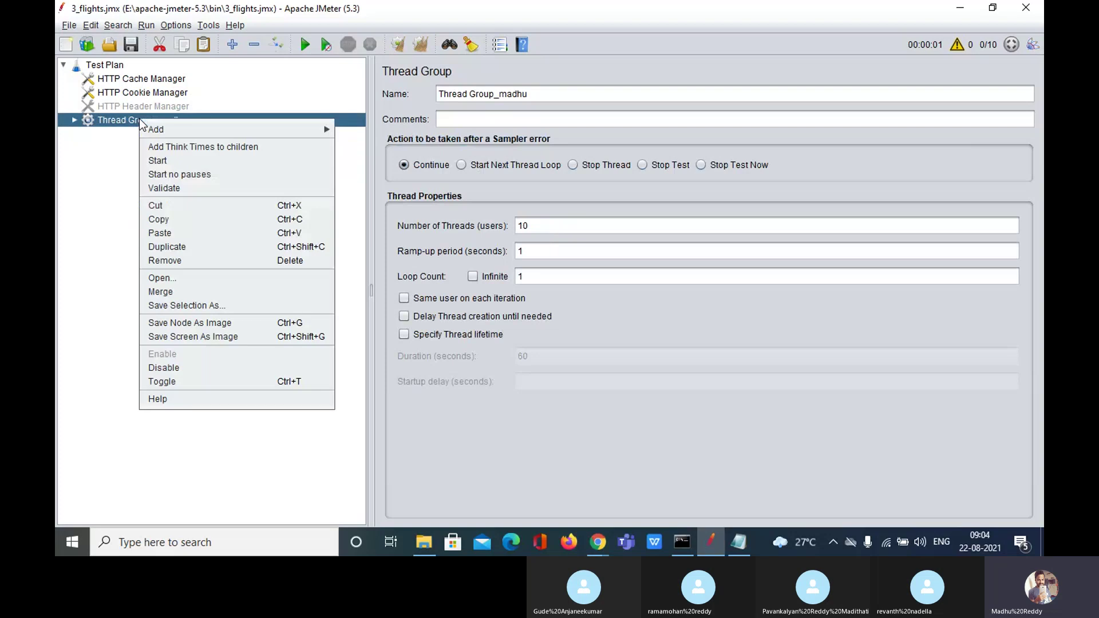
pyautogui.moveTo(294, 128)
pyautogui.moveTo(395, 154)
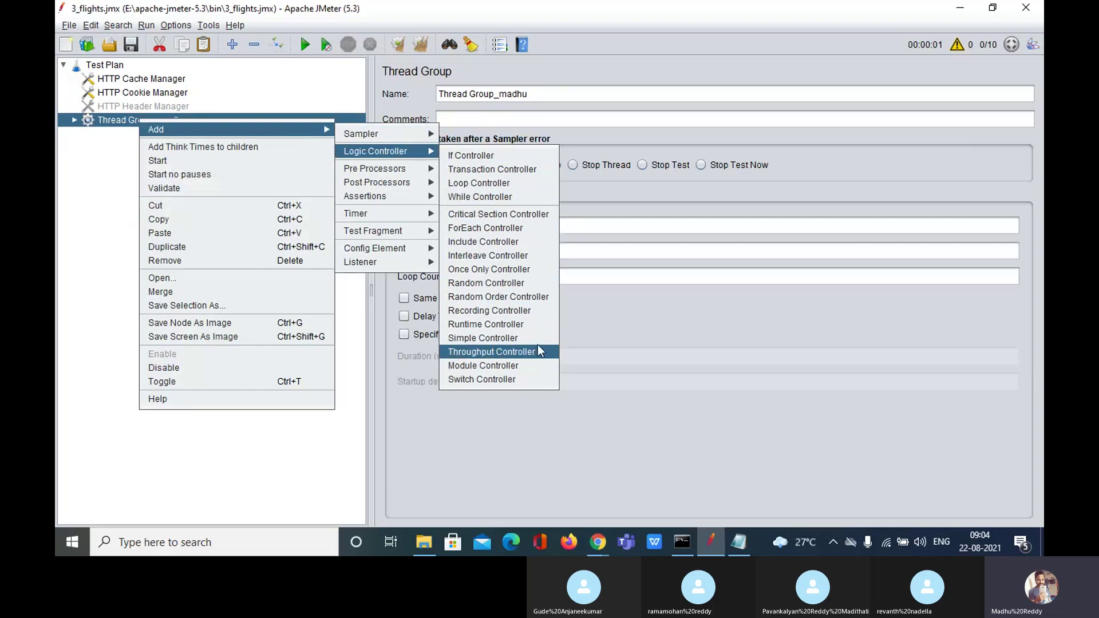
pyautogui.click(464, 340)
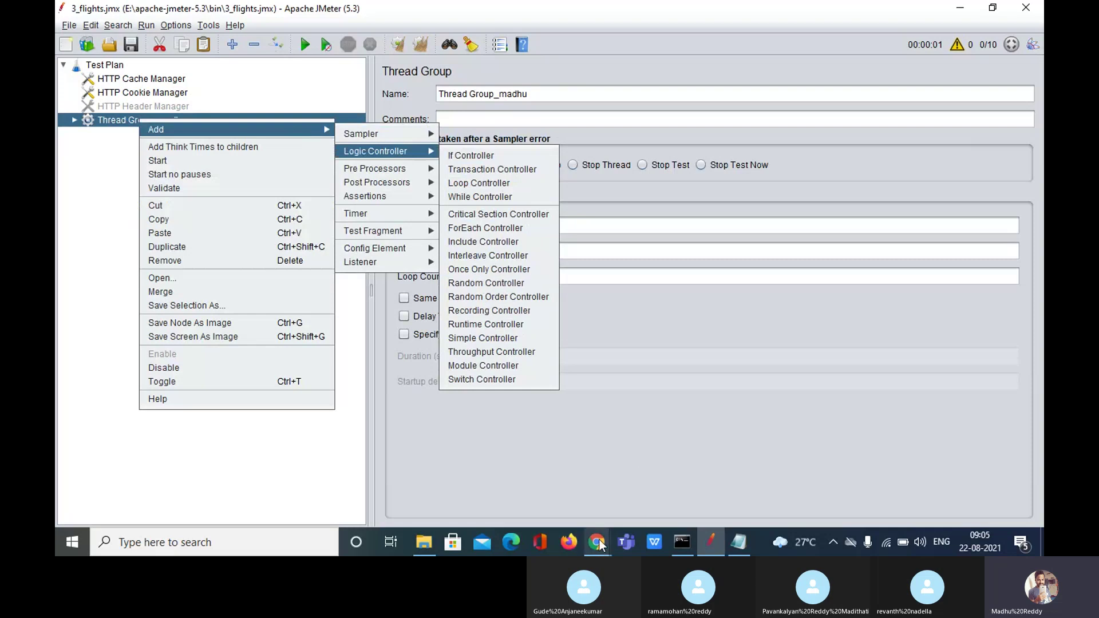
pyautogui.moveTo(407, 139)
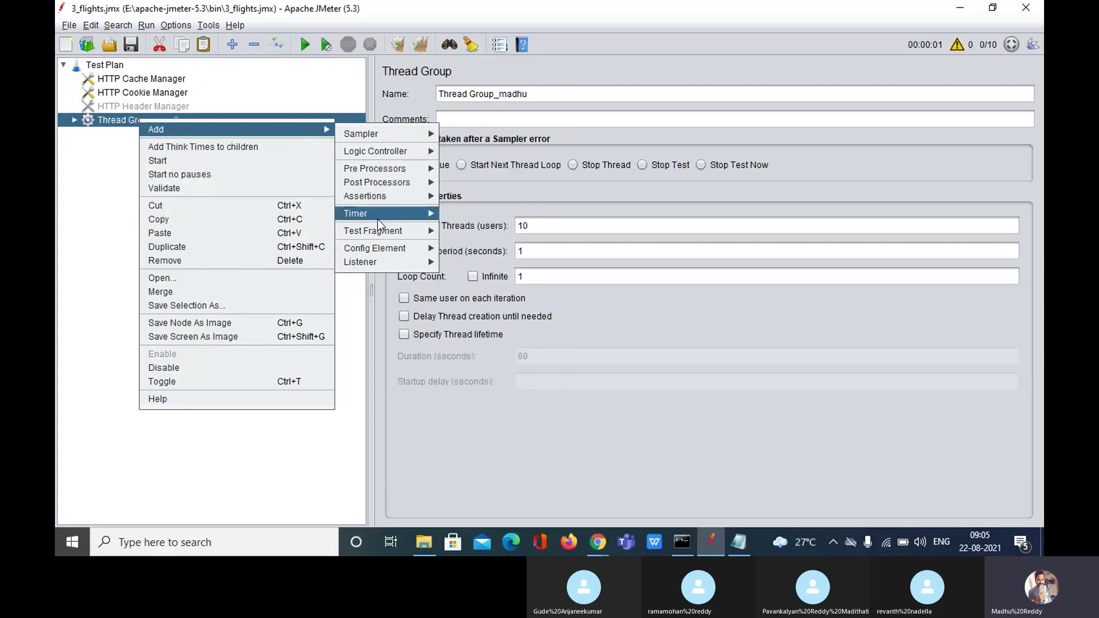
pyautogui.moveTo(383, 229)
pyautogui.moveTo(373, 170)
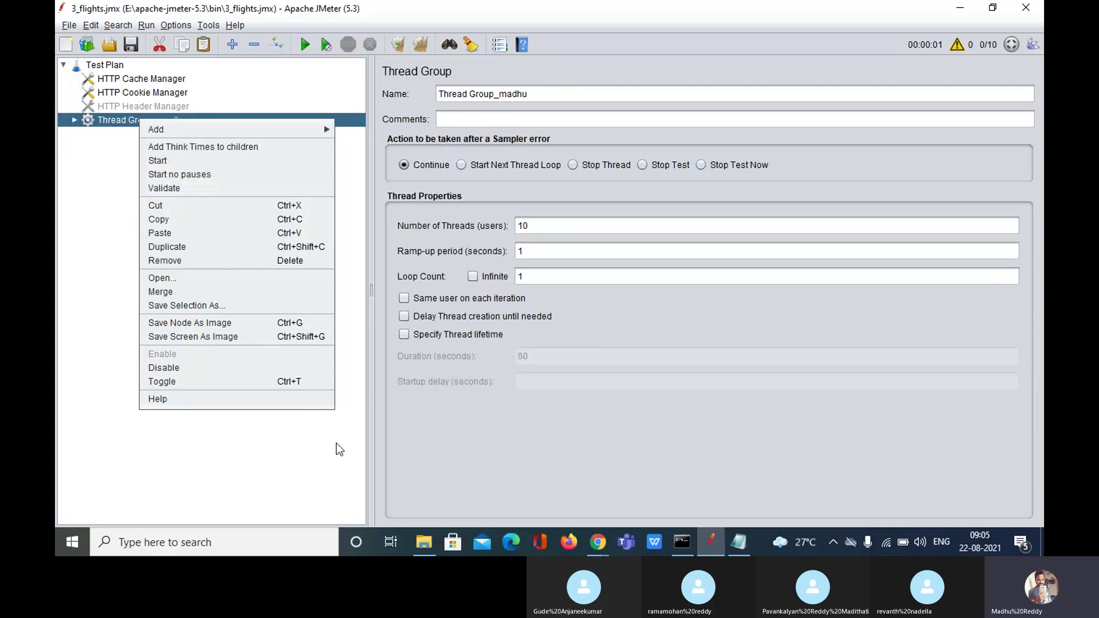
# Check the ongoing Skype meeting in Chrome, and switch back to JMeter.
pyautogui.click(592, 544)
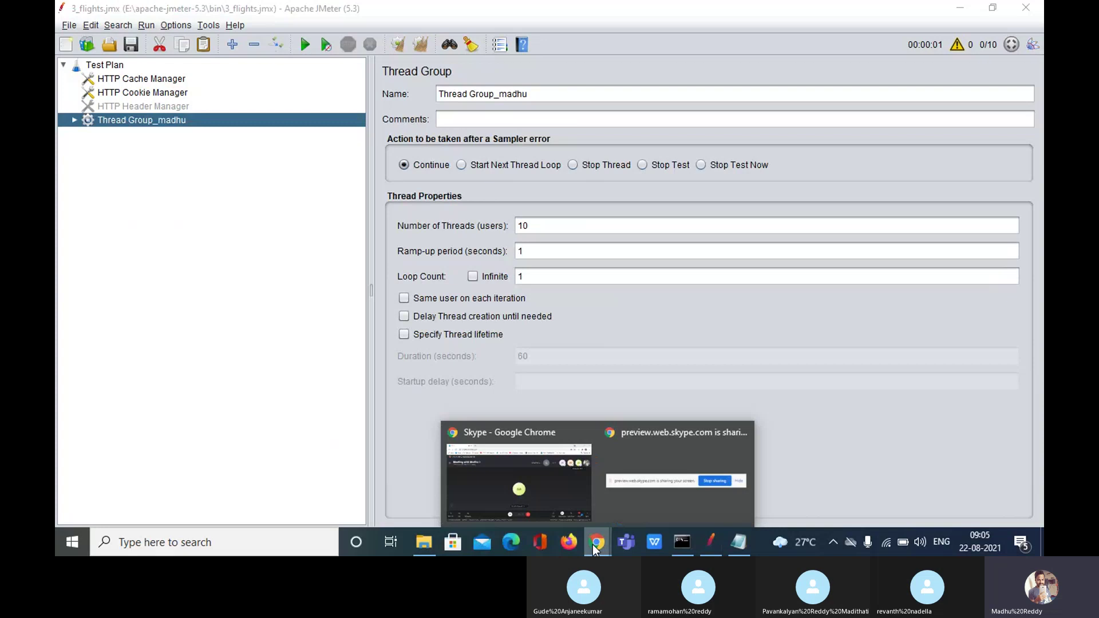
pyautogui.click(594, 544)
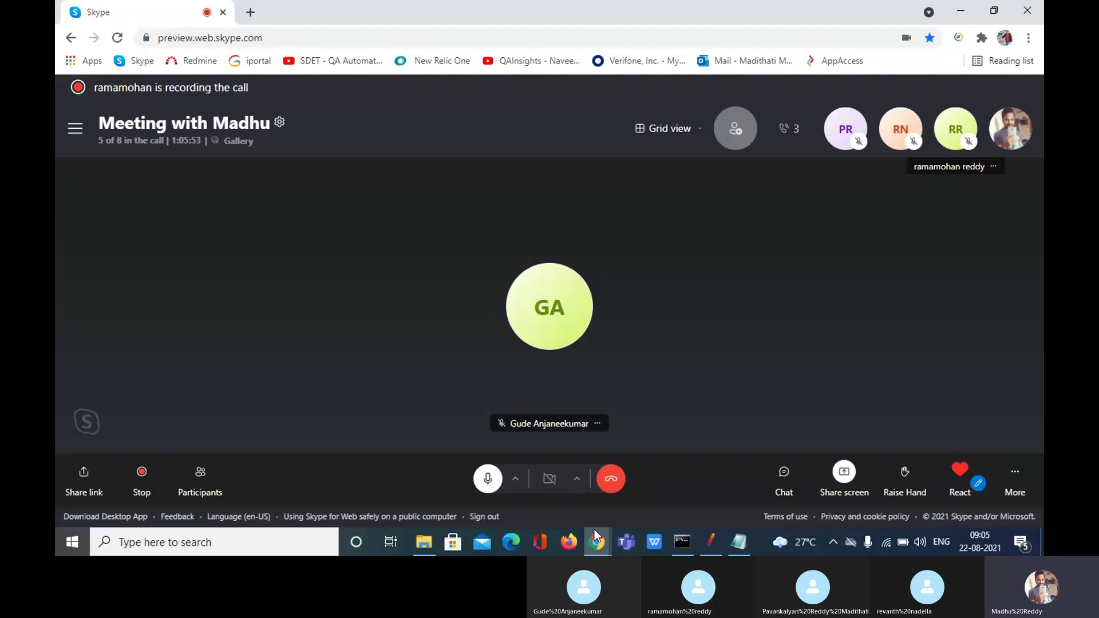
pyautogui.click(710, 541)
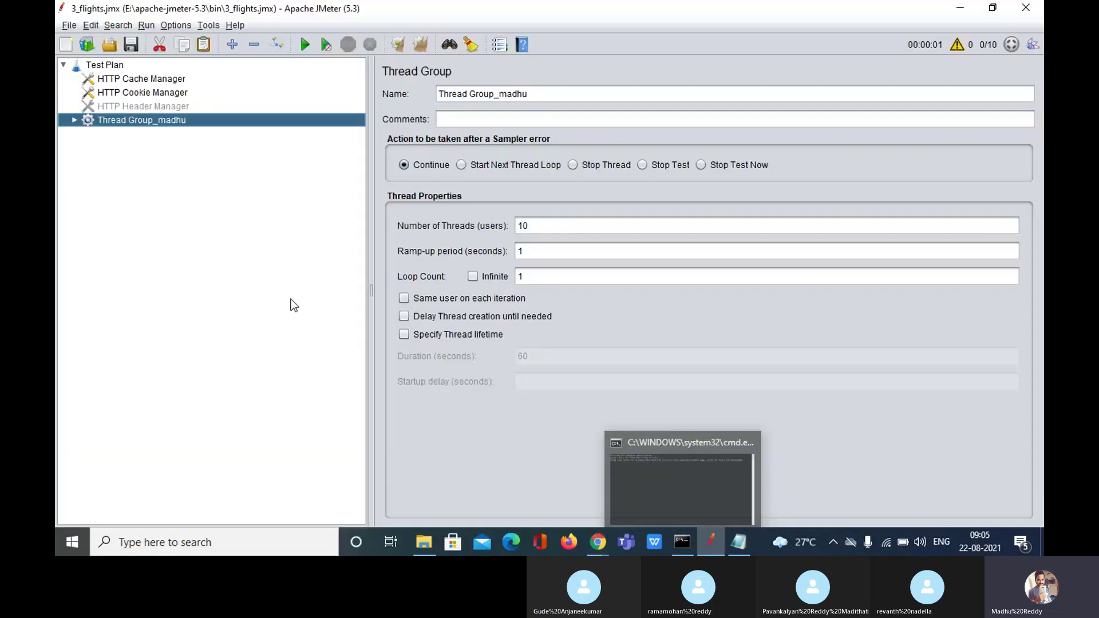
# Expand Thread Group_madhu to review Throughput Controller_launch's settings, and open View Results Tree.
pyautogui.doubleClick(125, 120)
pyautogui.click(155, 133)
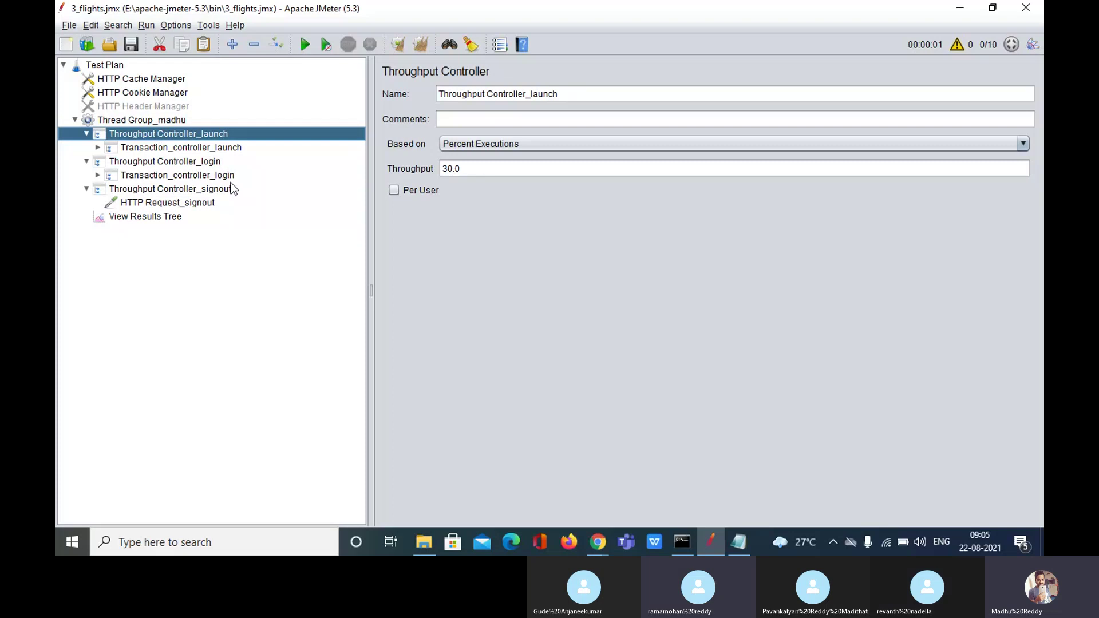
pyautogui.click(148, 216)
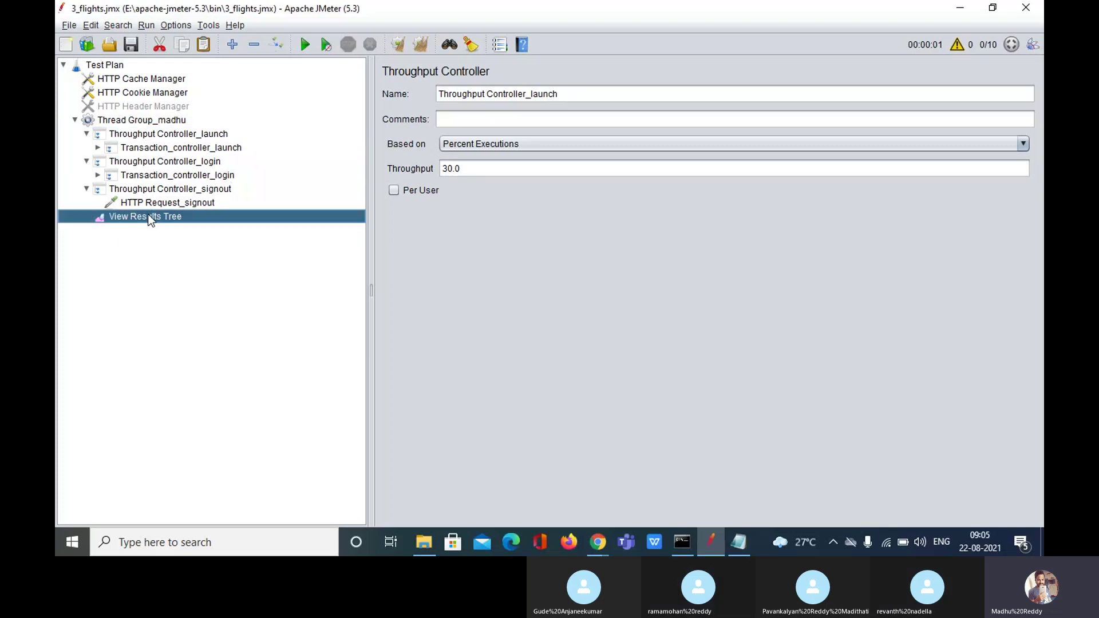